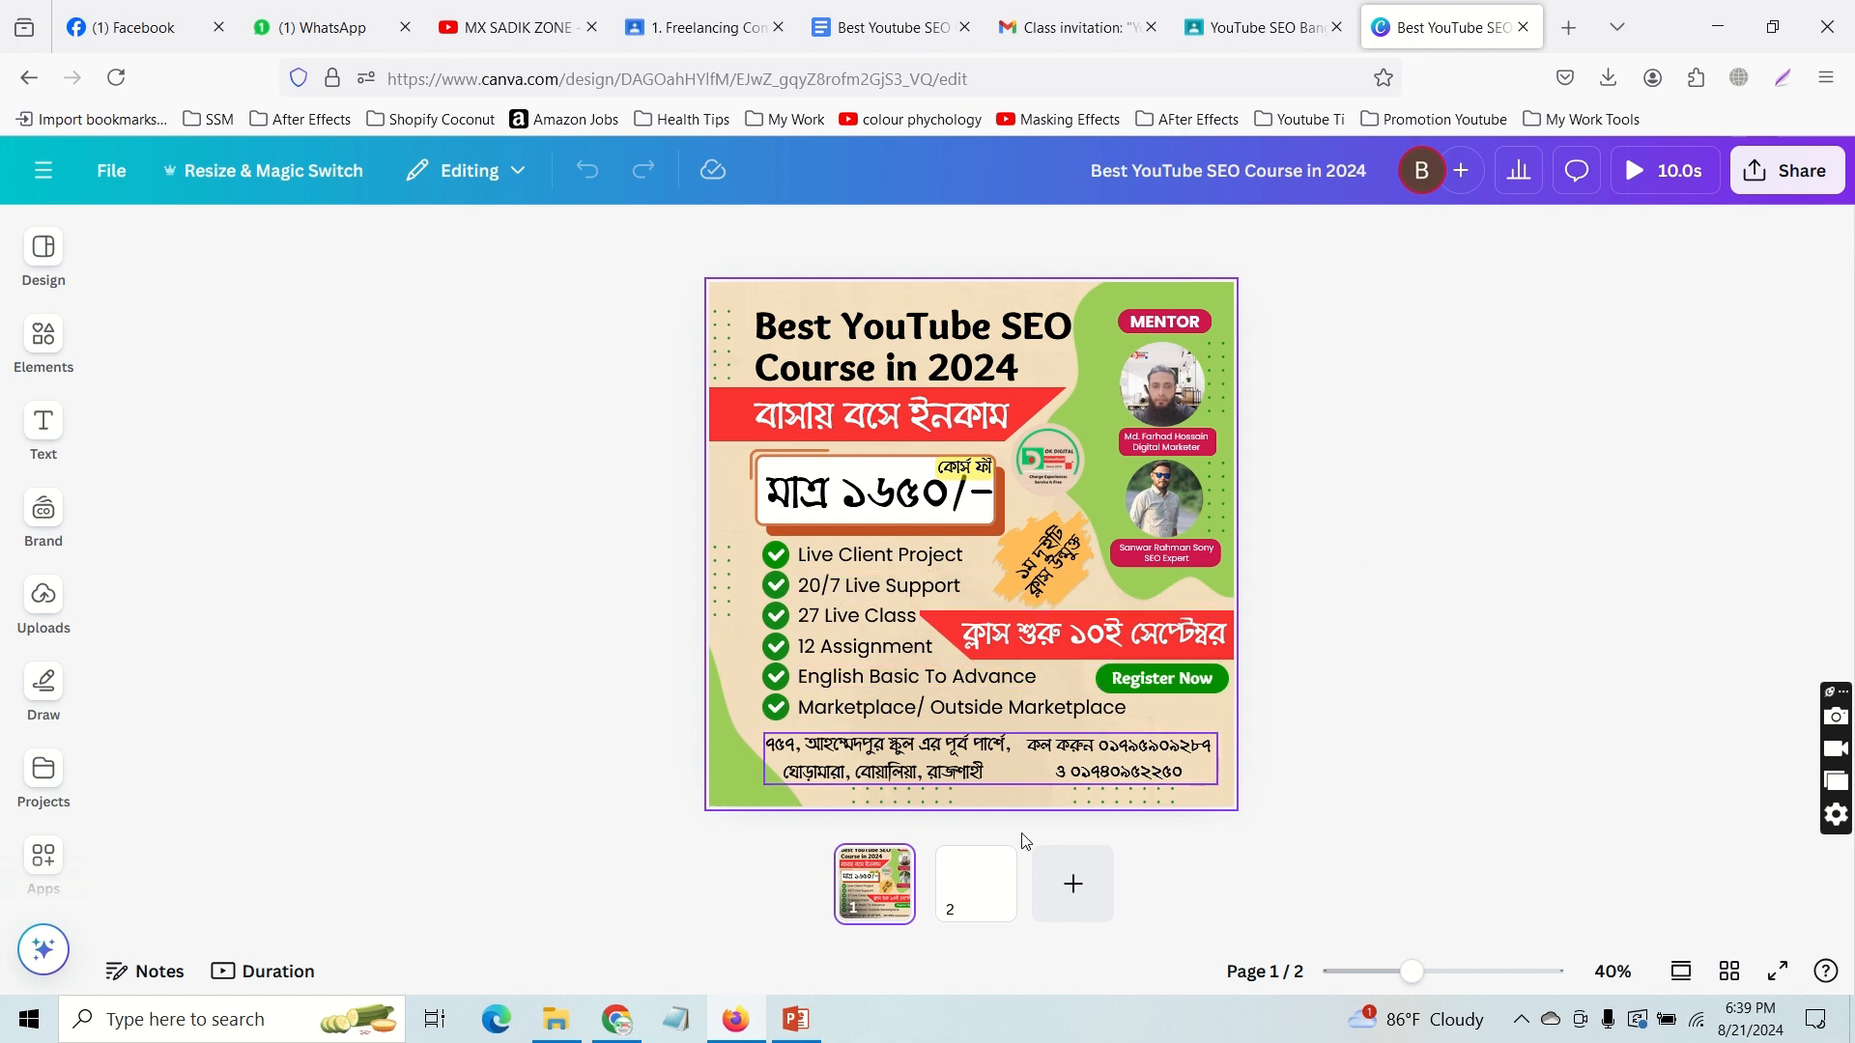
Step: Search the templates for "digital marketing course" and apply the Blue Yellow 3D Illustration Digital Marketing Instagram Post to blank page 2
{"action": "left_click", "coordinate": [973, 901]}
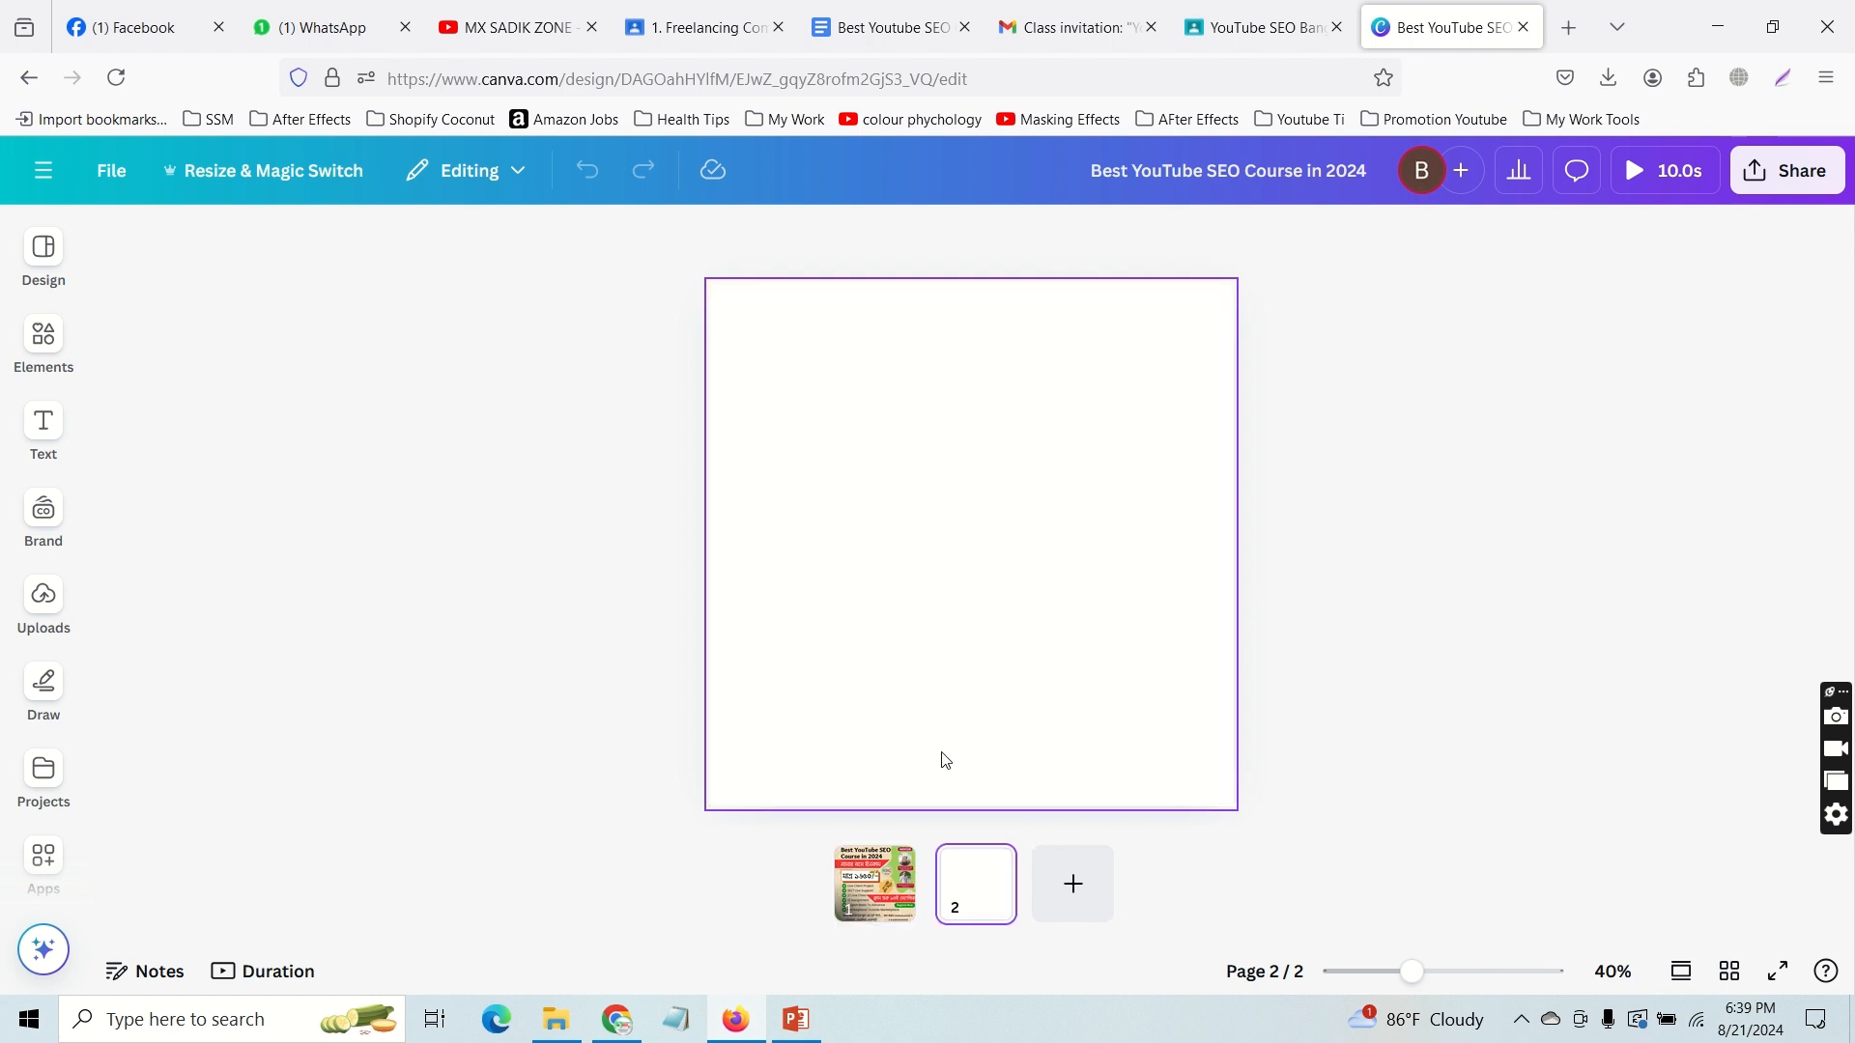
{"action": "left_click", "coordinate": [64, 365]}
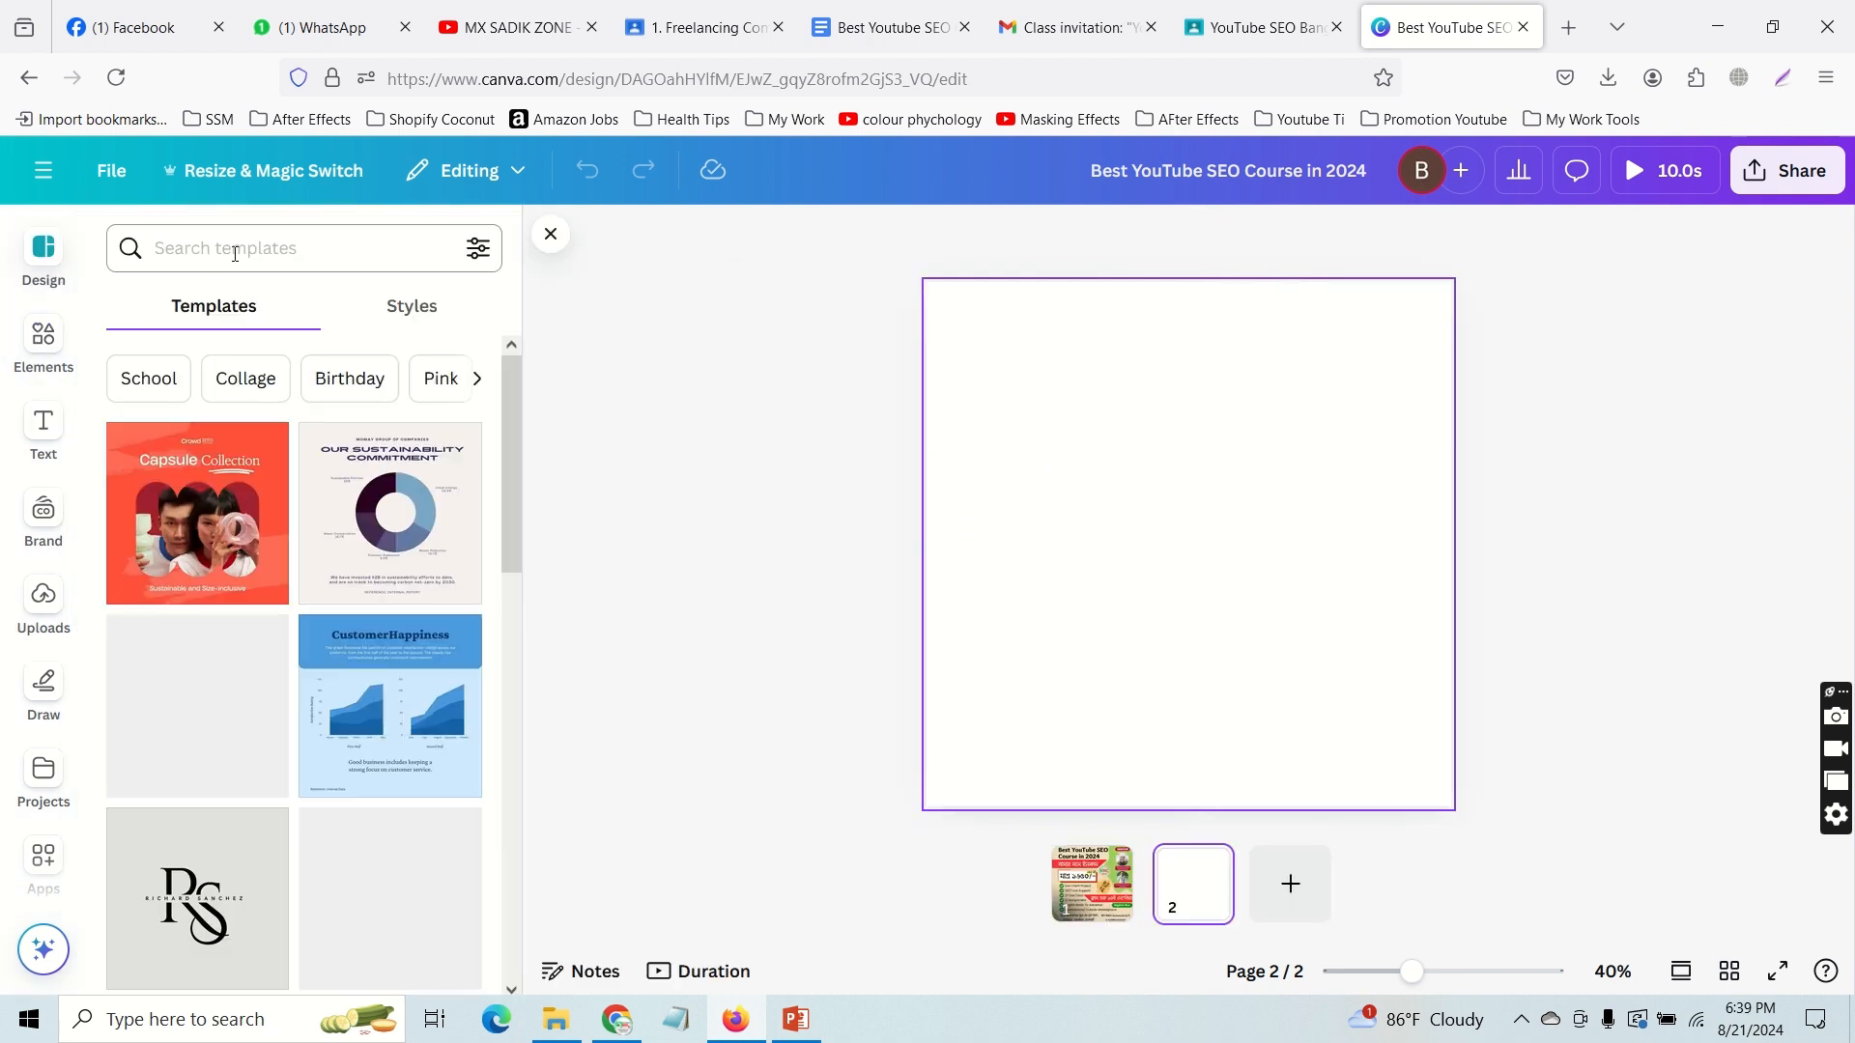
{"action": "left_click", "coordinate": [232, 249]}
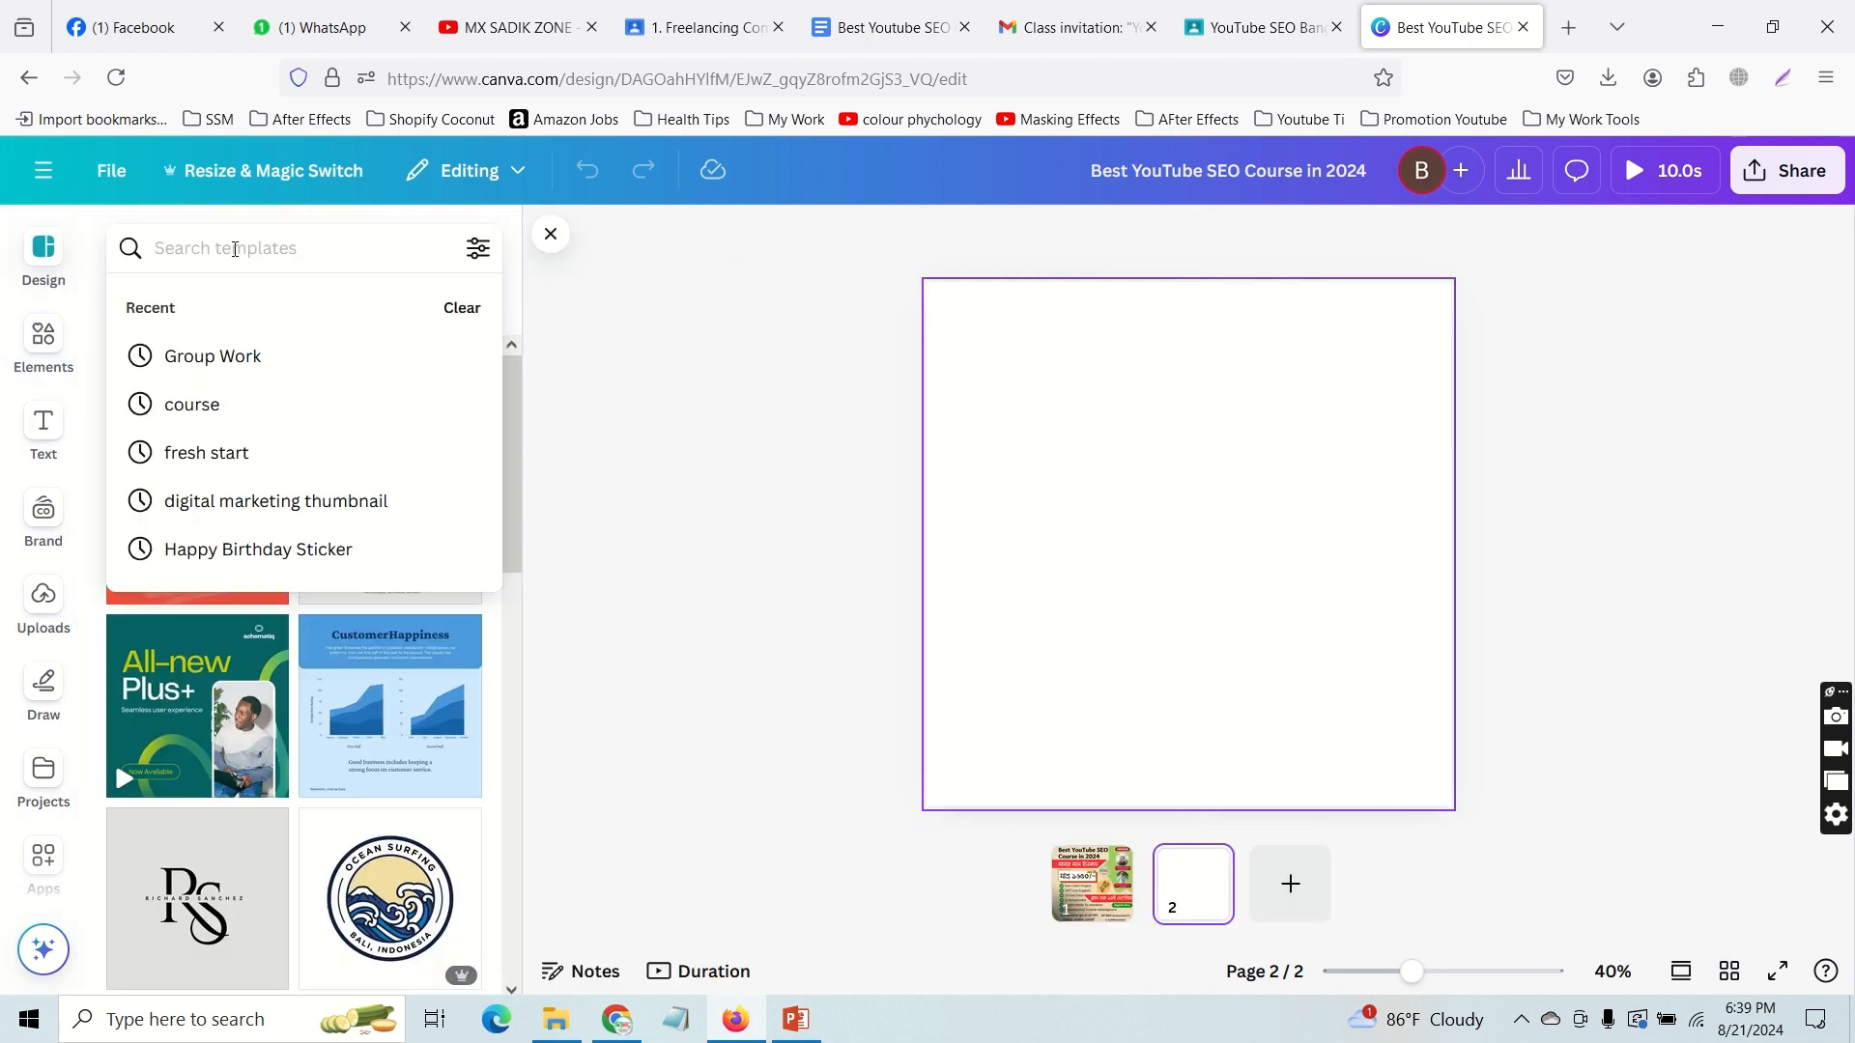
{"action": "type", "text": "digit"}
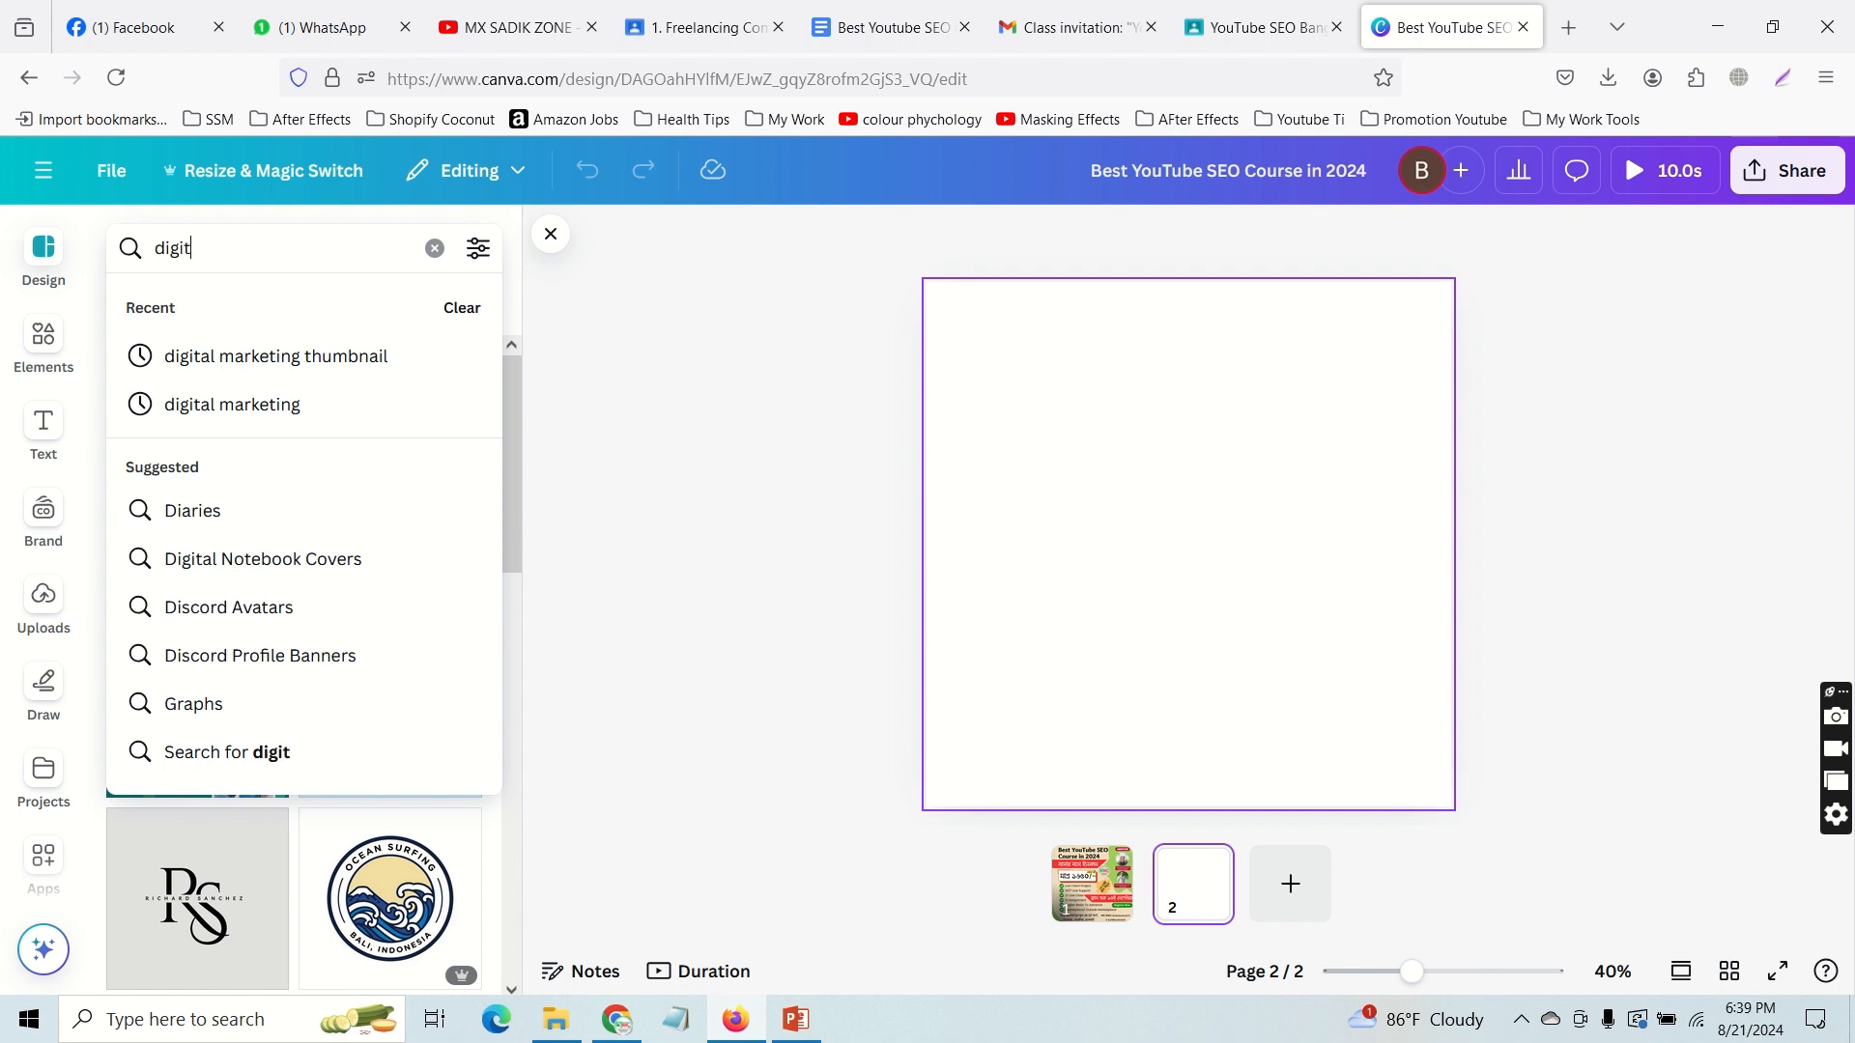
{"action": "type", "text": "al marketing course"}
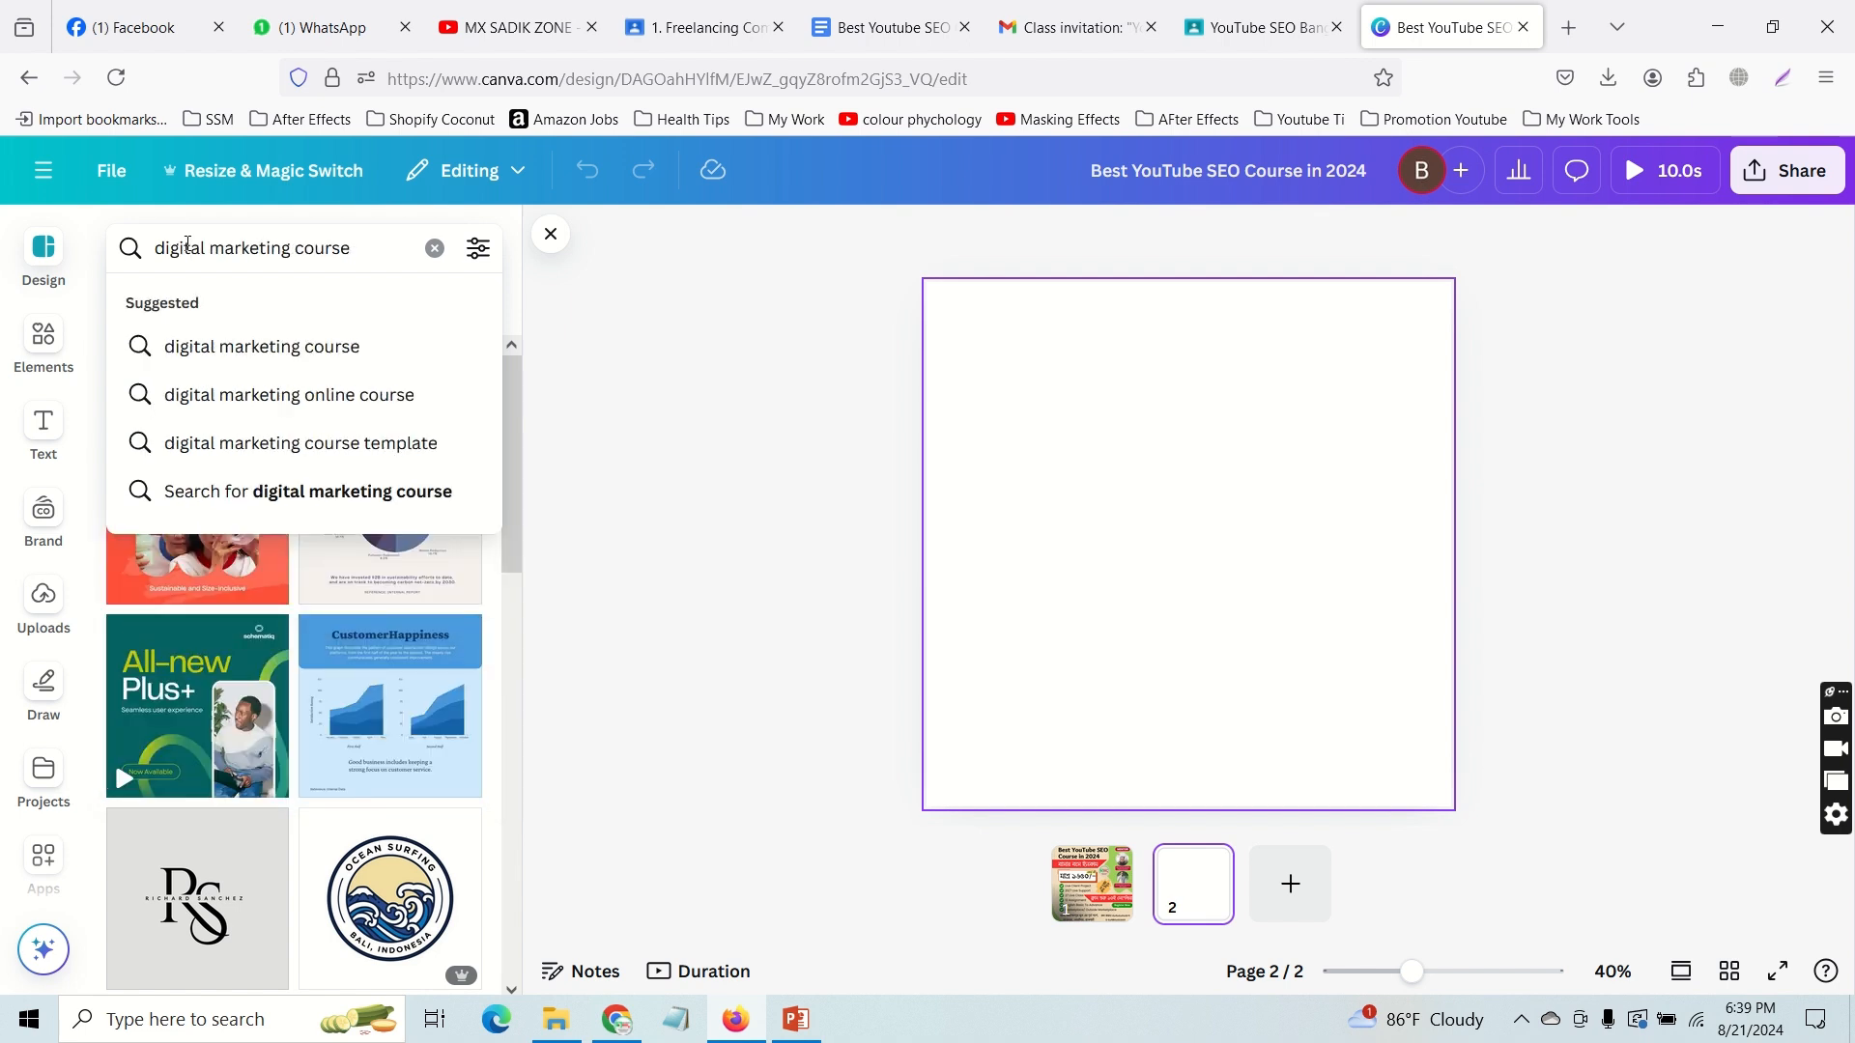
{"action": "key", "text": "Return"}
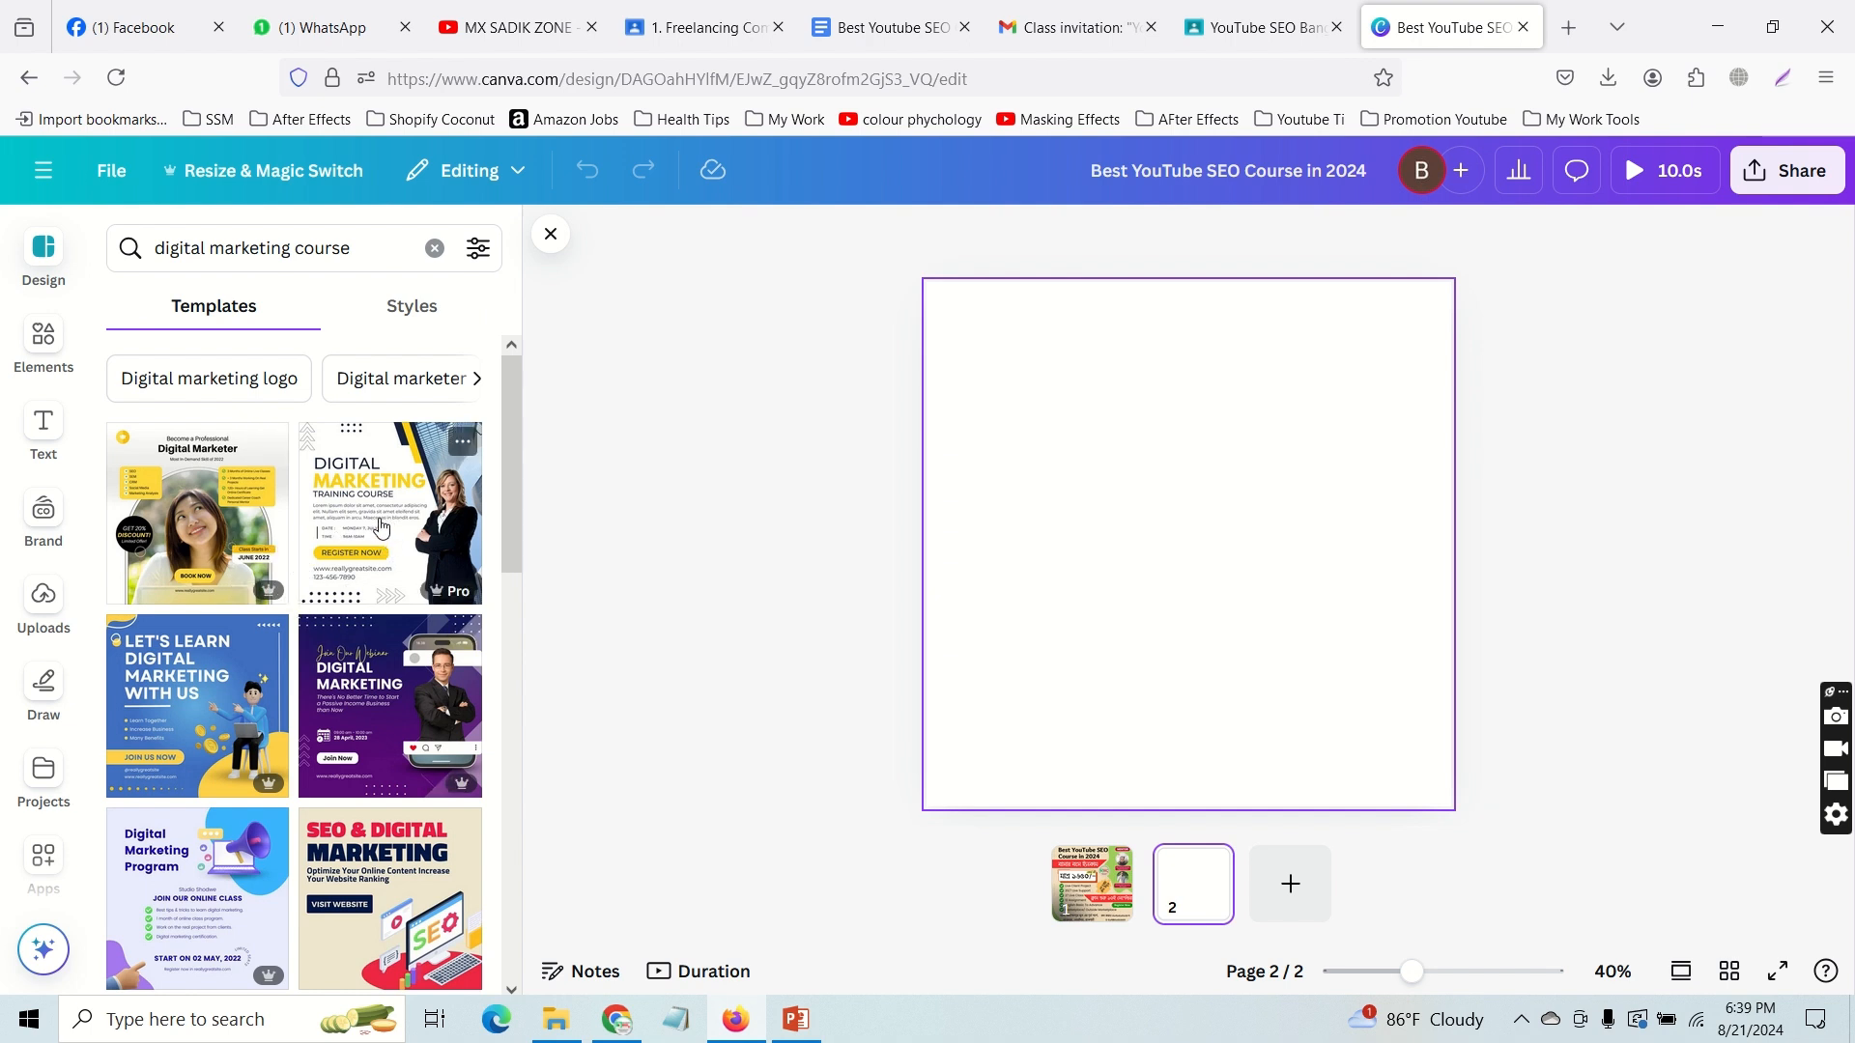
{"action": "left_click", "coordinate": [205, 713]}
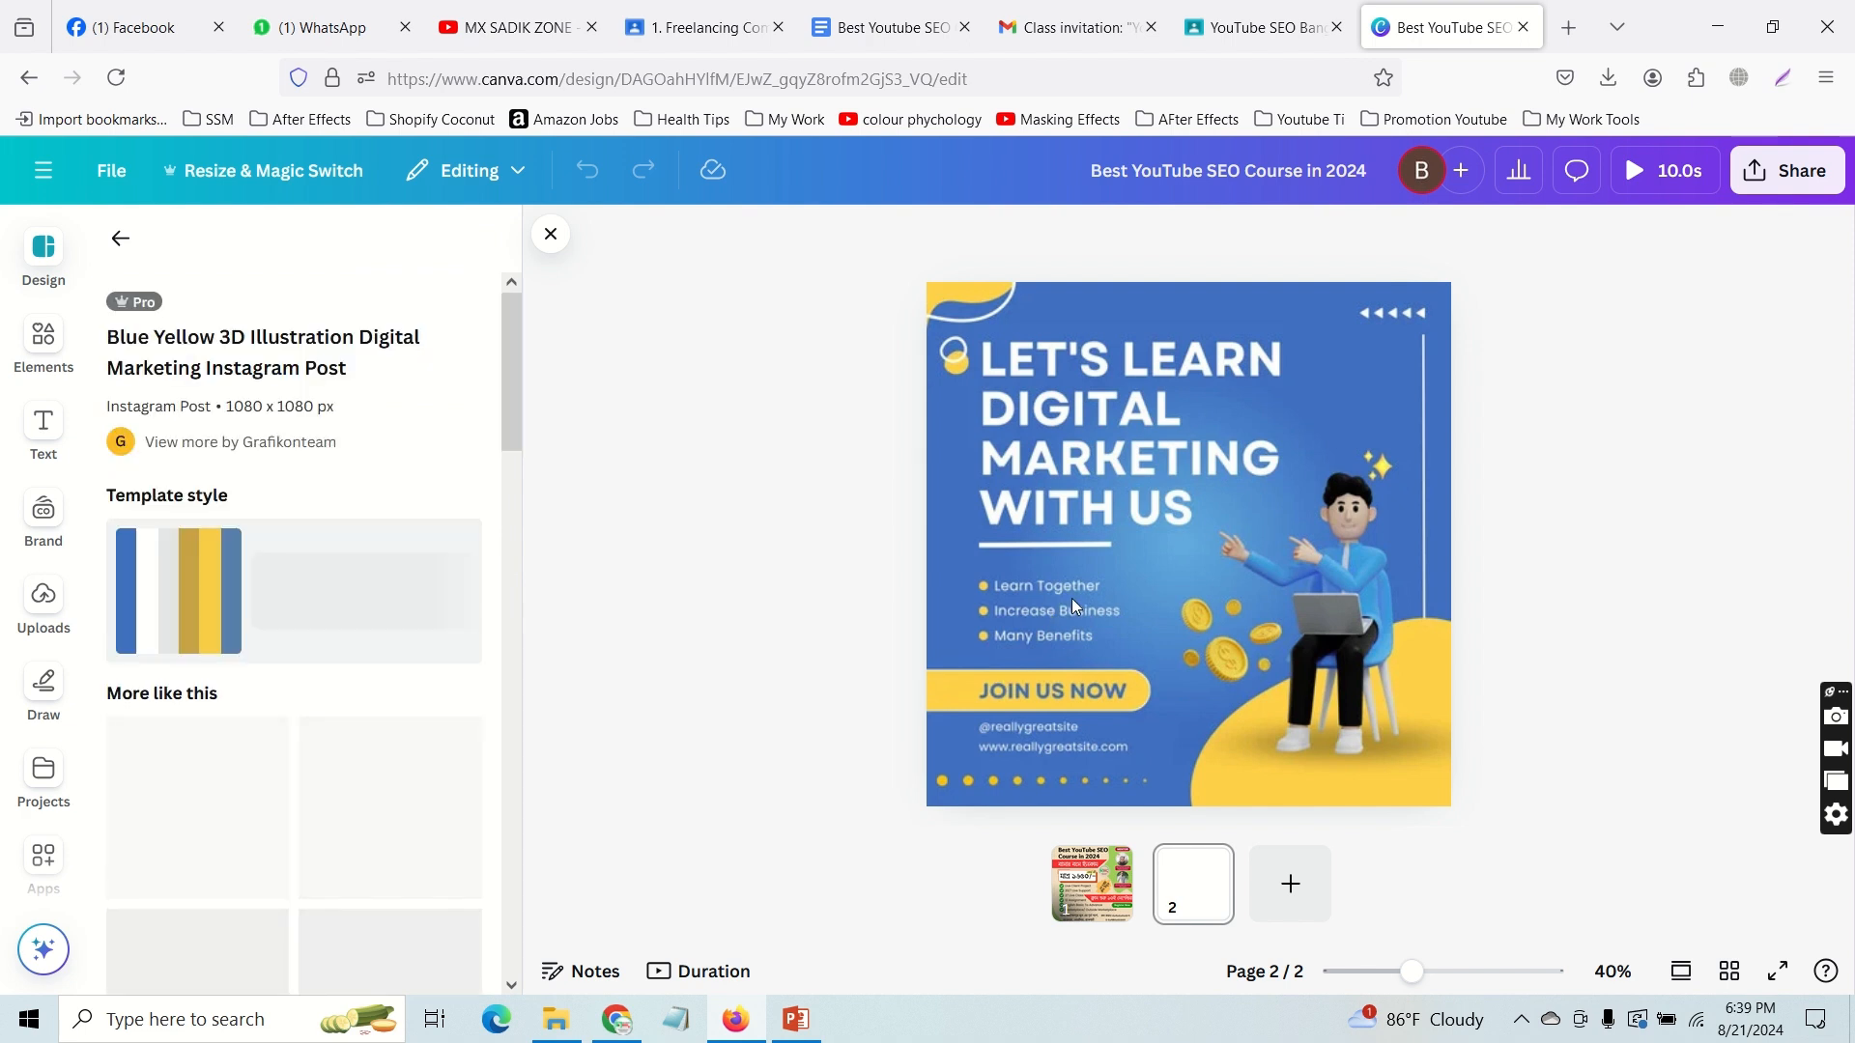
{"action": "left_click", "coordinate": [1186, 577]}
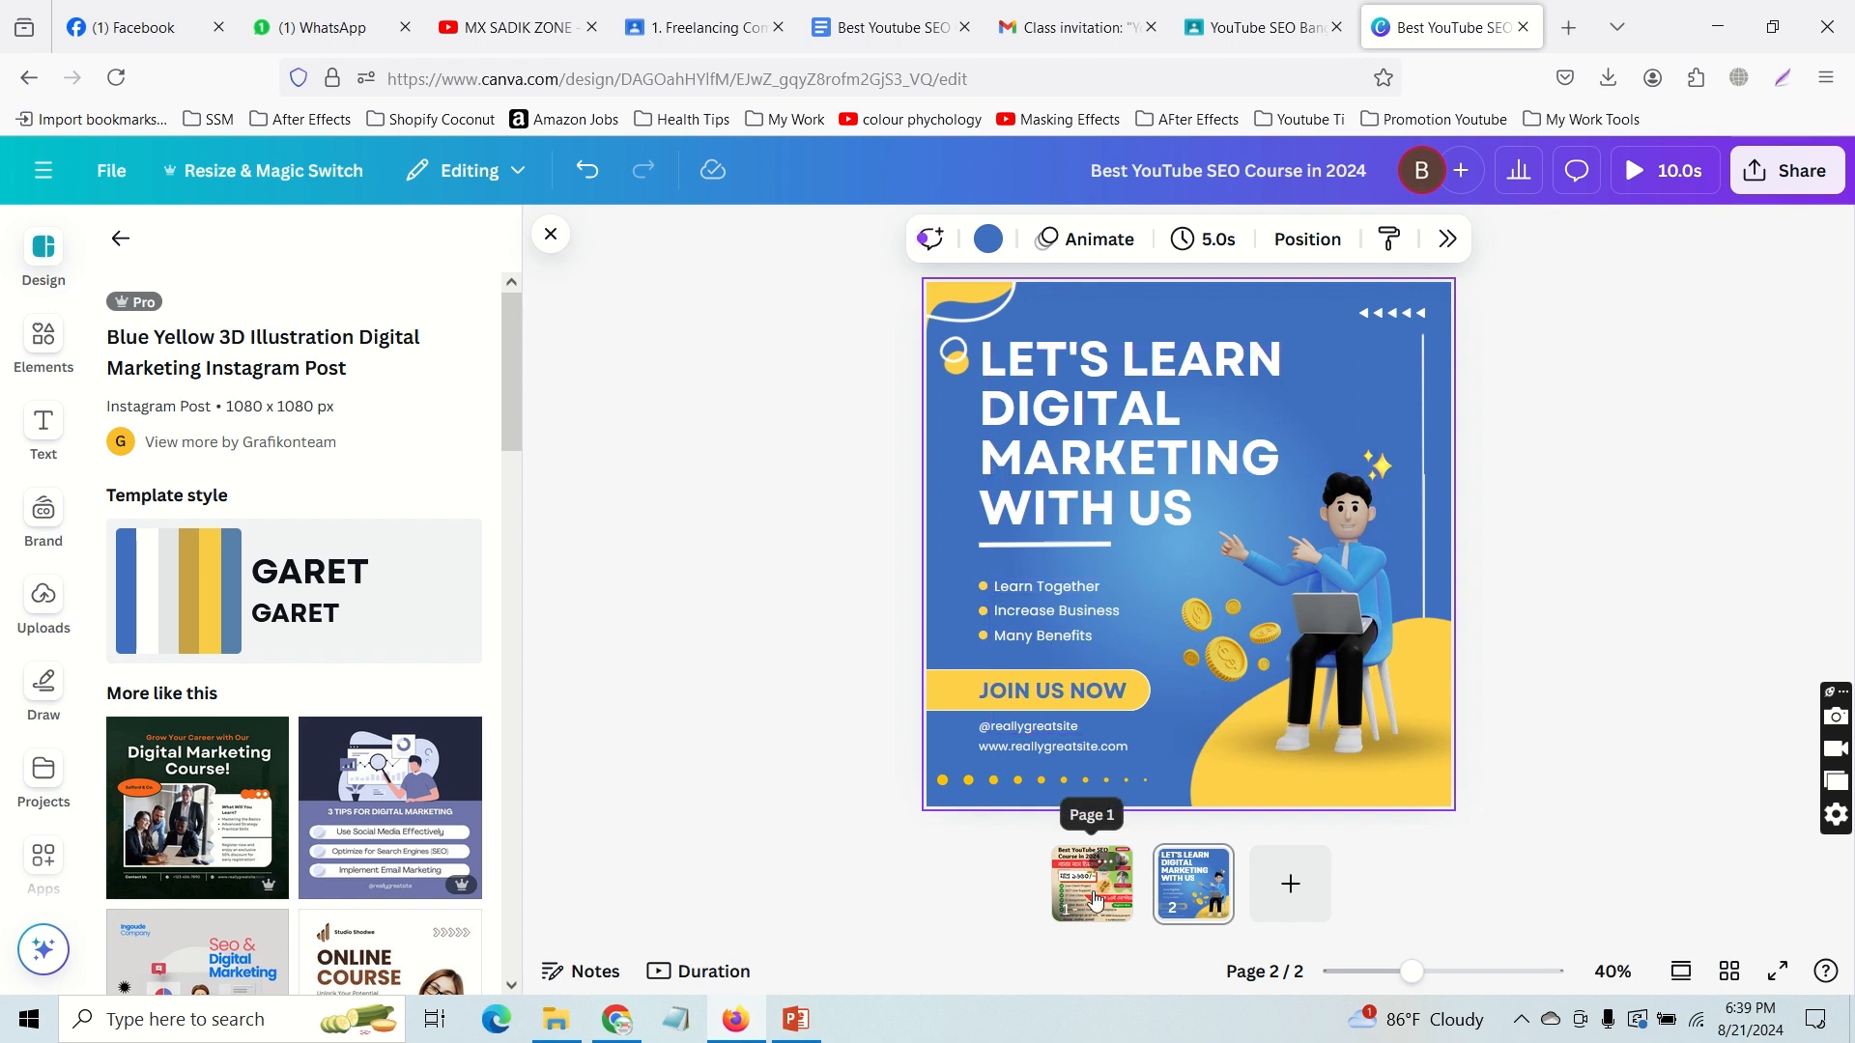
{"action": "left_click", "coordinate": [1095, 899]}
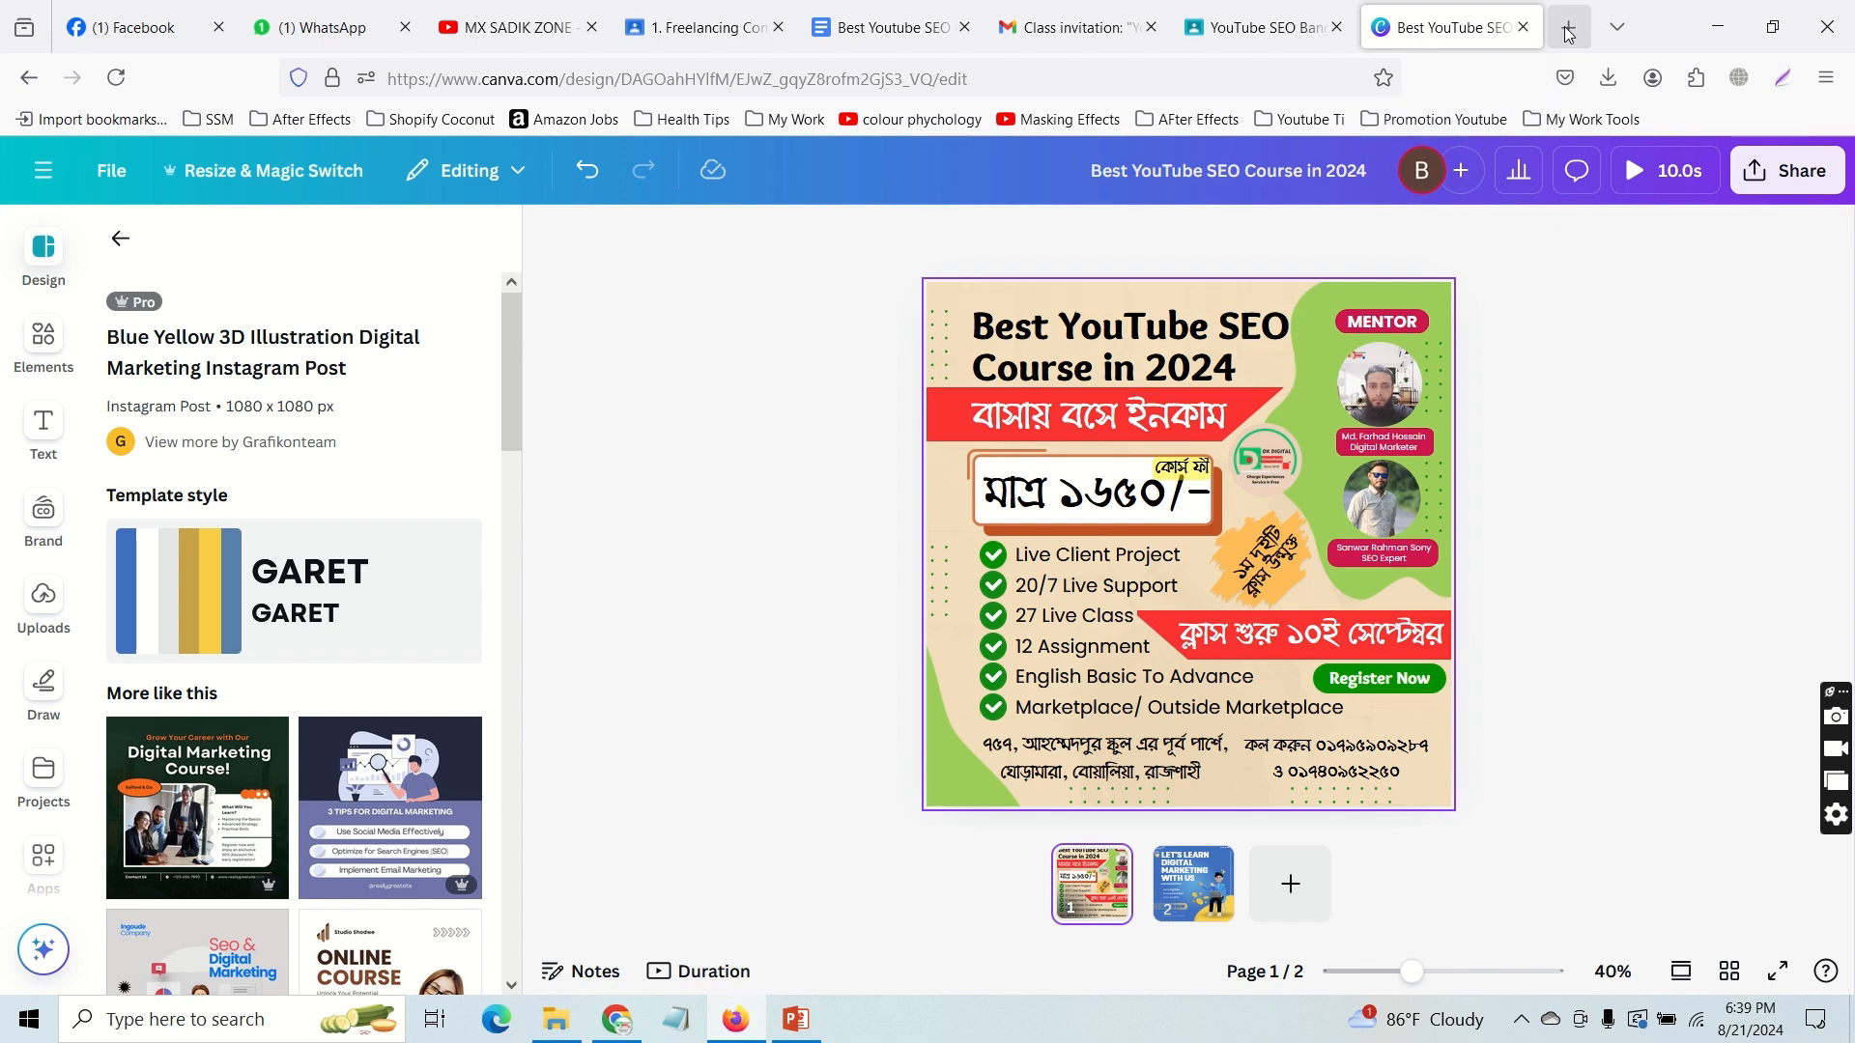
{"action": "left_click", "coordinate": [689, 29]}
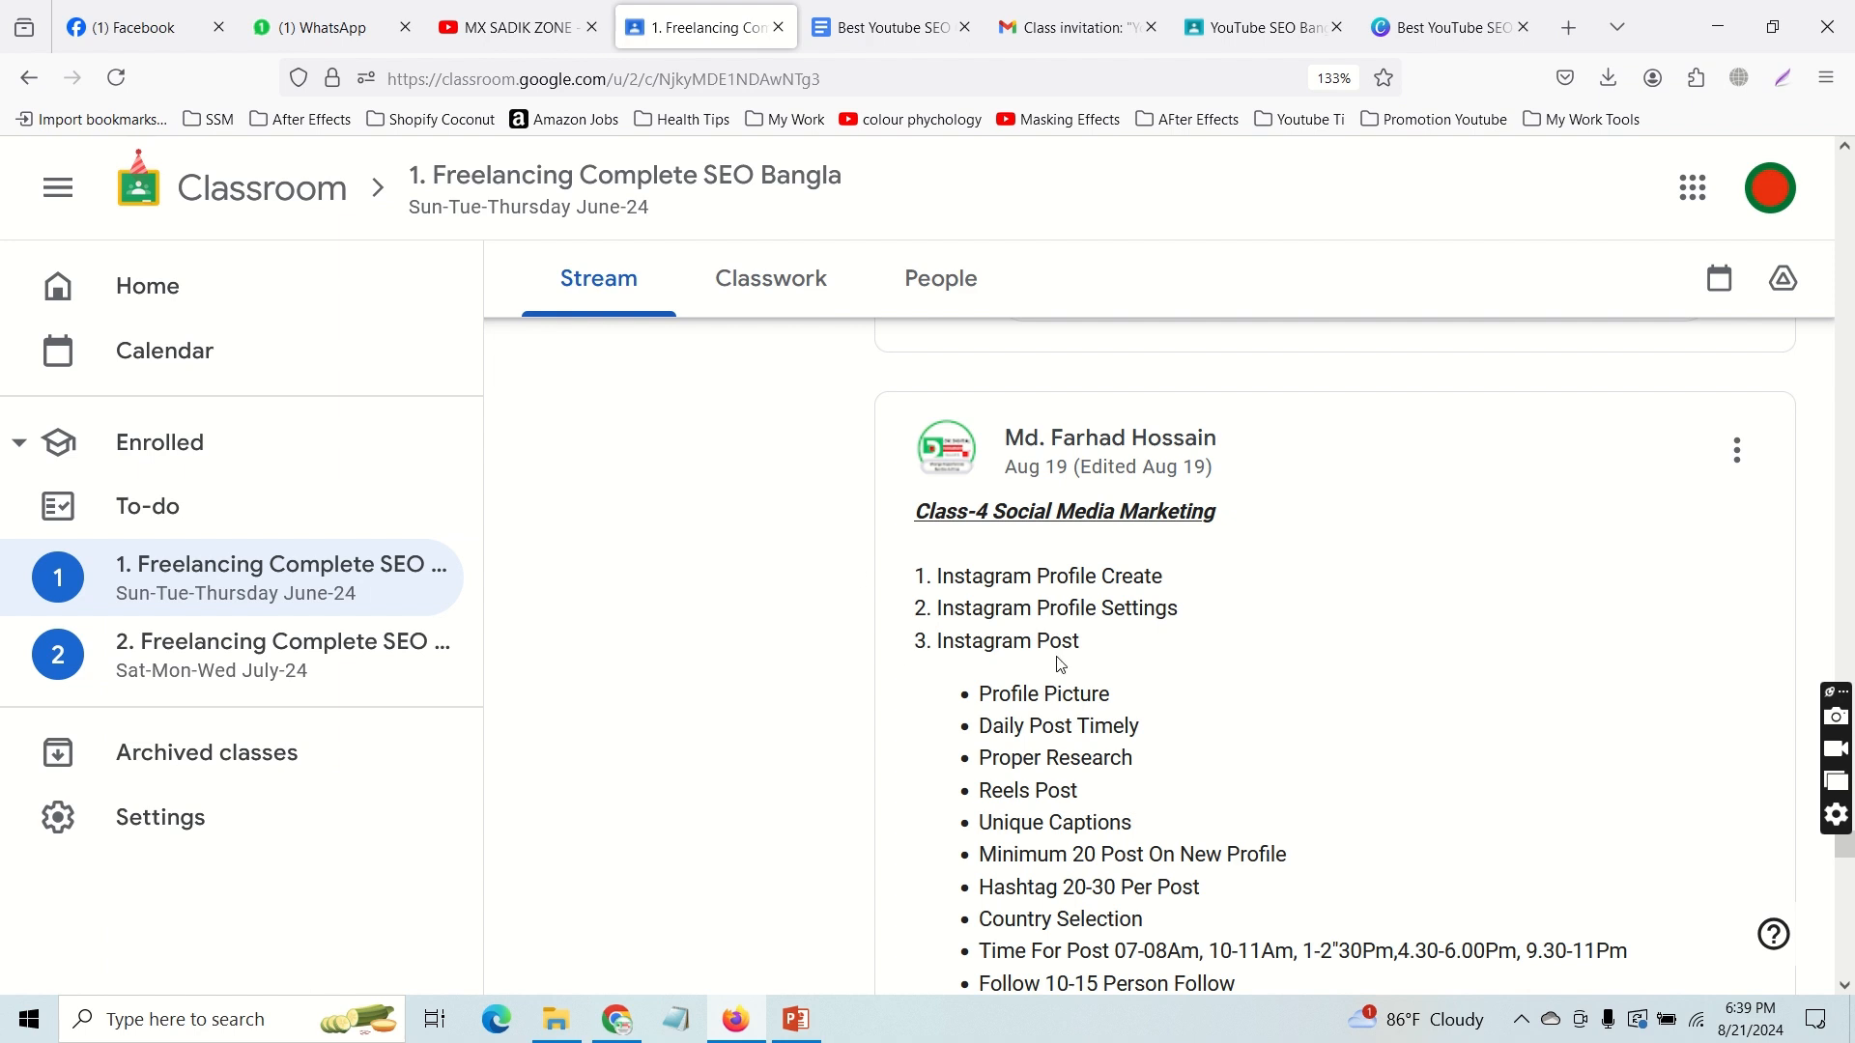
{"action": "left_click", "coordinate": [874, 28]}
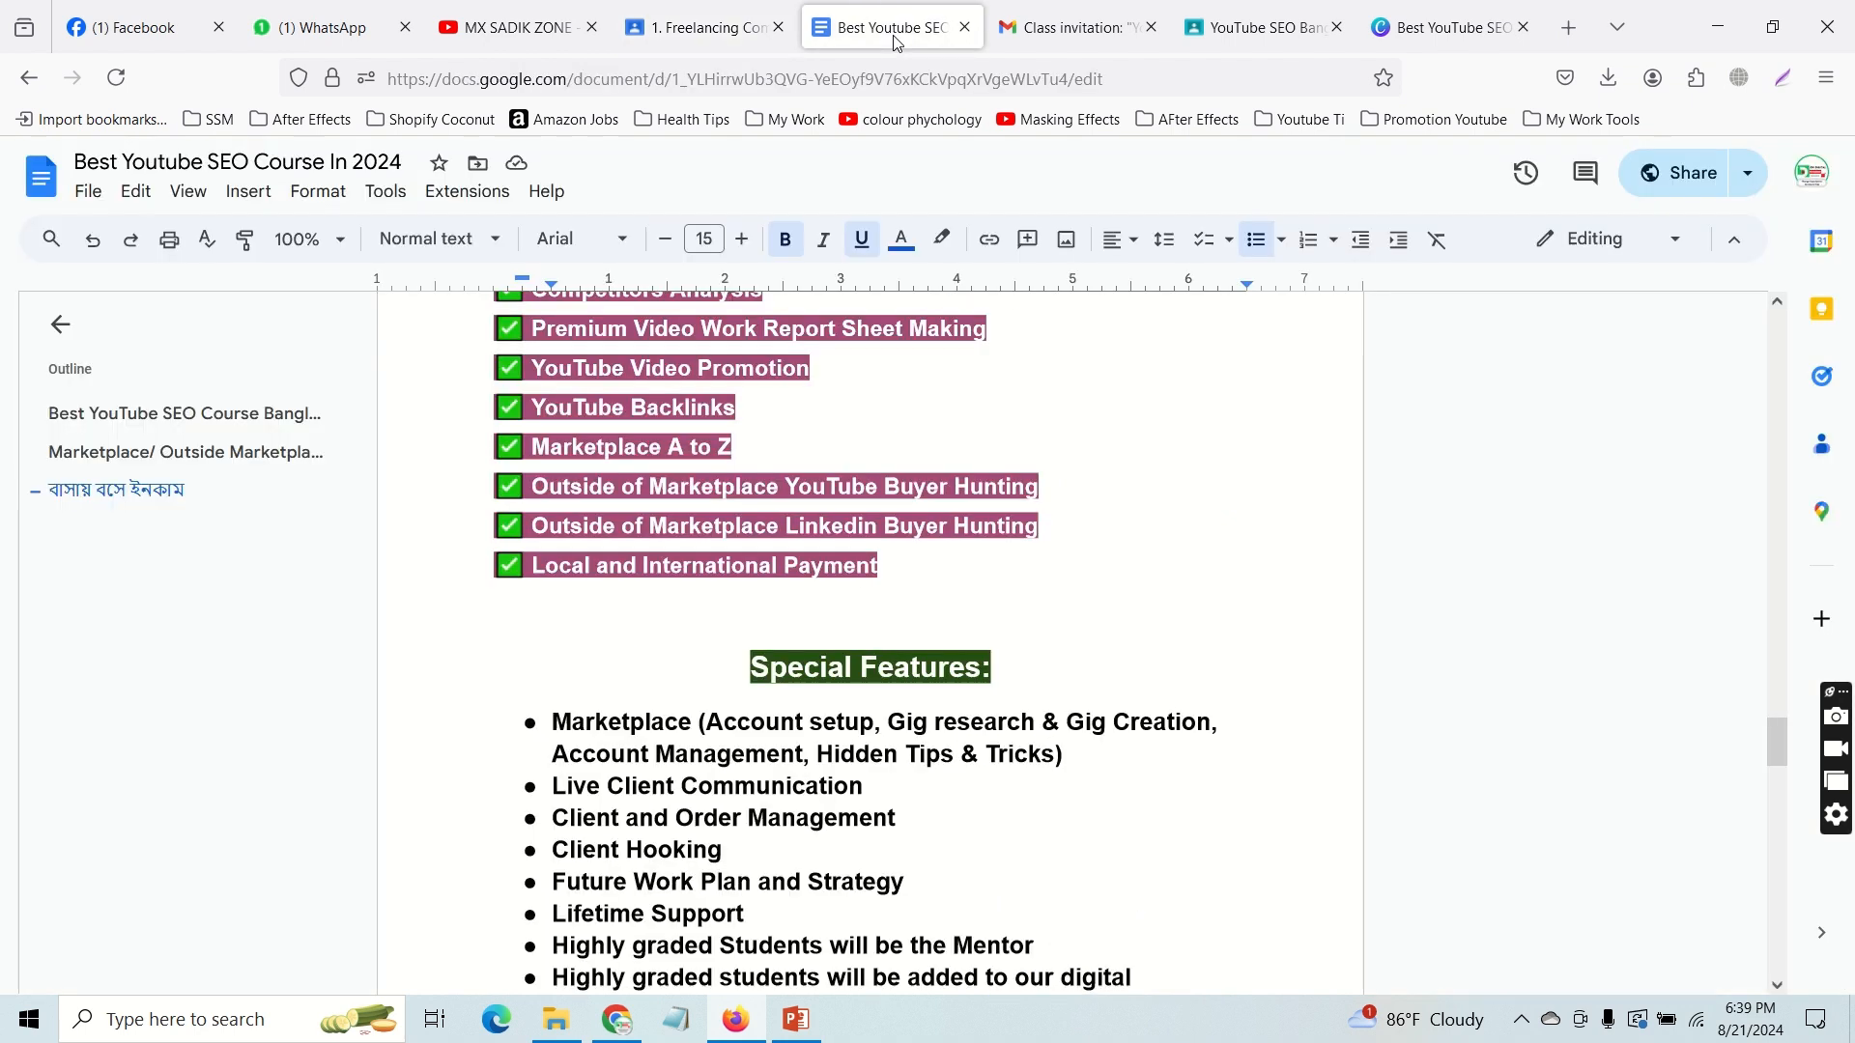
{"action": "mouse_move", "coordinate": [746, 43]}
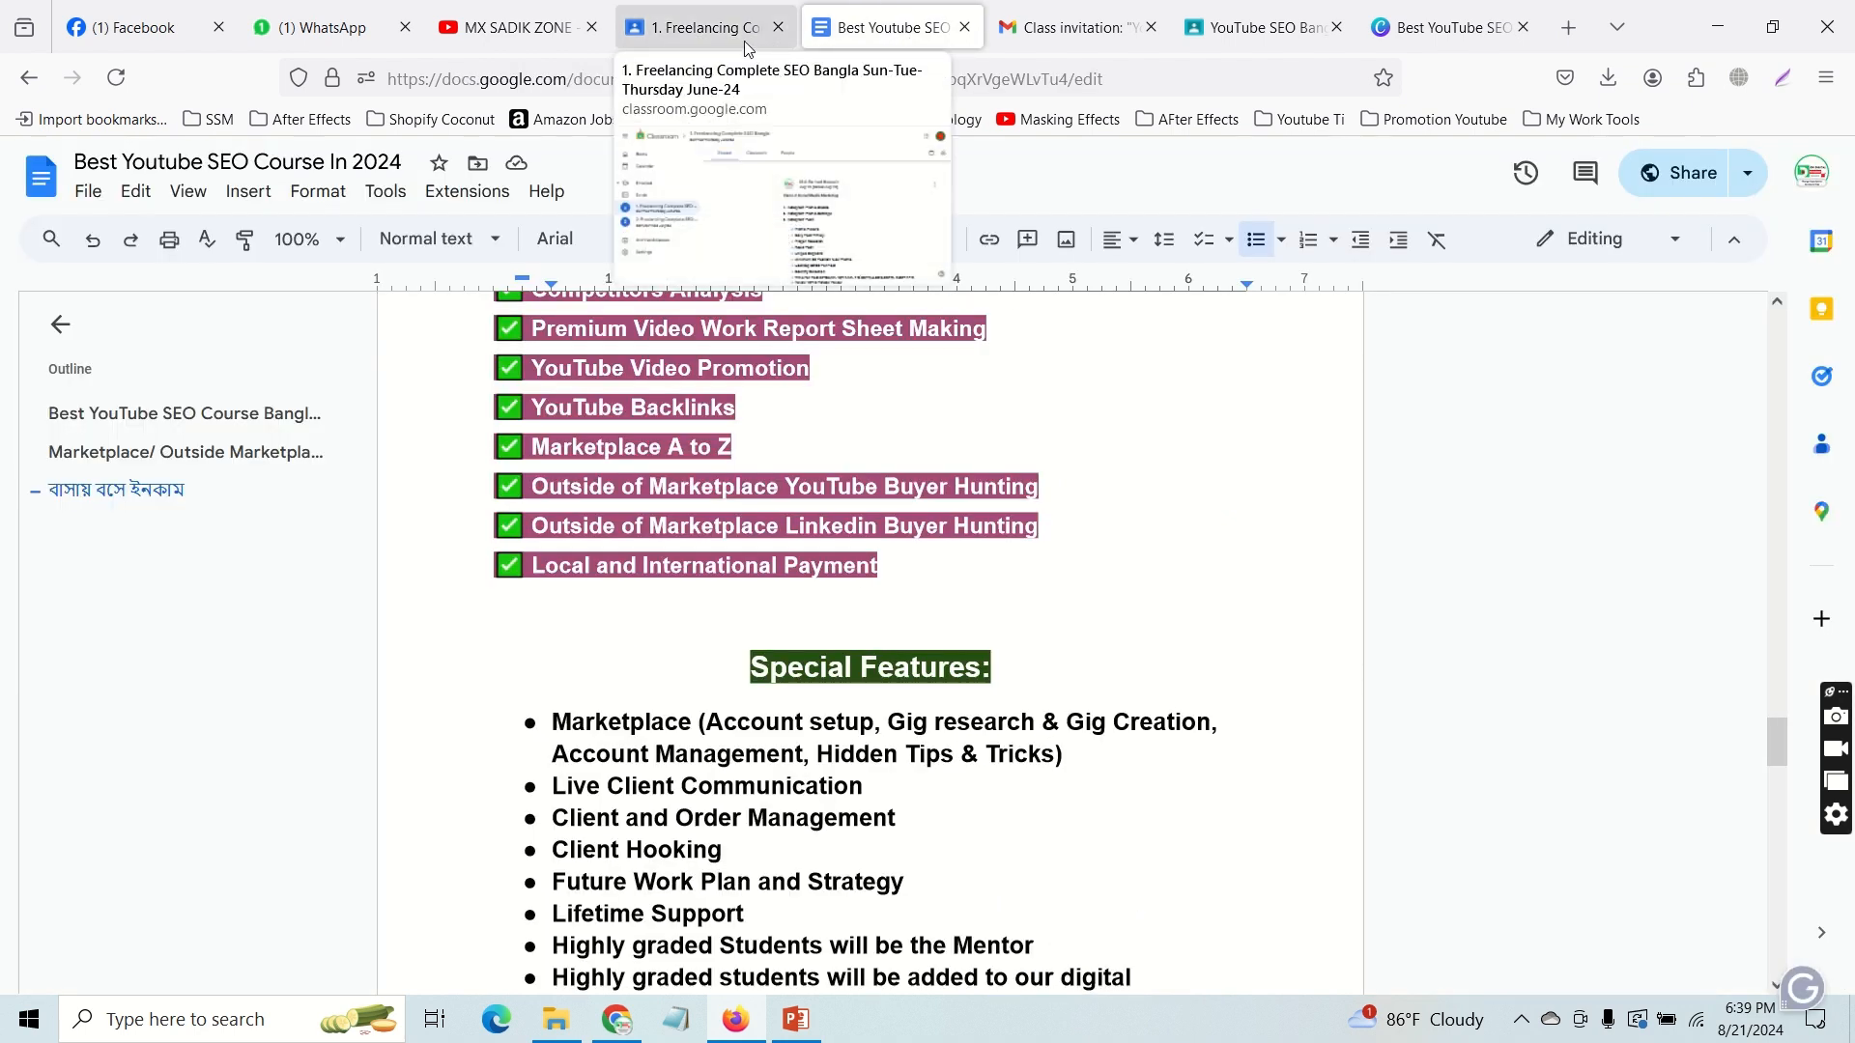
{"action": "left_click", "coordinate": [1256, 27]}
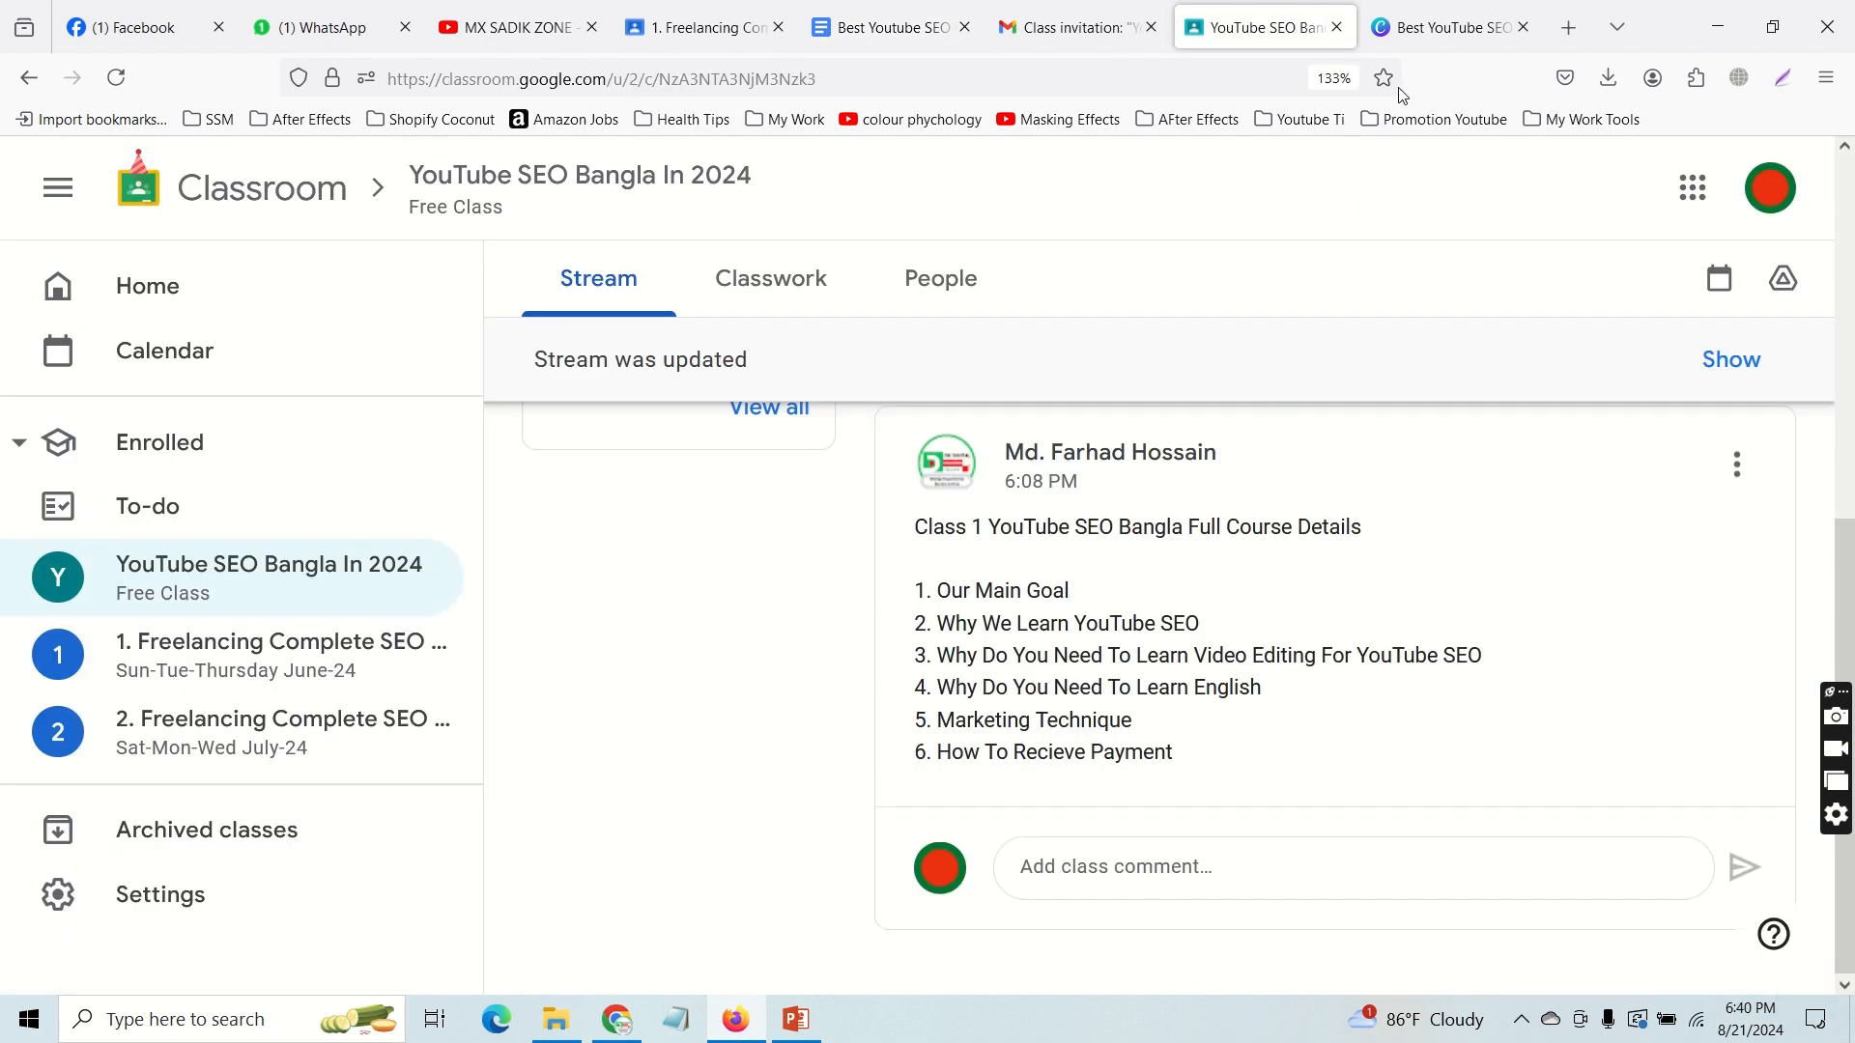
{"action": "left_click", "coordinate": [1459, 28]}
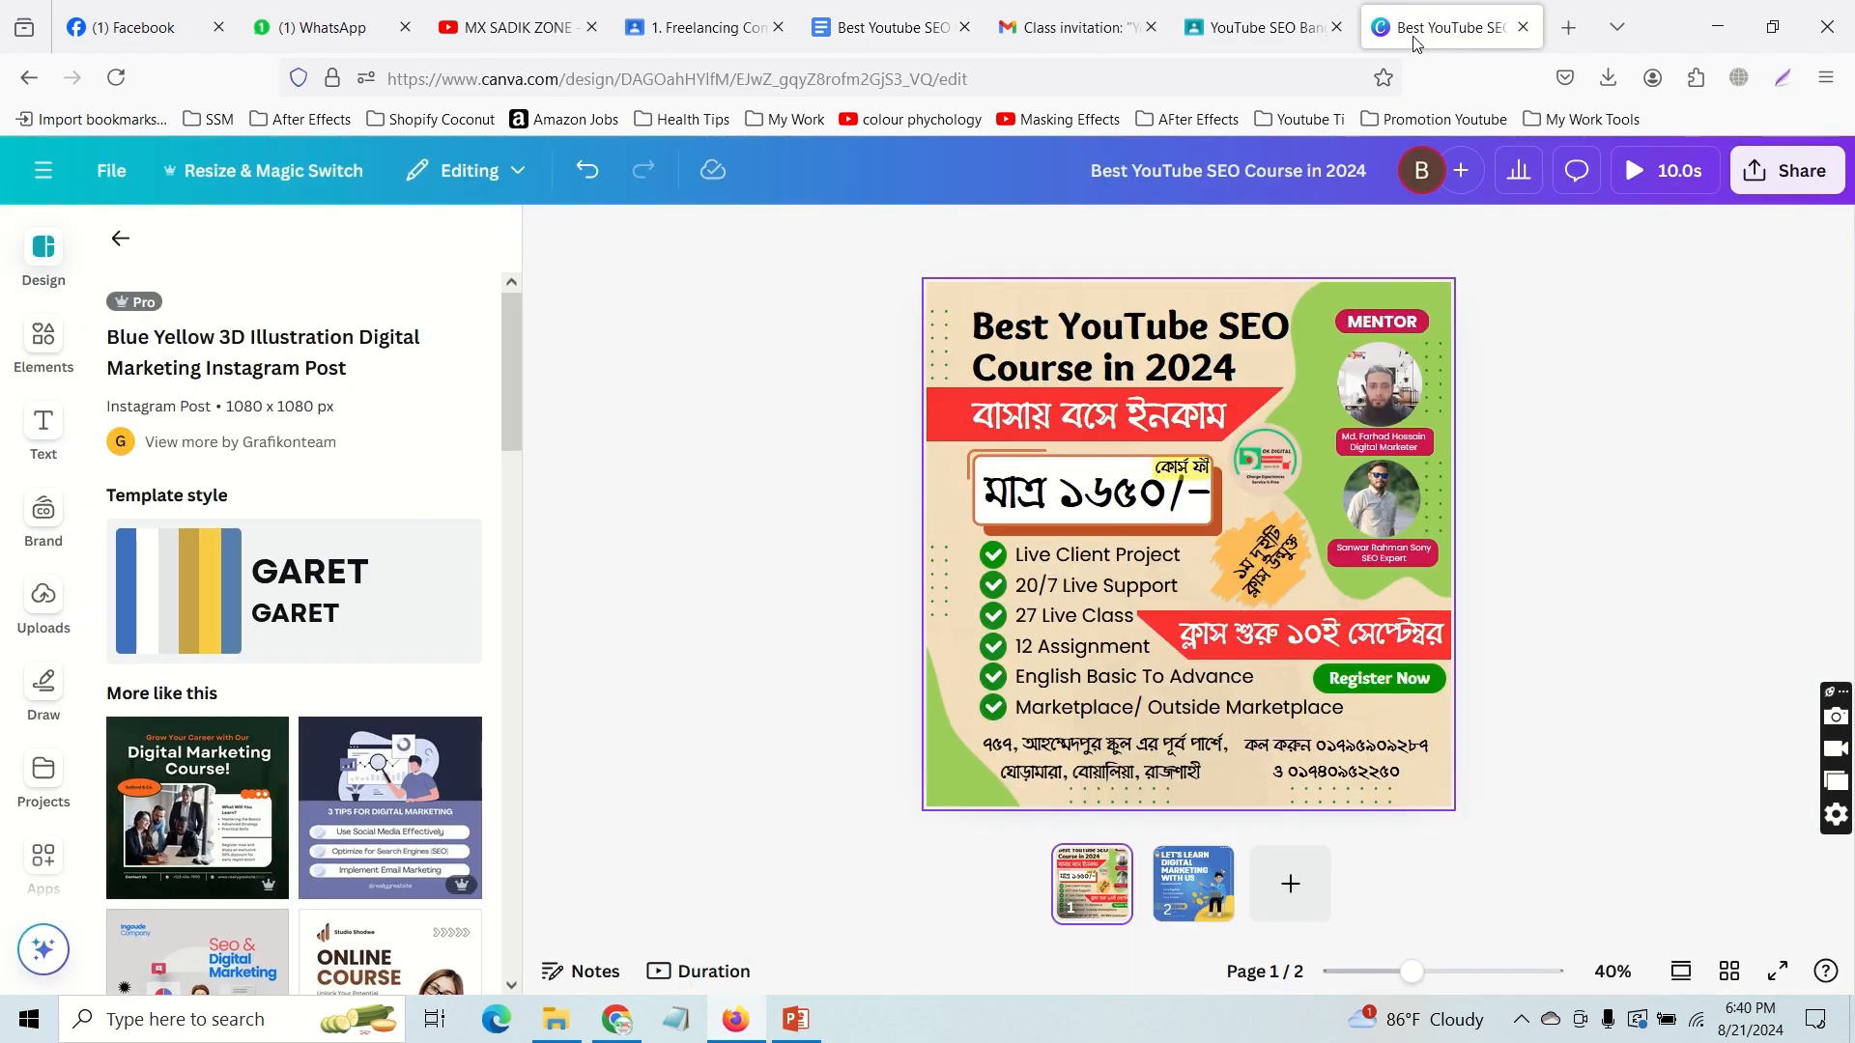
Step: Open the bookmarked Bangla Type website in a new browser tab
{"action": "left_click", "coordinate": [1568, 36]}
{"action": "left_click", "coordinate": [1552, 118]}
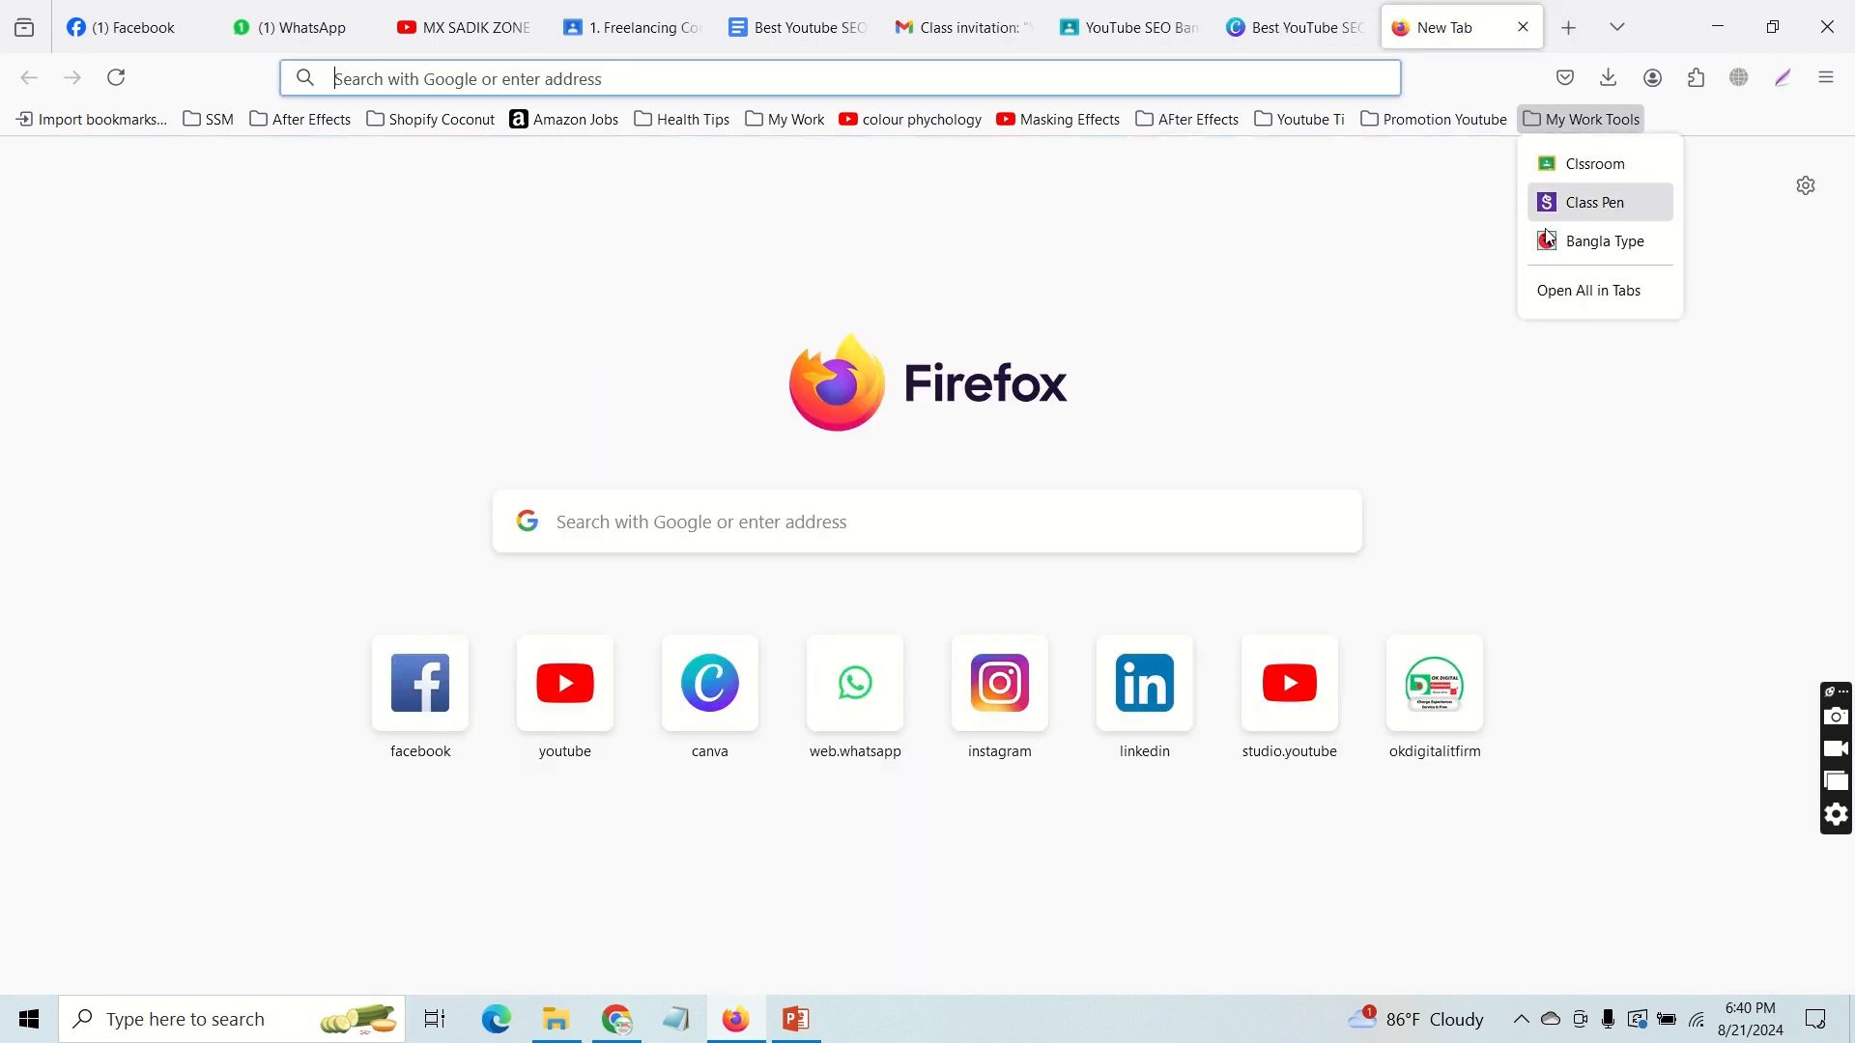
{"action": "left_click", "coordinate": [1599, 242]}
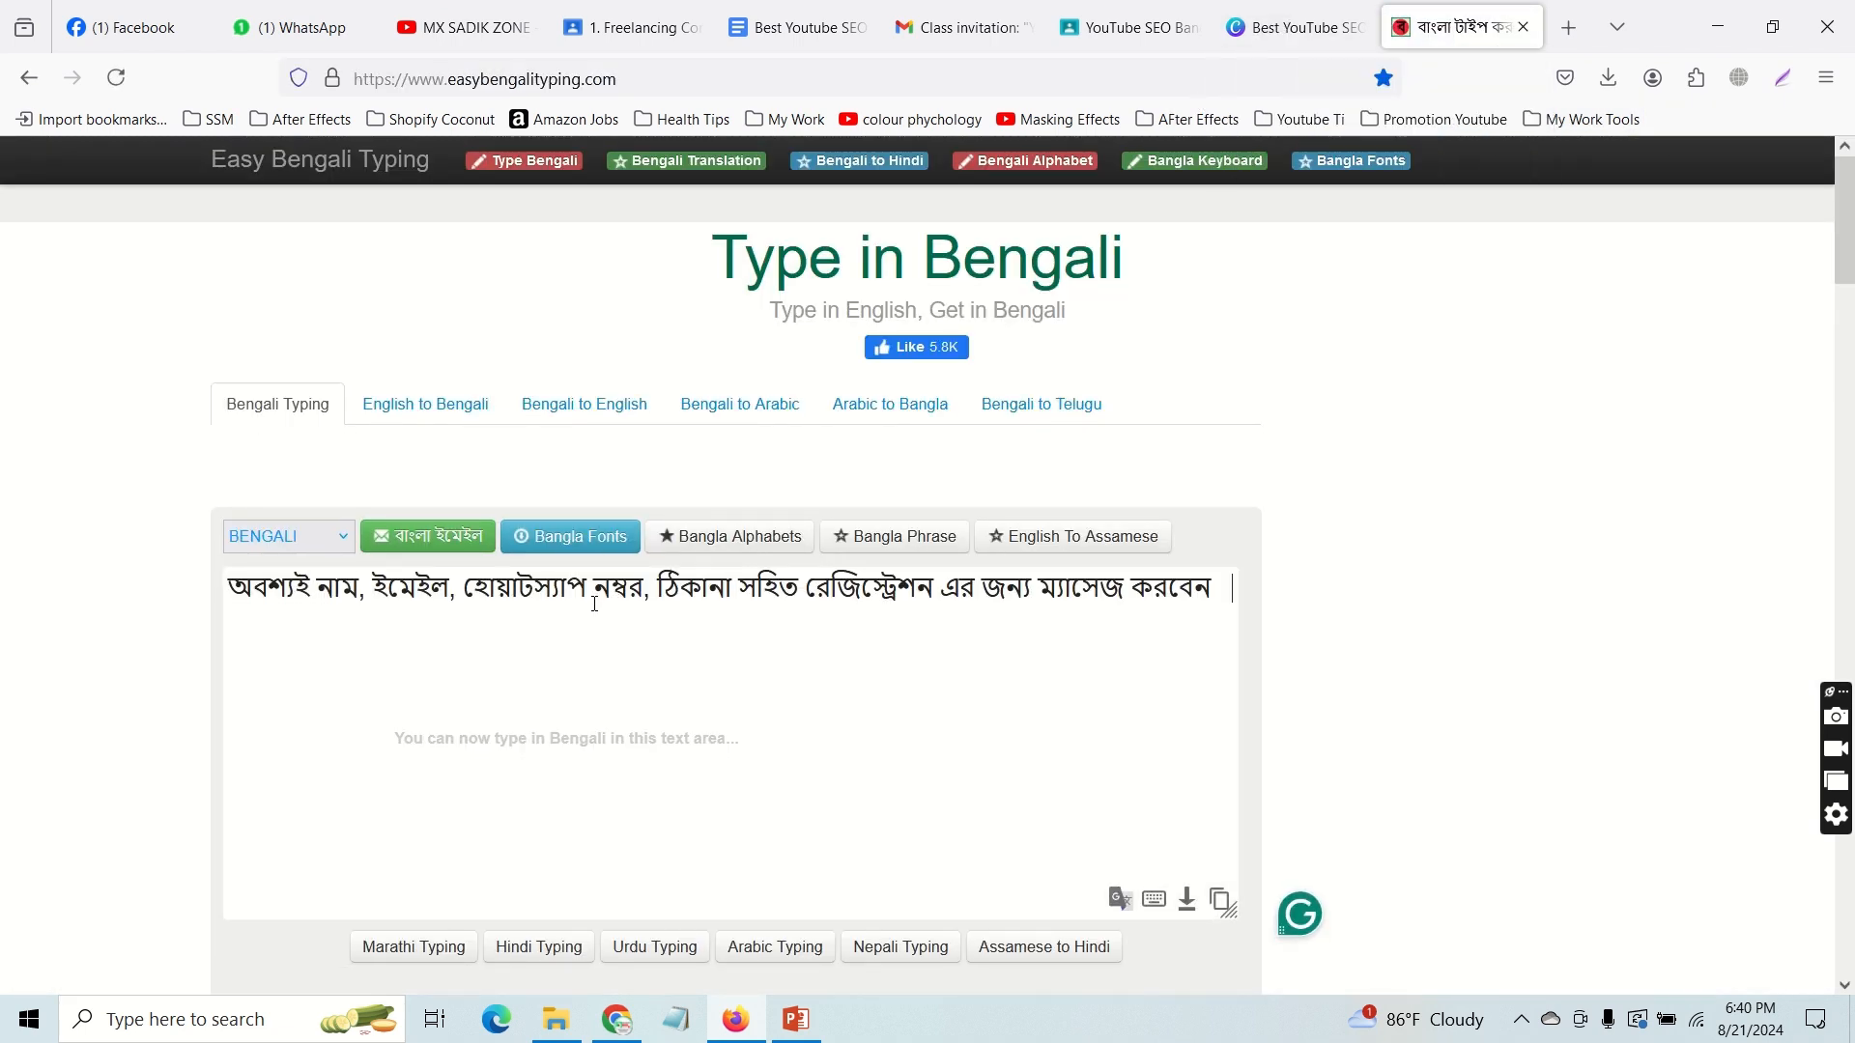
Step: Replace the existing text with the phrase "আমার সোনার বাংলা" and select the whole phrase for copying
{"action": "key", "text": "ctrl+a"}
{"action": "type", "text": "ama"}
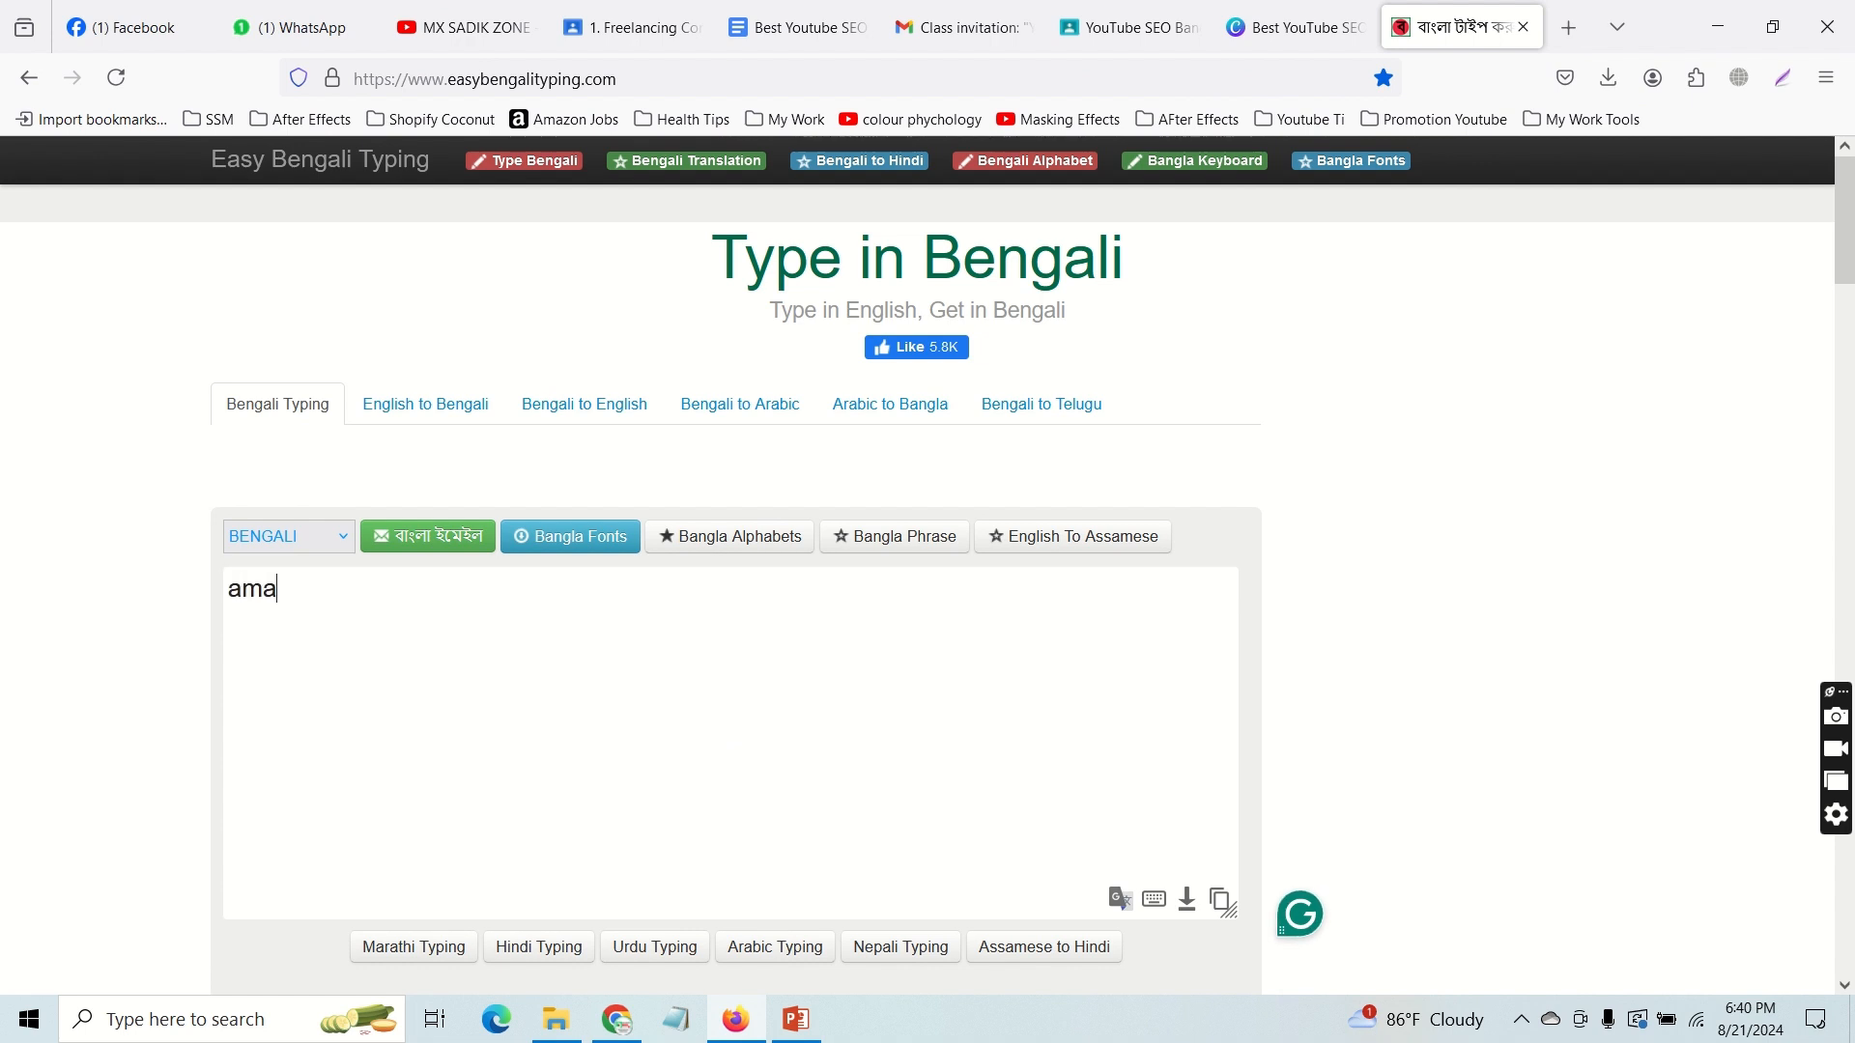
{"action": "type", "text": "r sonar bang"}
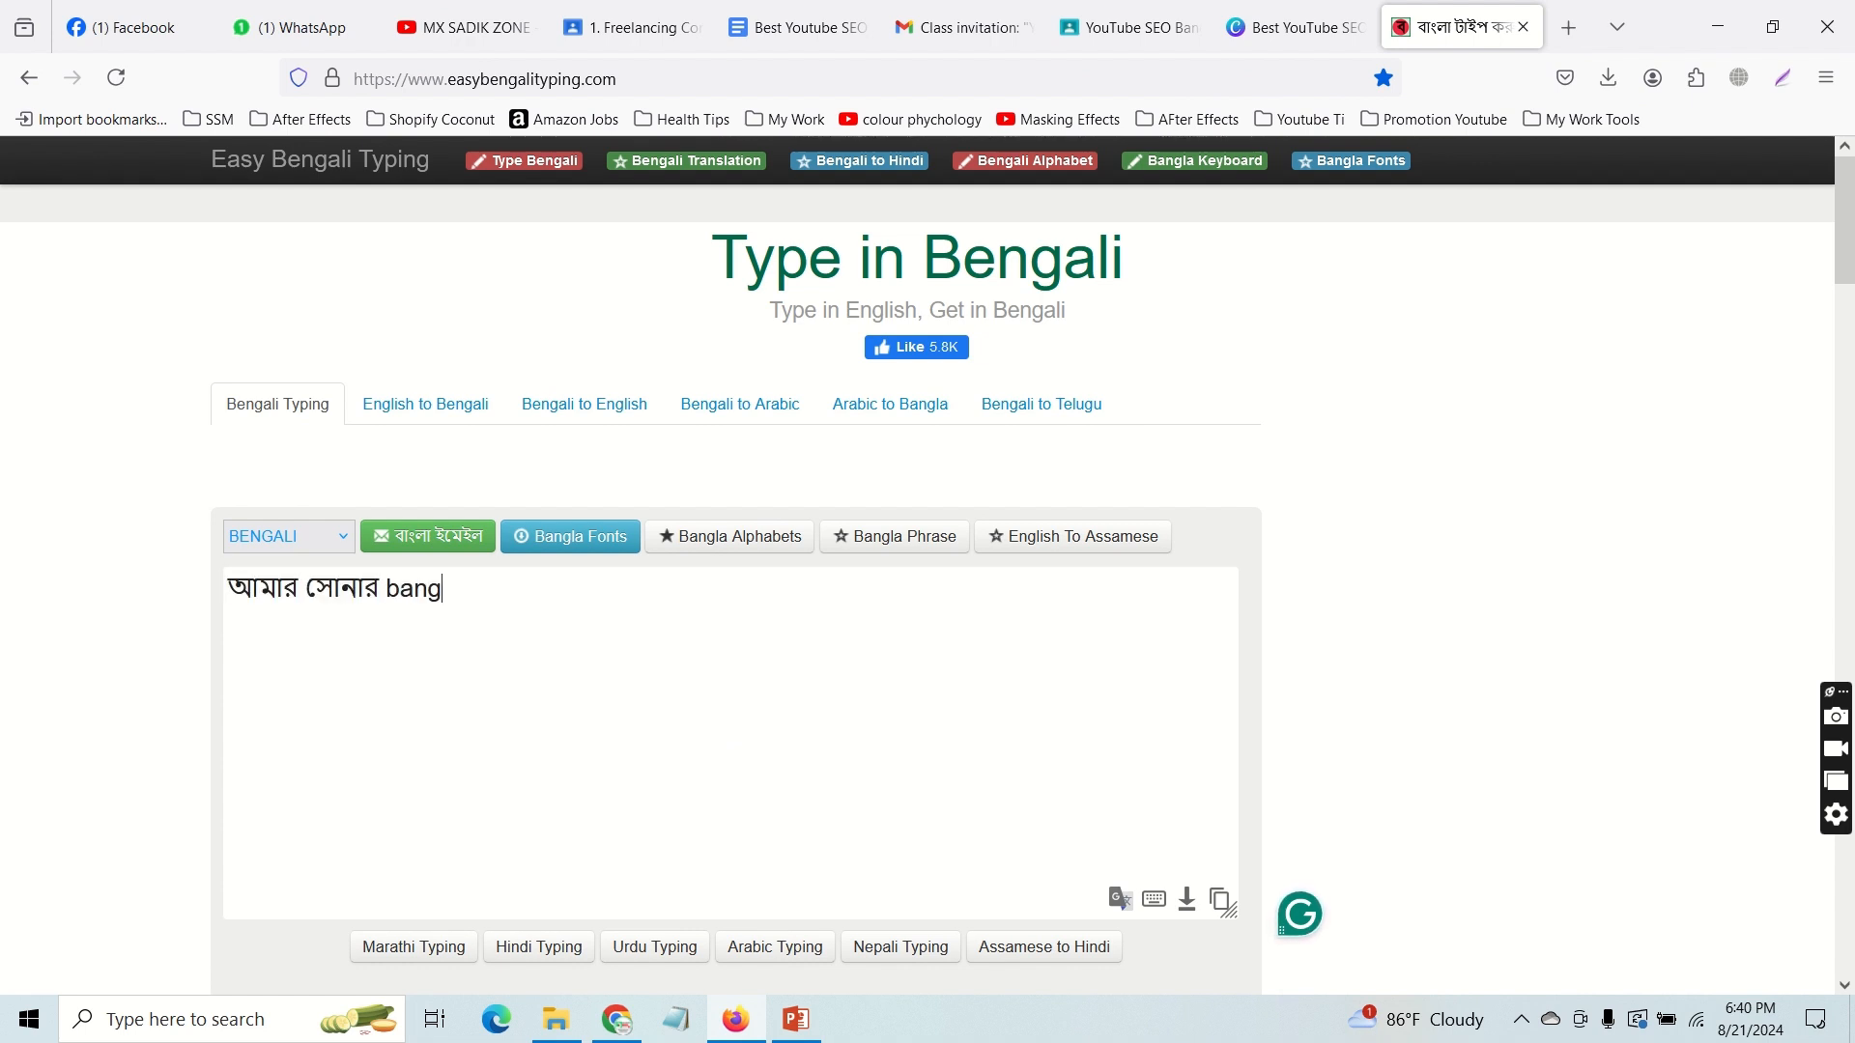
{"action": "type", "text": "la"}
{"action": "key", "text": "shift+Left"}
{"action": "key", "text": "shift+Left"}
{"action": "key", "text": "shift+Left"}
{"action": "key", "text": "shift+Left"}
{"action": "key", "text": "shift+Left"}
{"action": "key", "text": "shift+Left"}
{"action": "key", "text": "shift+Left"}
{"action": "key", "text": "shift+Left"}
{"action": "key", "text": "shift+Left"}
{"action": "key", "text": "shift+Left"}
{"action": "key", "text": "shift+Left"}
{"action": "key", "text": "shift+Left"}
{"action": "key", "text": "shift+Left"}
{"action": "key", "text": "shift+Left"}
{"action": "key", "text": "shift+Left"}
{"action": "key", "text": "shift+Left"}
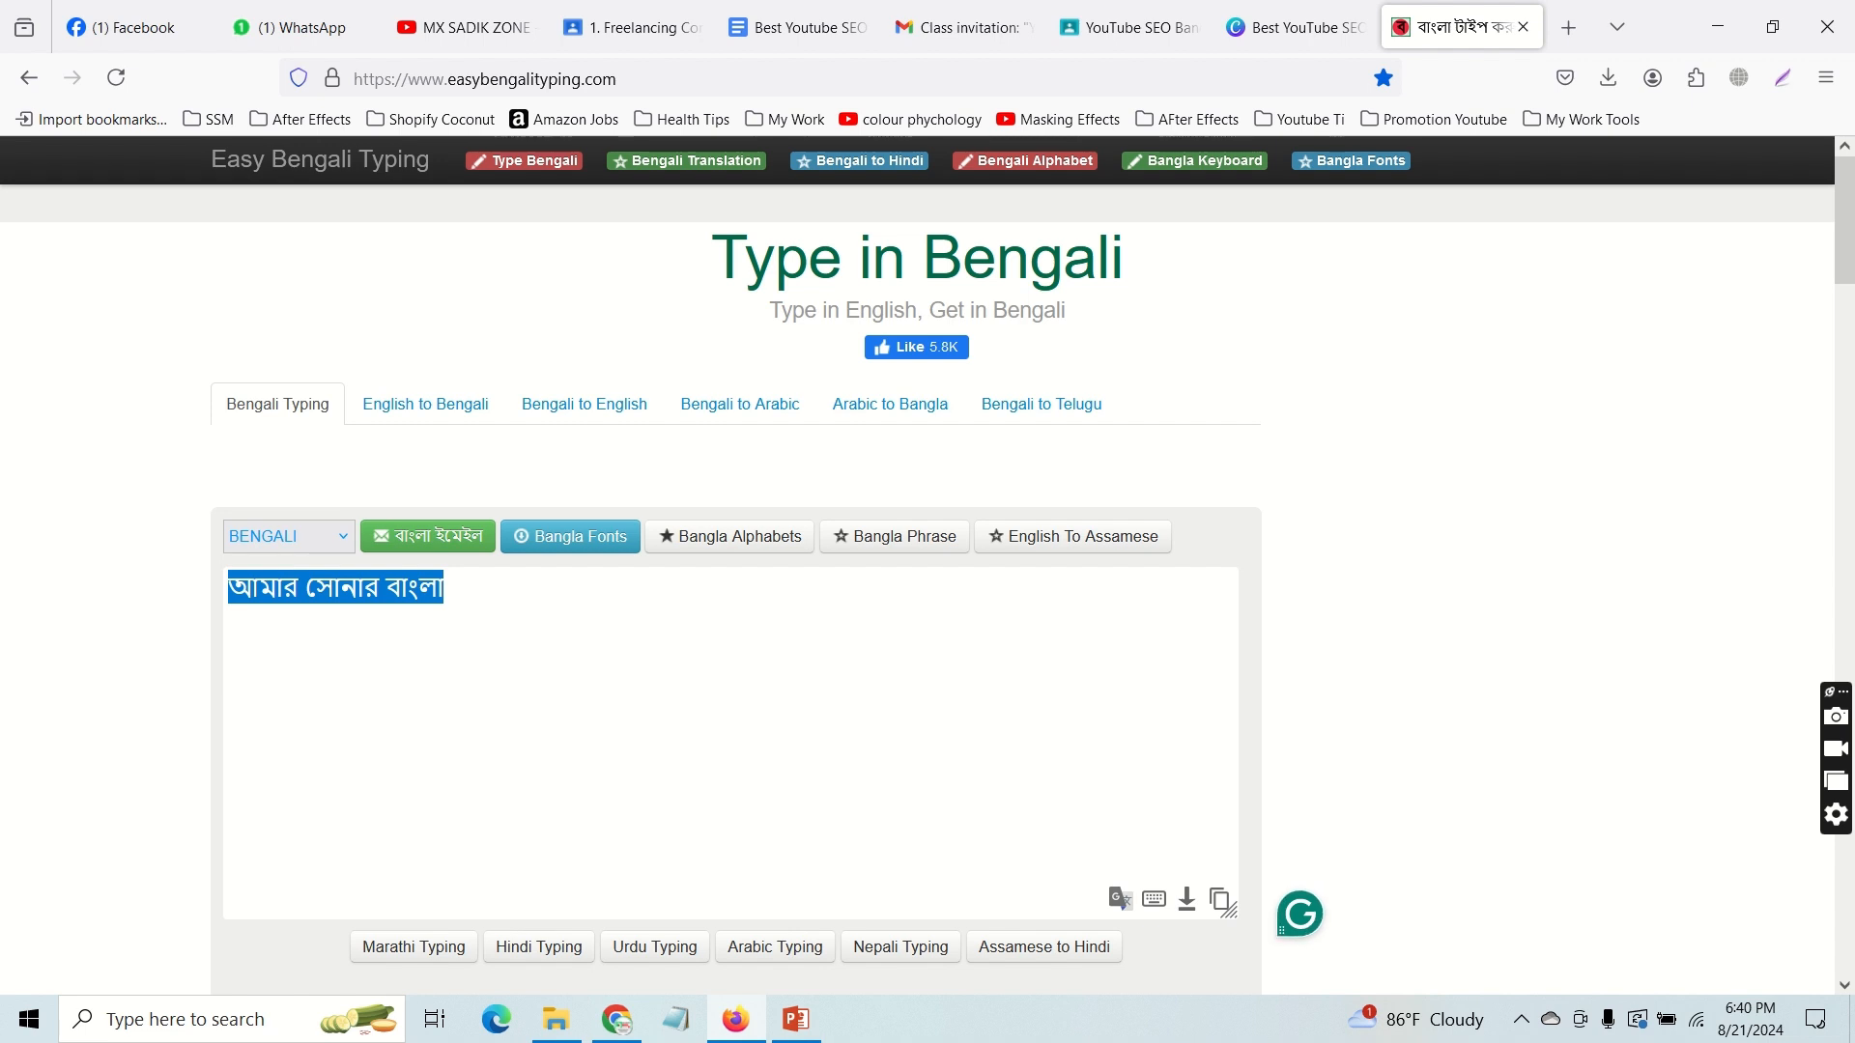
{"action": "left_click", "coordinate": [1263, 37]}
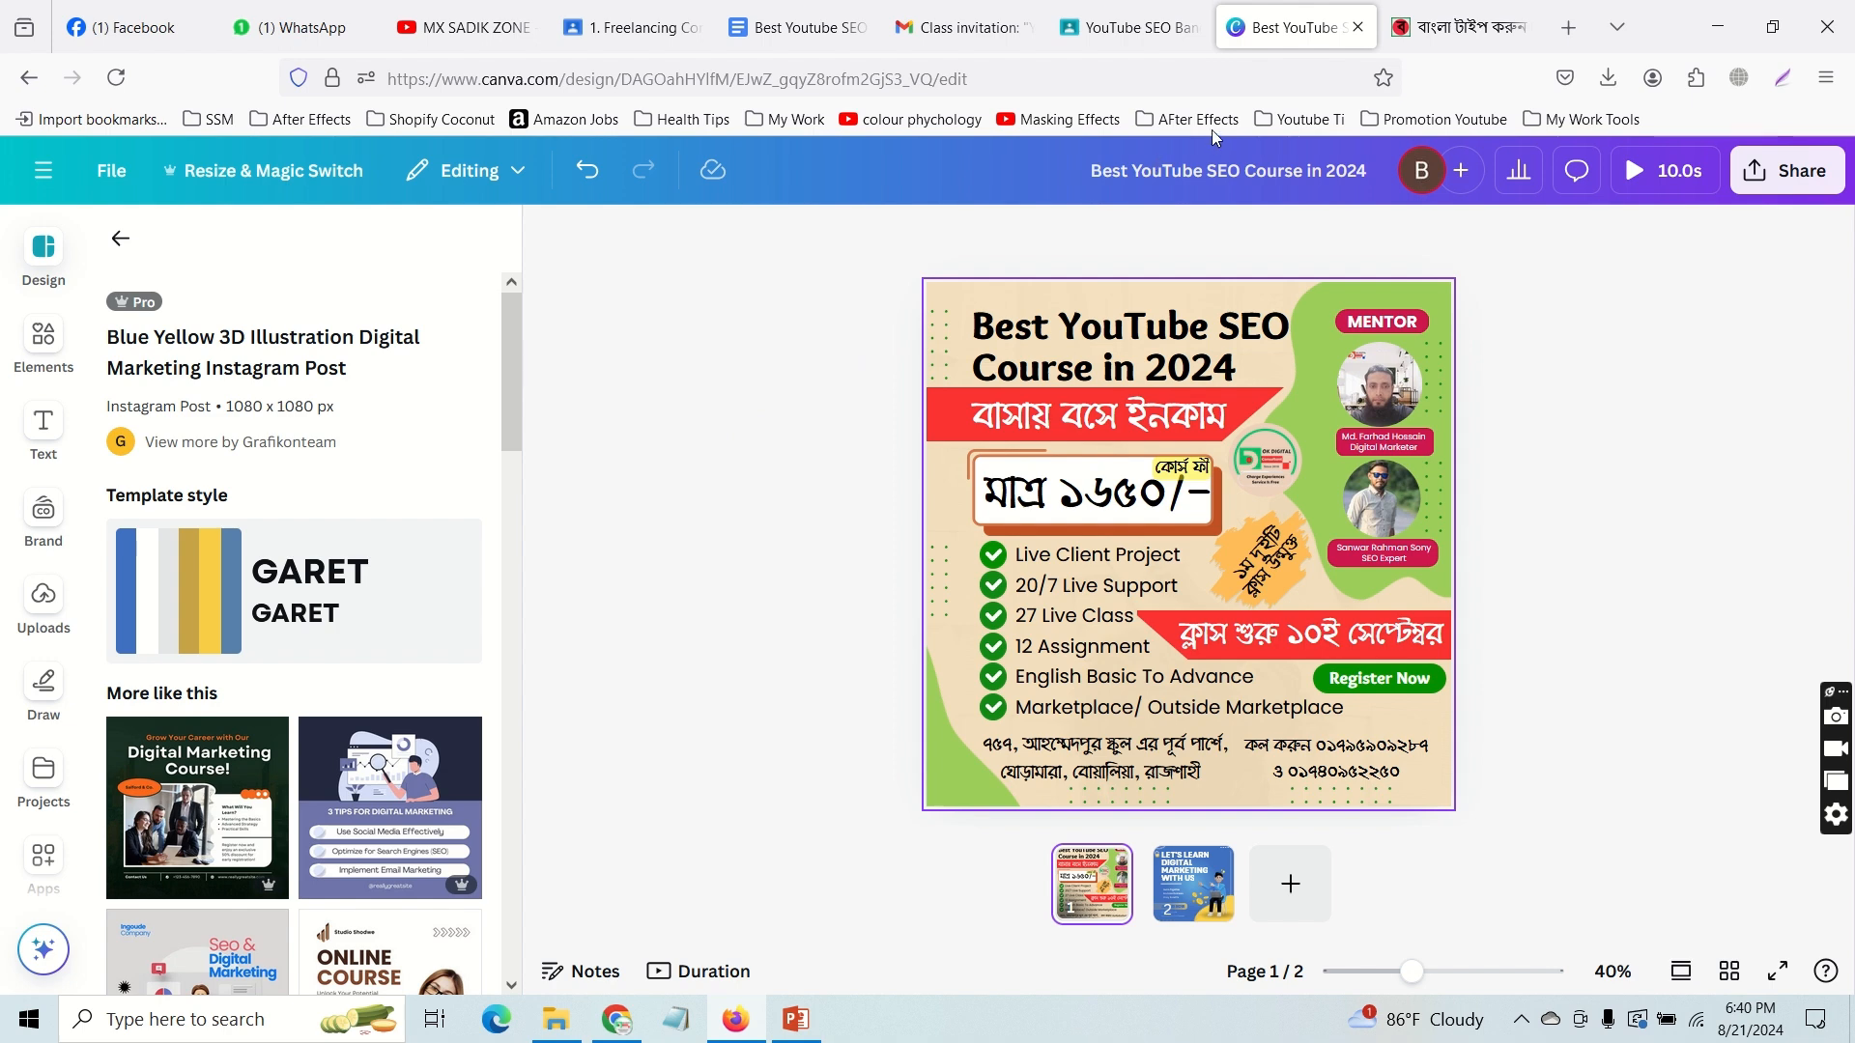
{"action": "left_click", "coordinate": [1459, 27]}
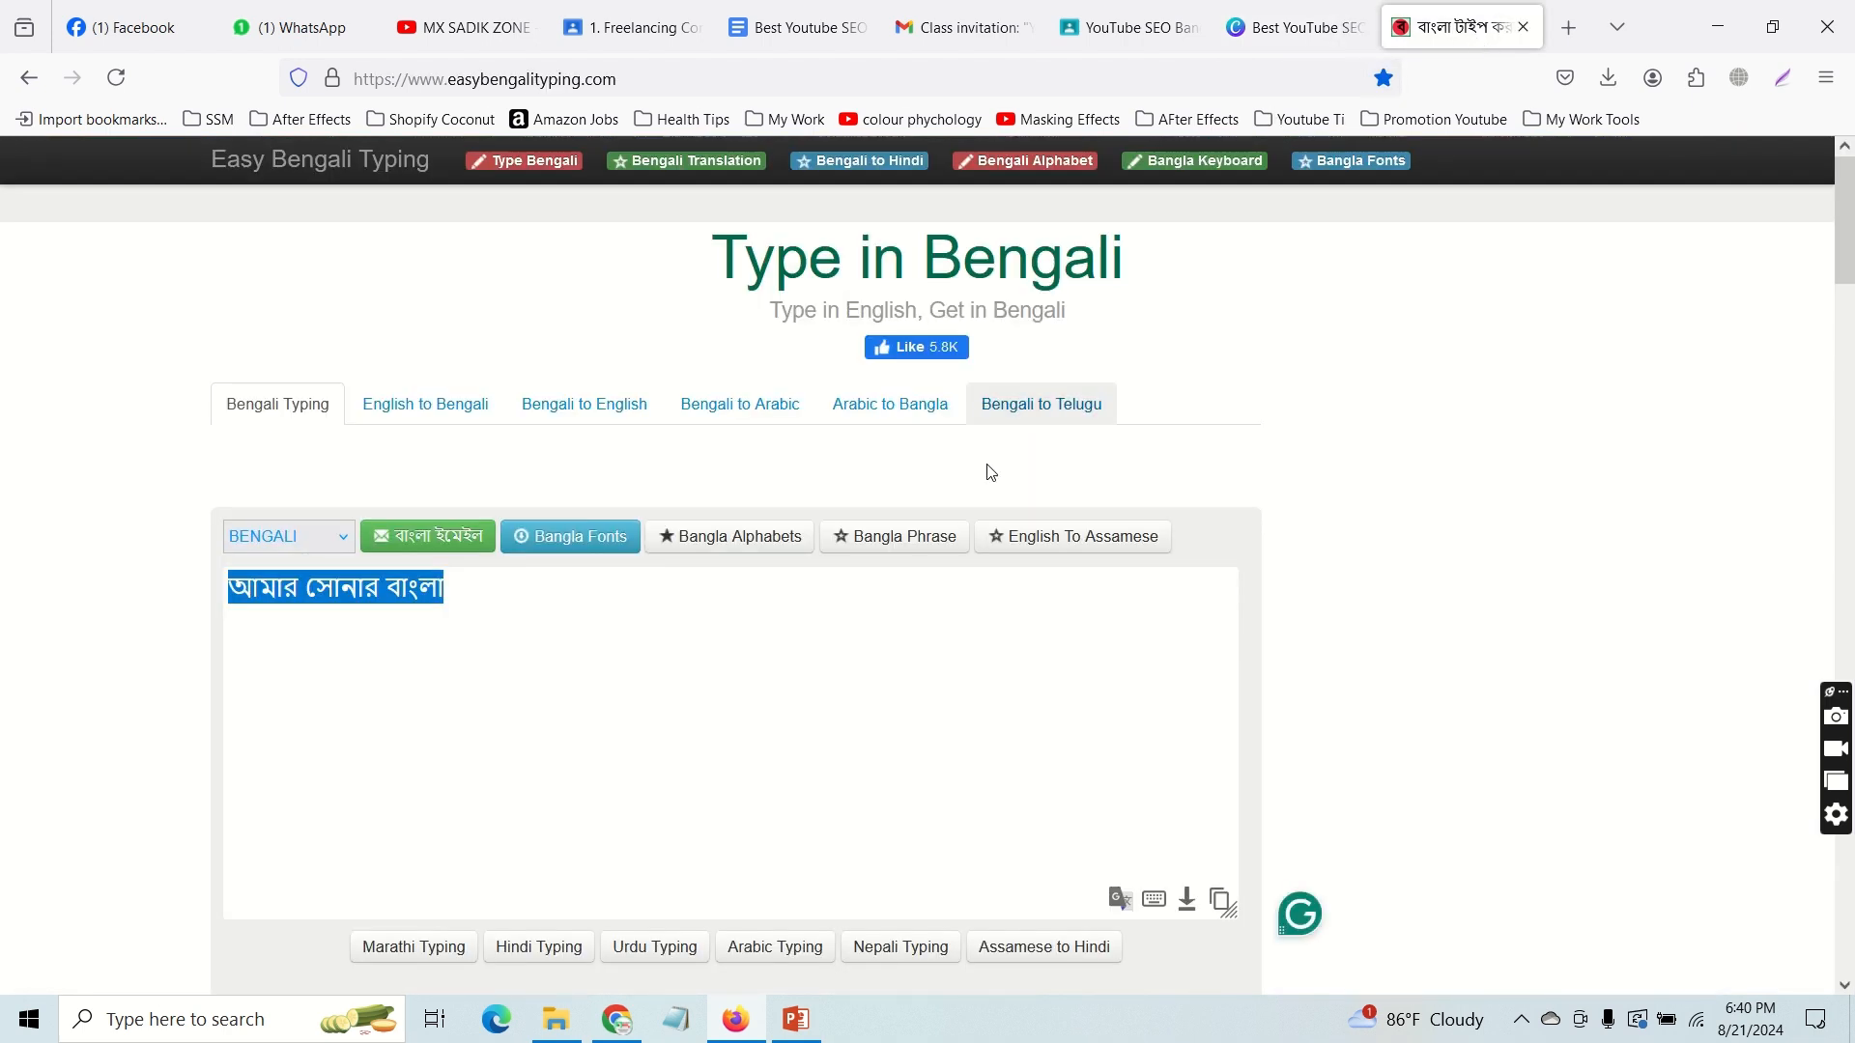
{"action": "left_click", "coordinate": [1288, 37]}
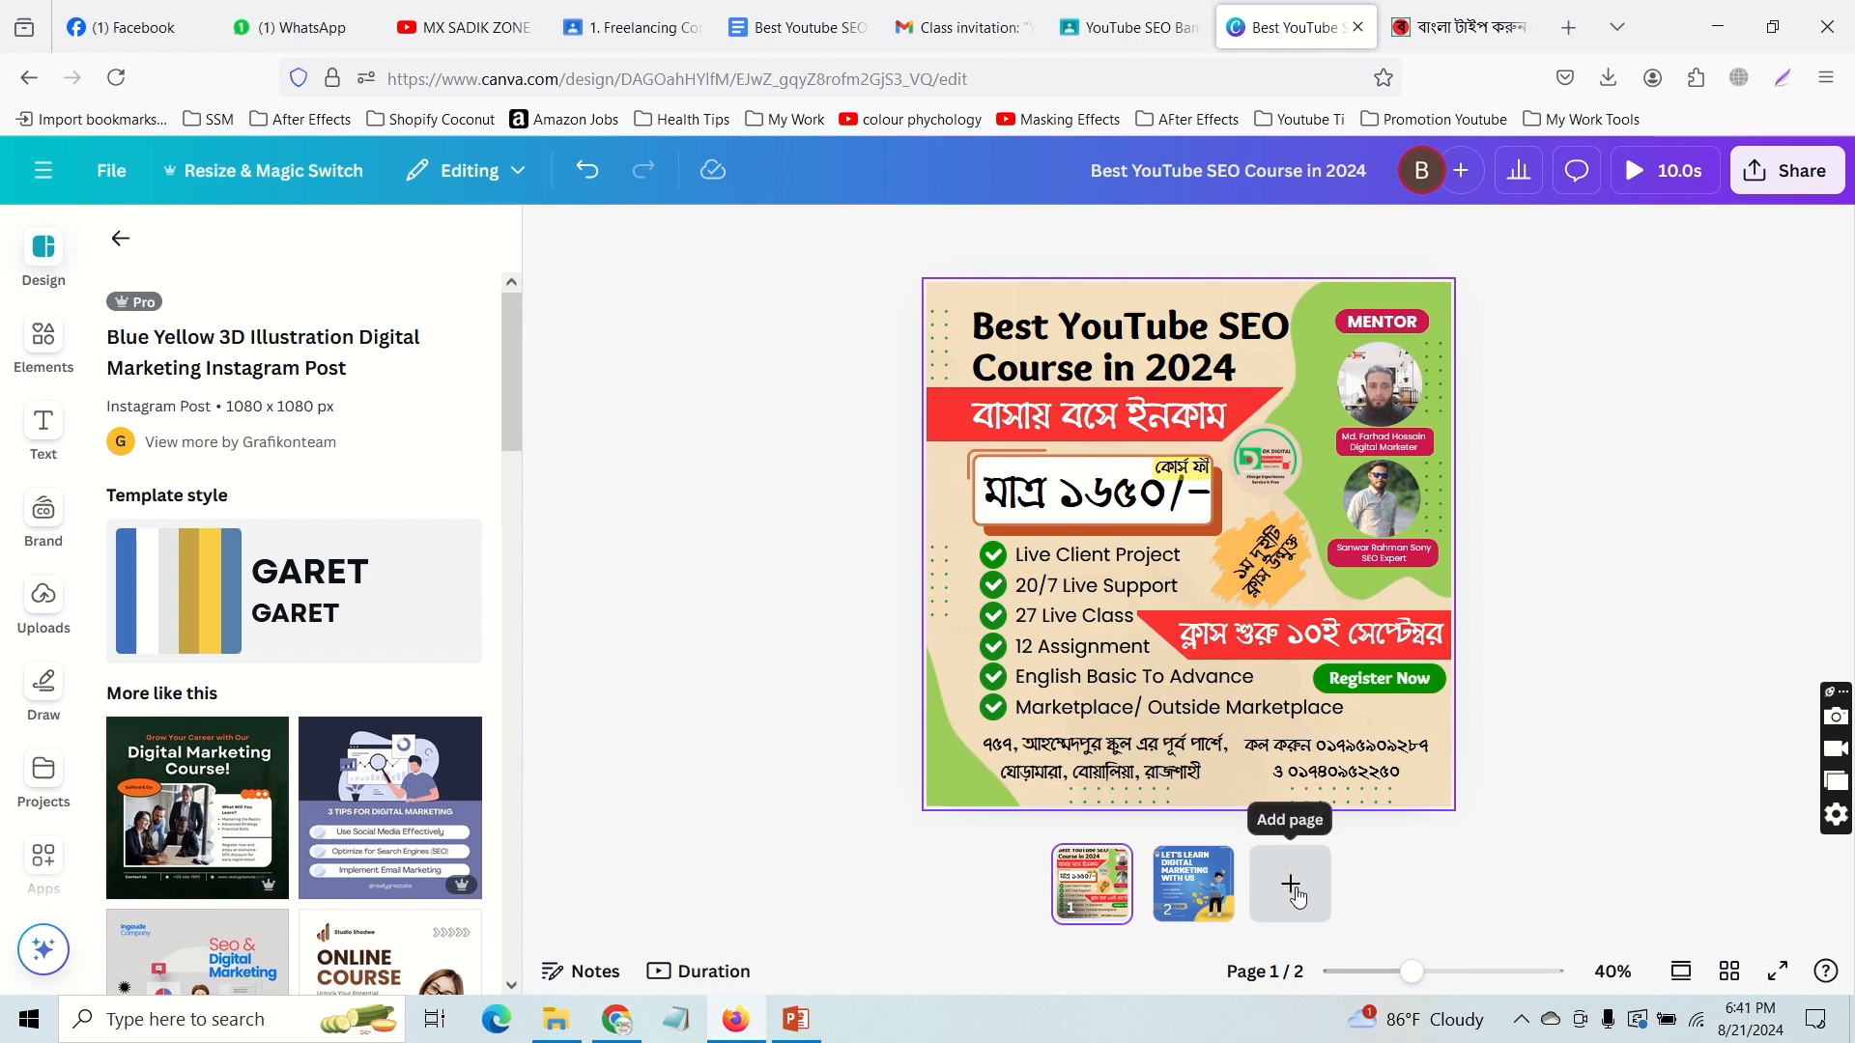
{"action": "left_click", "coordinate": [1459, 27]}
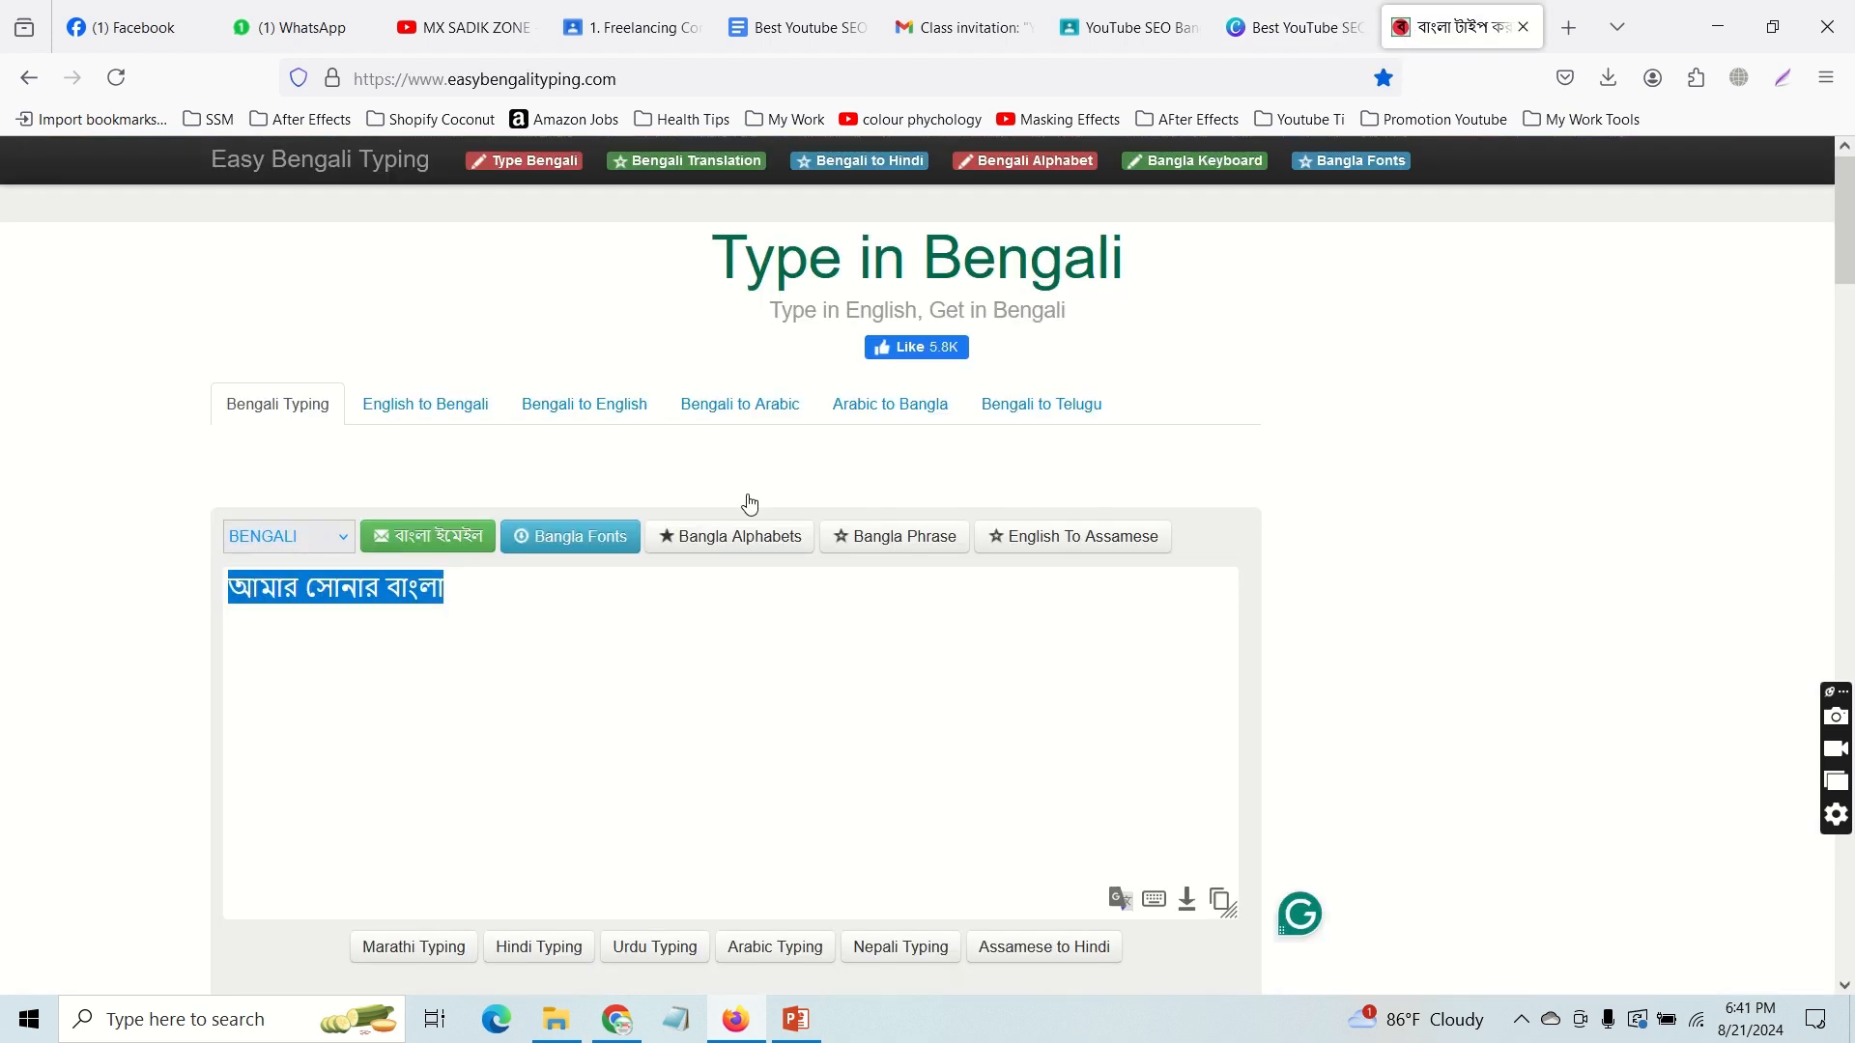
Step: Switch back to the Canva design, add a third page and paste "আমার সোনার বাংলা" onto it as text
{"action": "left_click", "coordinate": [1290, 27]}
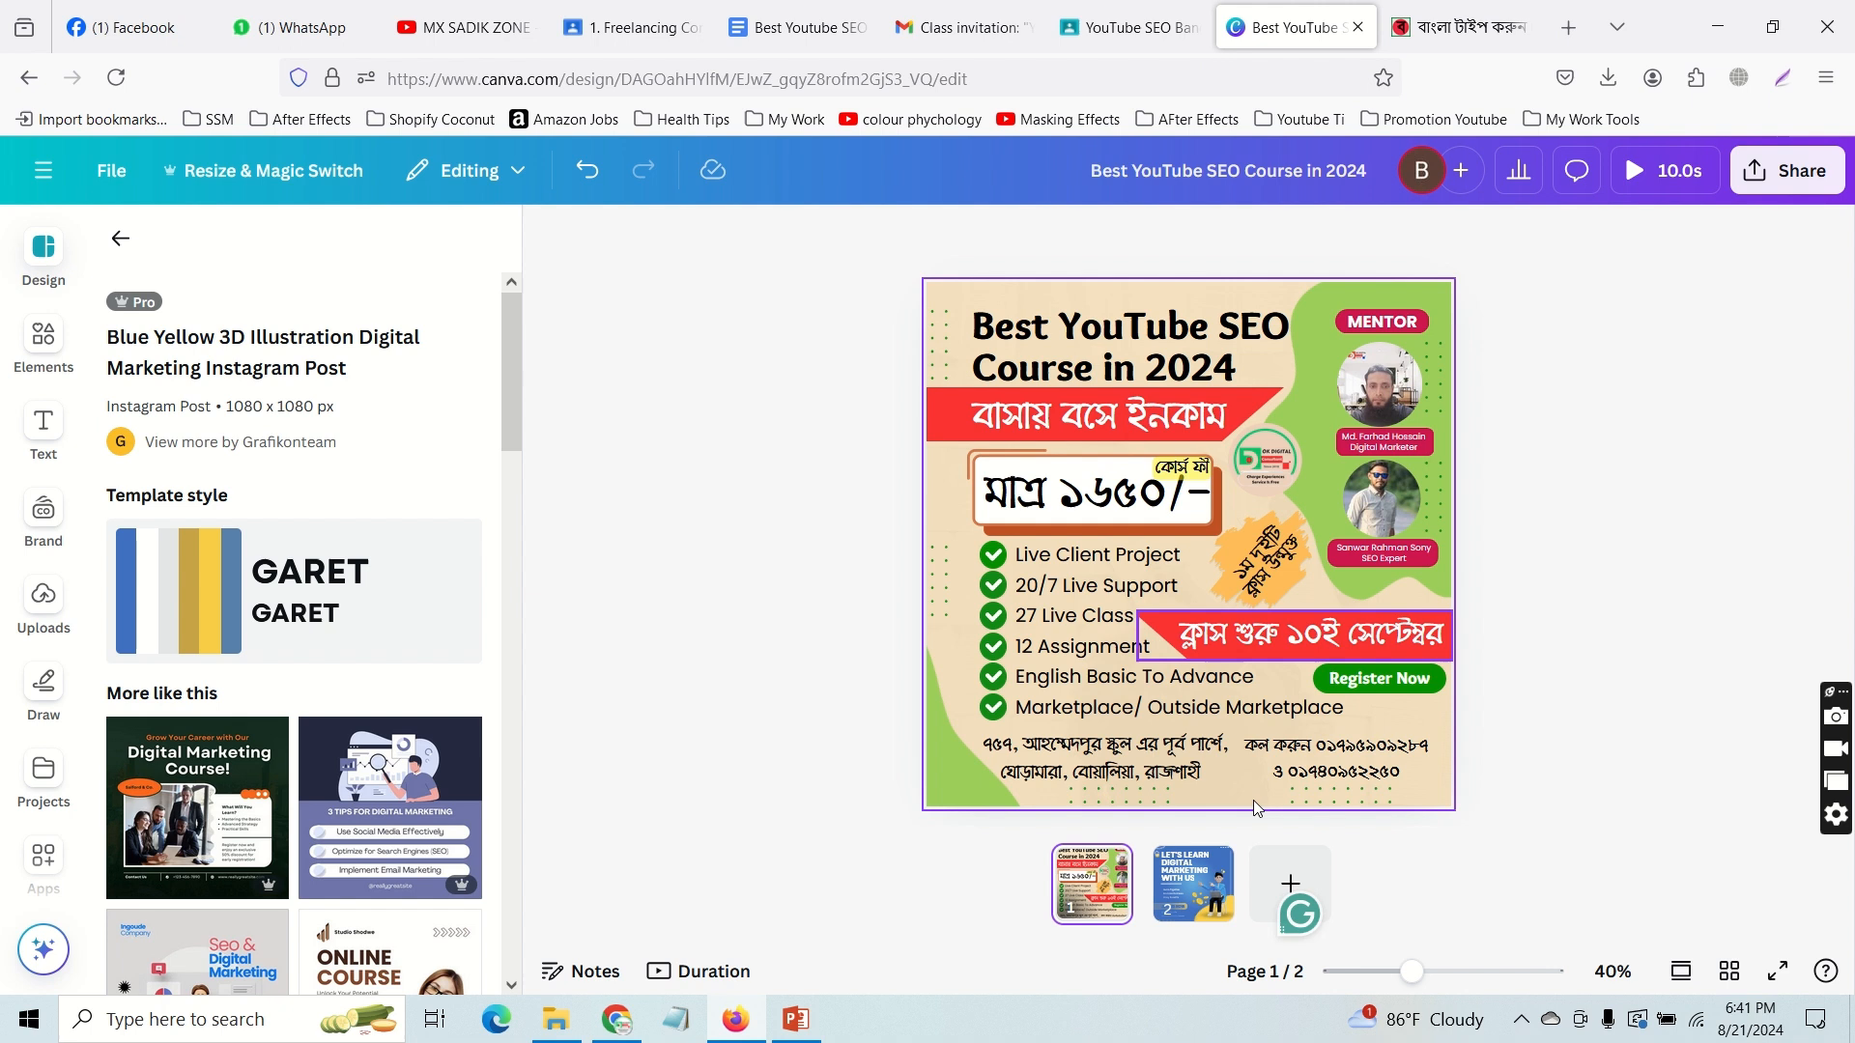
{"action": "left_click", "coordinate": [1291, 885]}
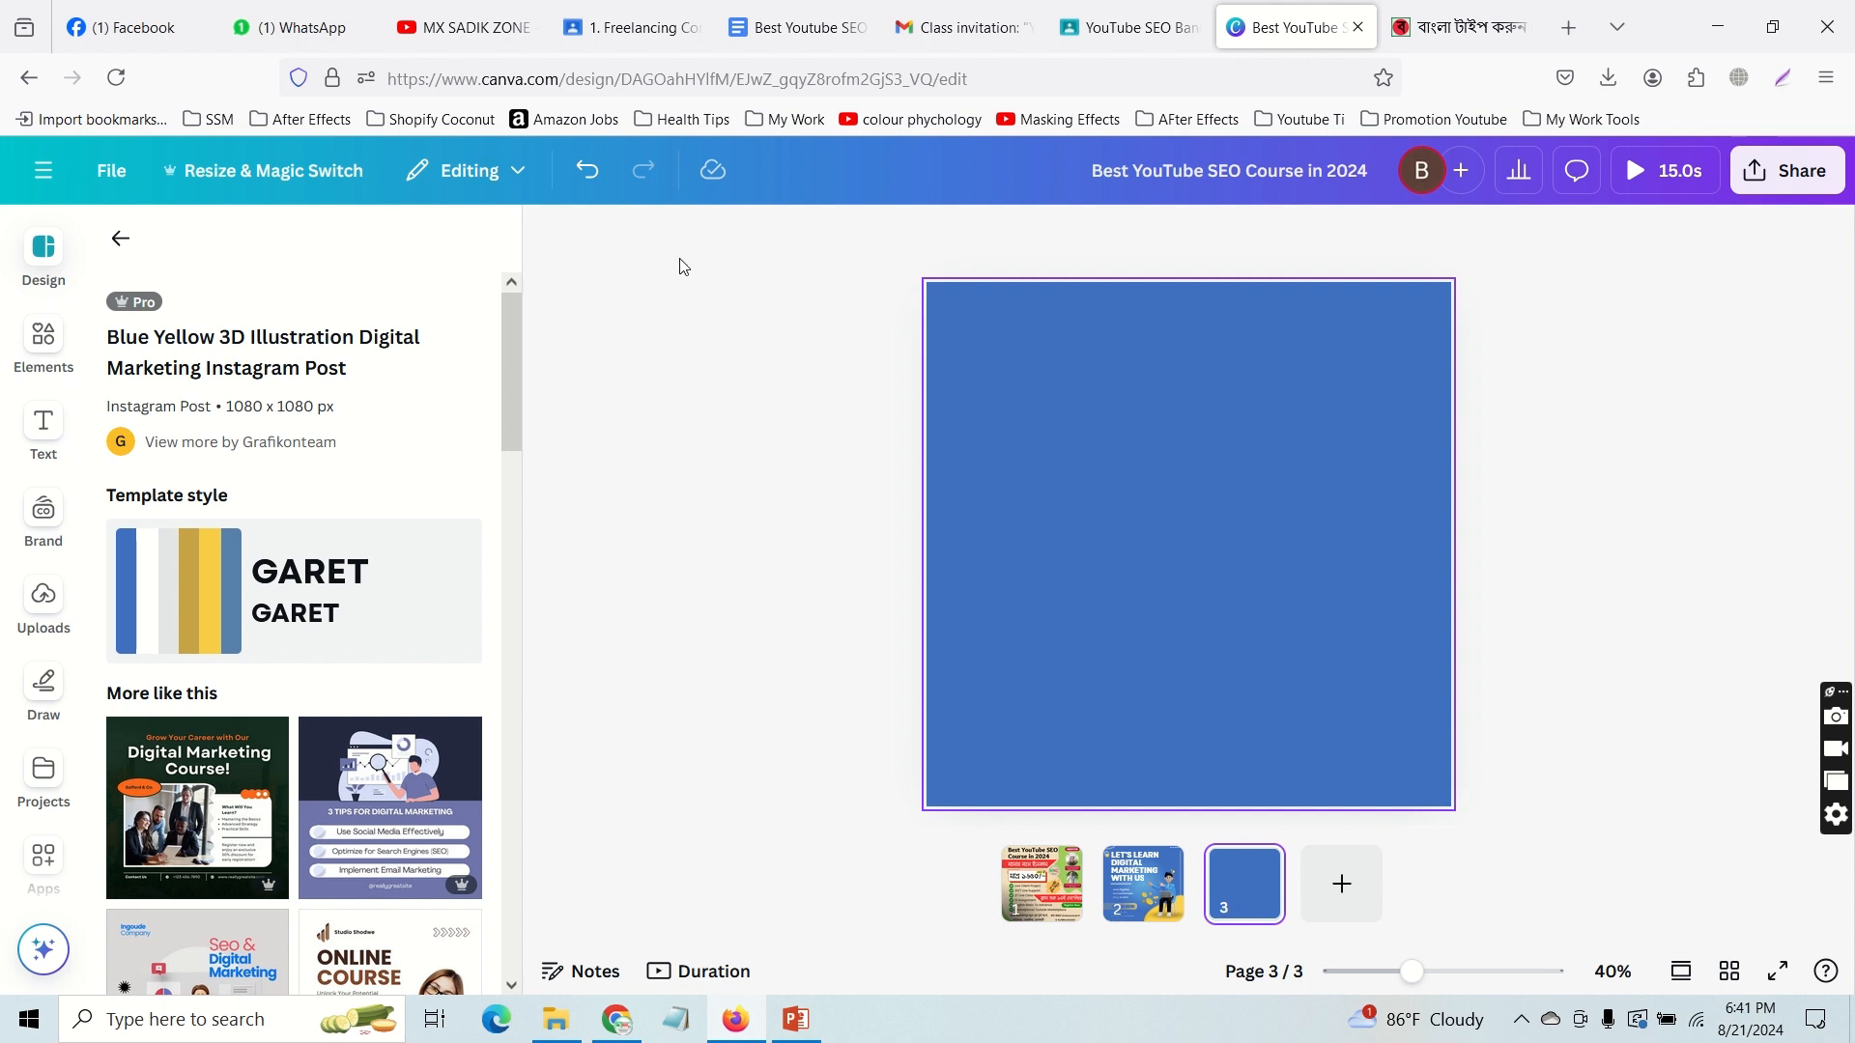
{"action": "left_click", "coordinate": [521, 173]}
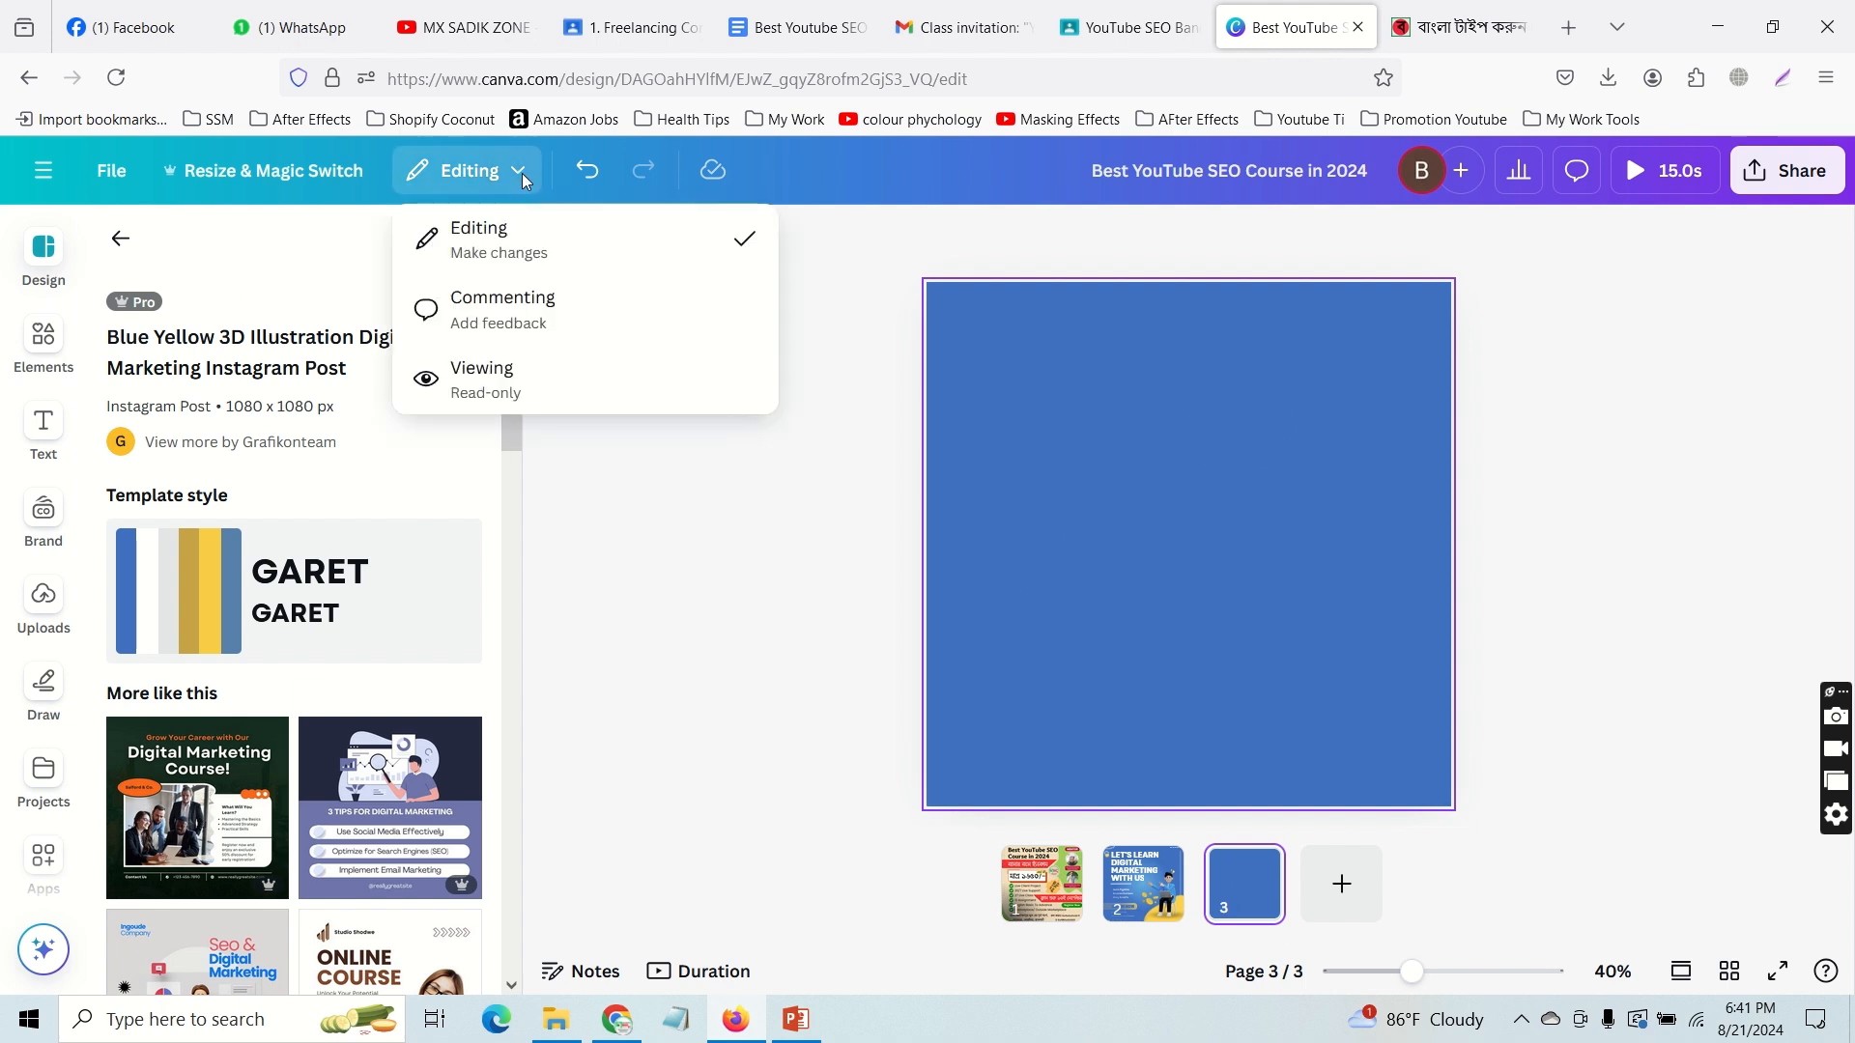
{"action": "left_click", "coordinate": [478, 236]}
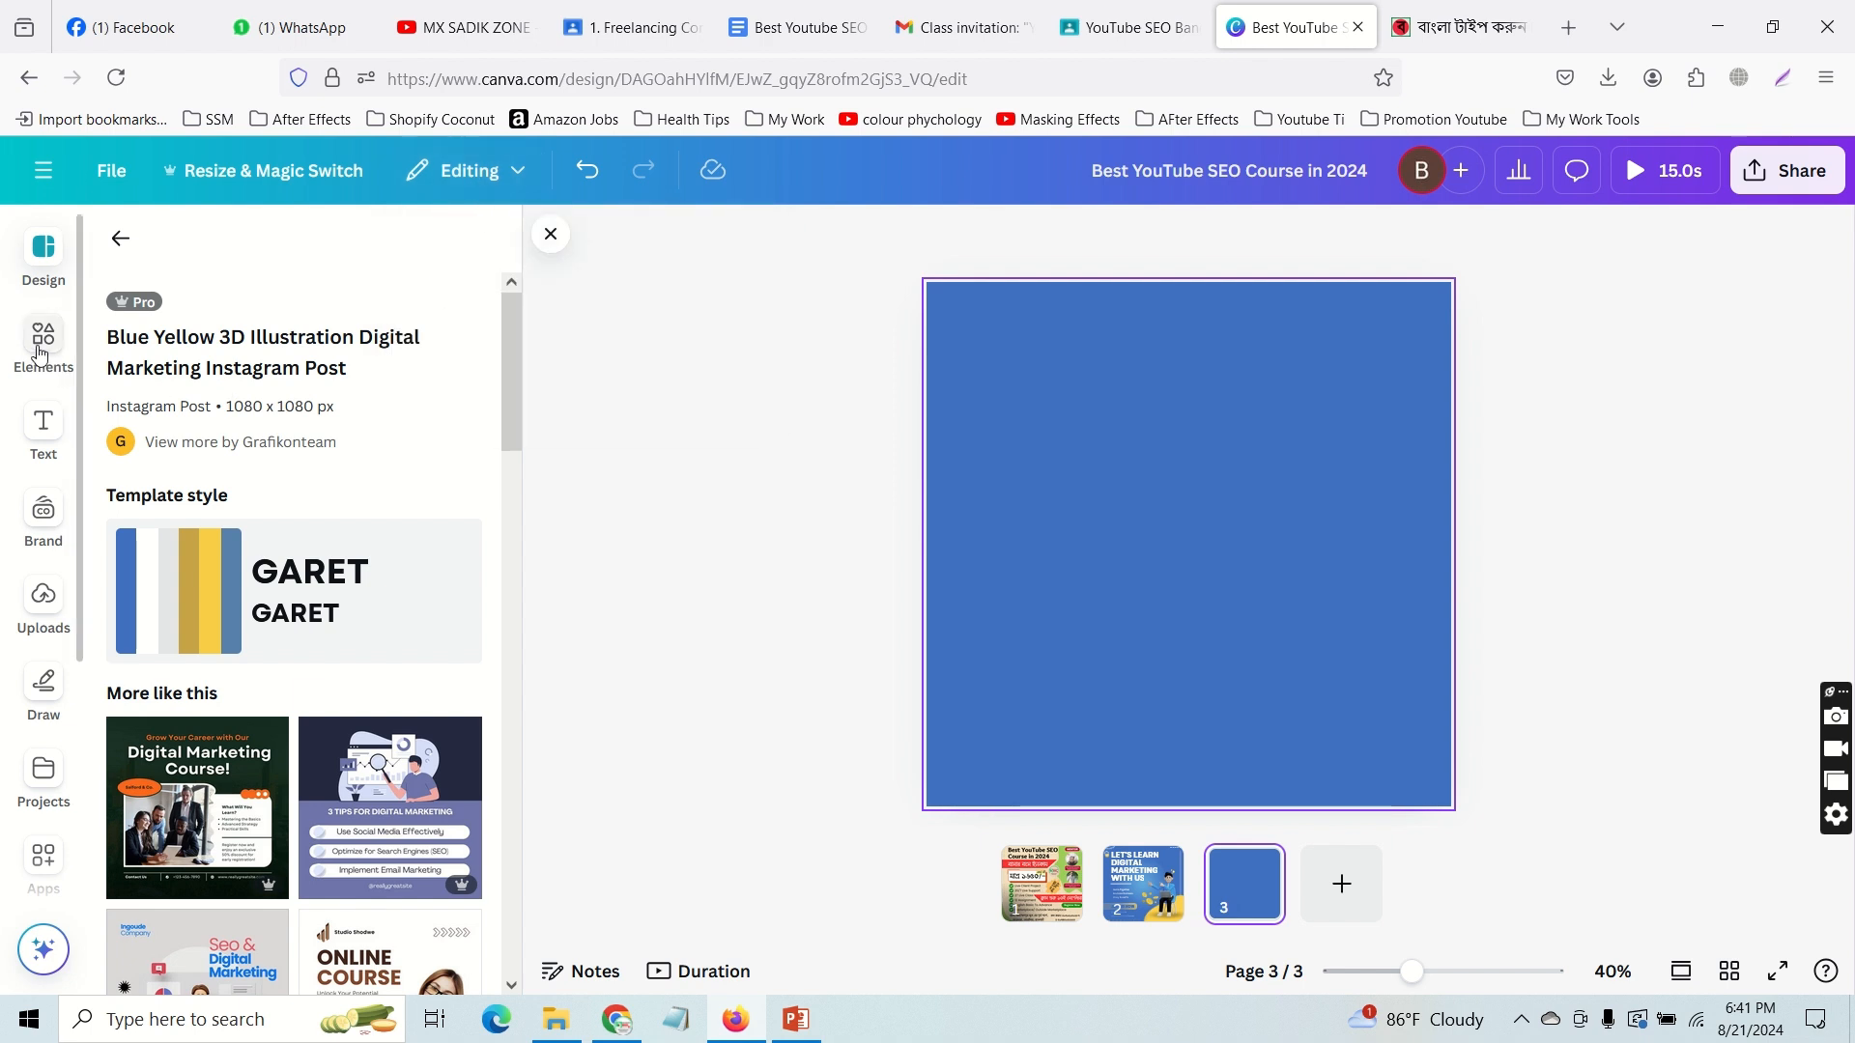
{"action": "left_click", "coordinate": [1151, 389]}
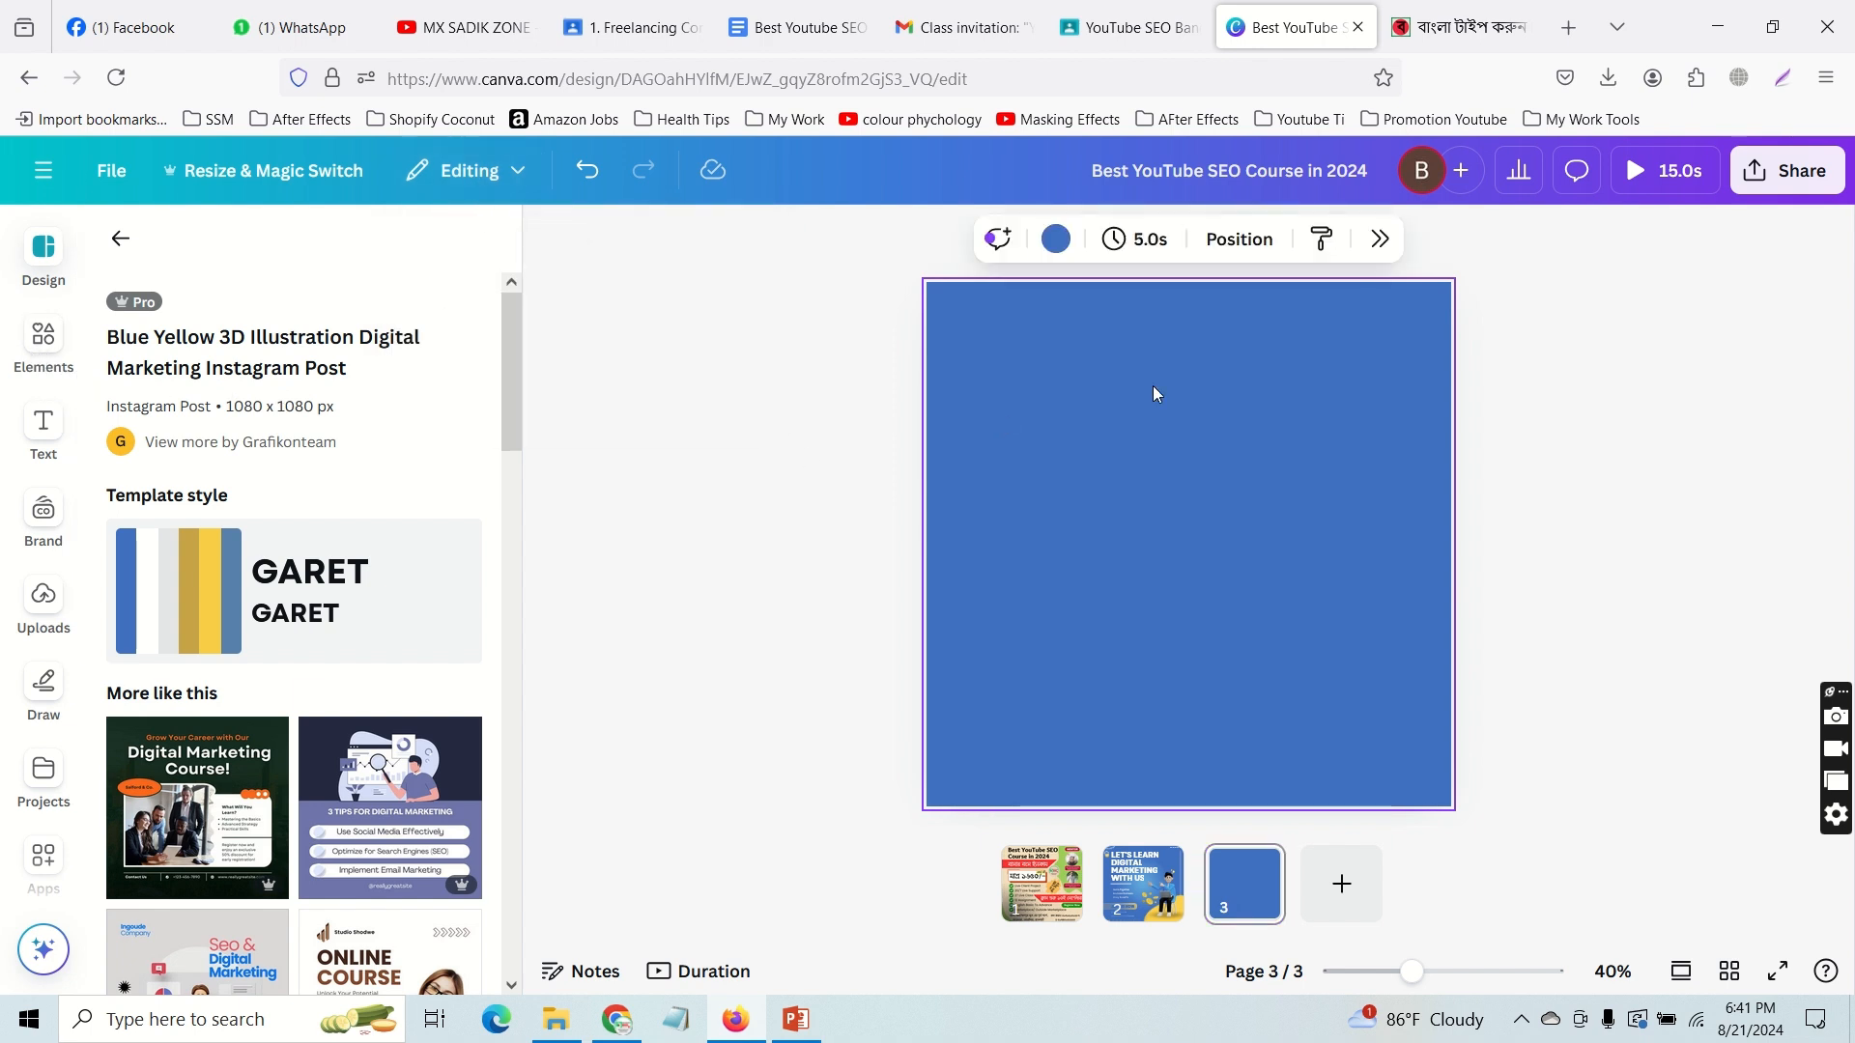
{"action": "type", "text": "আমার সোনার বাংলা"}
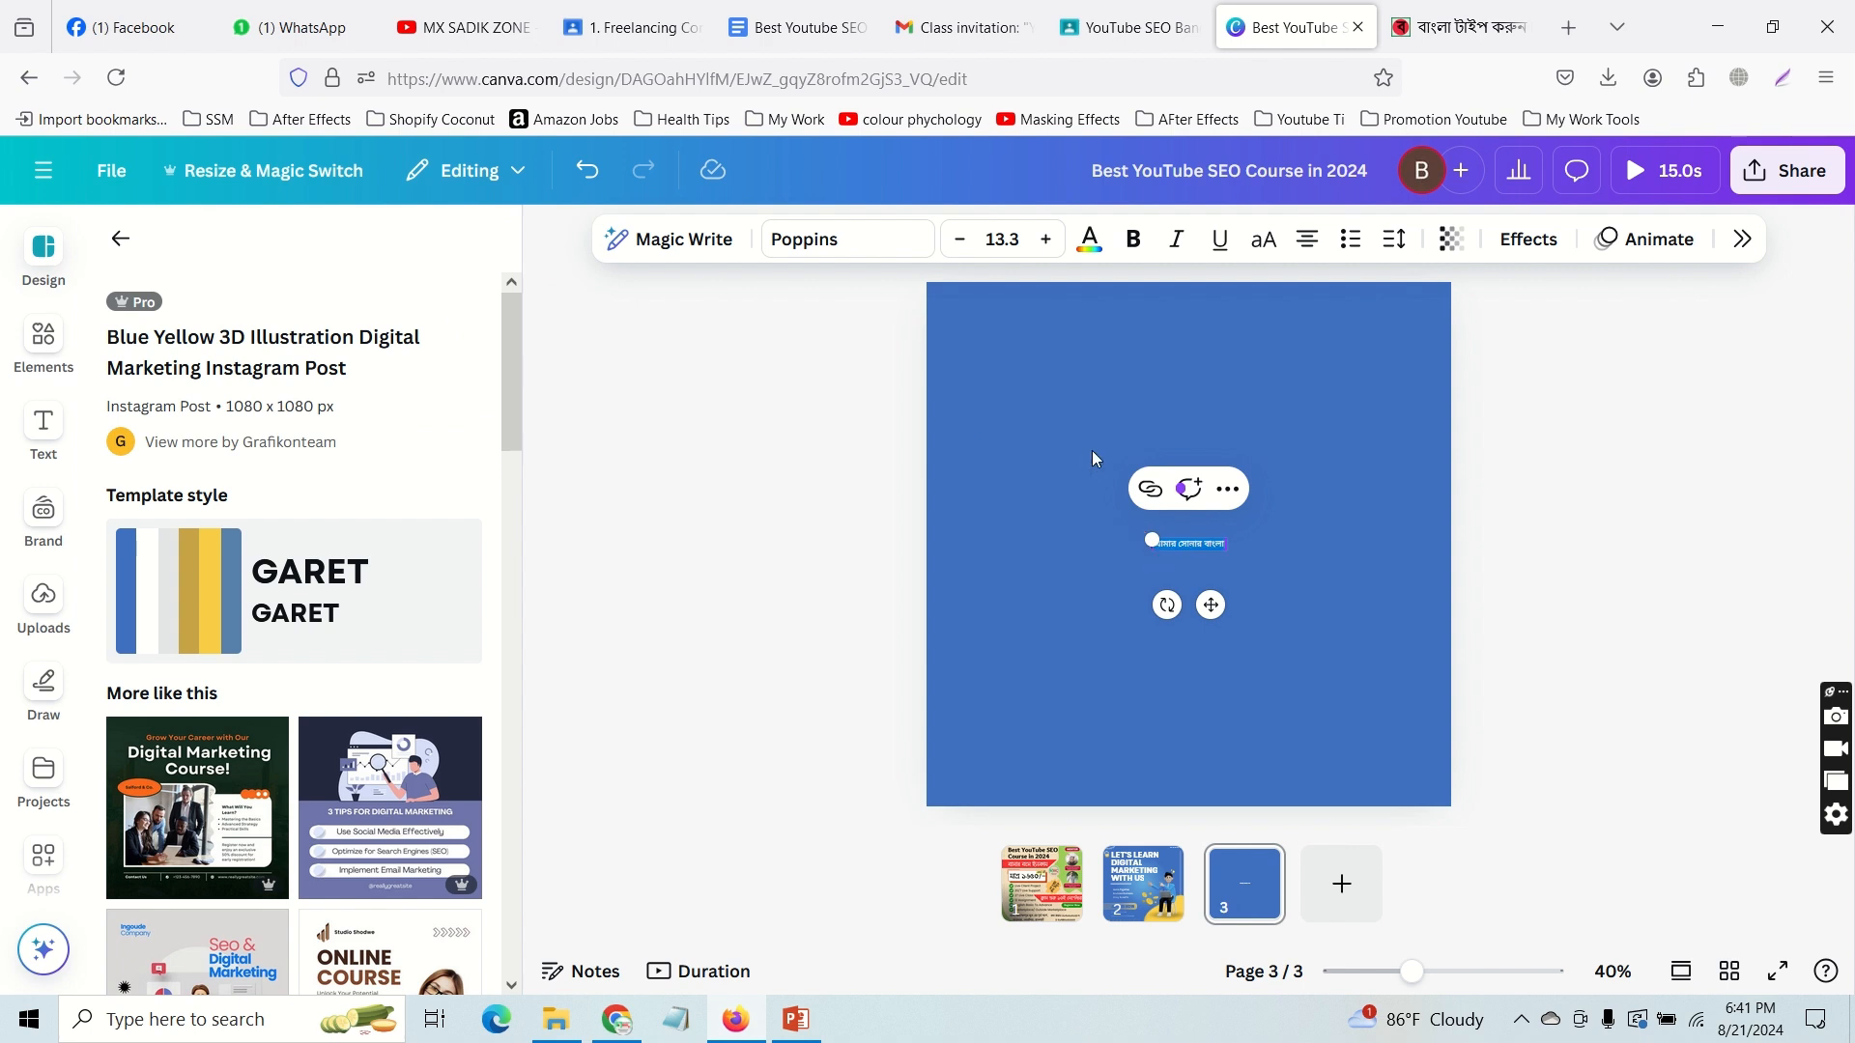
{"action": "key", "text": "Escape"}
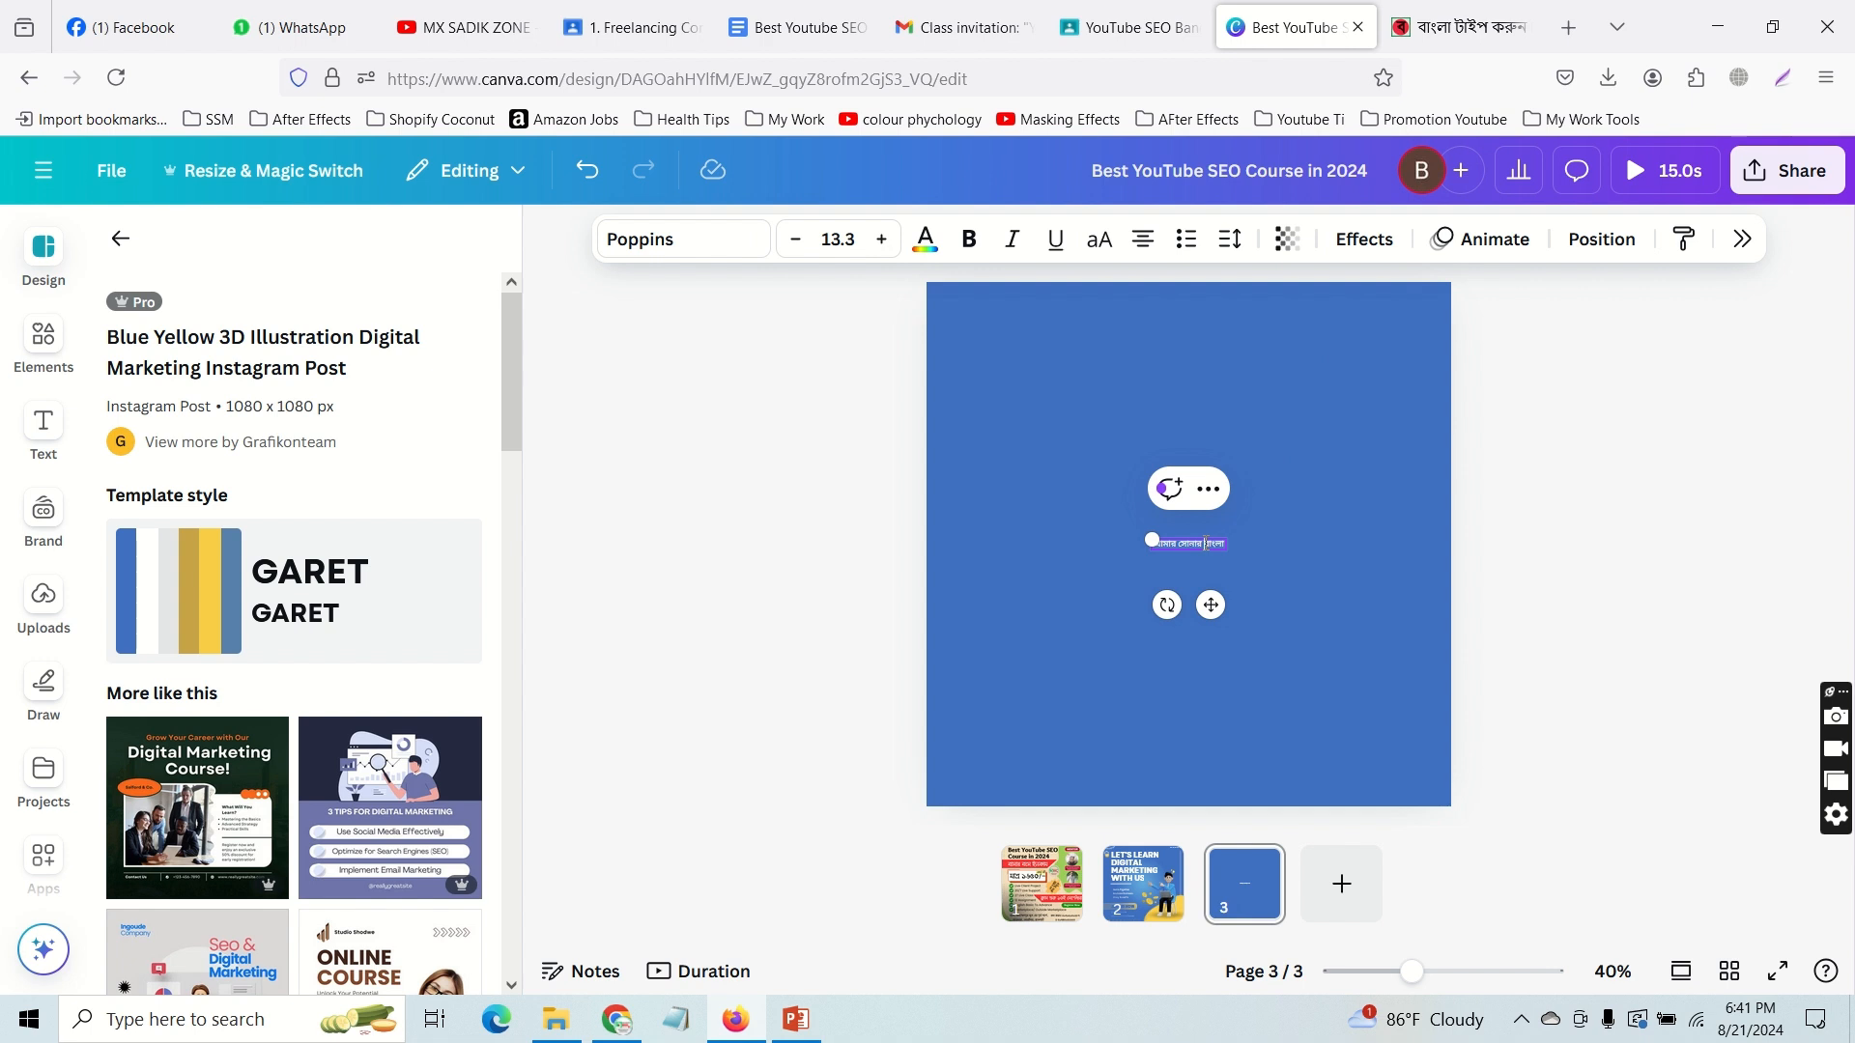
Step: Set the font size of the Bengali text on page 3 to 40
{"action": "left_click", "coordinate": [854, 242]}
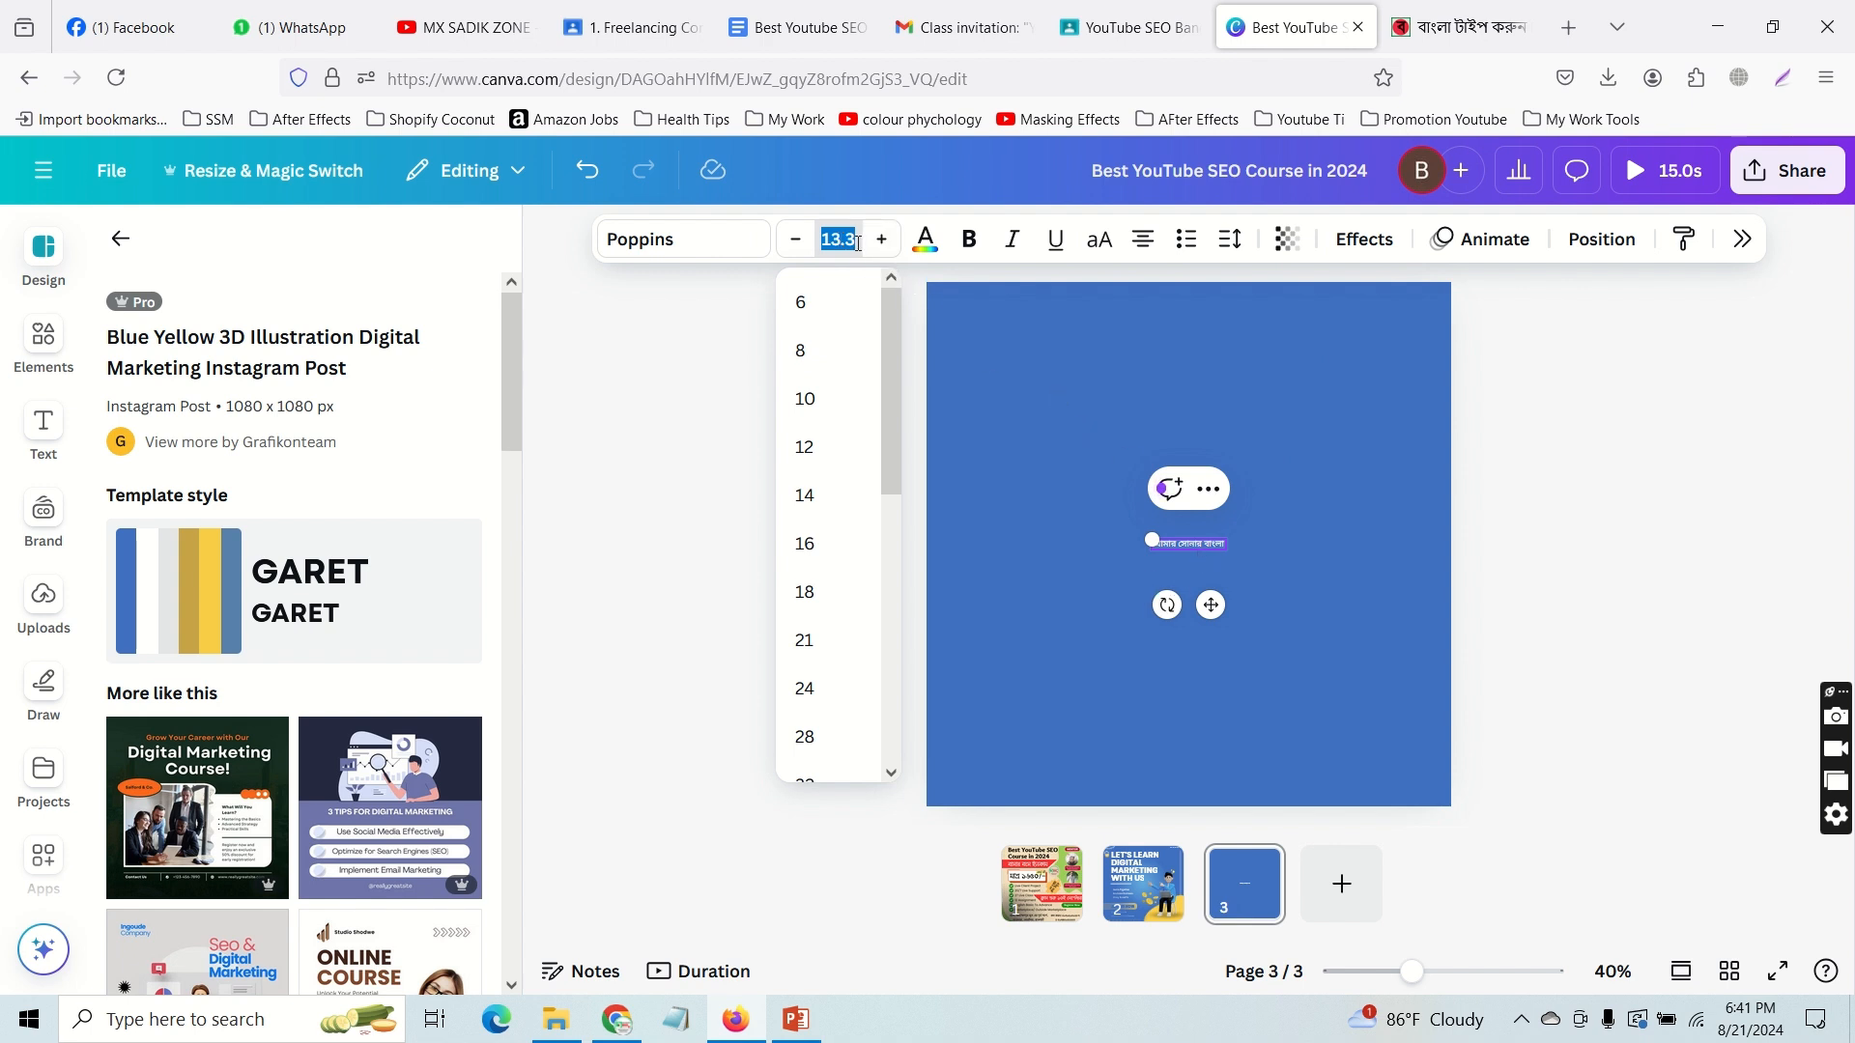
{"action": "type", "text": "40"}
{"action": "key", "text": "Return"}
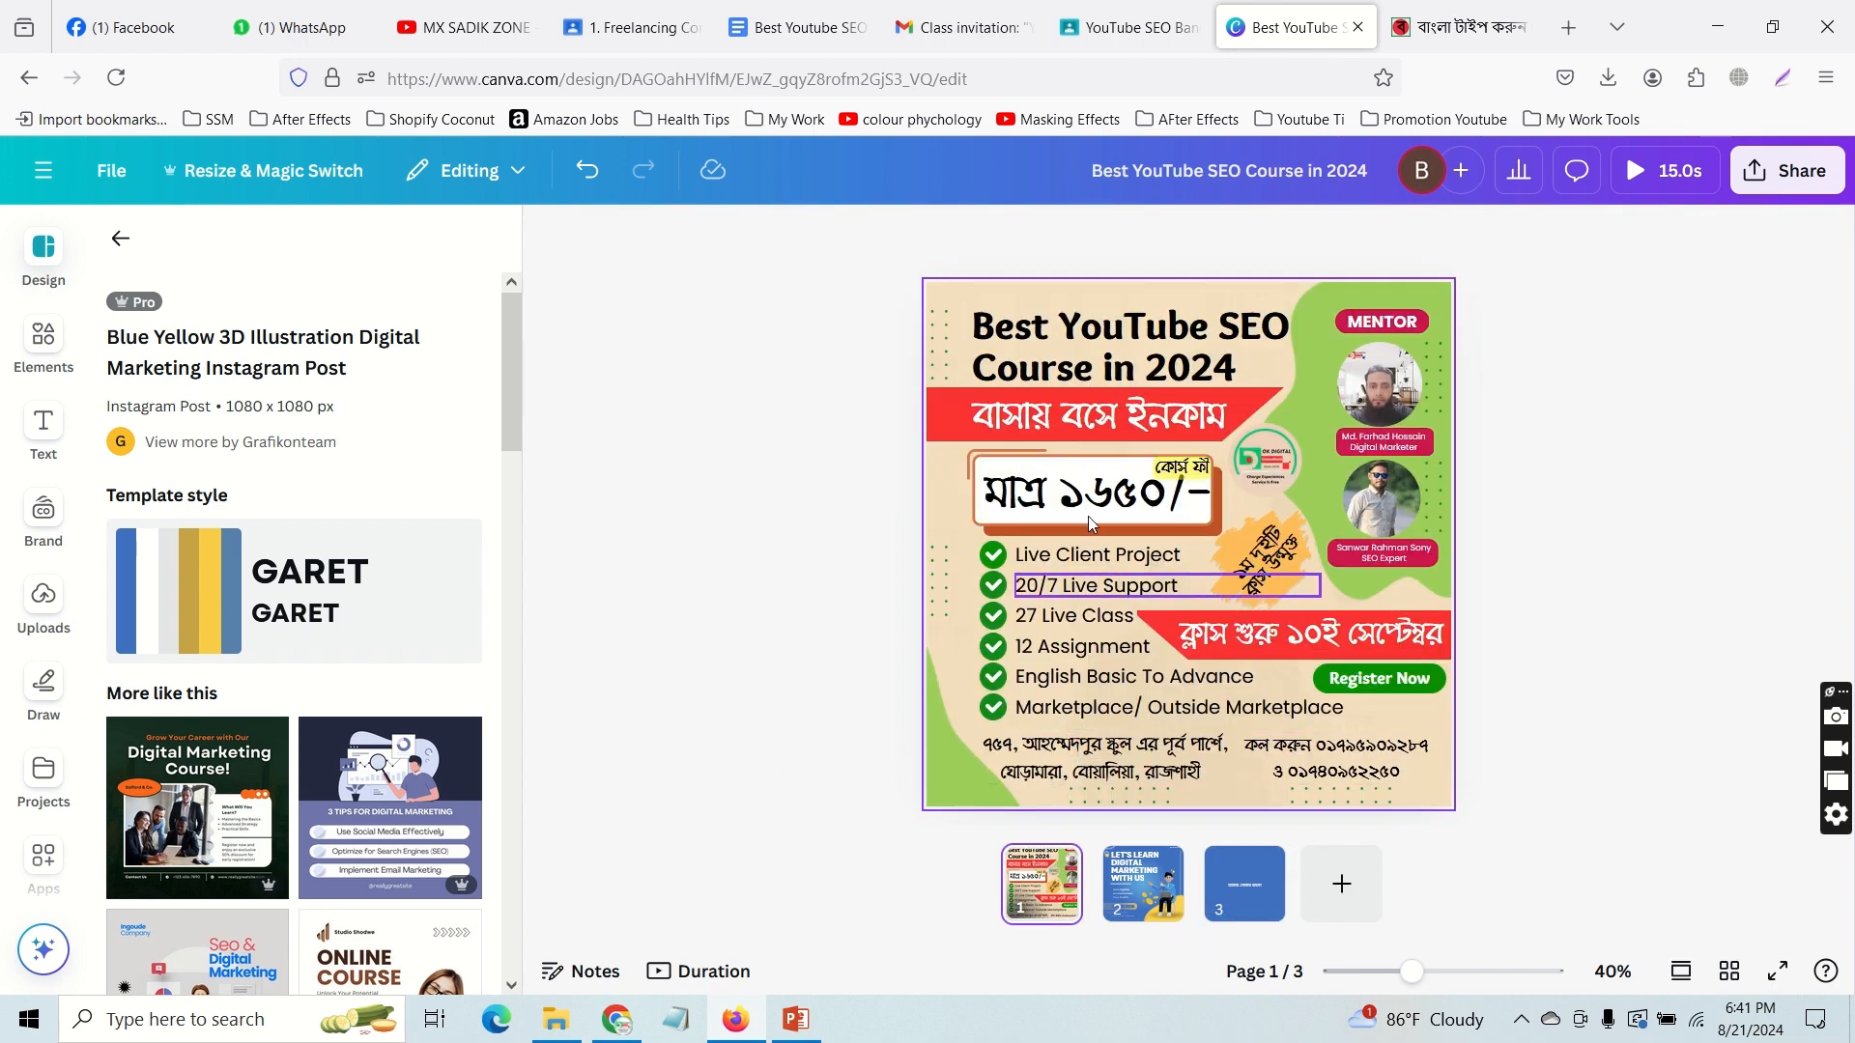
Step: Add a paragraph text box and a heading to page 3 of the design
{"action": "left_click", "coordinate": [1064, 354]}
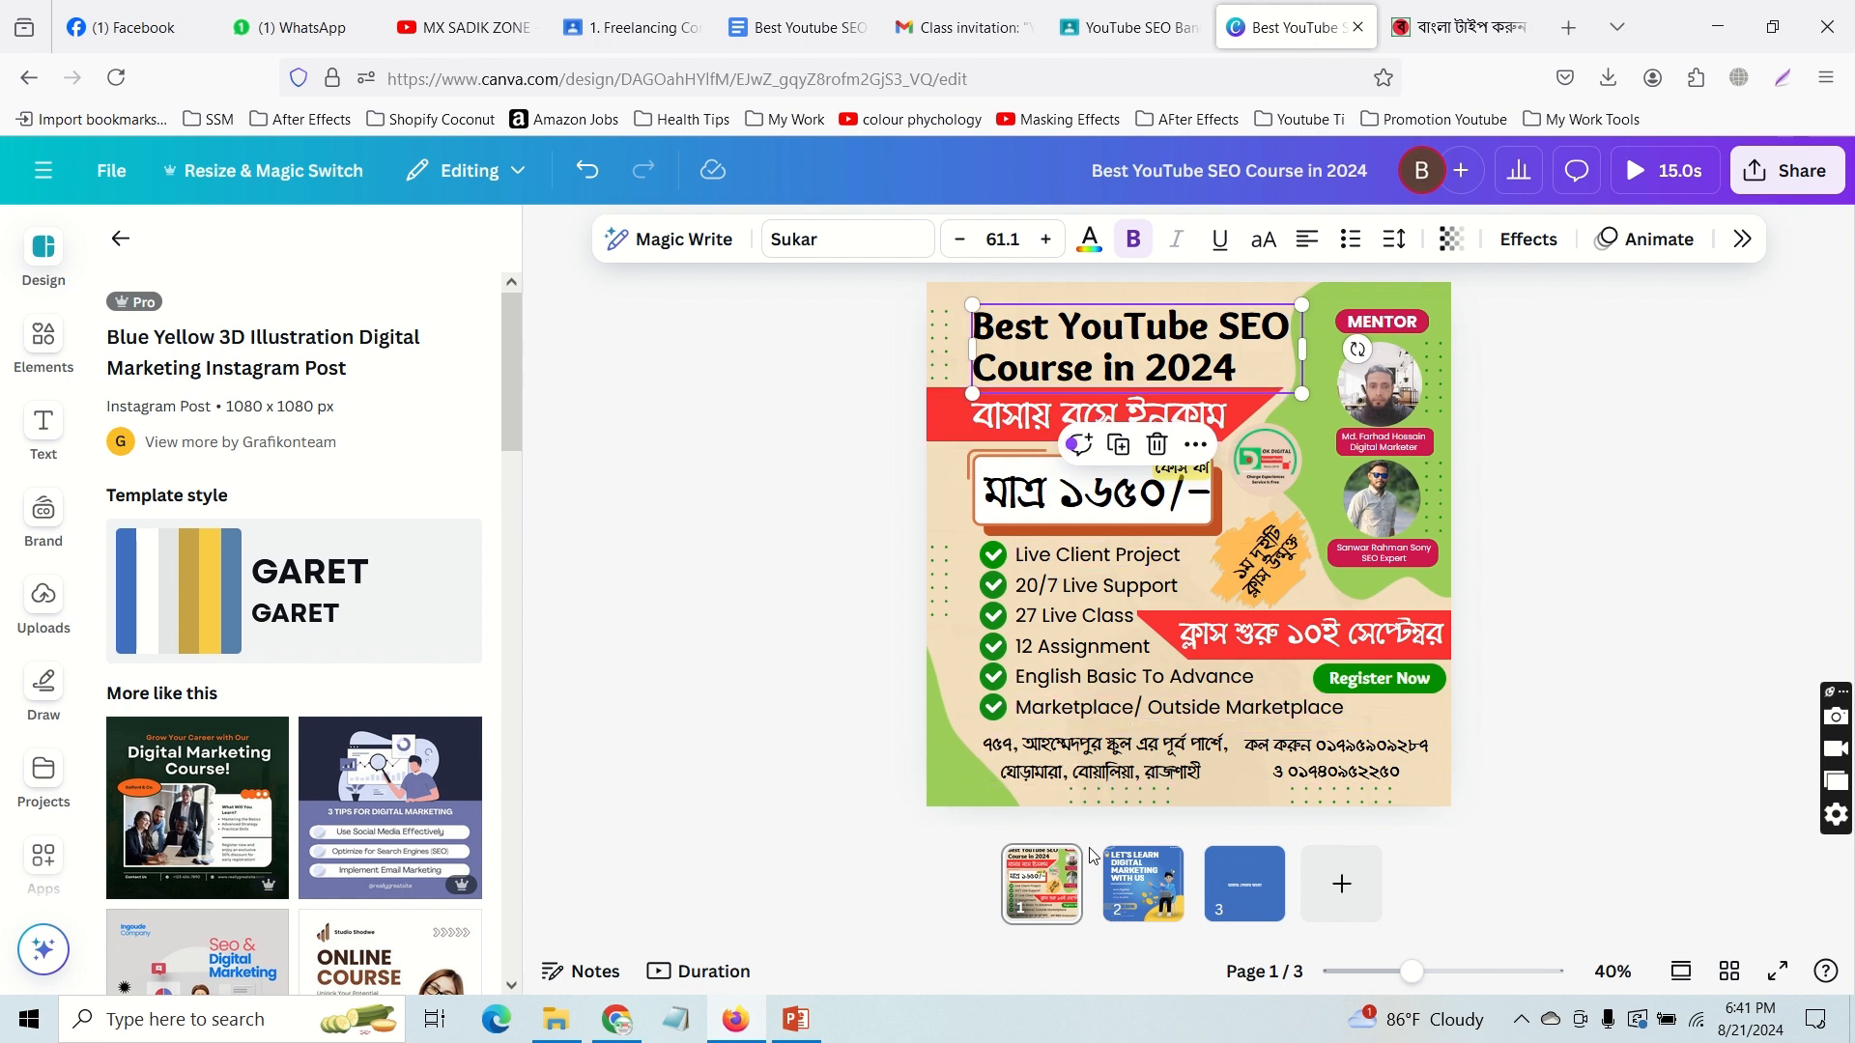
{"action": "left_click", "coordinate": [1256, 897]}
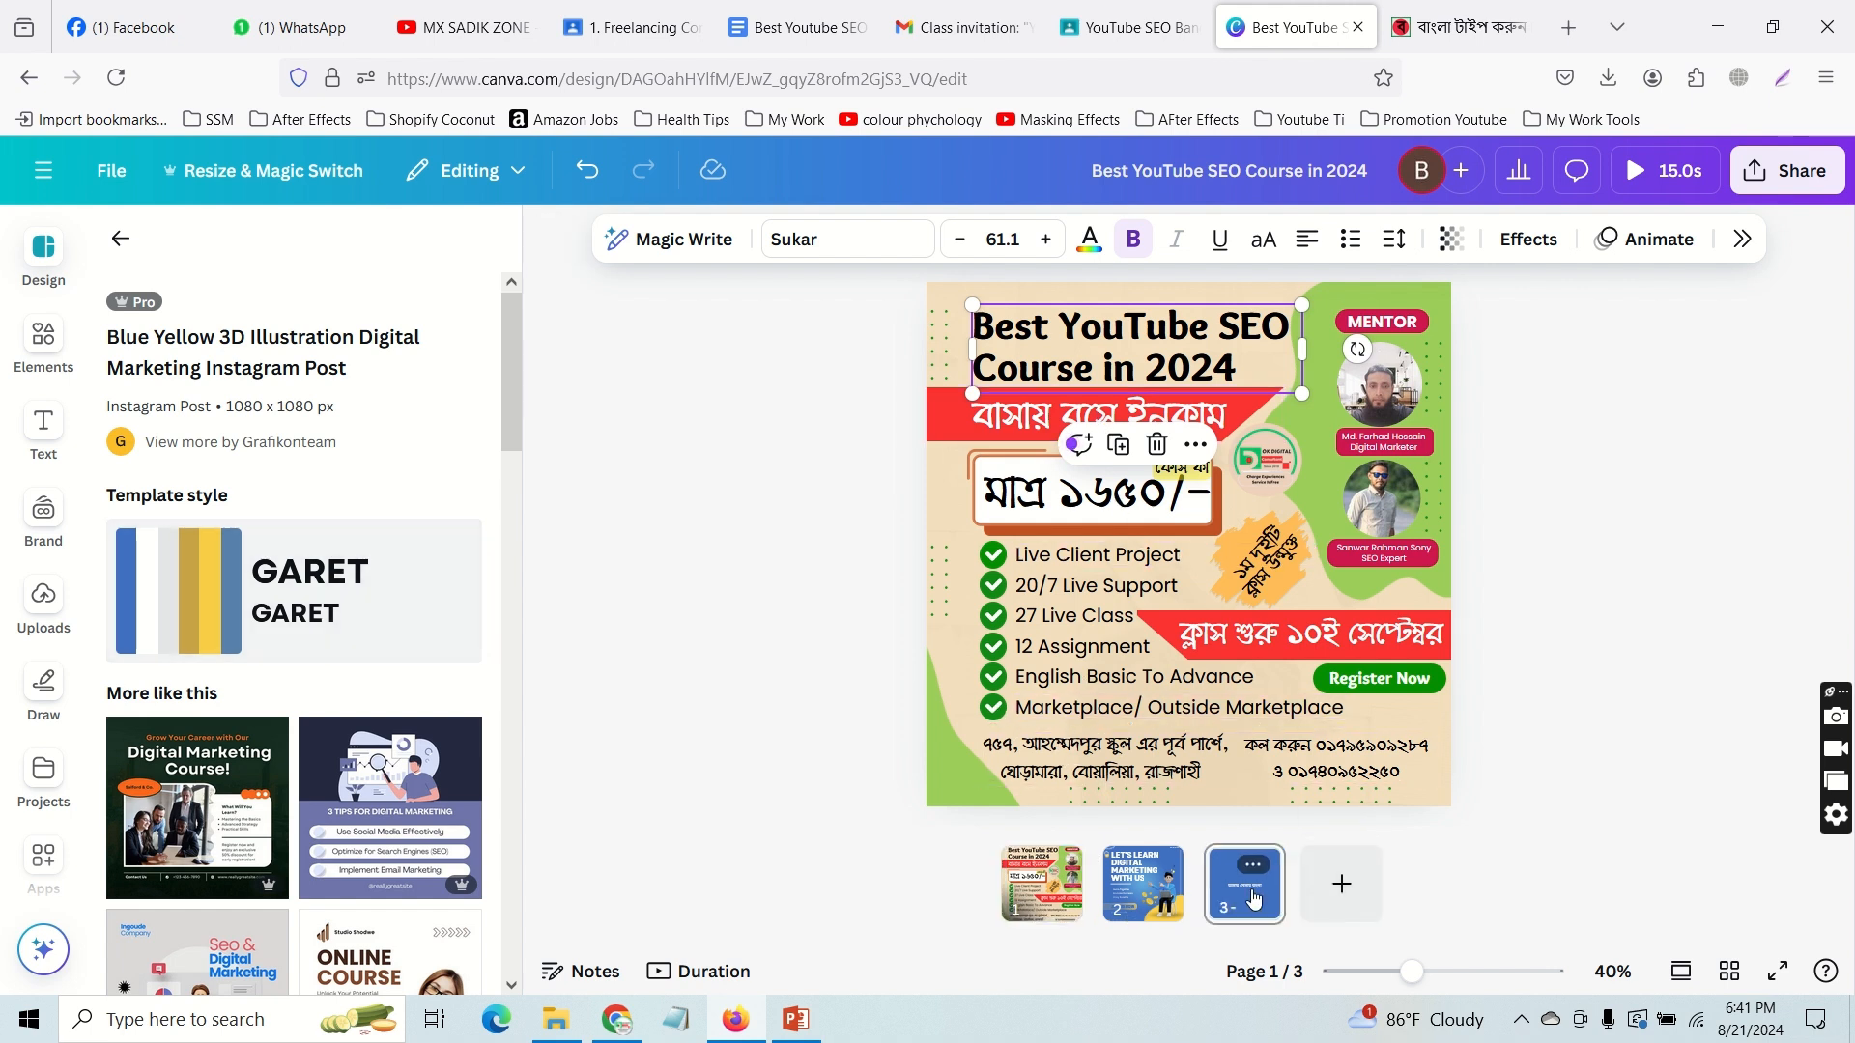
{"action": "left_click", "coordinate": [39, 425]}
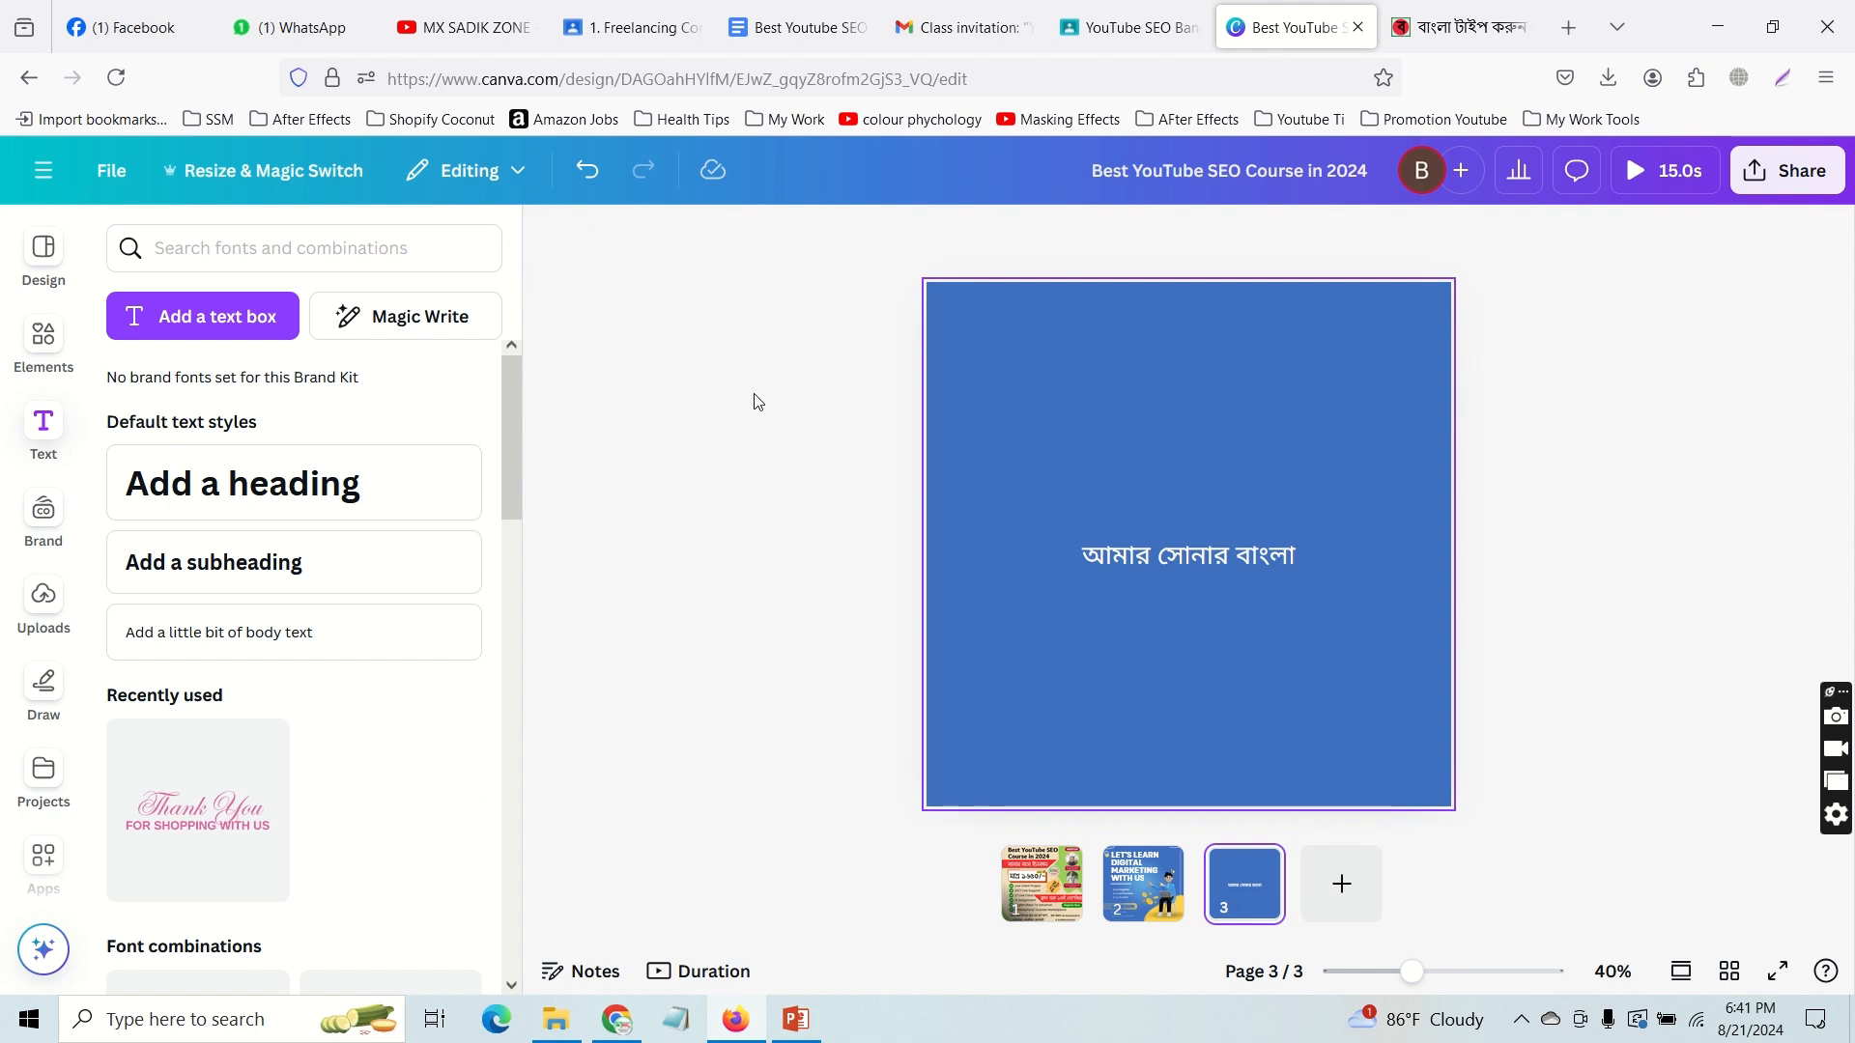
{"action": "left_click", "coordinate": [232, 329]}
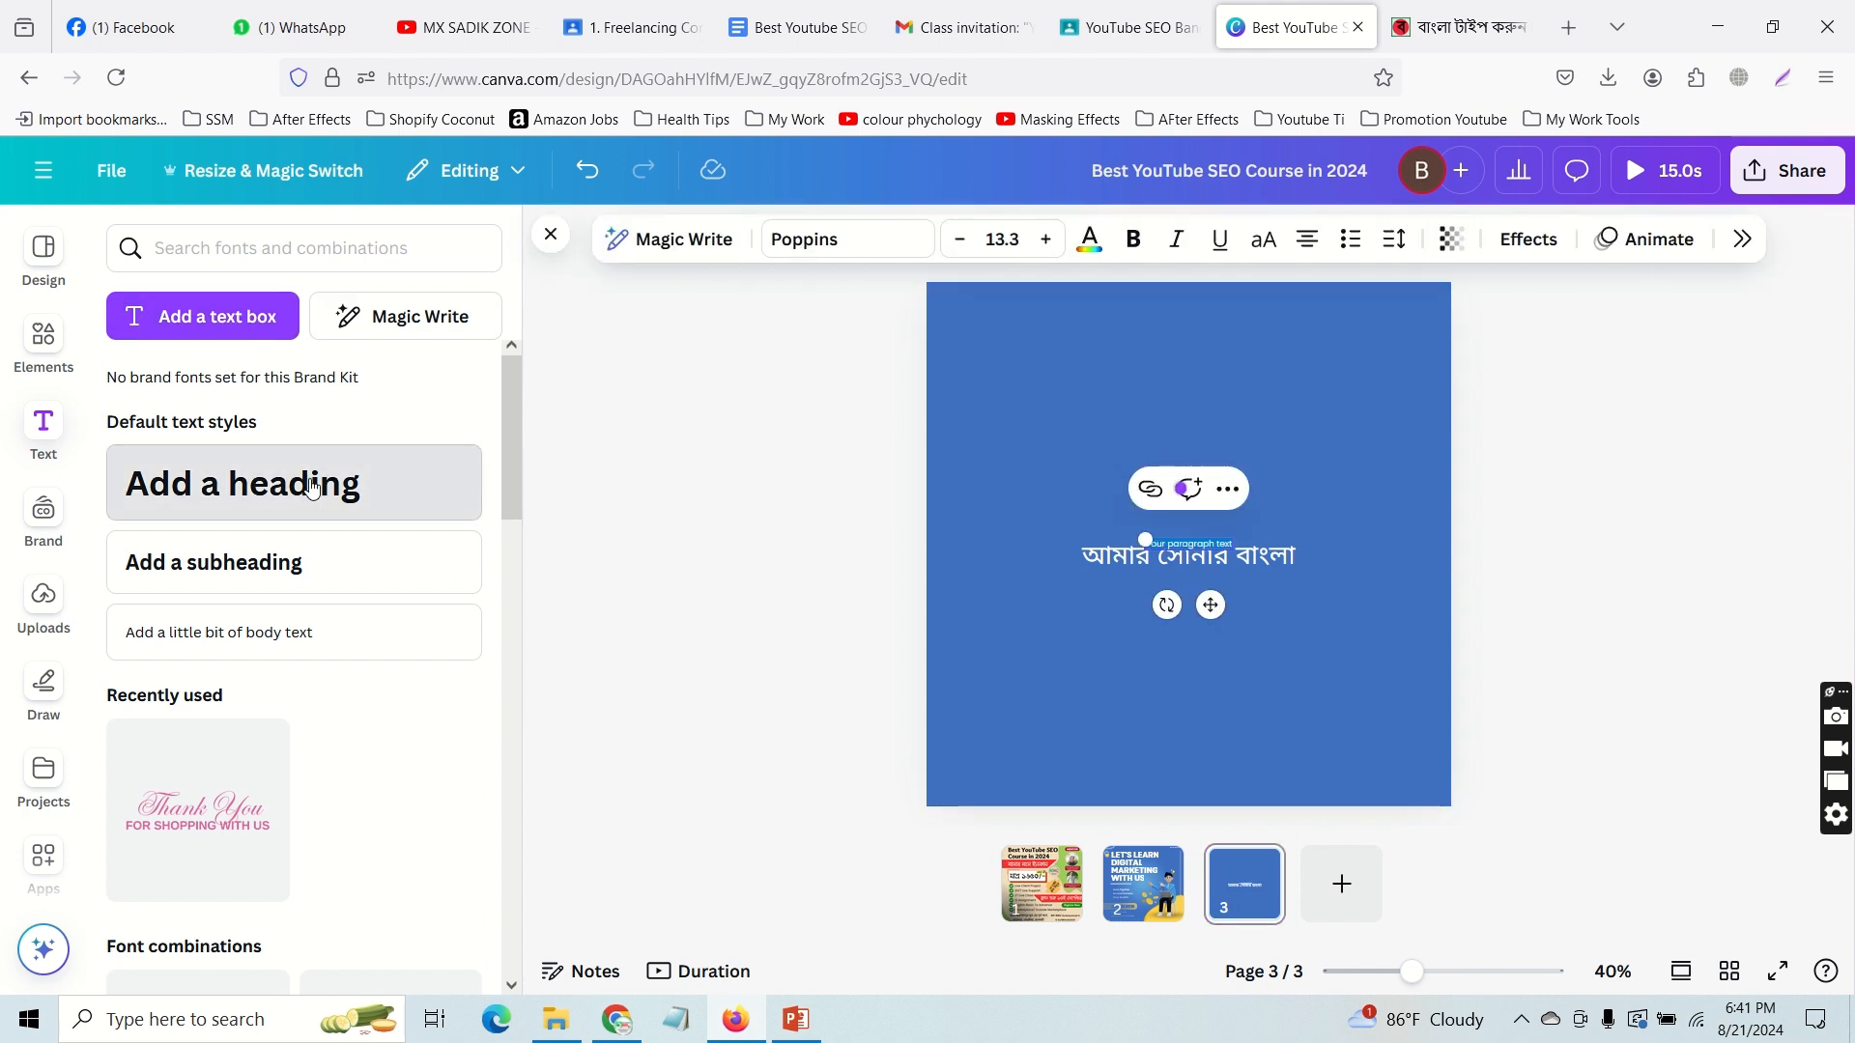
{"action": "left_click", "coordinate": [348, 480]}
{"action": "left_click", "coordinate": [1397, 576]}
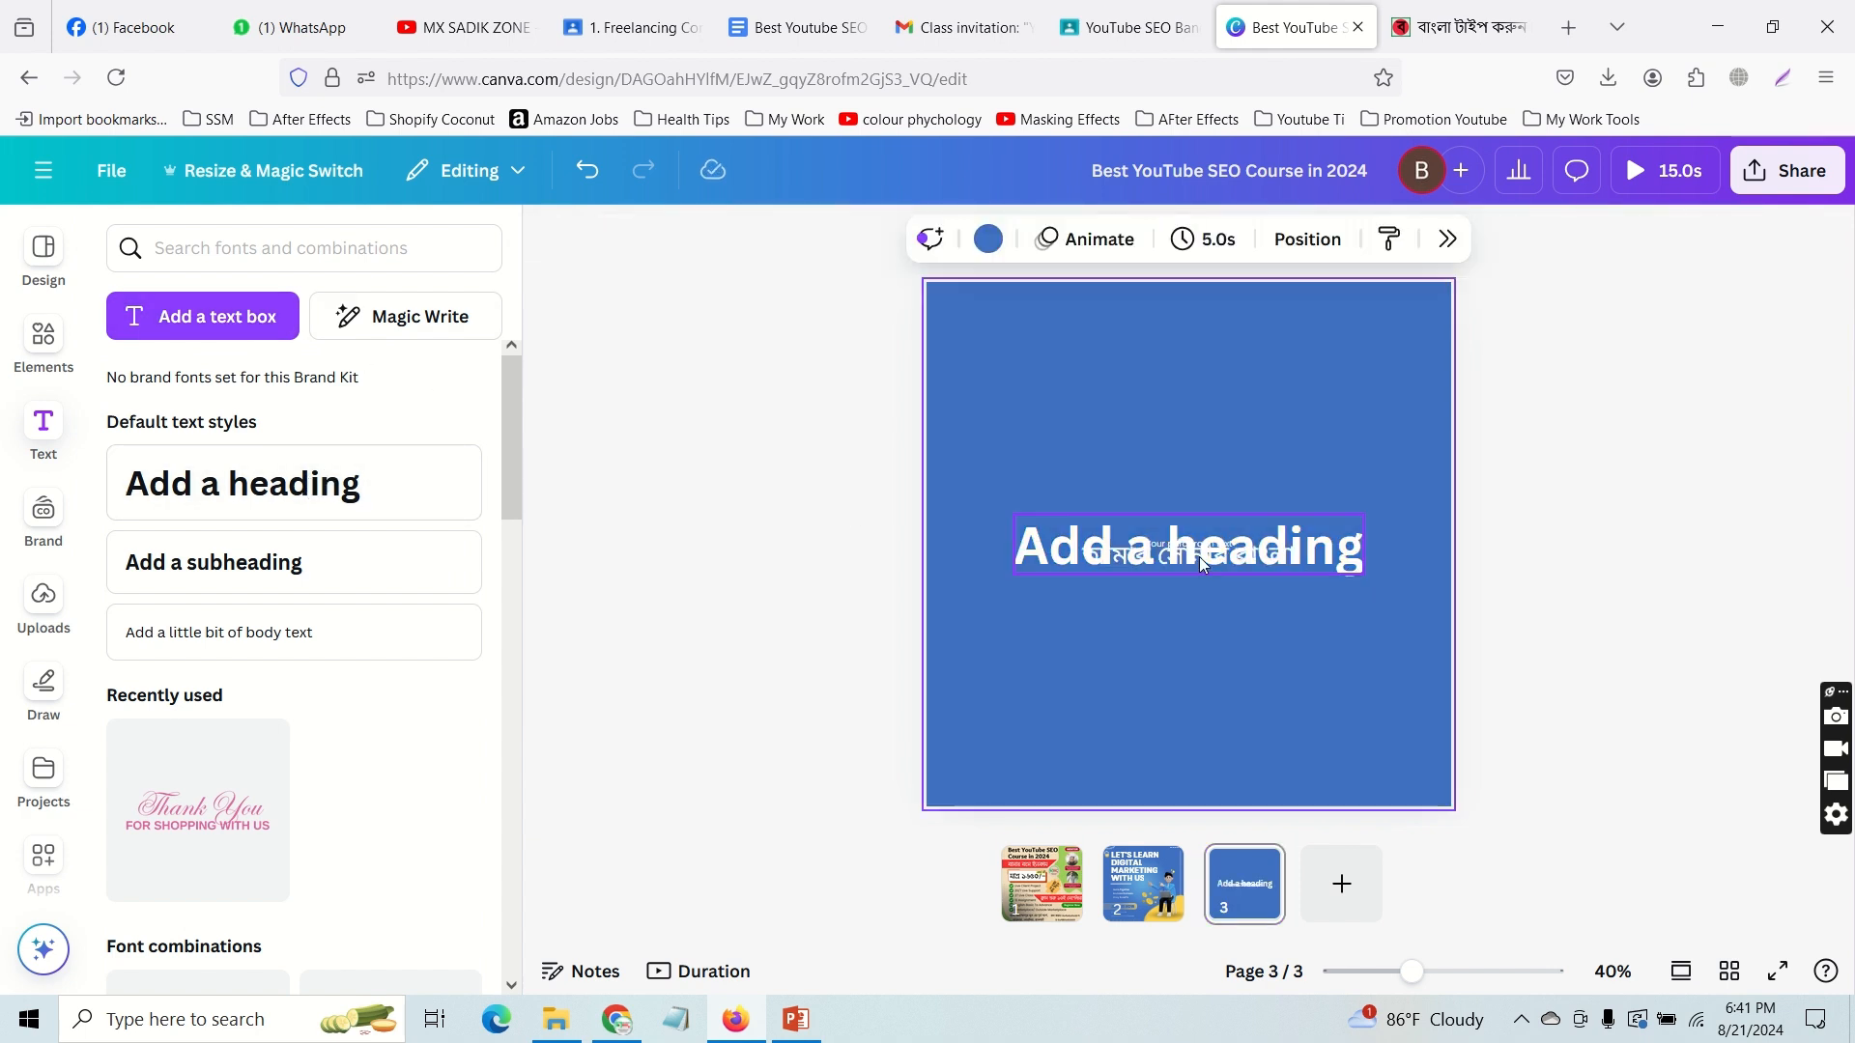
Step: Space the heading above the Bengali text on page 3 and delete the small paragraph text box between them
{"action": "left_click_drag", "start_coordinate": [1198, 556], "coordinate": [1198, 466]}
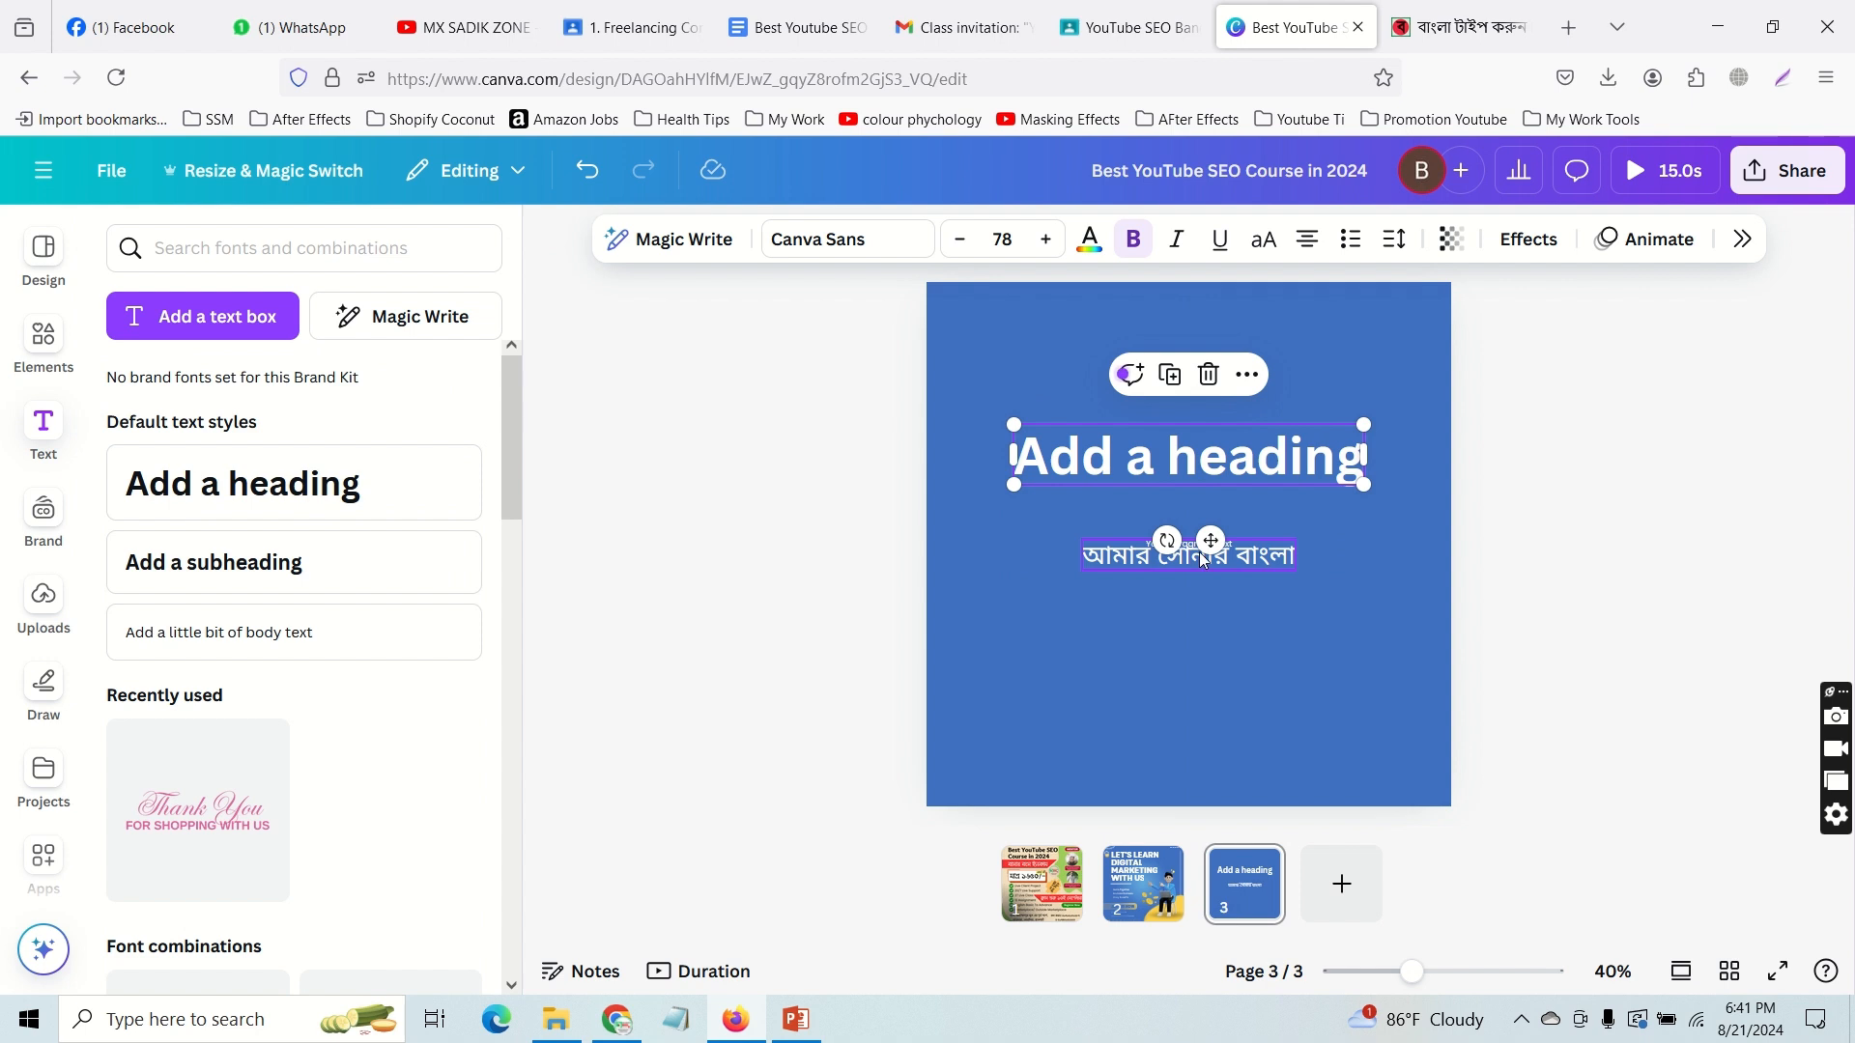
{"action": "left_click_drag", "start_coordinate": [1203, 560], "coordinate": [1198, 599]}
{"action": "left_click", "coordinate": [1230, 537]}
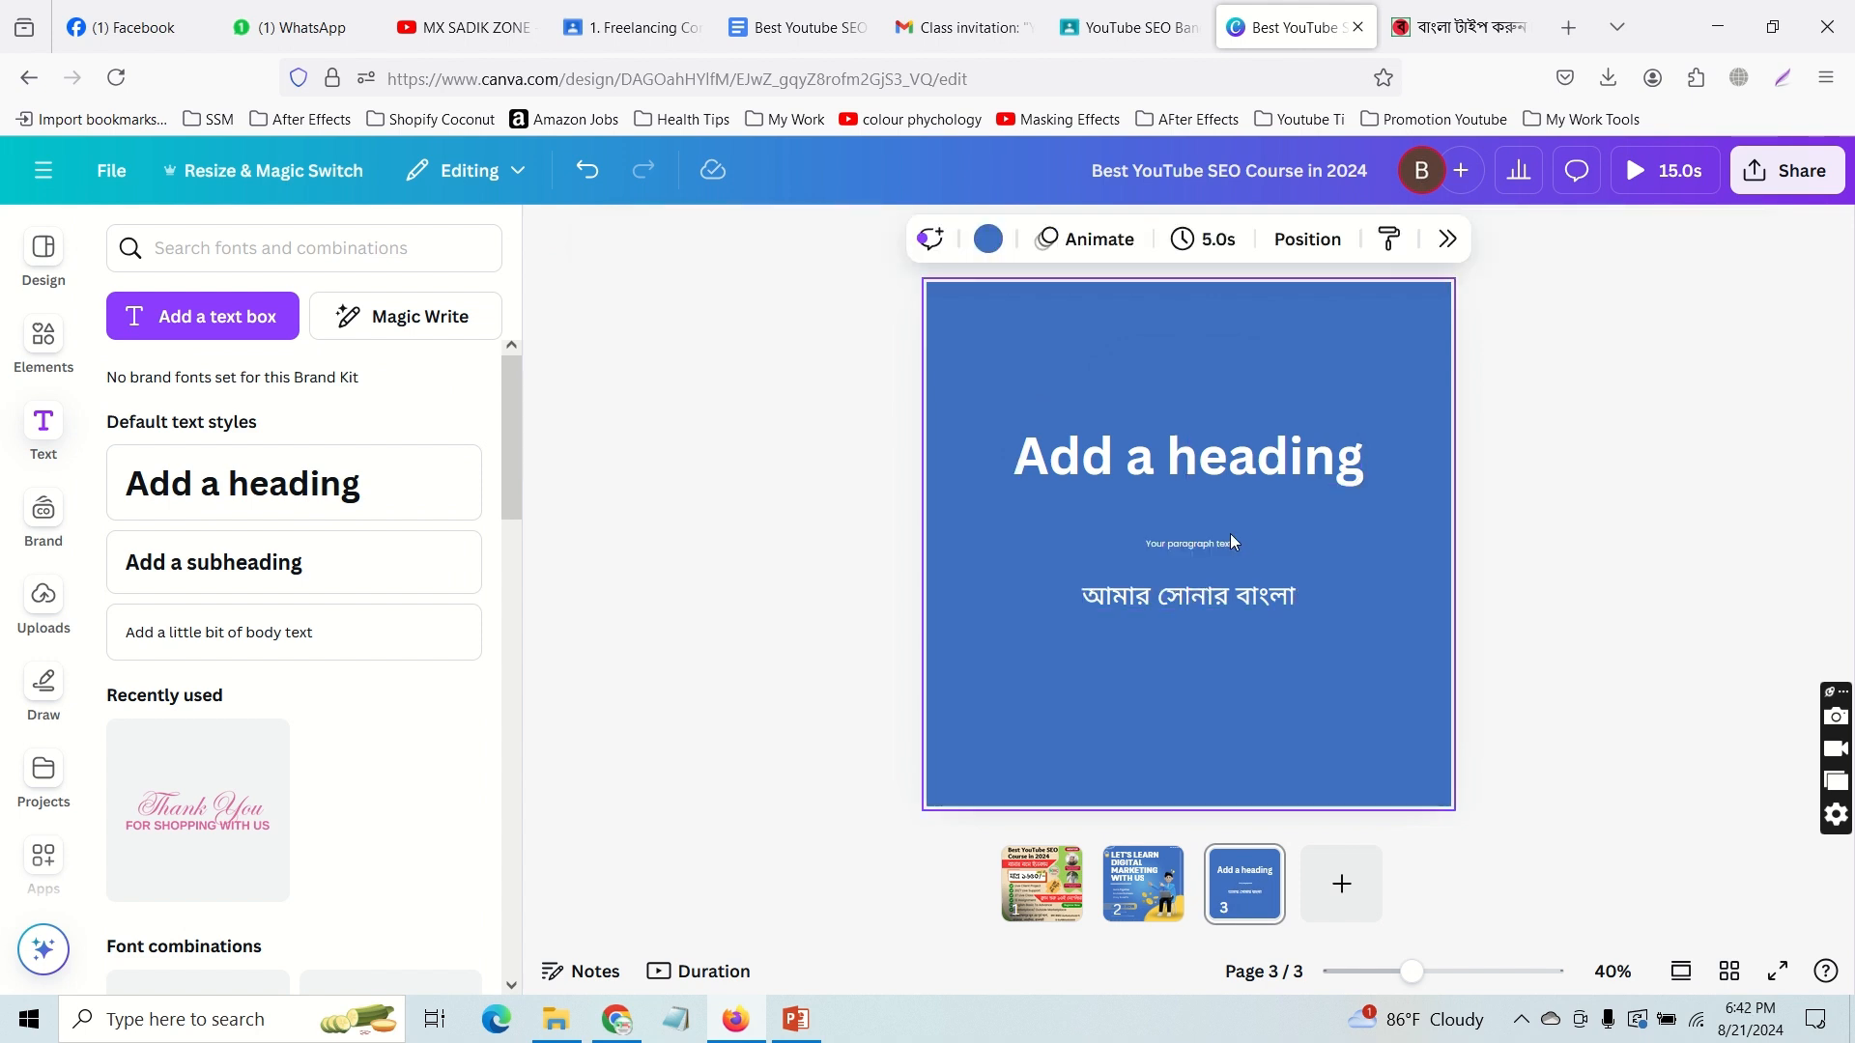
{"action": "left_click", "coordinate": [1217, 543]}
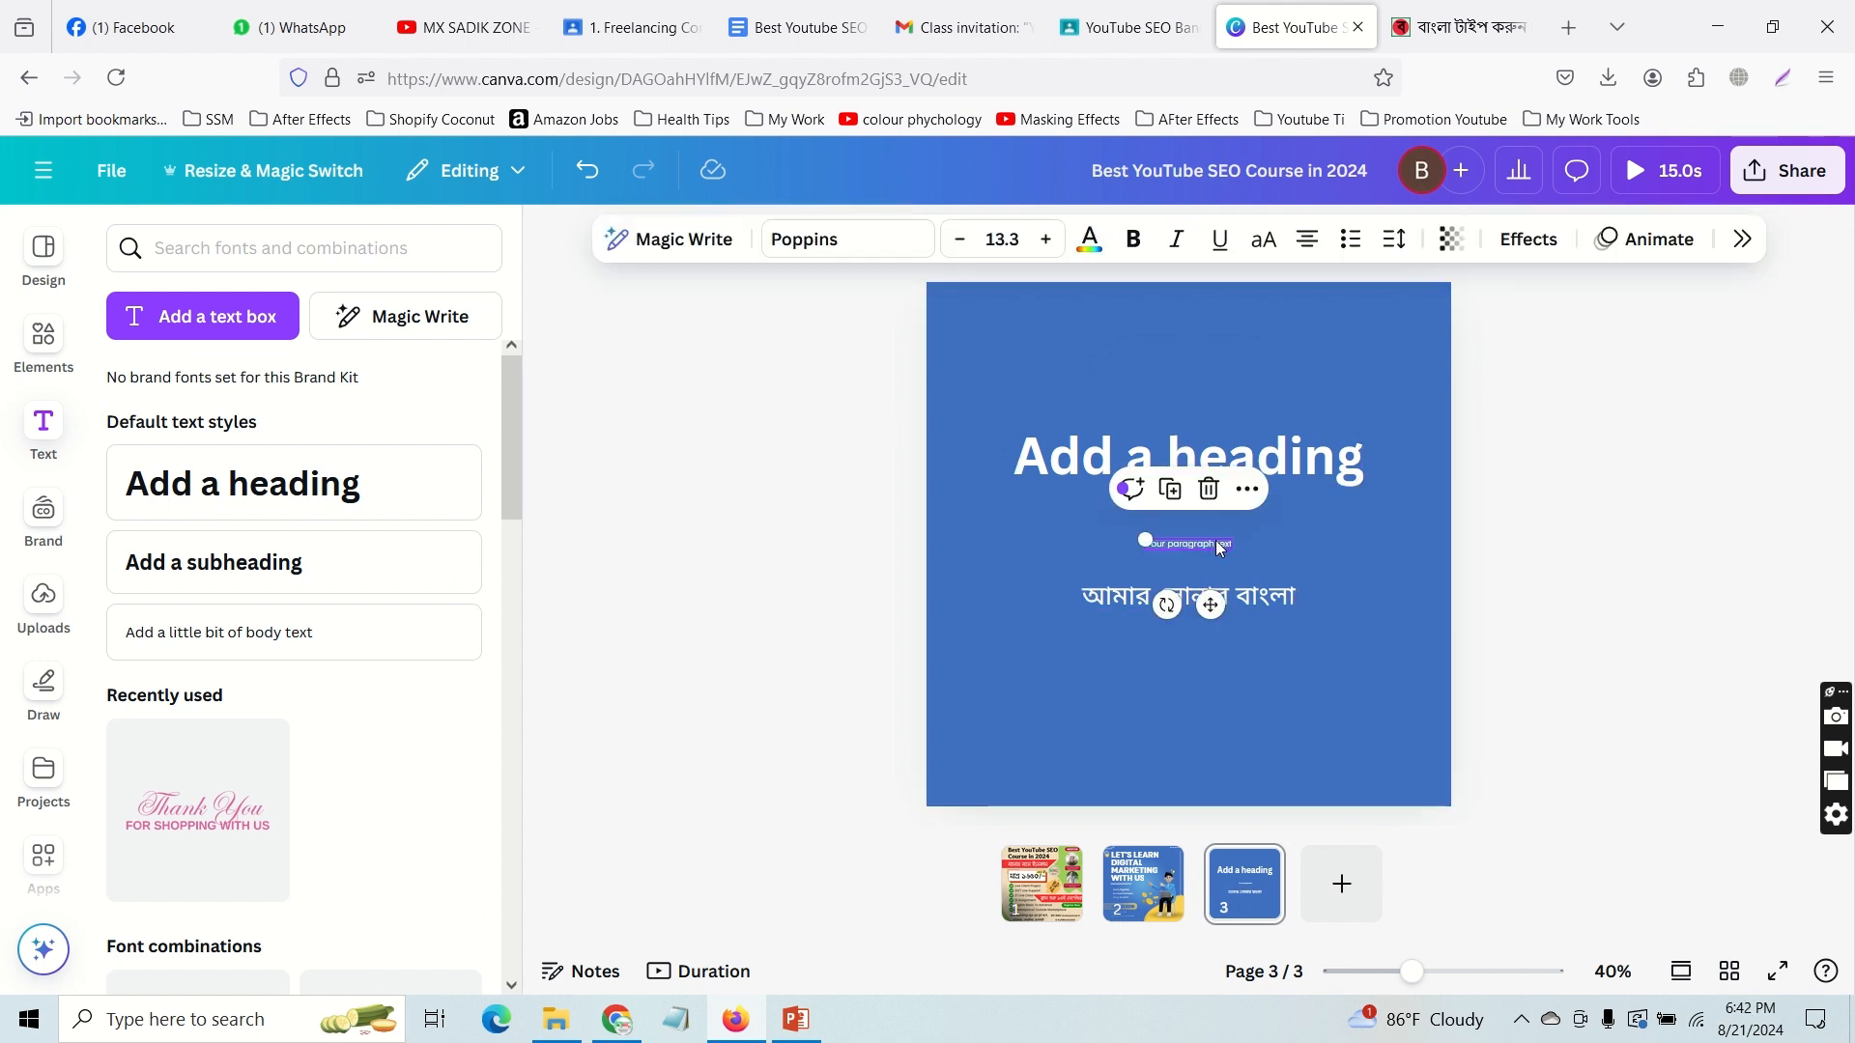
{"action": "left_click", "coordinate": [1208, 490]}
Step: Replace the heading's placeholder text on page 3 with "Best YouTube SEO Bangla"
{"action": "left_click", "coordinate": [1145, 458]}
{"action": "double_click", "coordinate": [1099, 472]}
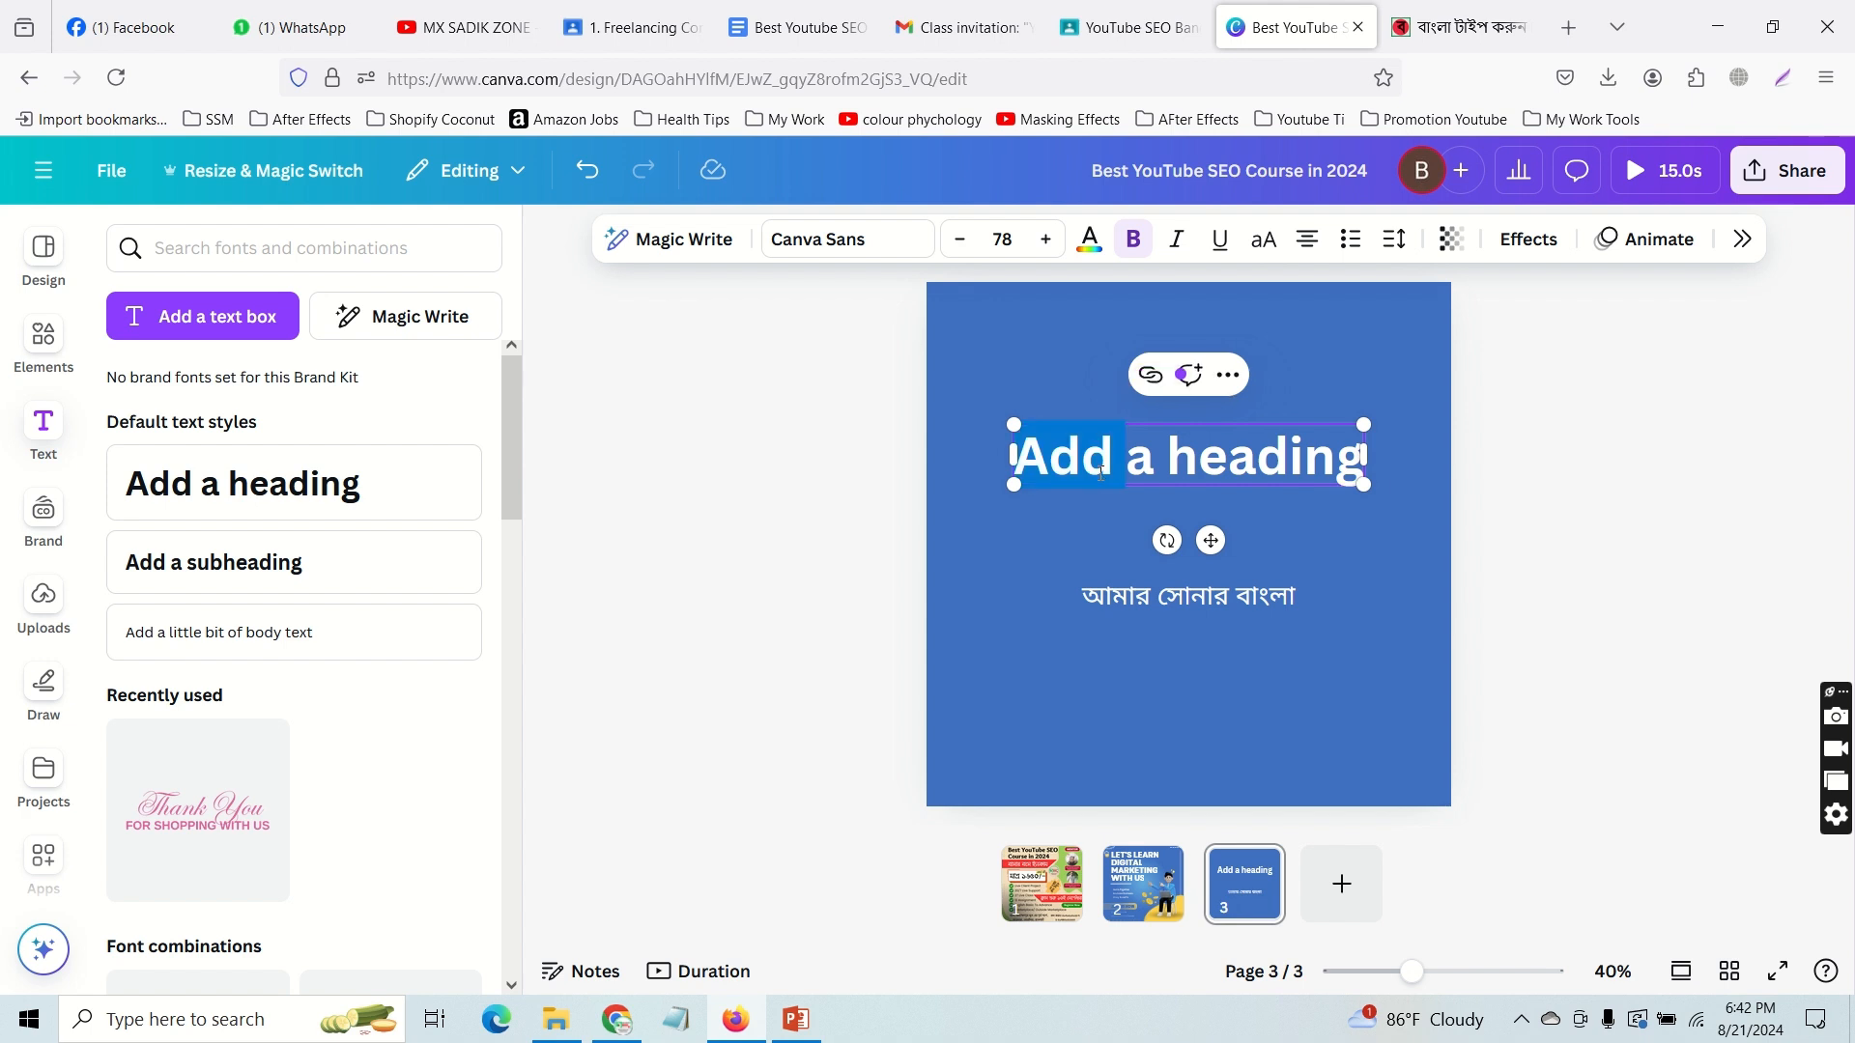
{"action": "left_click", "coordinate": [1098, 472]}
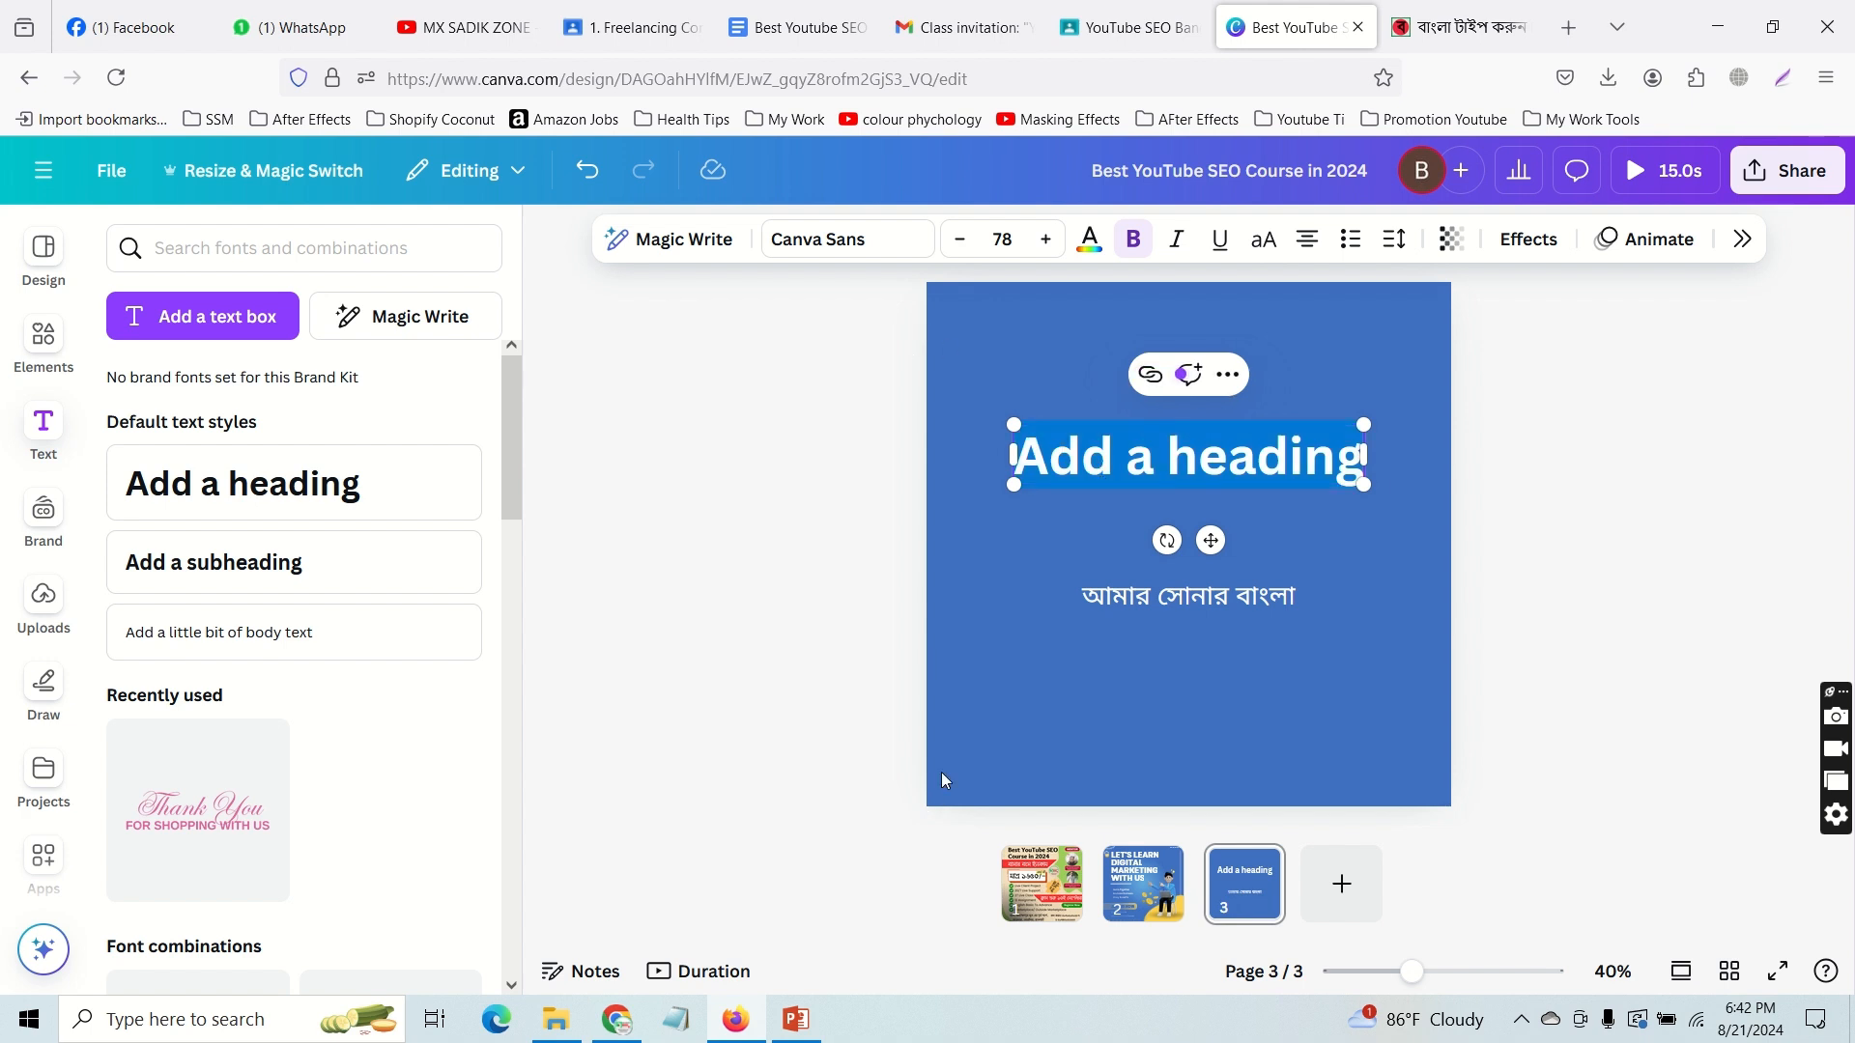
{"action": "type", "text": "Best"}
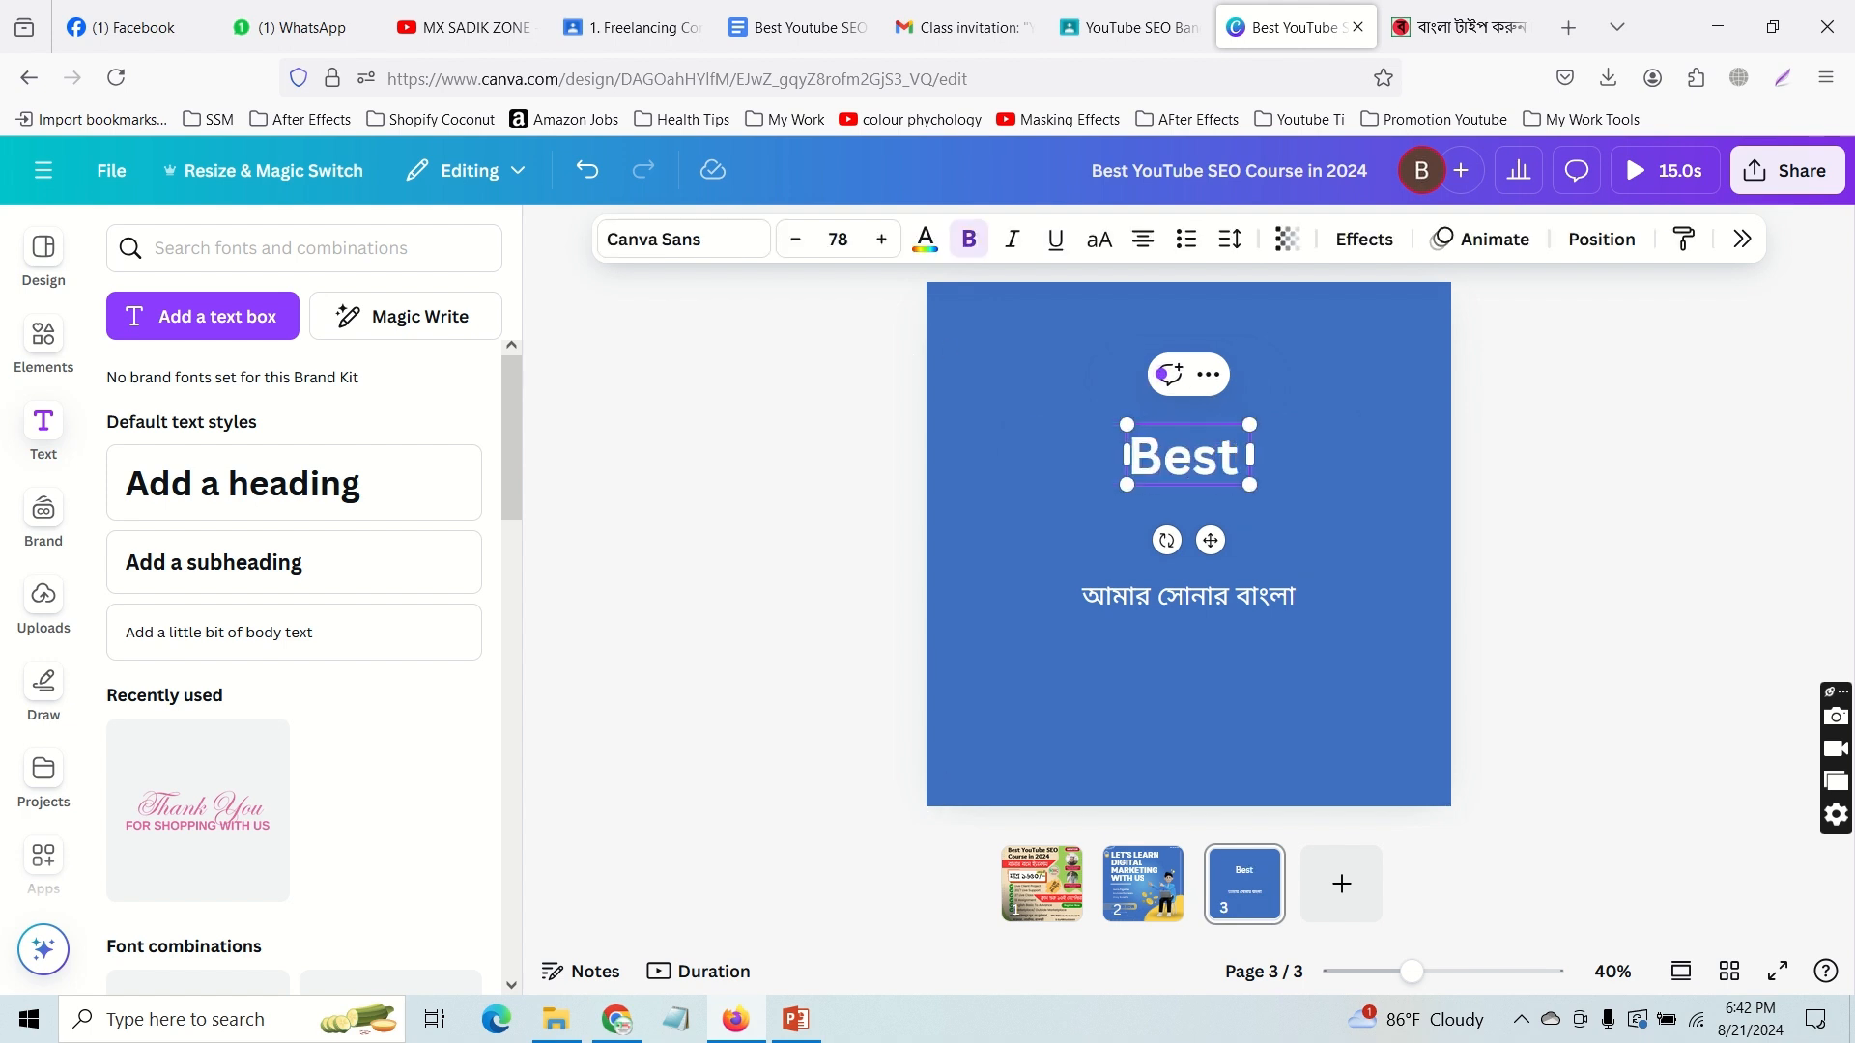
{"action": "type", "text": " You"}
{"action": "type", "text": "Tube"}
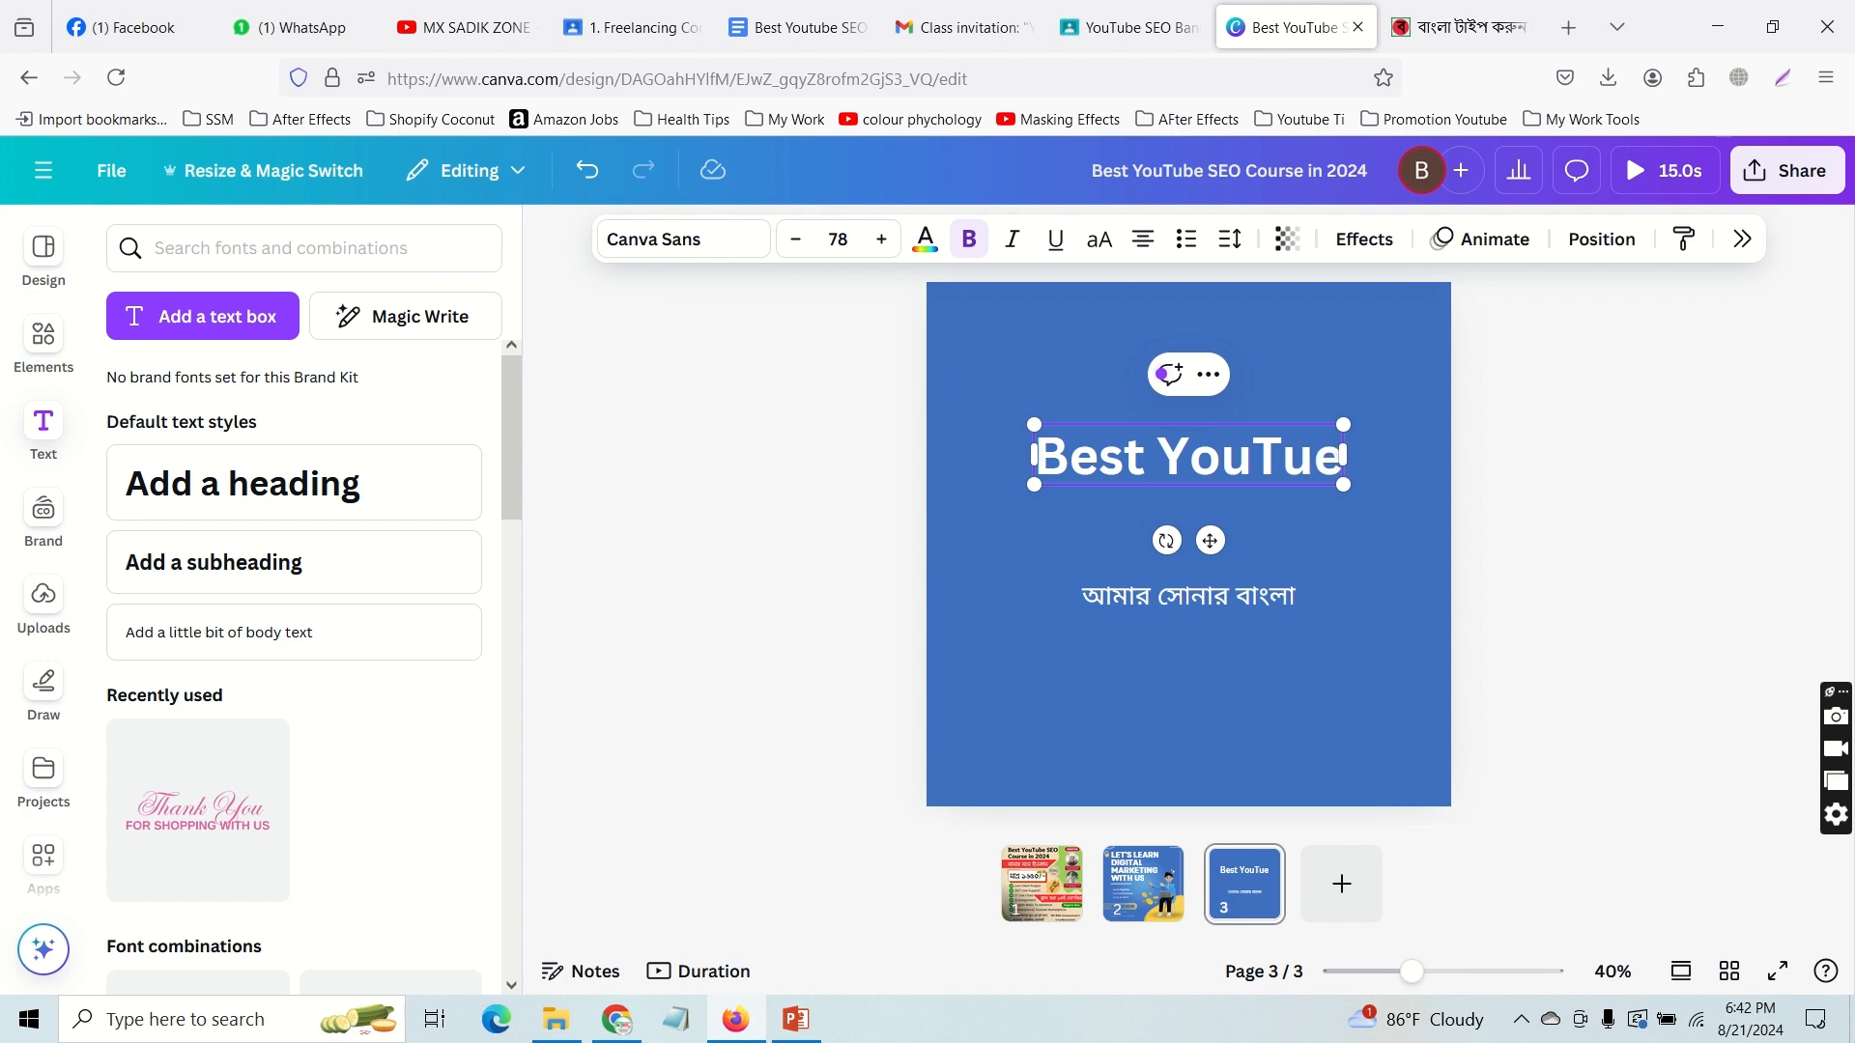
{"action": "key", "text": "BackSpace"}
{"action": "type", "text": "be S"}
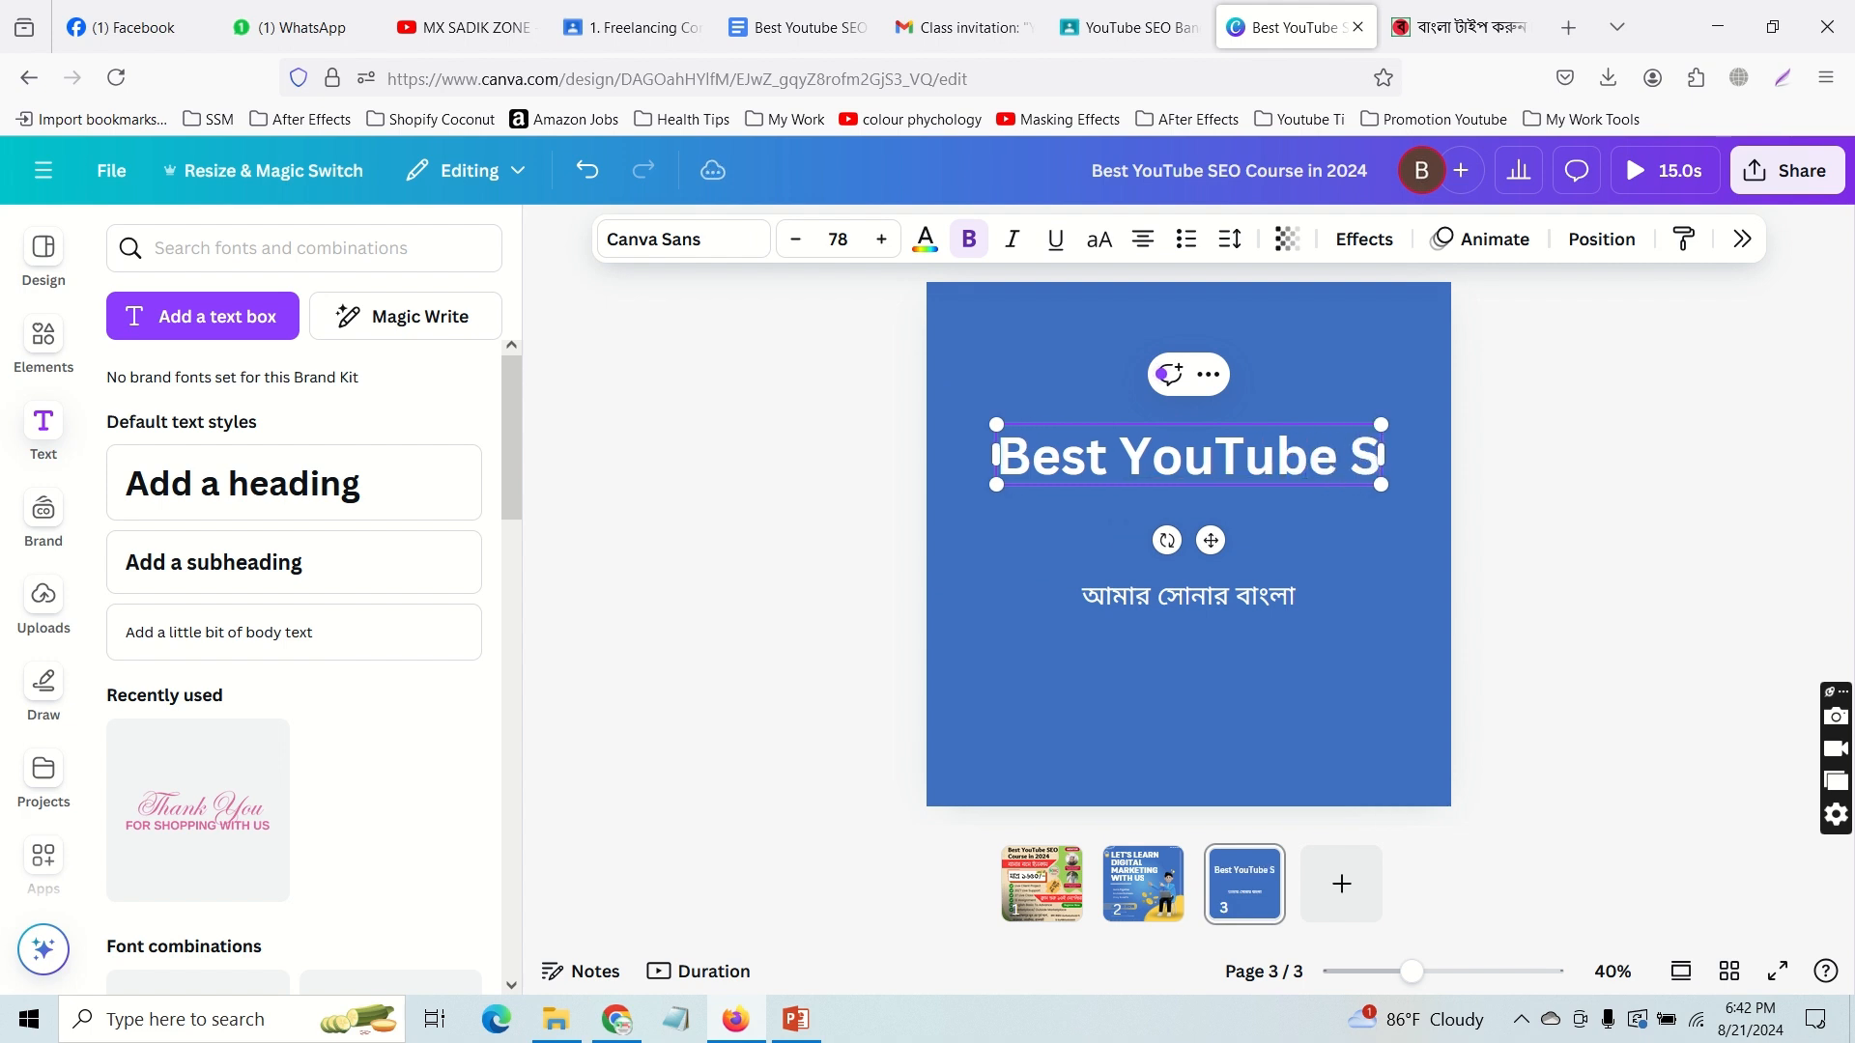
{"action": "type", "text": "EO Bangla"}
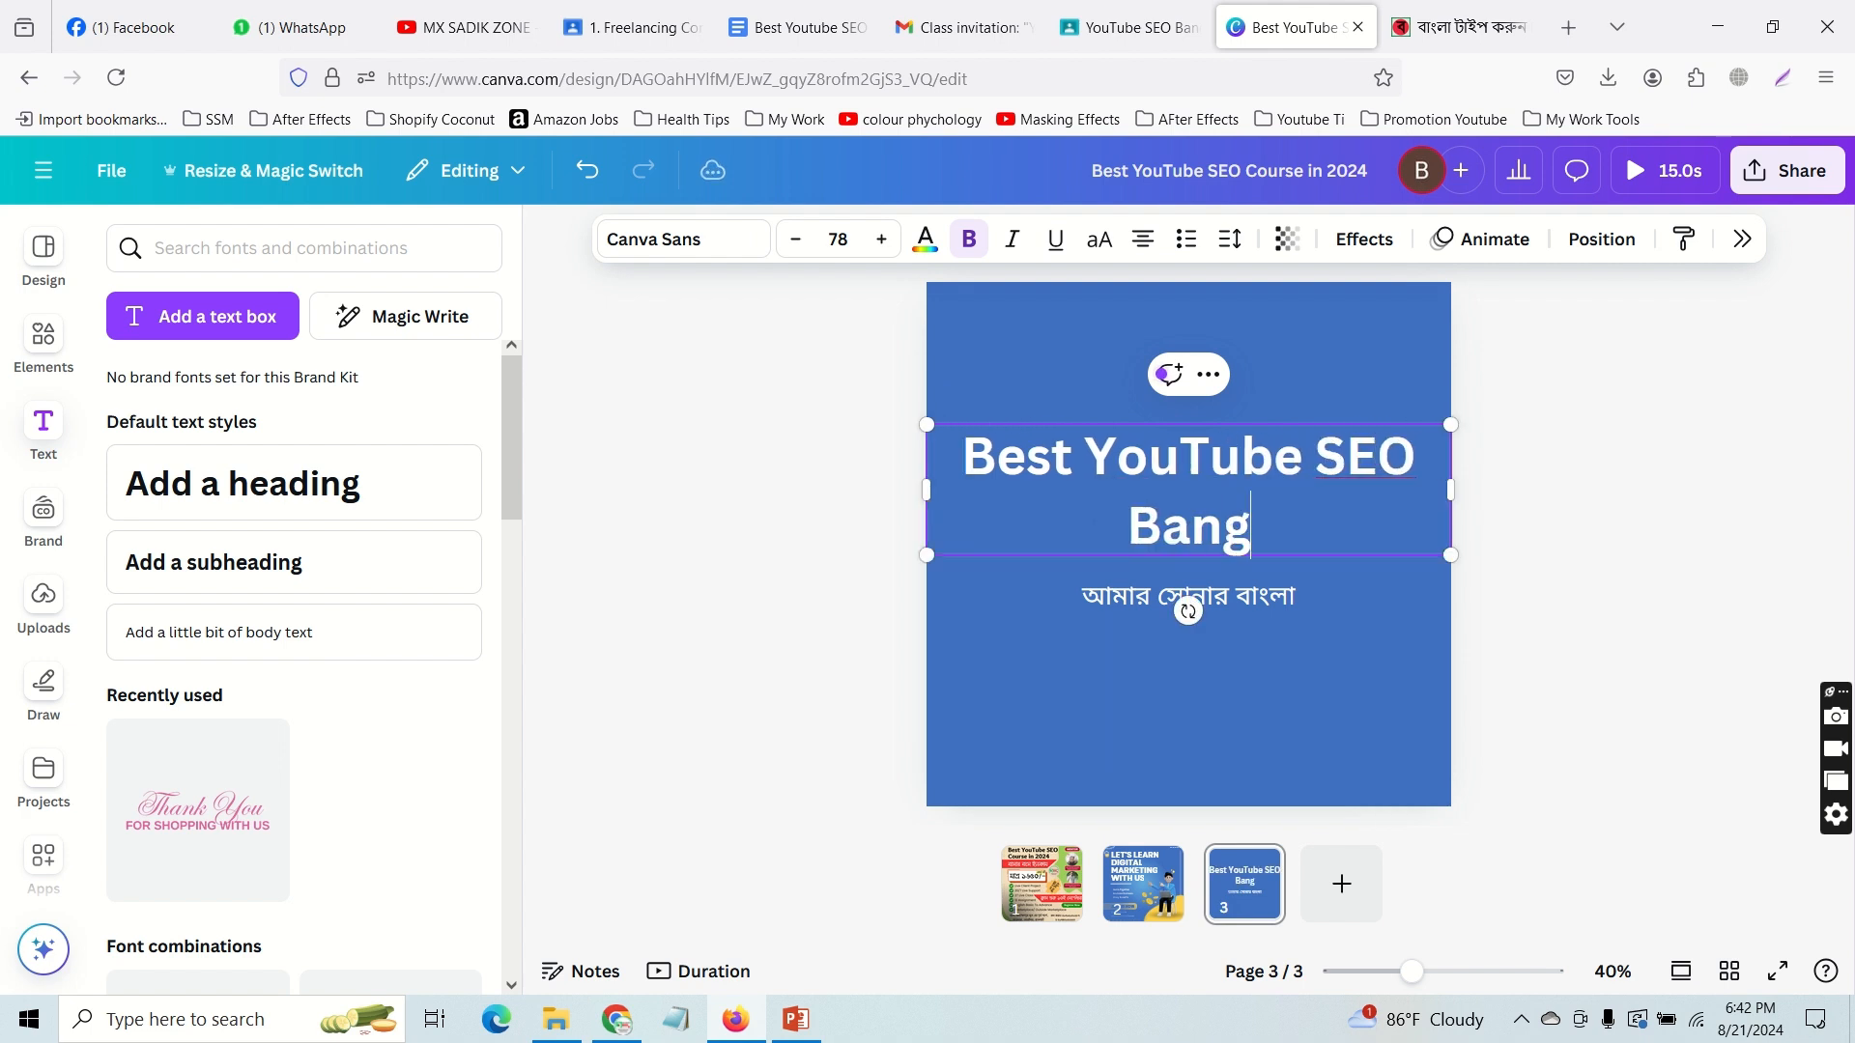
Step: Set the heading's font size to 50, then wrap it onto two lines near the page's upper-left corner
{"action": "left_click", "coordinate": [795, 238]}
{"action": "left_click", "coordinate": [820, 239]}
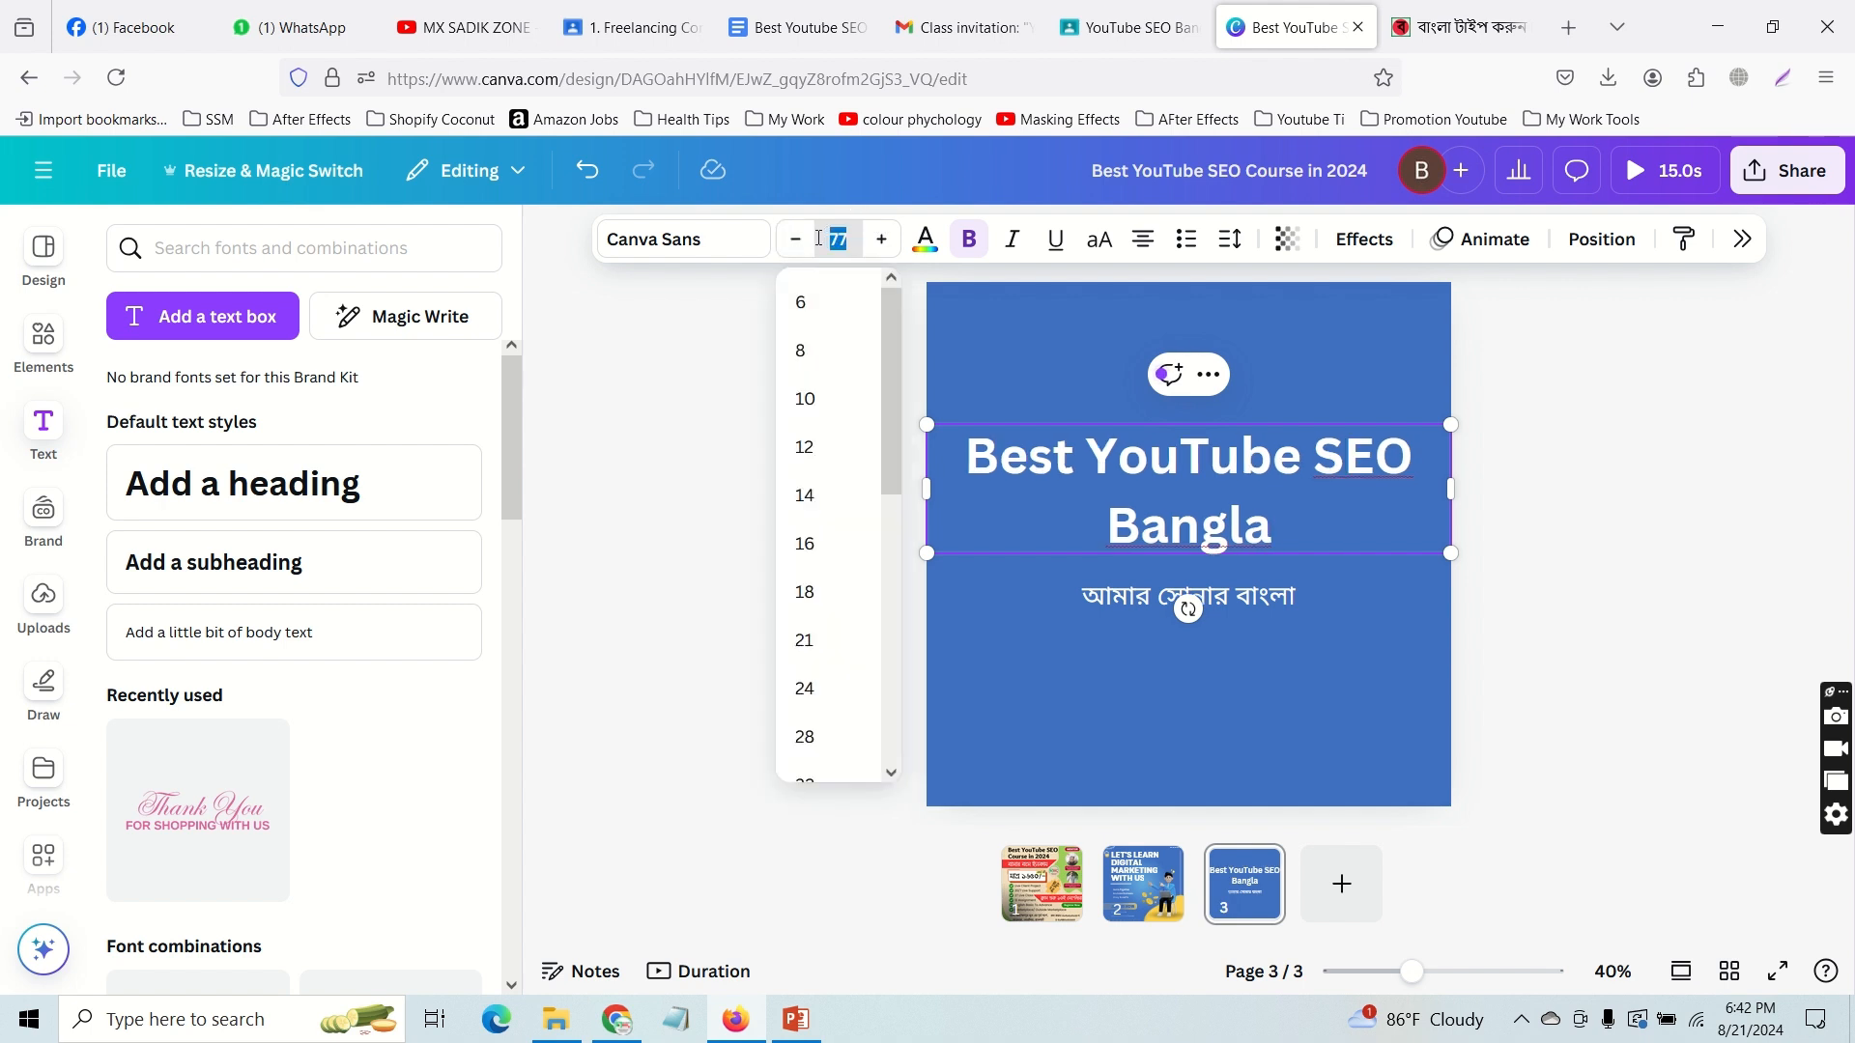
{"action": "key", "text": "Return"}
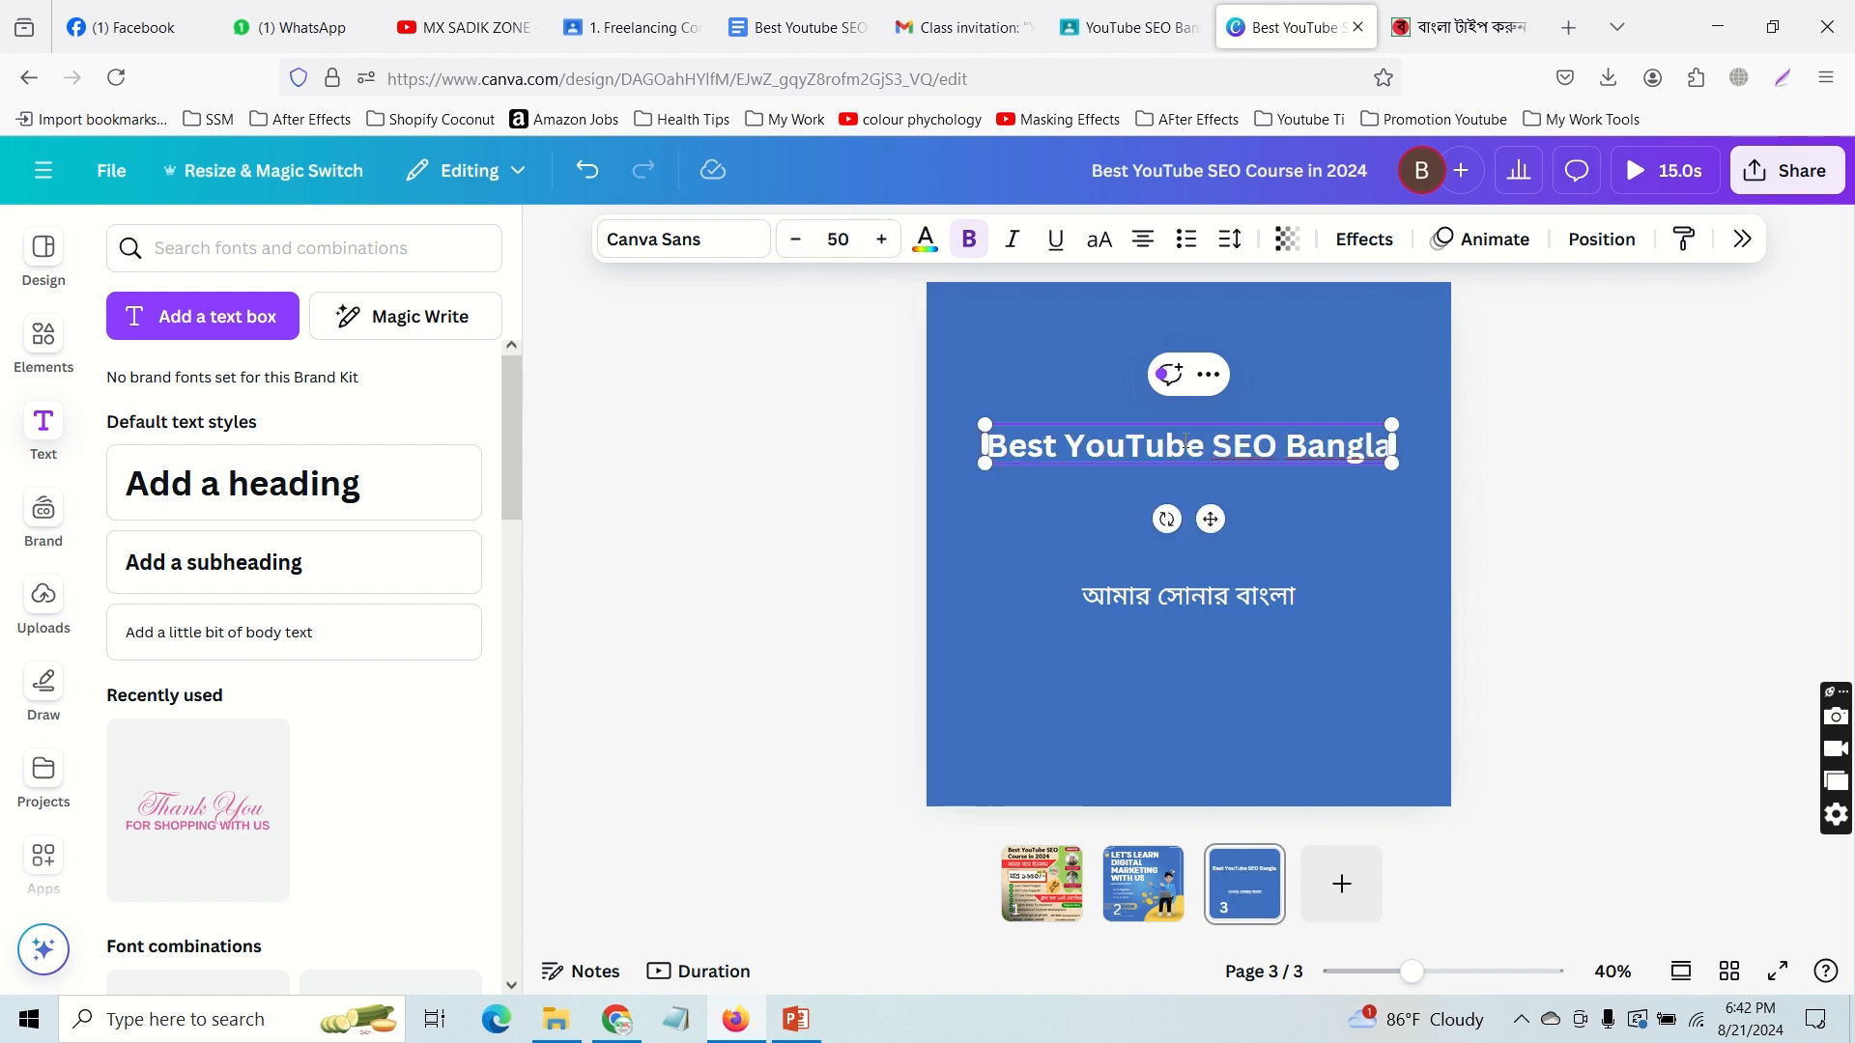
{"action": "left_click_drag", "start_coordinate": [1391, 446], "coordinate": [1241, 456]}
{"action": "left_click_drag", "start_coordinate": [1123, 478], "coordinate": [1116, 381]}
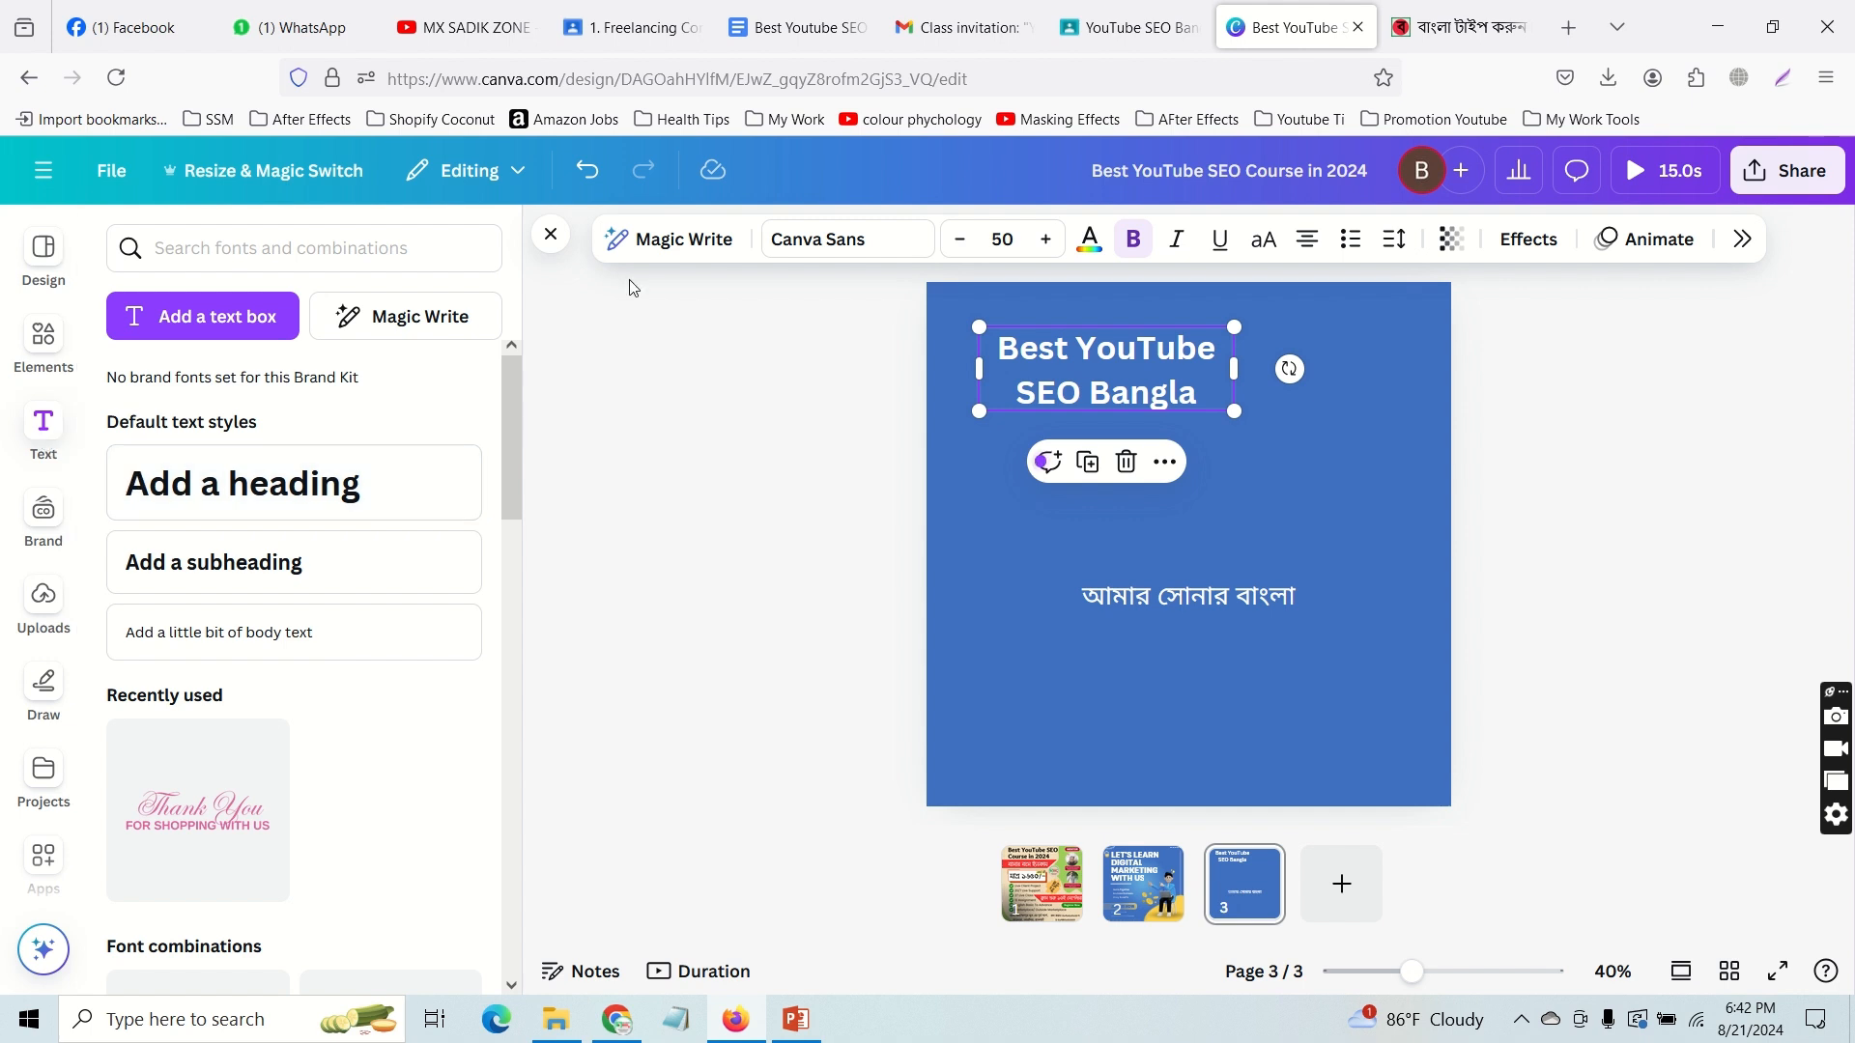
Step: Examine the fonts and text effects available for the page 3 heading, comparing it with the heading on page 1
{"action": "left_click", "coordinate": [823, 245]}
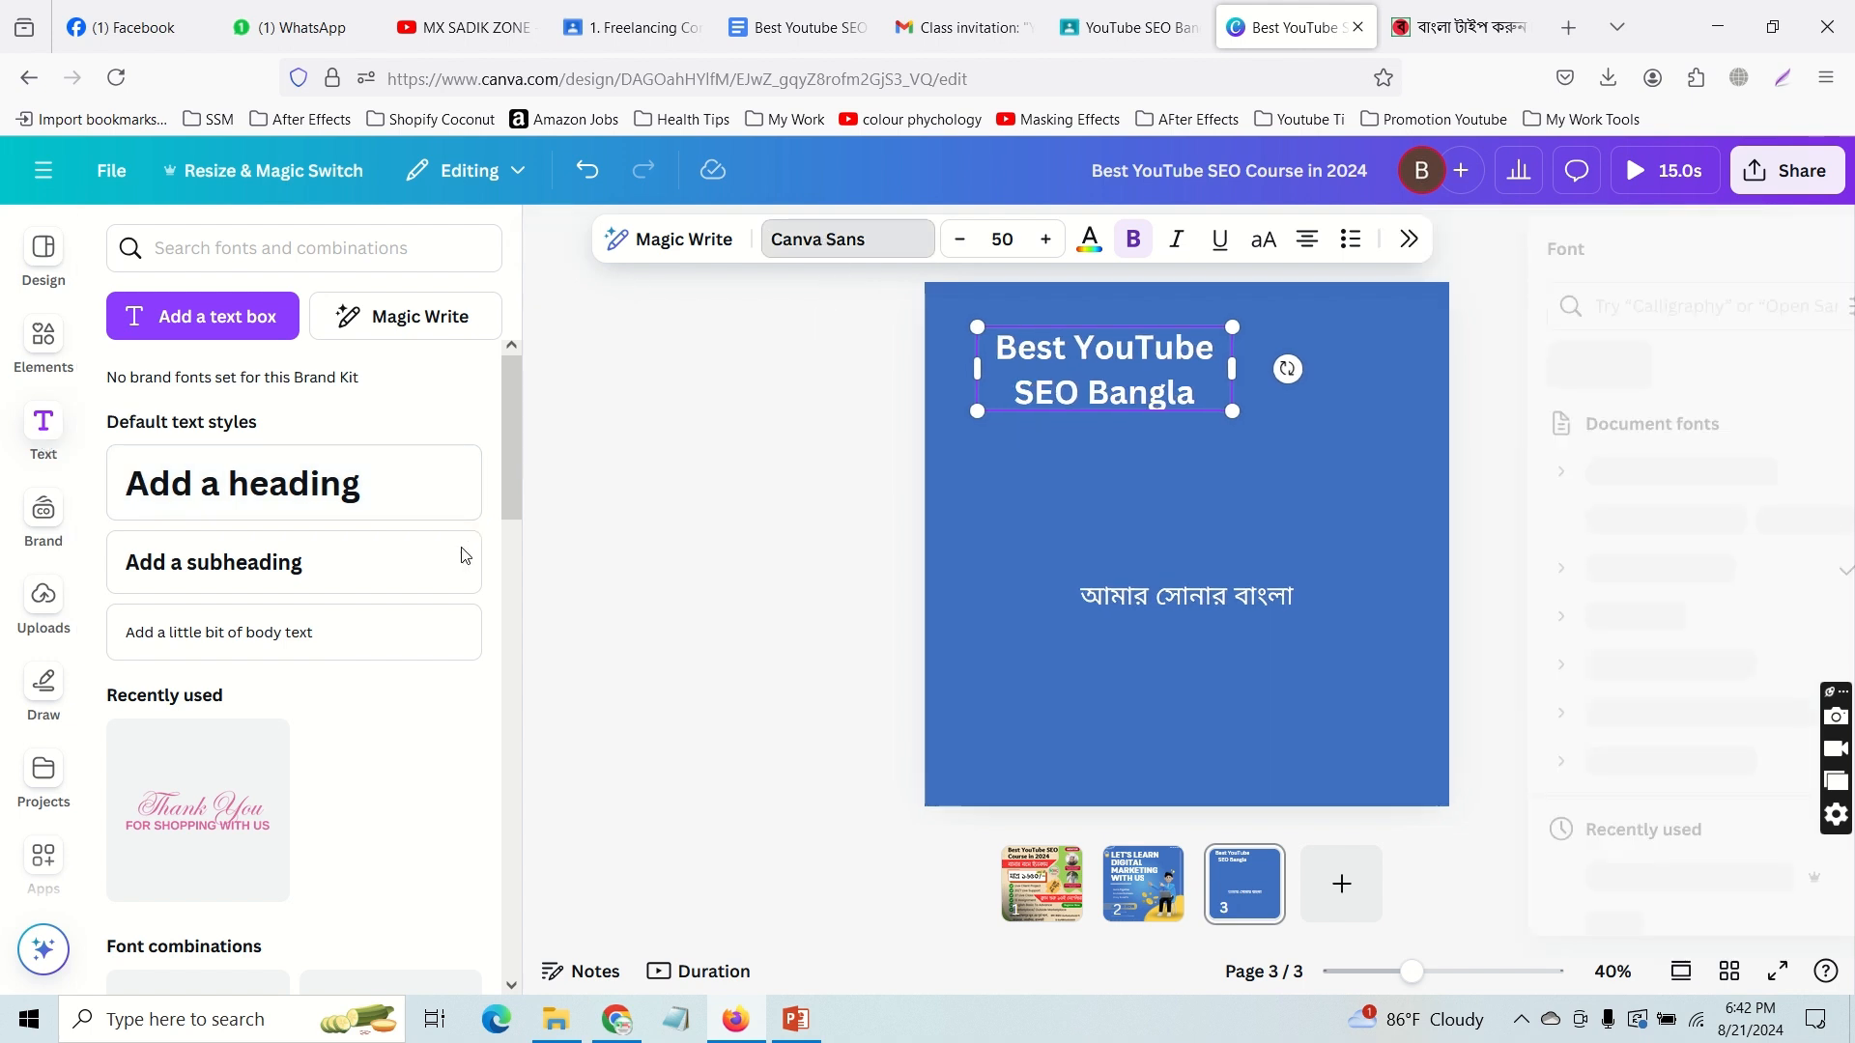
{"action": "left_click", "coordinate": [1017, 908]}
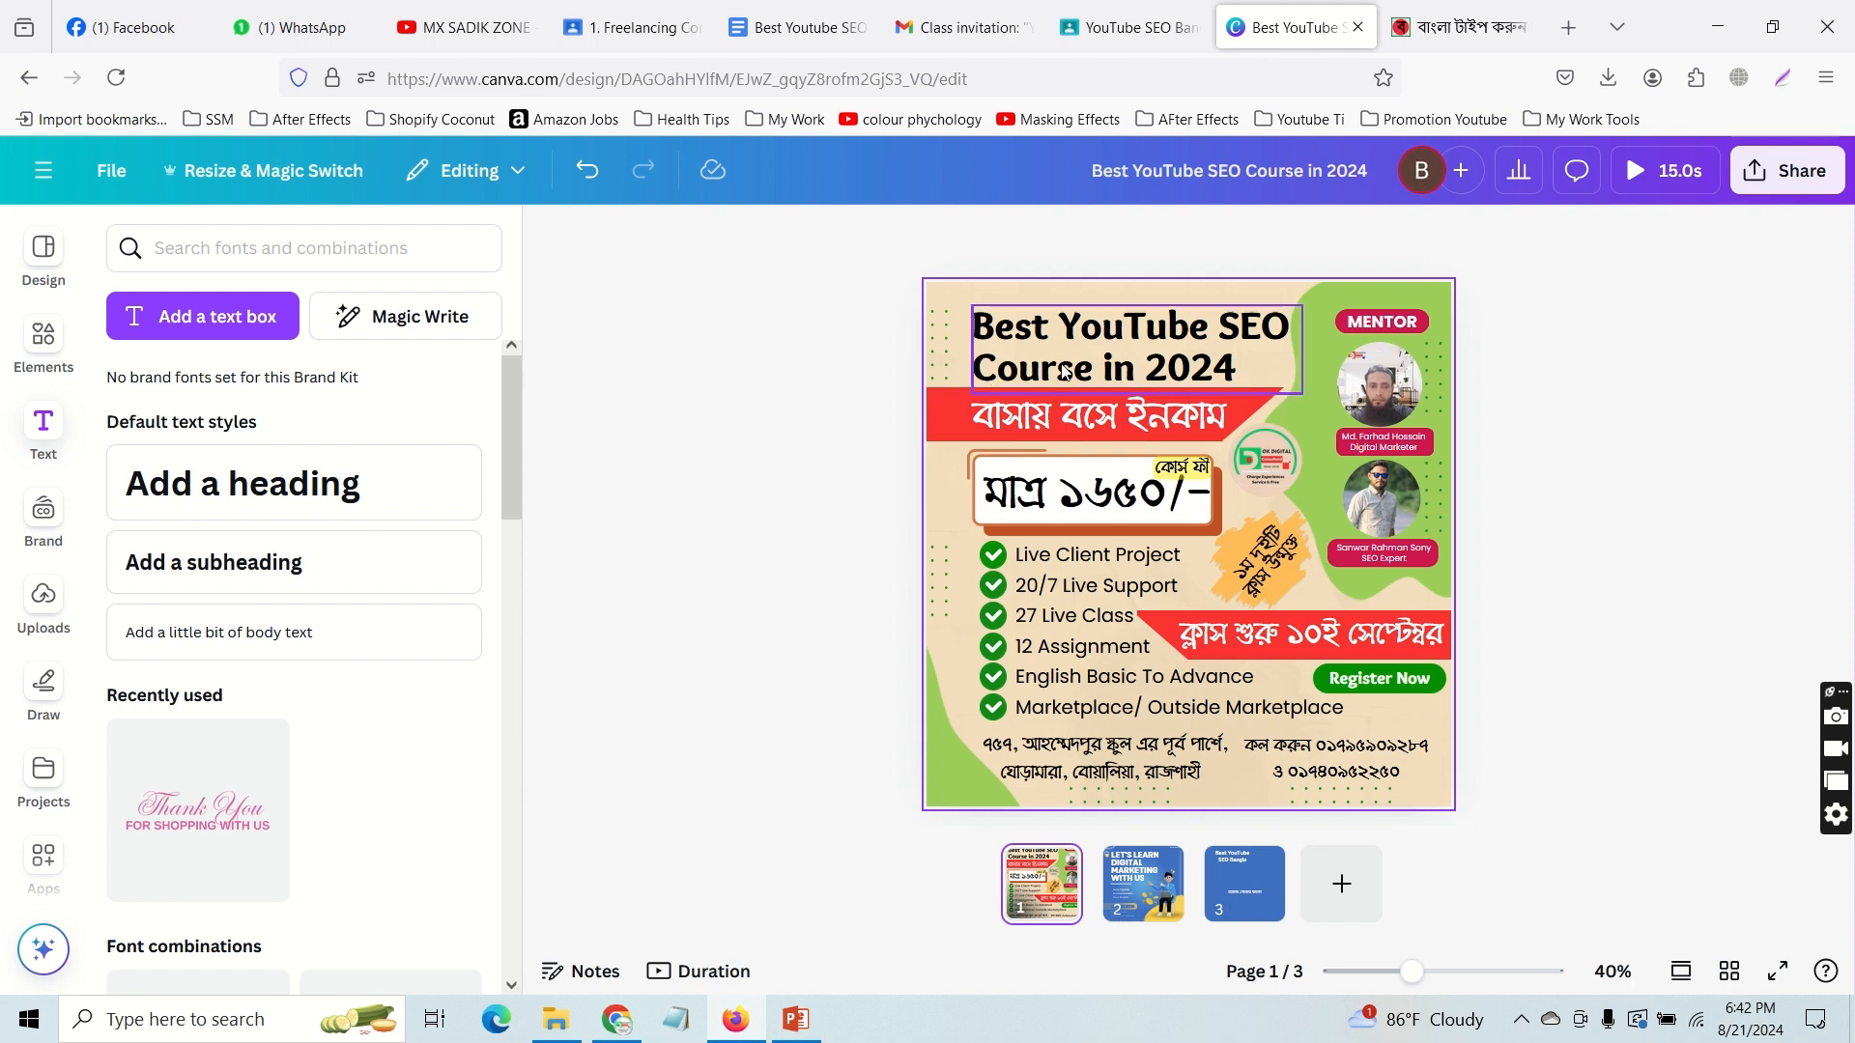
{"action": "left_click", "coordinate": [1243, 888]}
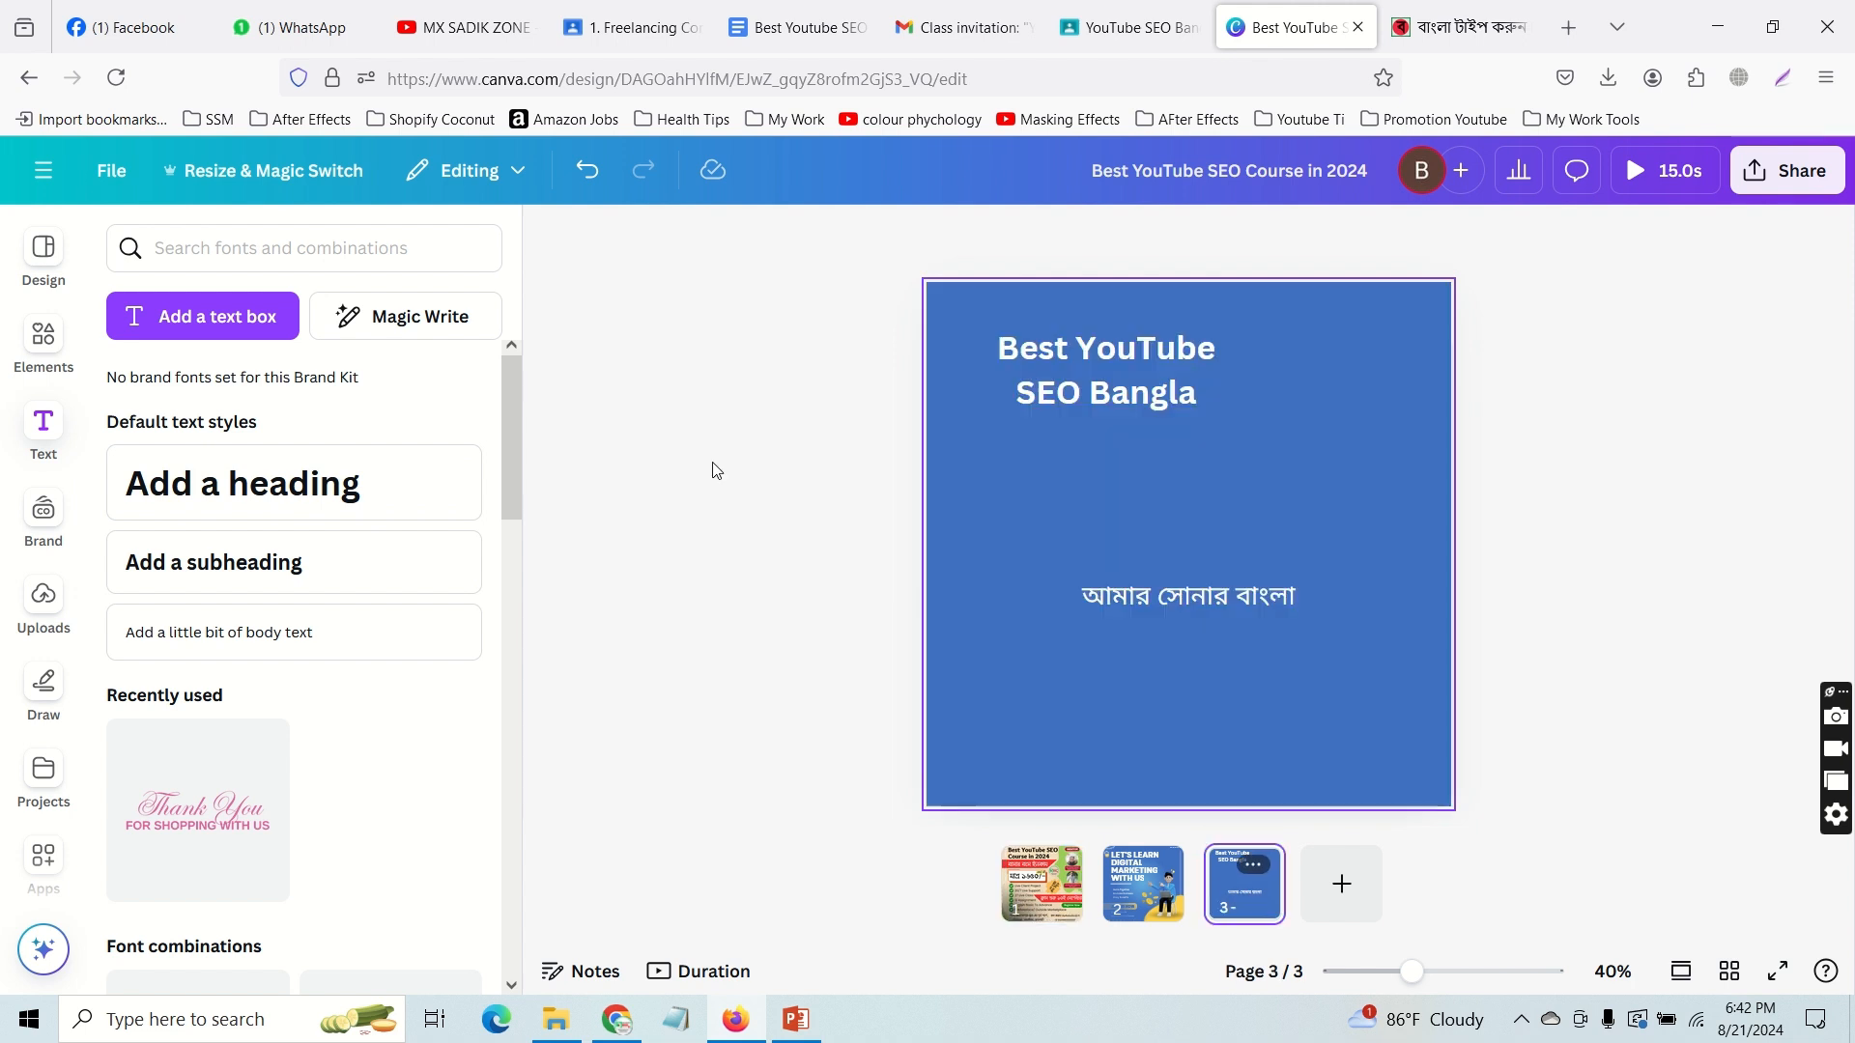
{"action": "left_click", "coordinate": [1087, 373]}
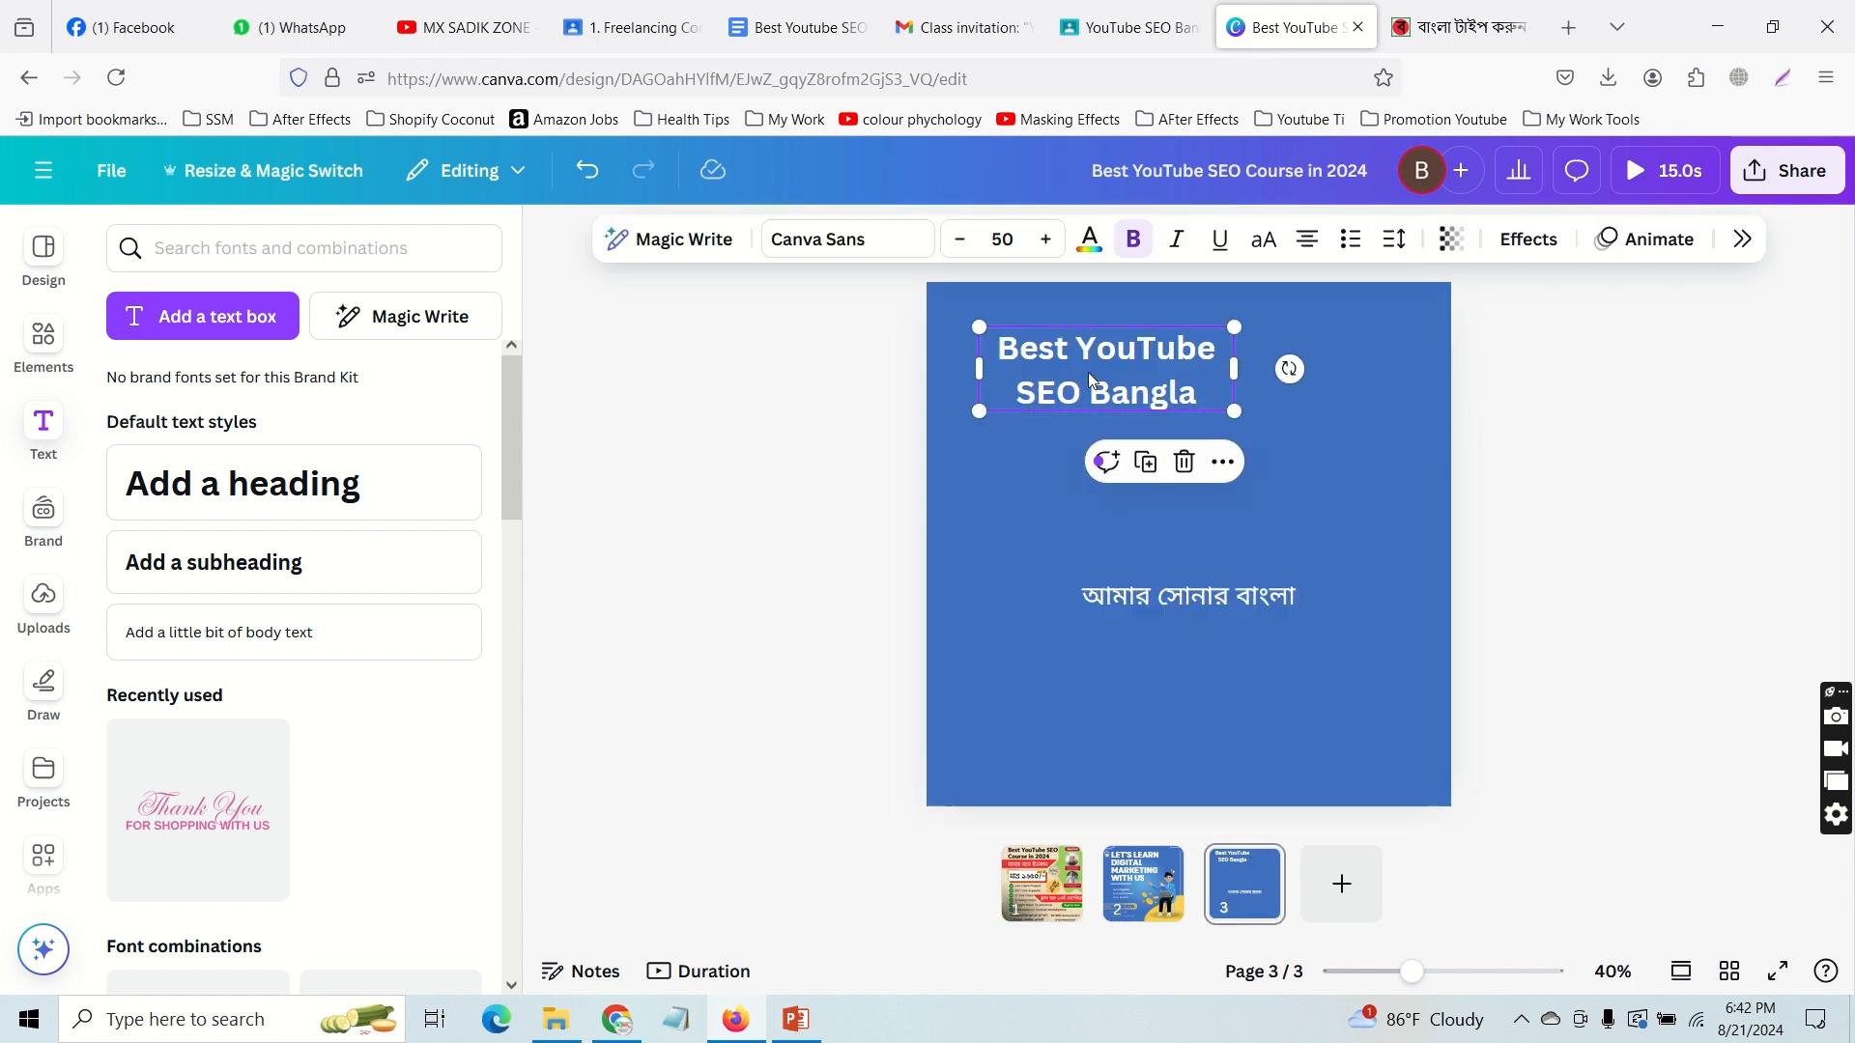
{"action": "left_click", "coordinate": [819, 246]}
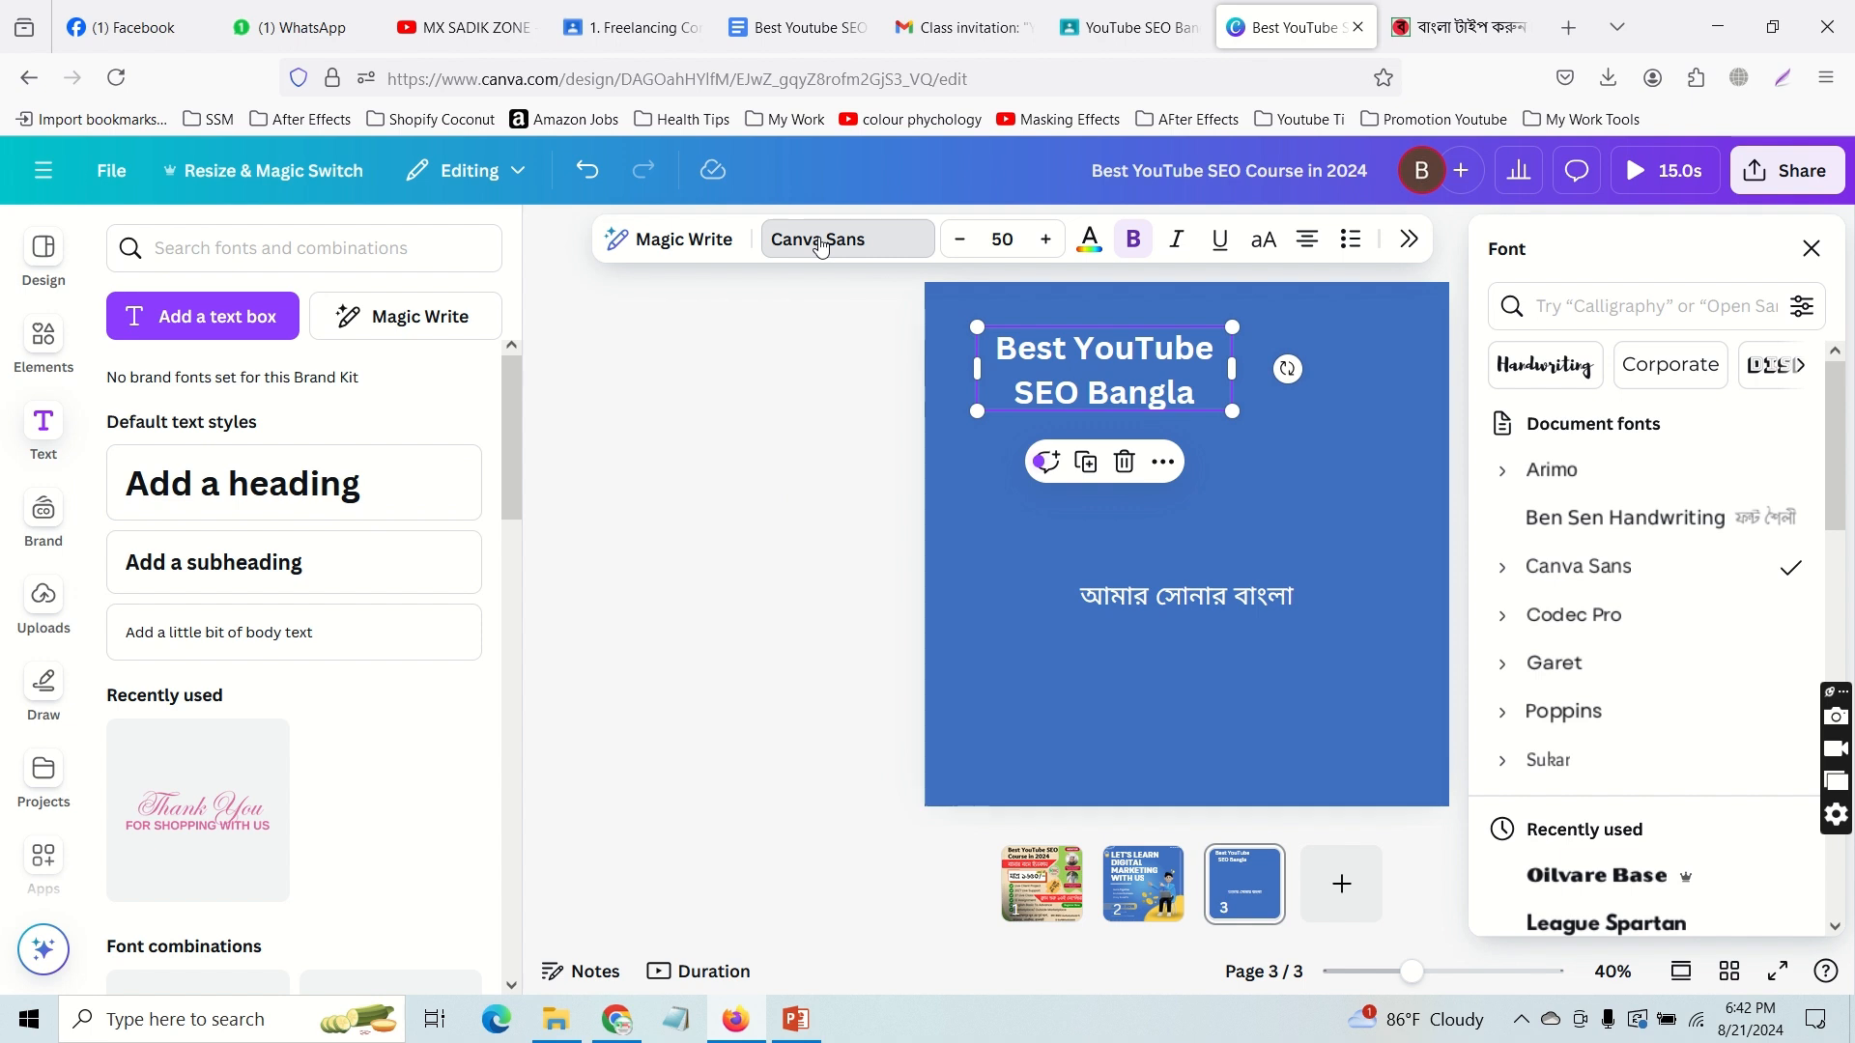
{"action": "left_click", "coordinate": [869, 249]}
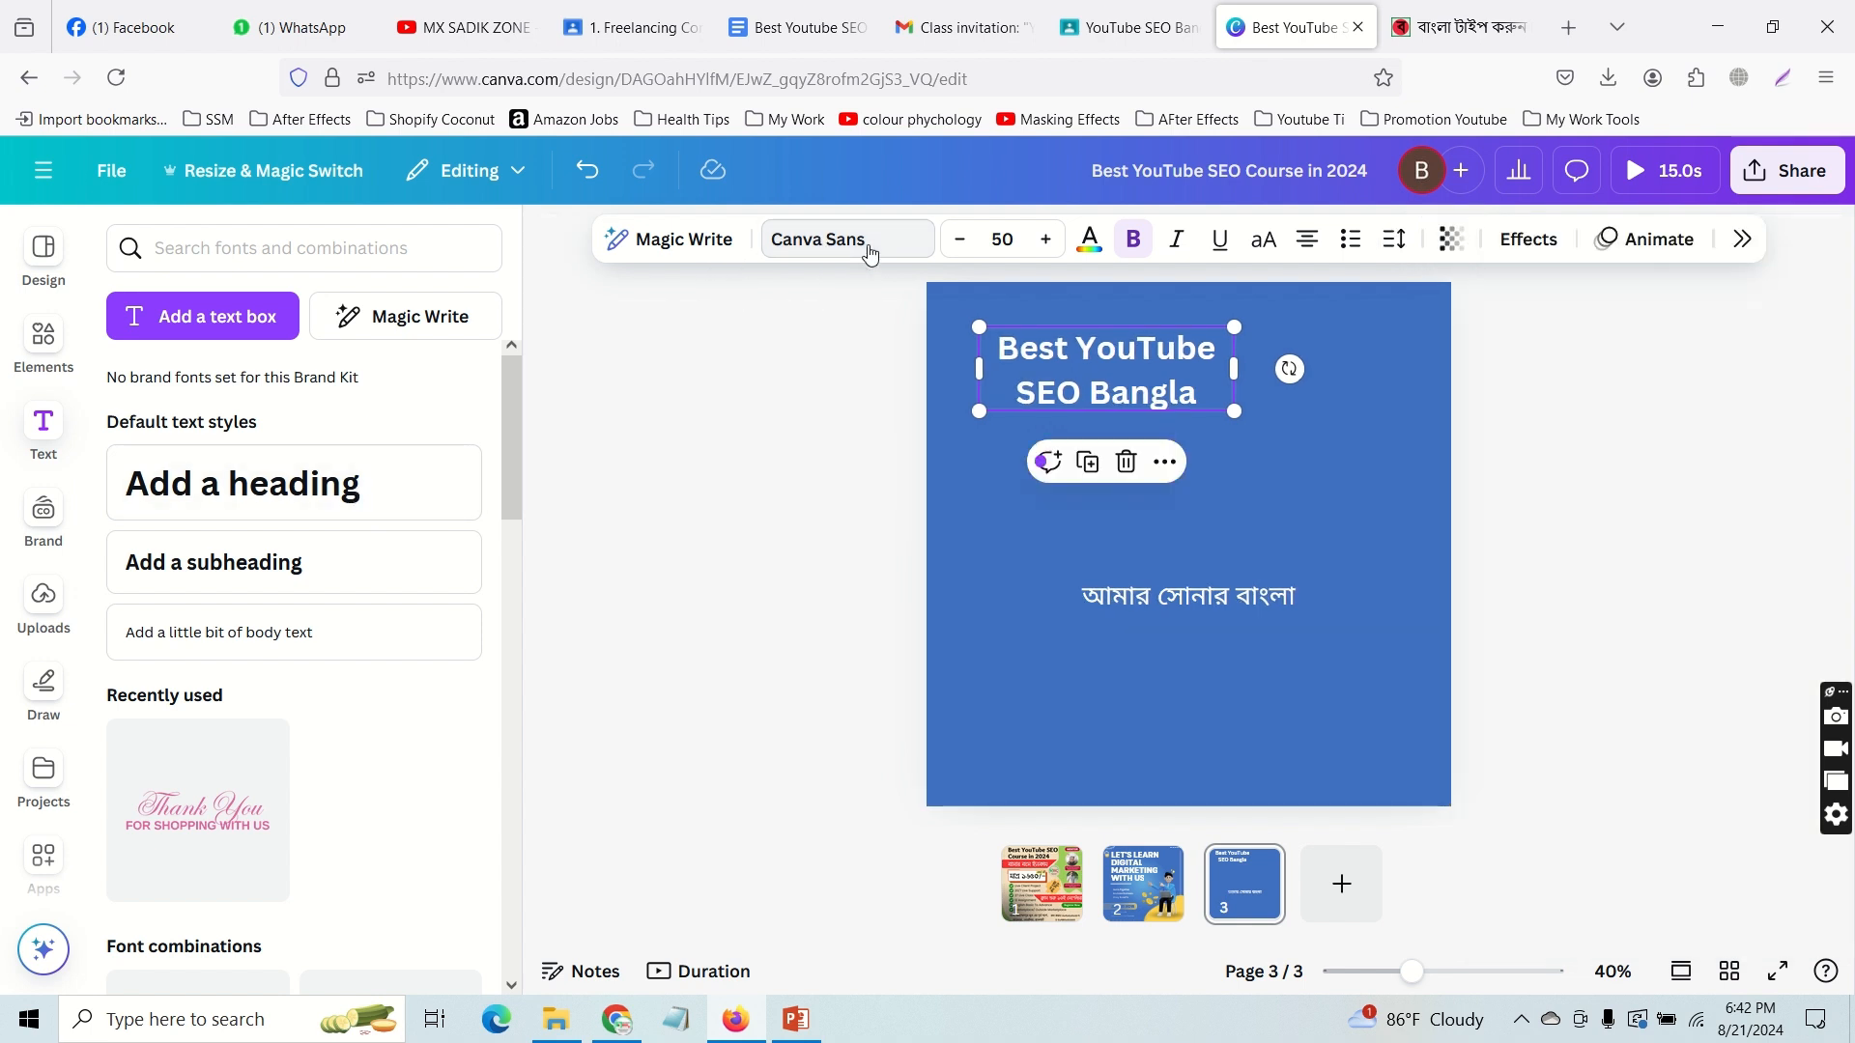
{"action": "left_click", "coordinate": [859, 250]}
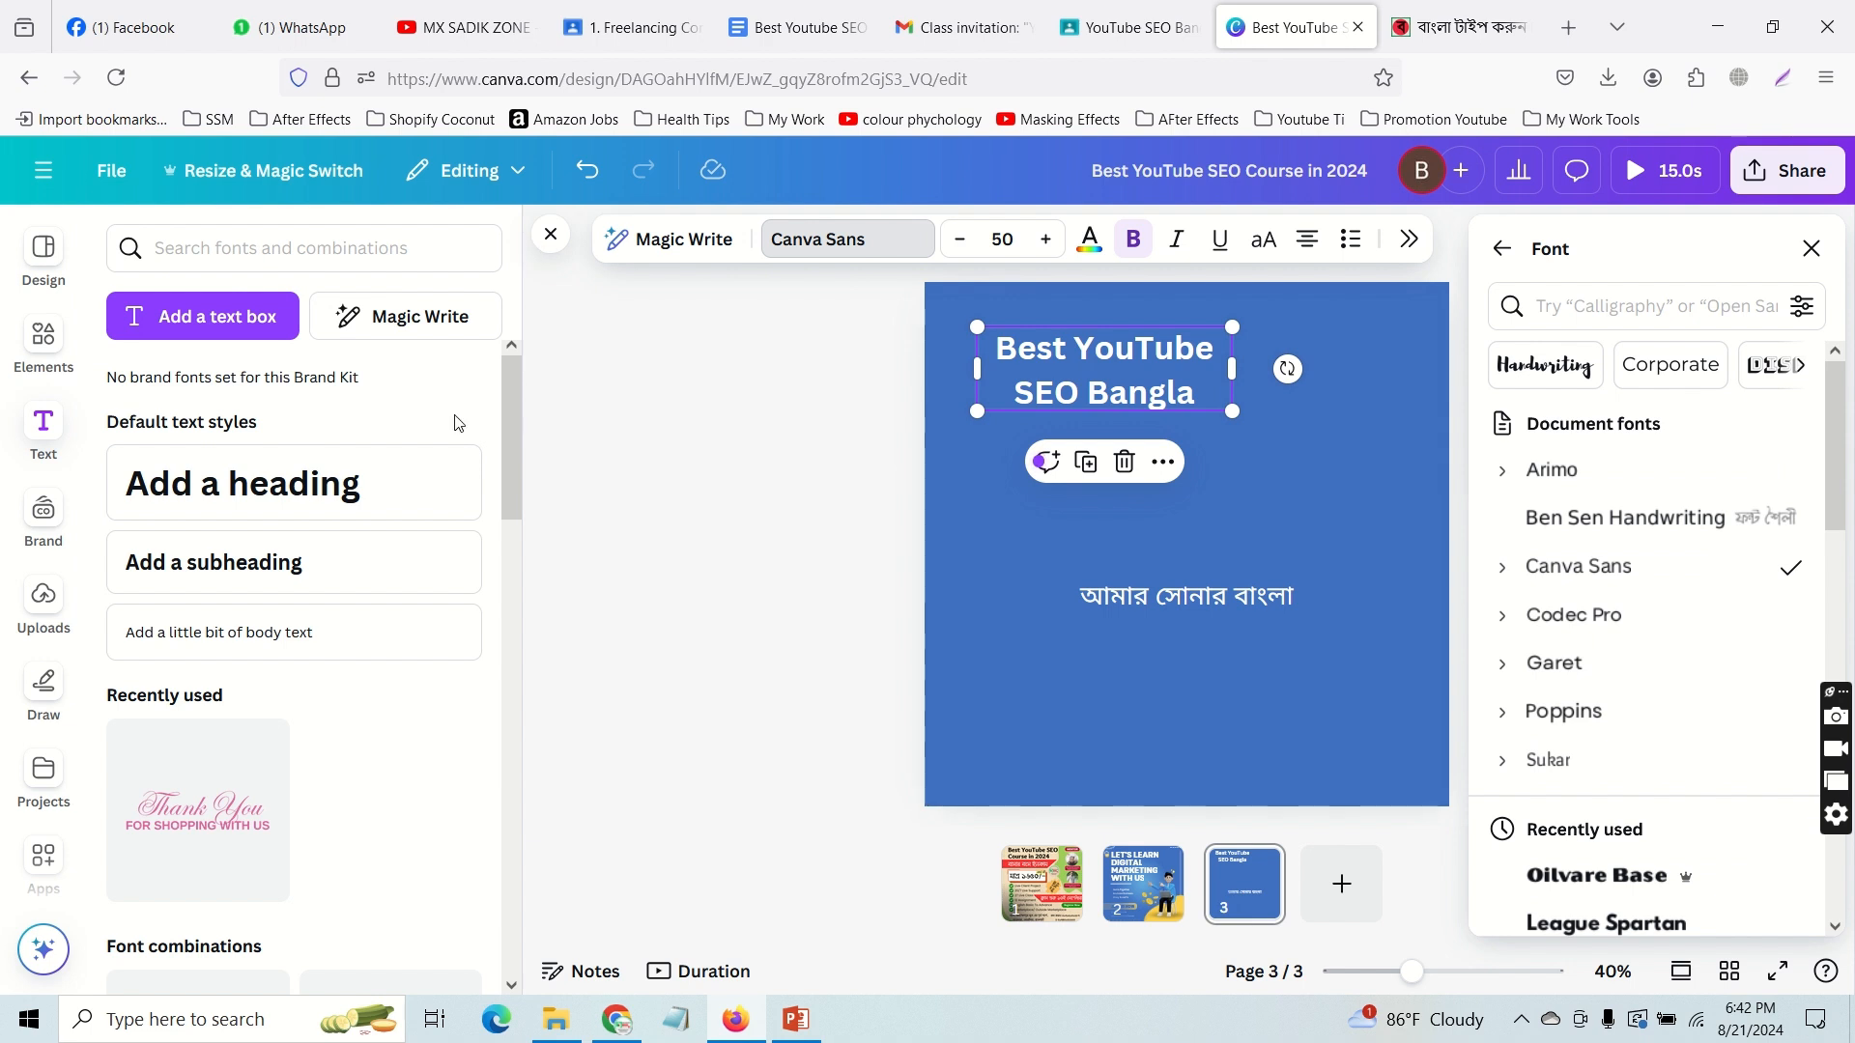
{"action": "scroll", "coordinate": [447, 522], "scroll_direction": "down", "scroll_amount": 3}
{"action": "scroll", "coordinate": [446, 519], "scroll_direction": "up", "scroll_amount": 3}
{"action": "left_click", "coordinate": [1412, 238]}
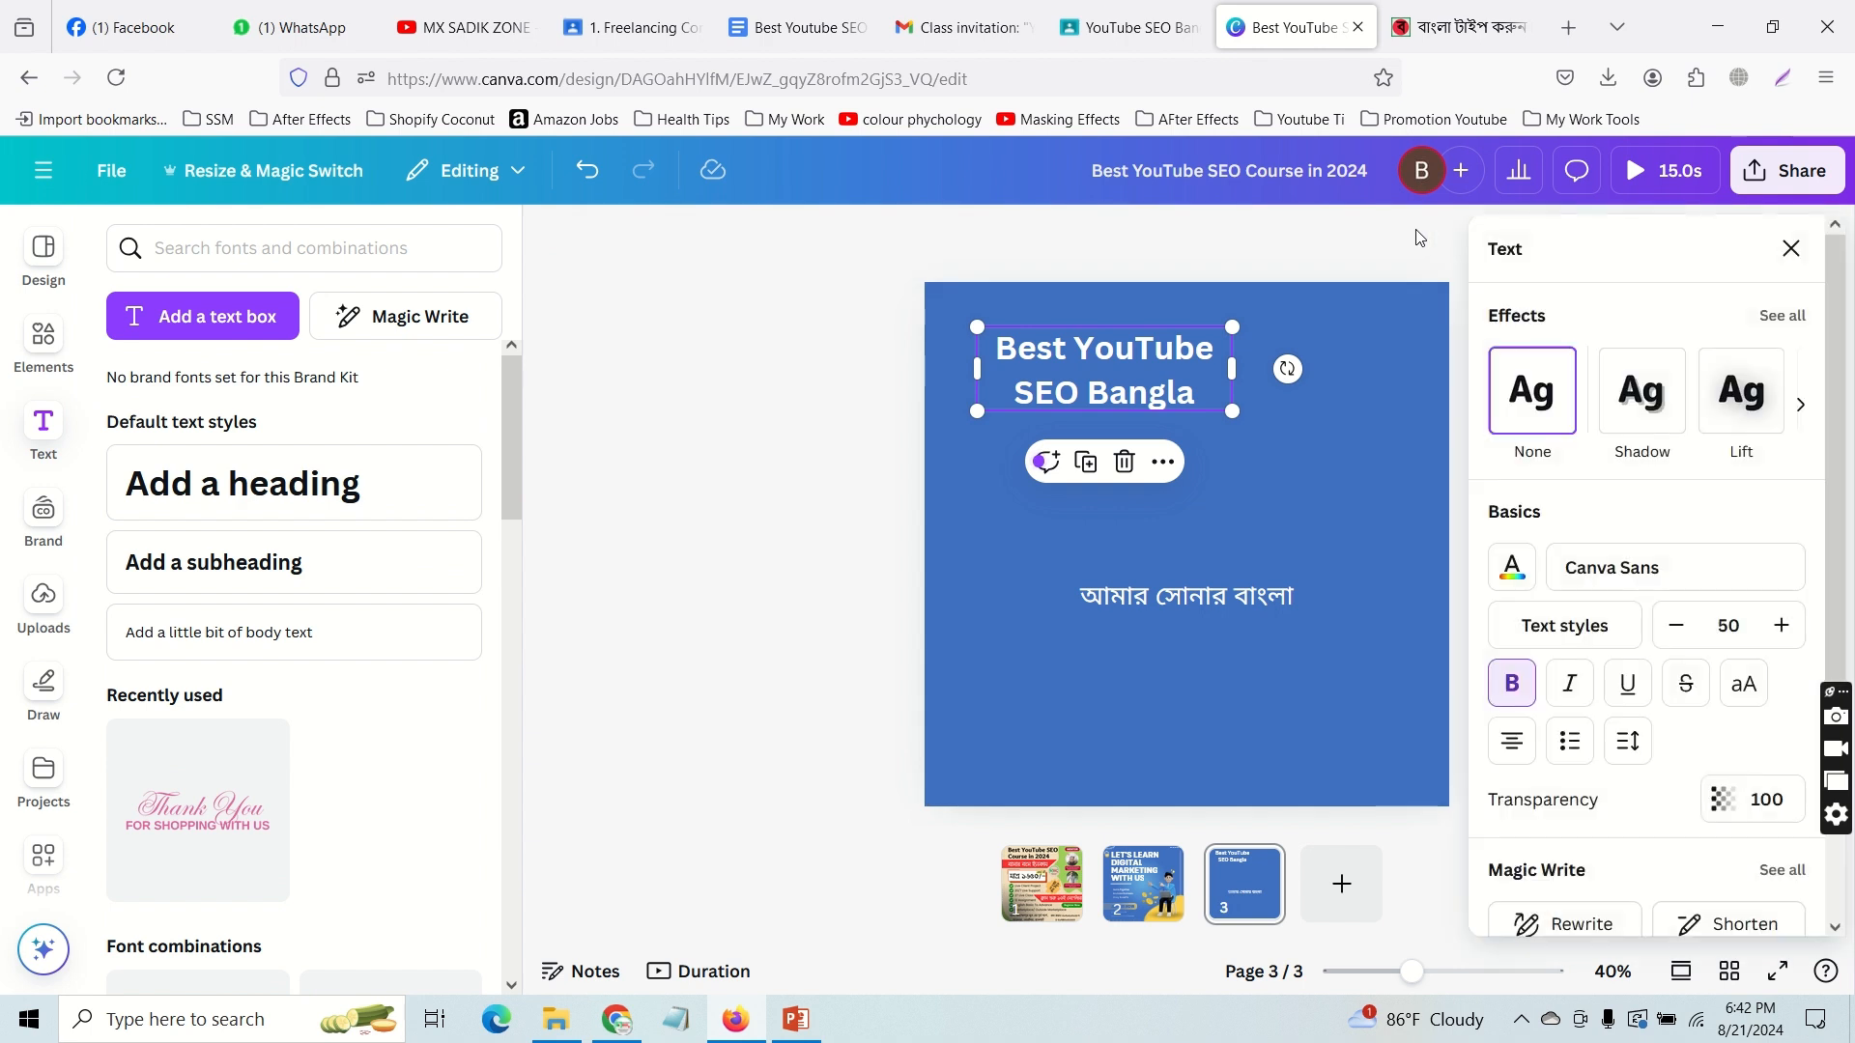
{"action": "left_click", "coordinate": [837, 426]}
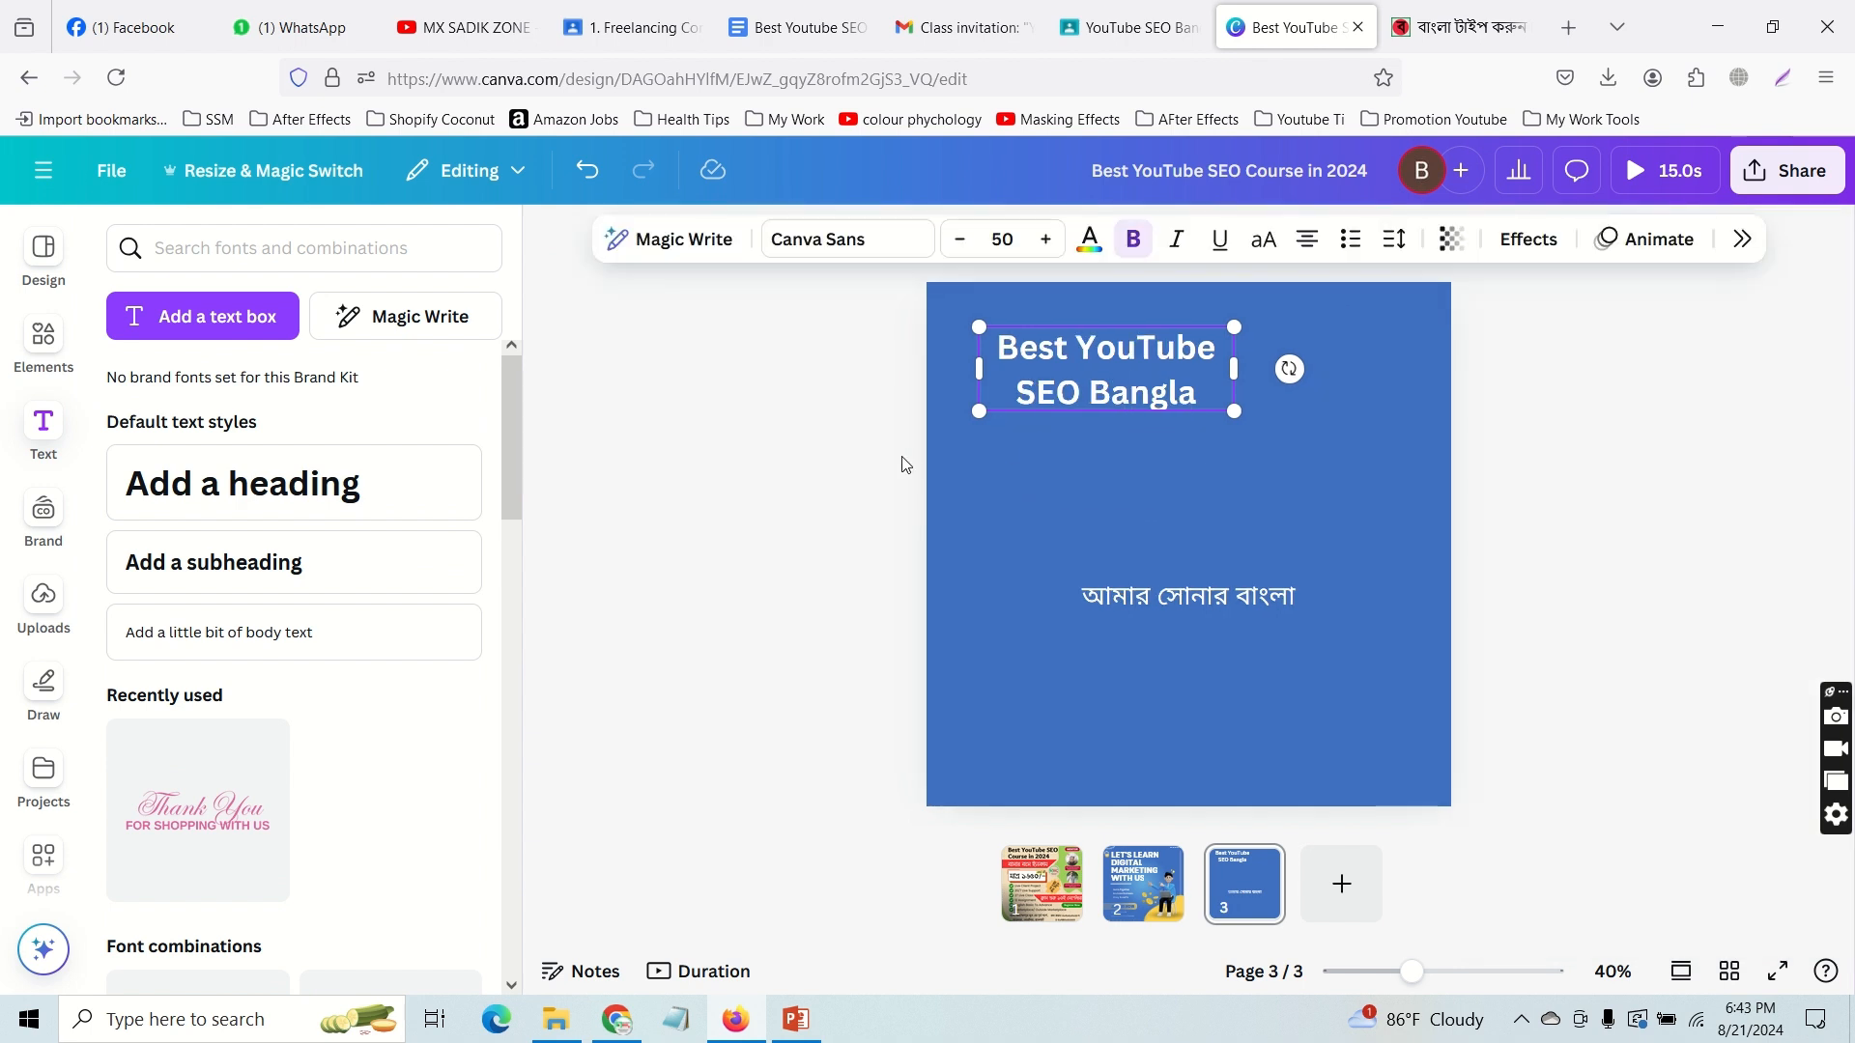
{"action": "left_click", "coordinate": [1086, 377]}
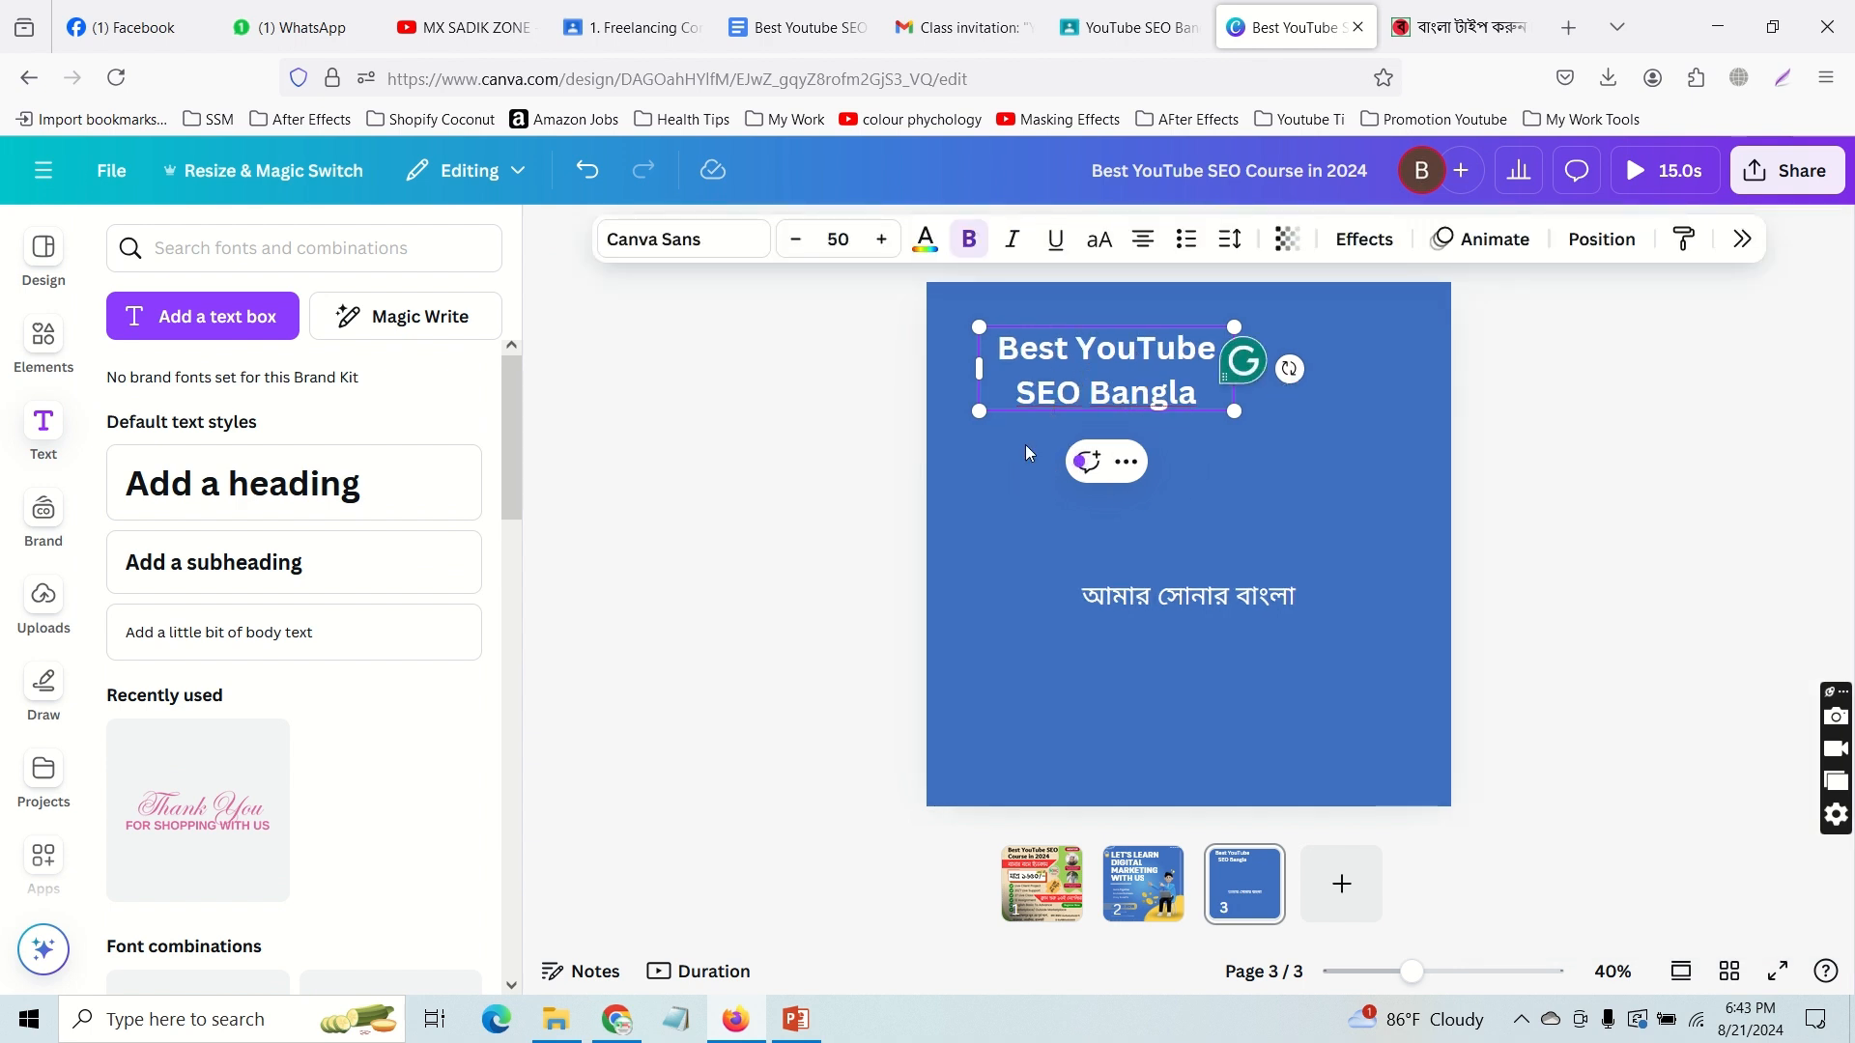
{"action": "left_click", "coordinate": [906, 442]}
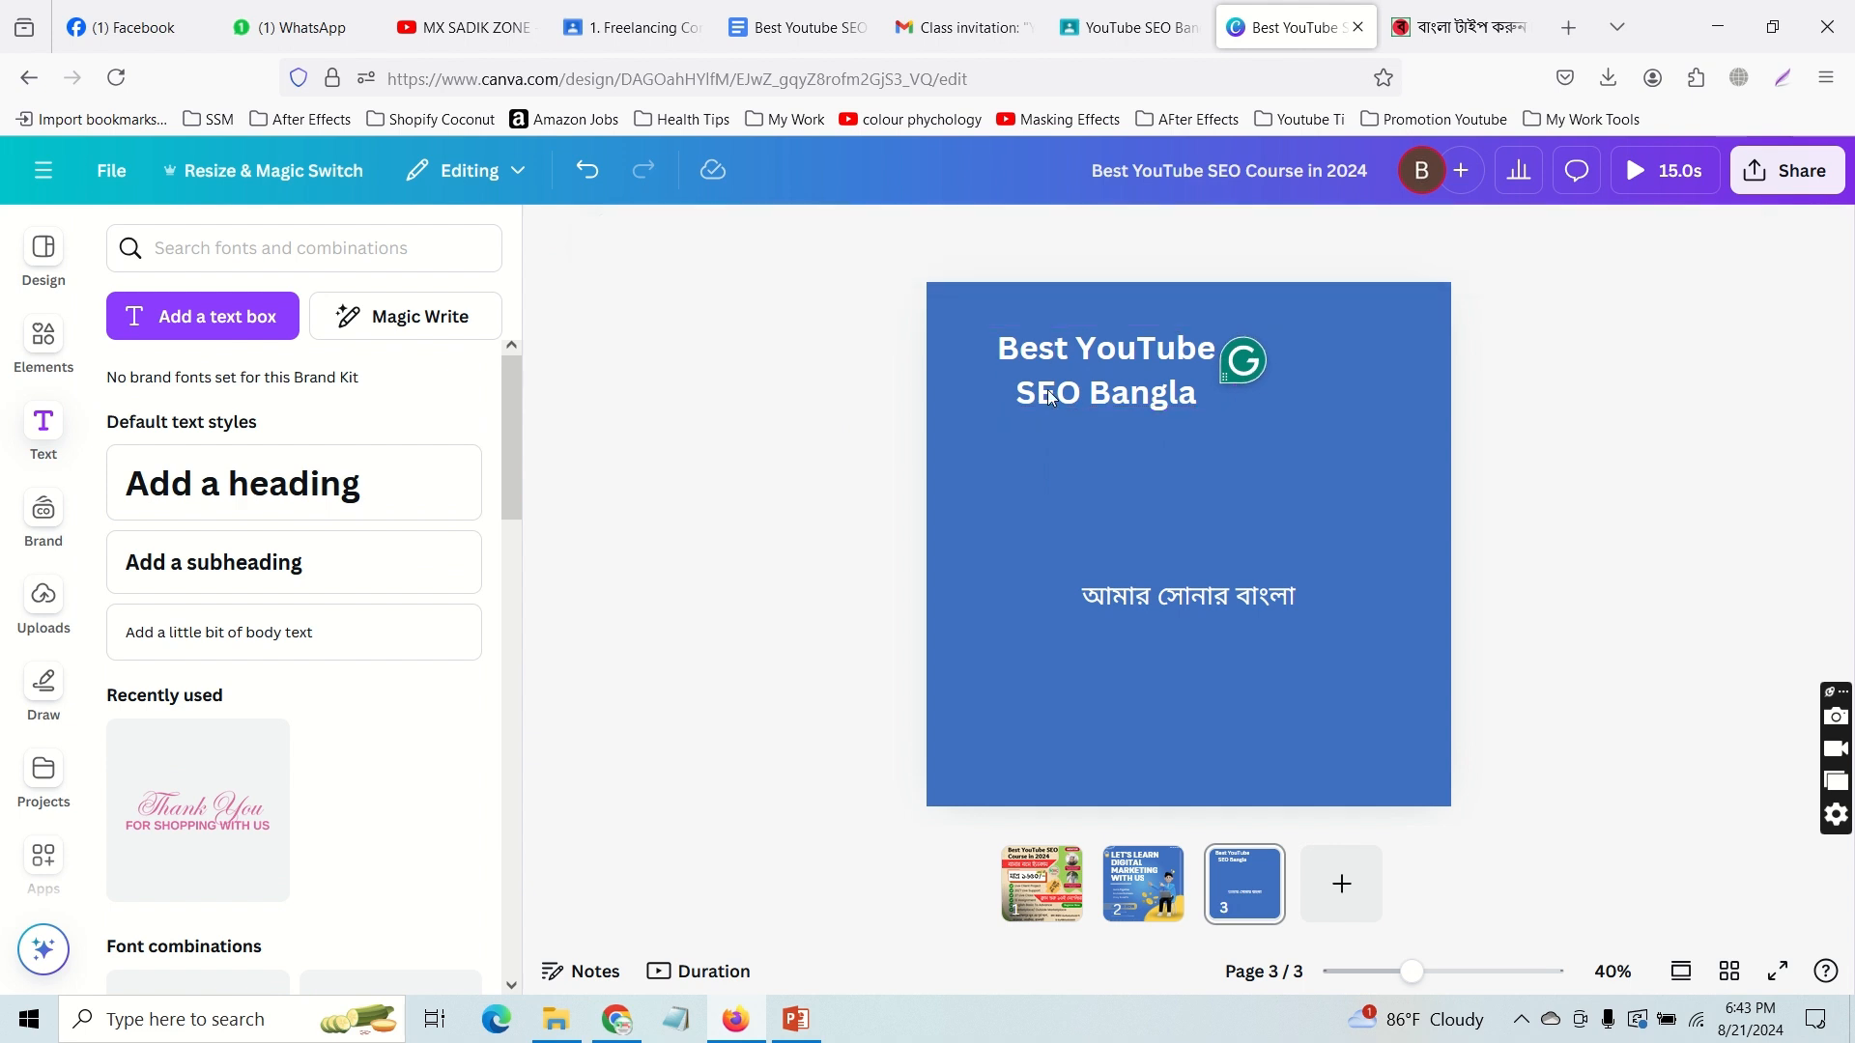
{"action": "left_click", "coordinate": [1047, 390]}
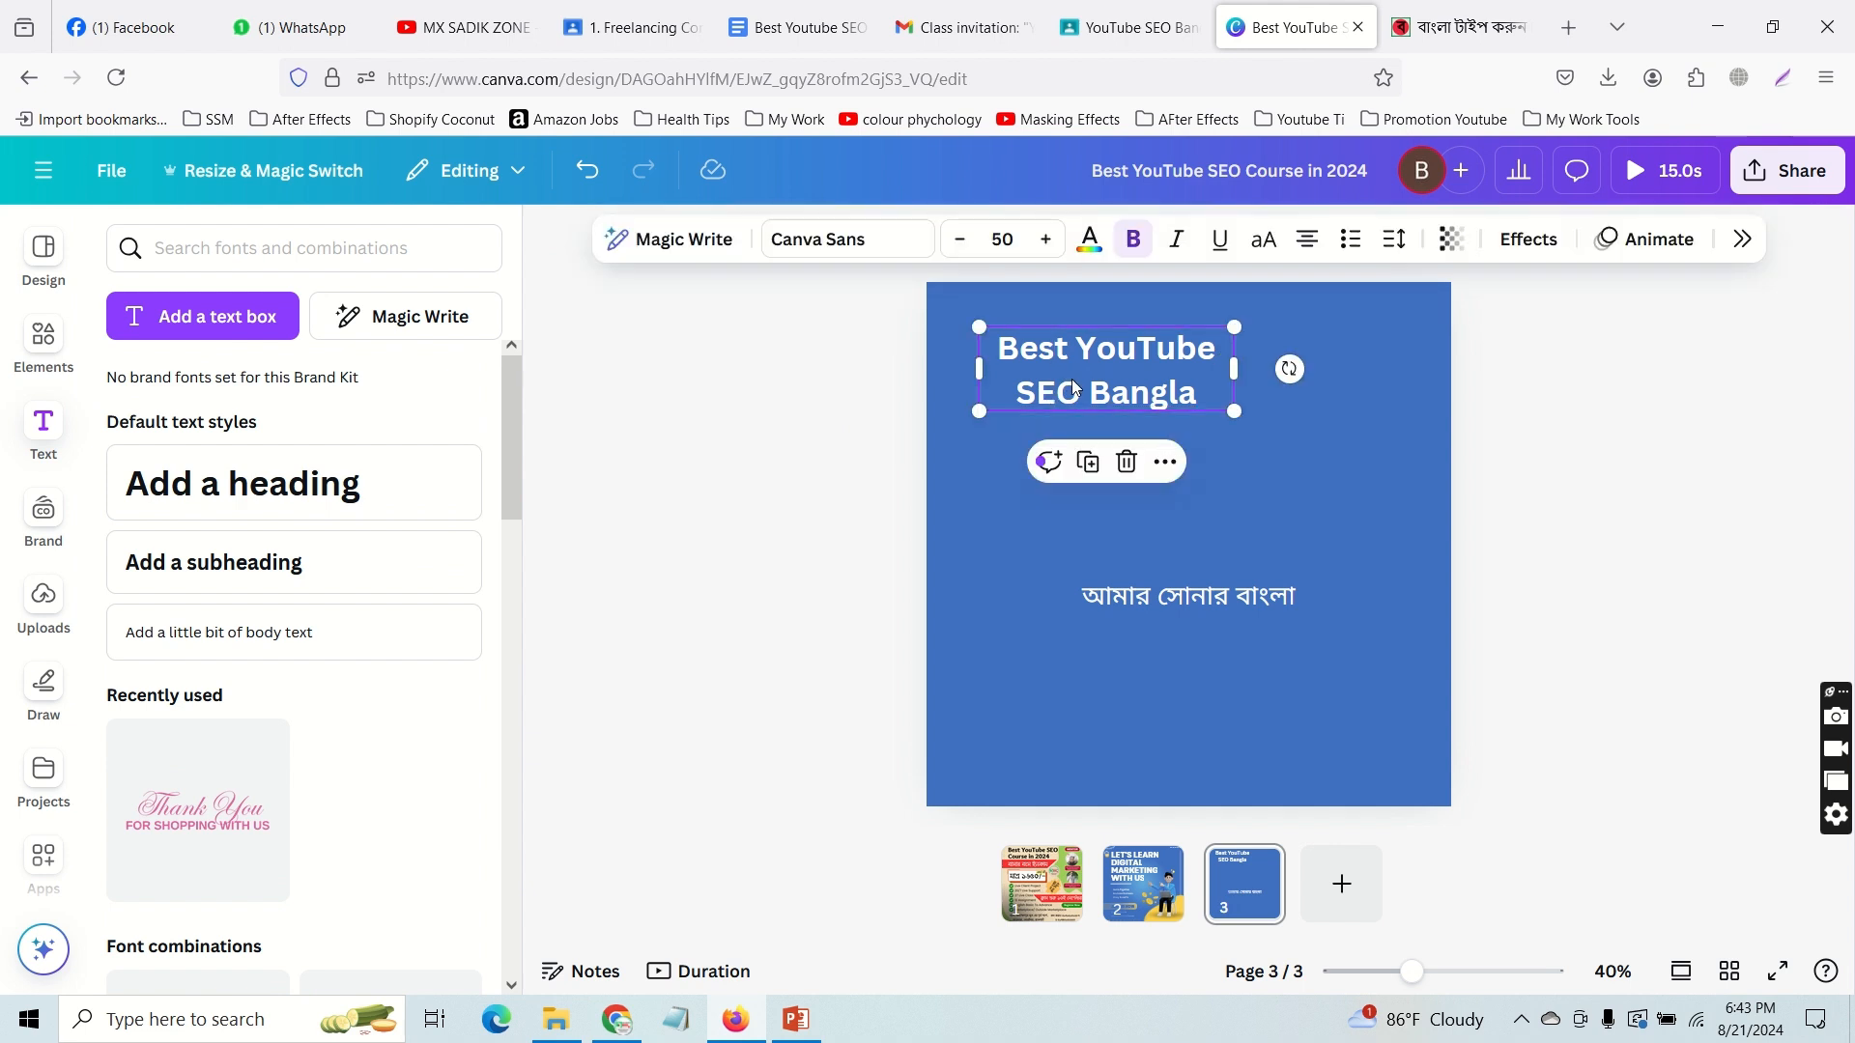
Step: Set the page 3 heading's font to Arimo and align its text to the left
{"action": "left_click", "coordinate": [841, 247]}
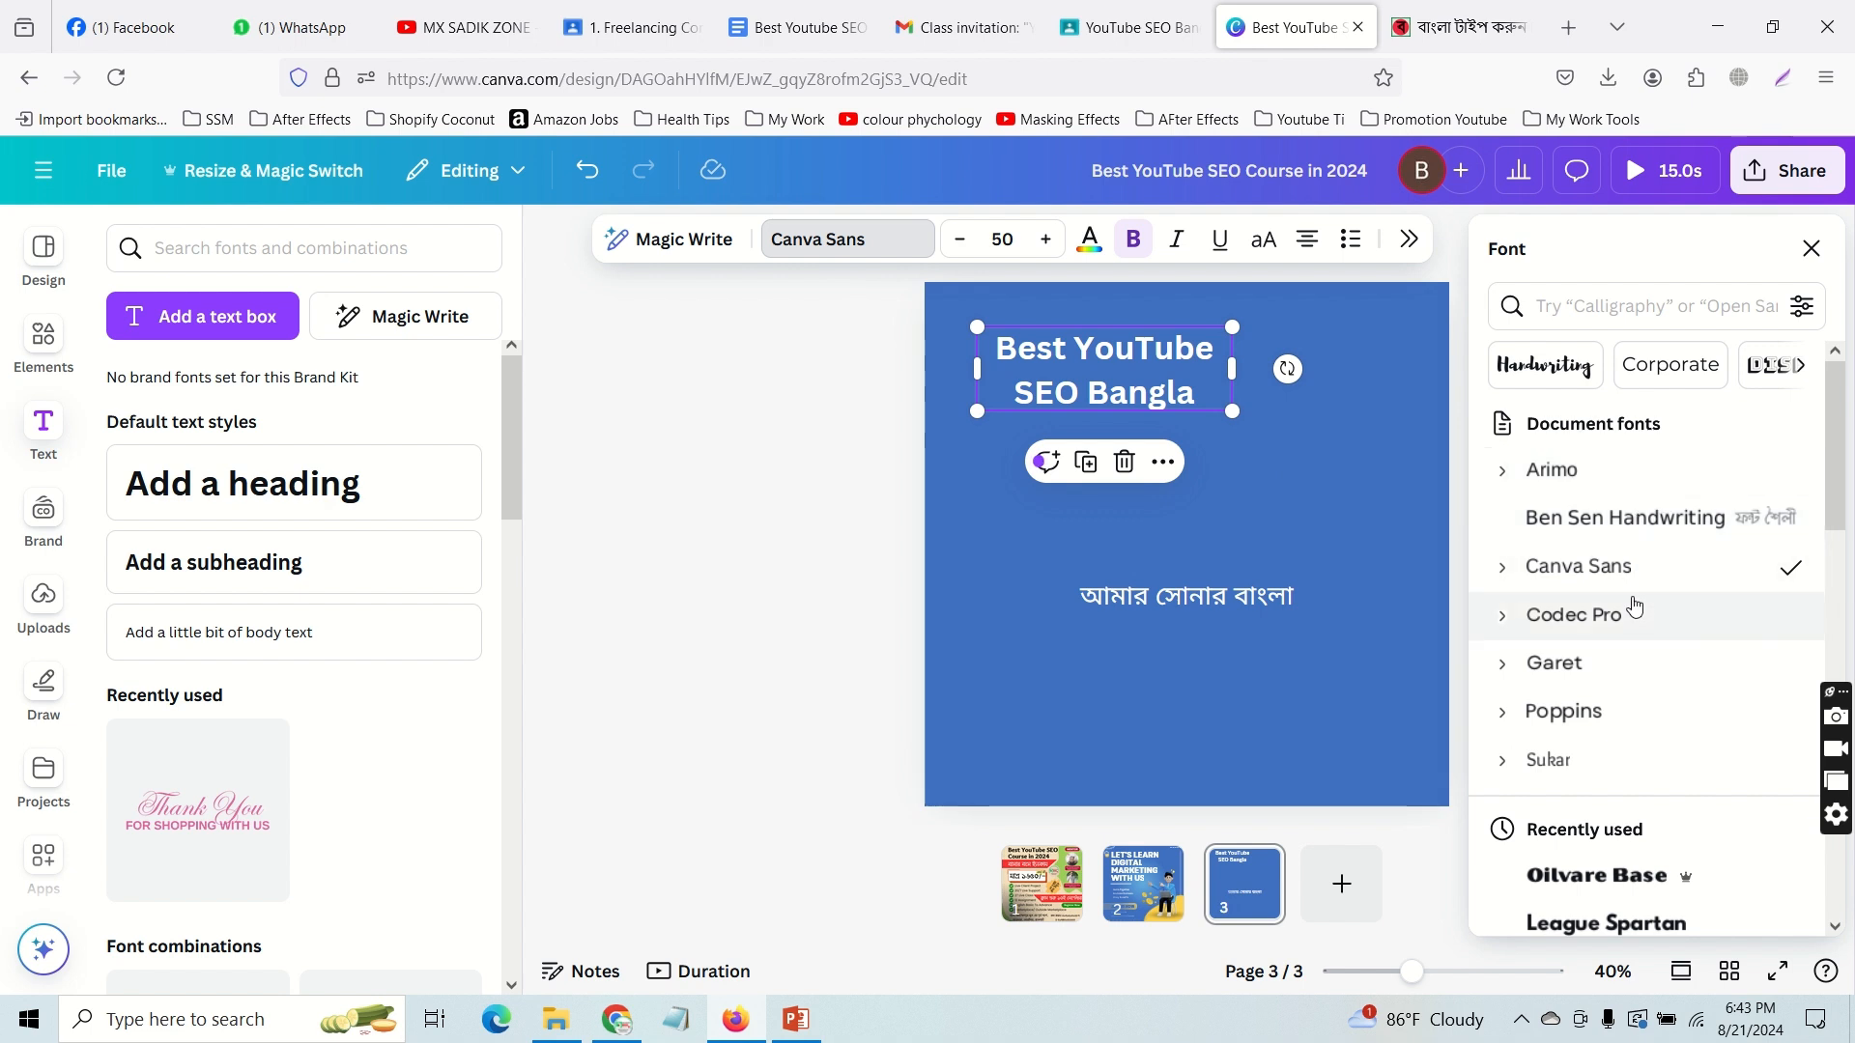
{"action": "left_click", "coordinate": [1624, 474]}
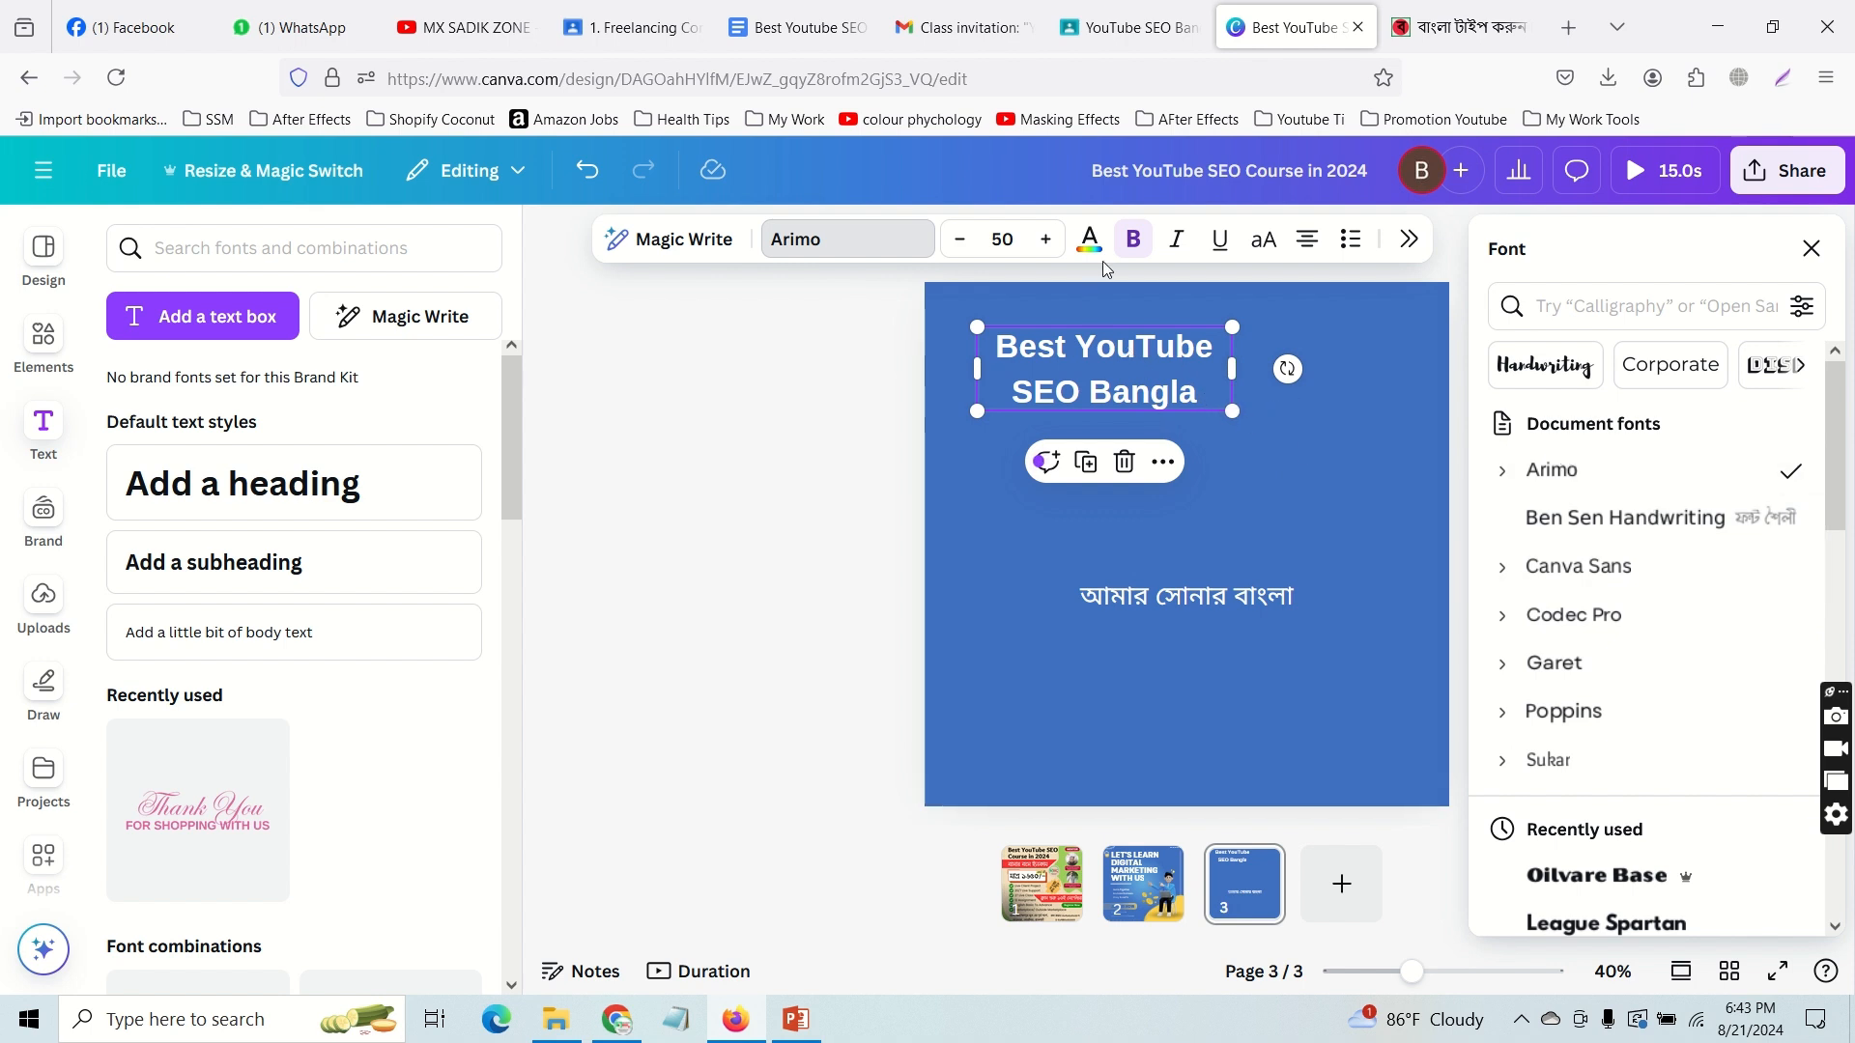
{"action": "left_click", "coordinate": [1306, 239]}
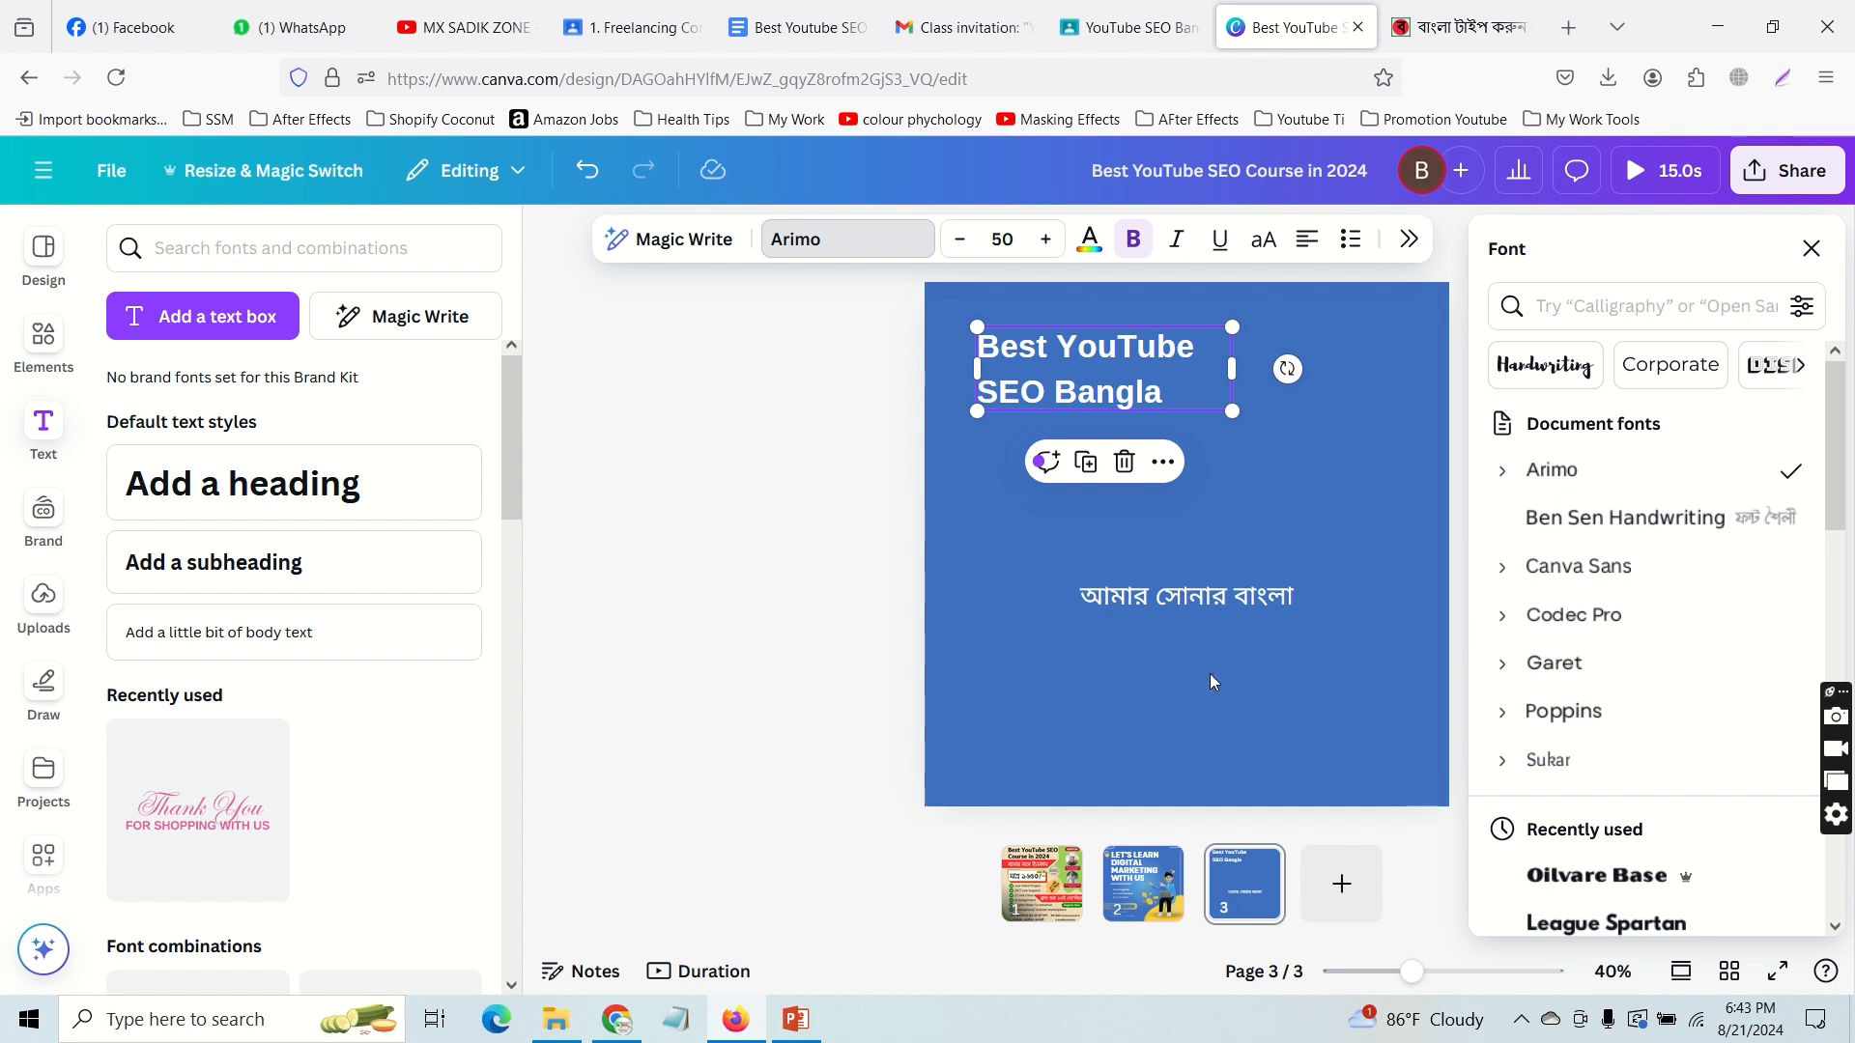
Step: Change the background colour of page 3 to the light beige from the document colours
{"action": "left_click", "coordinate": [977, 623]}
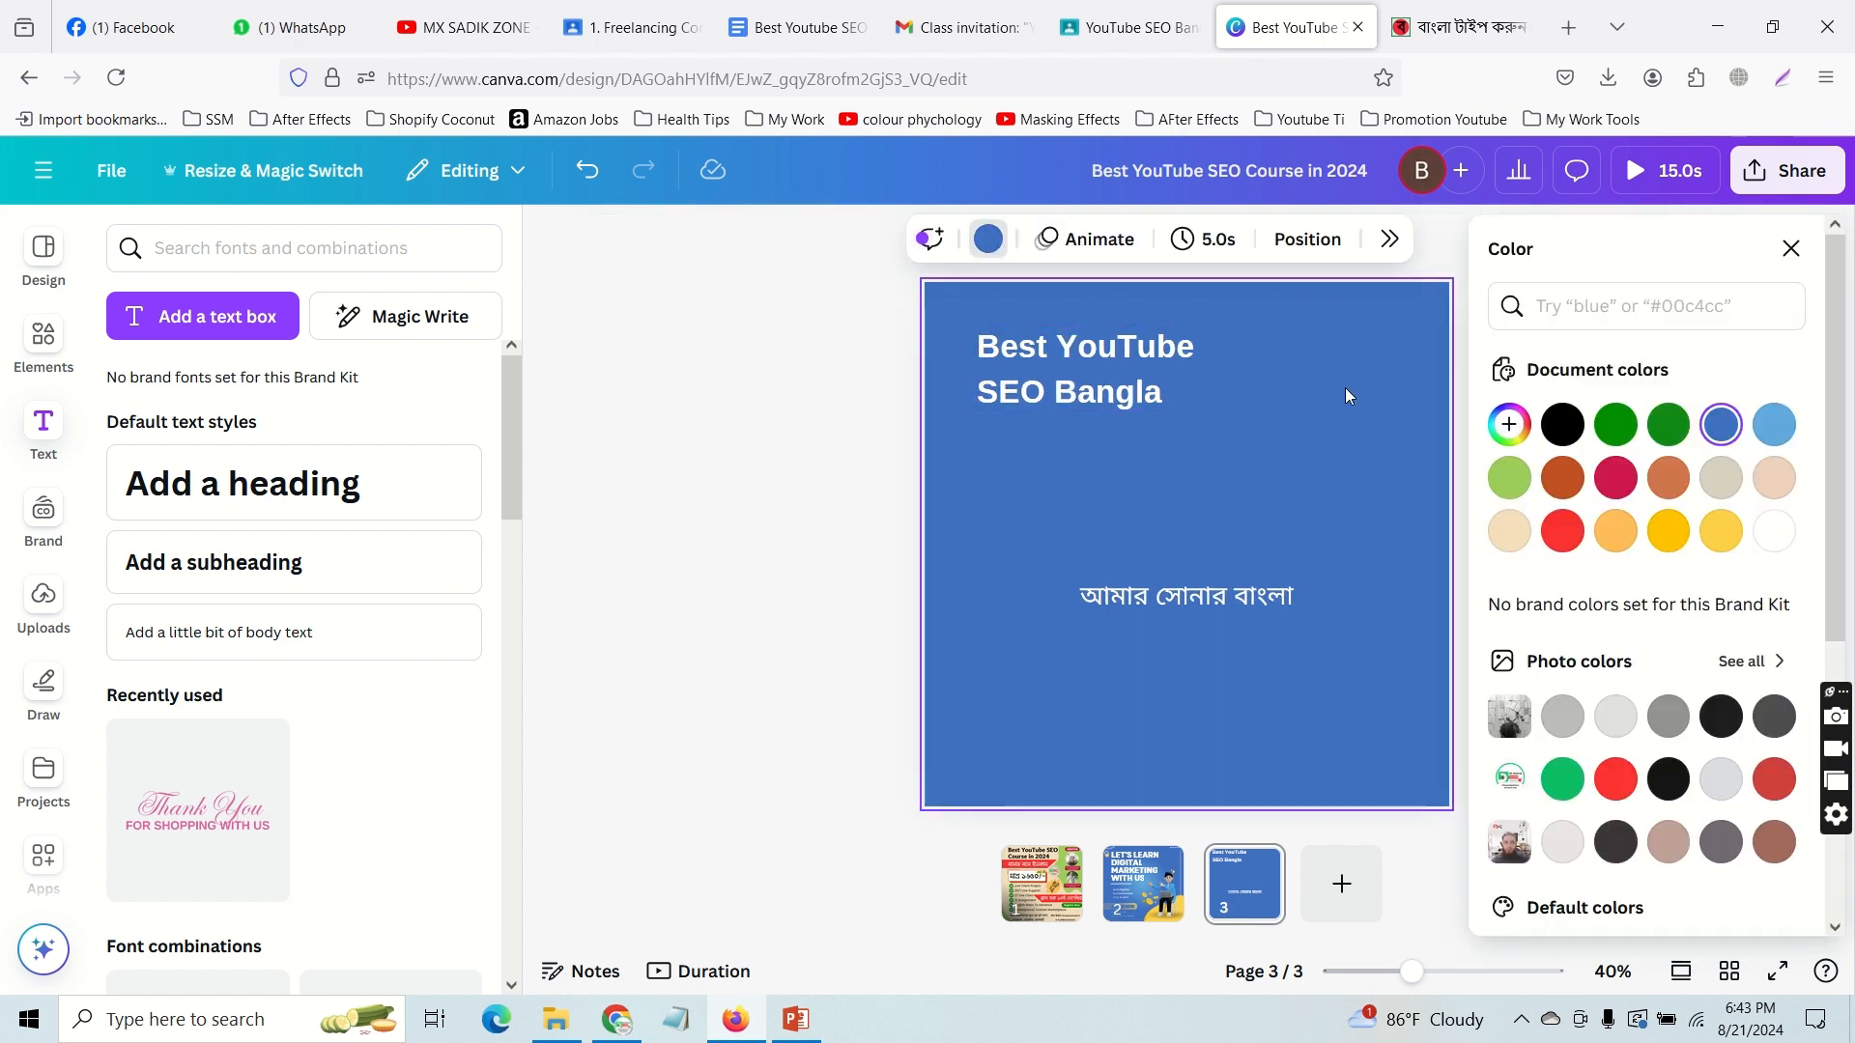
{"action": "left_click", "coordinate": [1509, 530]}
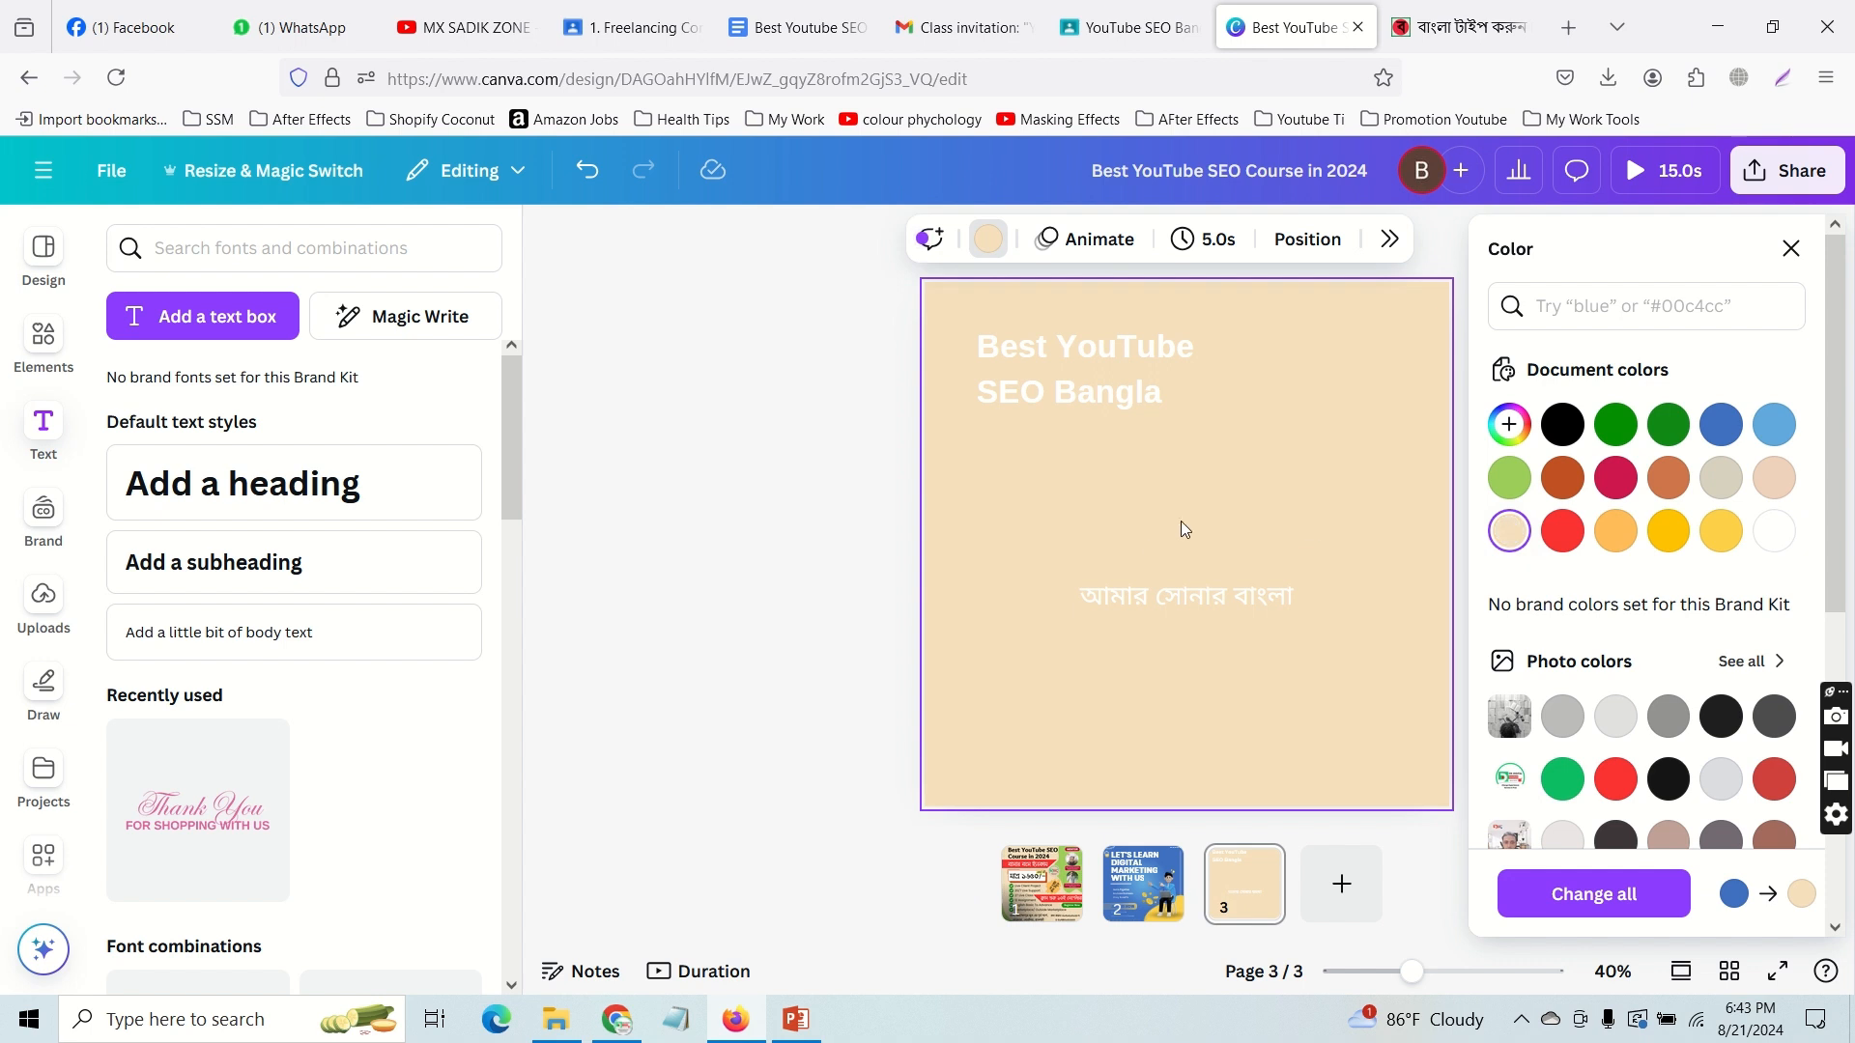
Step: Change the colour of the page 3 heading "Best YouTube SEO Bangla" to black (#000000)
{"action": "left_click", "coordinate": [1106, 392]}
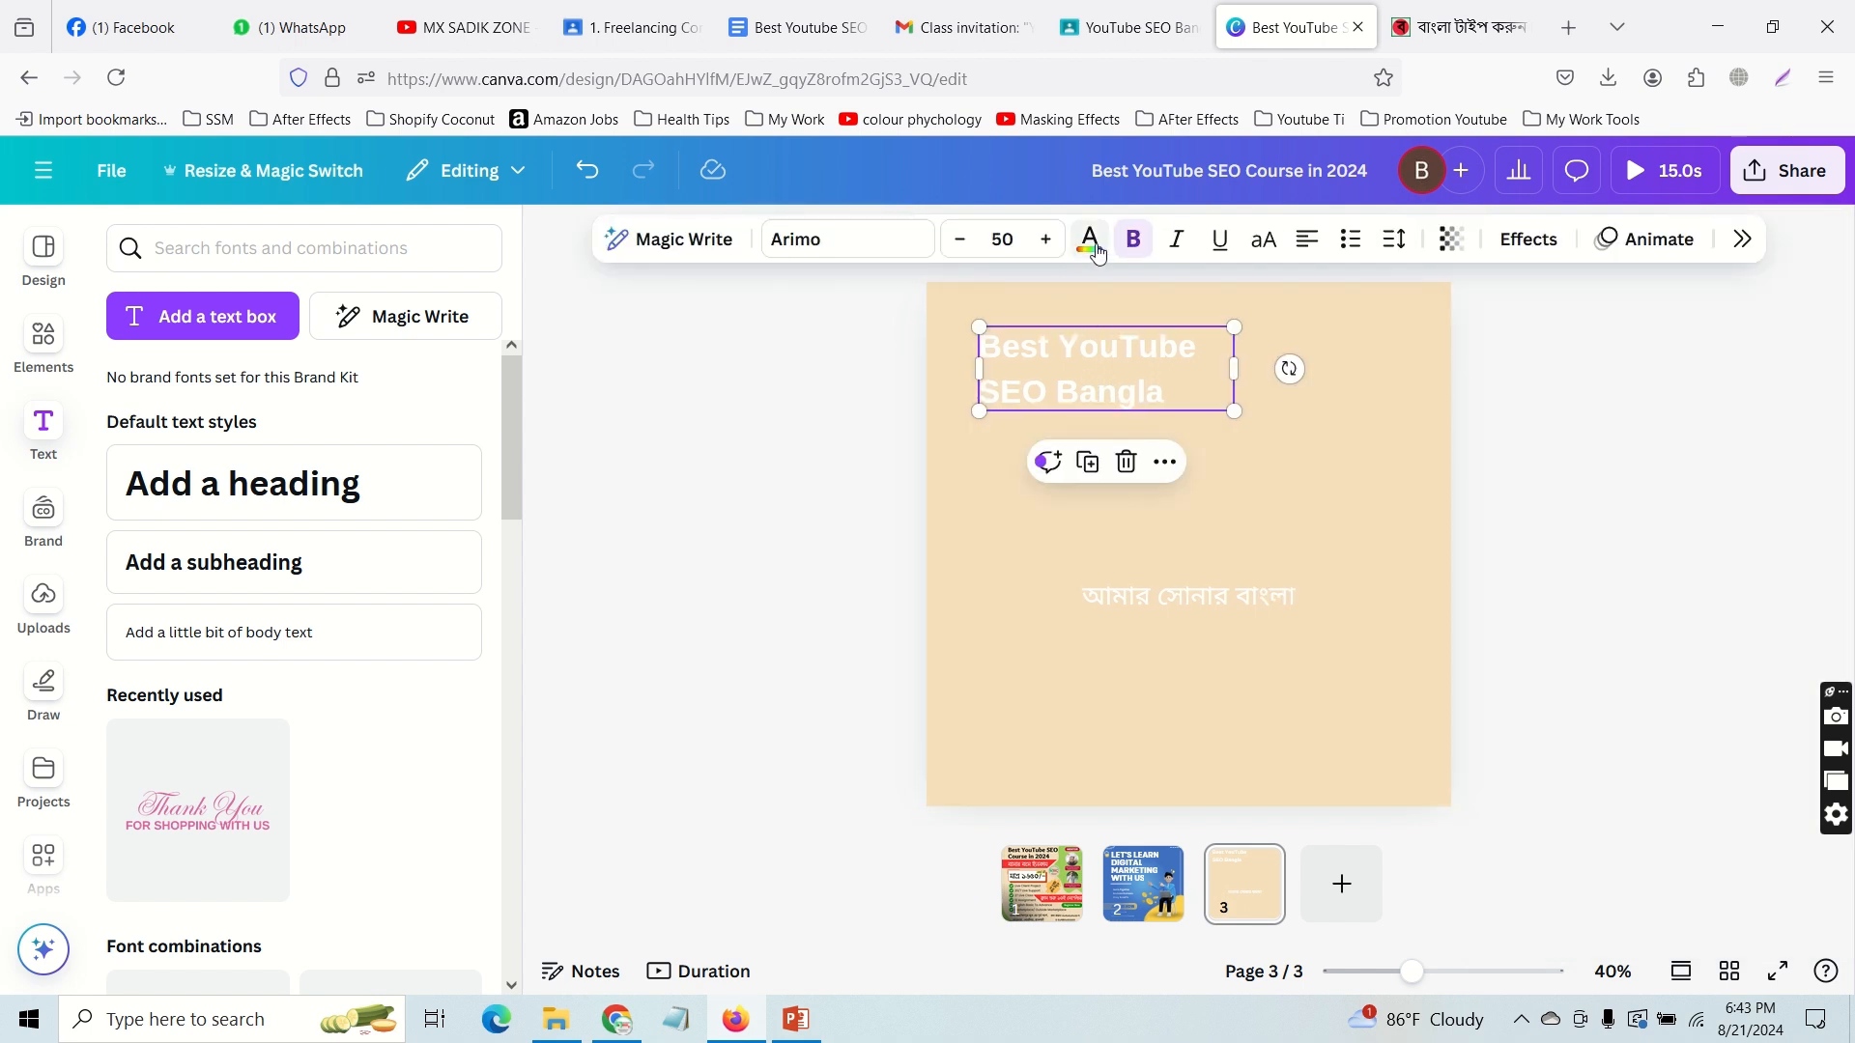
{"action": "left_click", "coordinate": [1087, 248]}
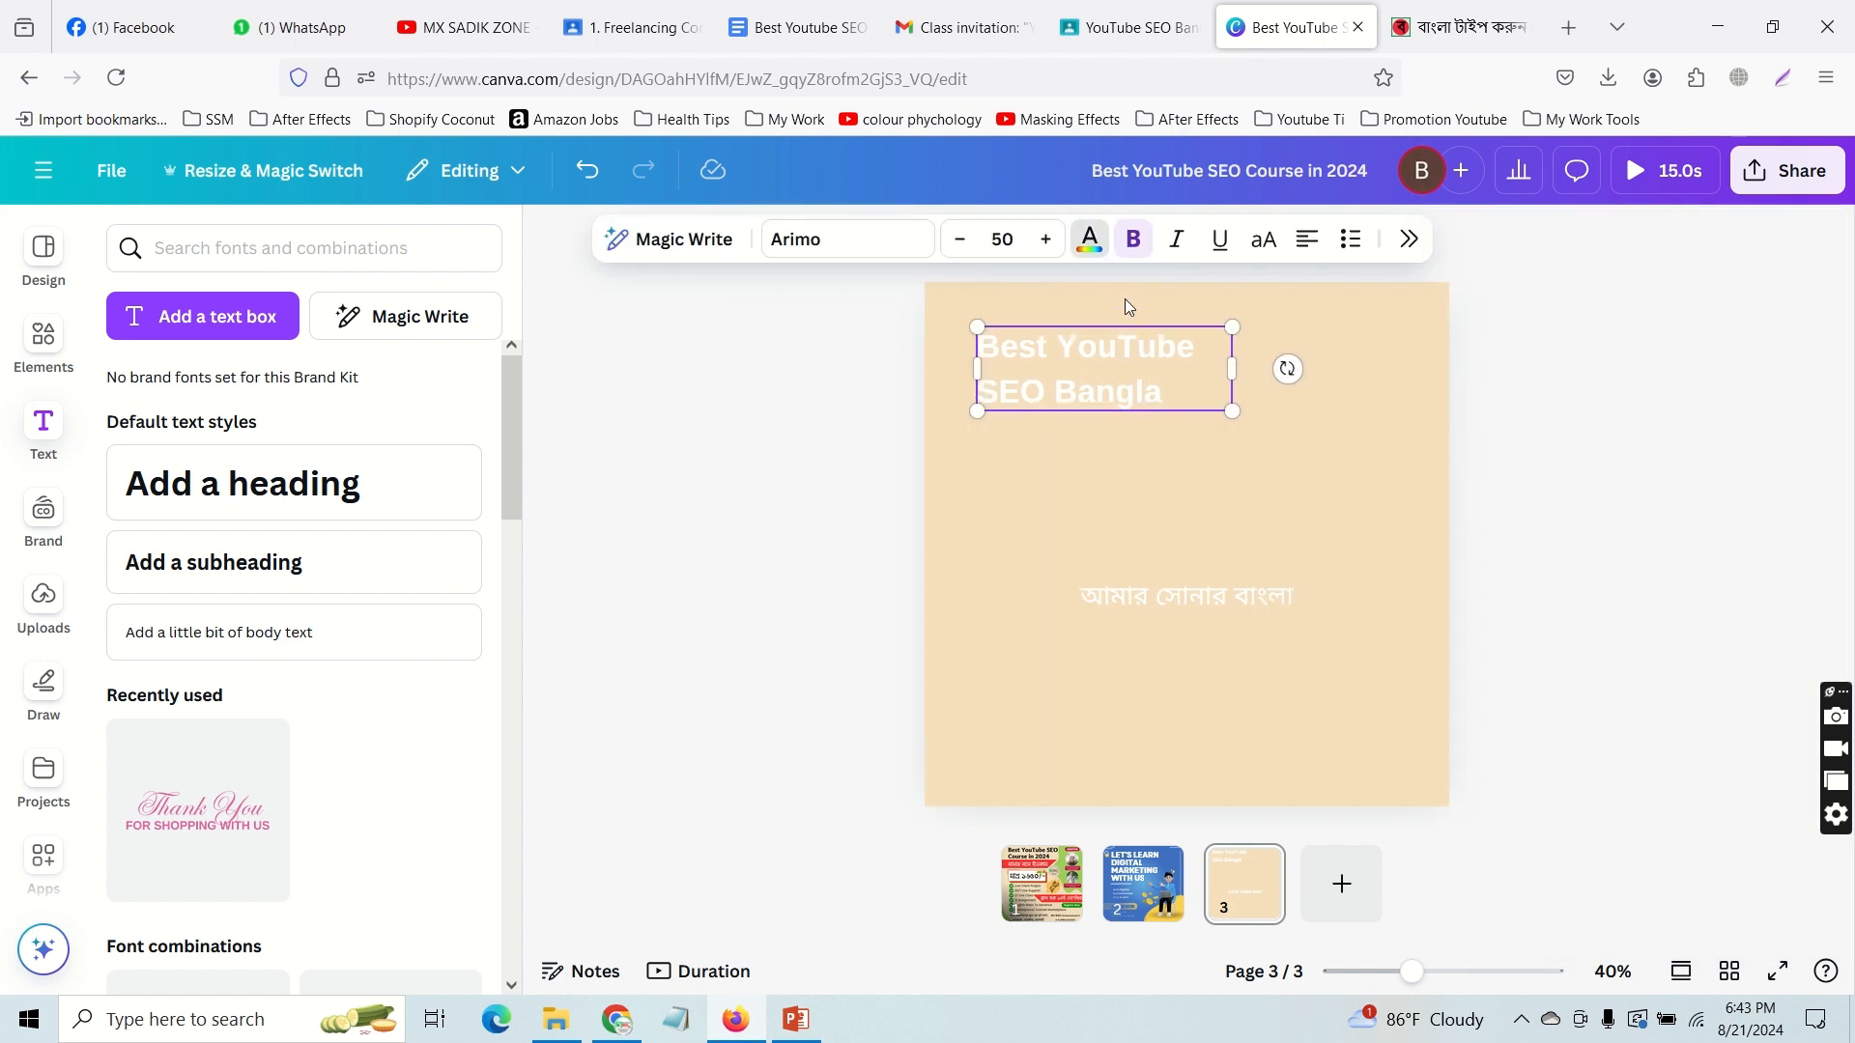
{"action": "left_click", "coordinate": [1562, 424]}
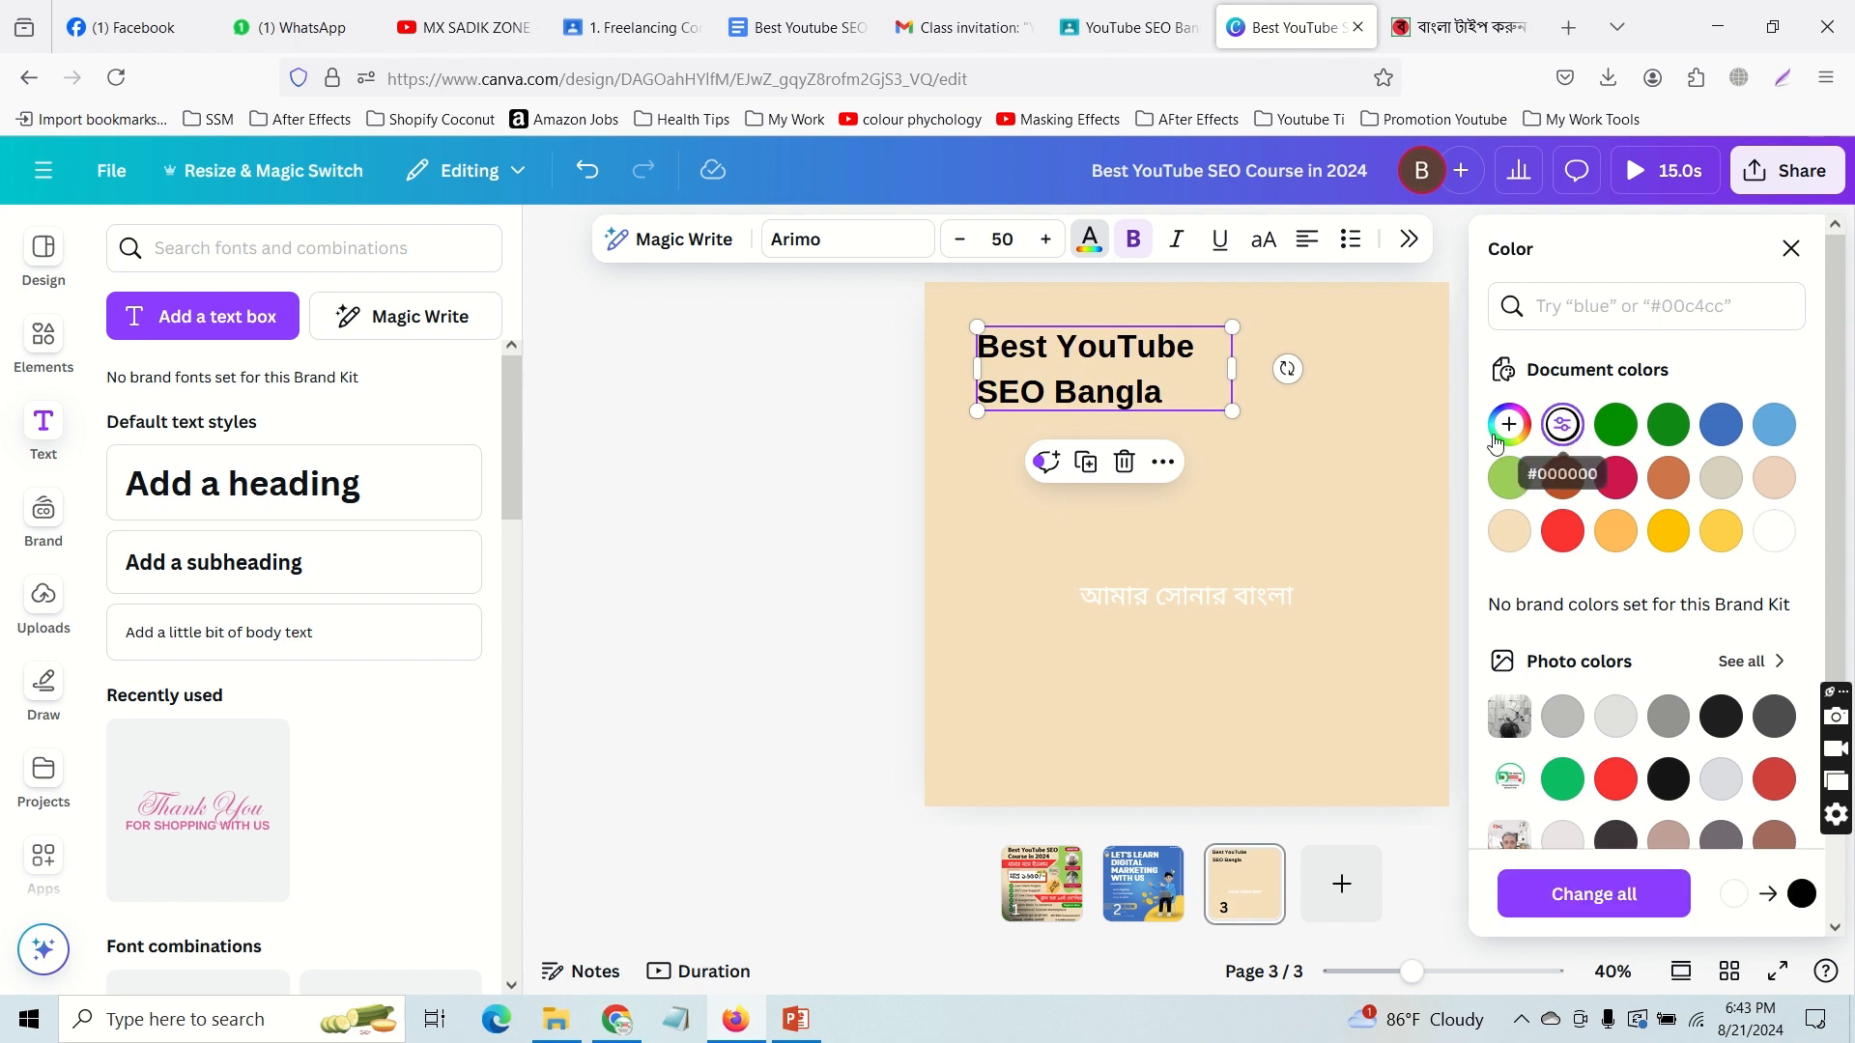
{"action": "left_click", "coordinate": [1357, 406]}
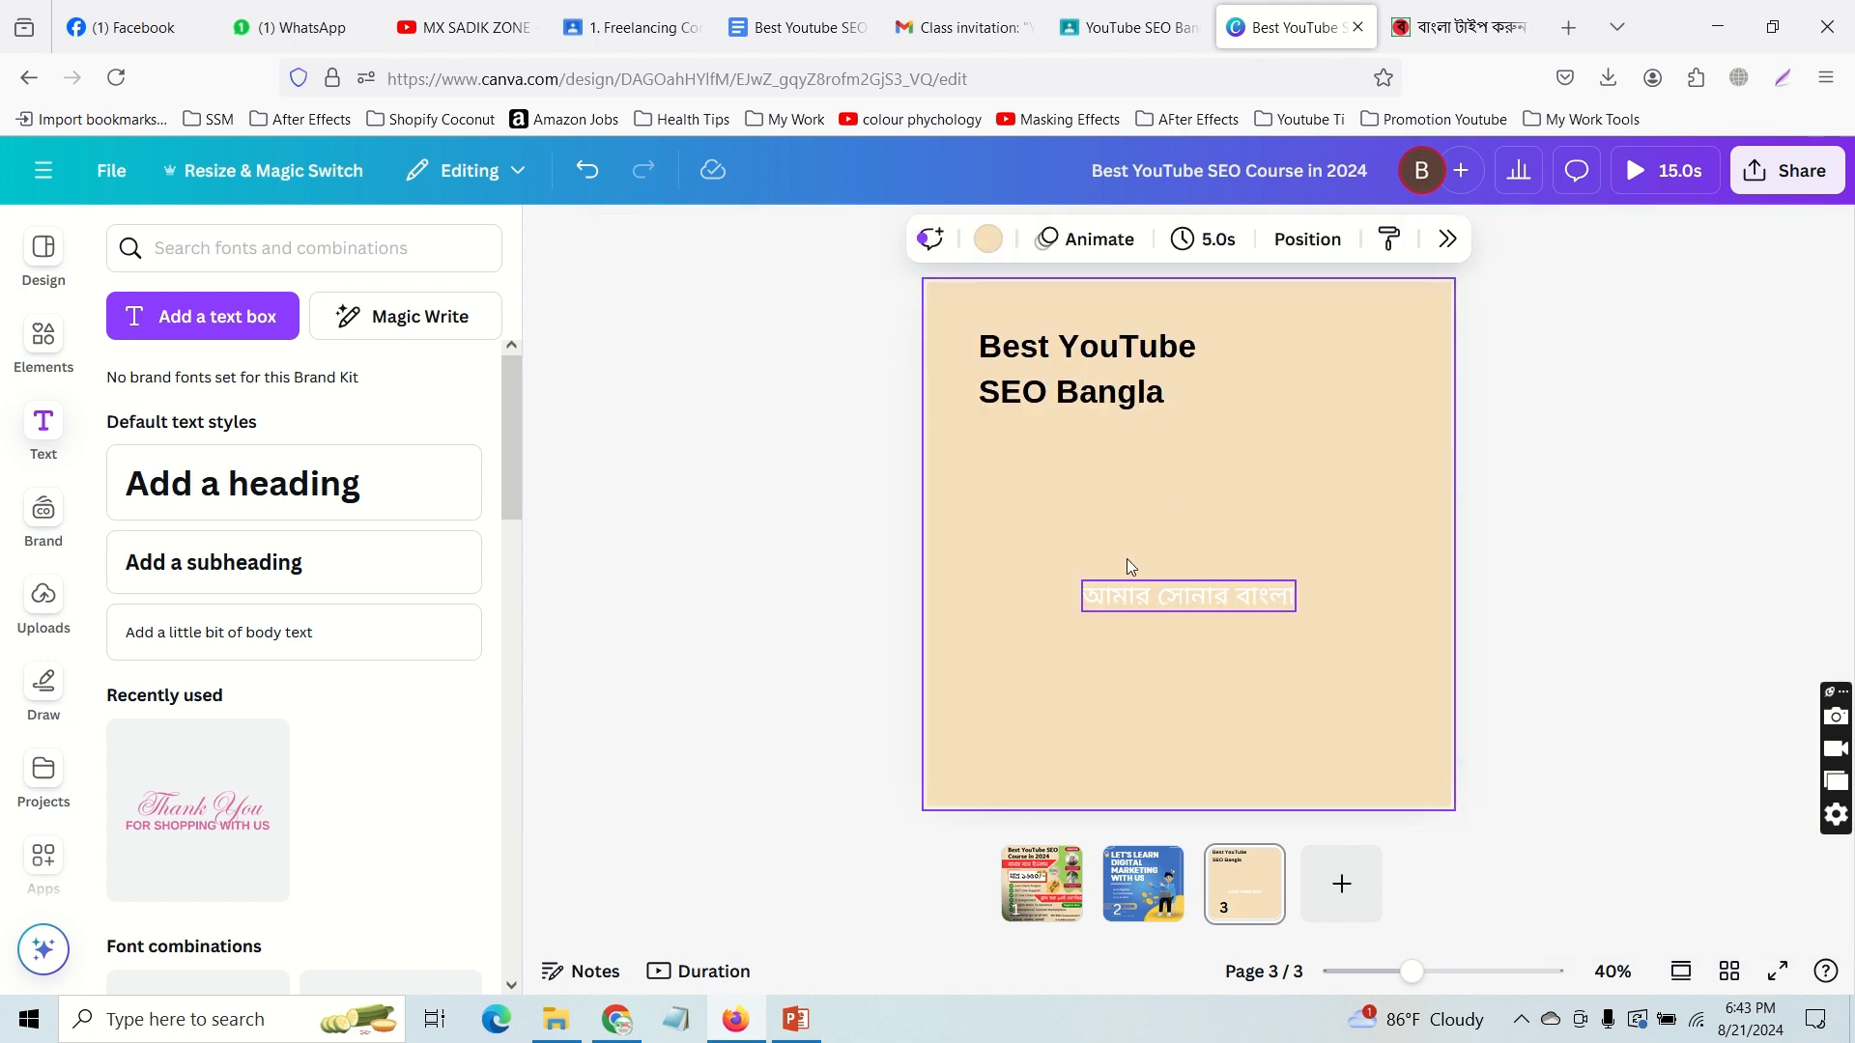
Step: Move the Bengali text directly below the heading, aligned with its left edge, and colour it black
{"action": "left_click_drag", "start_coordinate": [1180, 611], "coordinate": [1081, 460]}
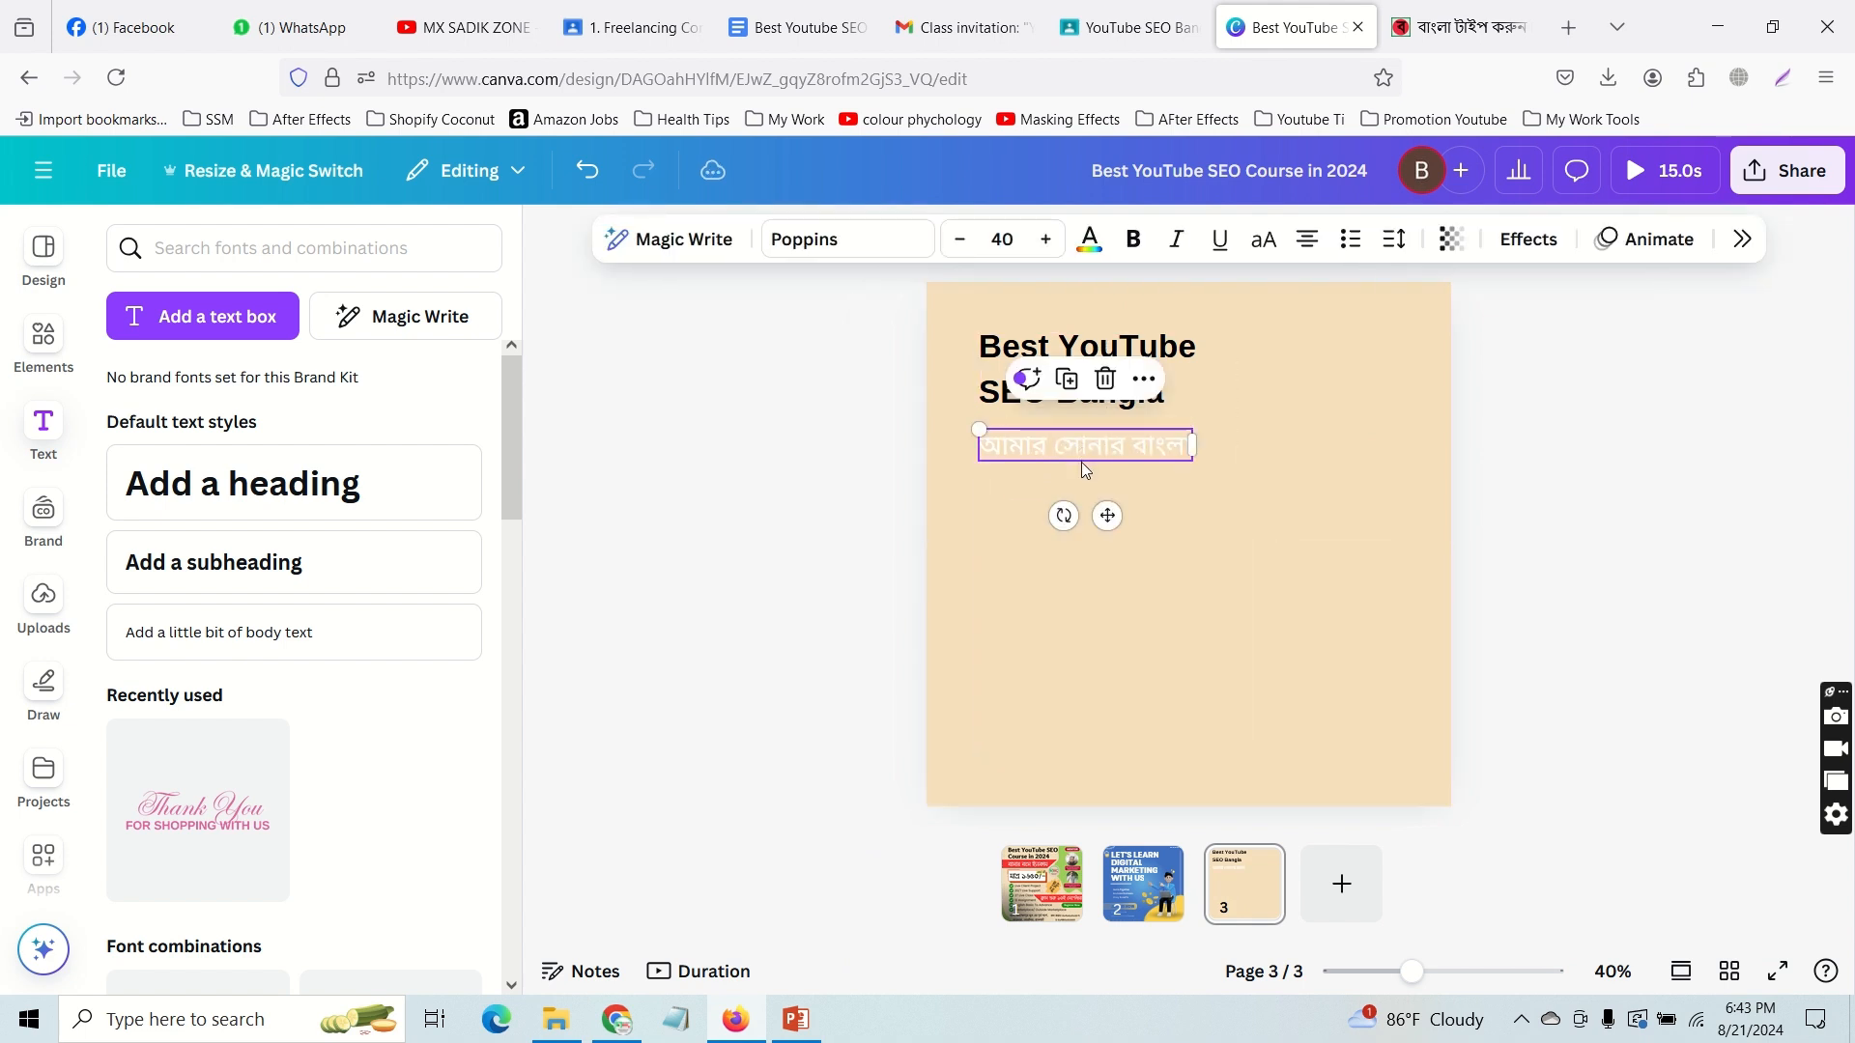
{"action": "left_click", "coordinate": [1086, 241]}
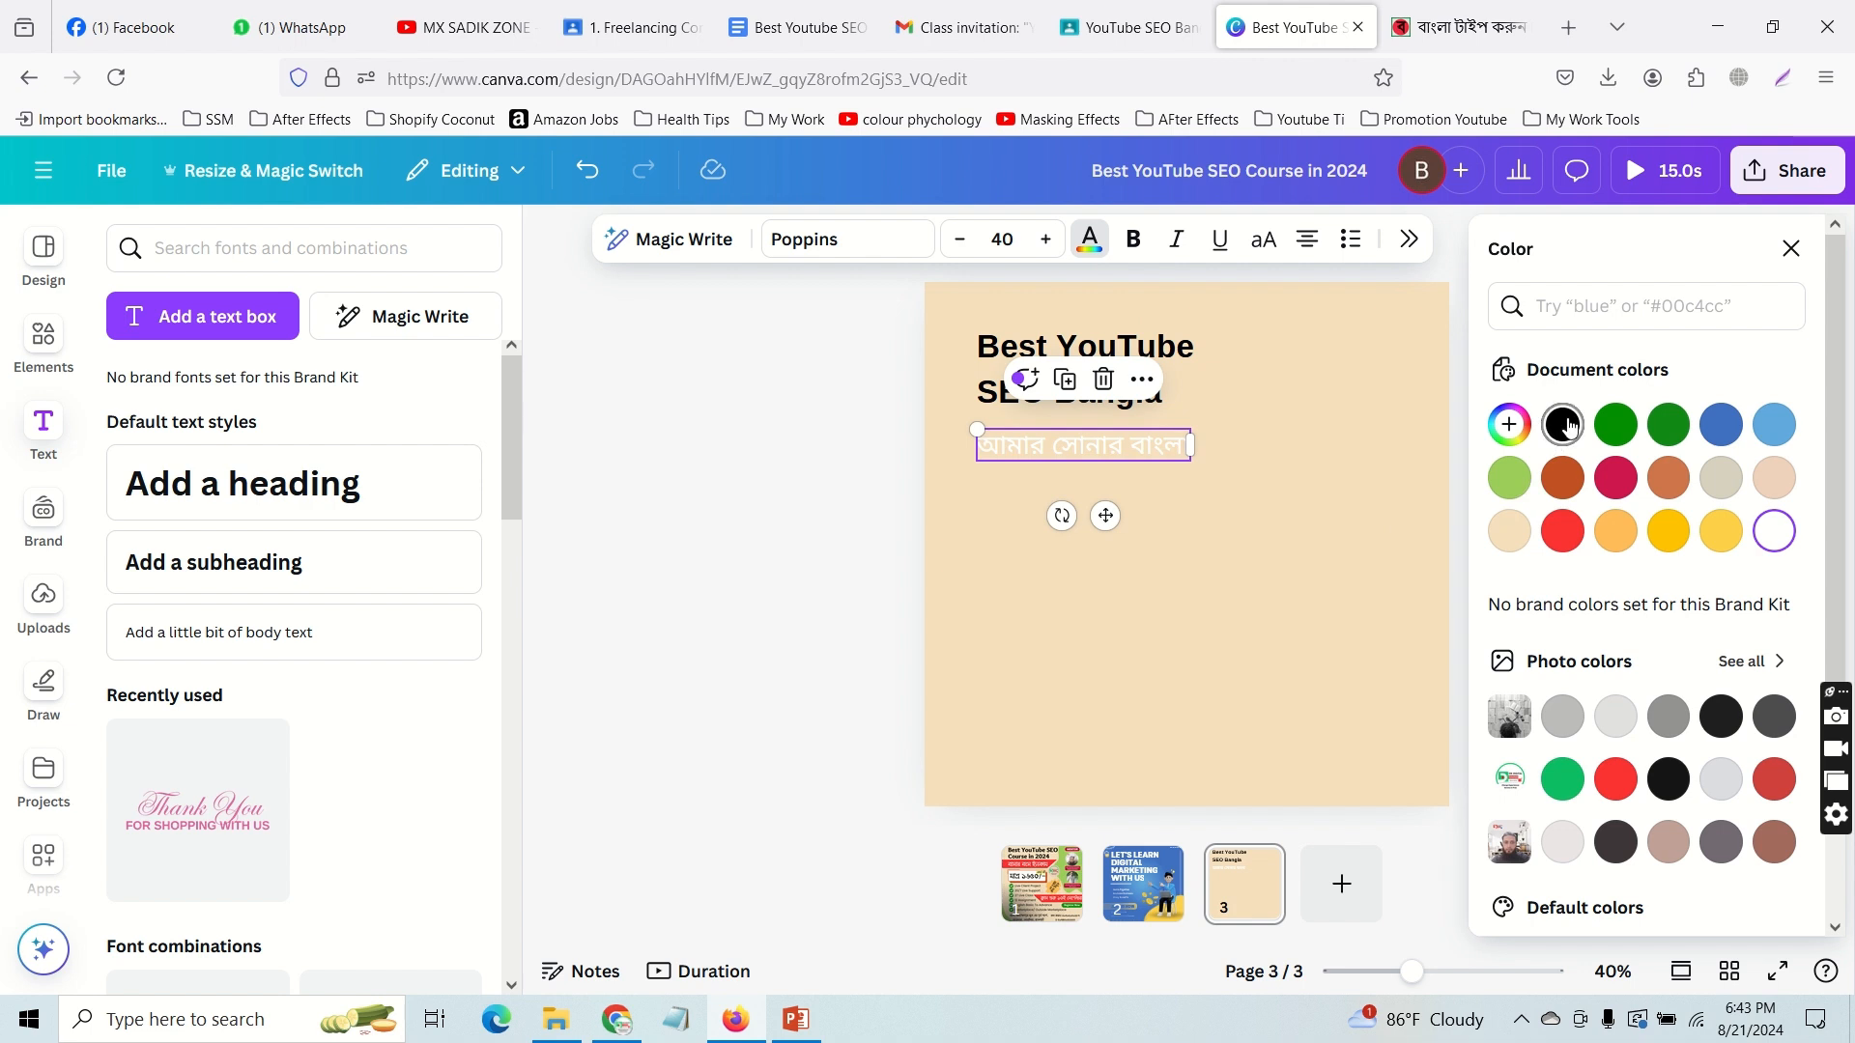
{"action": "left_click", "coordinate": [1566, 425]}
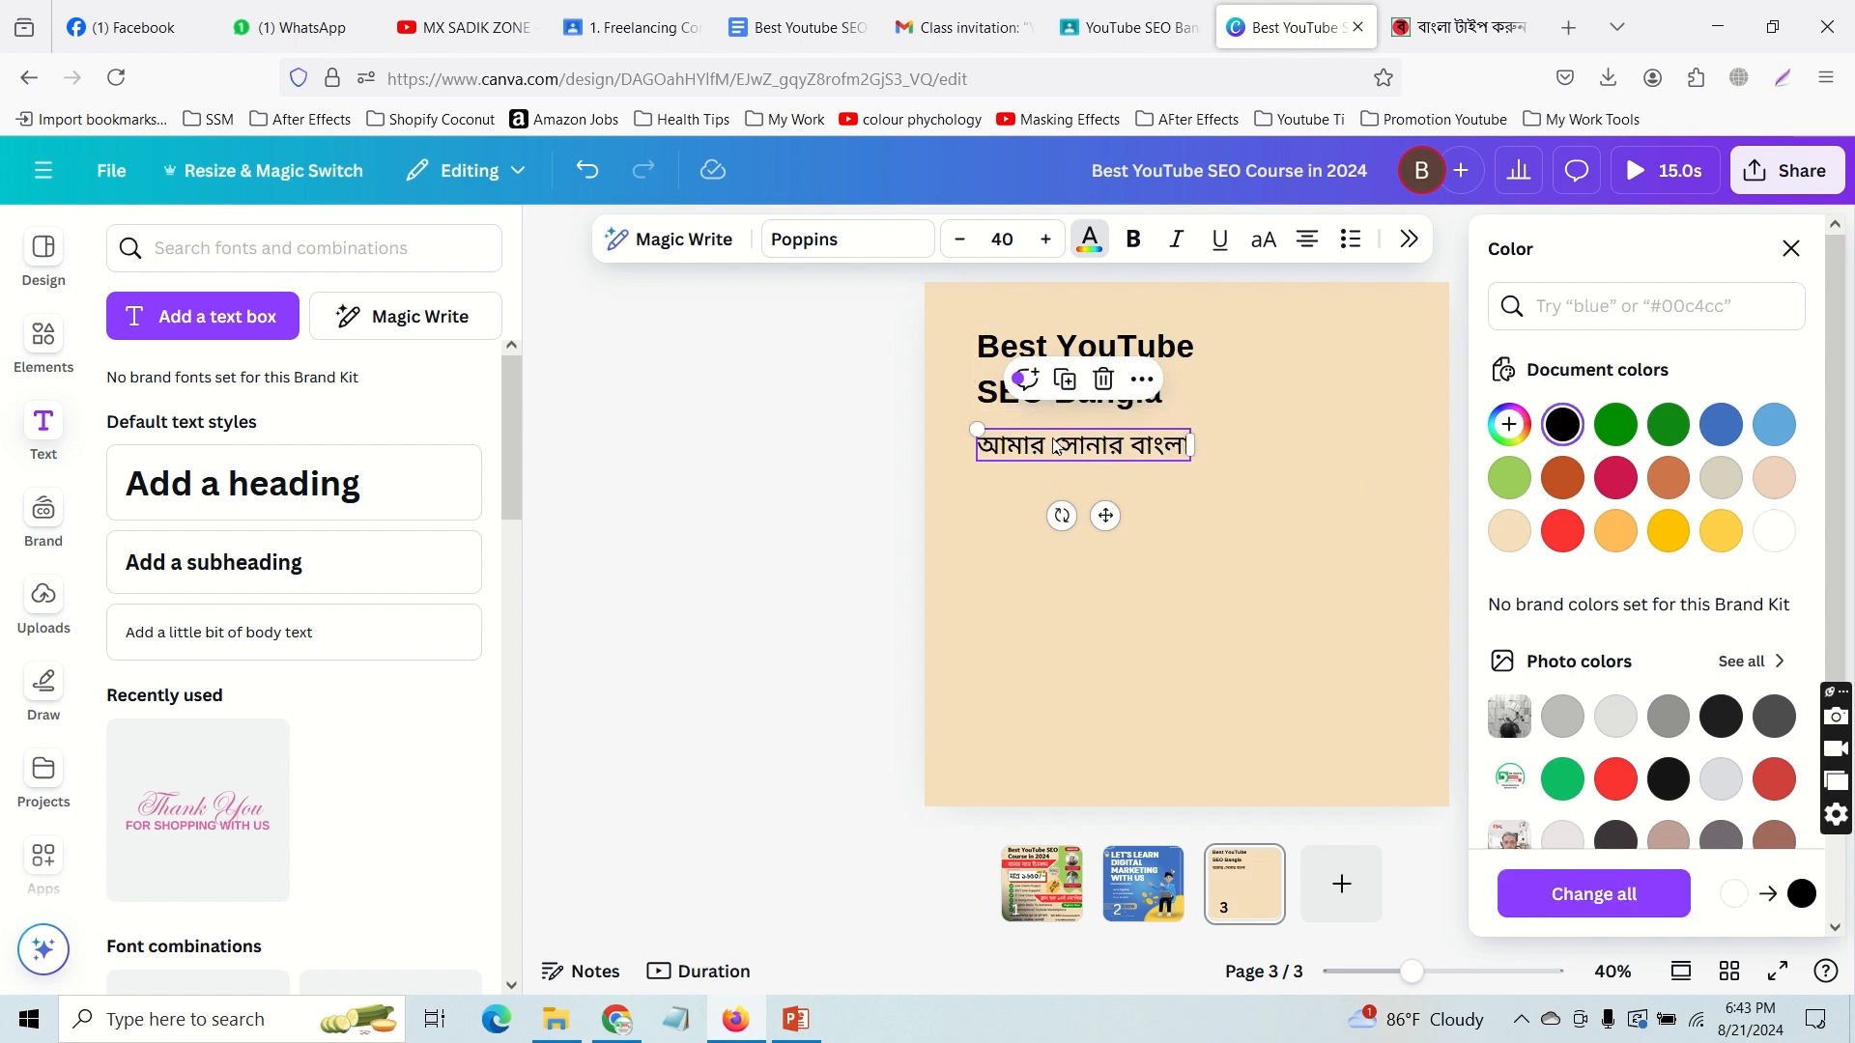
Step: Search the fonts for "bangla" and apply Ekushey Bangla to the Bengali text
{"action": "left_click", "coordinate": [885, 253]}
{"action": "left_click", "coordinate": [1643, 306]}
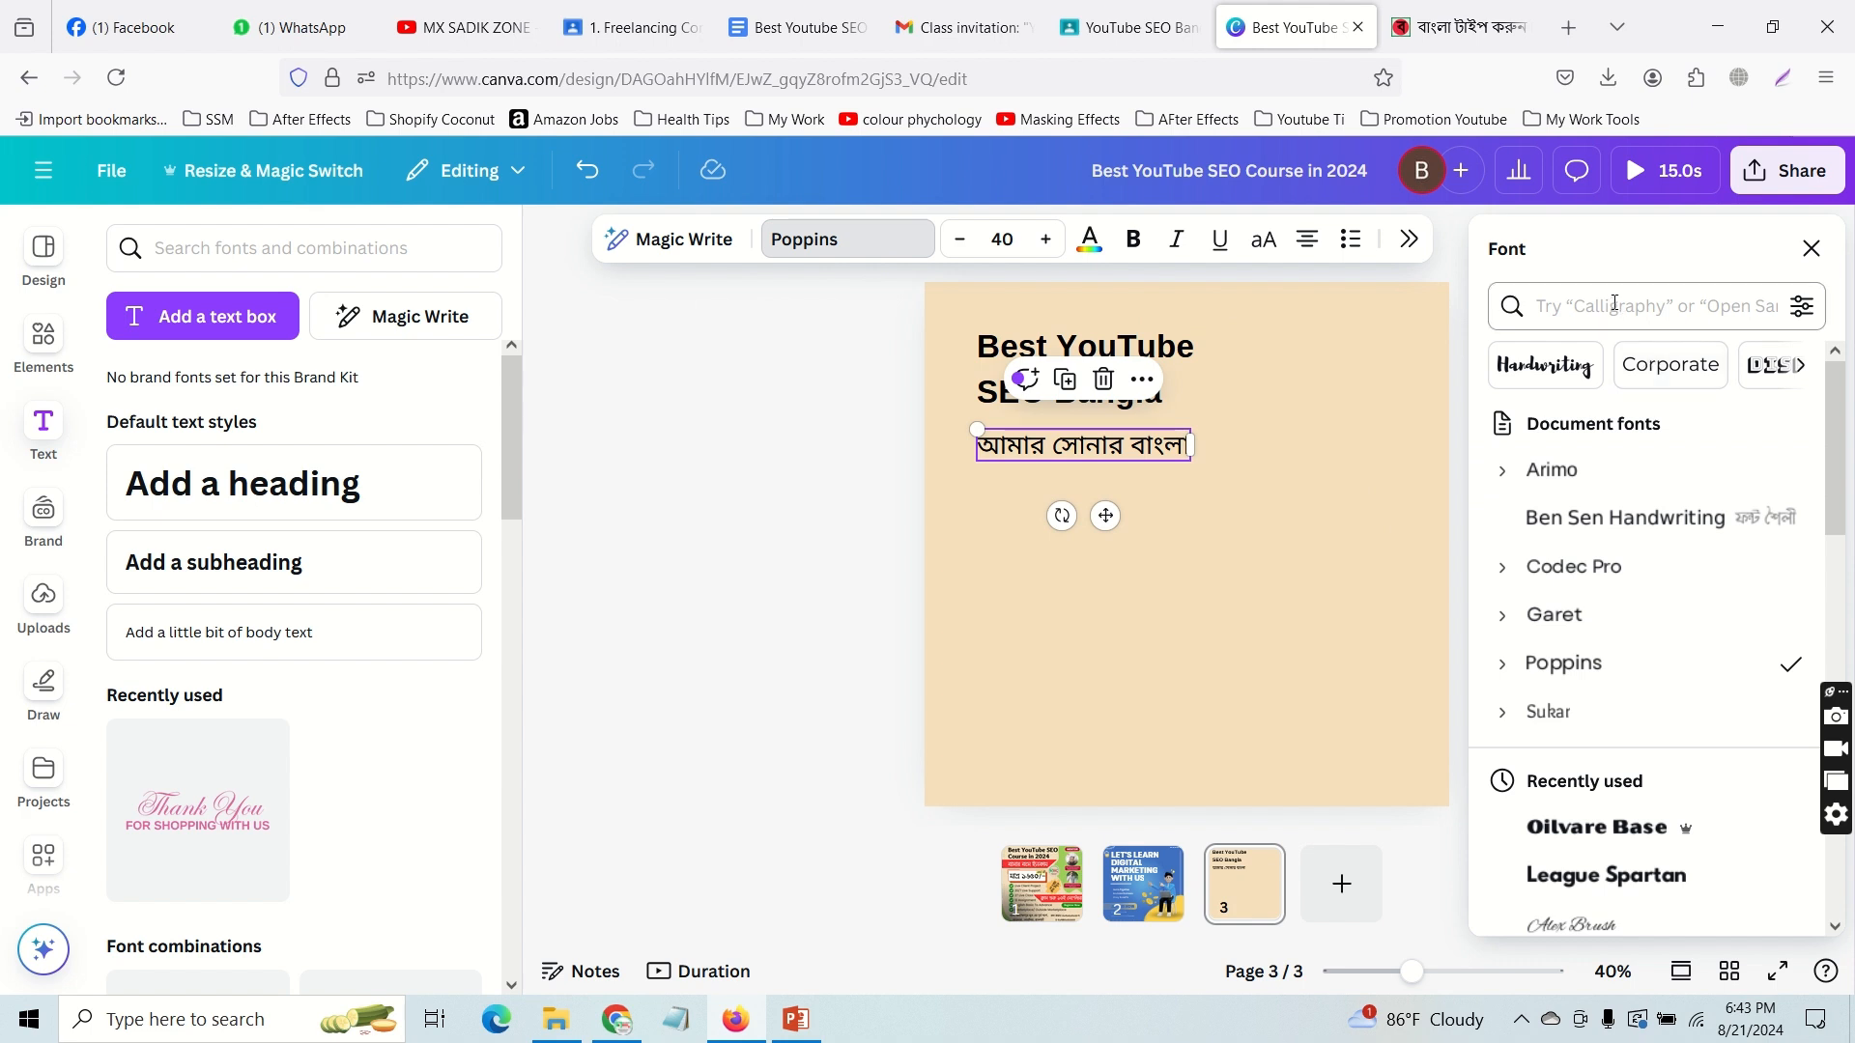
{"action": "type", "text": "bangla"}
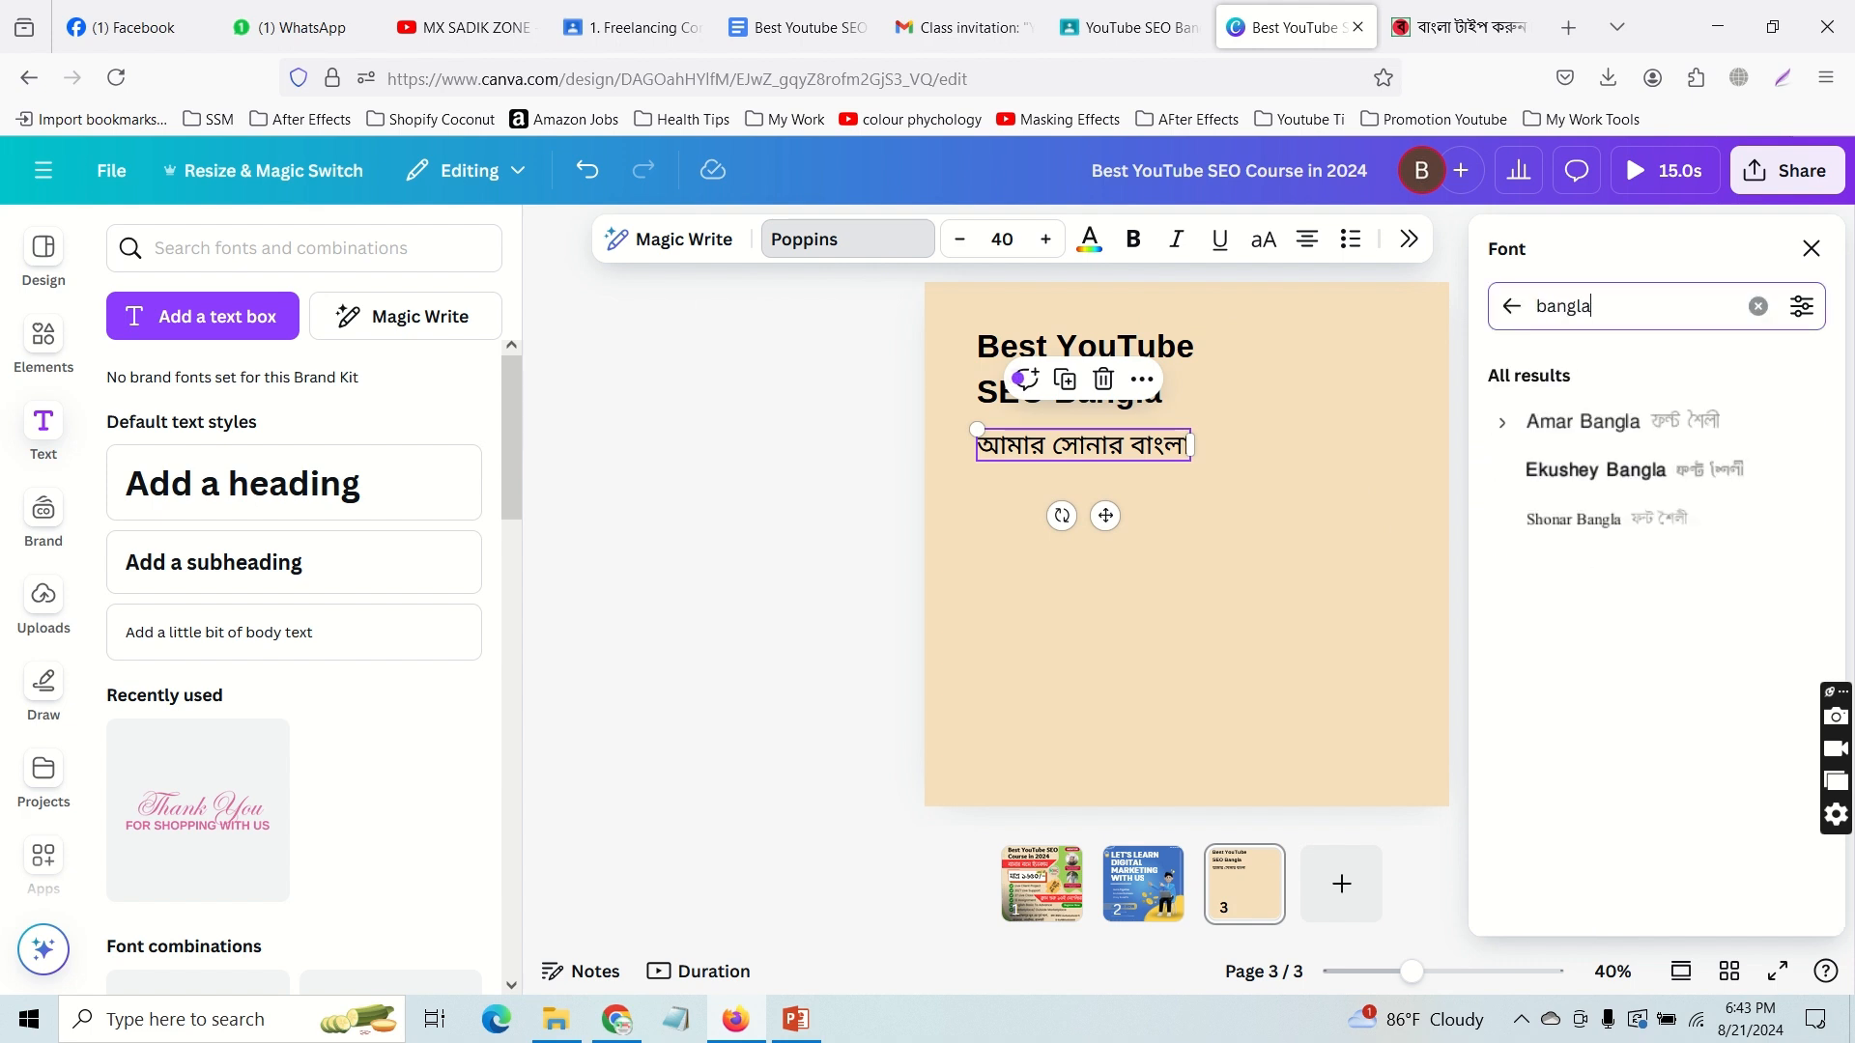
{"action": "left_click", "coordinate": [1679, 472]}
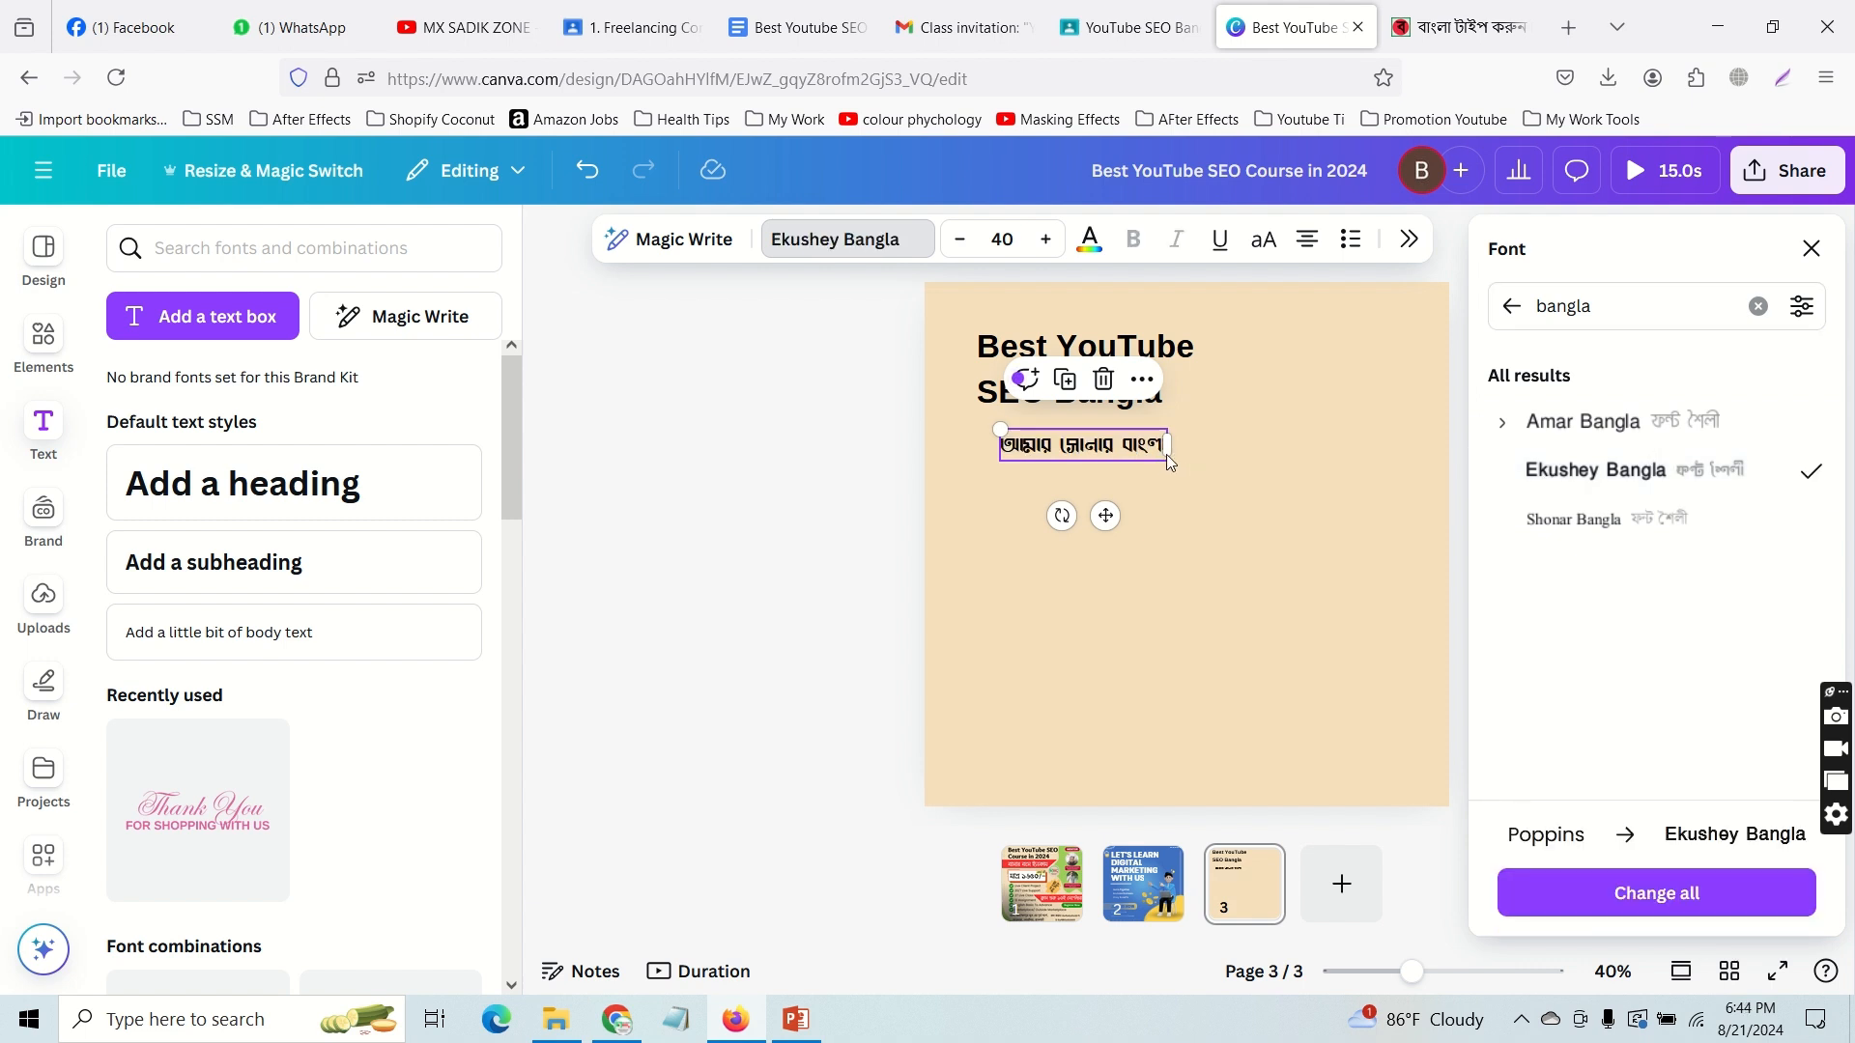
Step: Widen the Bengali text box and enlarge its font to about 59.1, keeping it on one line aligned with the heading's left edge
{"action": "left_click_drag", "start_coordinate": [1167, 447], "coordinate": [1231, 445]}
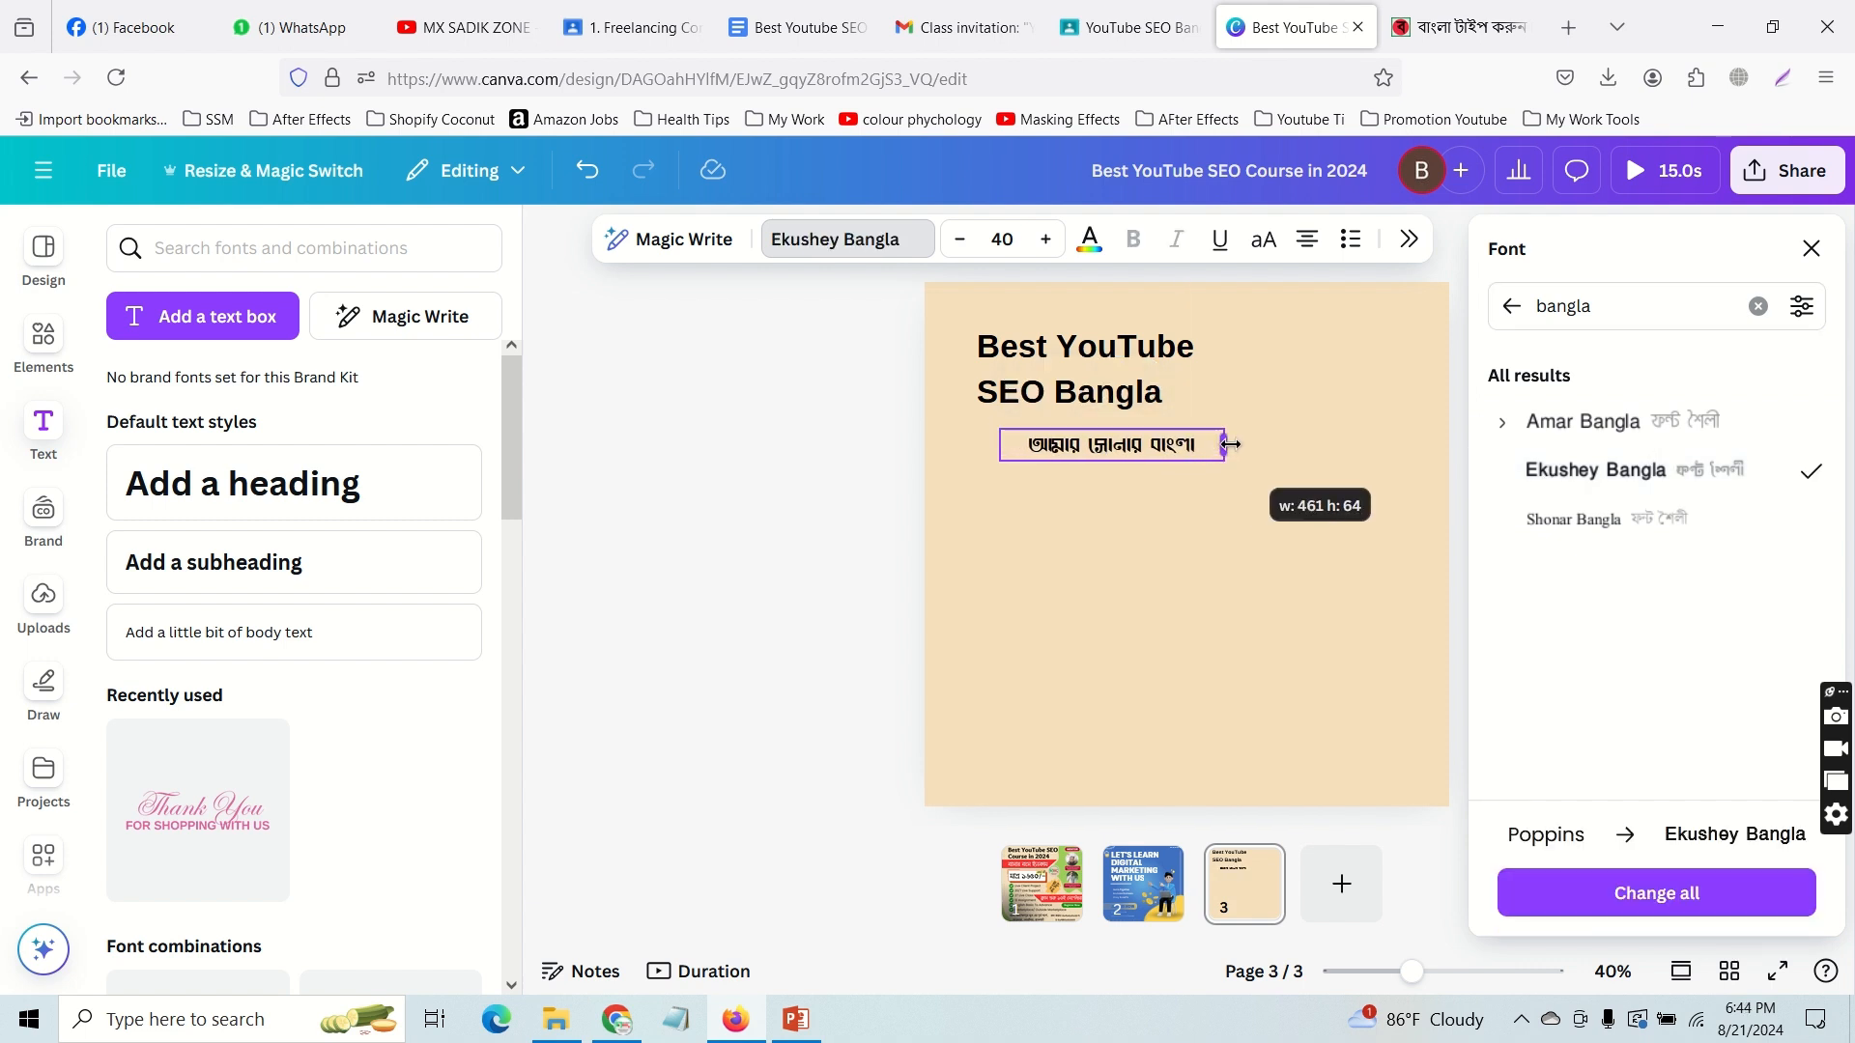
{"action": "left_click", "coordinate": [1044, 239]}
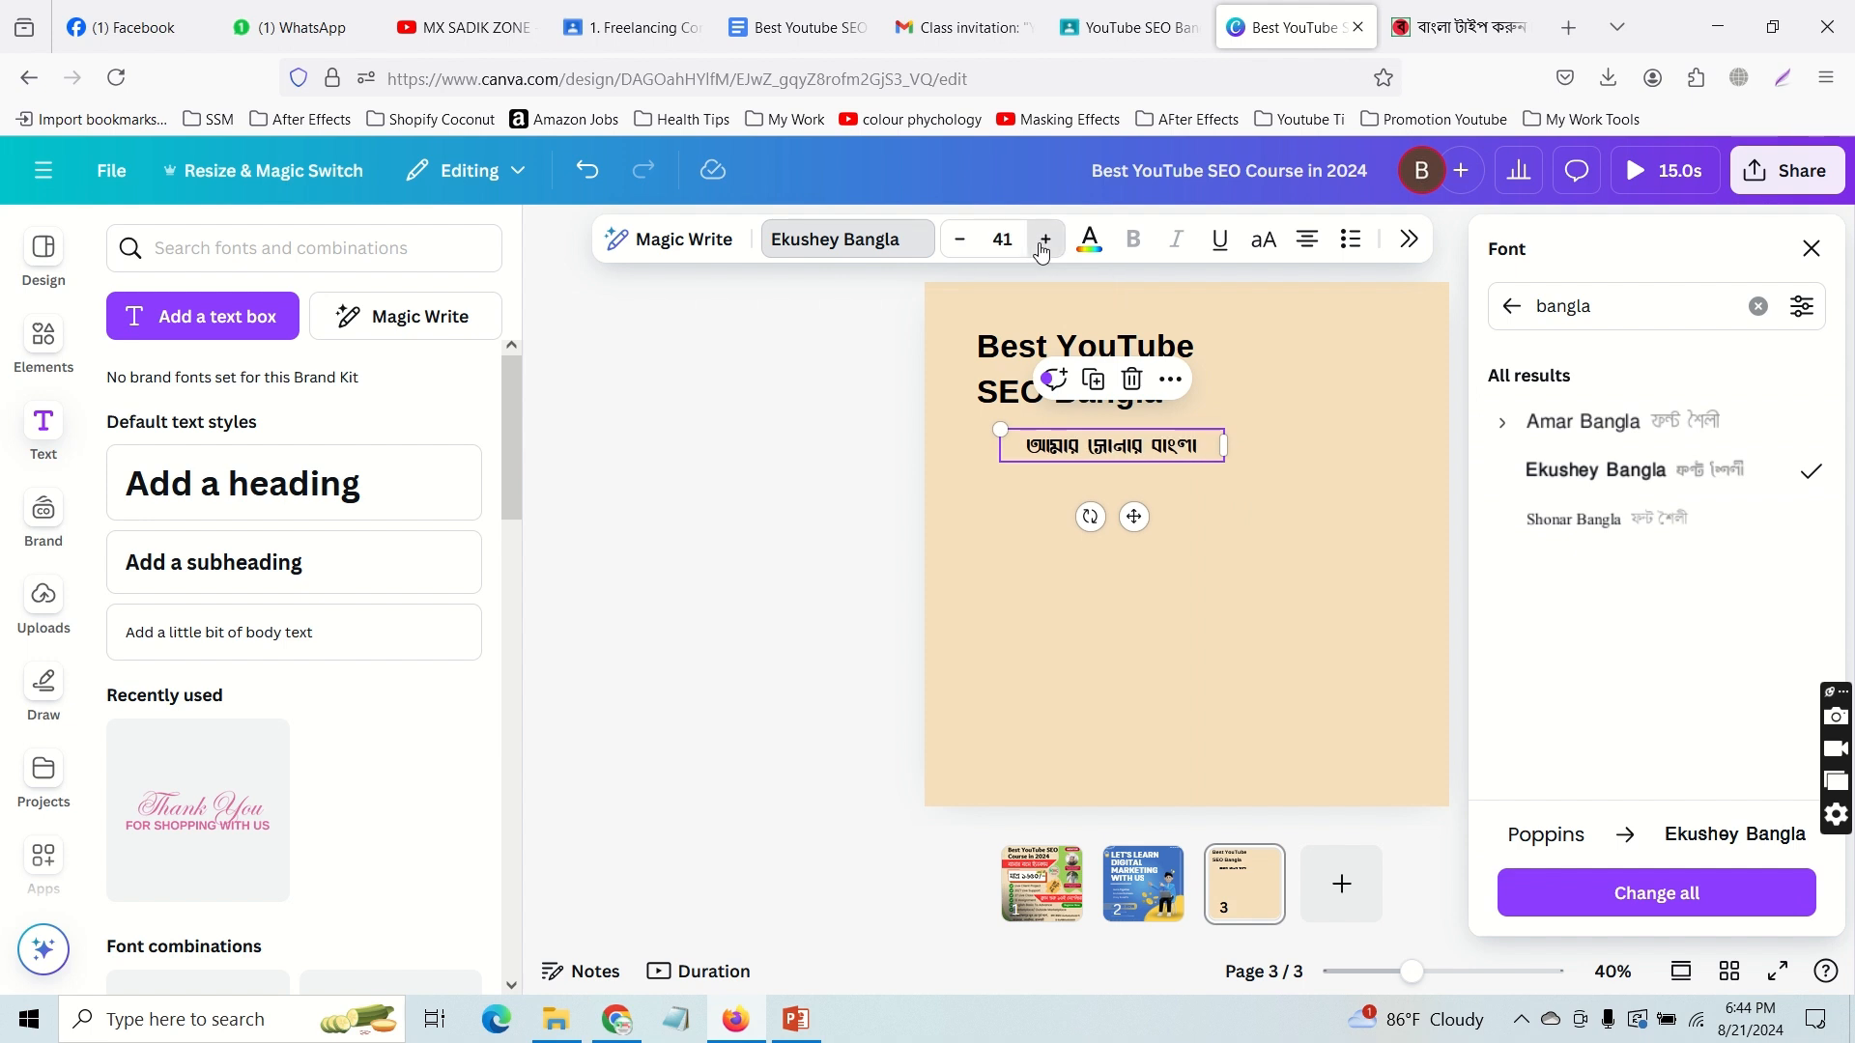
{"action": "left_click", "coordinate": [1044, 238]}
{"action": "left_click", "coordinate": [1044, 238]}
{"action": "left_click", "coordinate": [1044, 239]}
{"action": "left_click", "coordinate": [1044, 239]}
{"action": "left_click", "coordinate": [1044, 238]}
{"action": "left_click", "coordinate": [1044, 239]}
{"action": "left_click", "coordinate": [1044, 239]}
{"action": "left_click", "coordinate": [1044, 239]}
{"action": "left_click", "coordinate": [1045, 238]}
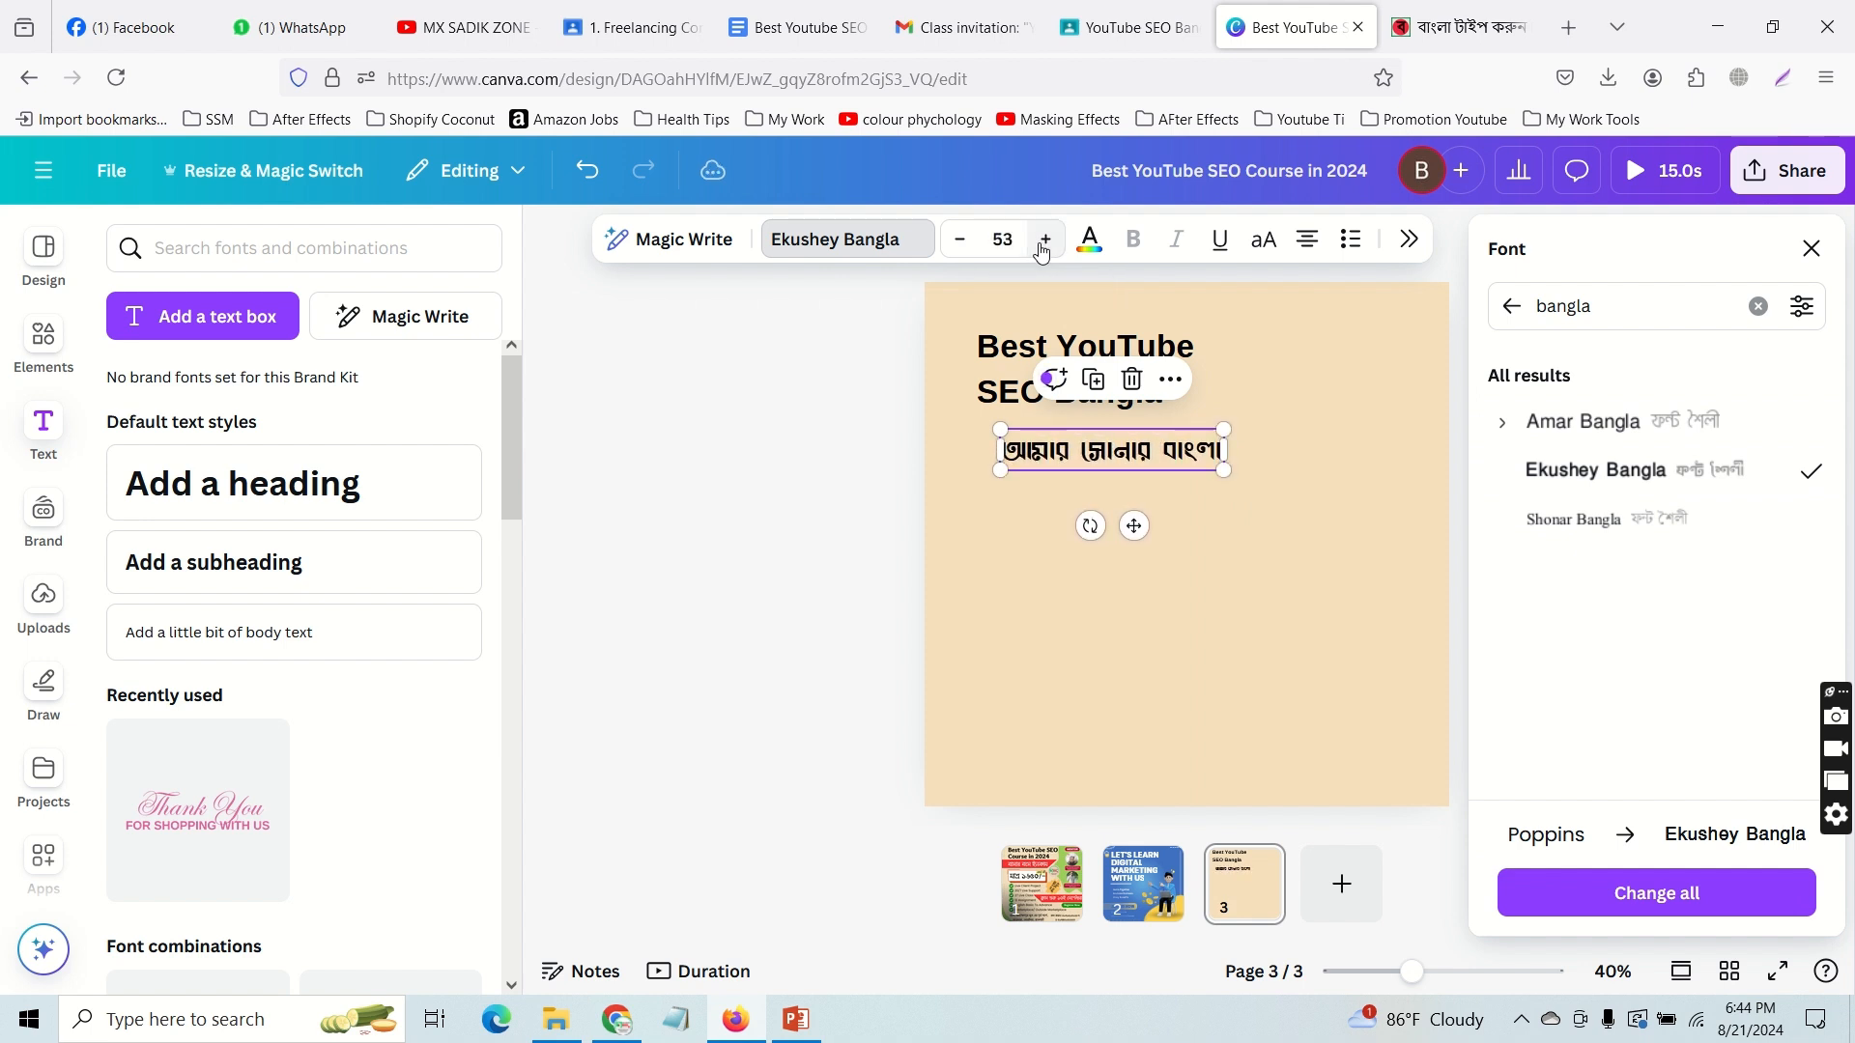
{"action": "left_click", "coordinate": [1045, 238]}
{"action": "left_click", "coordinate": [1045, 239]}
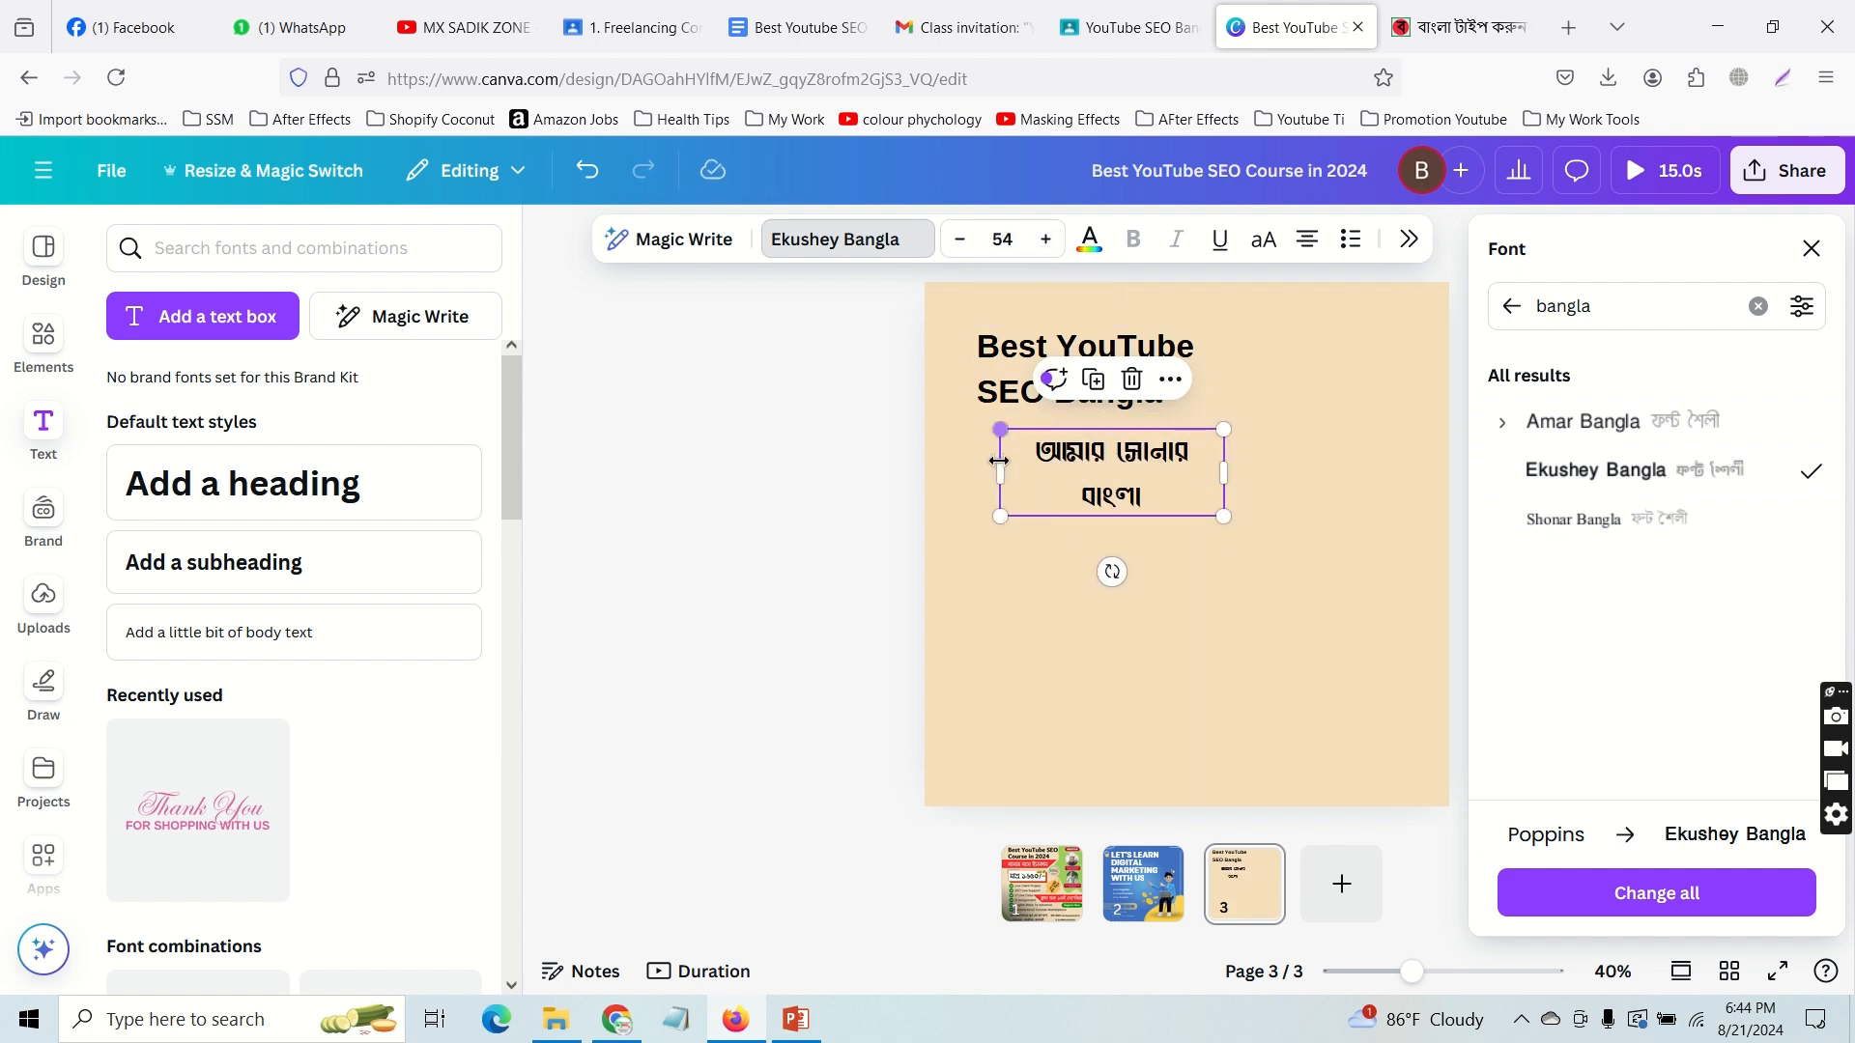
{"action": "left_click_drag", "start_coordinate": [1000, 473], "coordinate": [954, 426]}
{"action": "left_click_drag", "start_coordinate": [1079, 451], "coordinate": [1102, 444]}
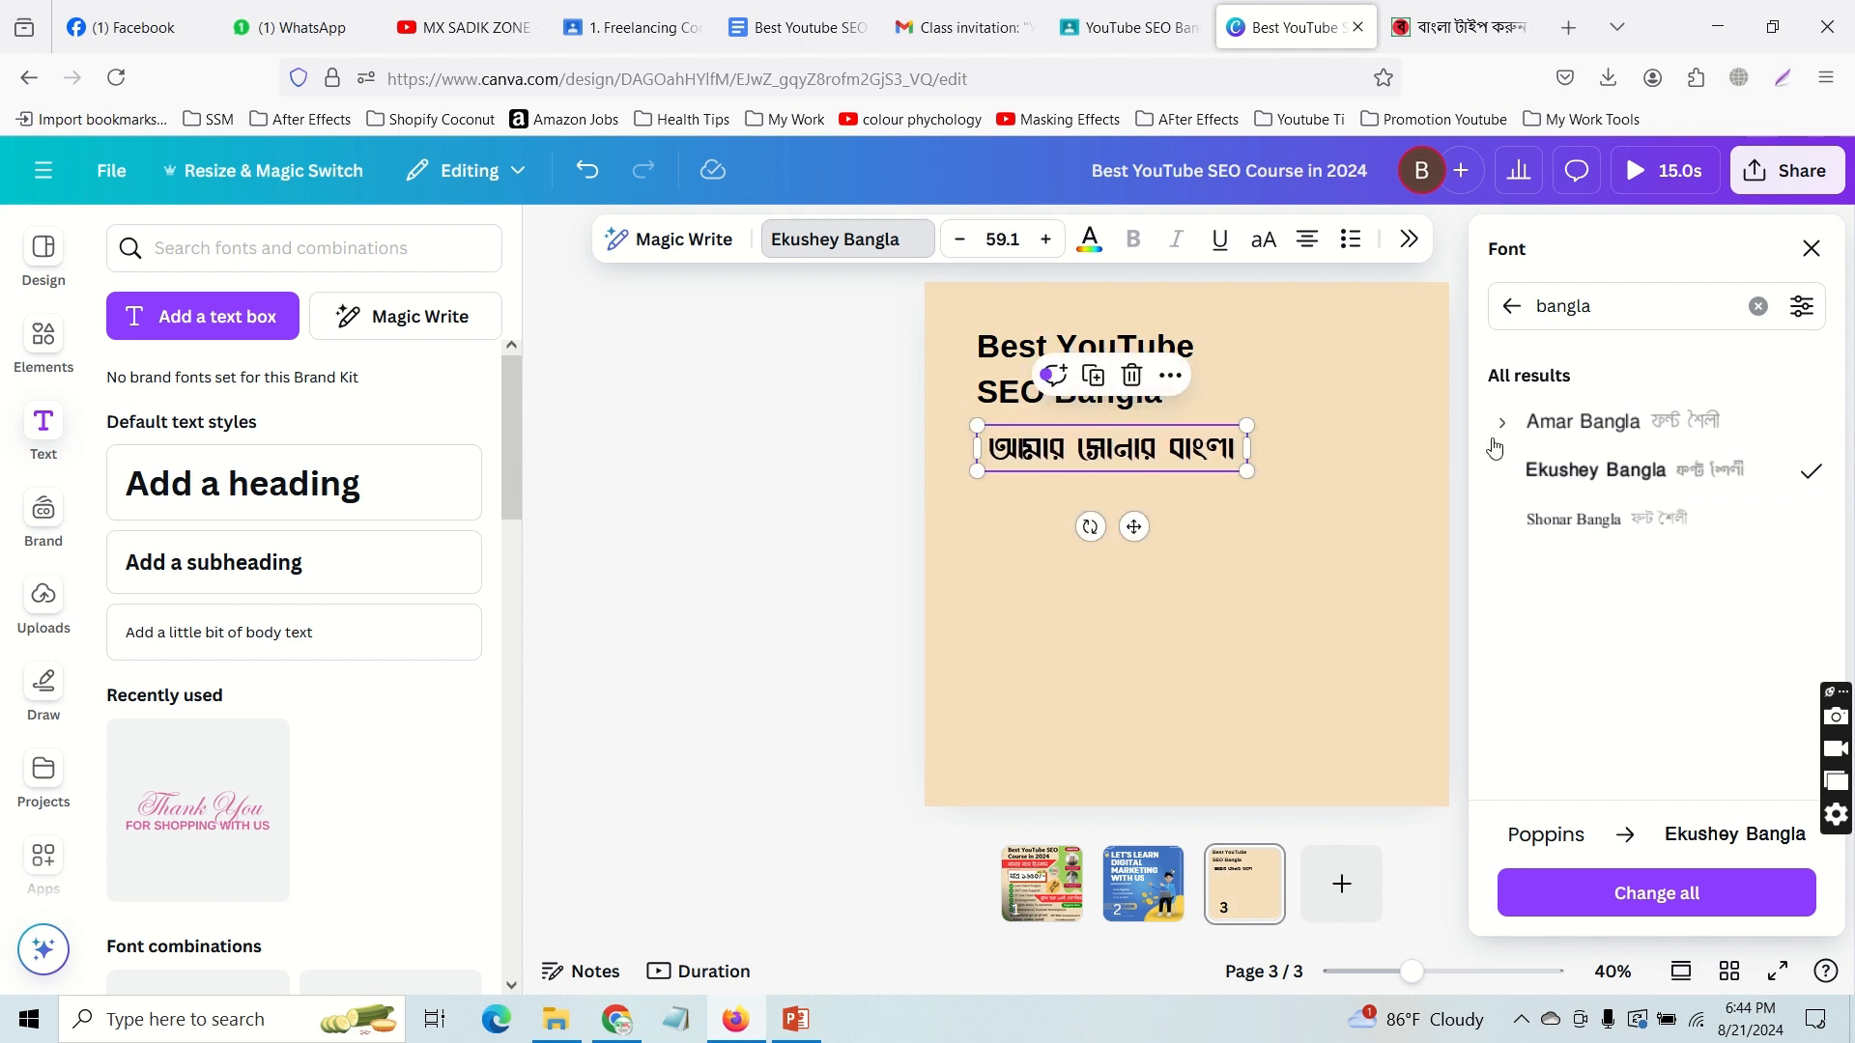
Step: Set the Bengali text's font to Amar Bangla and make it bold
{"action": "left_click", "coordinate": [1536, 430]}
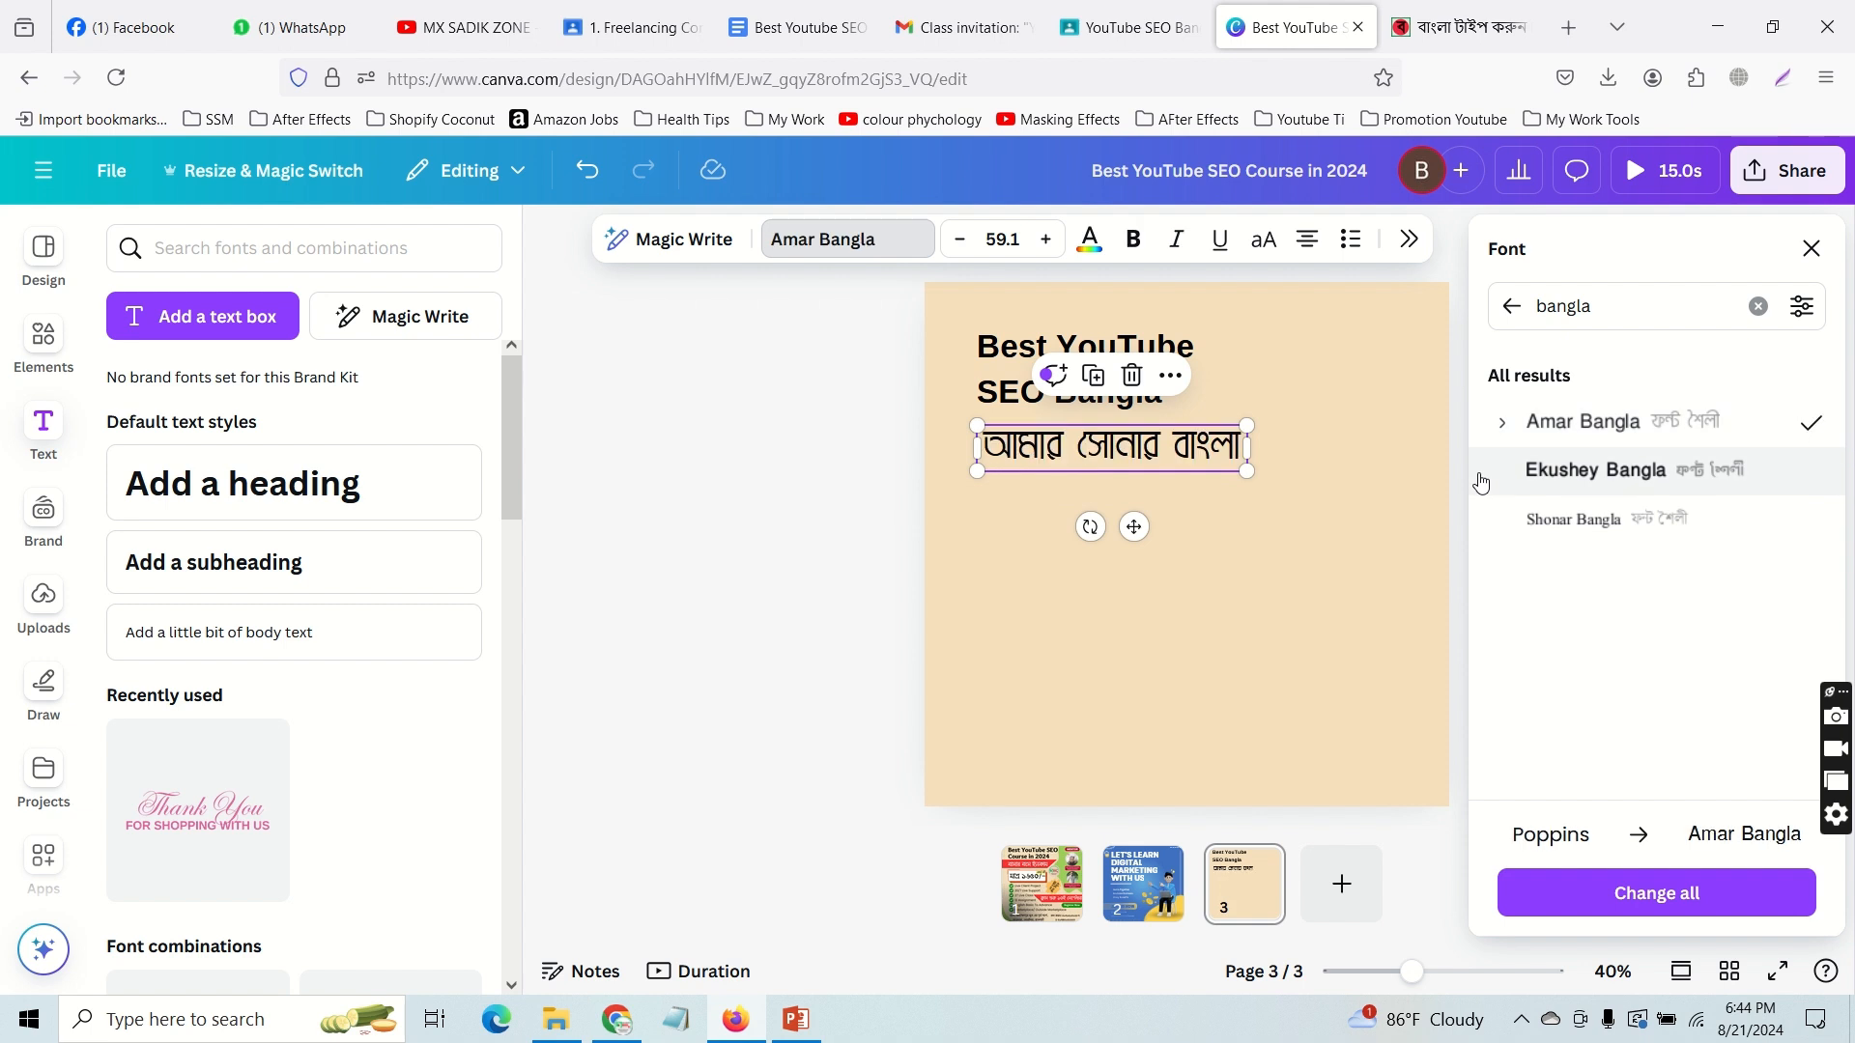
{"action": "left_click", "coordinate": [1133, 238]}
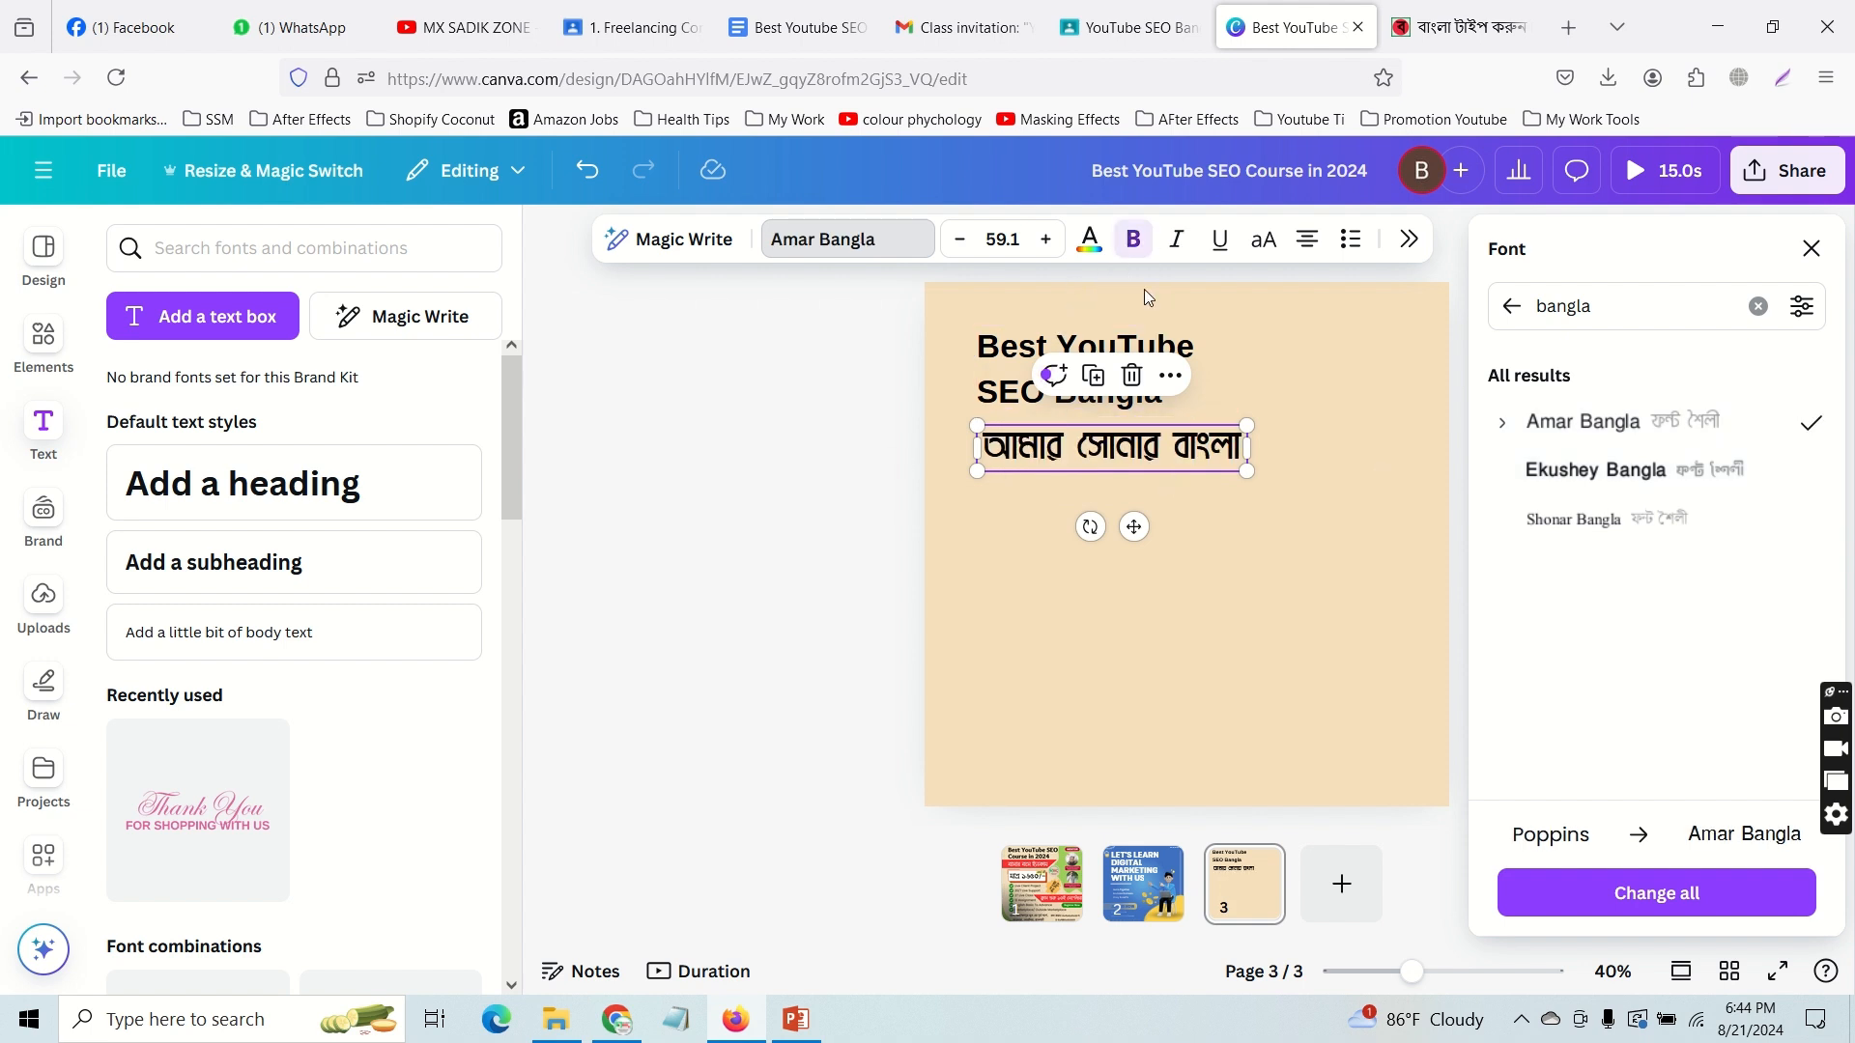
{"action": "left_click", "coordinate": [953, 490]}
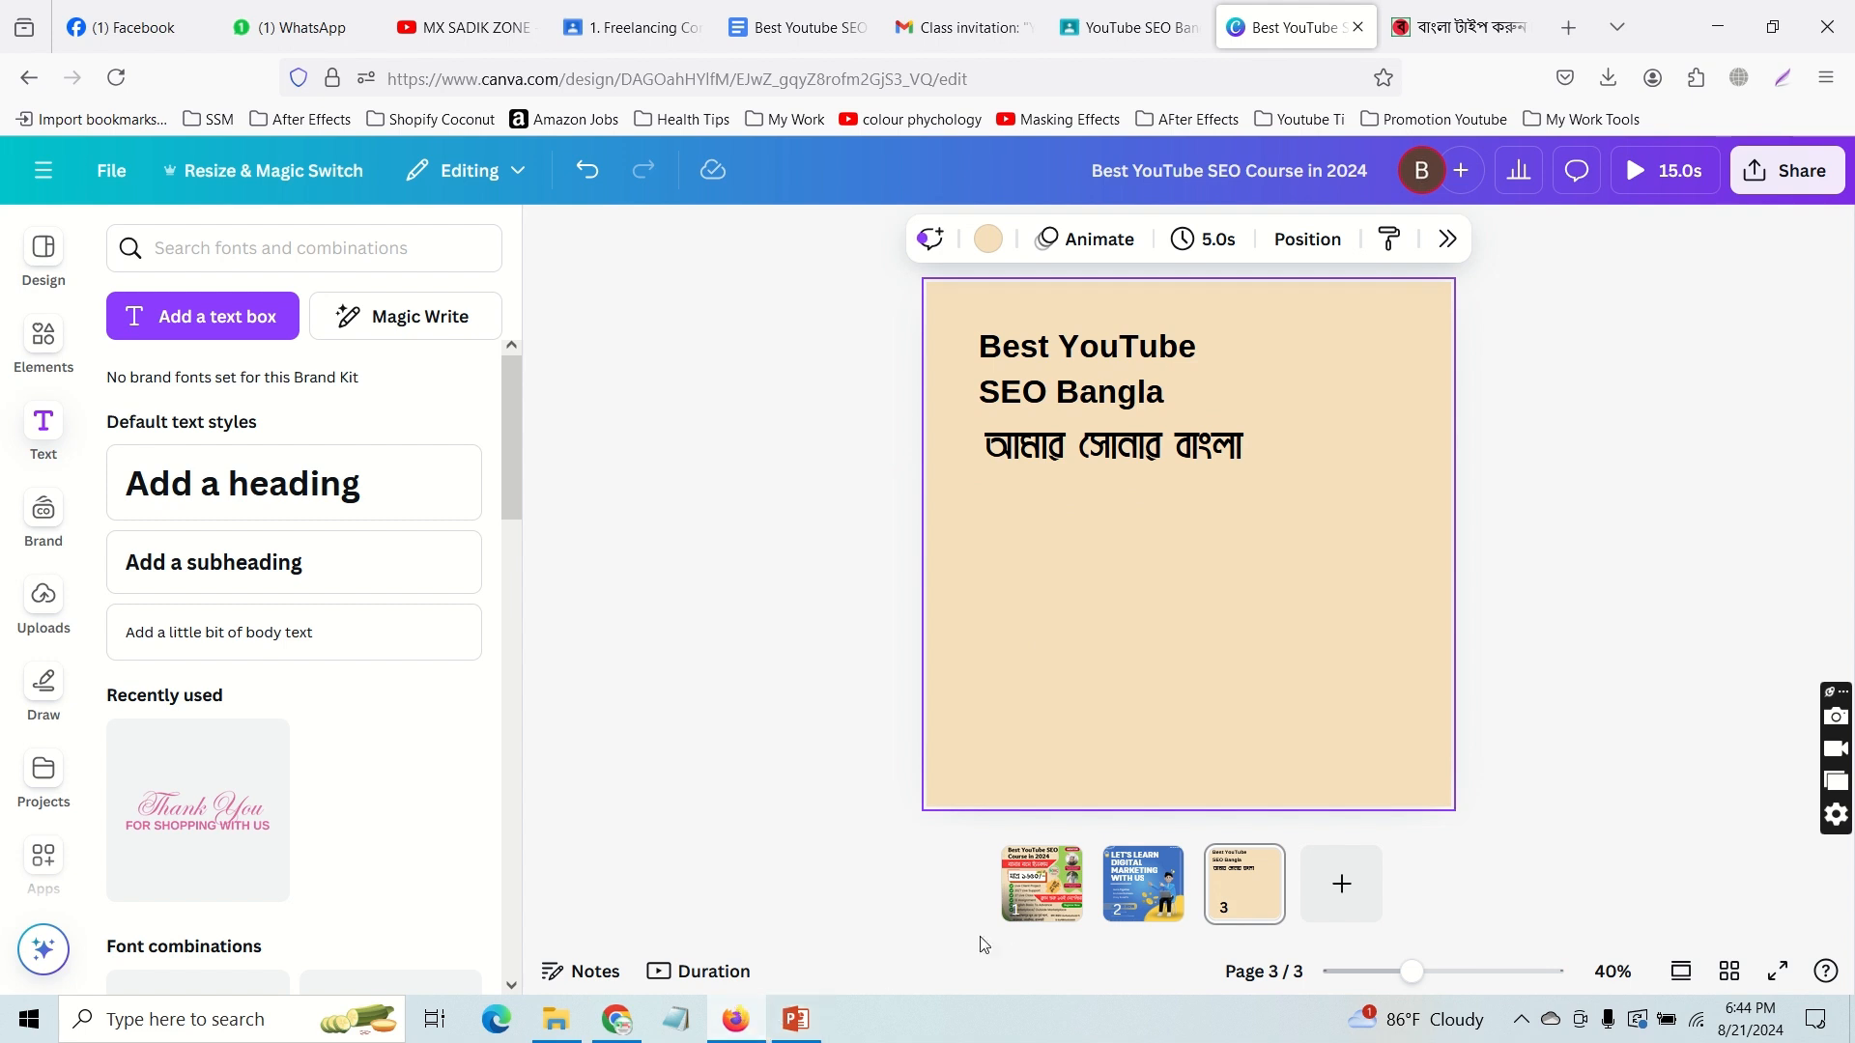
Step: Compare the text layout of page 3 with the finished course post on page 1
{"action": "left_click", "coordinate": [1039, 877]}
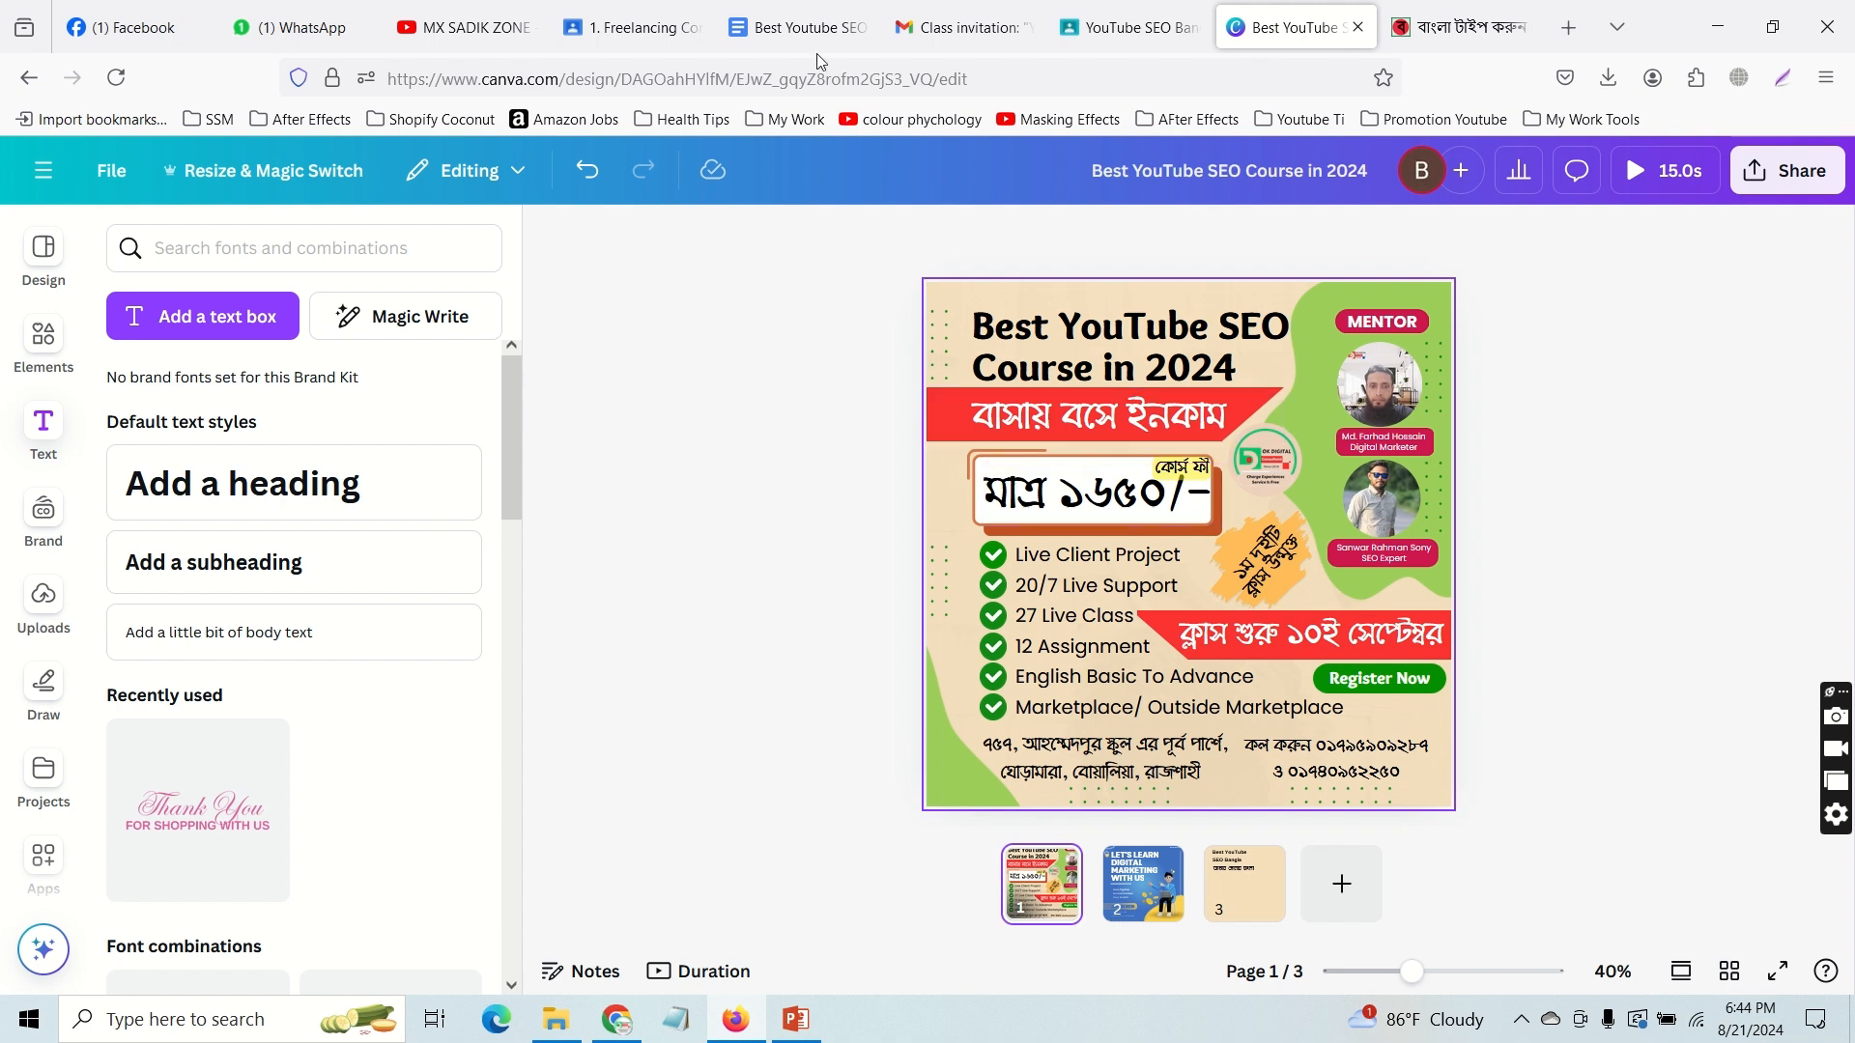
{"action": "mouse_move", "coordinate": [843, 9]}
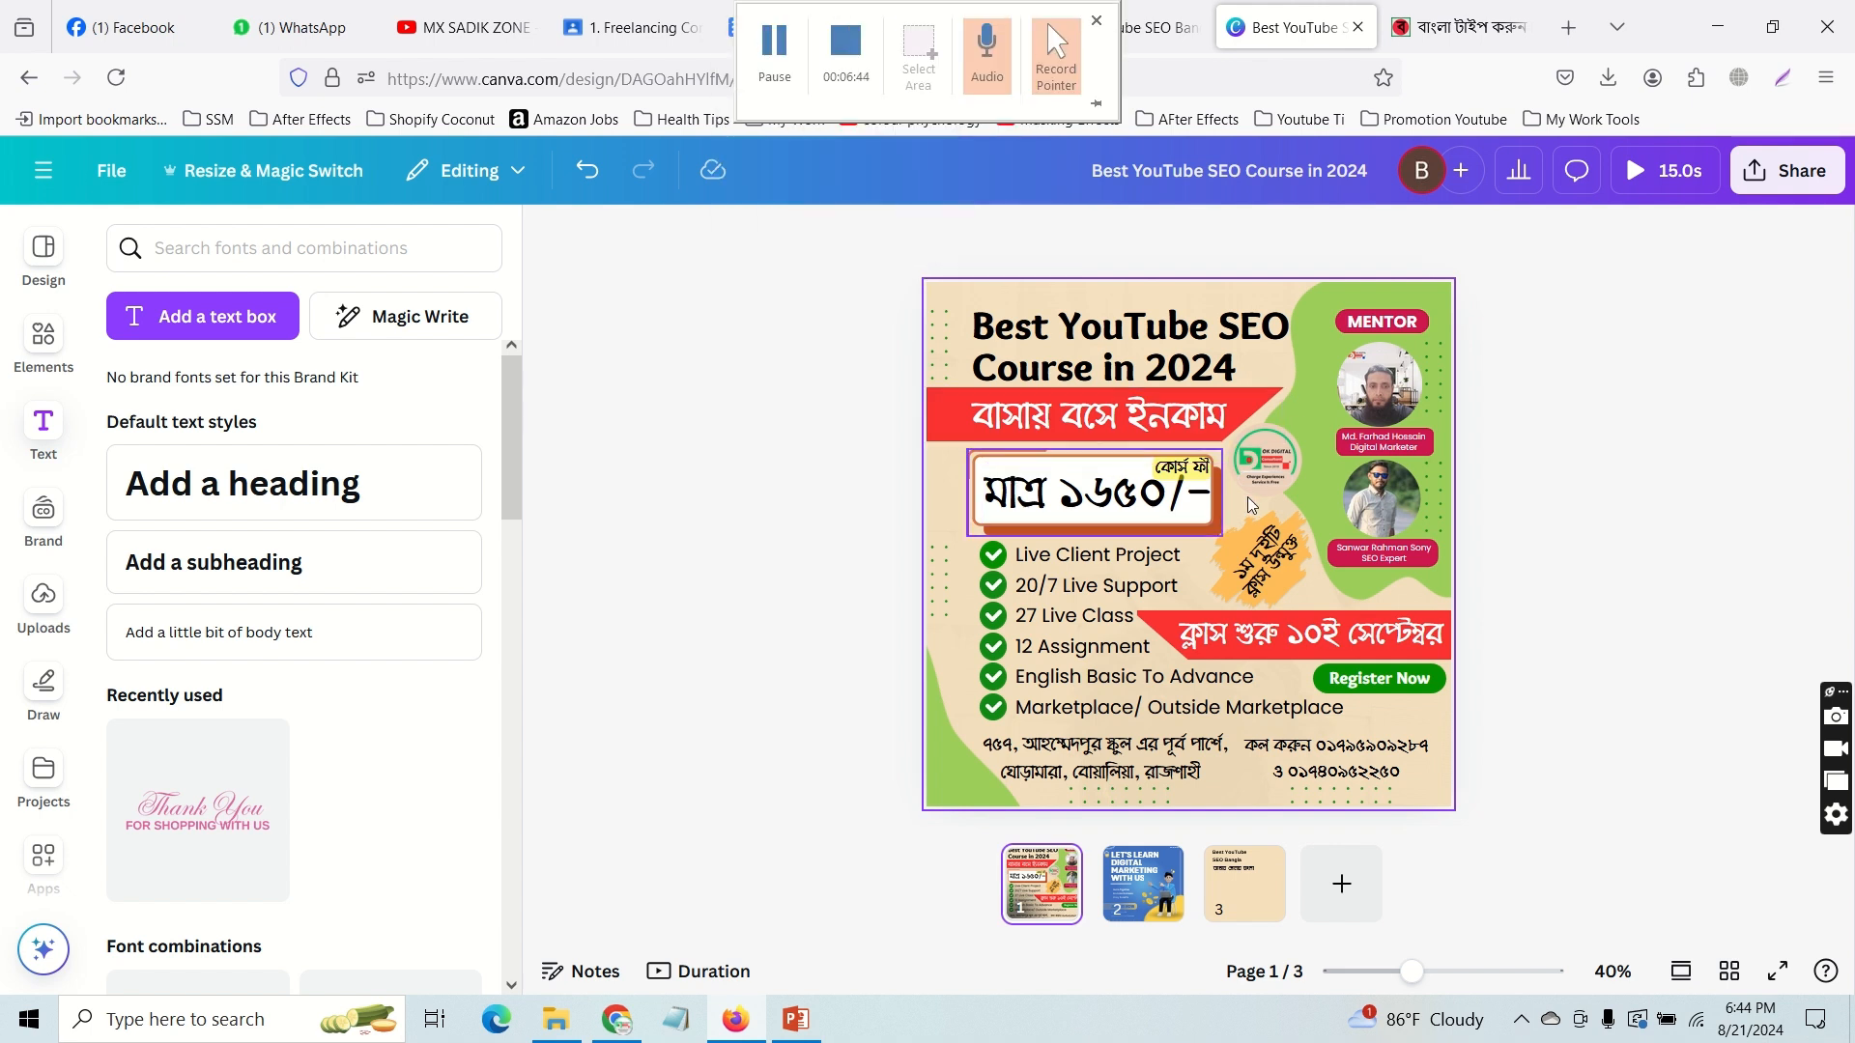
{"action": "left_click", "coordinate": [1240, 874]}
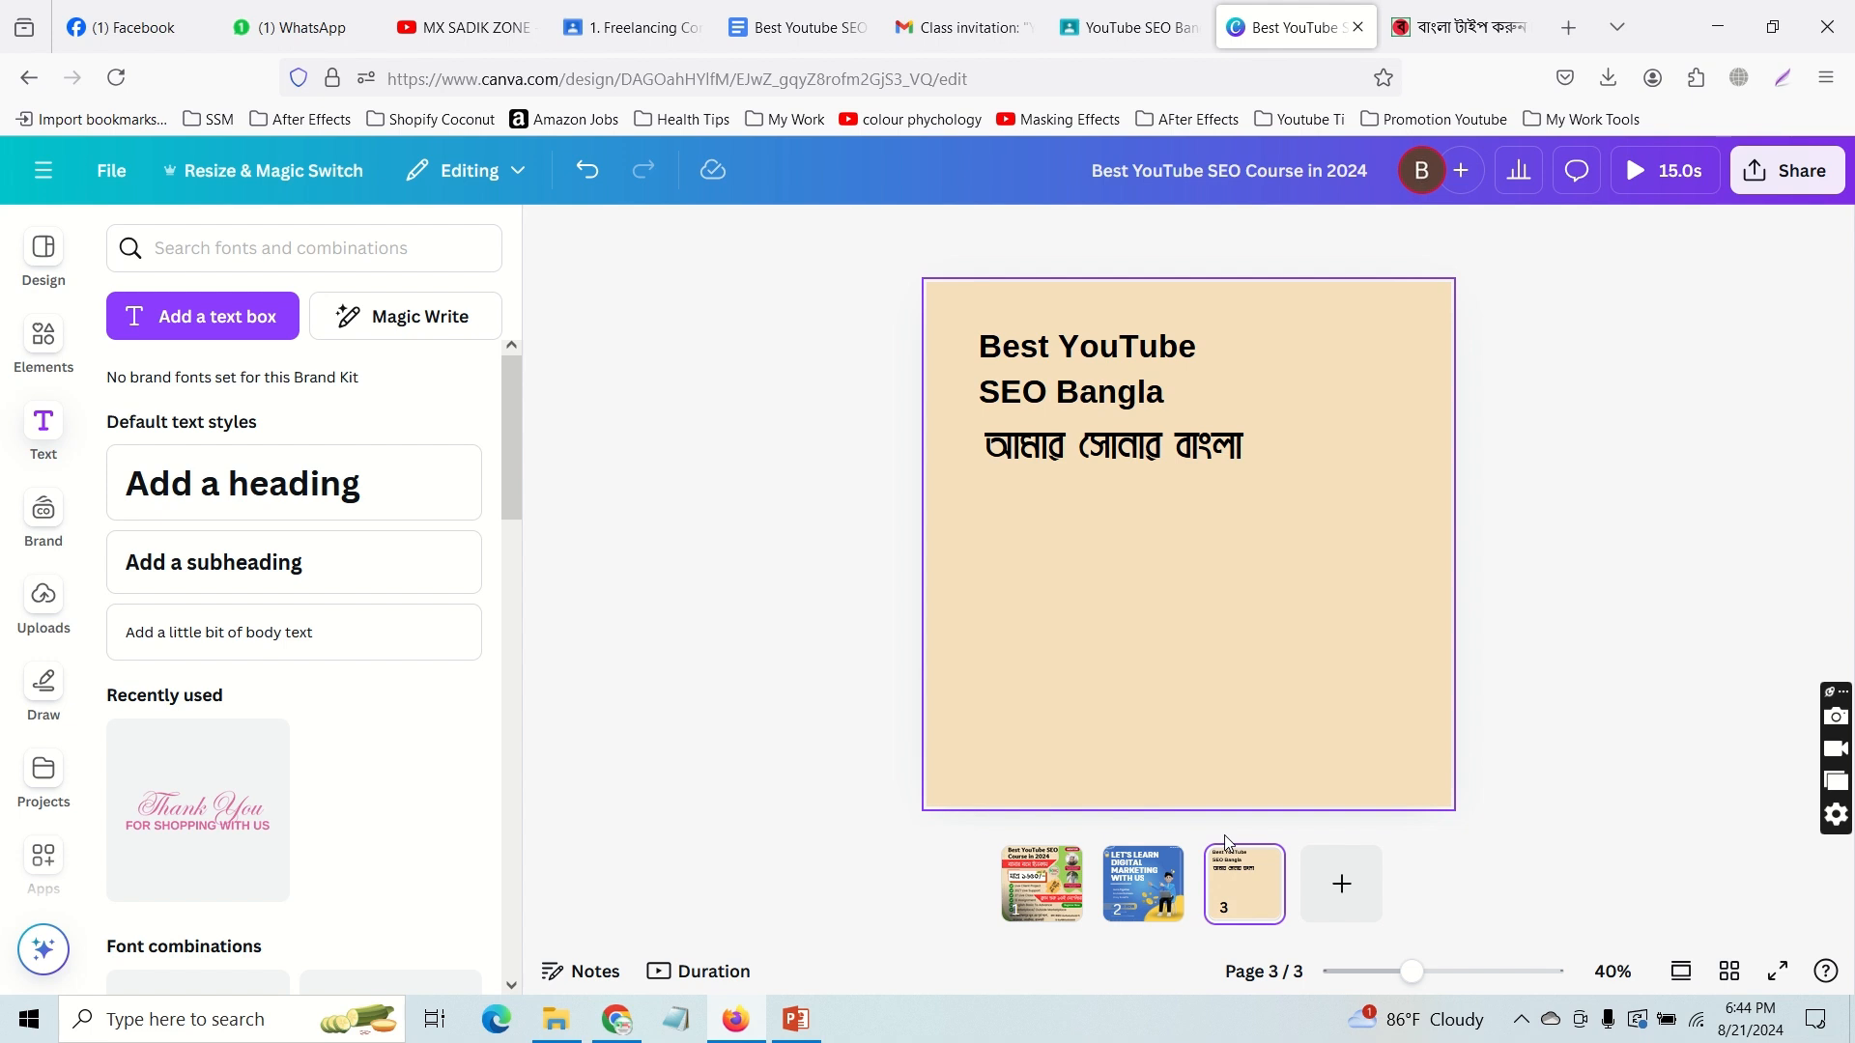
{"action": "left_click", "coordinate": [1043, 454]}
{"action": "left_click_drag", "start_coordinate": [1044, 454], "coordinate": [1051, 456]}
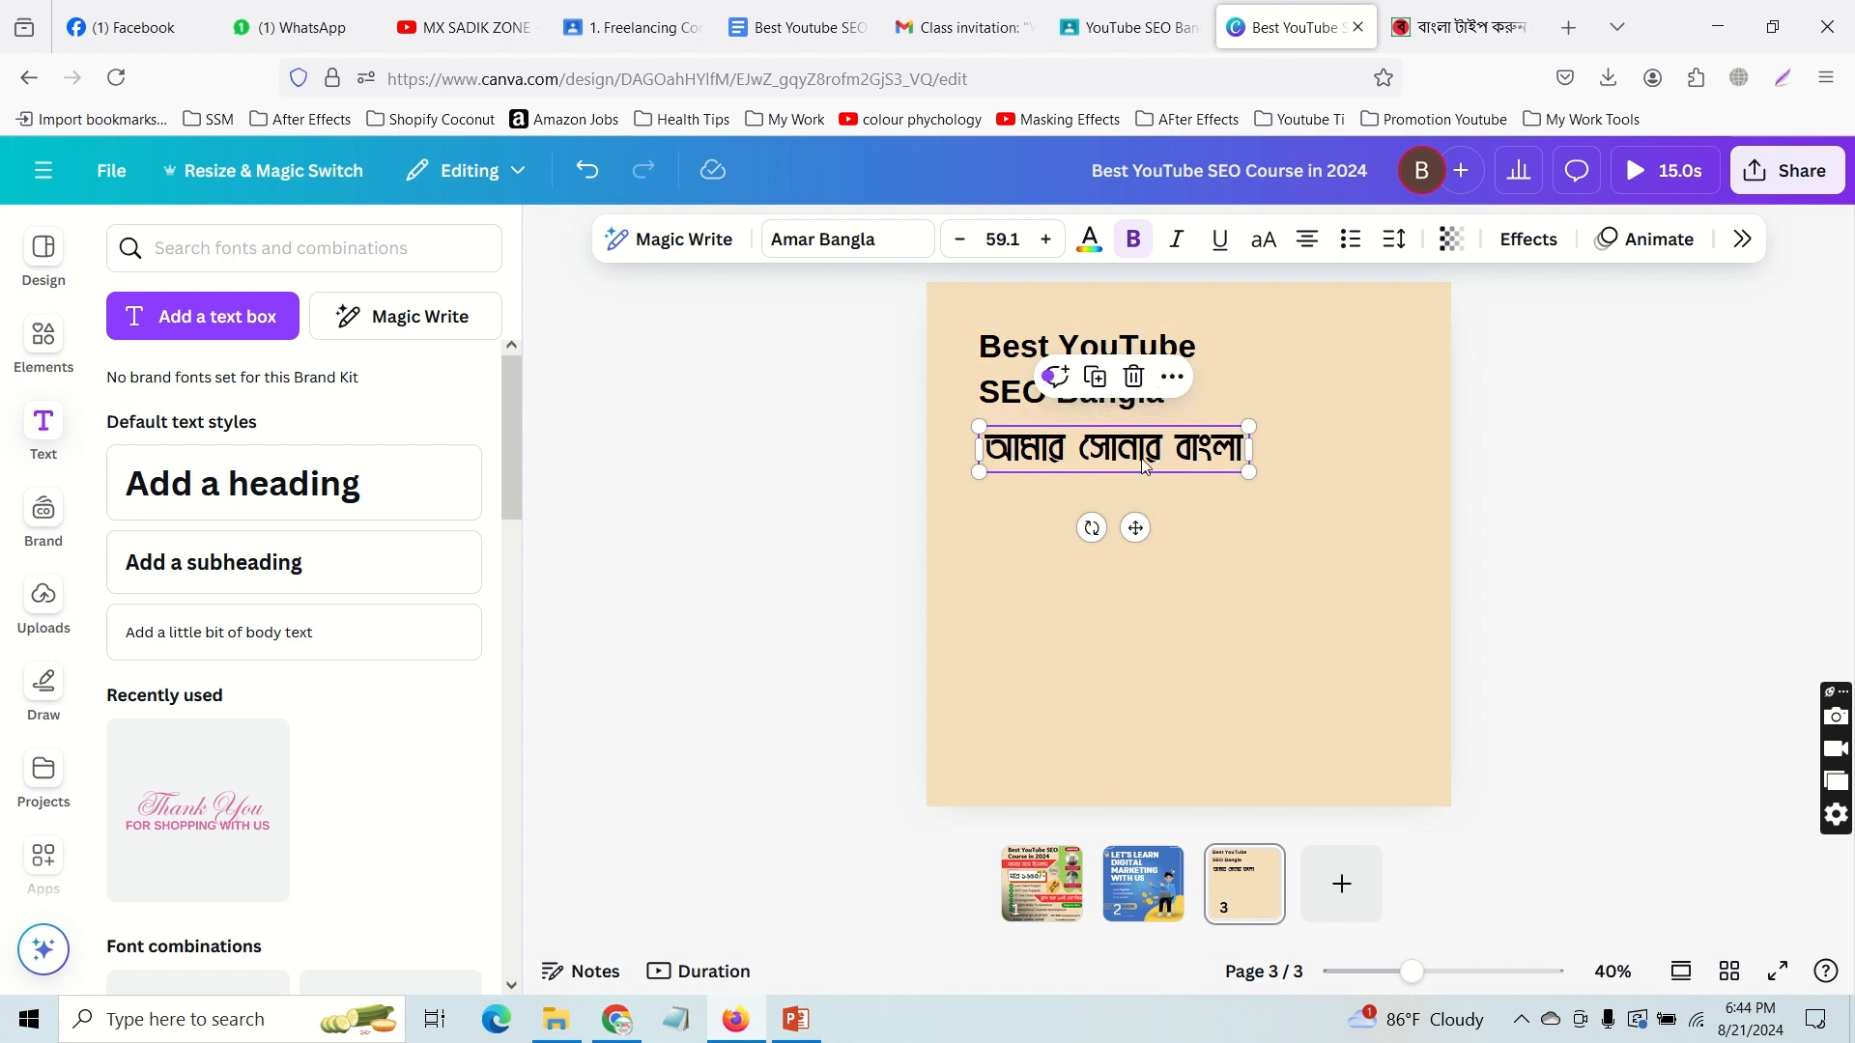
{"action": "left_click", "coordinate": [1065, 890]}
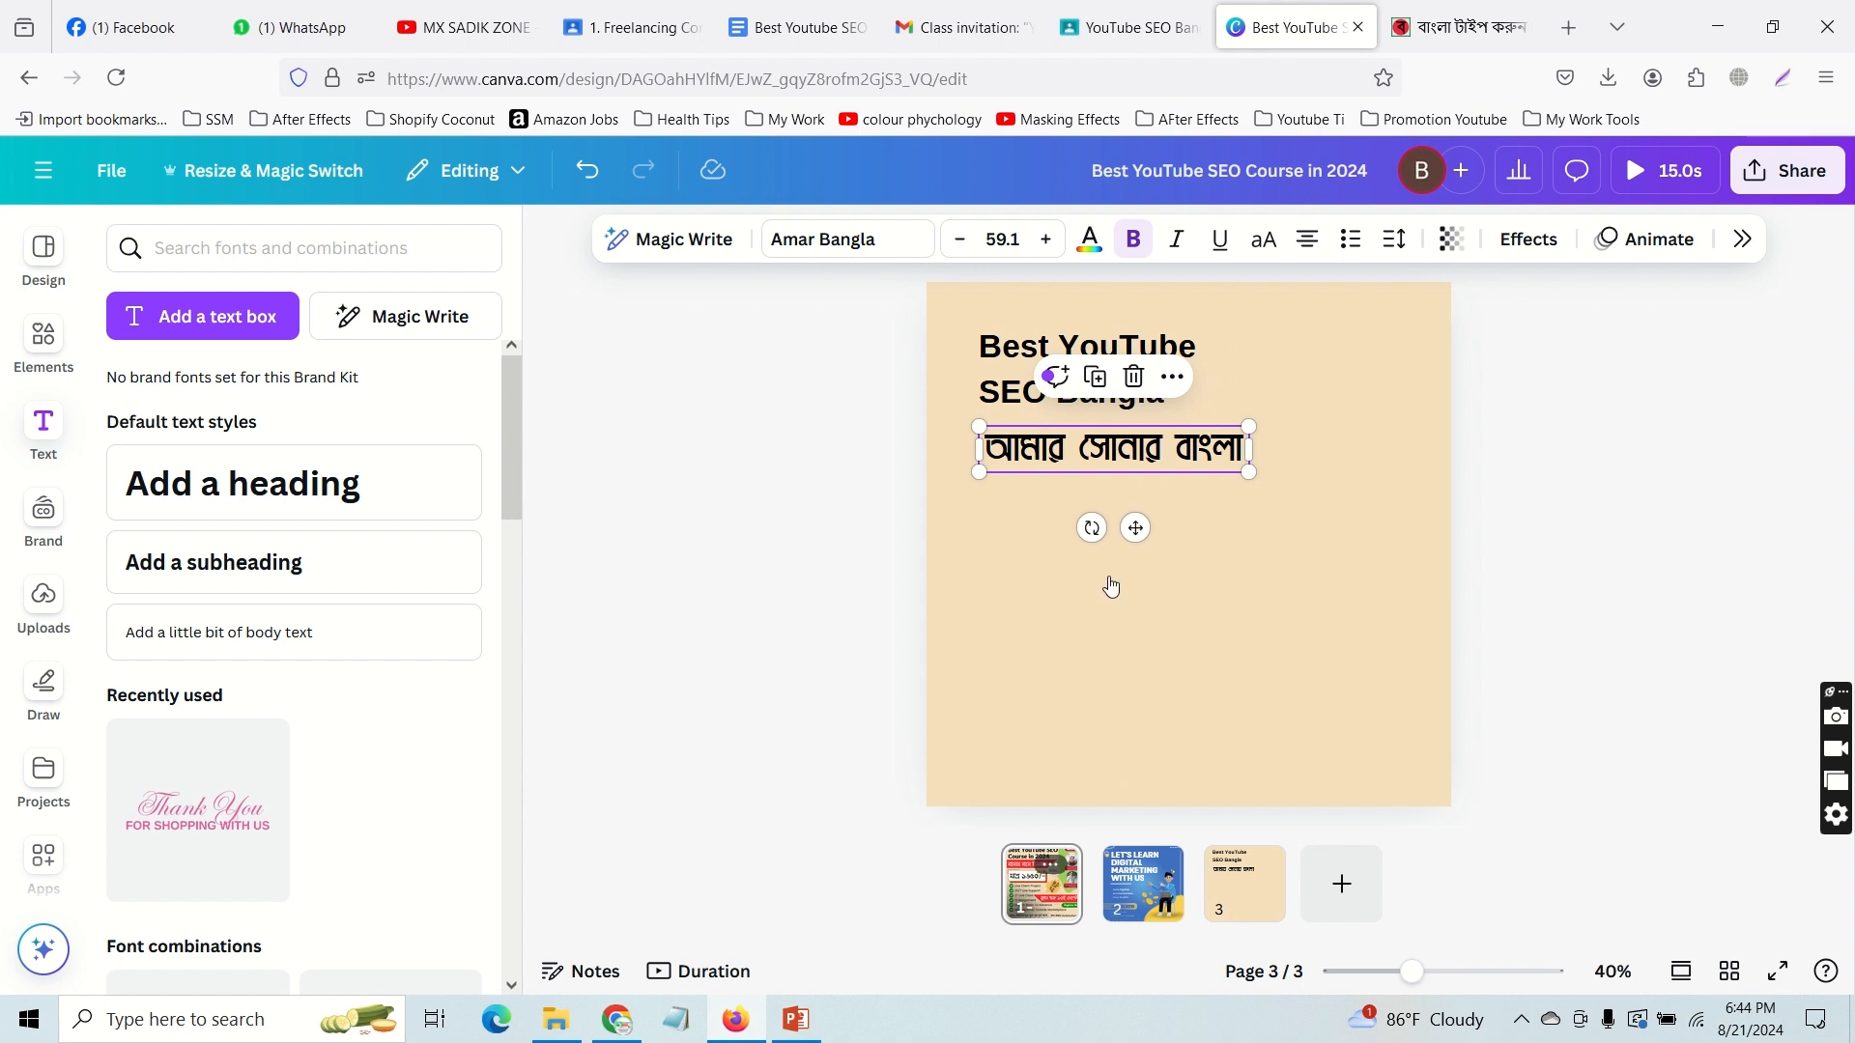
{"action": "left_click", "coordinate": [1244, 884]}
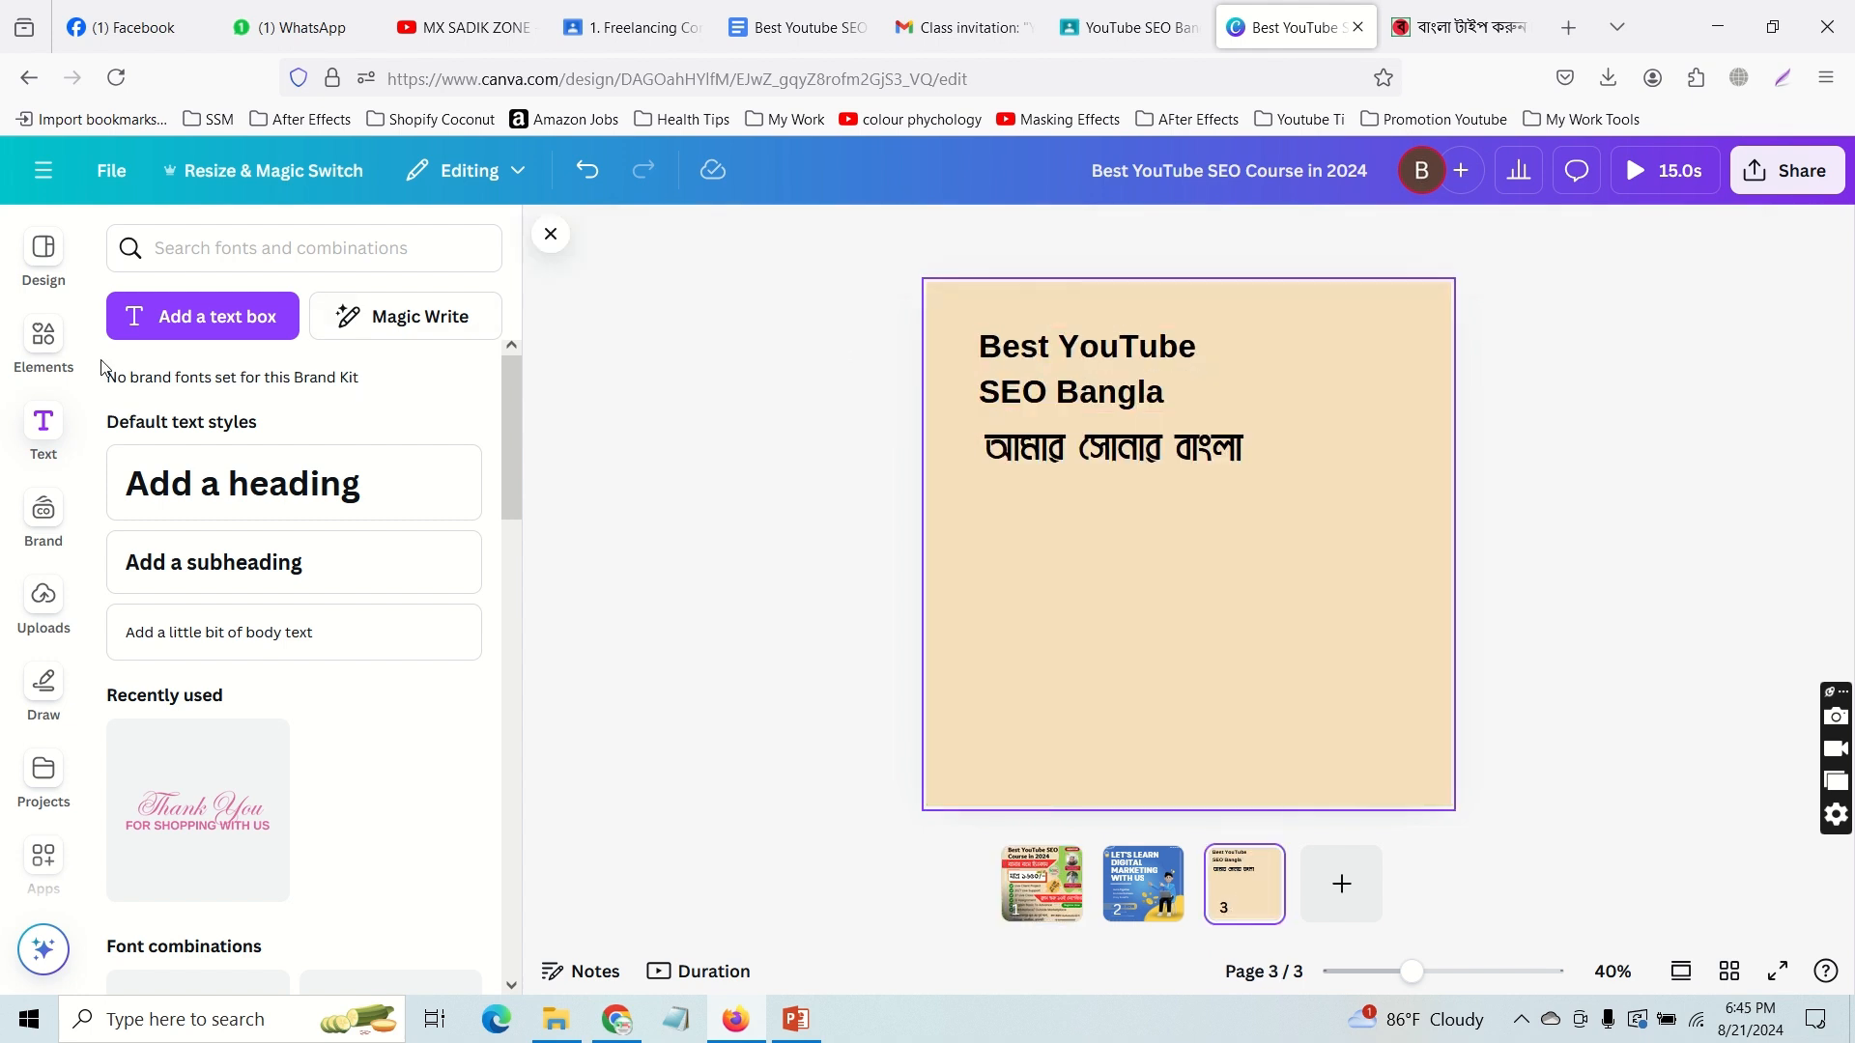
Step: Clear the recent element searches and search the elements library for "shape"
{"action": "left_click", "coordinate": [44, 343]}
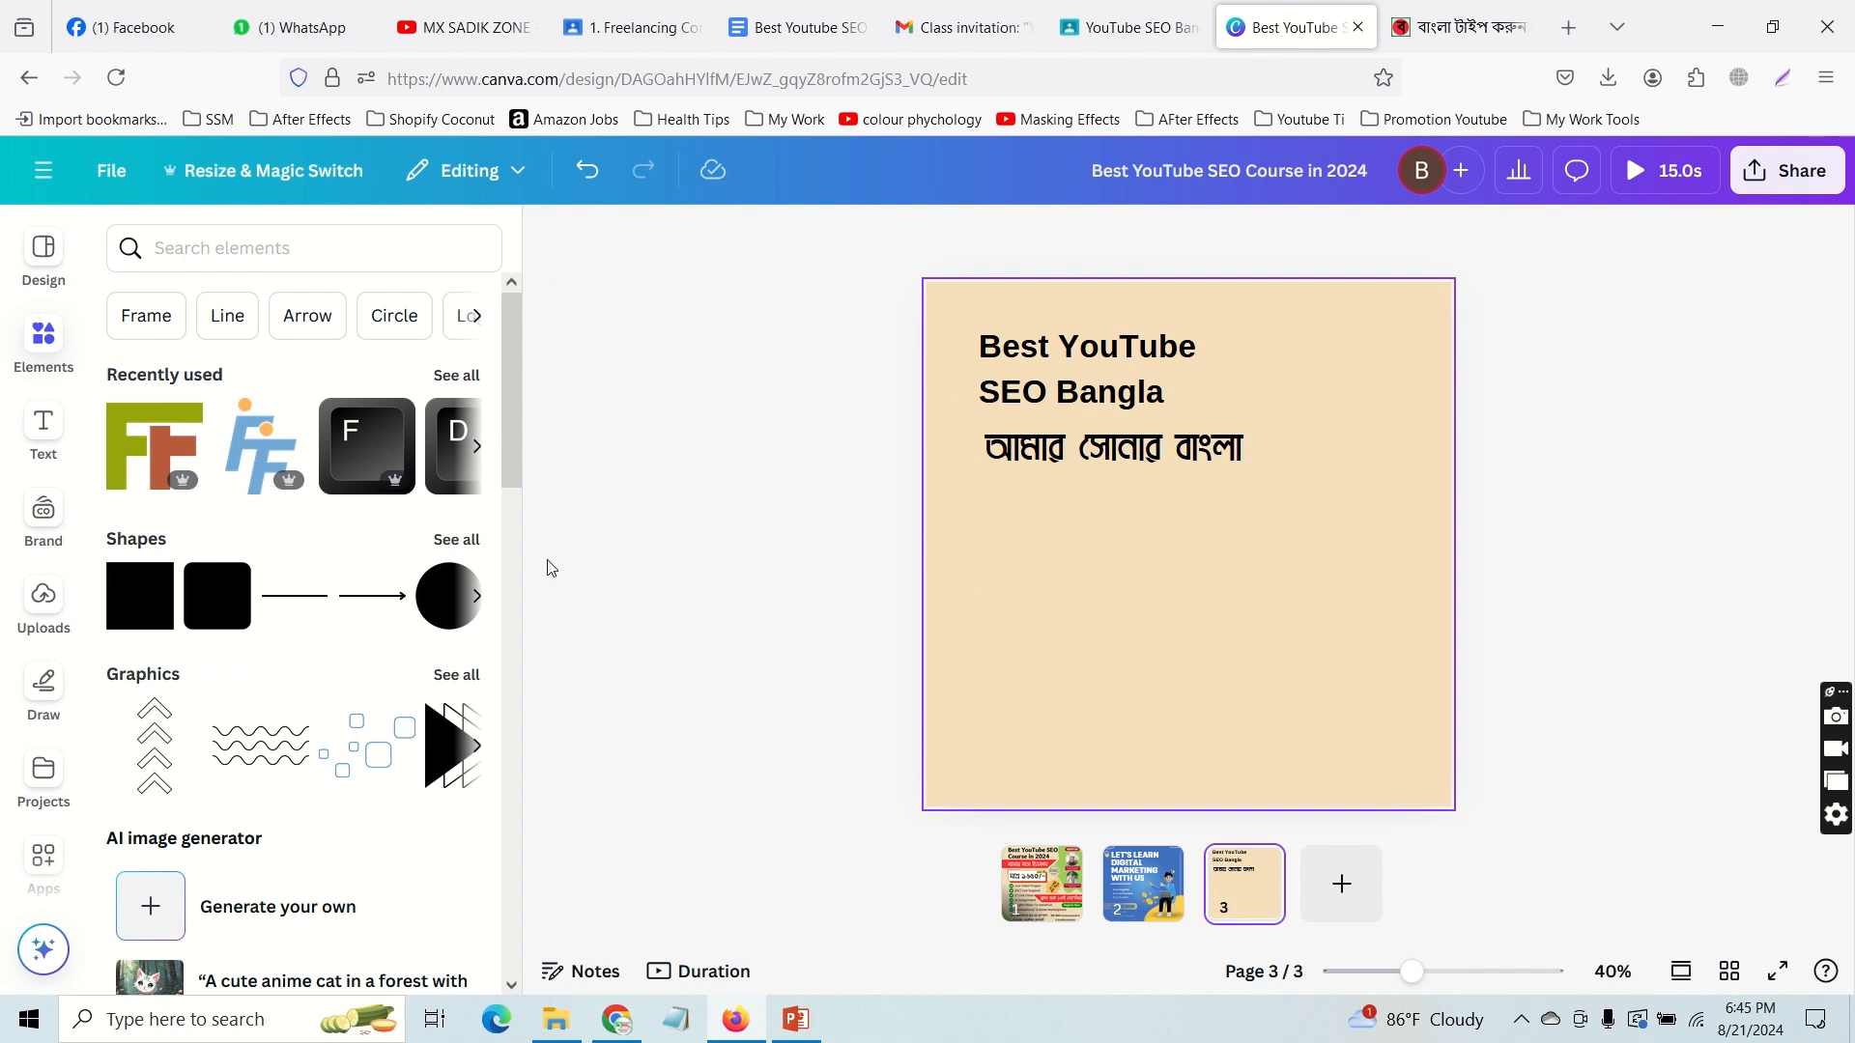
{"action": "left_click", "coordinate": [213, 246]}
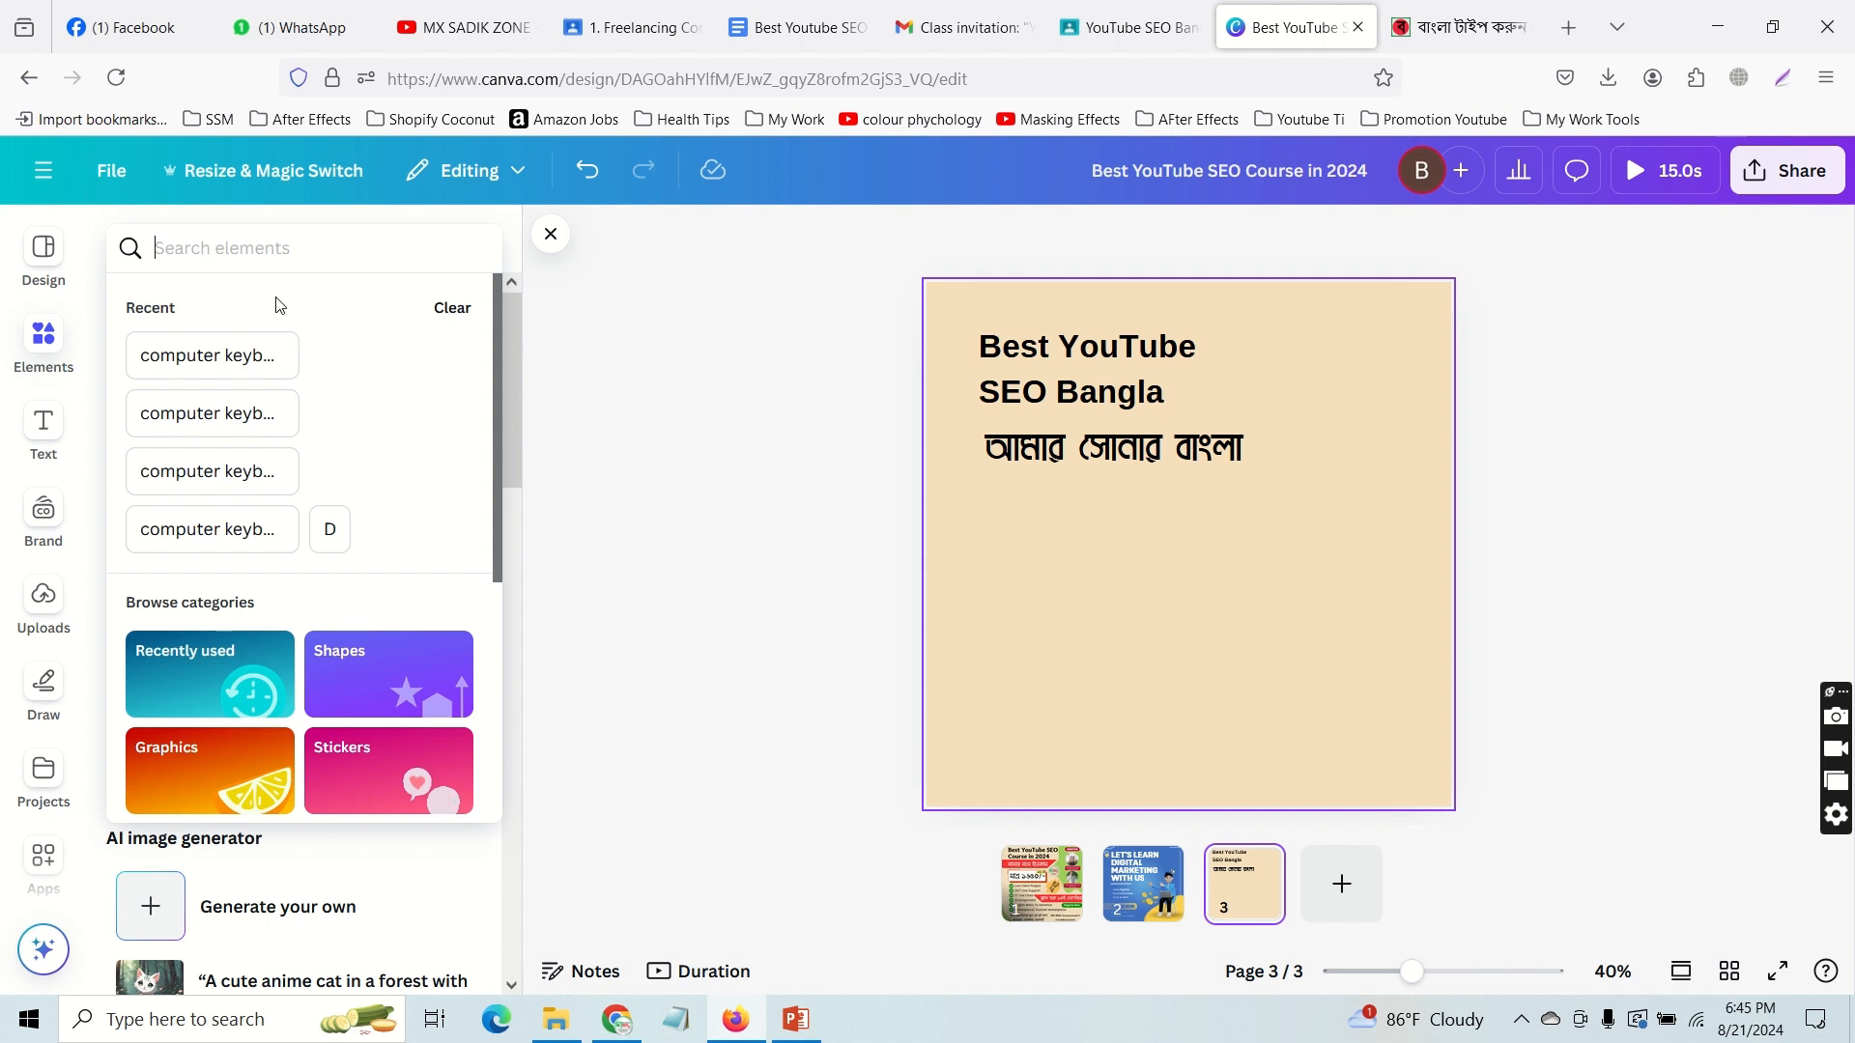
{"action": "left_click", "coordinate": [450, 308]}
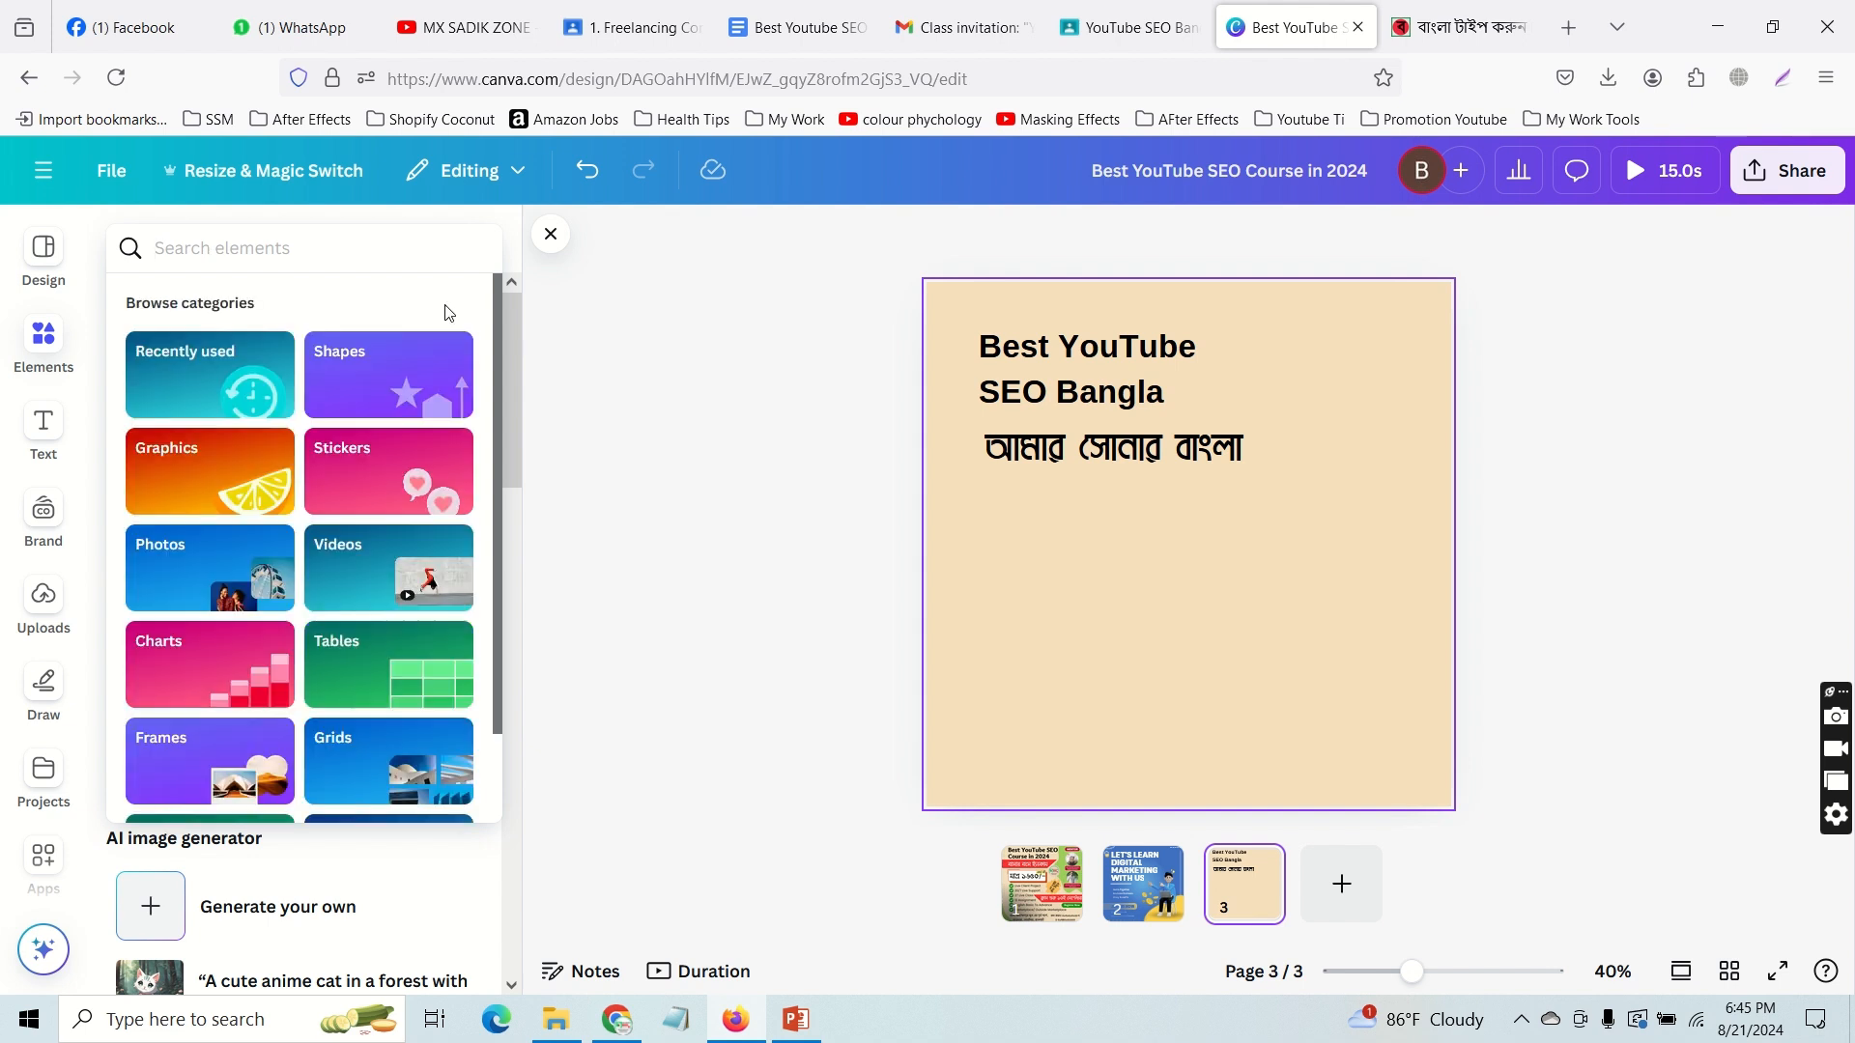
{"action": "left_click", "coordinate": [245, 253]}
{"action": "type", "text": "dhspr"}
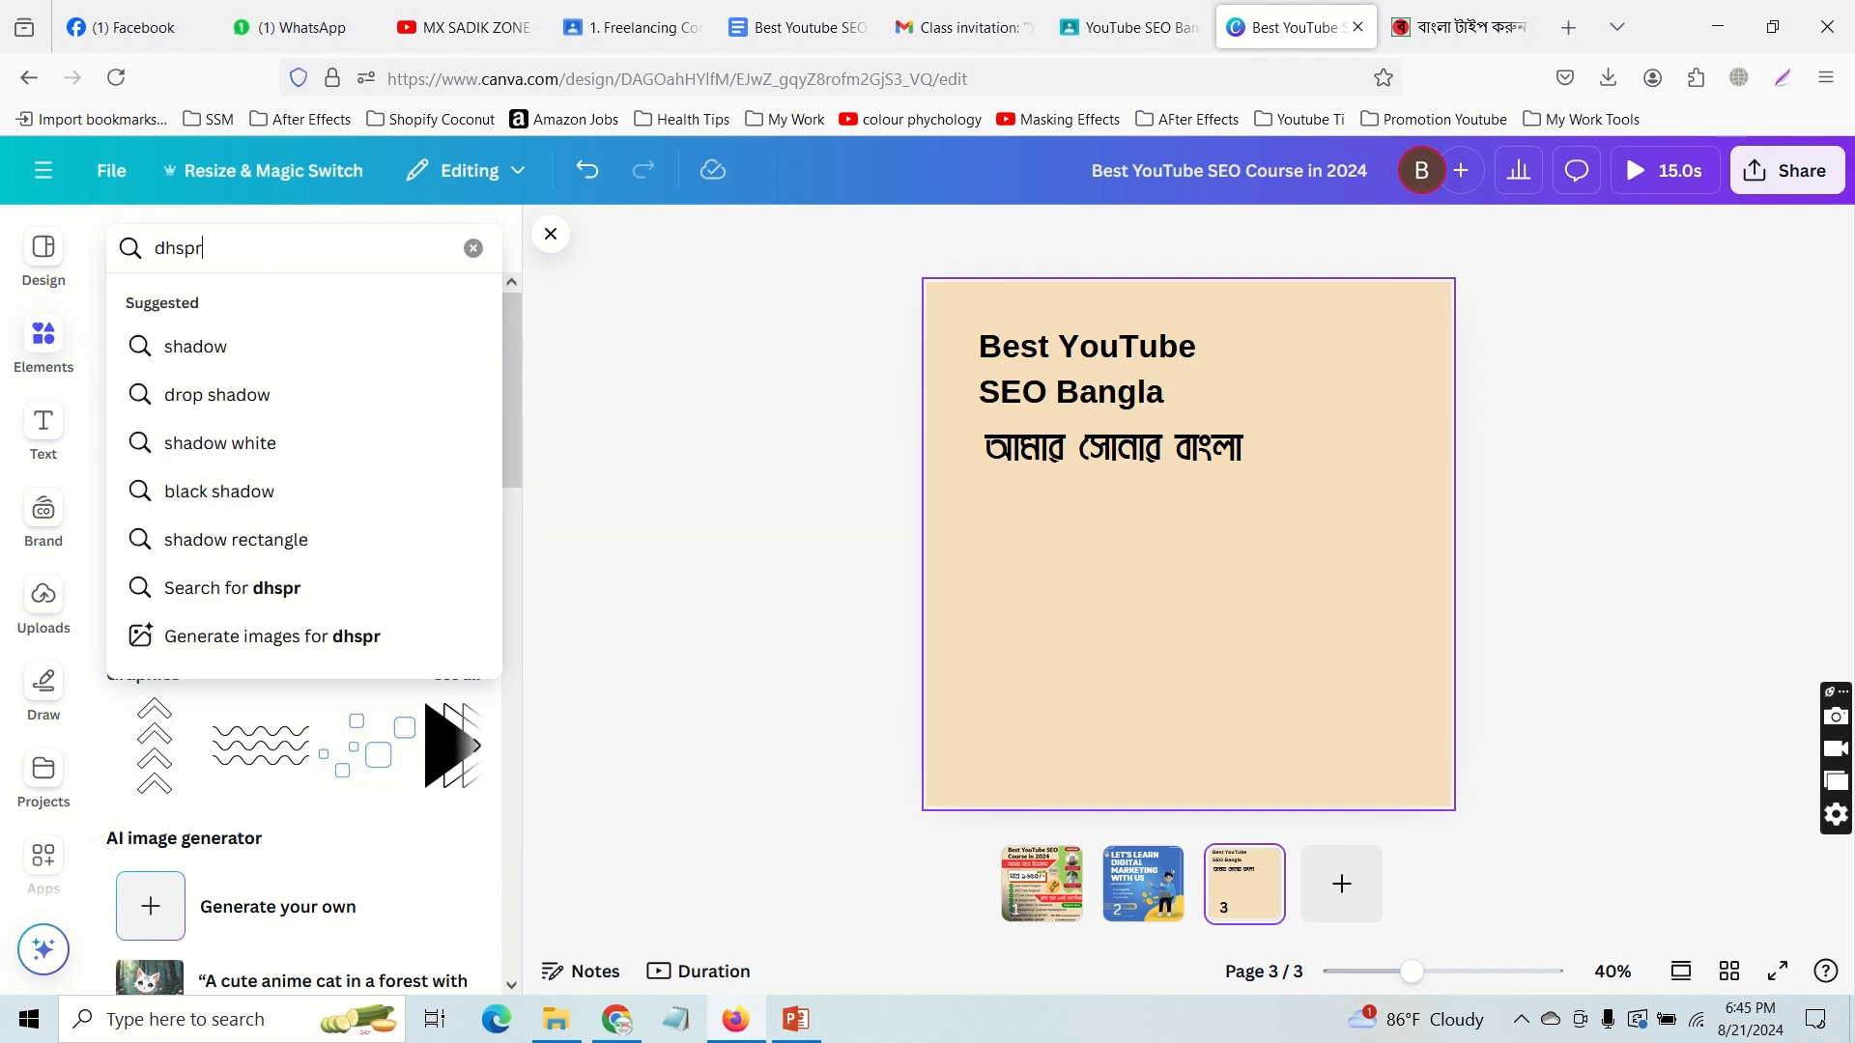
{"action": "key", "text": "ctrl+a"}
{"action": "type", "text": "shape"}
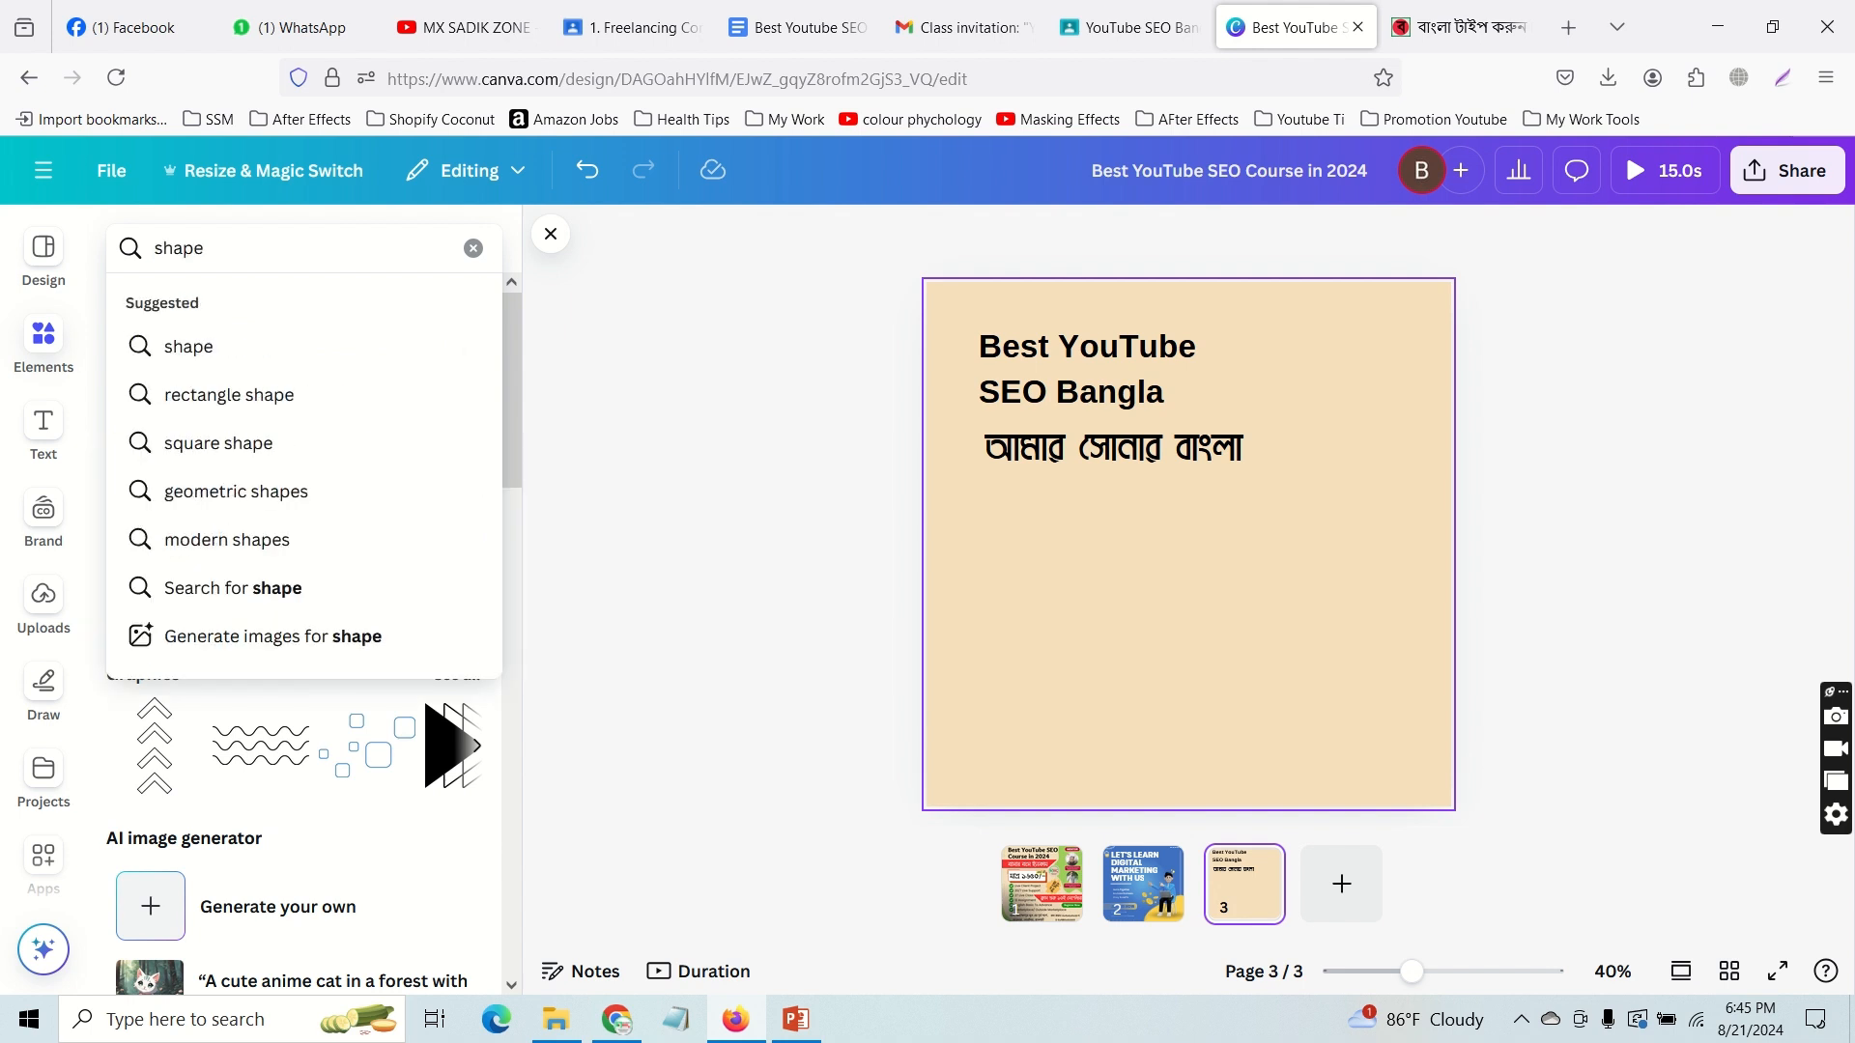
{"action": "key", "text": "Return"}
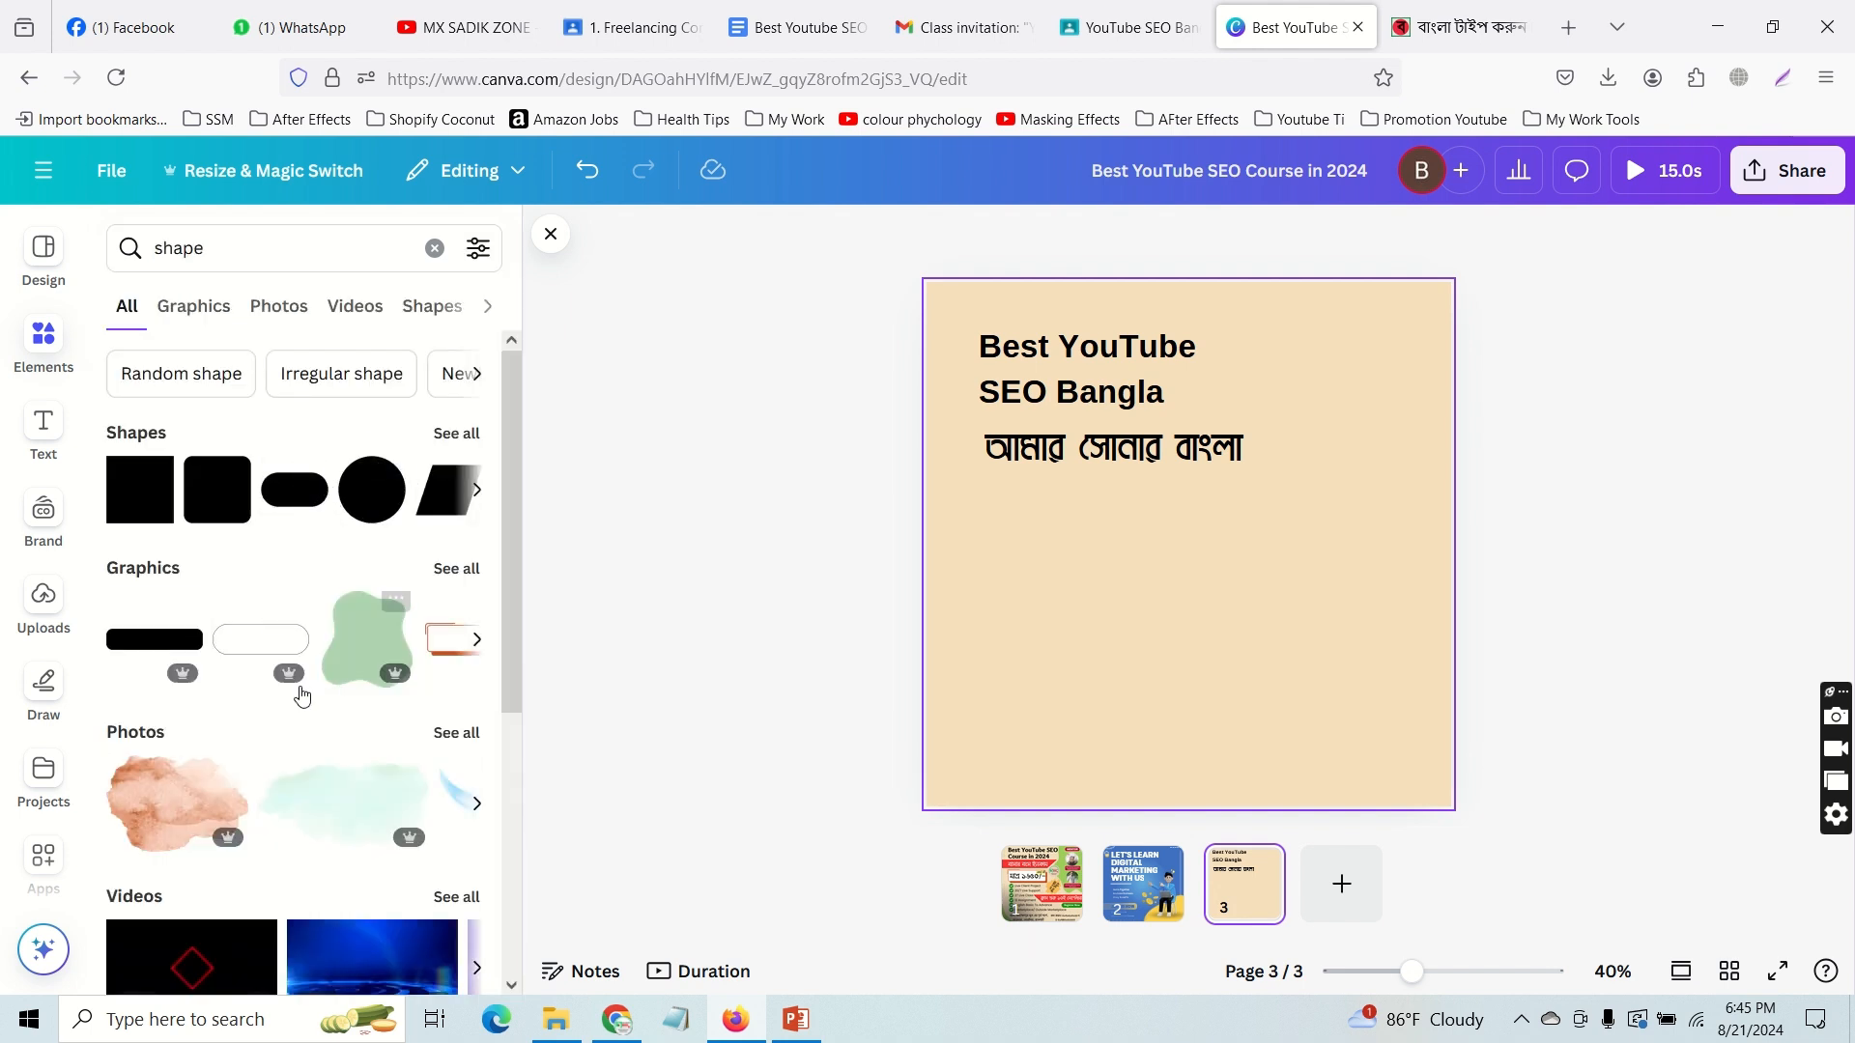
Step: Add the white box graphic with an orange-brown offset border and shrink it to fit beneath the Bengali text
{"action": "left_click", "coordinate": [444, 572]}
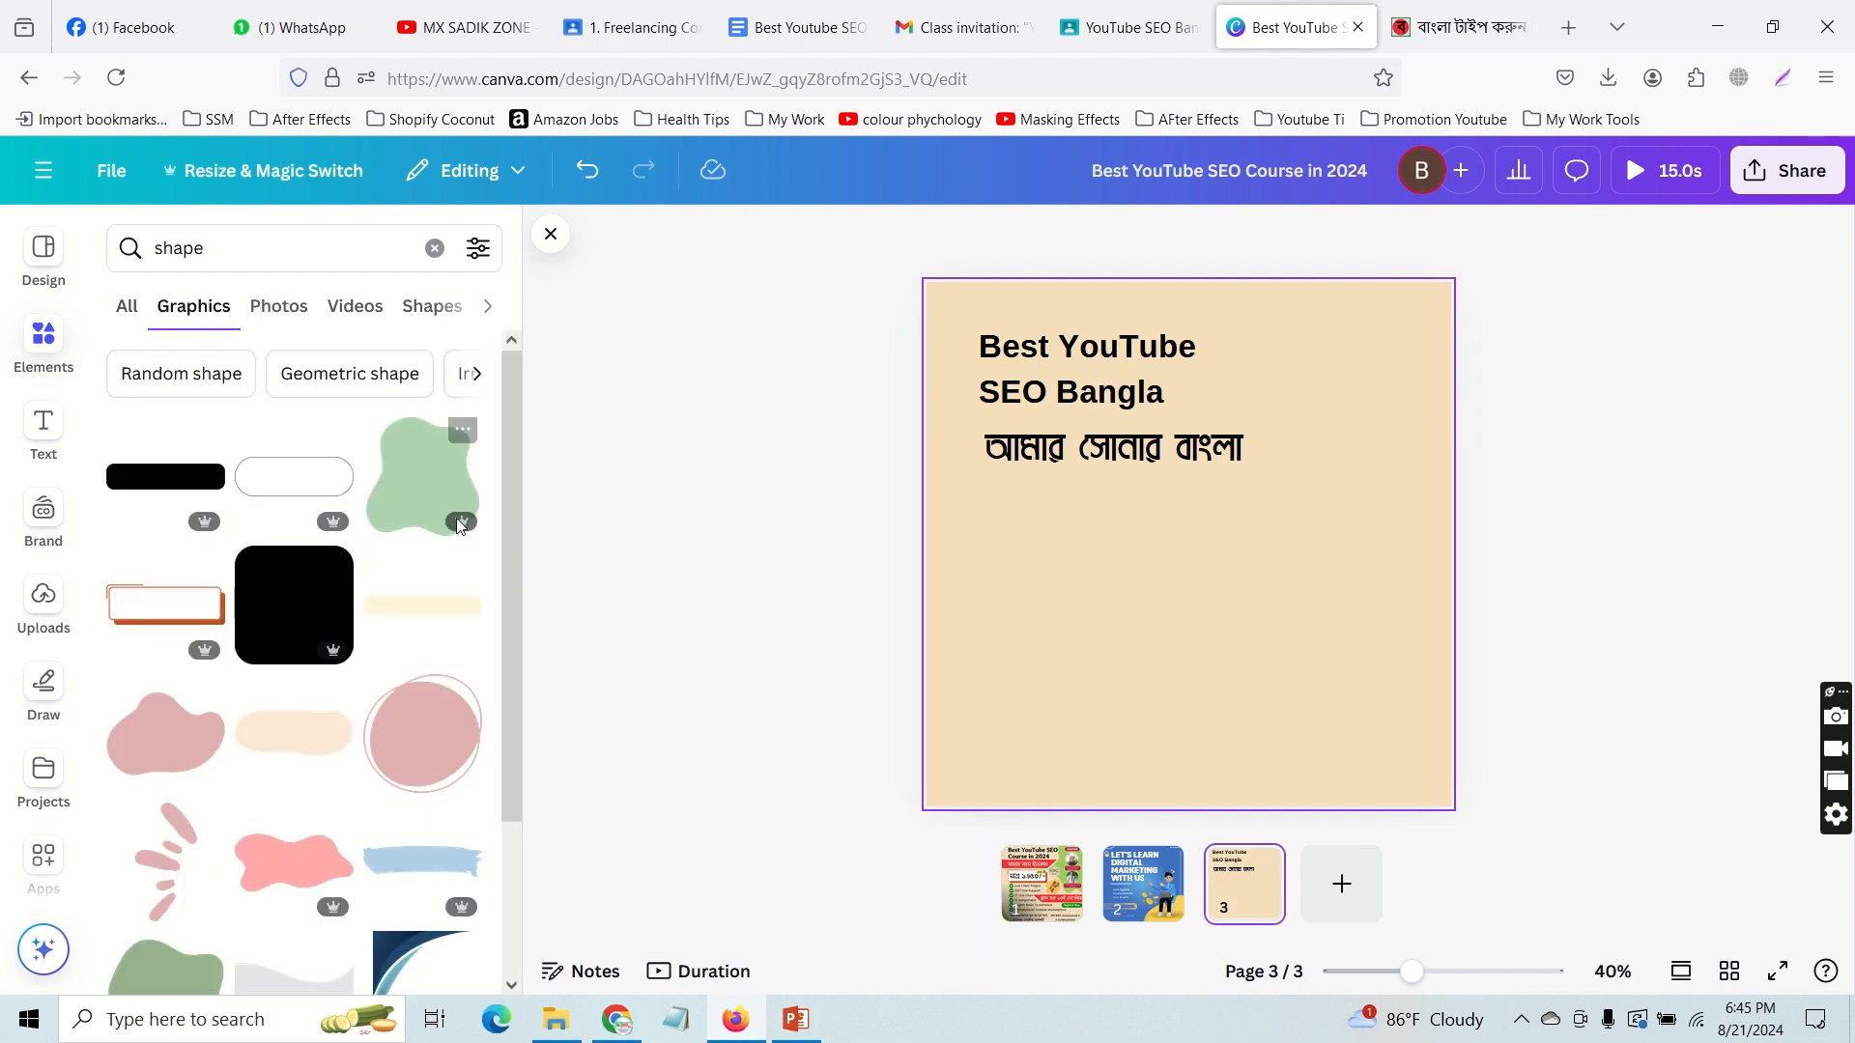
{"action": "scroll", "coordinate": [276, 670], "scroll_direction": "down", "scroll_amount": 10}
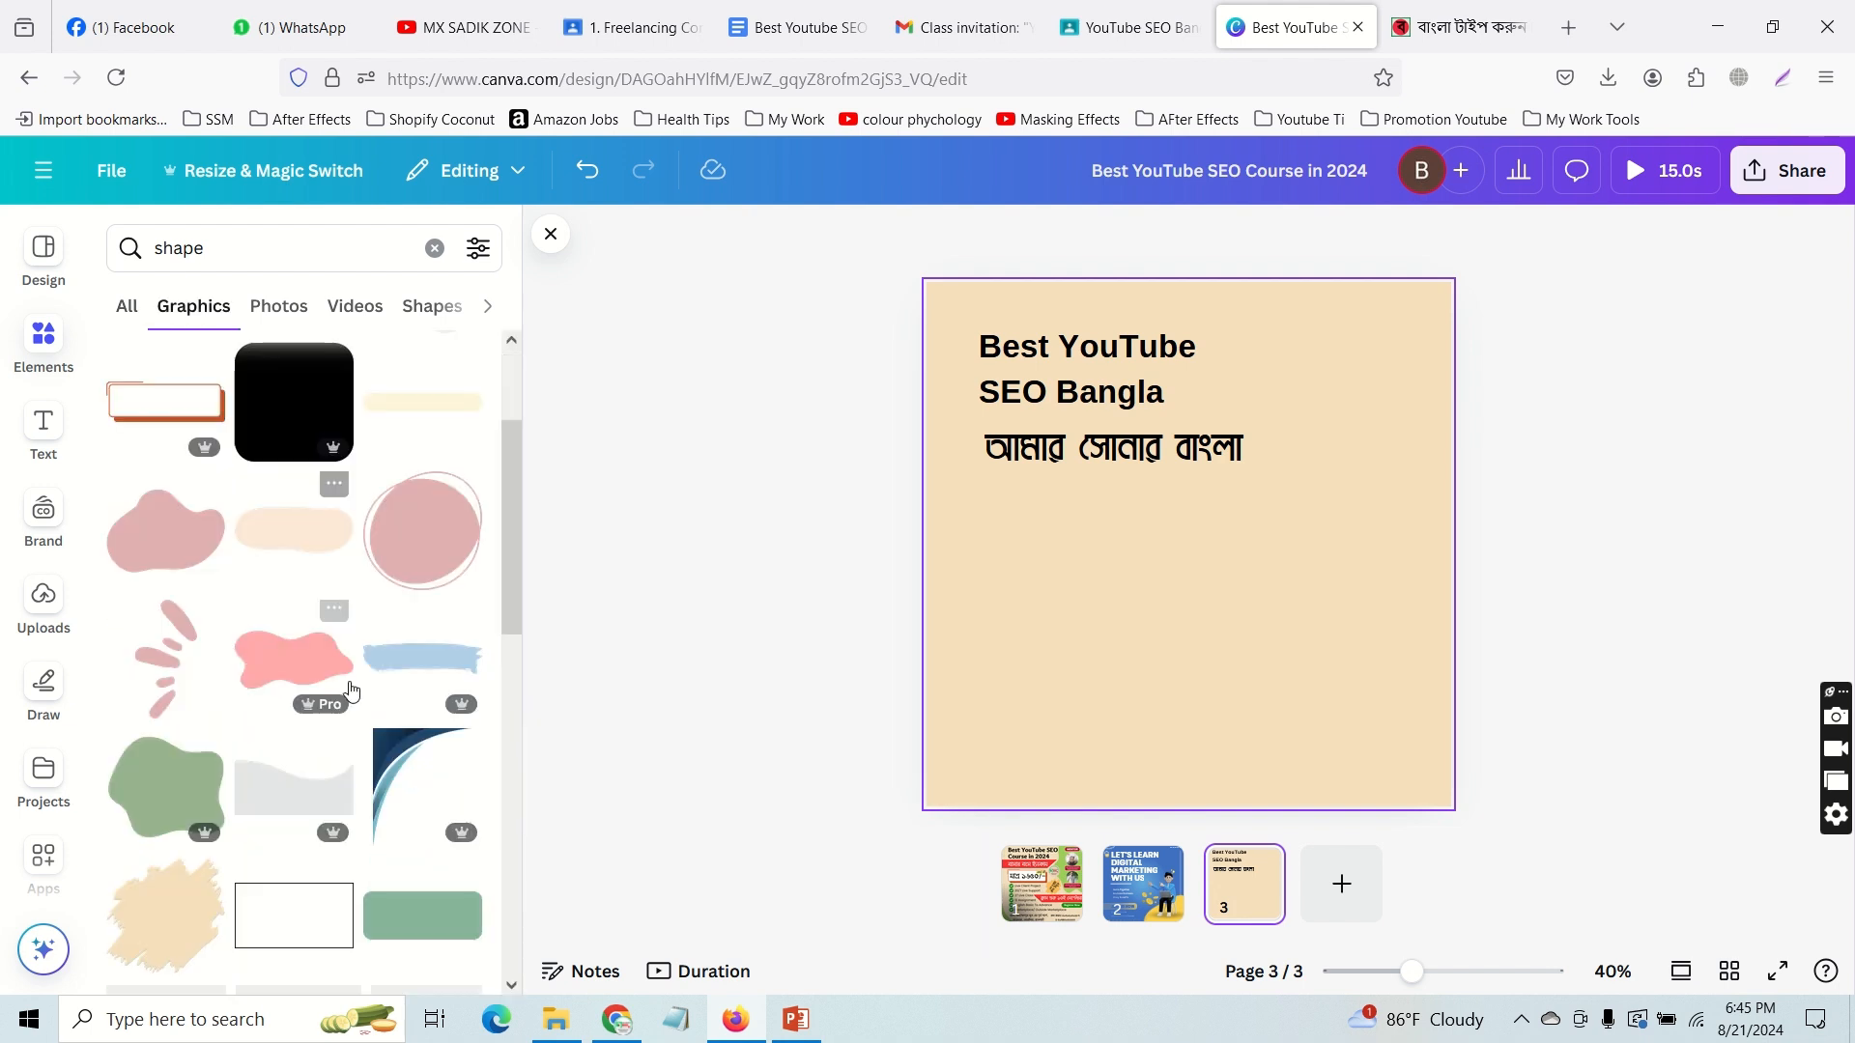
{"action": "scroll", "coordinate": [367, 744], "scroll_direction": "up", "scroll_amount": 10}
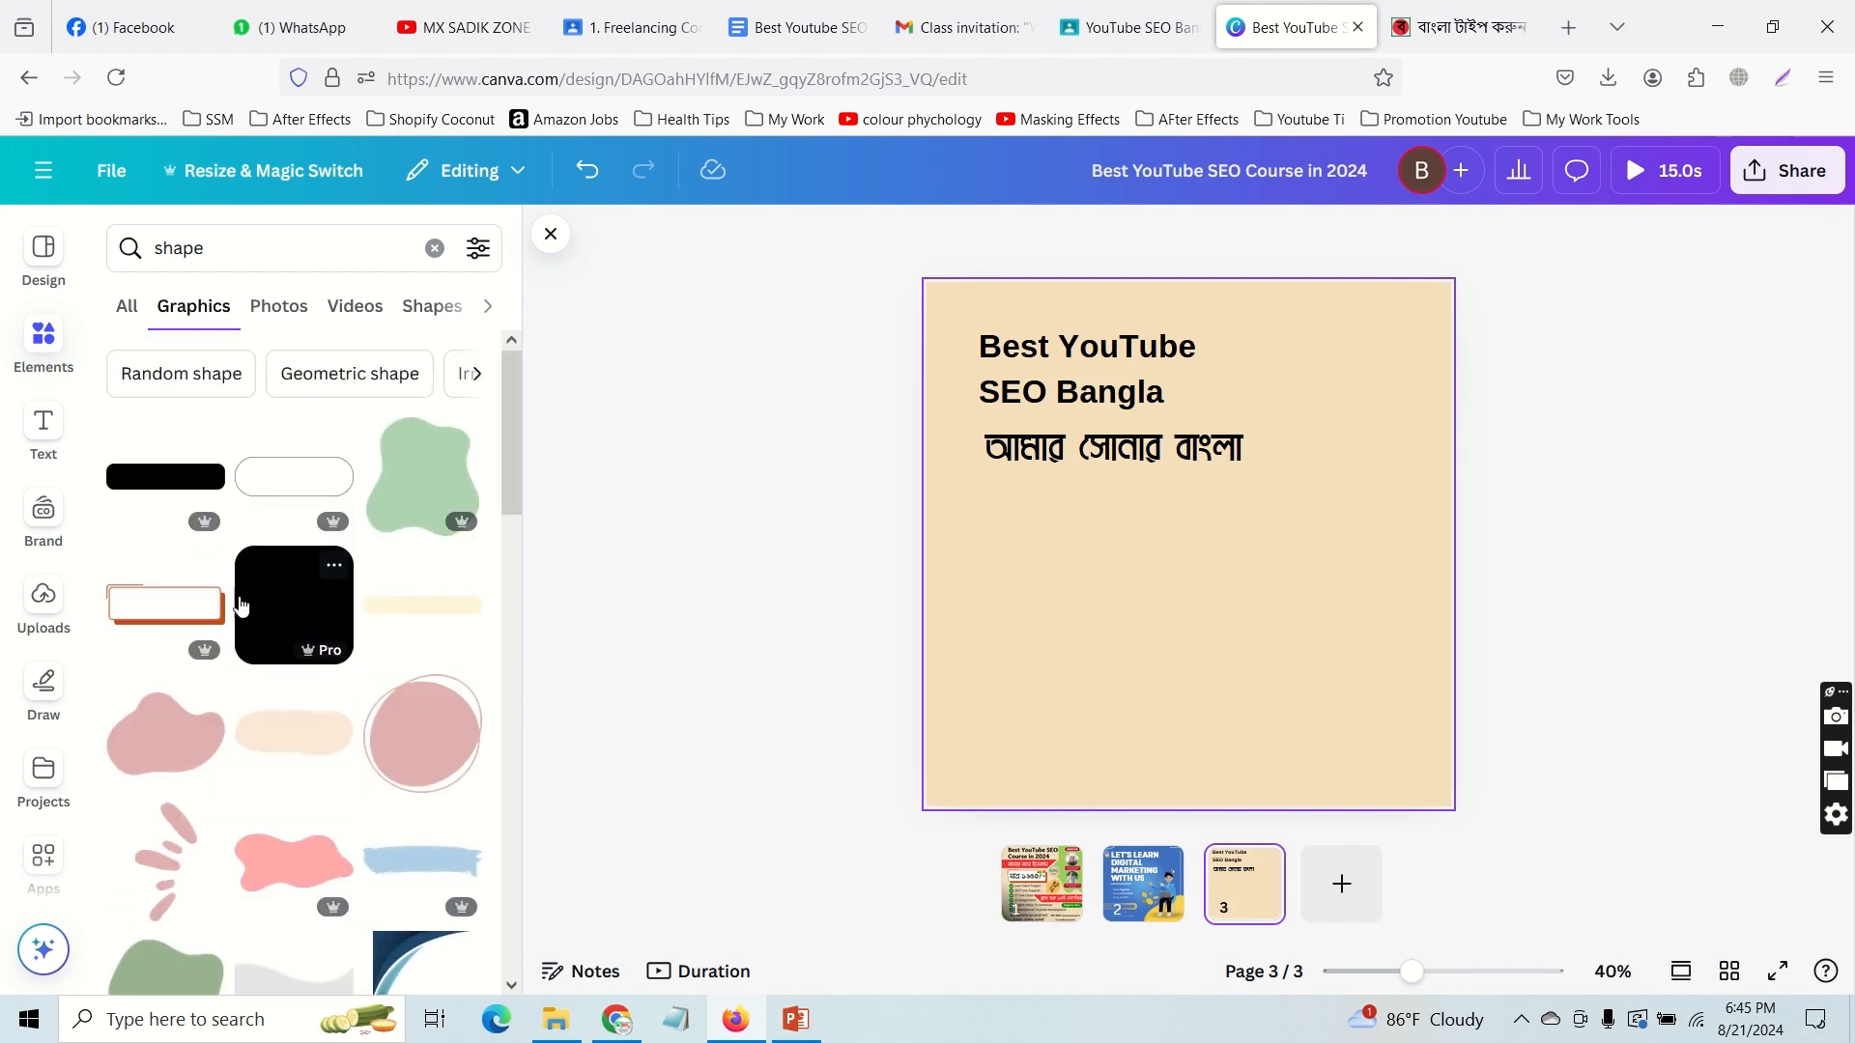
{"action": "left_click", "coordinate": [184, 609]}
{"action": "left_click_drag", "start_coordinate": [1196, 546], "coordinate": [1114, 527]}
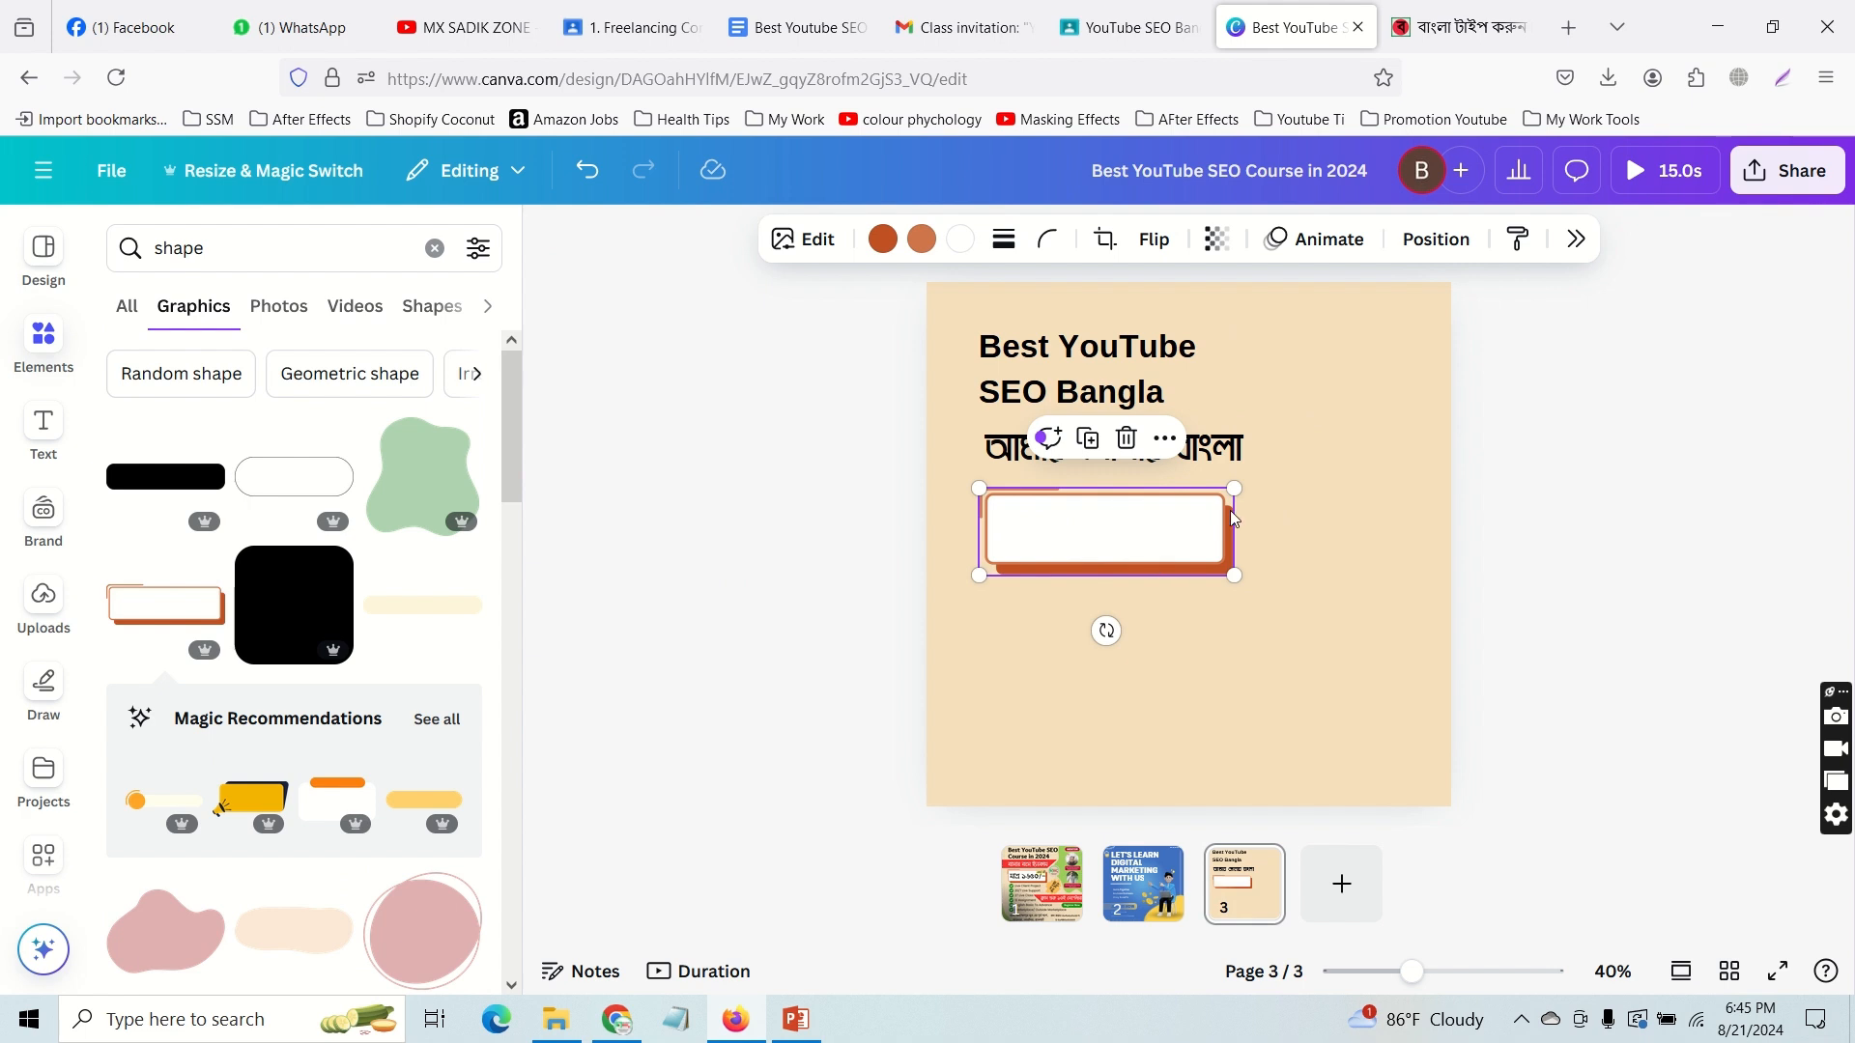
{"action": "left_click_drag", "start_coordinate": [1220, 562], "coordinate": [1193, 552]}
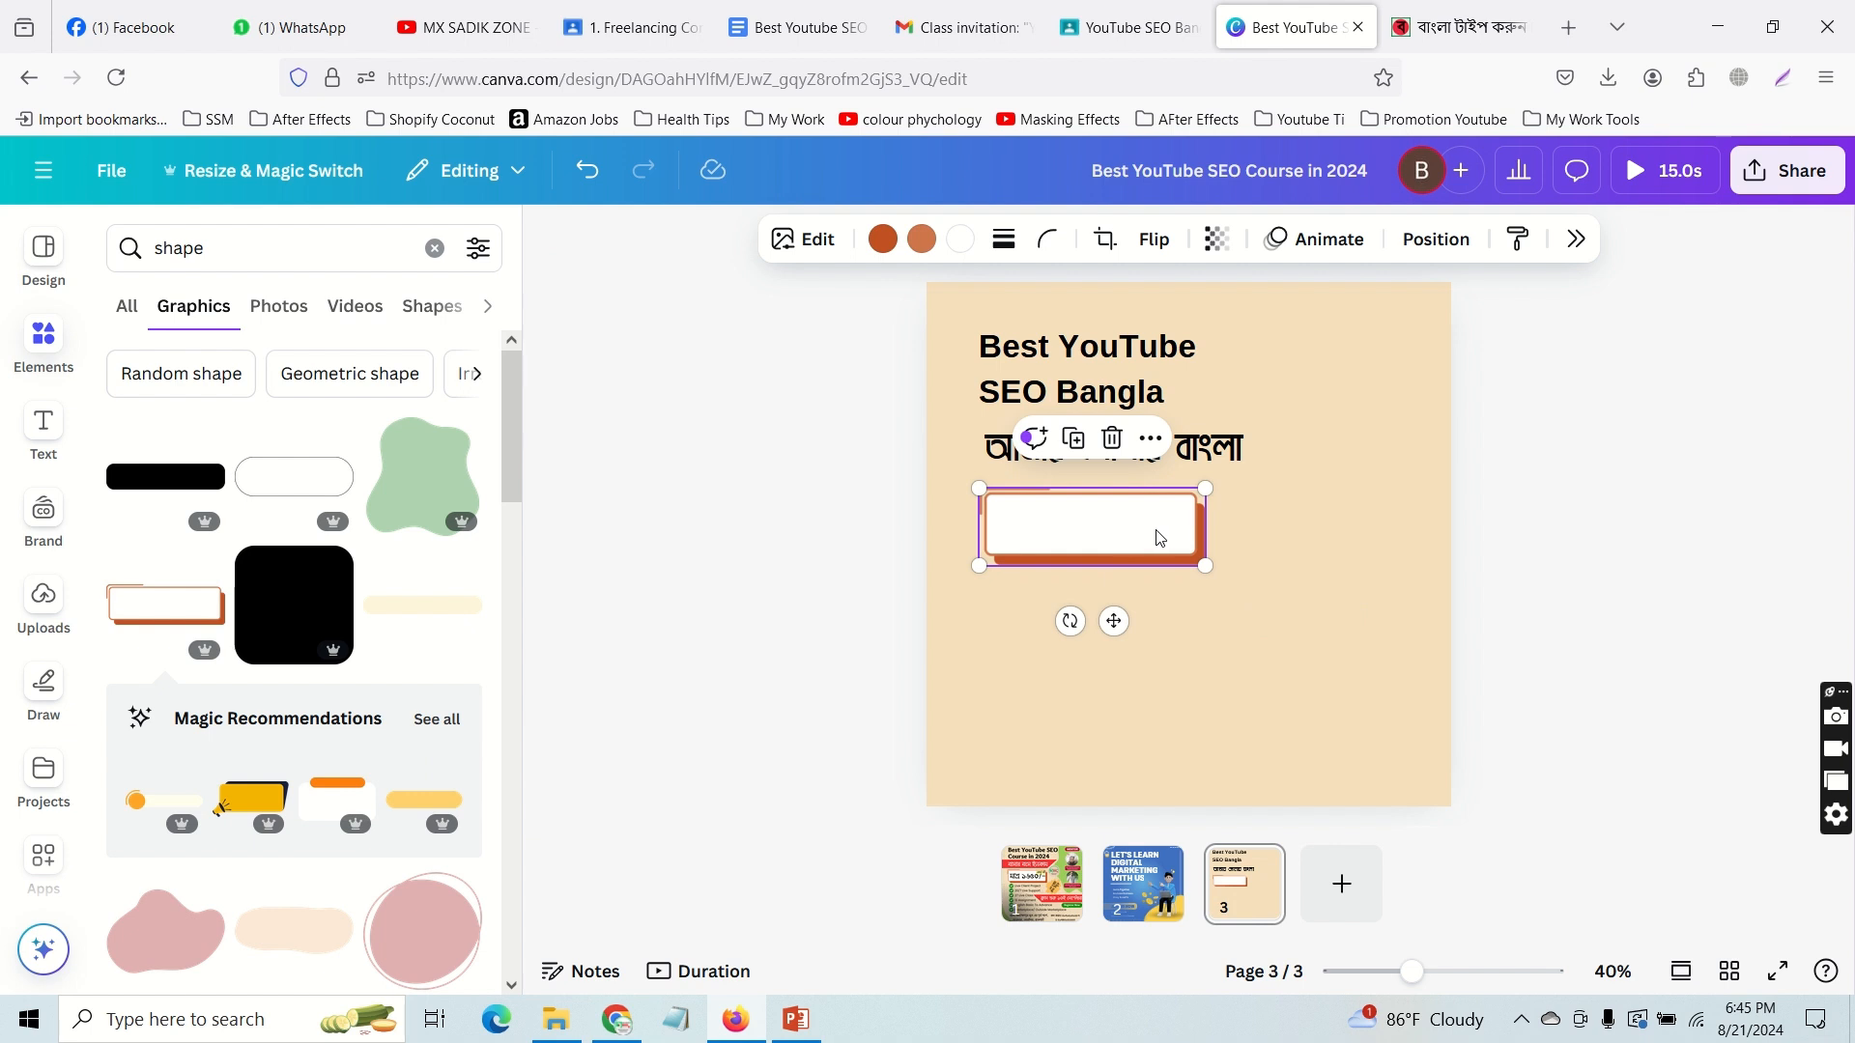
Step: Switch to the Easy Bengali Typing site and replace its text with the page 1 price line "মাত্র ১৬৫০/-", then select it
{"action": "left_click_drag", "start_coordinate": [1122, 530], "coordinate": [1122, 530]}
{"action": "left_click", "coordinate": [1247, 555]}
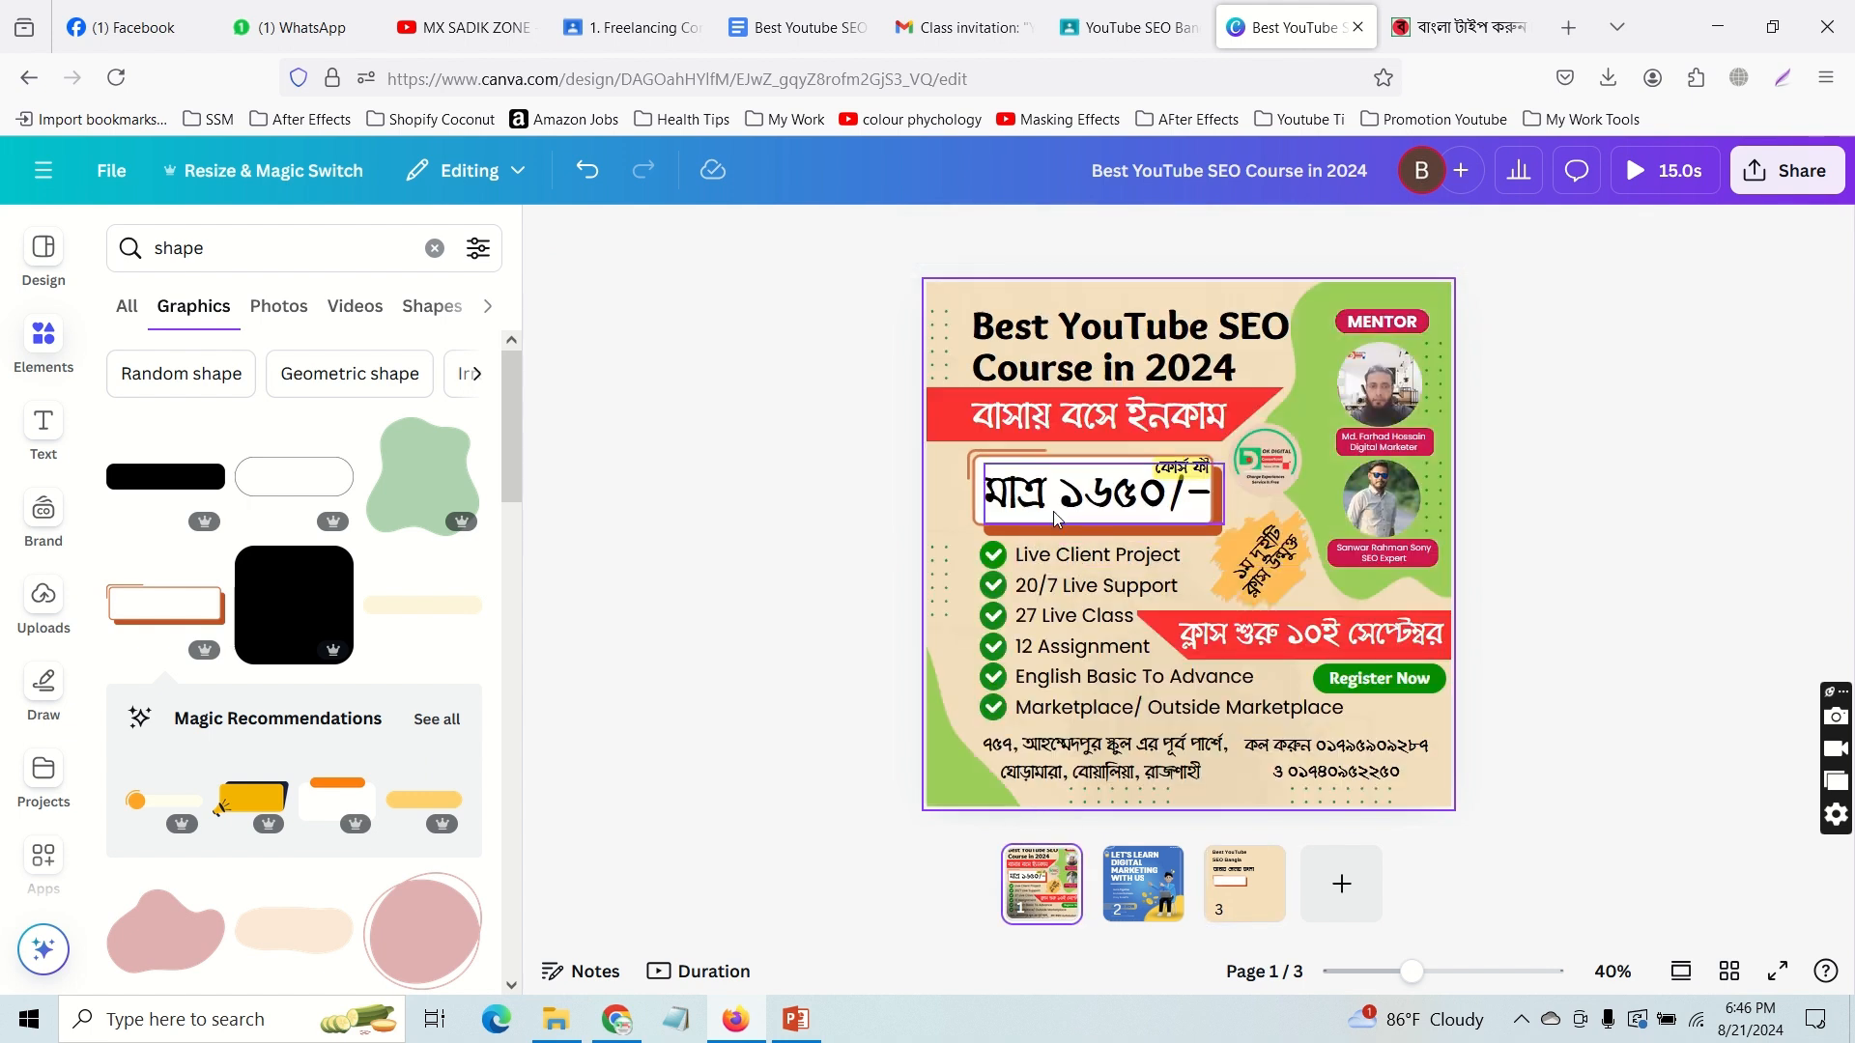
{"action": "mouse_move", "coordinate": [798, 1022]}
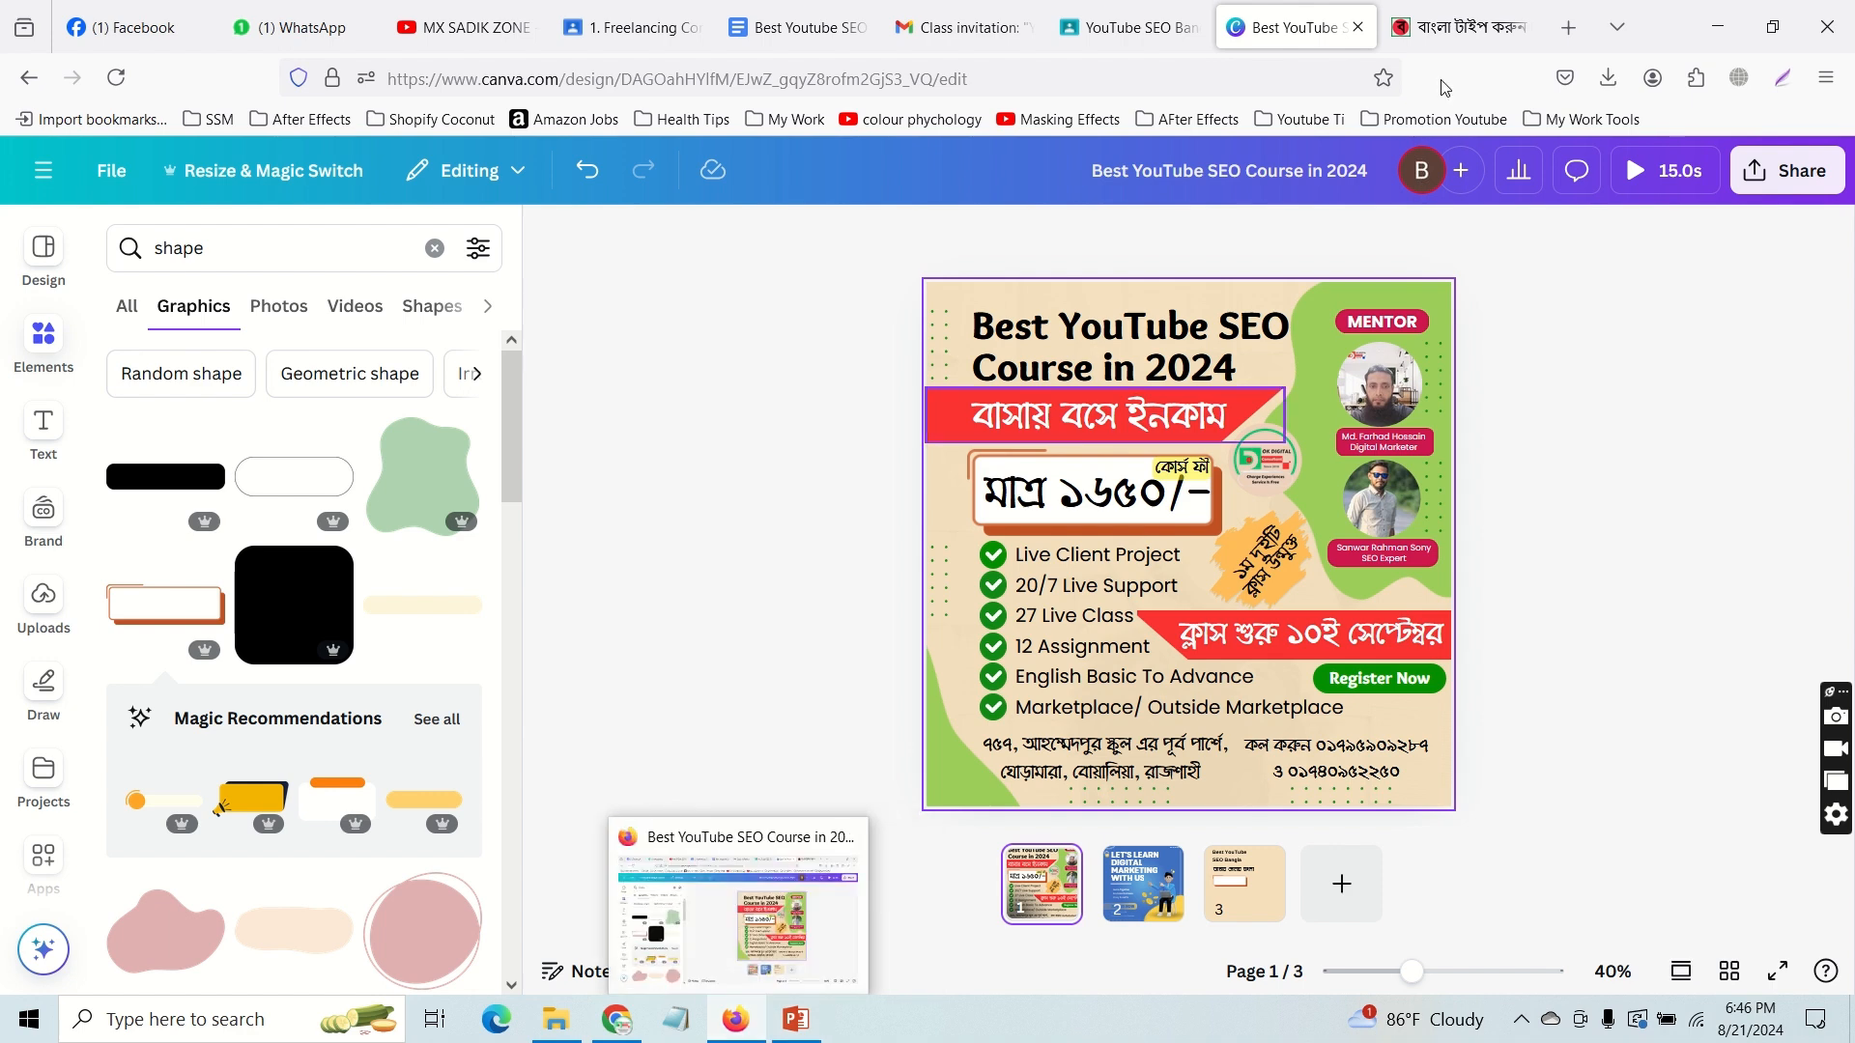
{"action": "left_click", "coordinate": [1511, 39]}
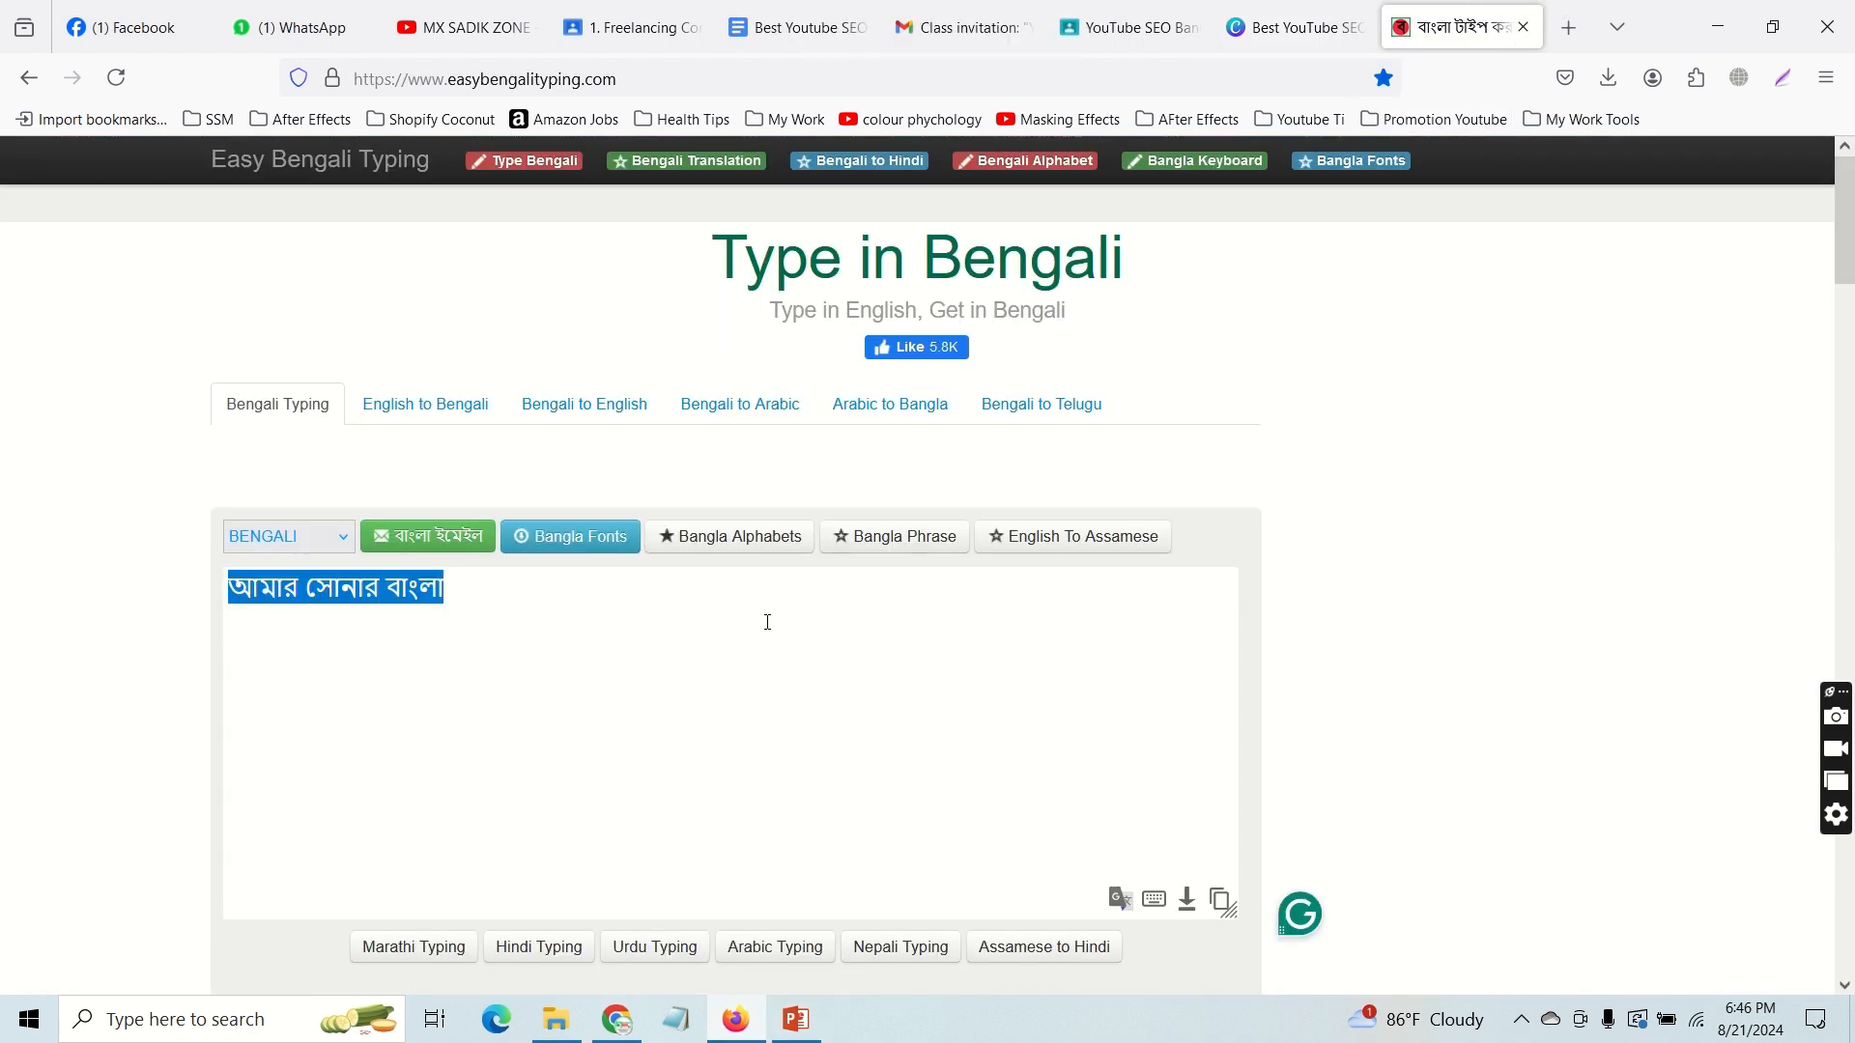
{"action": "type", "text": "ma"}
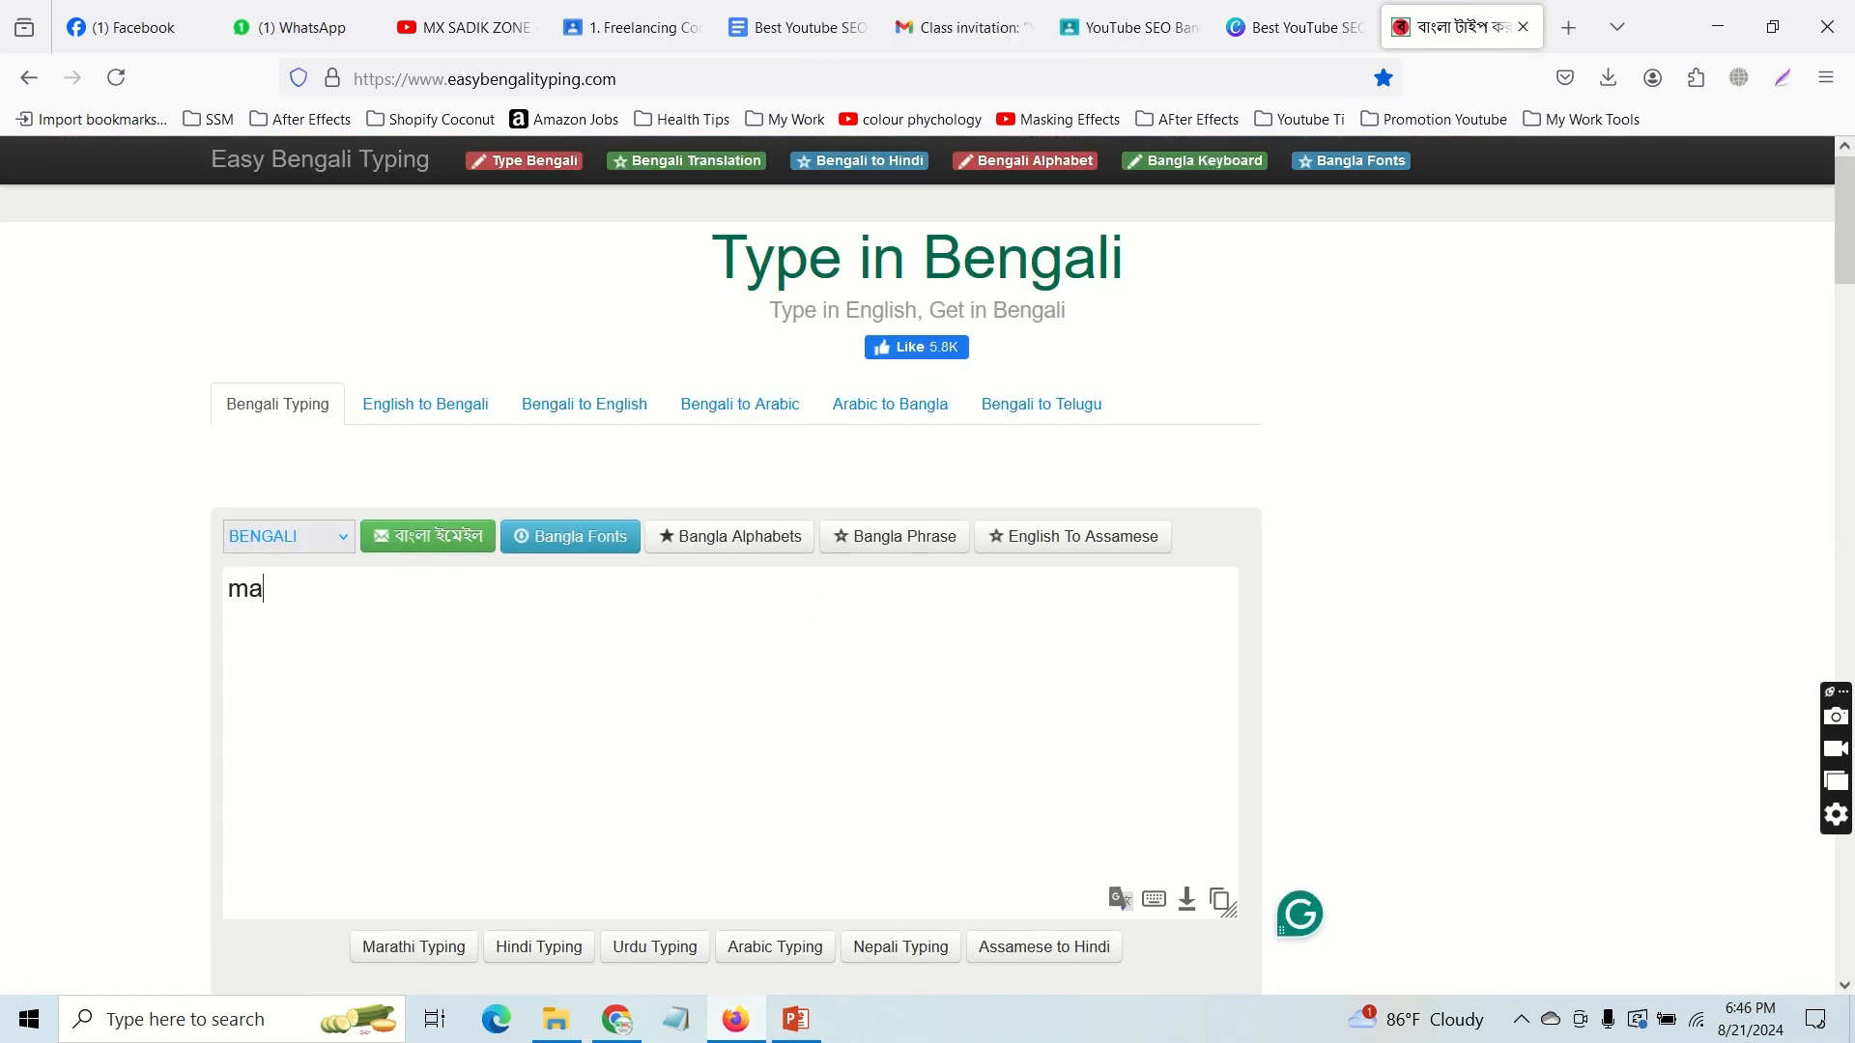
{"action": "type", "text": "tro 1650"}
{"action": "type", "text": "/-"}
{"action": "key", "text": "ctrl+a"}
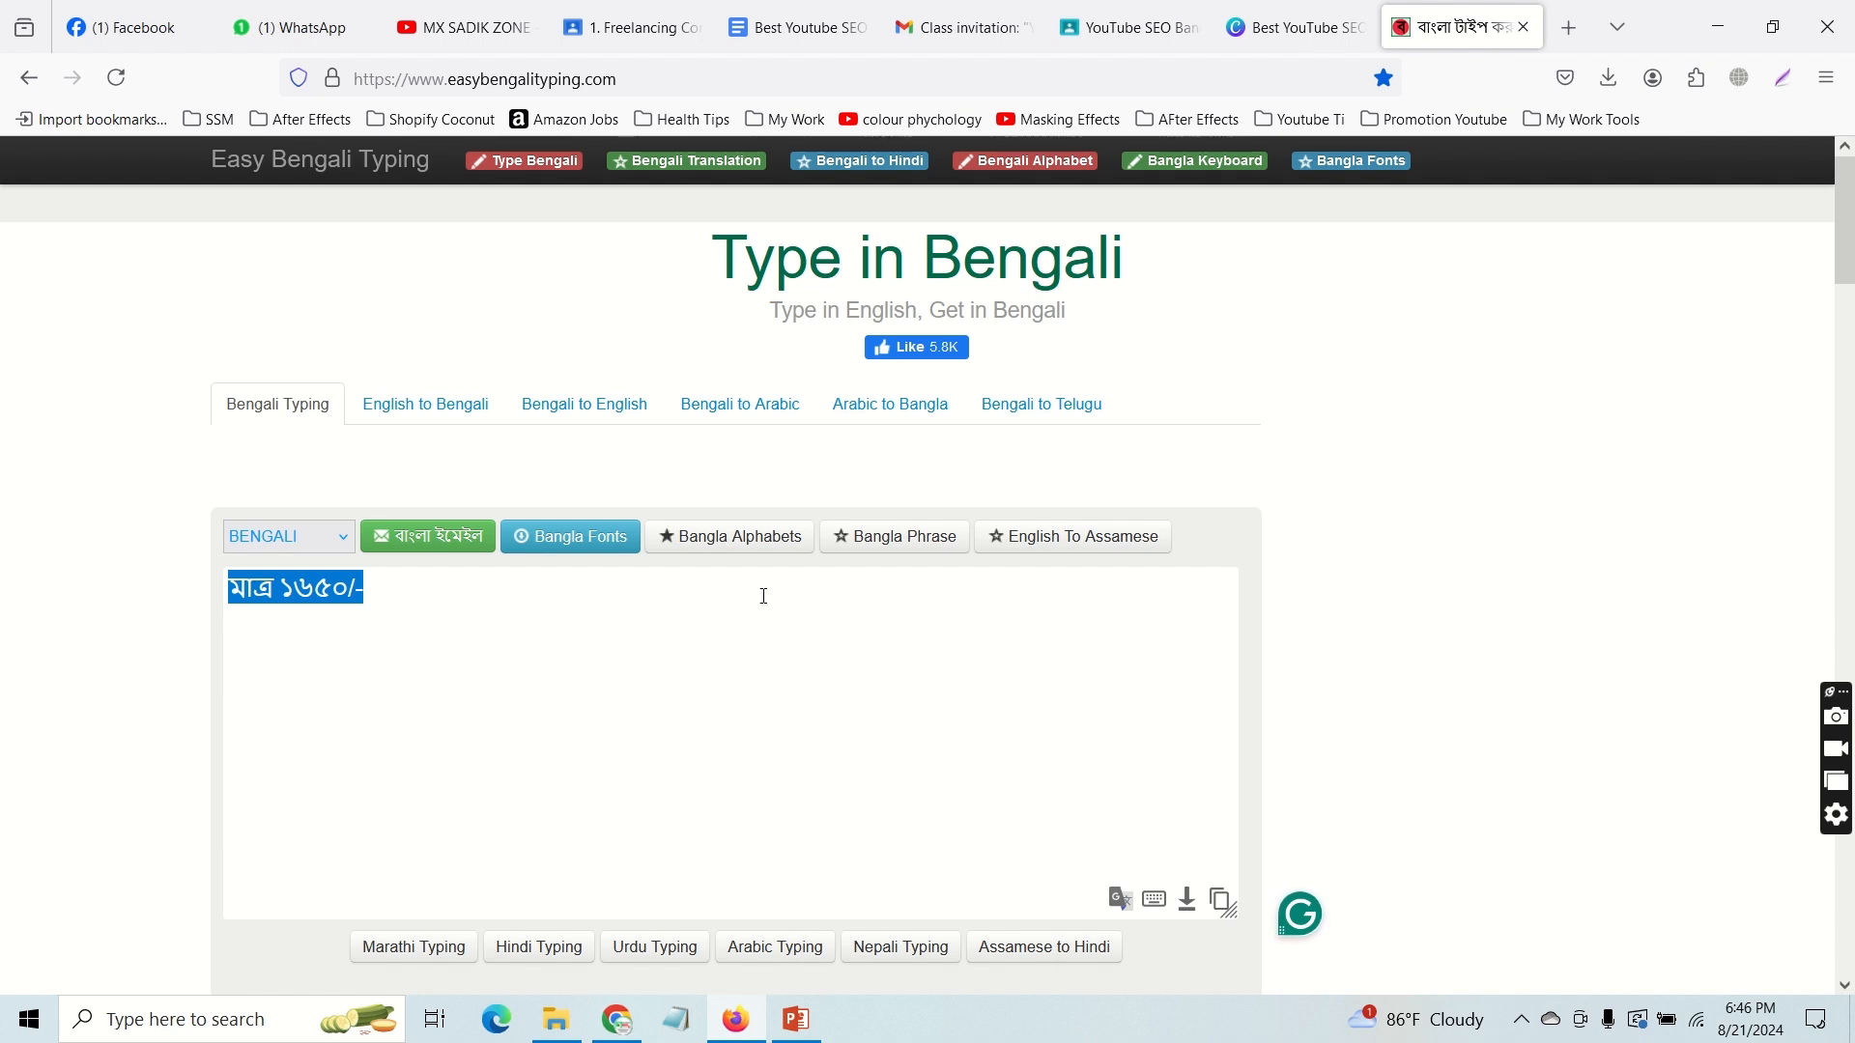
Step: Back in Canva, duplicate the Bengali line on page 3 and place the copy over the white box
{"action": "left_click", "coordinate": [1295, 27]}
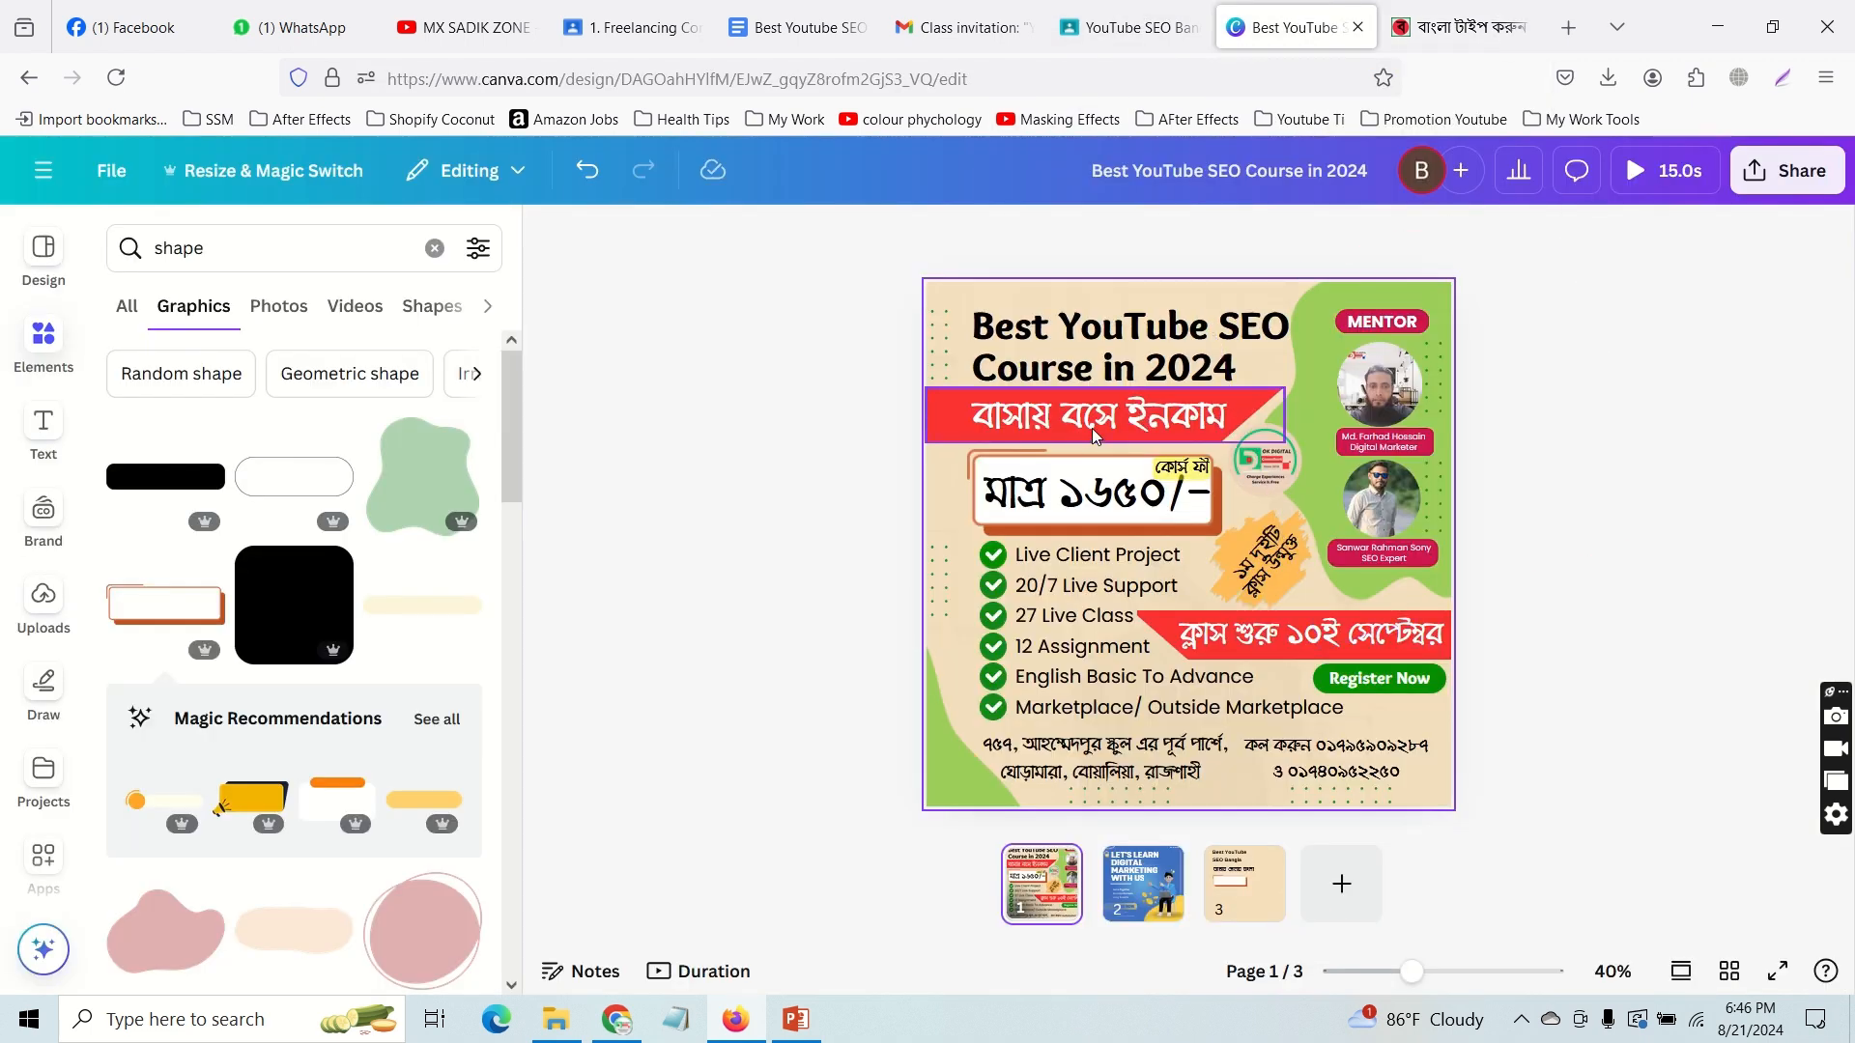
{"action": "left_click", "coordinate": [1256, 894]}
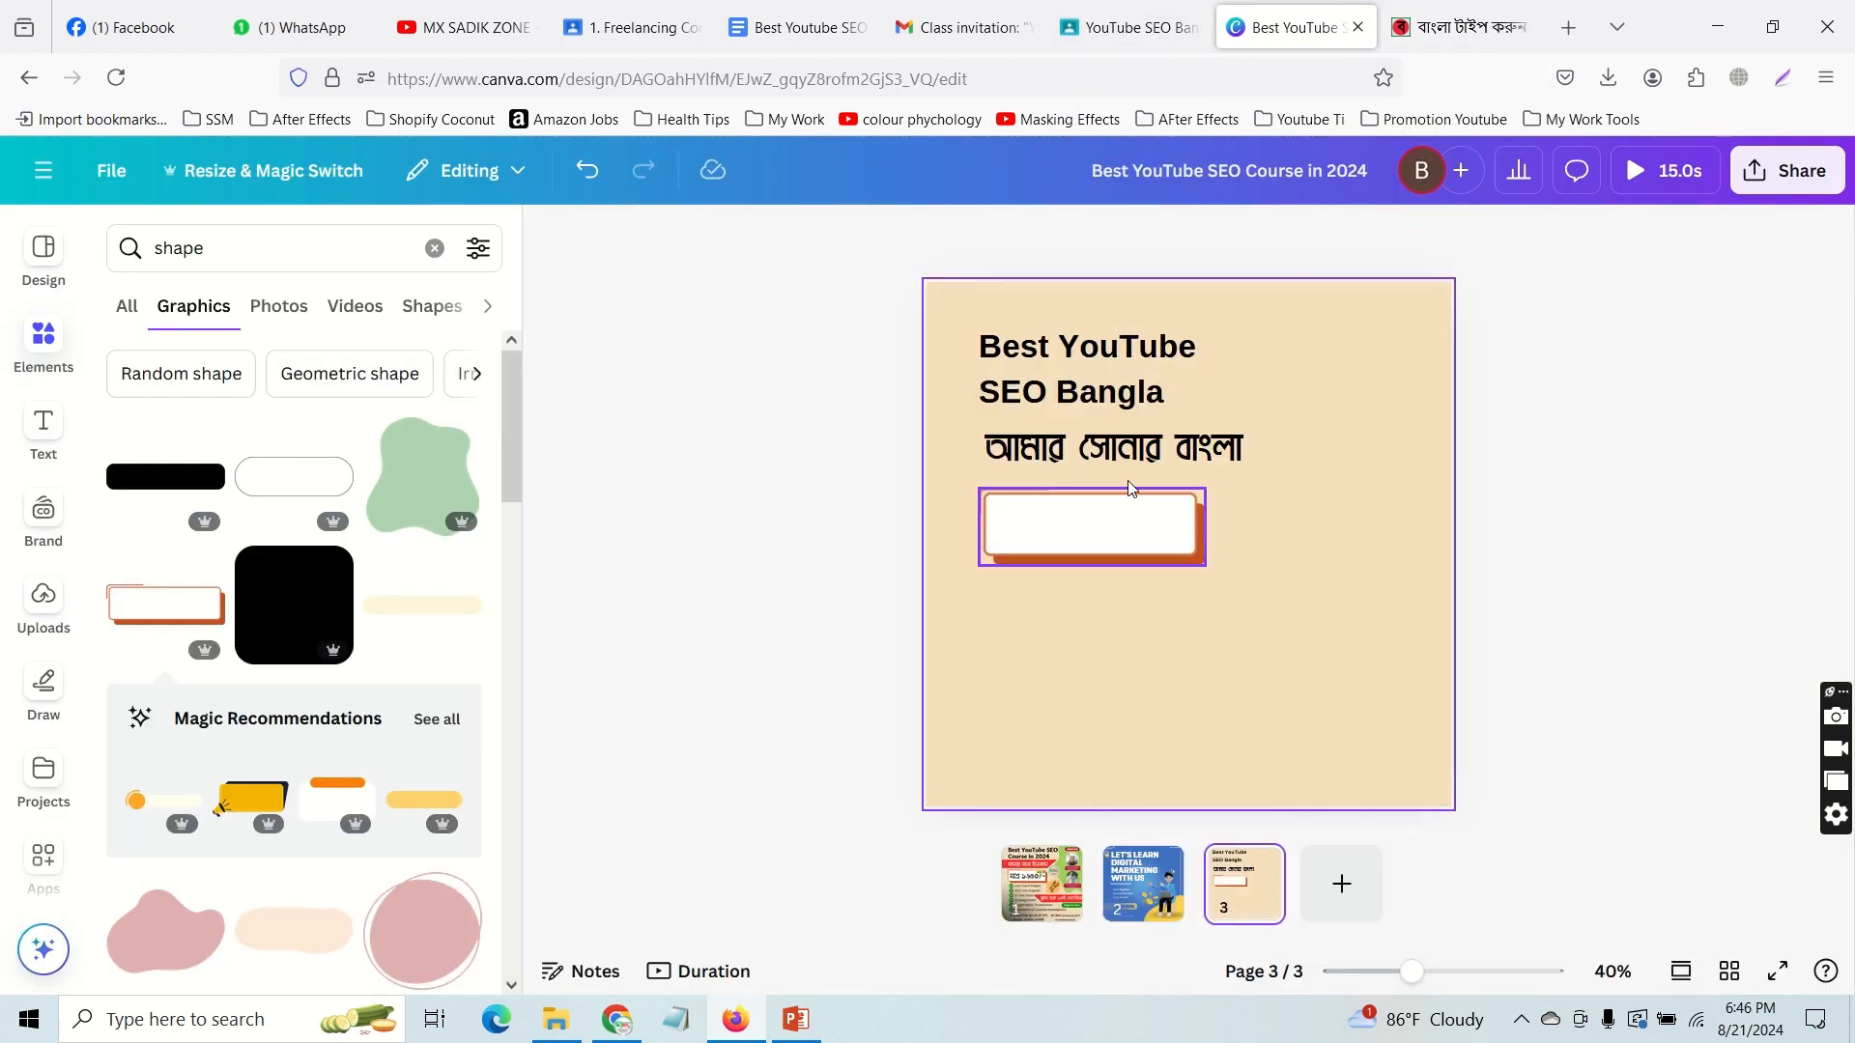
{"action": "left_click", "coordinate": [1121, 454]}
{"action": "key", "text": "ctrl+d"}
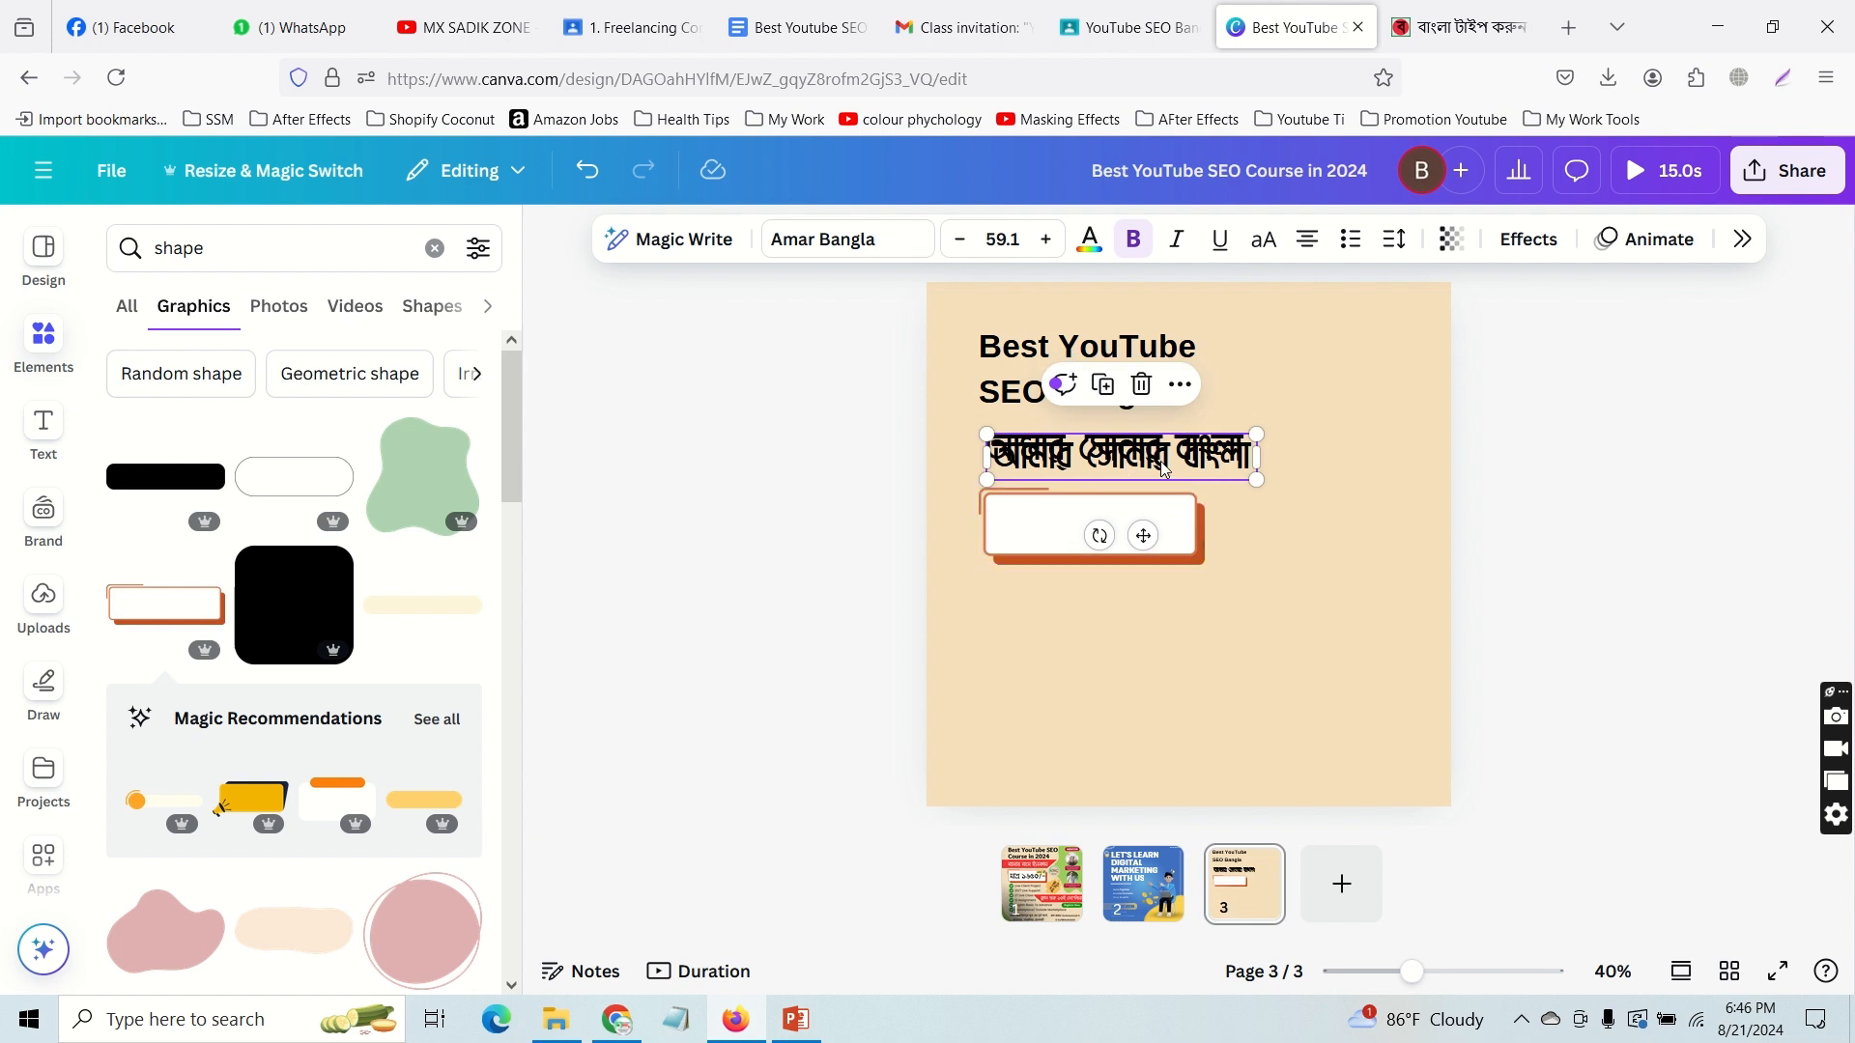
{"action": "left_click_drag", "start_coordinate": [1158, 464], "coordinate": [1150, 533]}
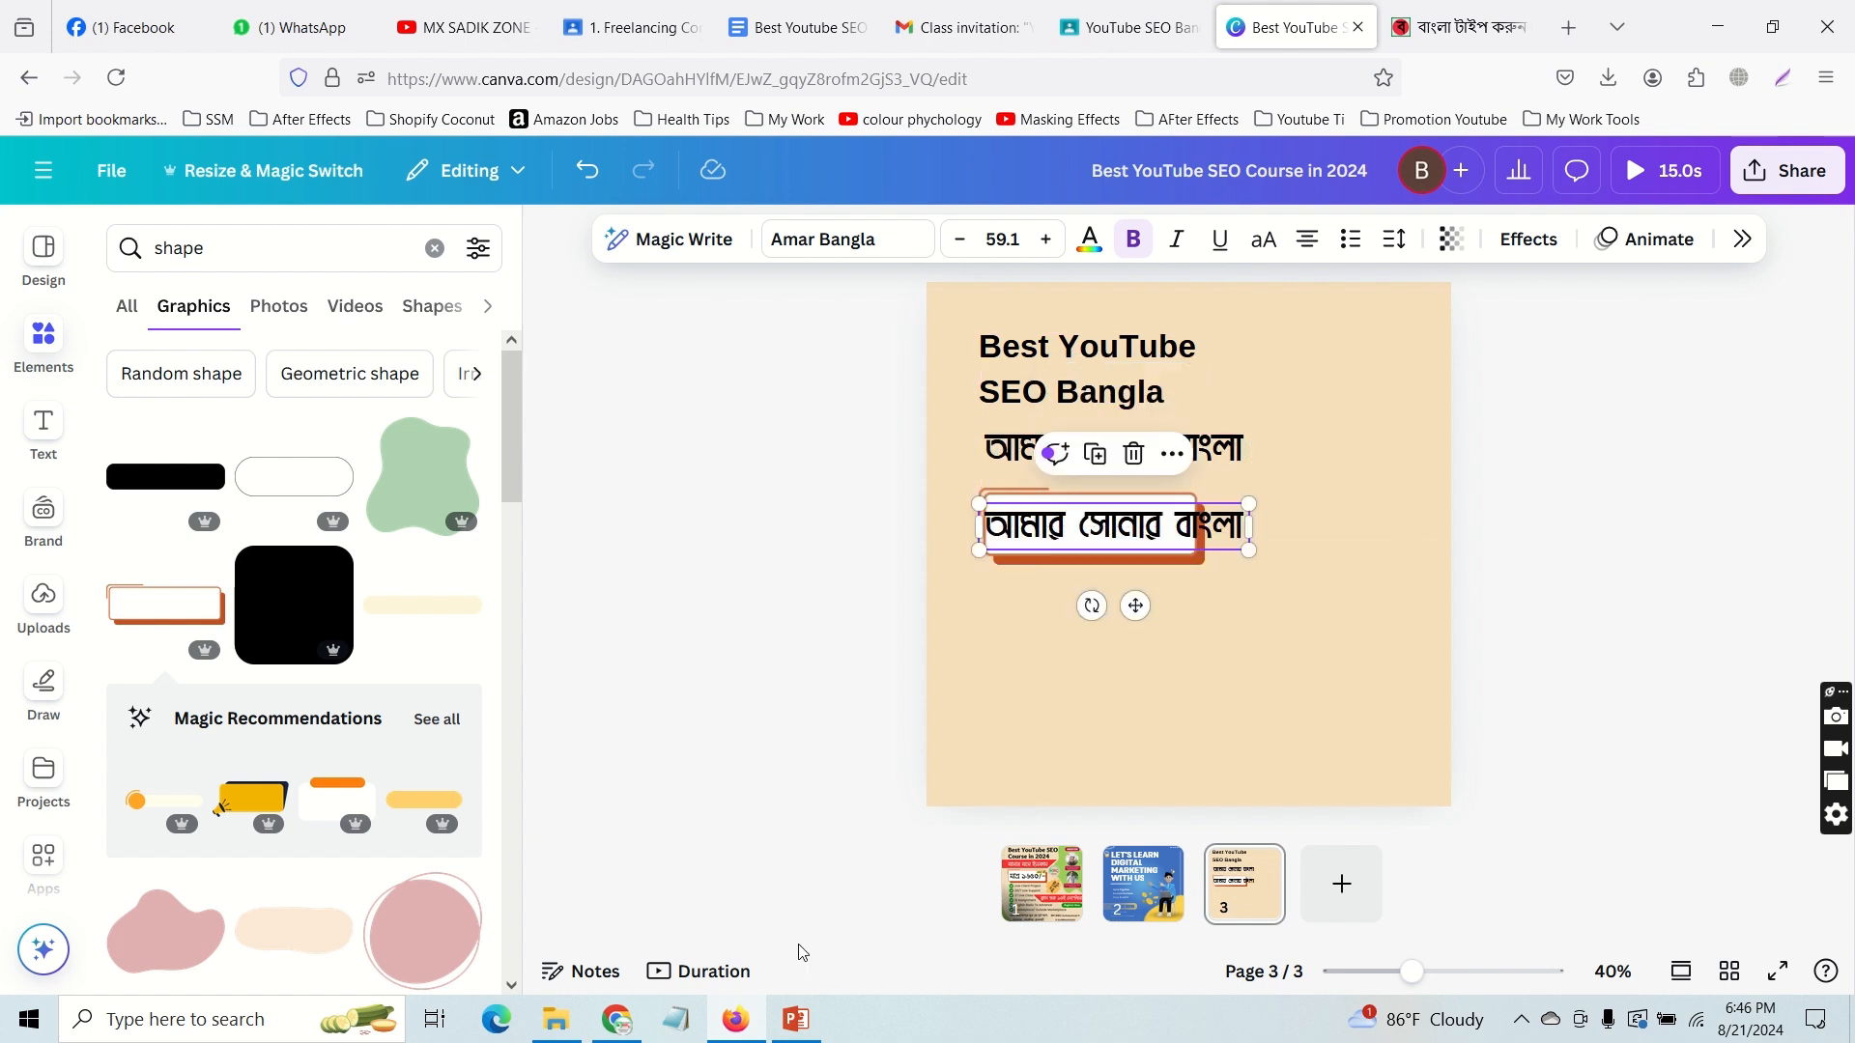
Step: Cut "মাত্র ১৬৫০/-" from the Easy Bengali Typing site and replace the duplicated line's text in Canva with it
{"action": "left_click", "coordinate": [1458, 27]}
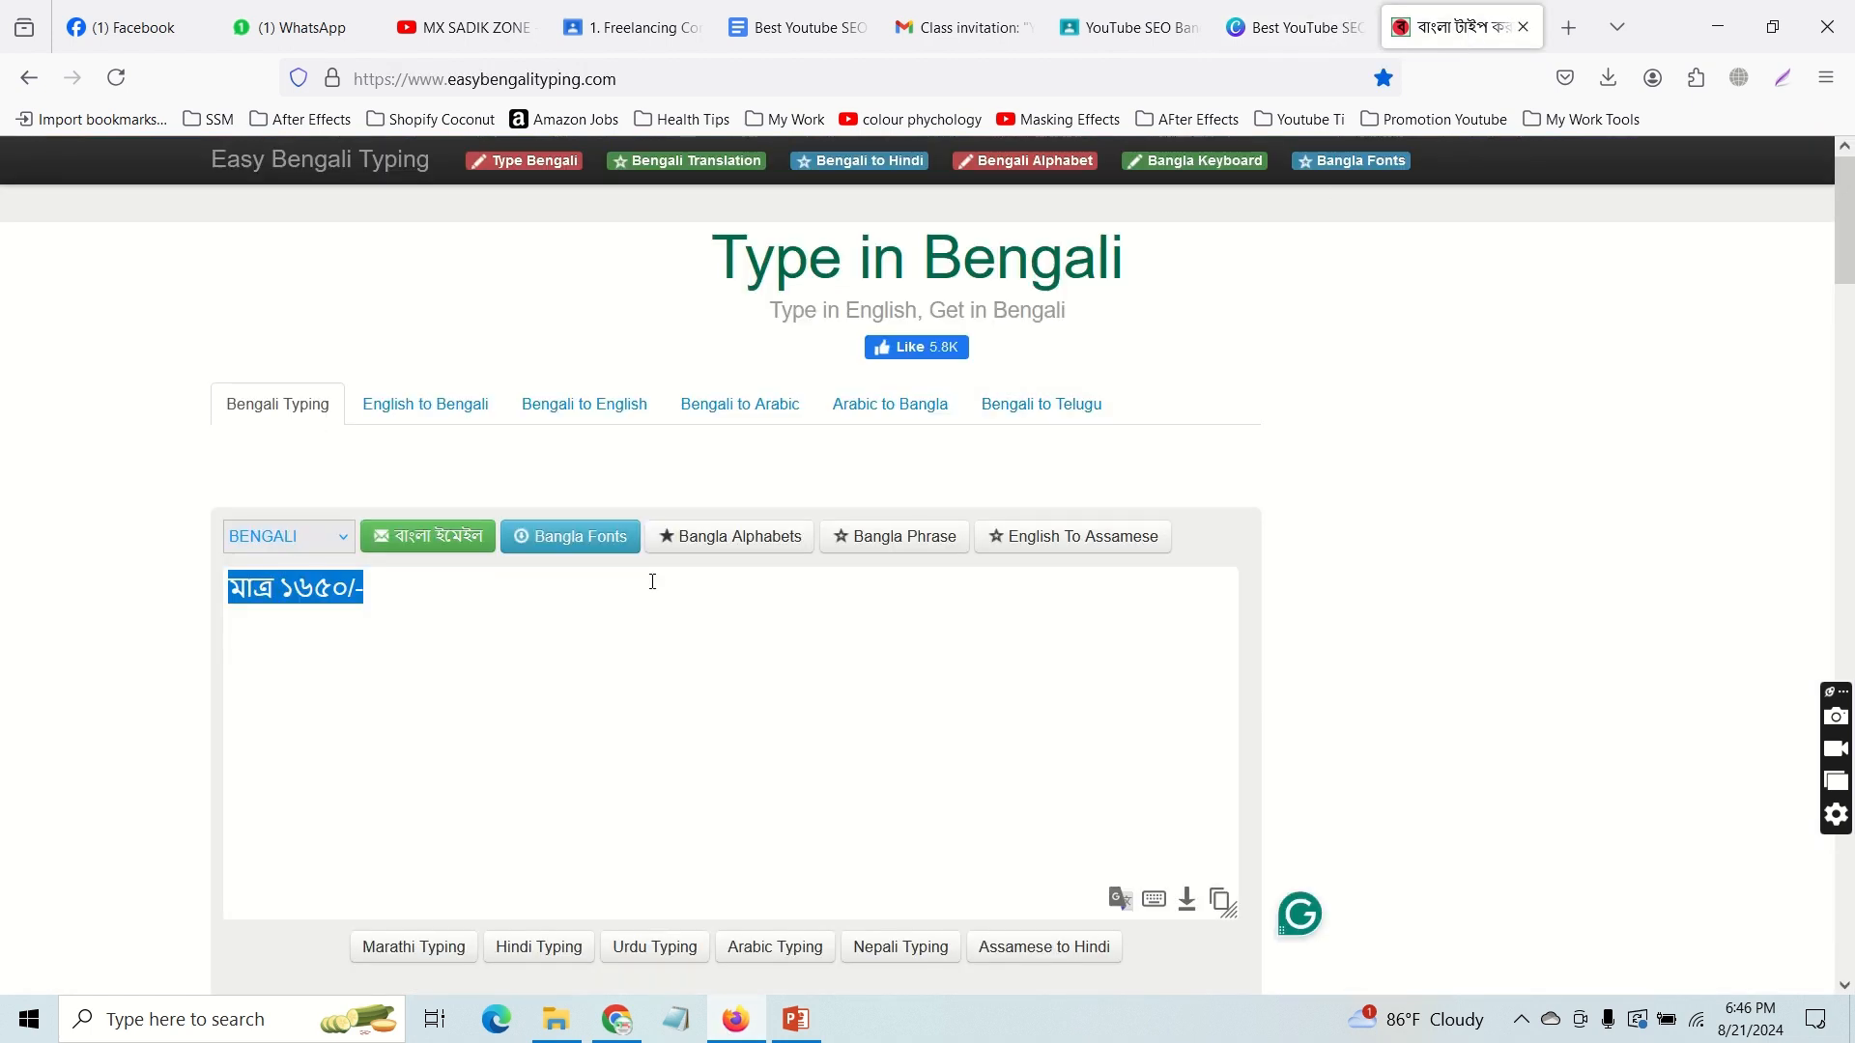
{"action": "key", "text": "ctrl+x"}
{"action": "left_click", "coordinate": [1295, 27]}
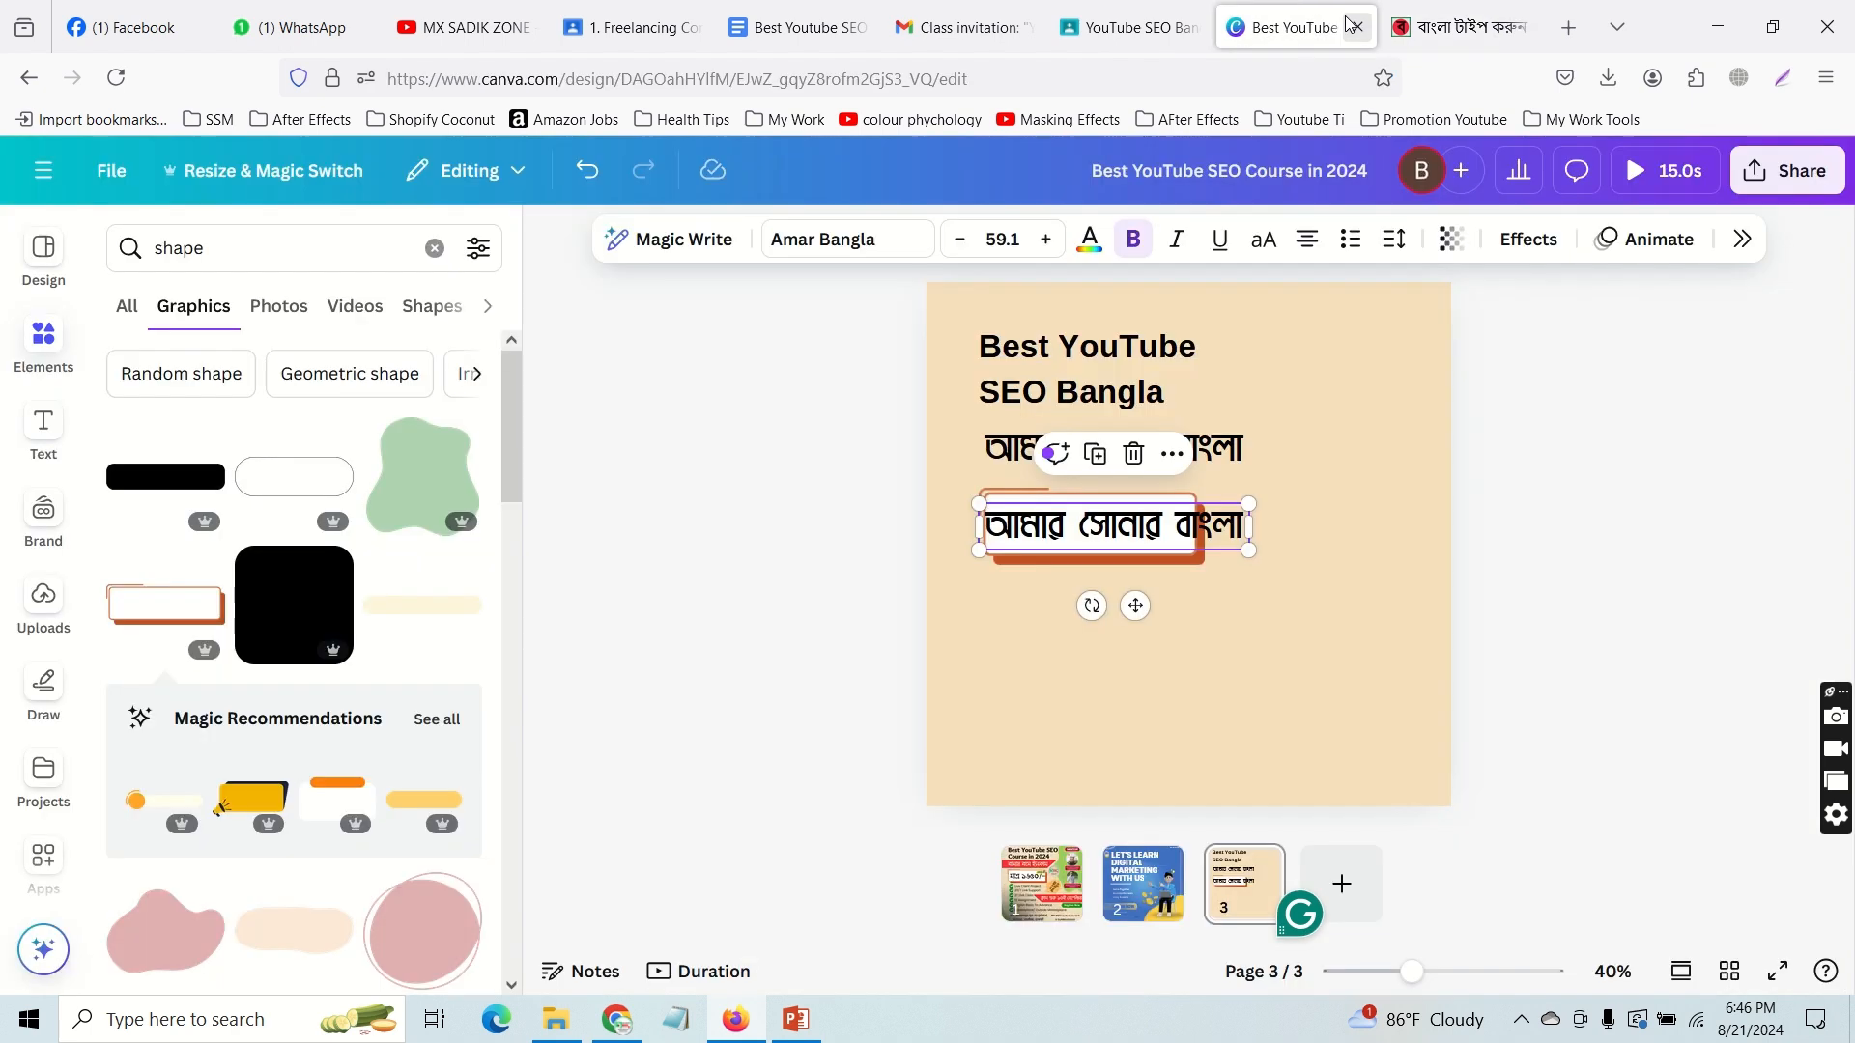
{"action": "double_click", "coordinate": [1080, 522]}
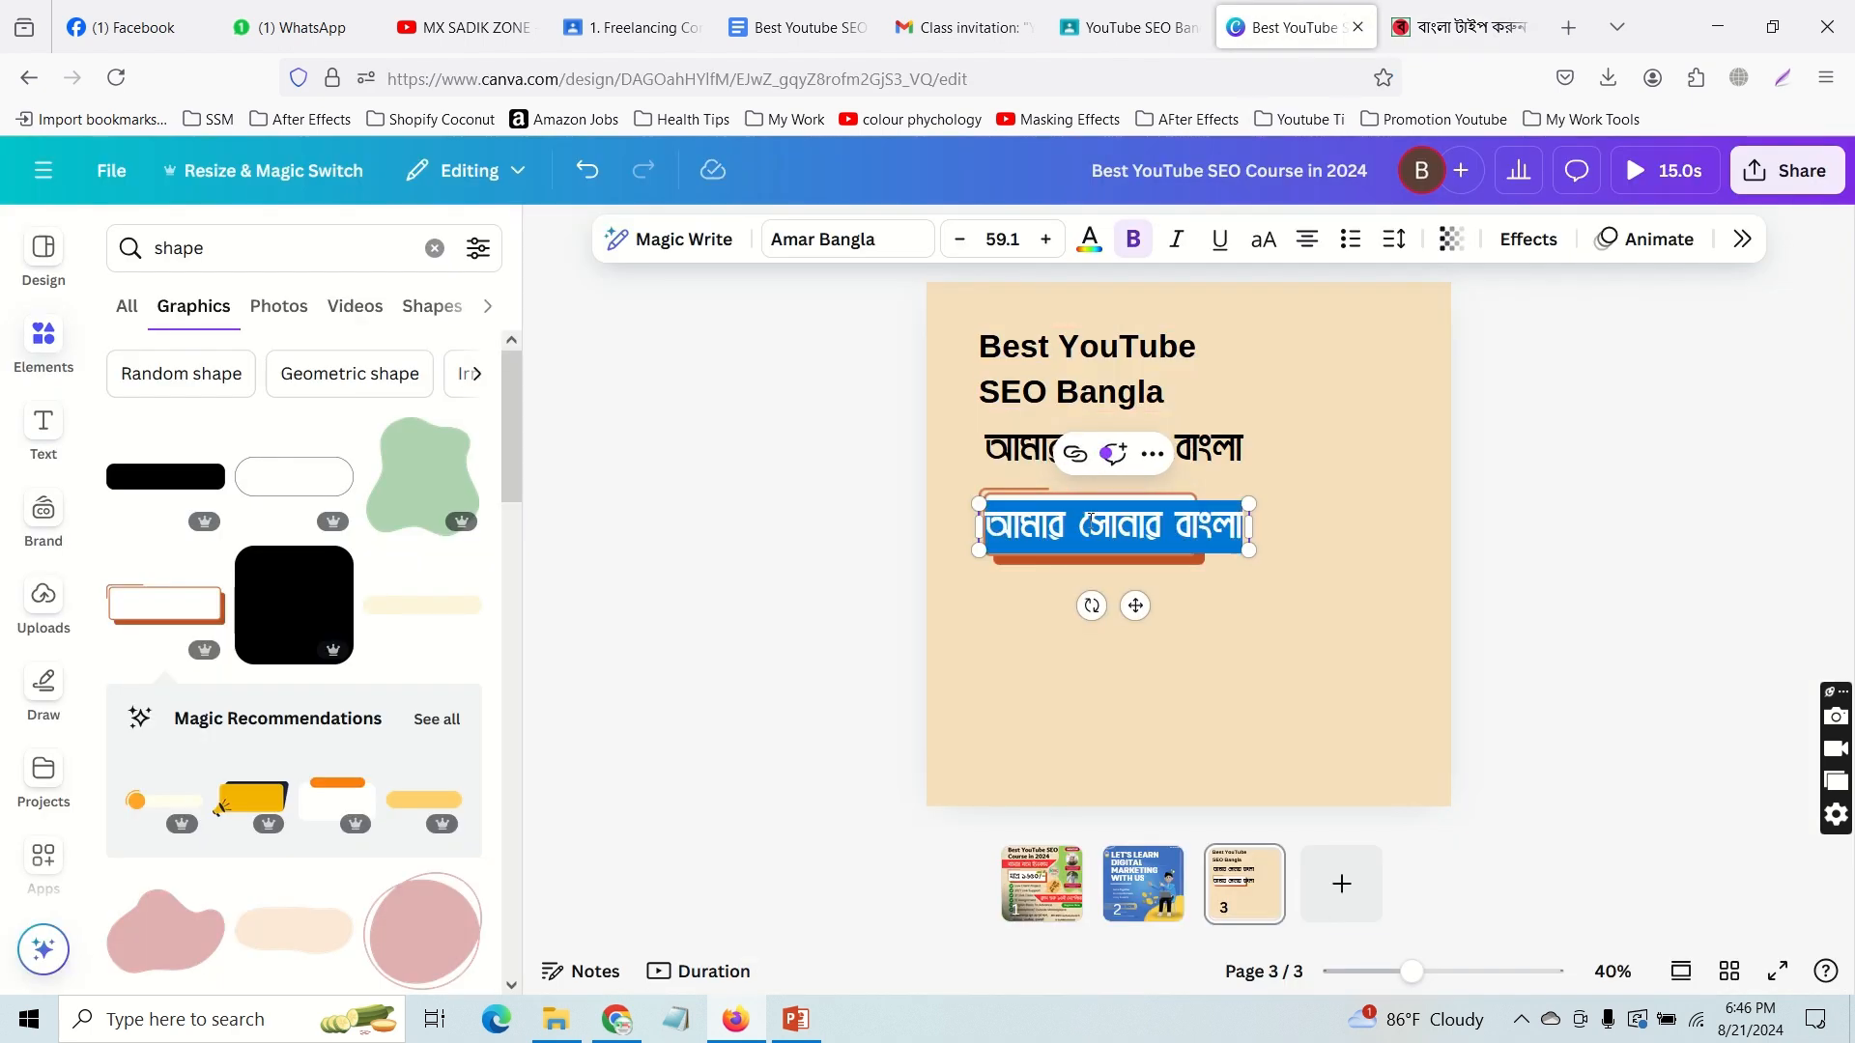
{"action": "key", "text": "ctrl+v"}
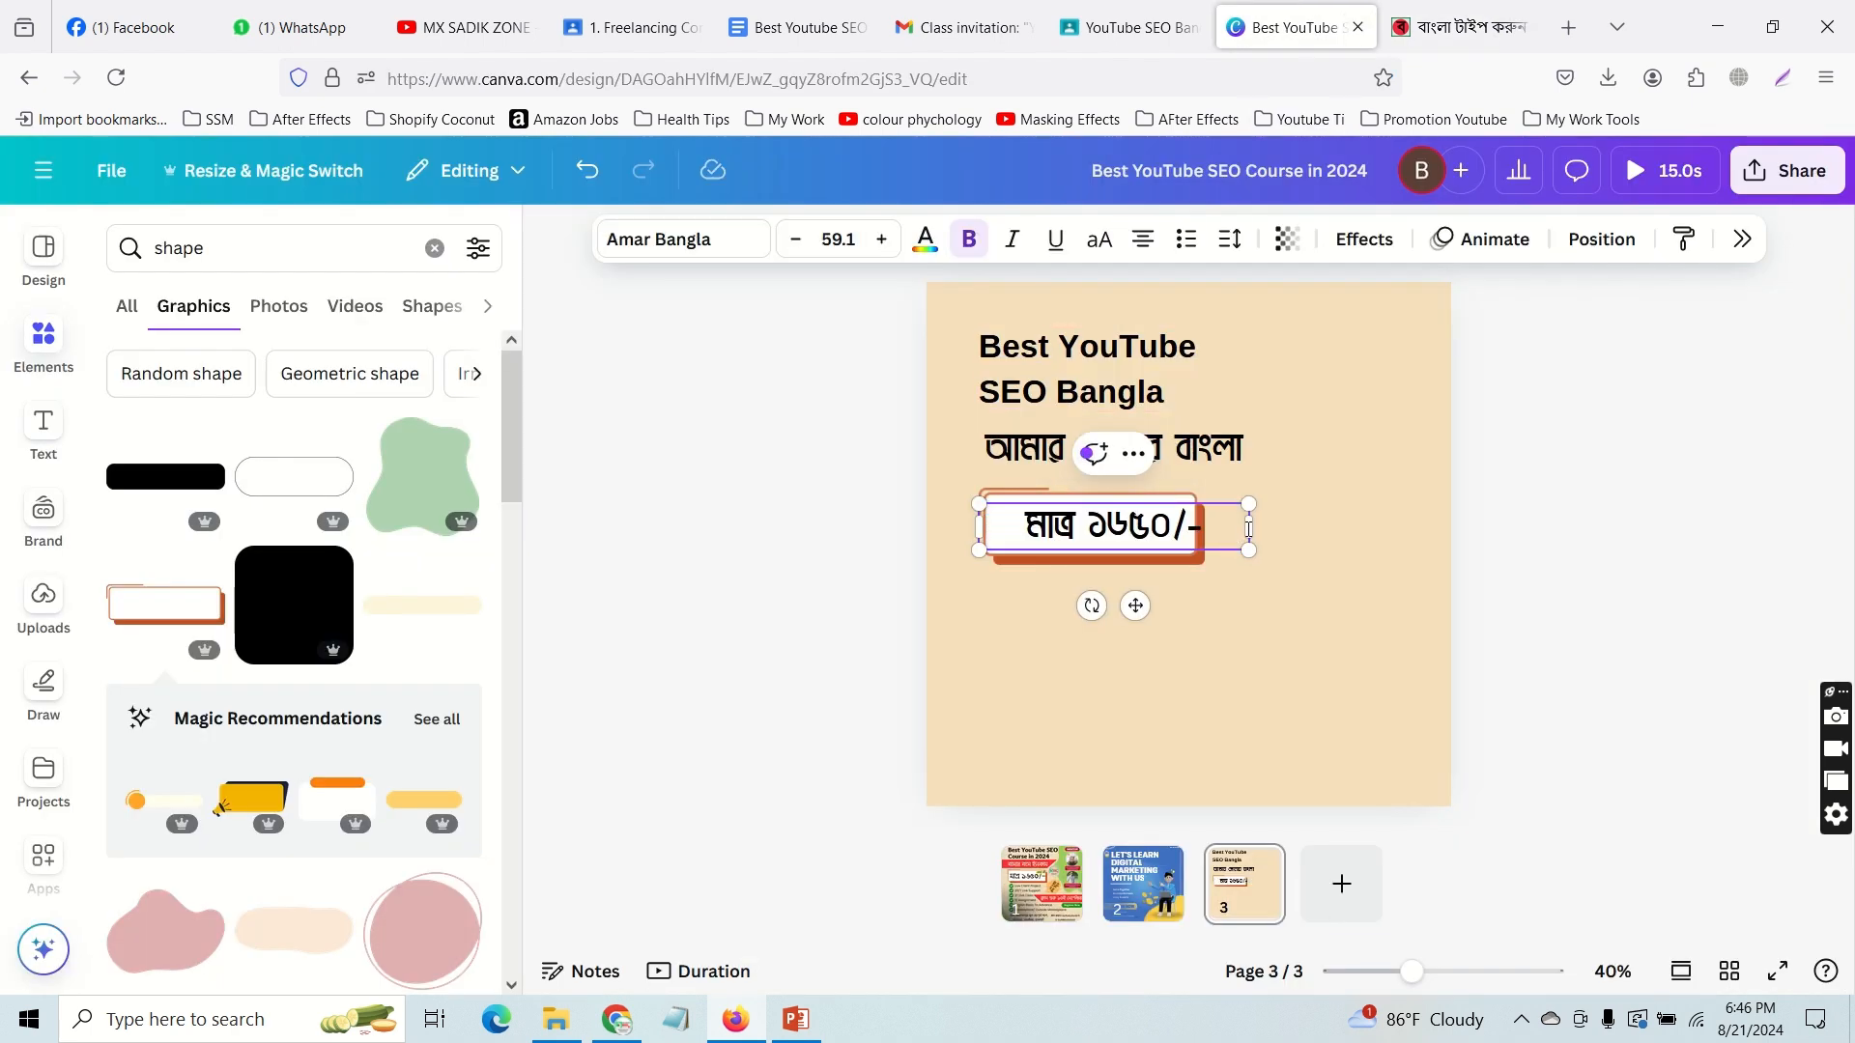
Step: Narrow the price text frame to the width of the white box and centre the text inside it
{"action": "left_click_drag", "start_coordinate": [1246, 526], "coordinate": [1187, 527]}
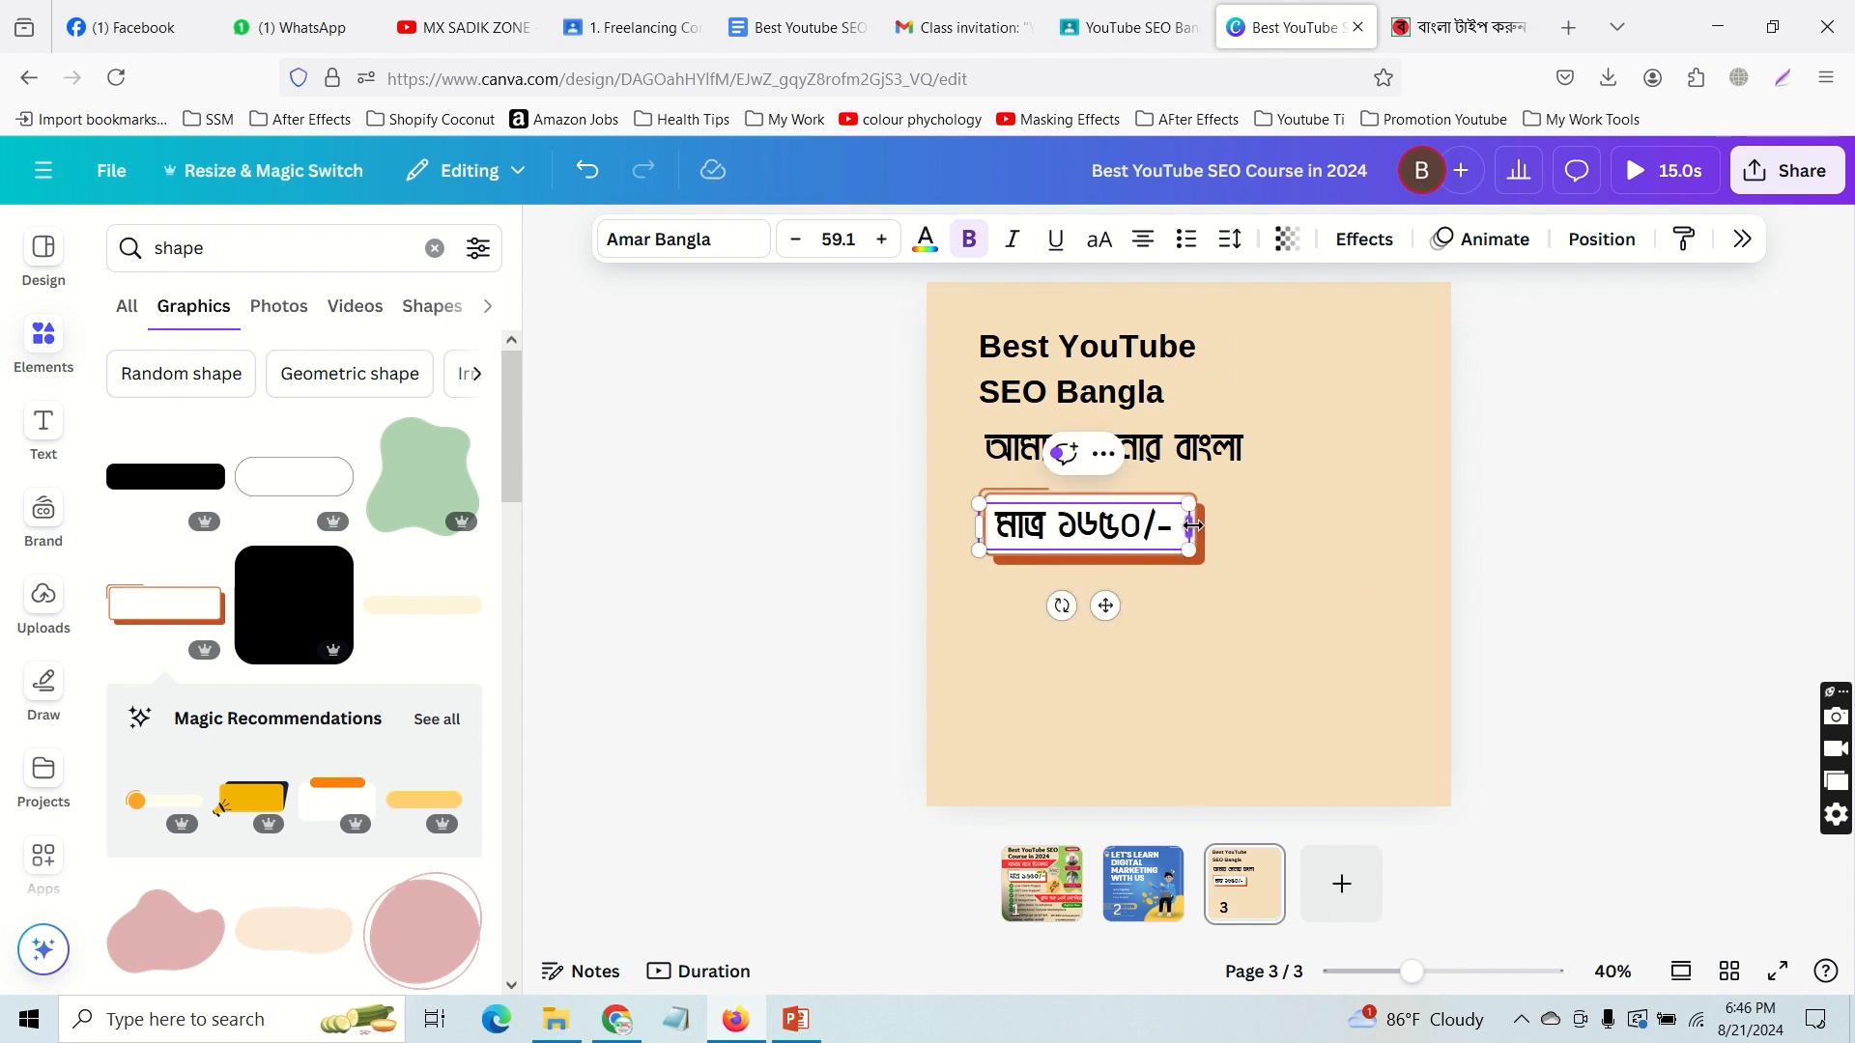
{"action": "left_click", "coordinate": [947, 471]}
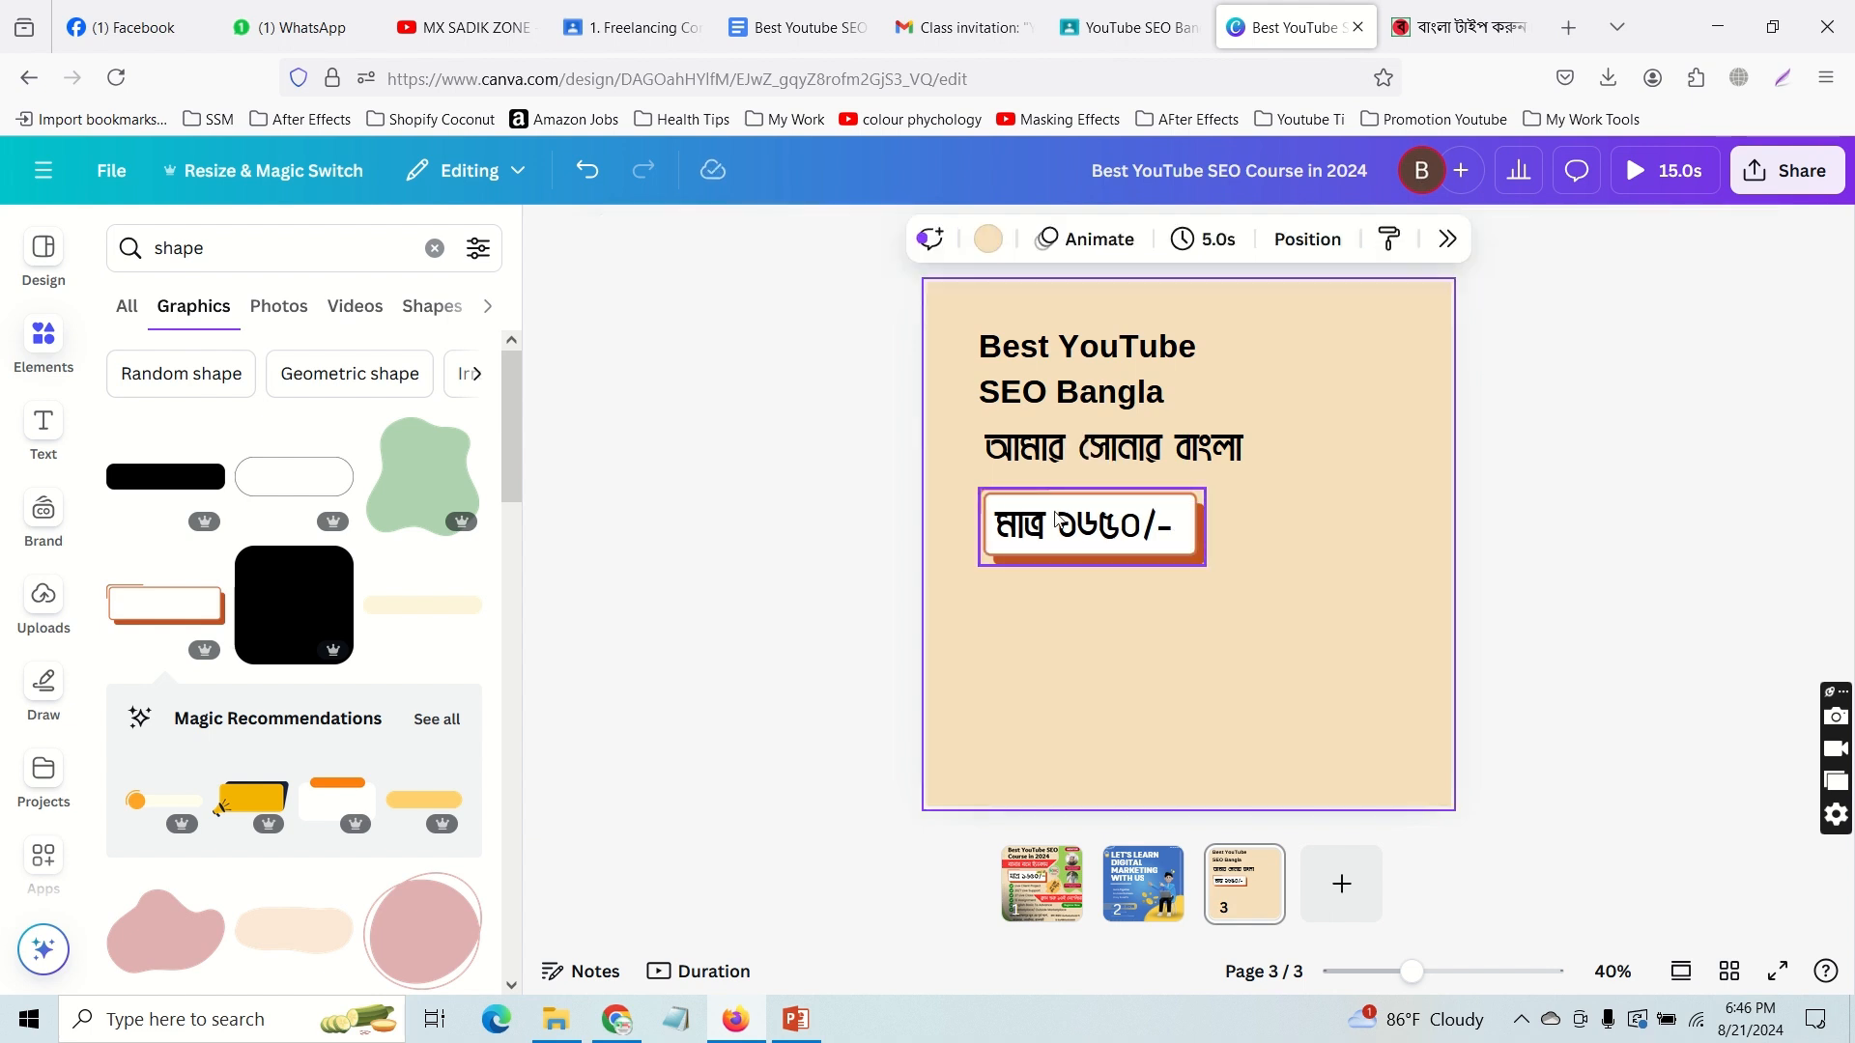
{"action": "left_click_drag", "start_coordinate": [1089, 524], "coordinate": [1097, 526]}
{"action": "left_click", "coordinate": [953, 489]}
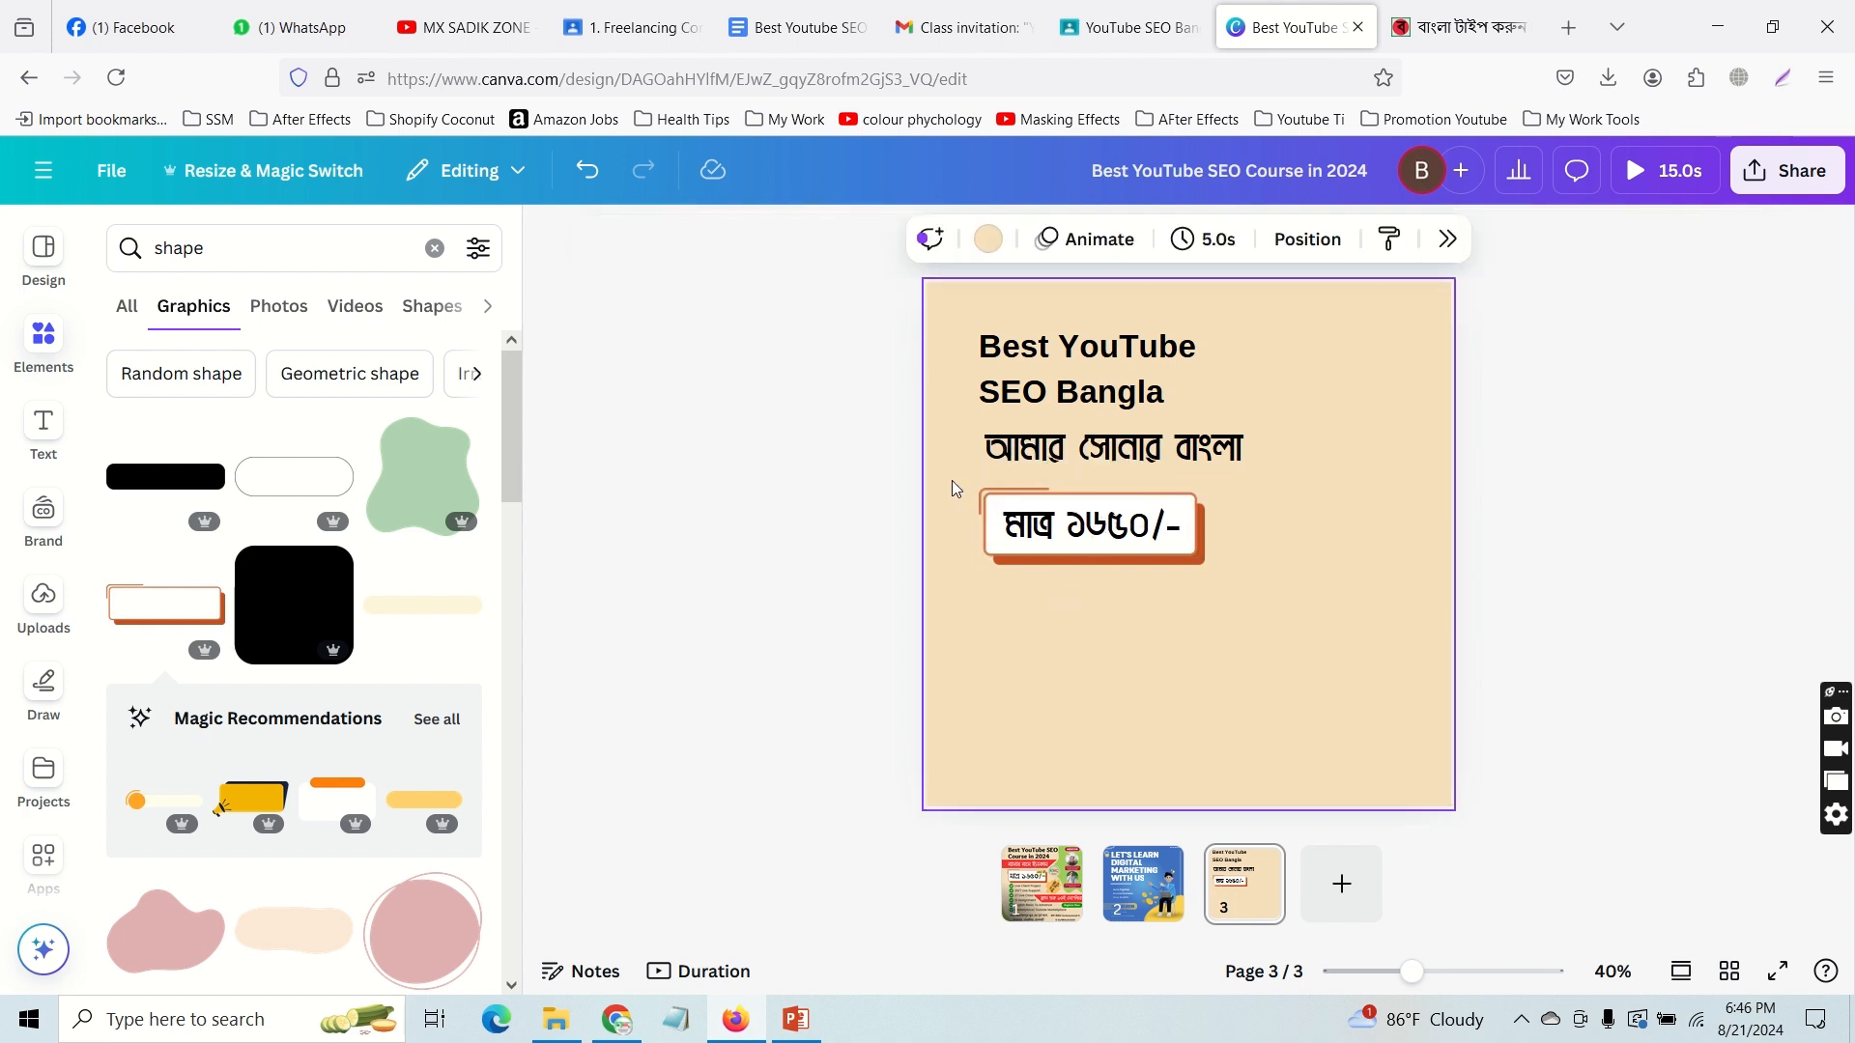
{"action": "left_click", "coordinate": [1116, 525]}
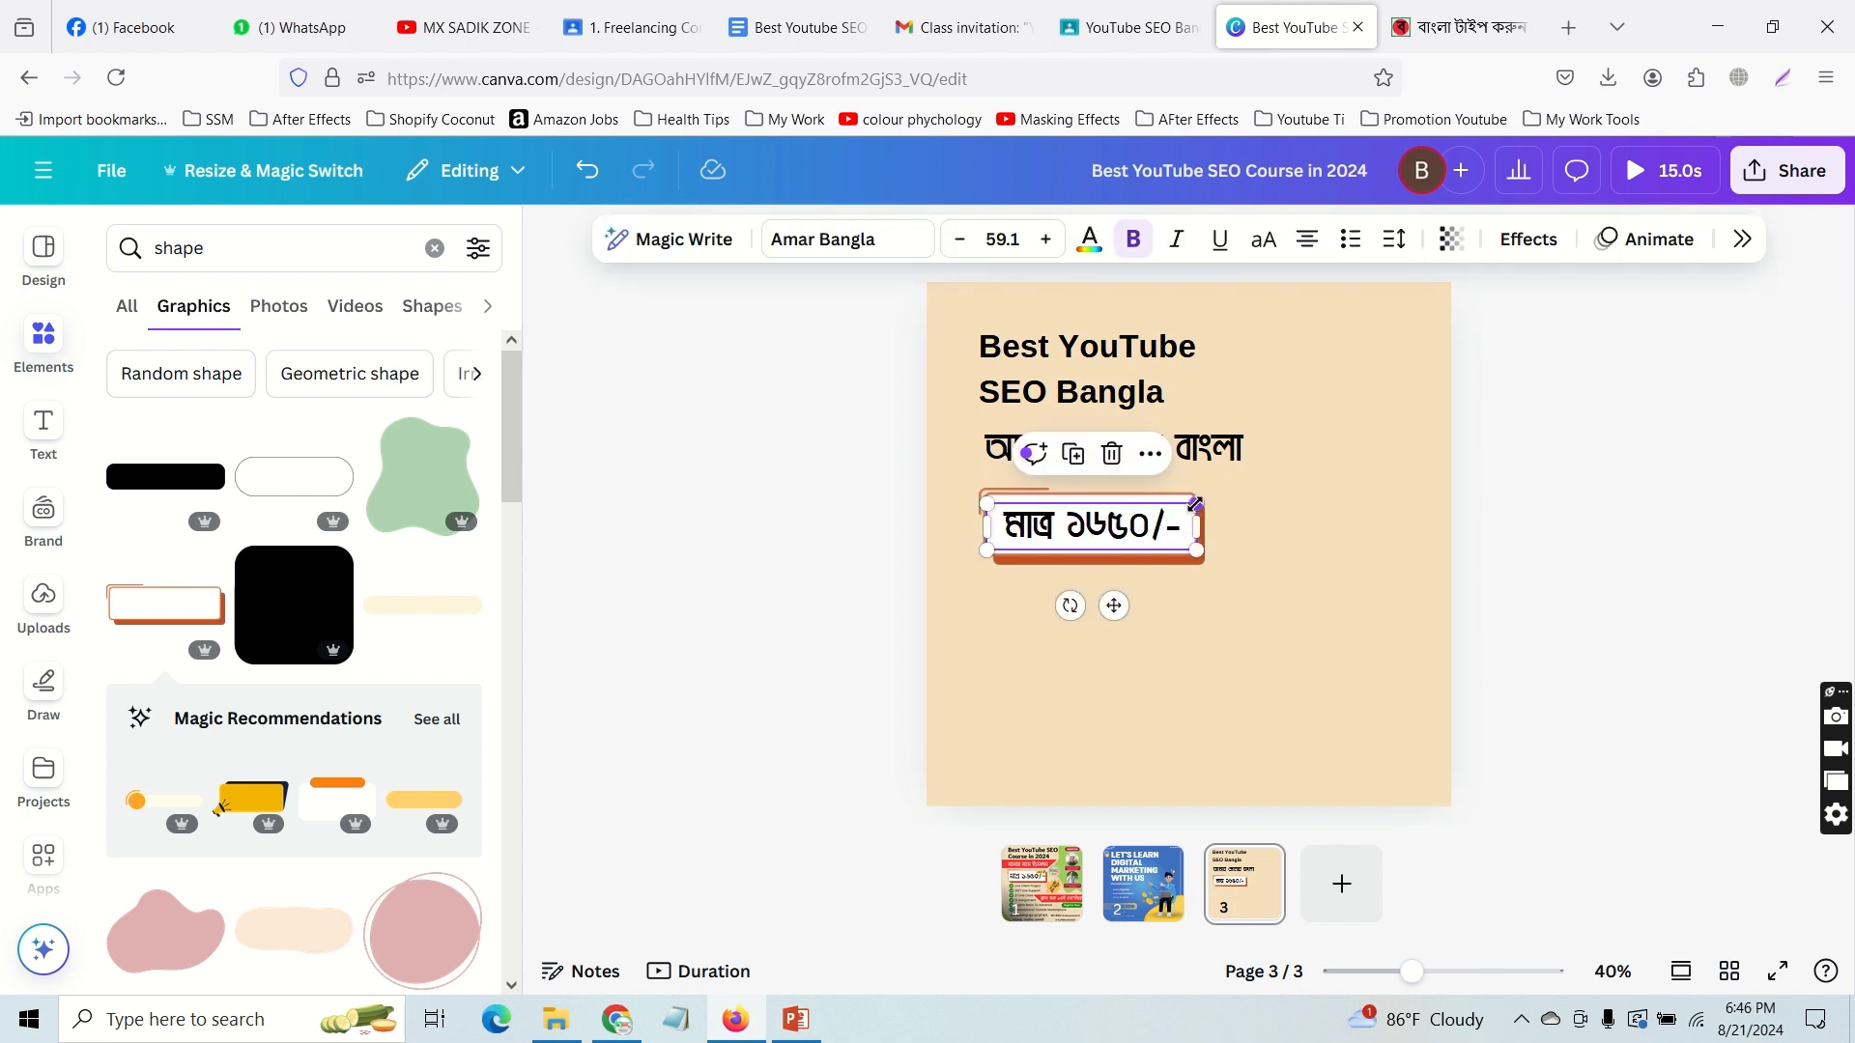
{"action": "left_click_drag", "start_coordinate": [1195, 531], "coordinate": [1196, 532]}
{"action": "left_click", "coordinate": [976, 474]}
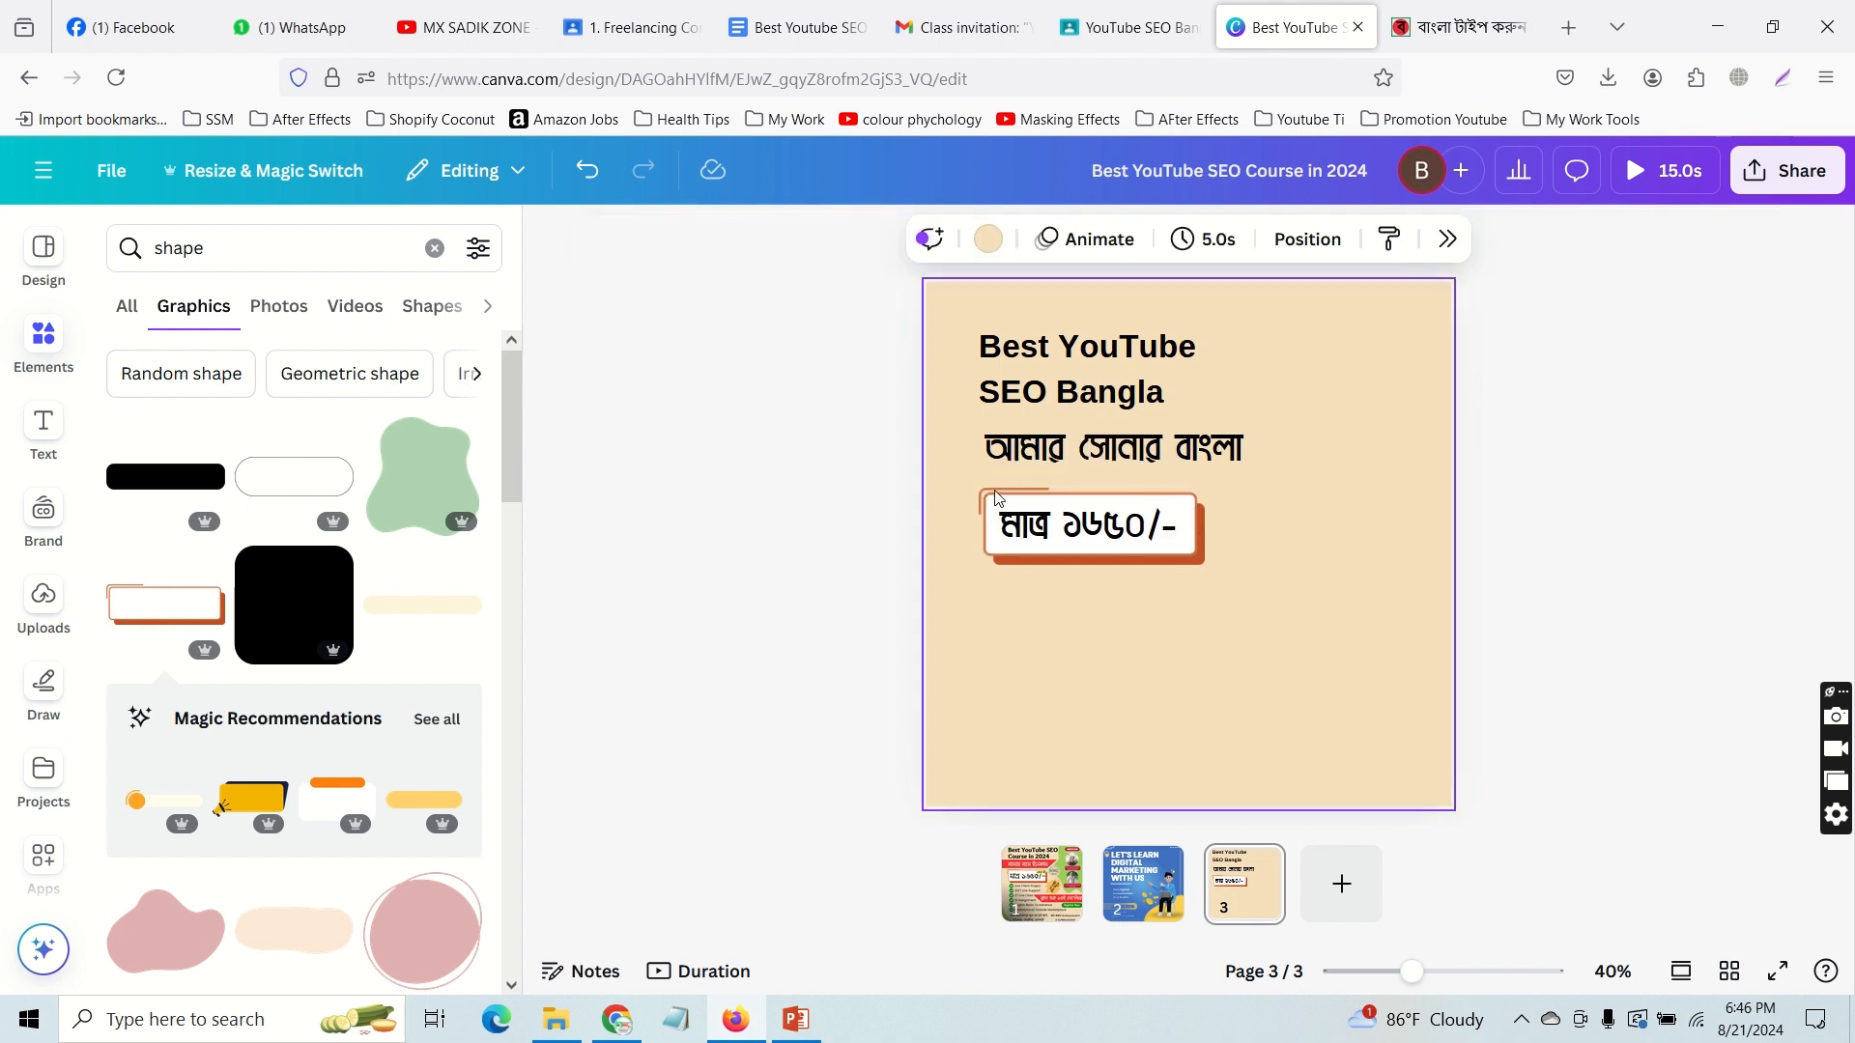
Step: Search the fonts for "bengali" and "bangla" to compare the typefaces available for the price text
{"action": "left_click", "coordinate": [1095, 539]}
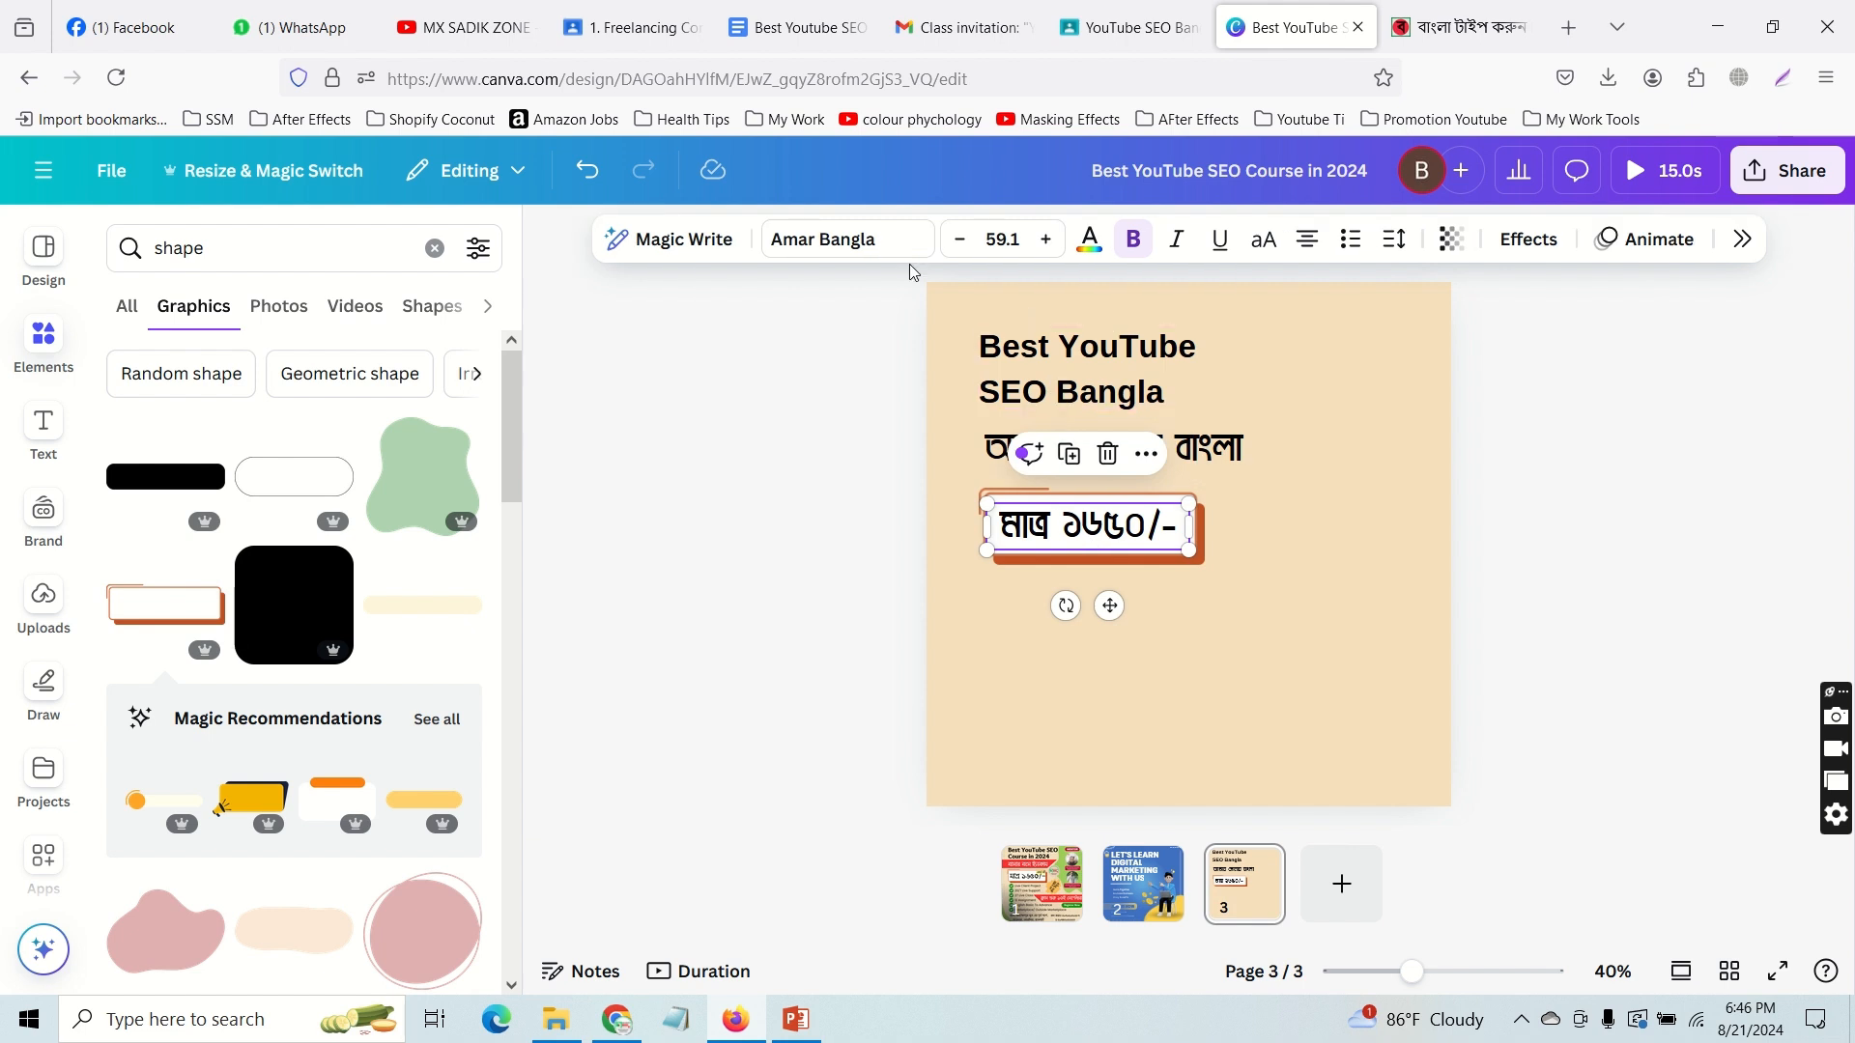
{"action": "left_click", "coordinate": [849, 241]}
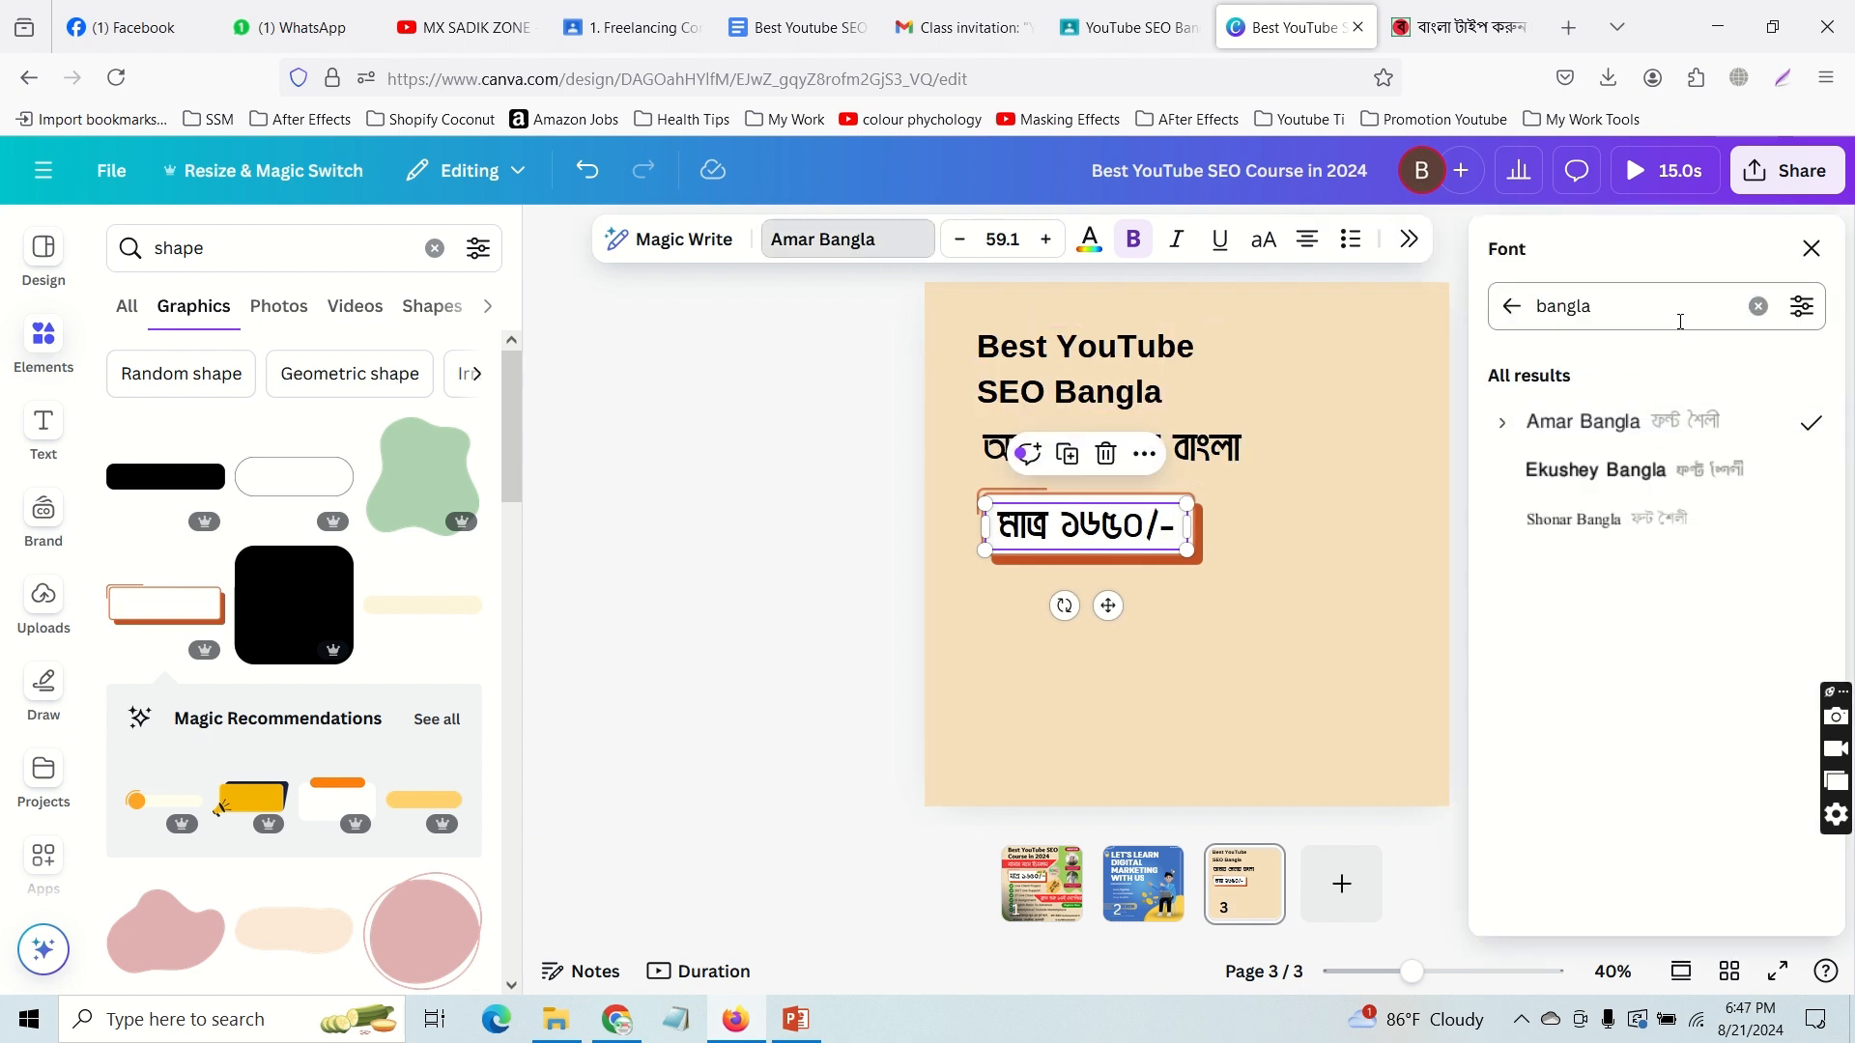
{"action": "double_click", "coordinate": [1618, 305]}
{"action": "type", "text": "b"}
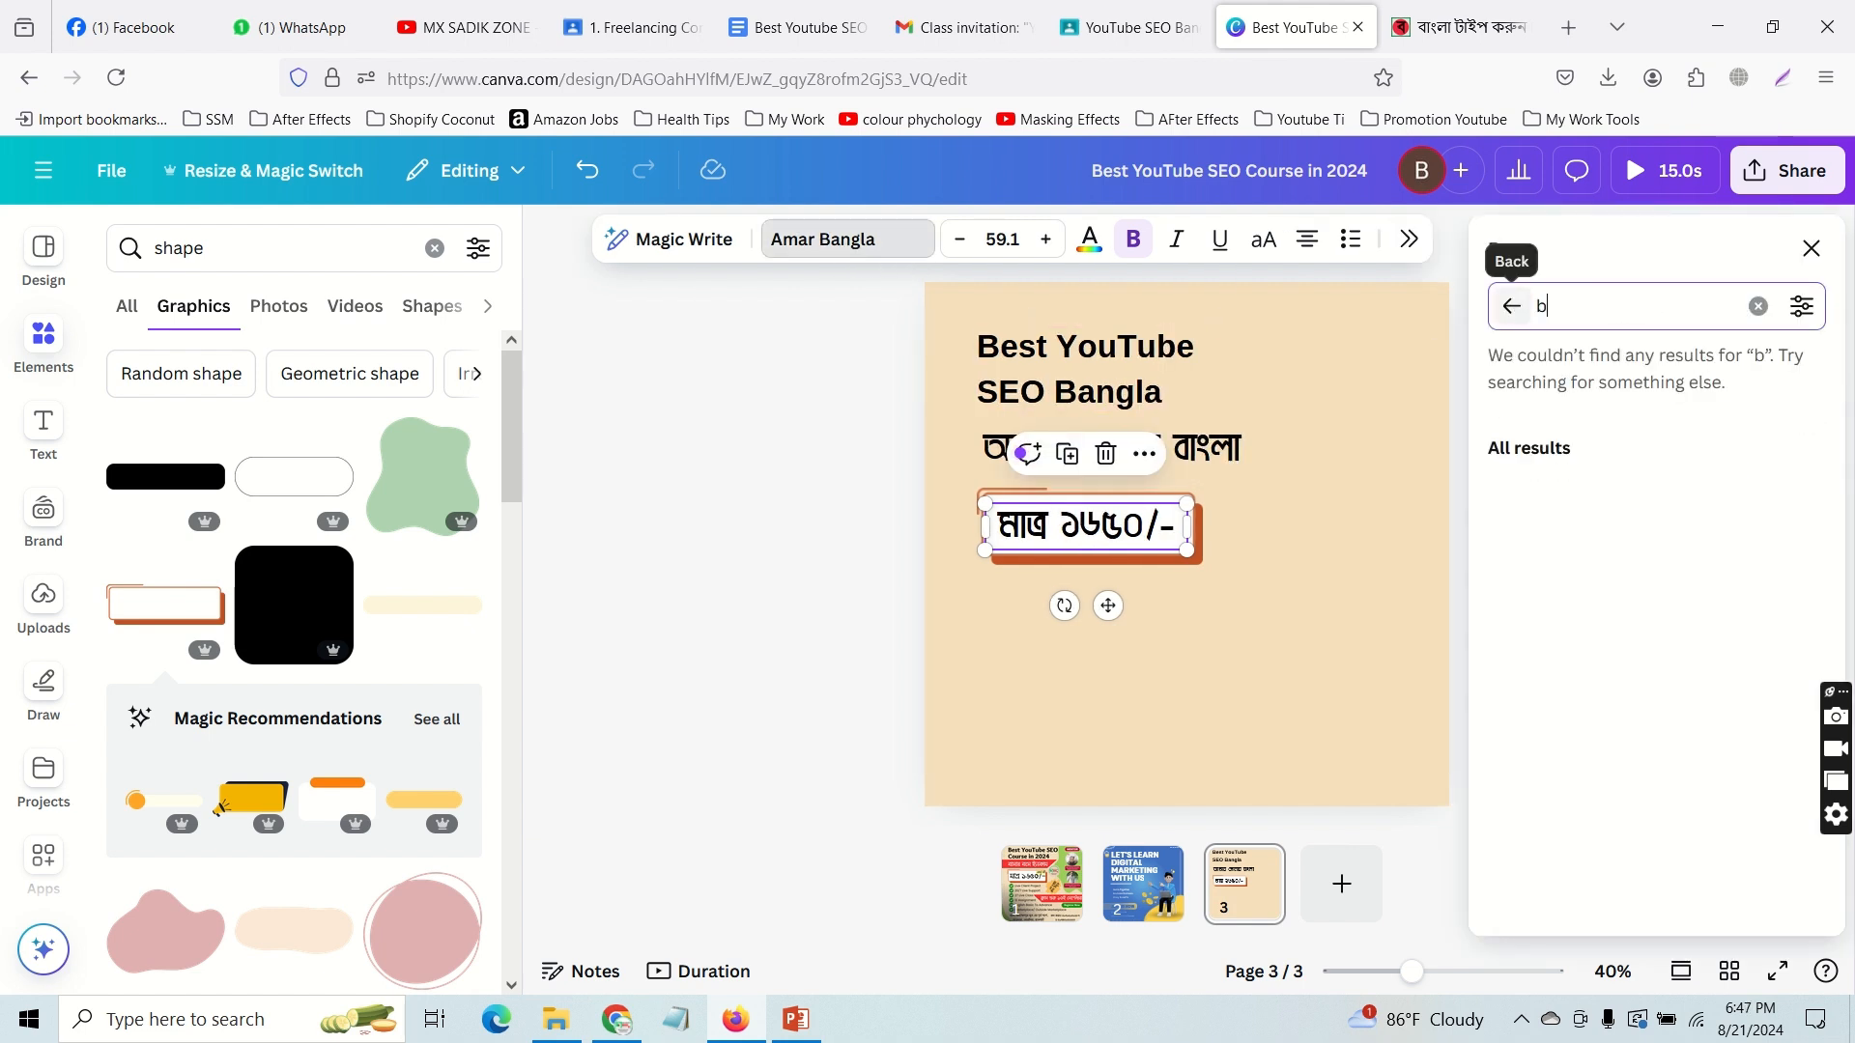
{"action": "type", "text": "engali"}
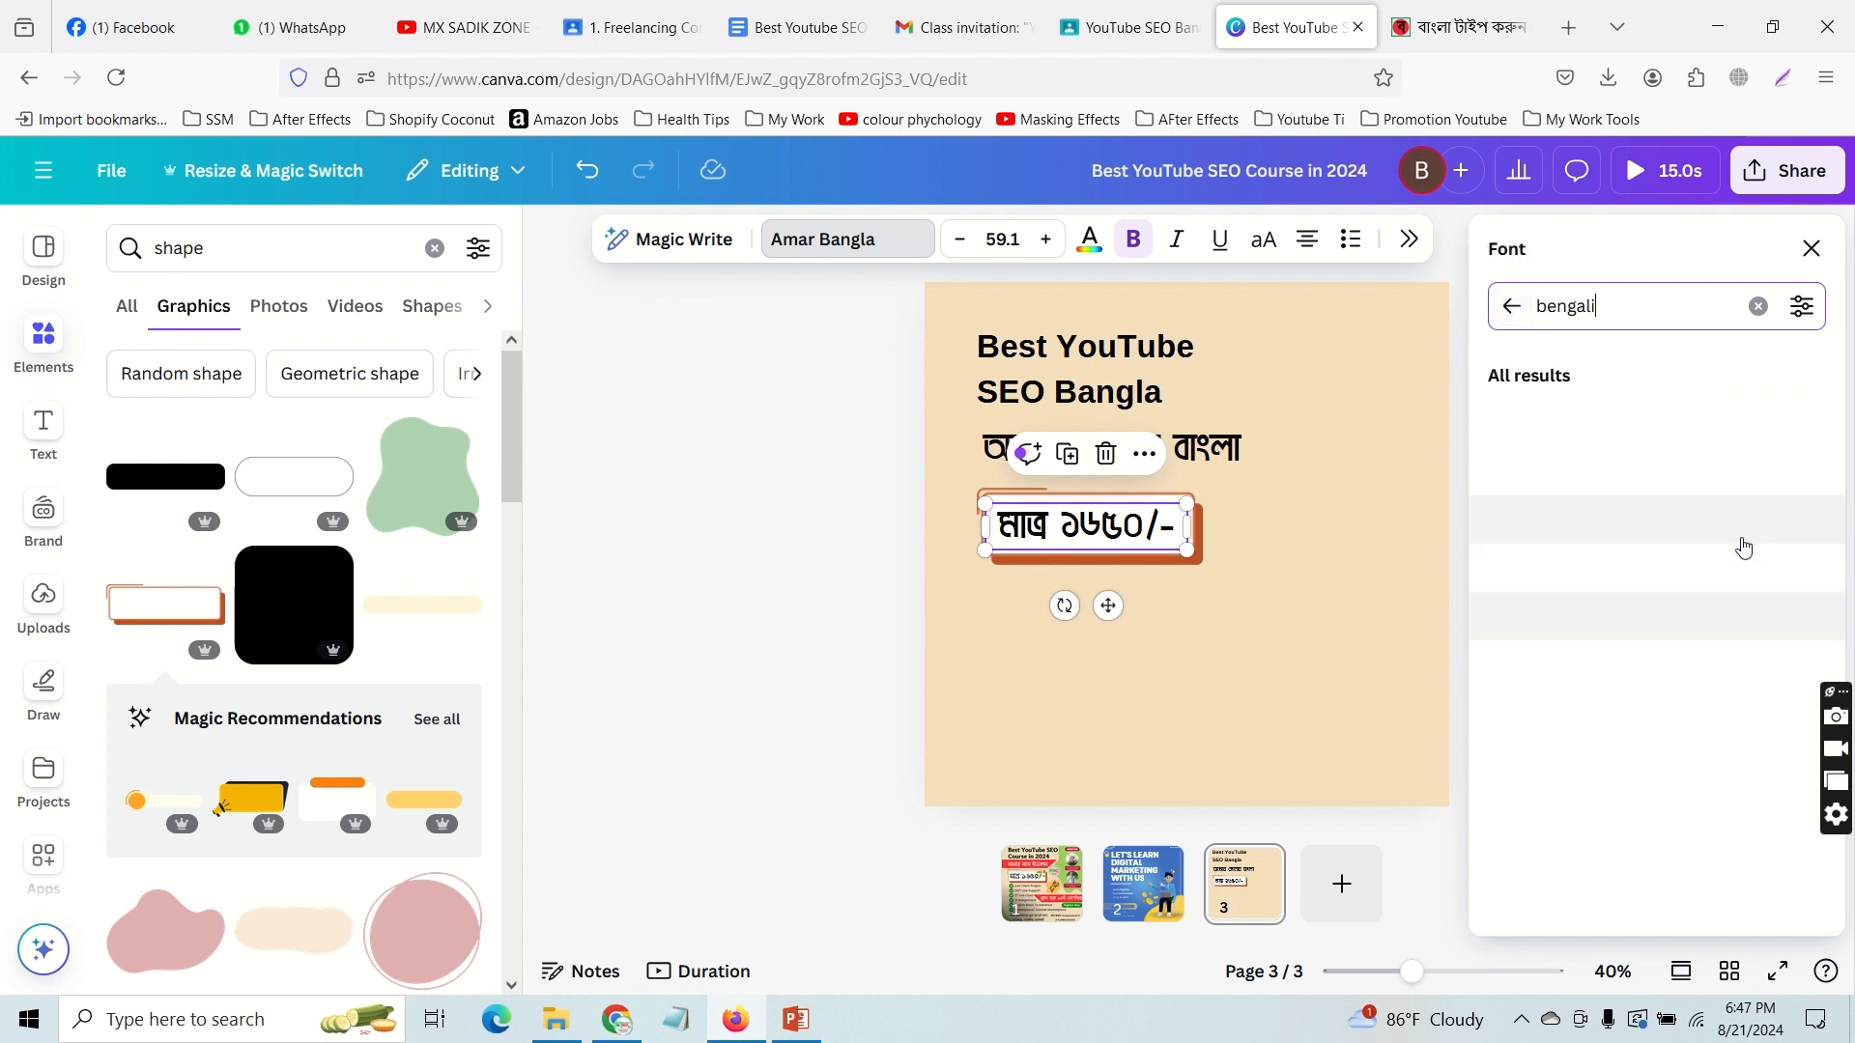
{"action": "scroll", "coordinate": [1715, 605], "scroll_direction": "down", "scroll_amount": 3}
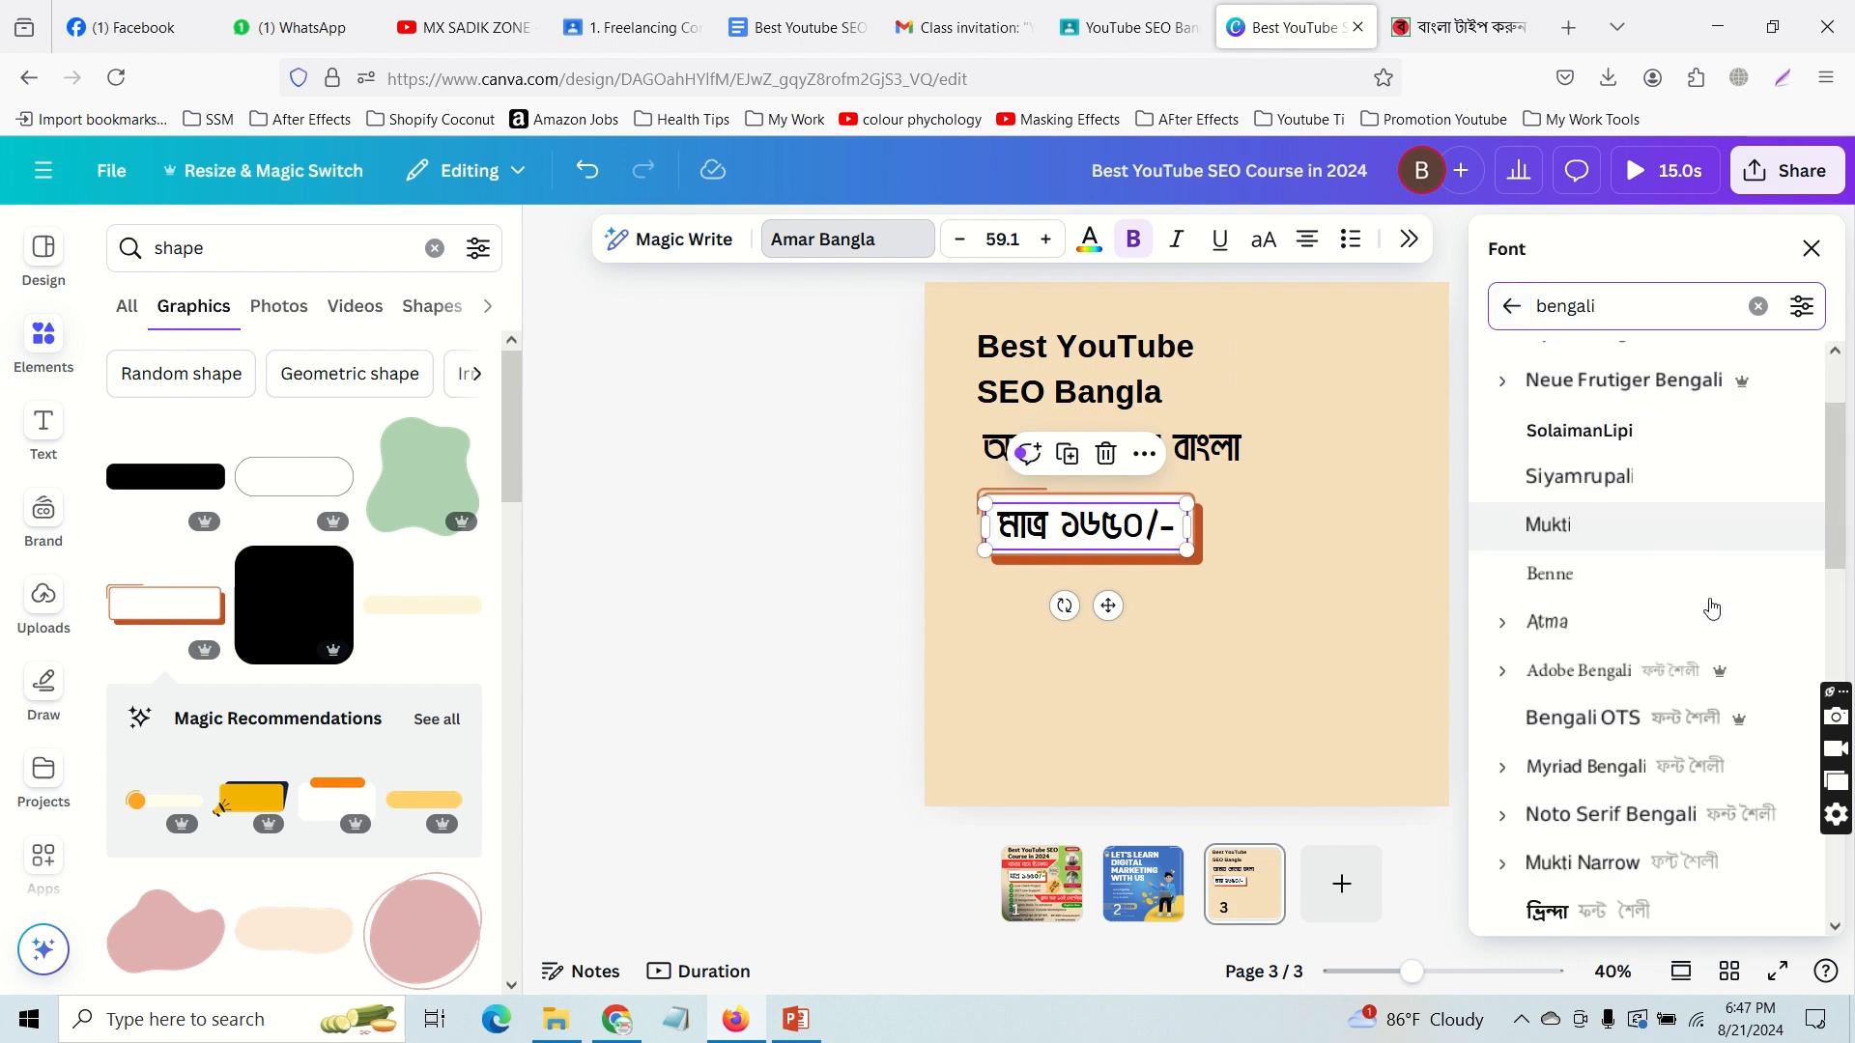
{"action": "scroll", "coordinate": [1721, 608], "scroll_direction": "down", "scroll_amount": 1}
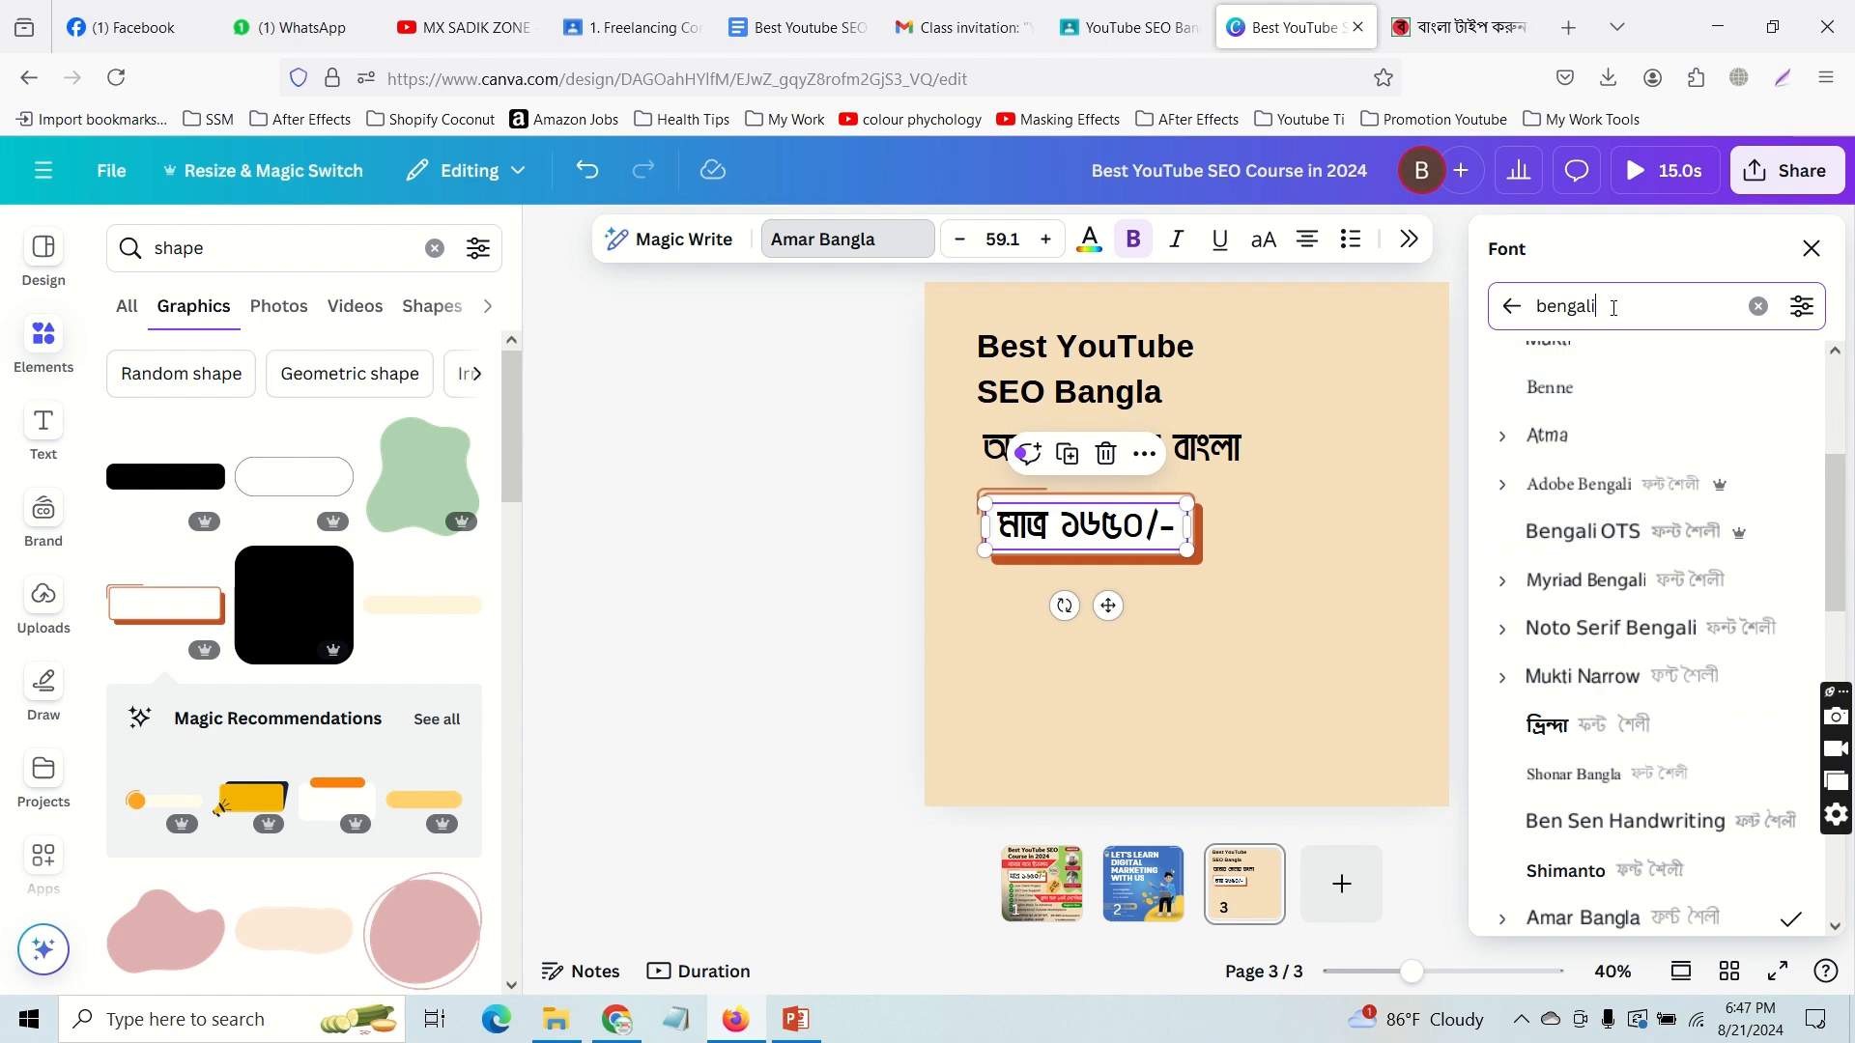
{"action": "double_click", "coordinate": [1538, 305]}
{"action": "type", "text": "bangla"}
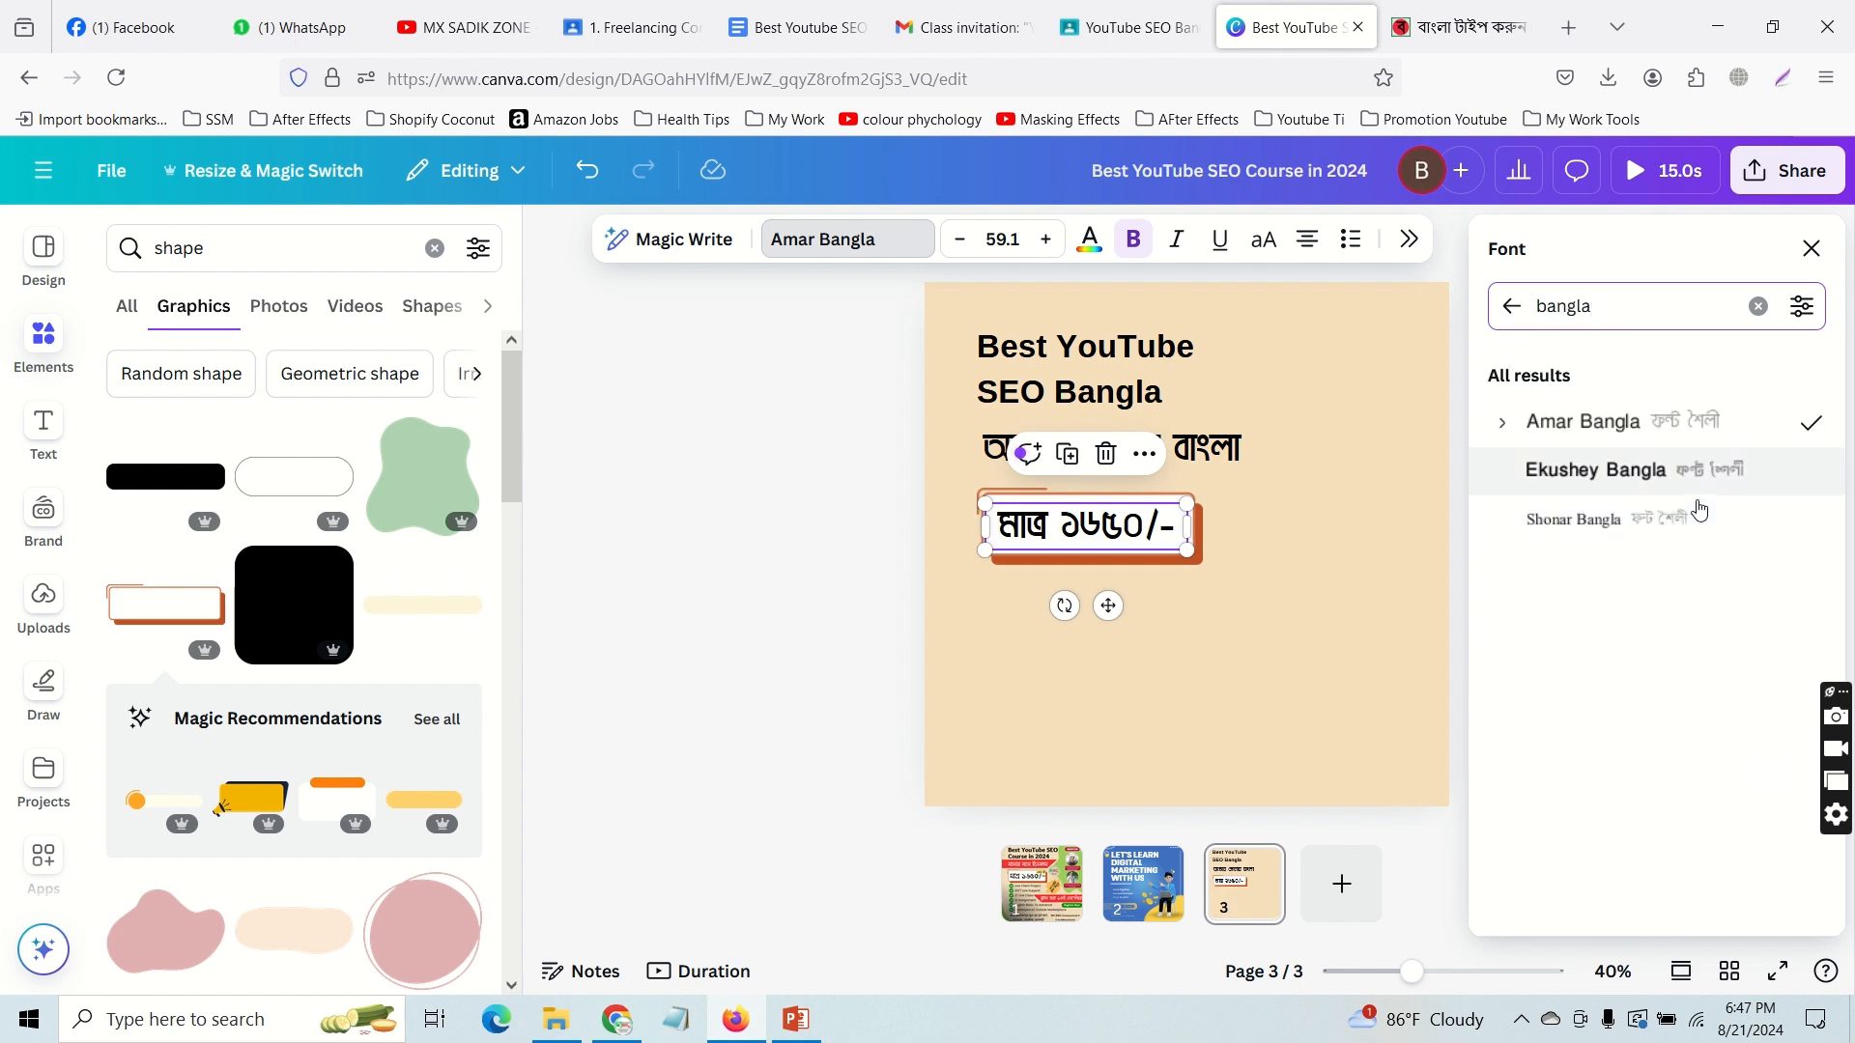
Step: Search the fonts for "bengali" and set the price text to Mukti Narrow
{"action": "double_click", "coordinate": [1563, 306]}
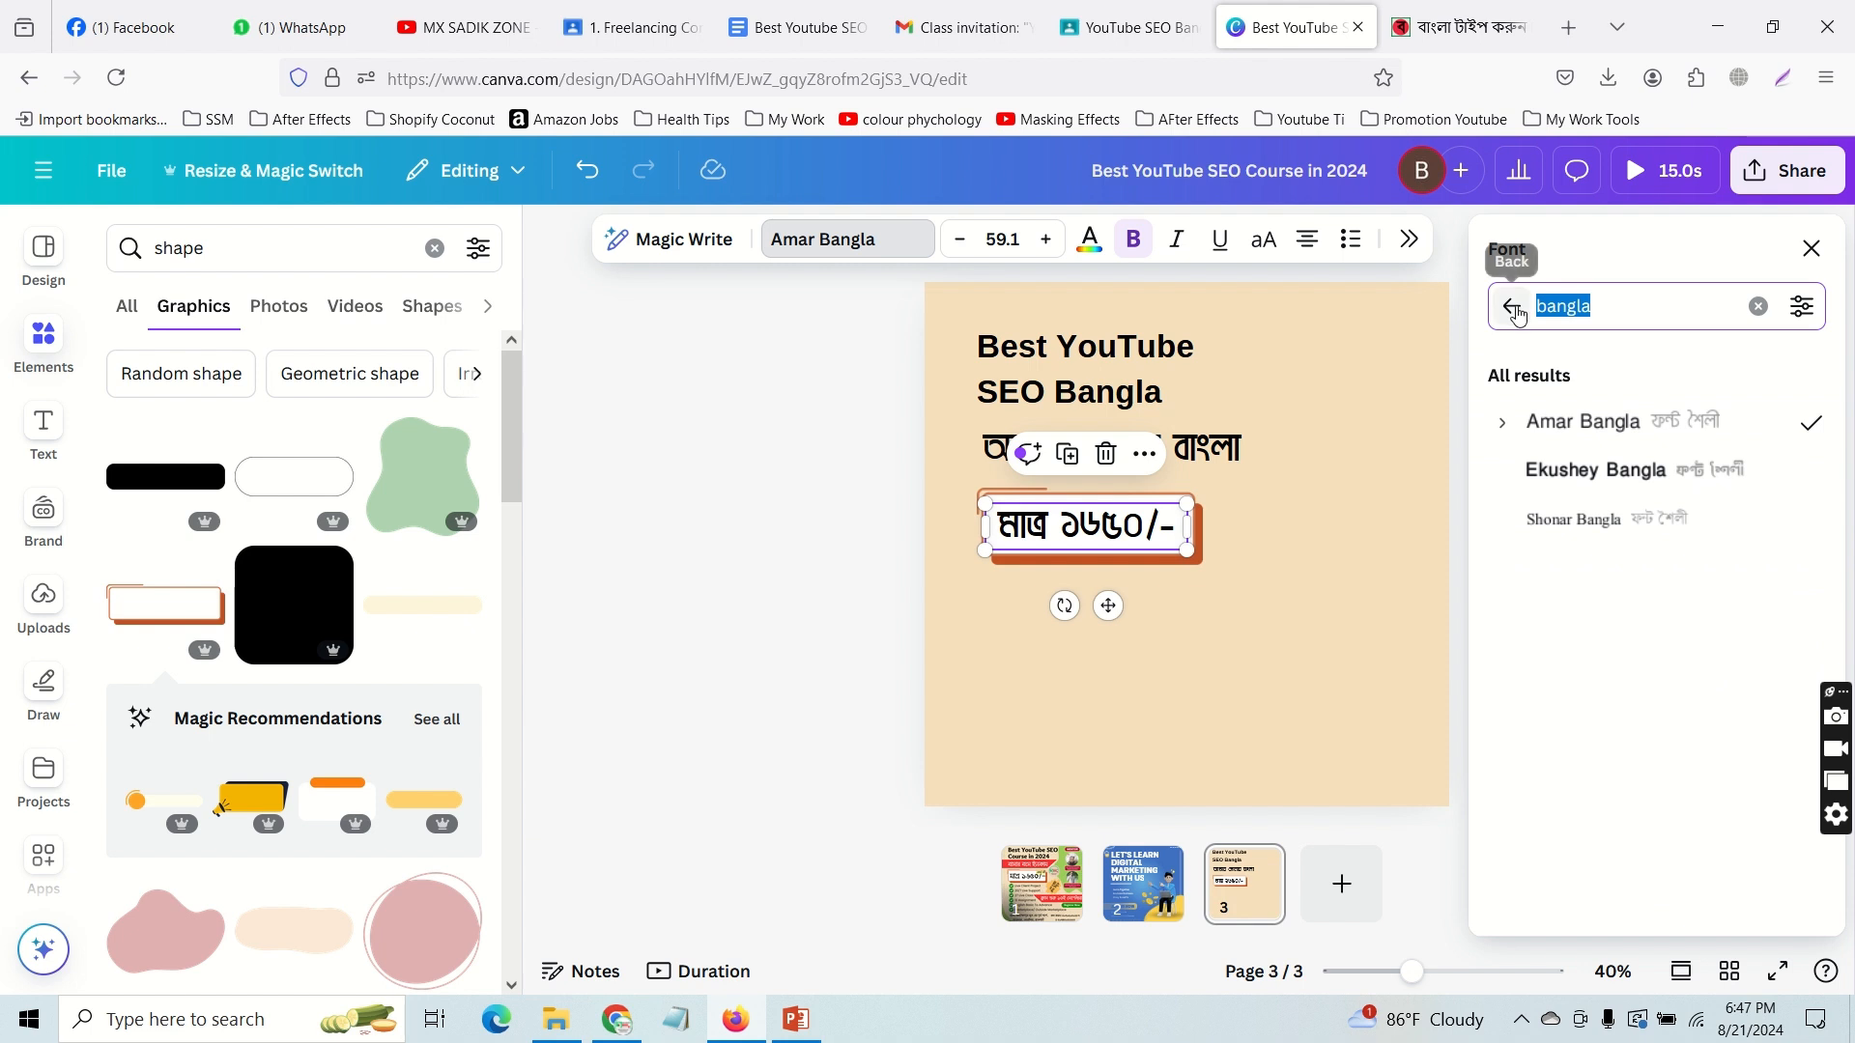
{"action": "type", "text": "bengali"}
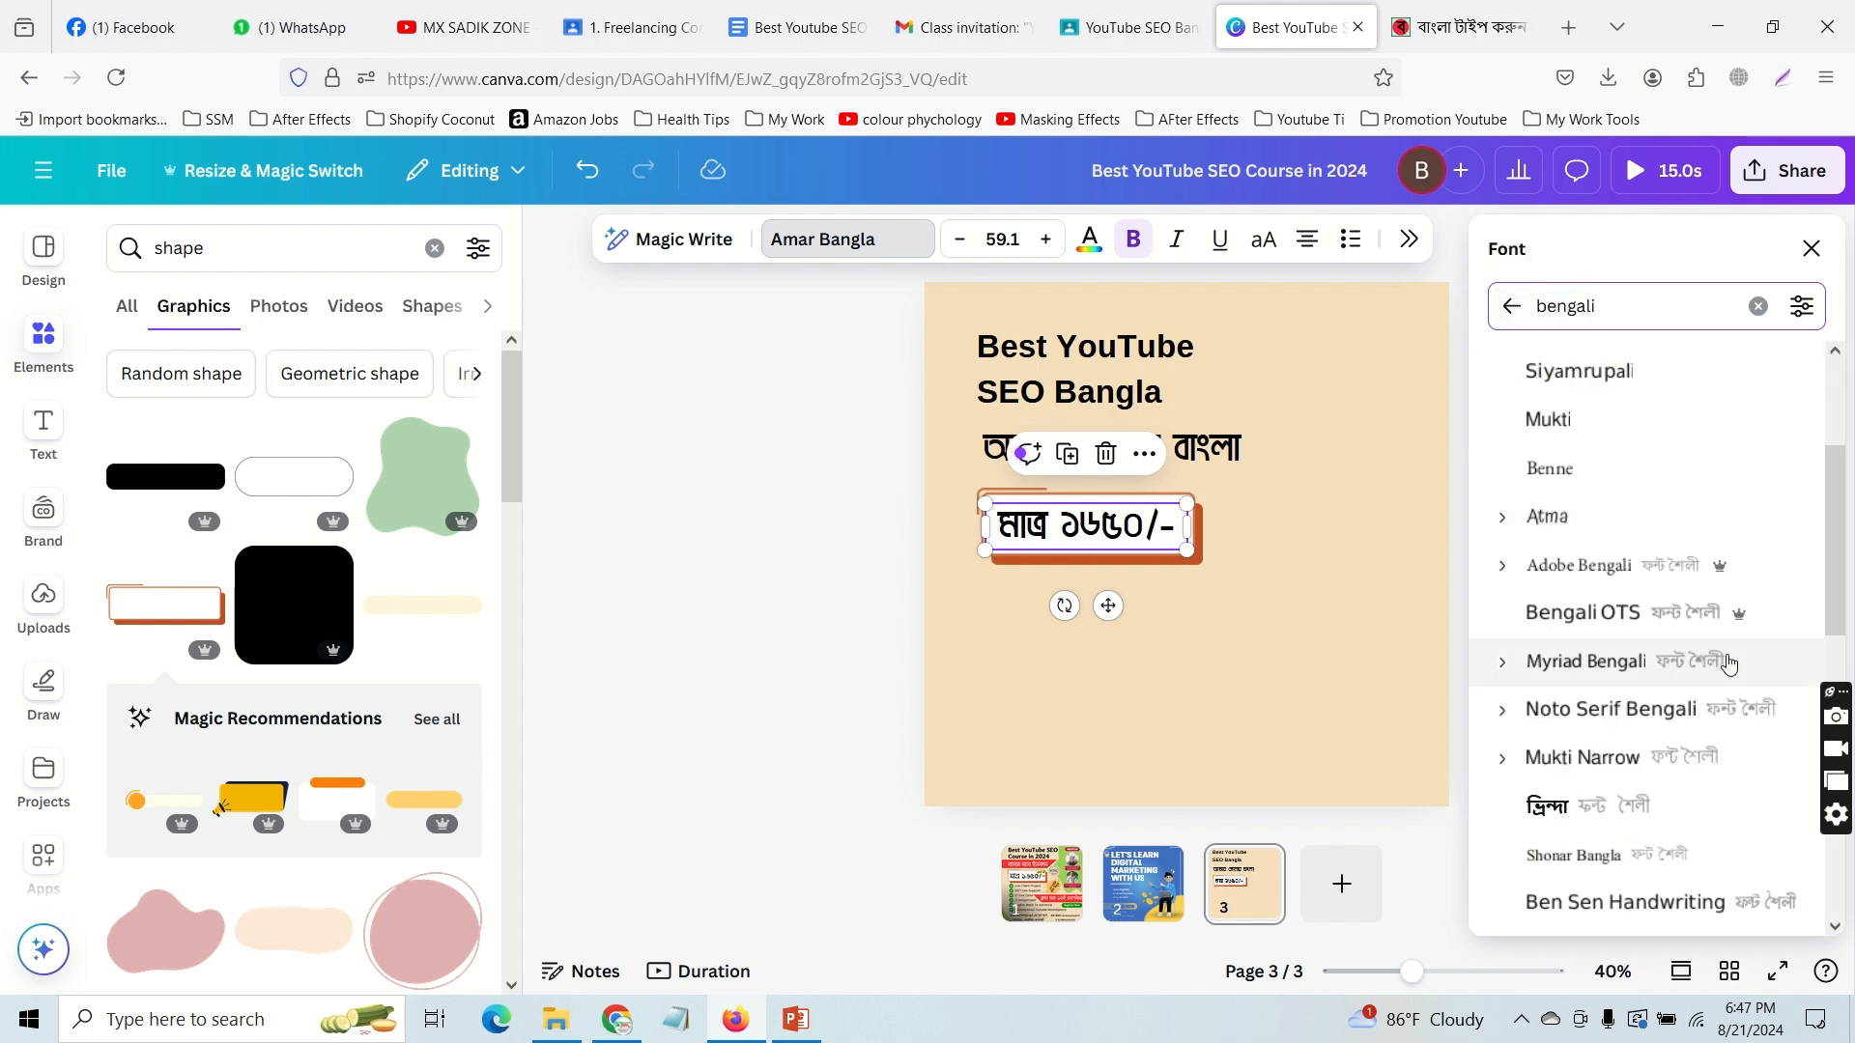
{"action": "scroll", "coordinate": [1717, 667], "scroll_direction": "down", "scroll_amount": 3}
{"action": "scroll", "coordinate": [1718, 683], "scroll_direction": "down", "scroll_amount": 1}
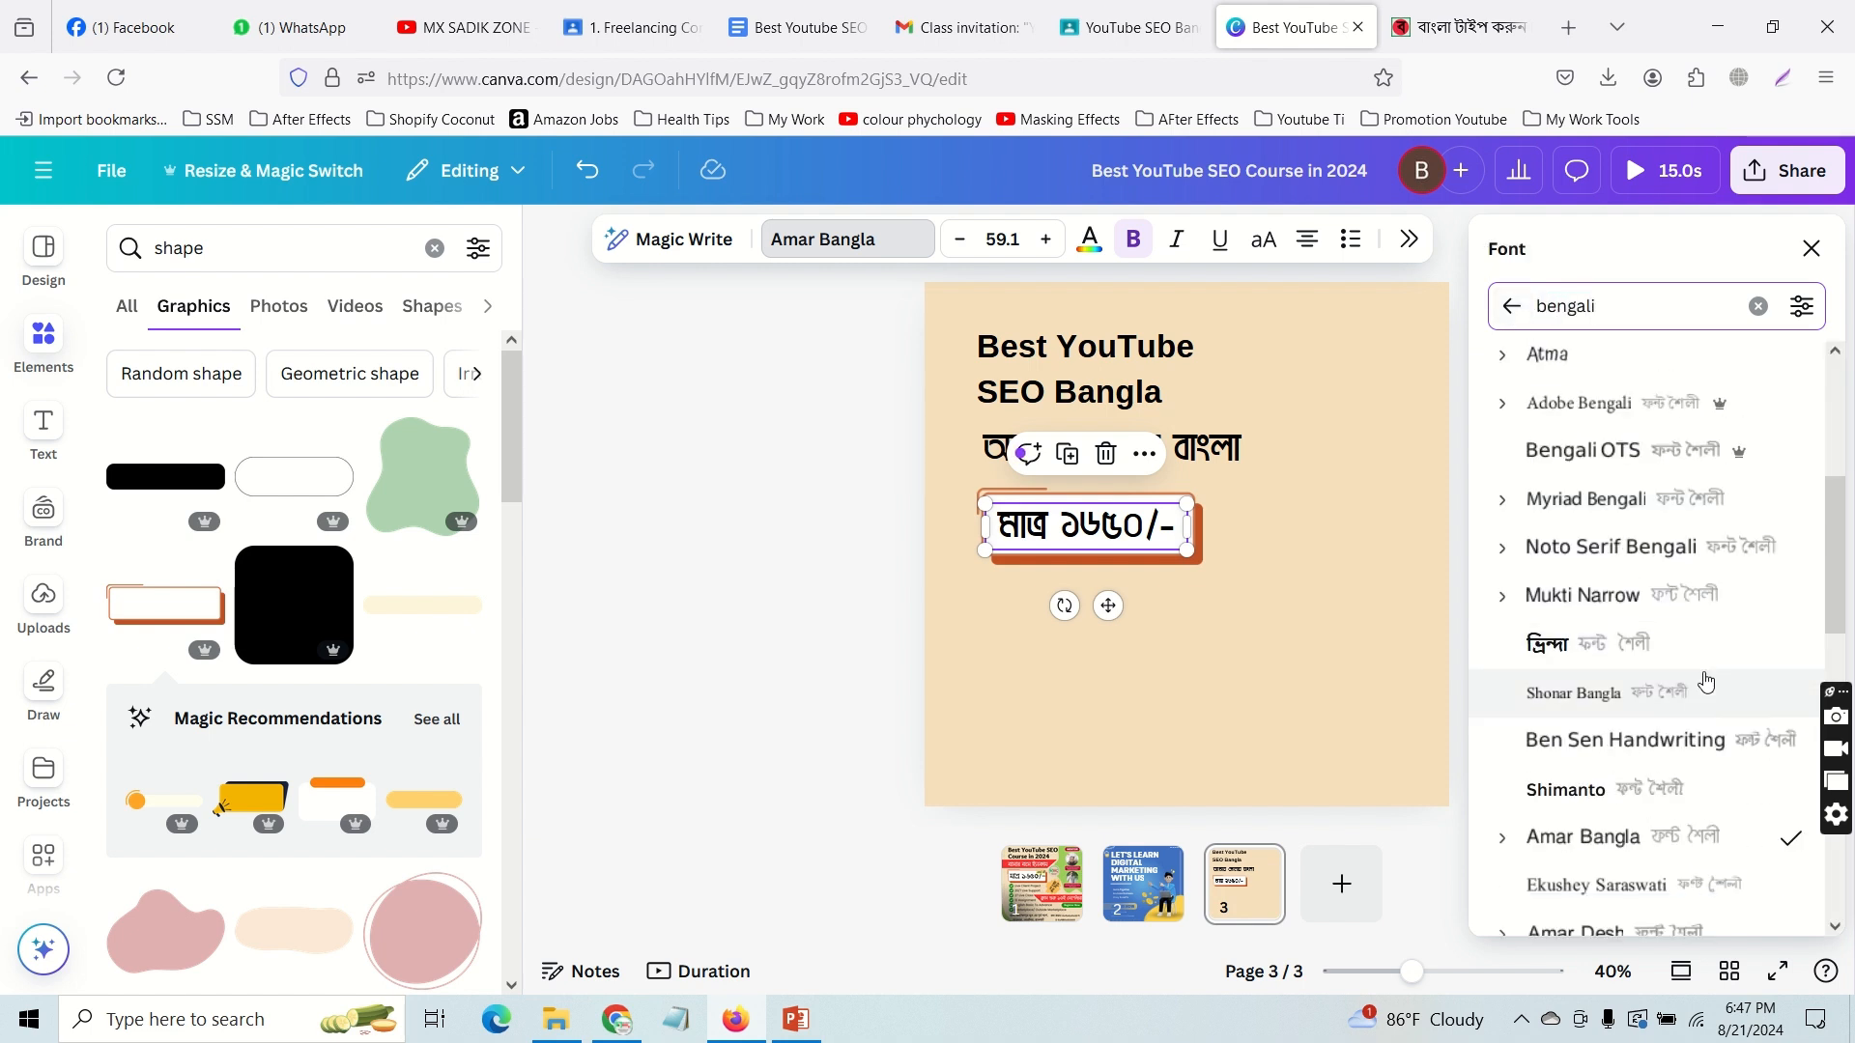
{"action": "left_click", "coordinate": [1689, 607]}
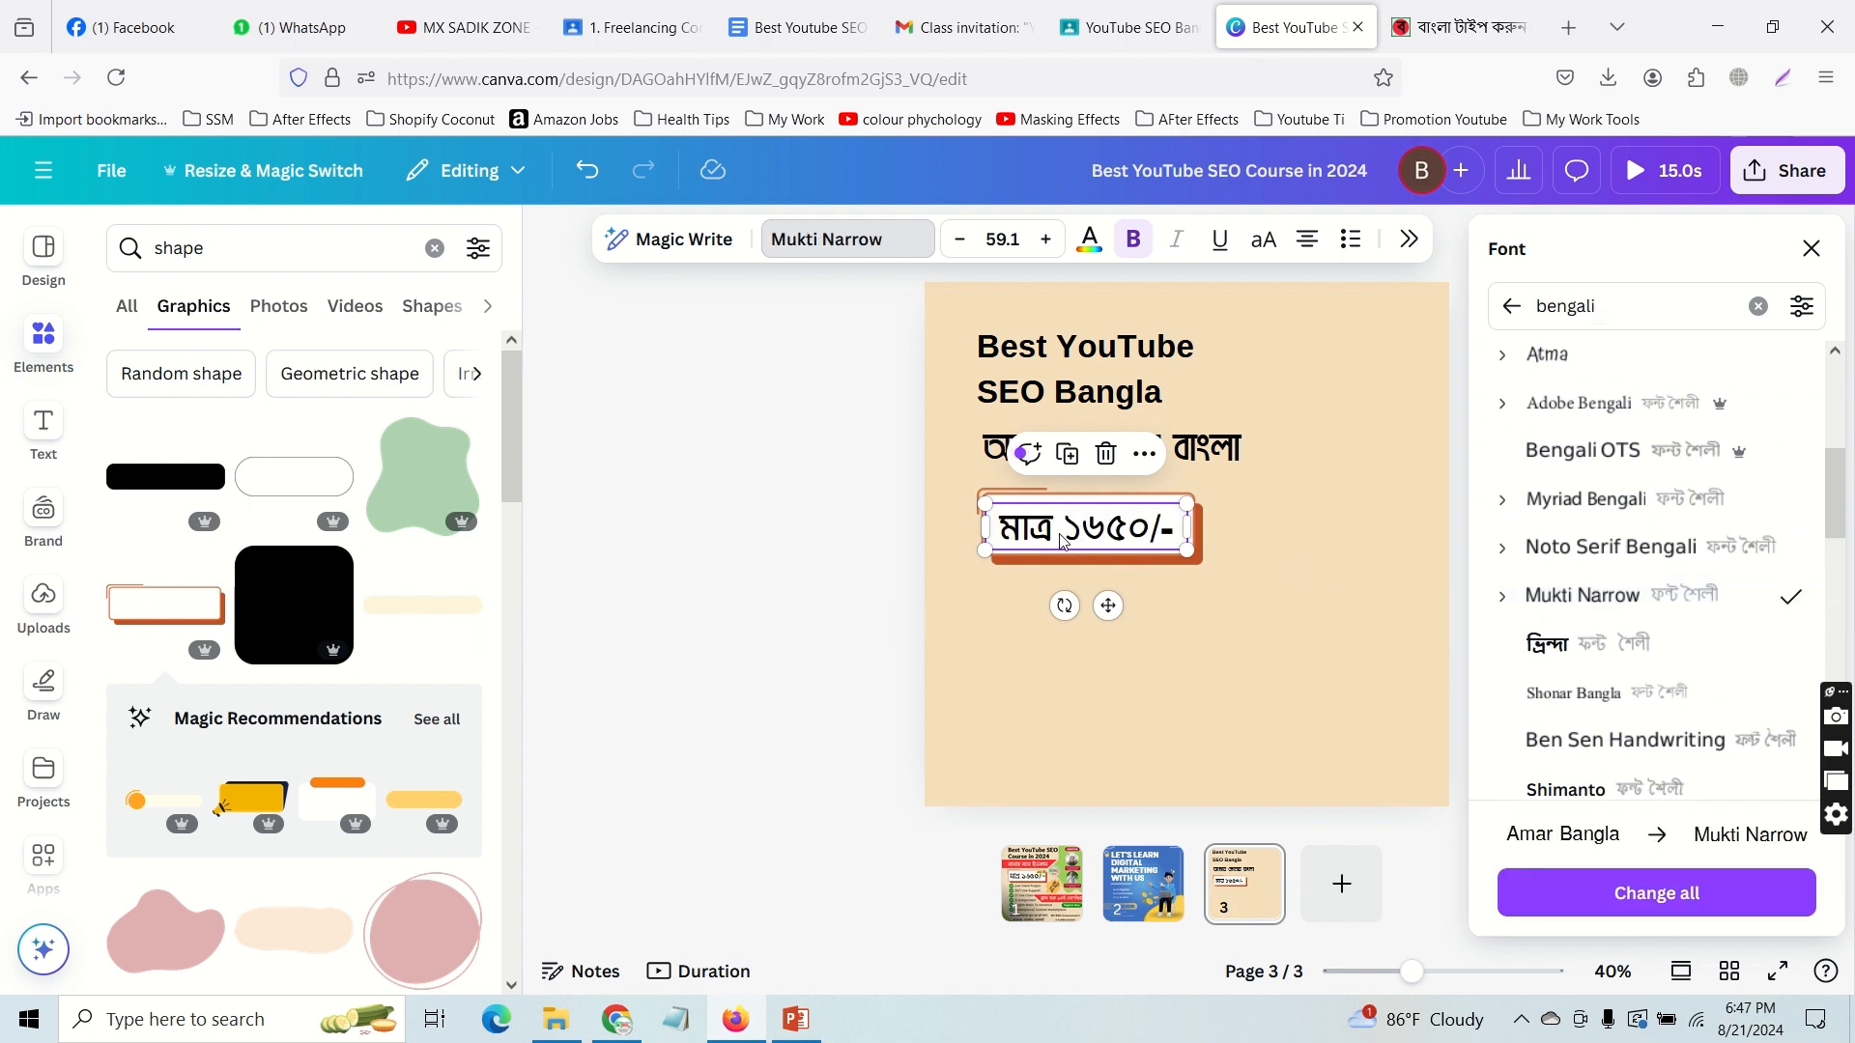
Step: Enlarge the price text to size 63.8 so it fills the white box
{"action": "left_click_drag", "start_coordinate": [1188, 497], "coordinate": [1203, 499]}
{"action": "left_click", "coordinate": [823, 515]}
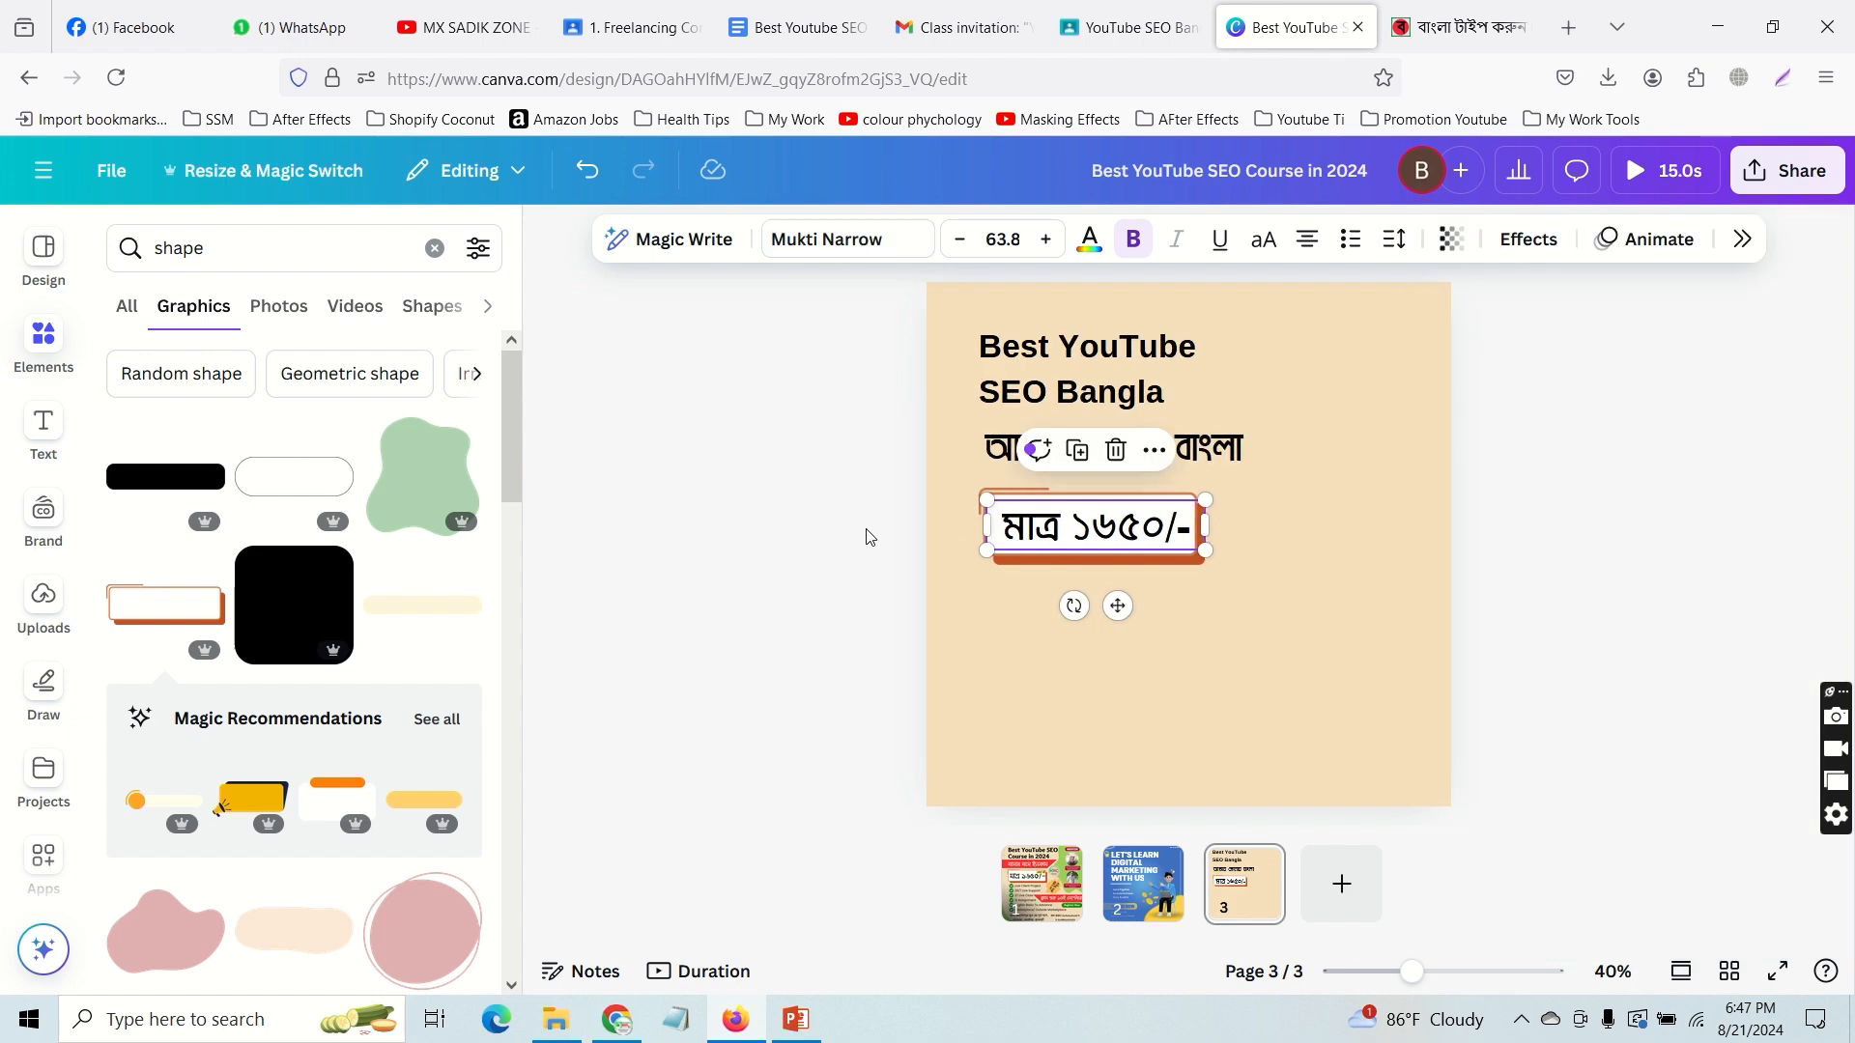
{"action": "left_click", "coordinate": [911, 525]}
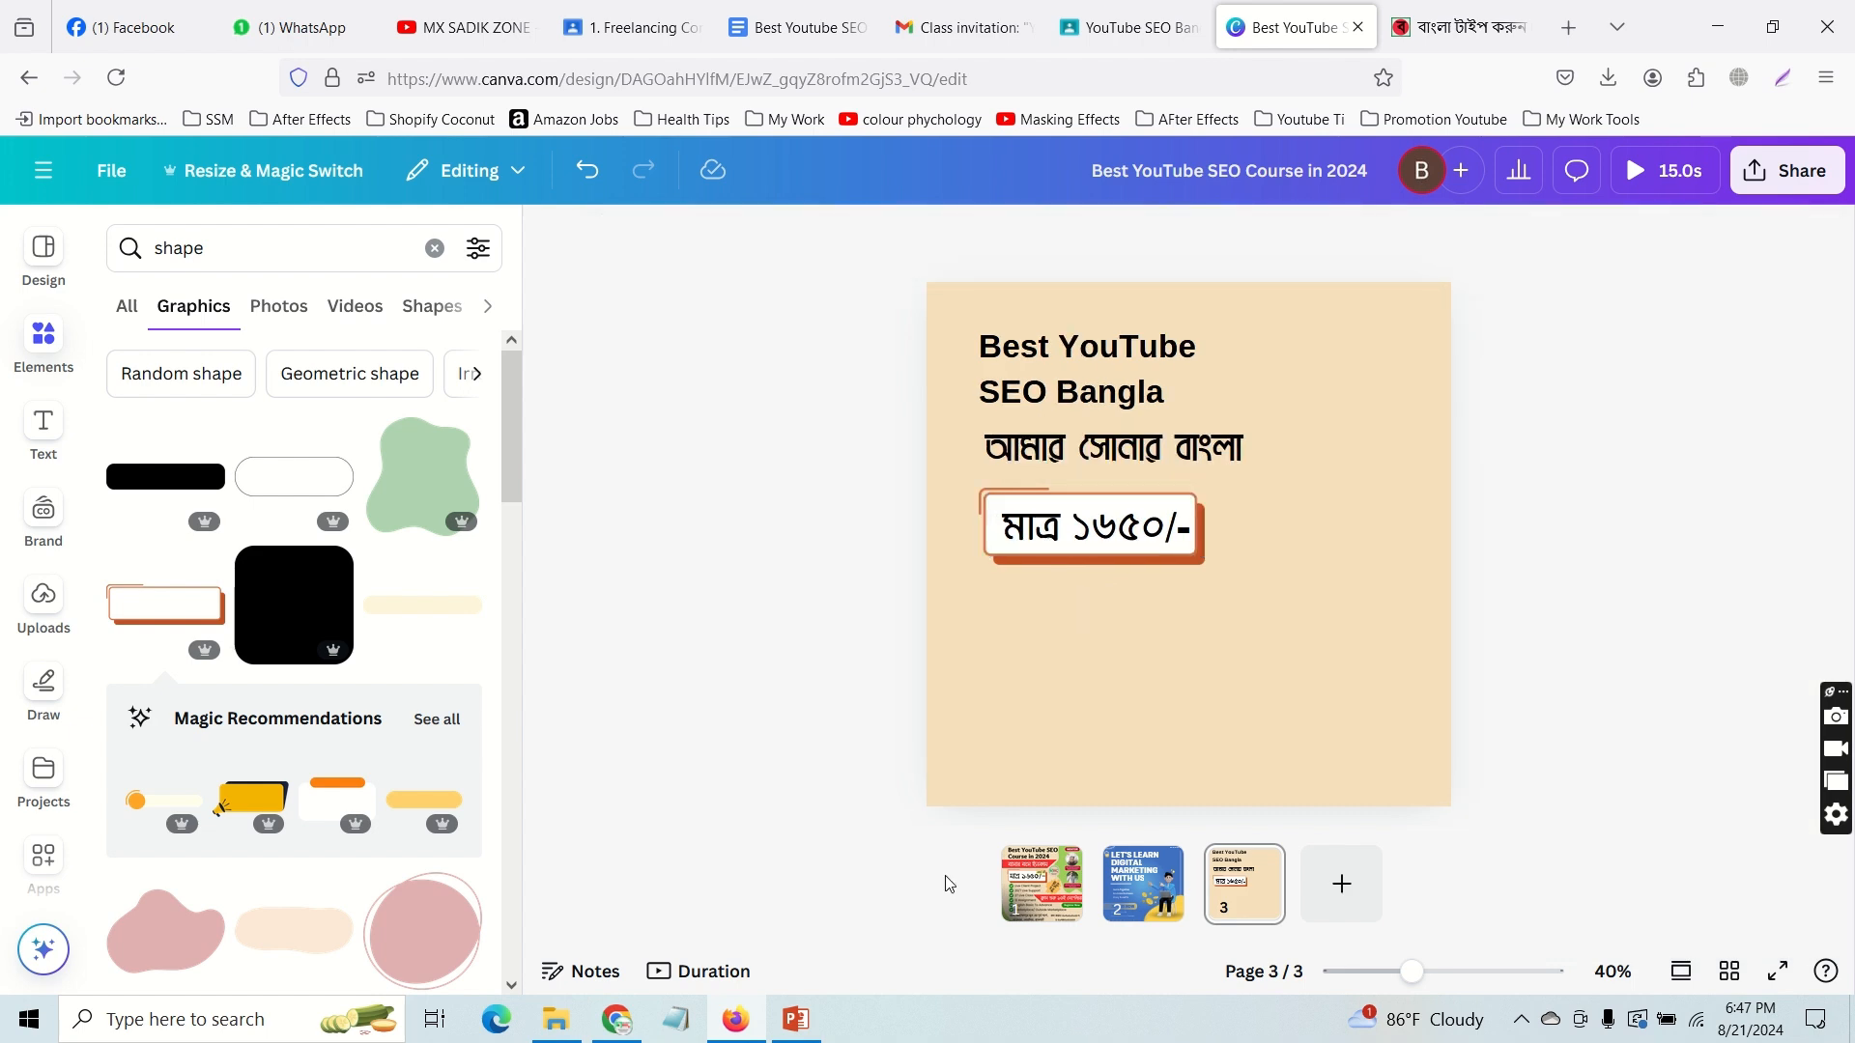
Step: Check the course fee label on page 1, then enter "course fee" on the Easy Bengali Typing site to convert it to Bengali
{"action": "left_click", "coordinate": [1039, 883]}
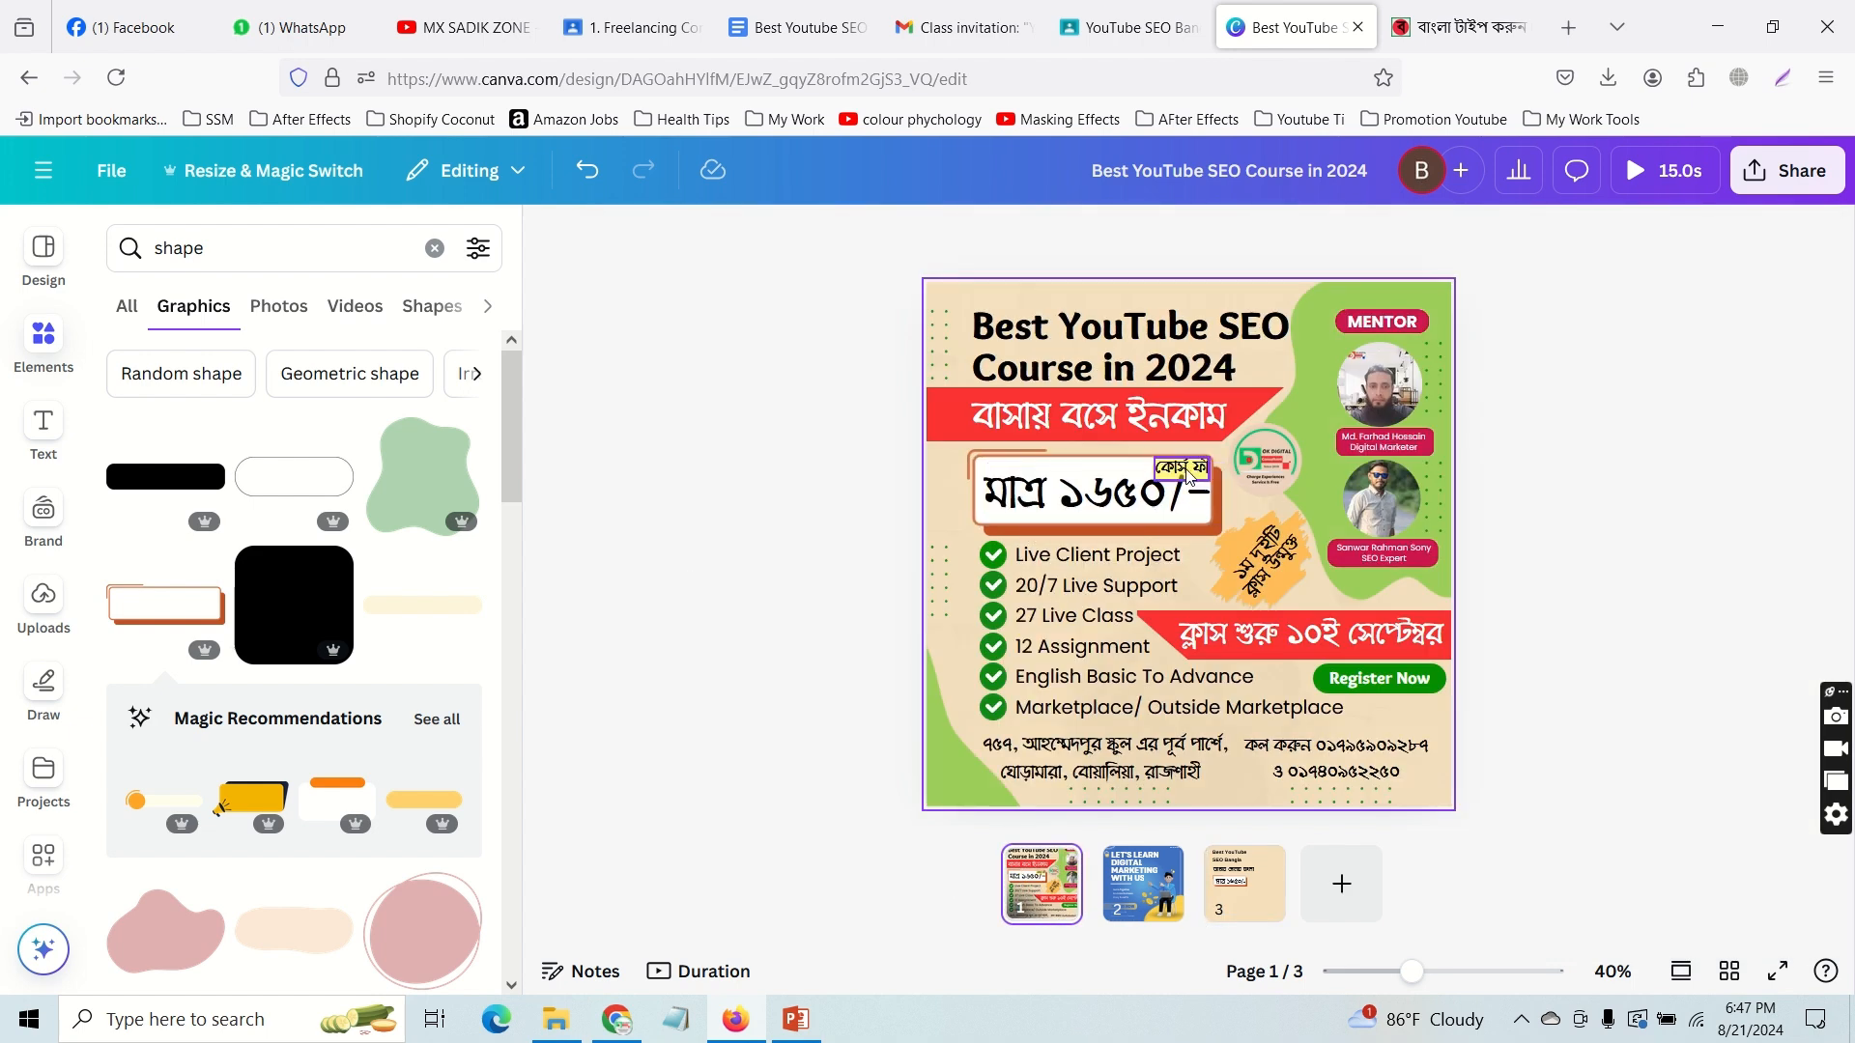
{"action": "left_click", "coordinate": [1244, 883]}
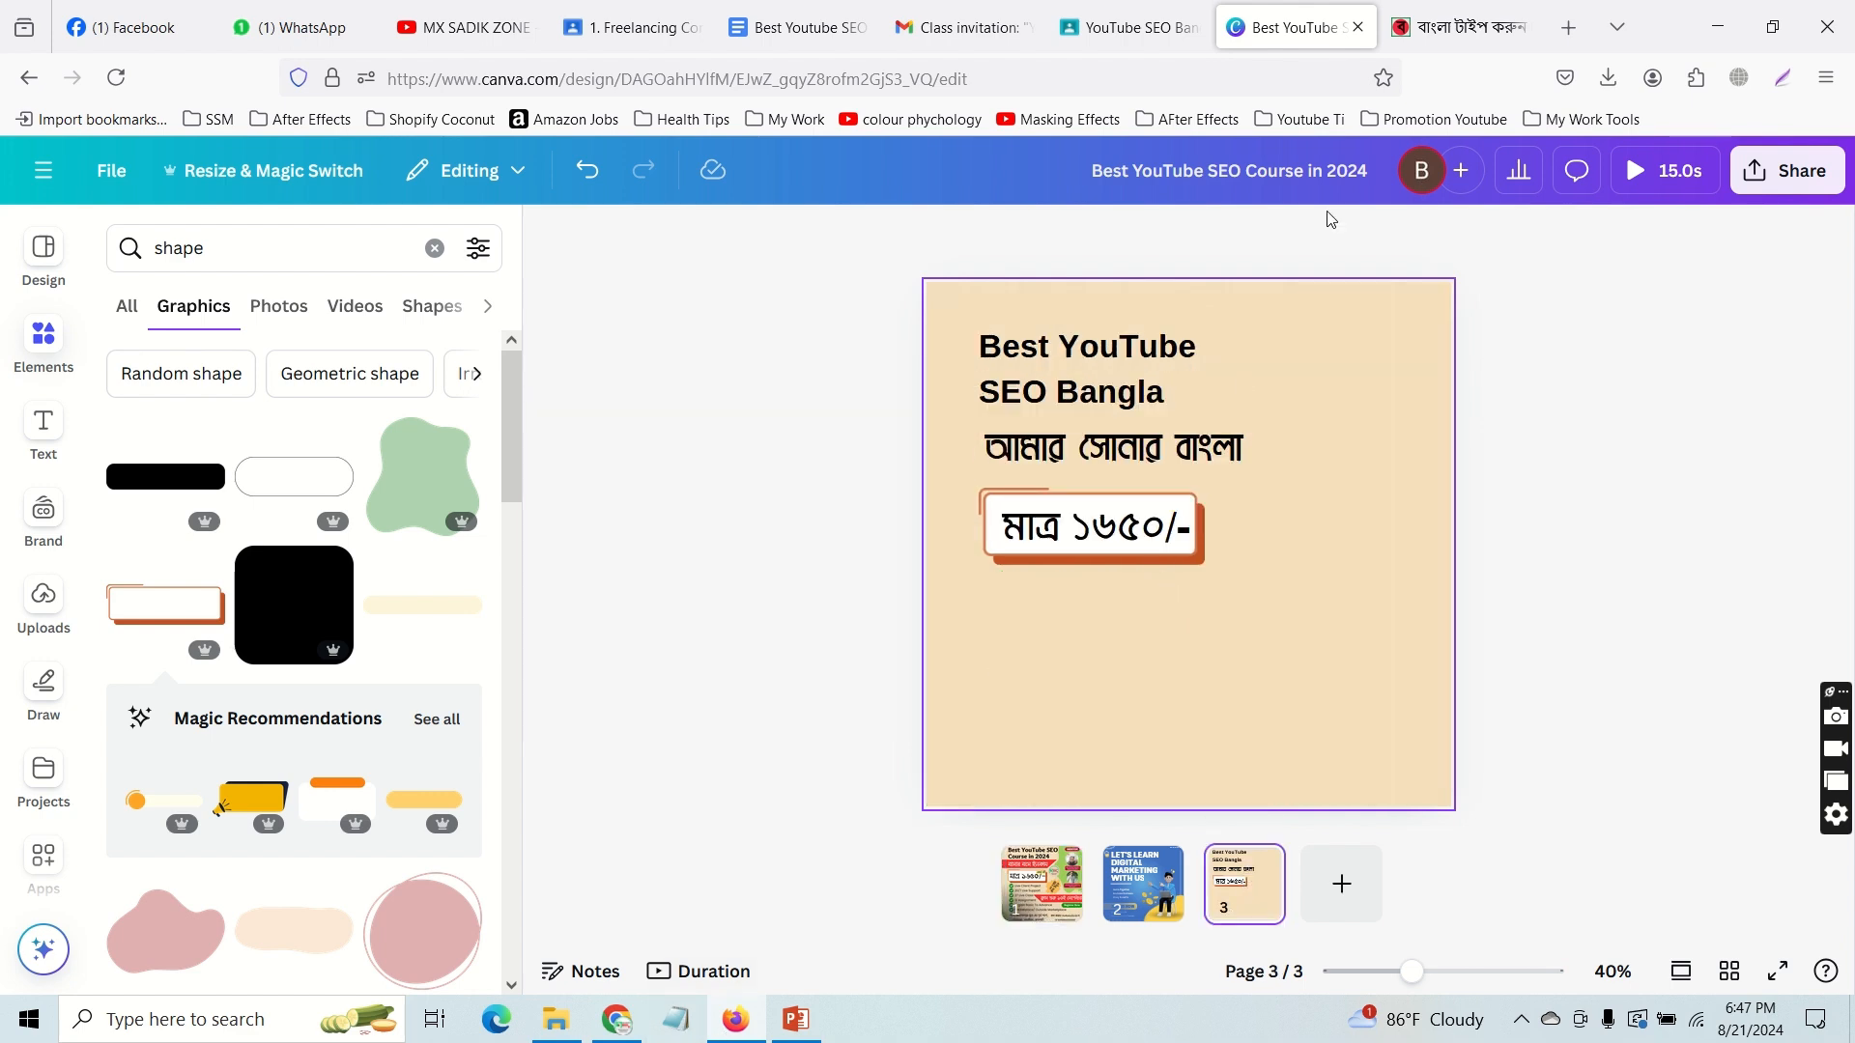
{"action": "left_click", "coordinate": [1442, 33]}
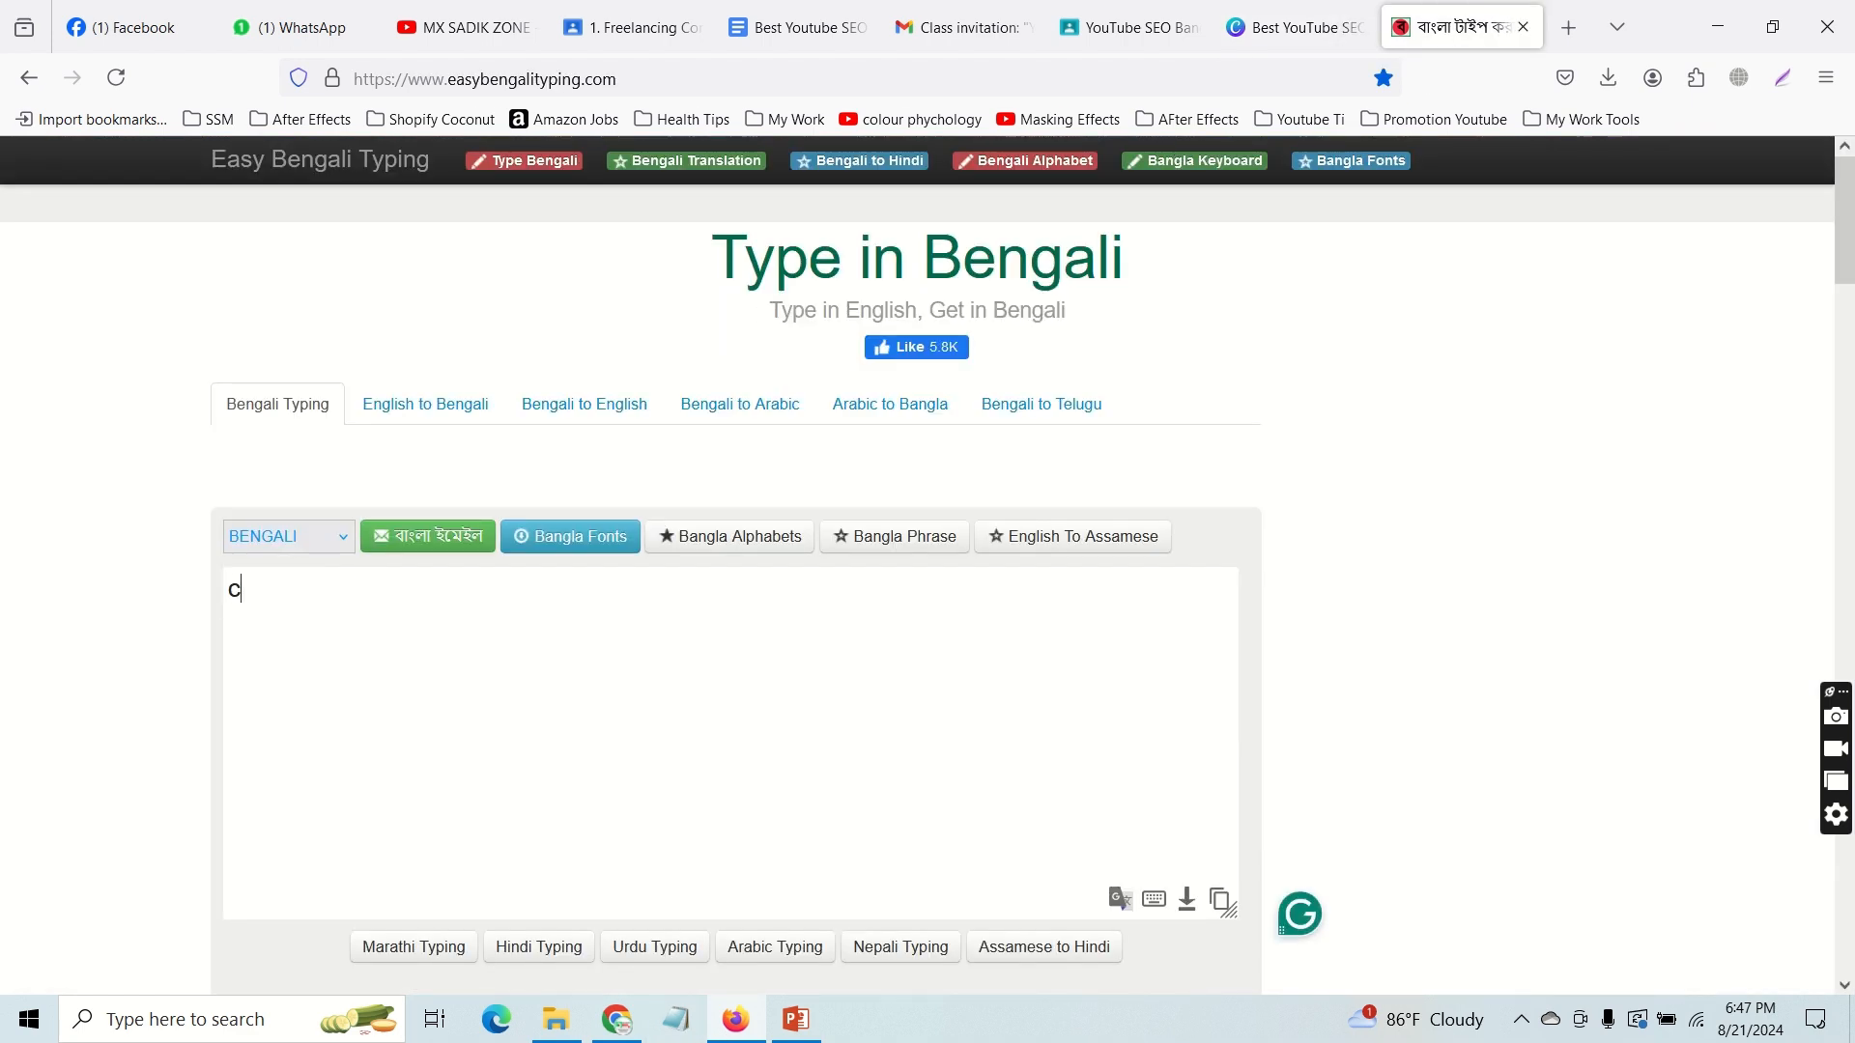
{"action": "type", "text": "ourse fe"}
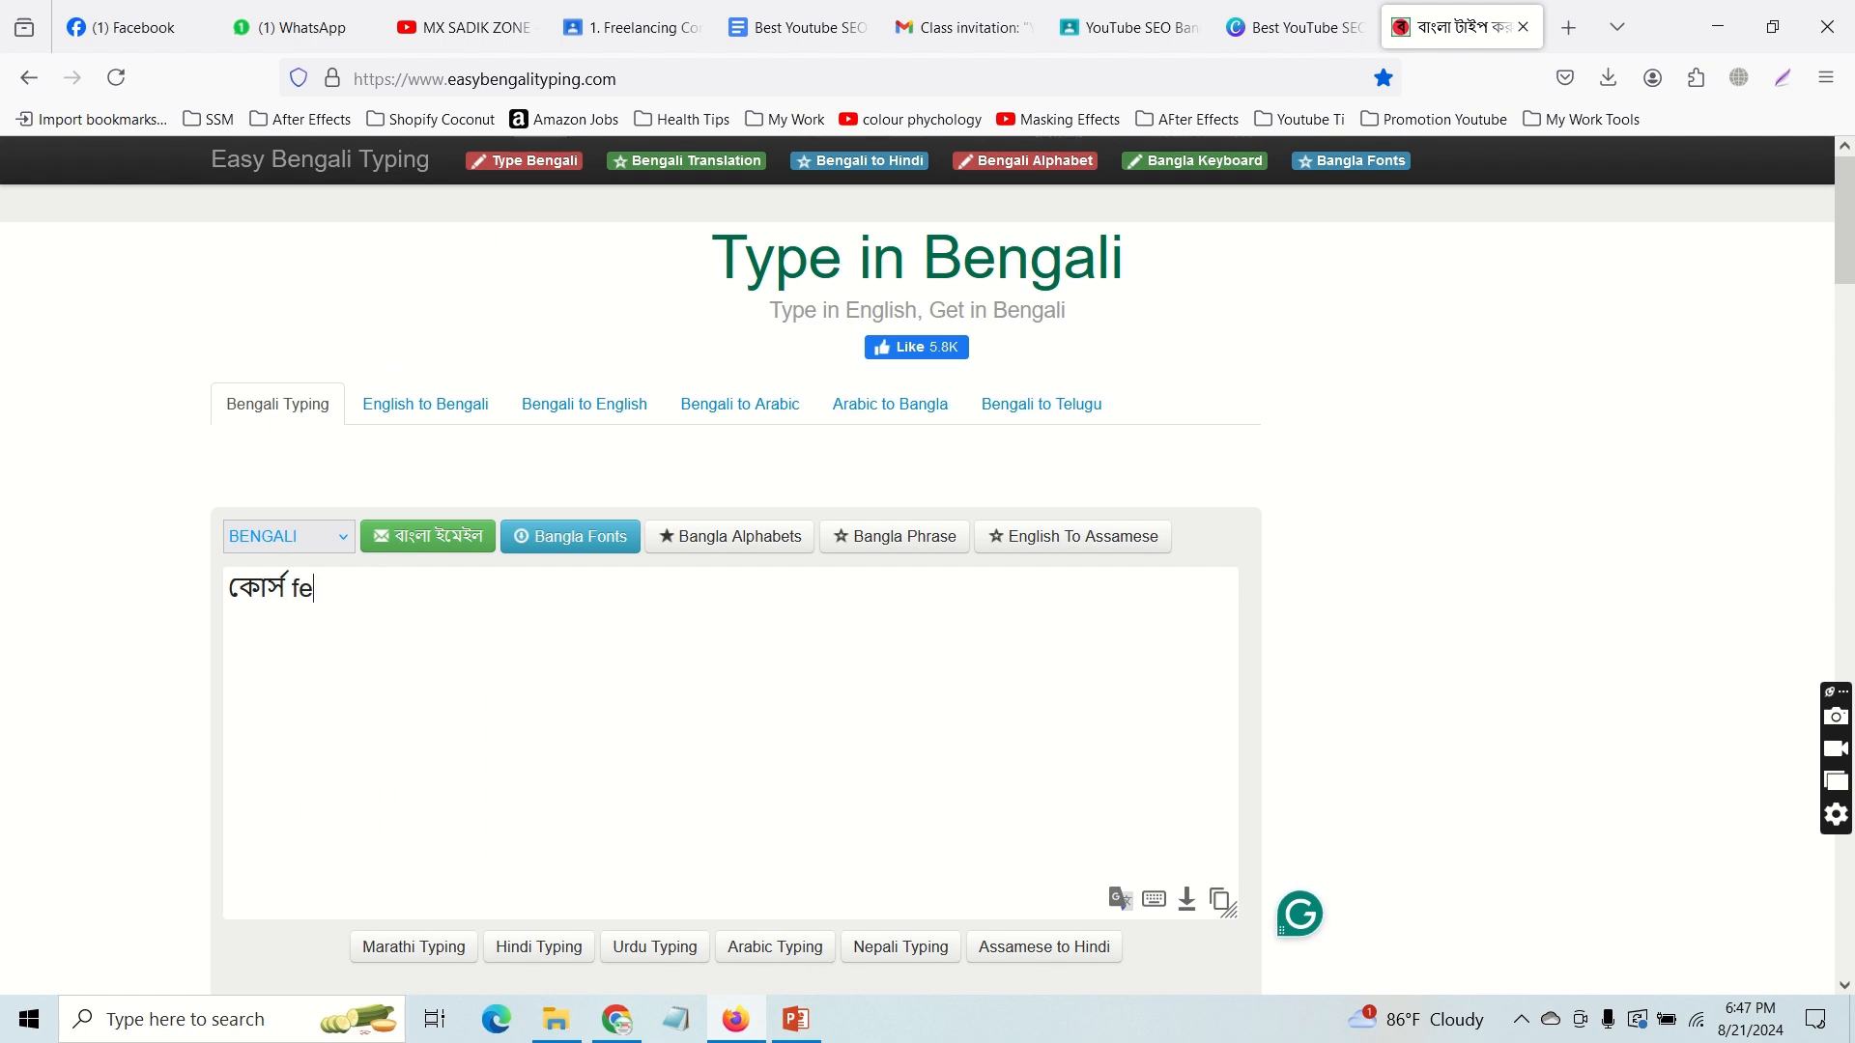
{"action": "type", "text": "e"}
{"action": "left_click", "coordinate": [1290, 27]}
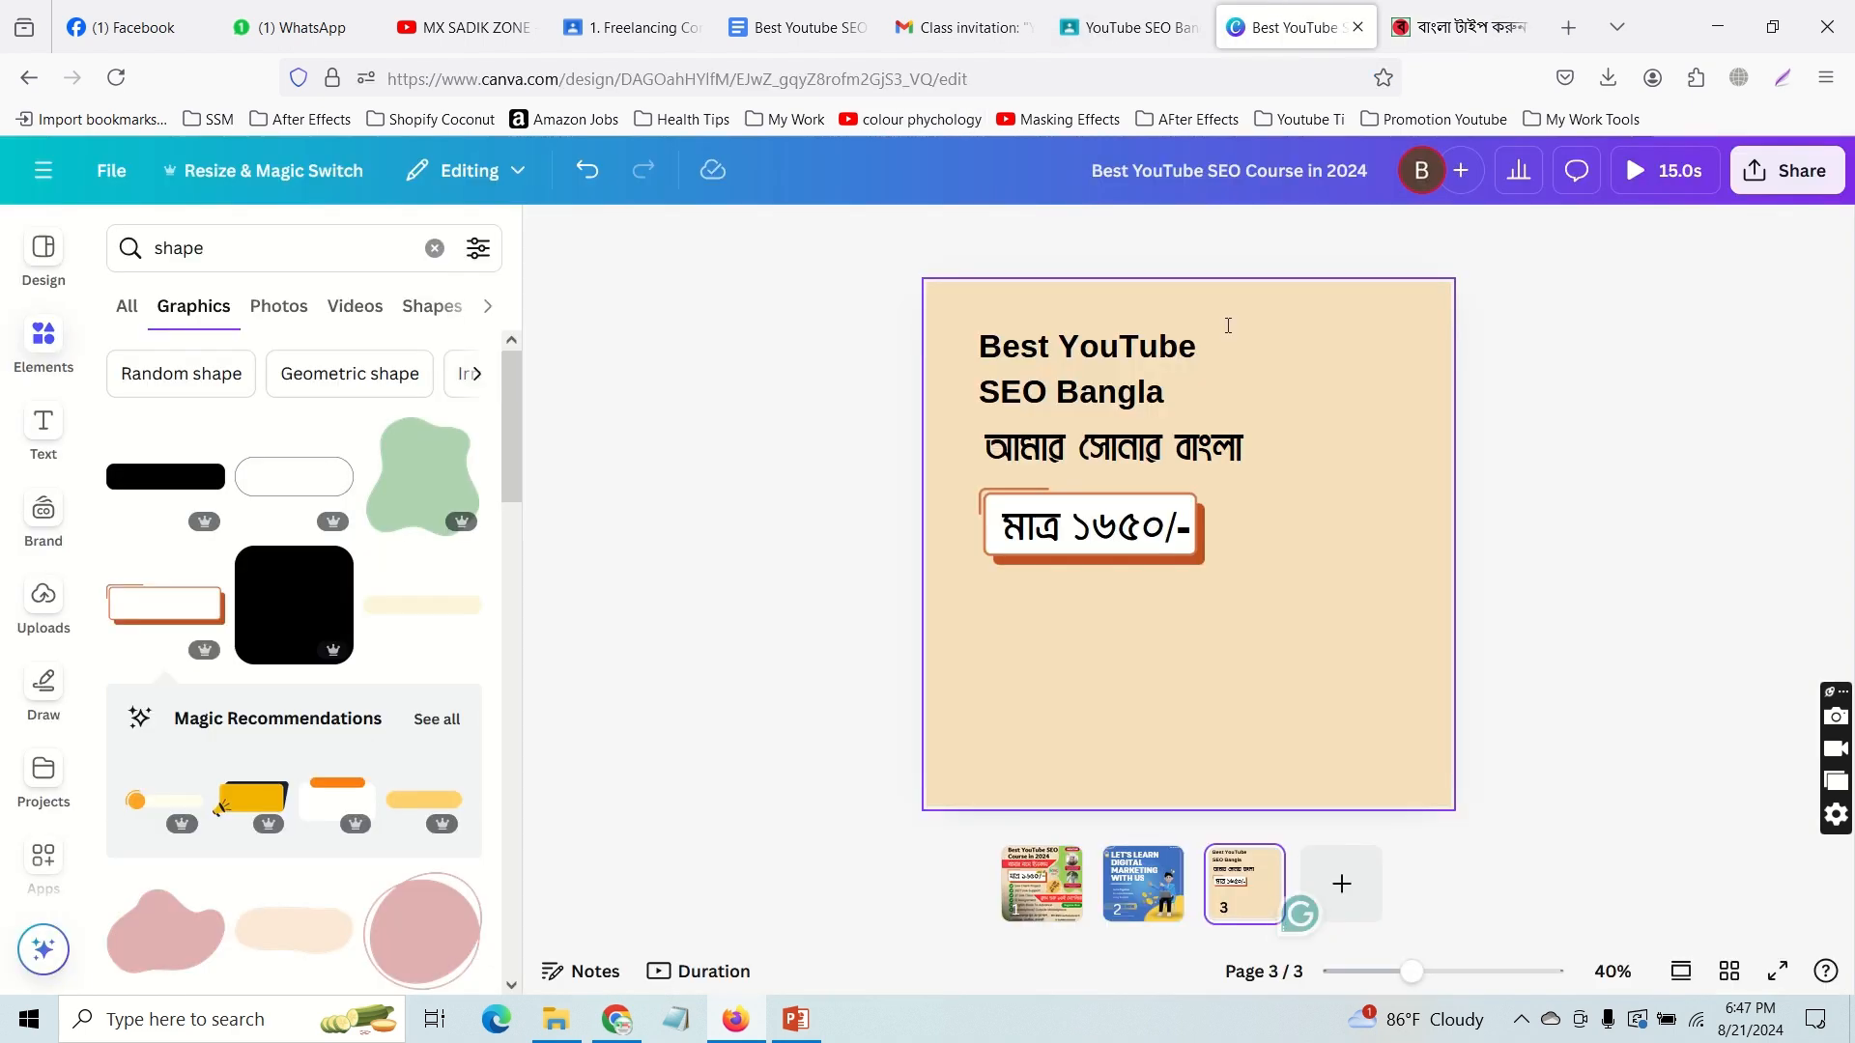
Step: Duplicate the price text on page 3 and shrink the copy to size 42 as a base for the course fee label
{"action": "left_click", "coordinate": [1080, 535]}
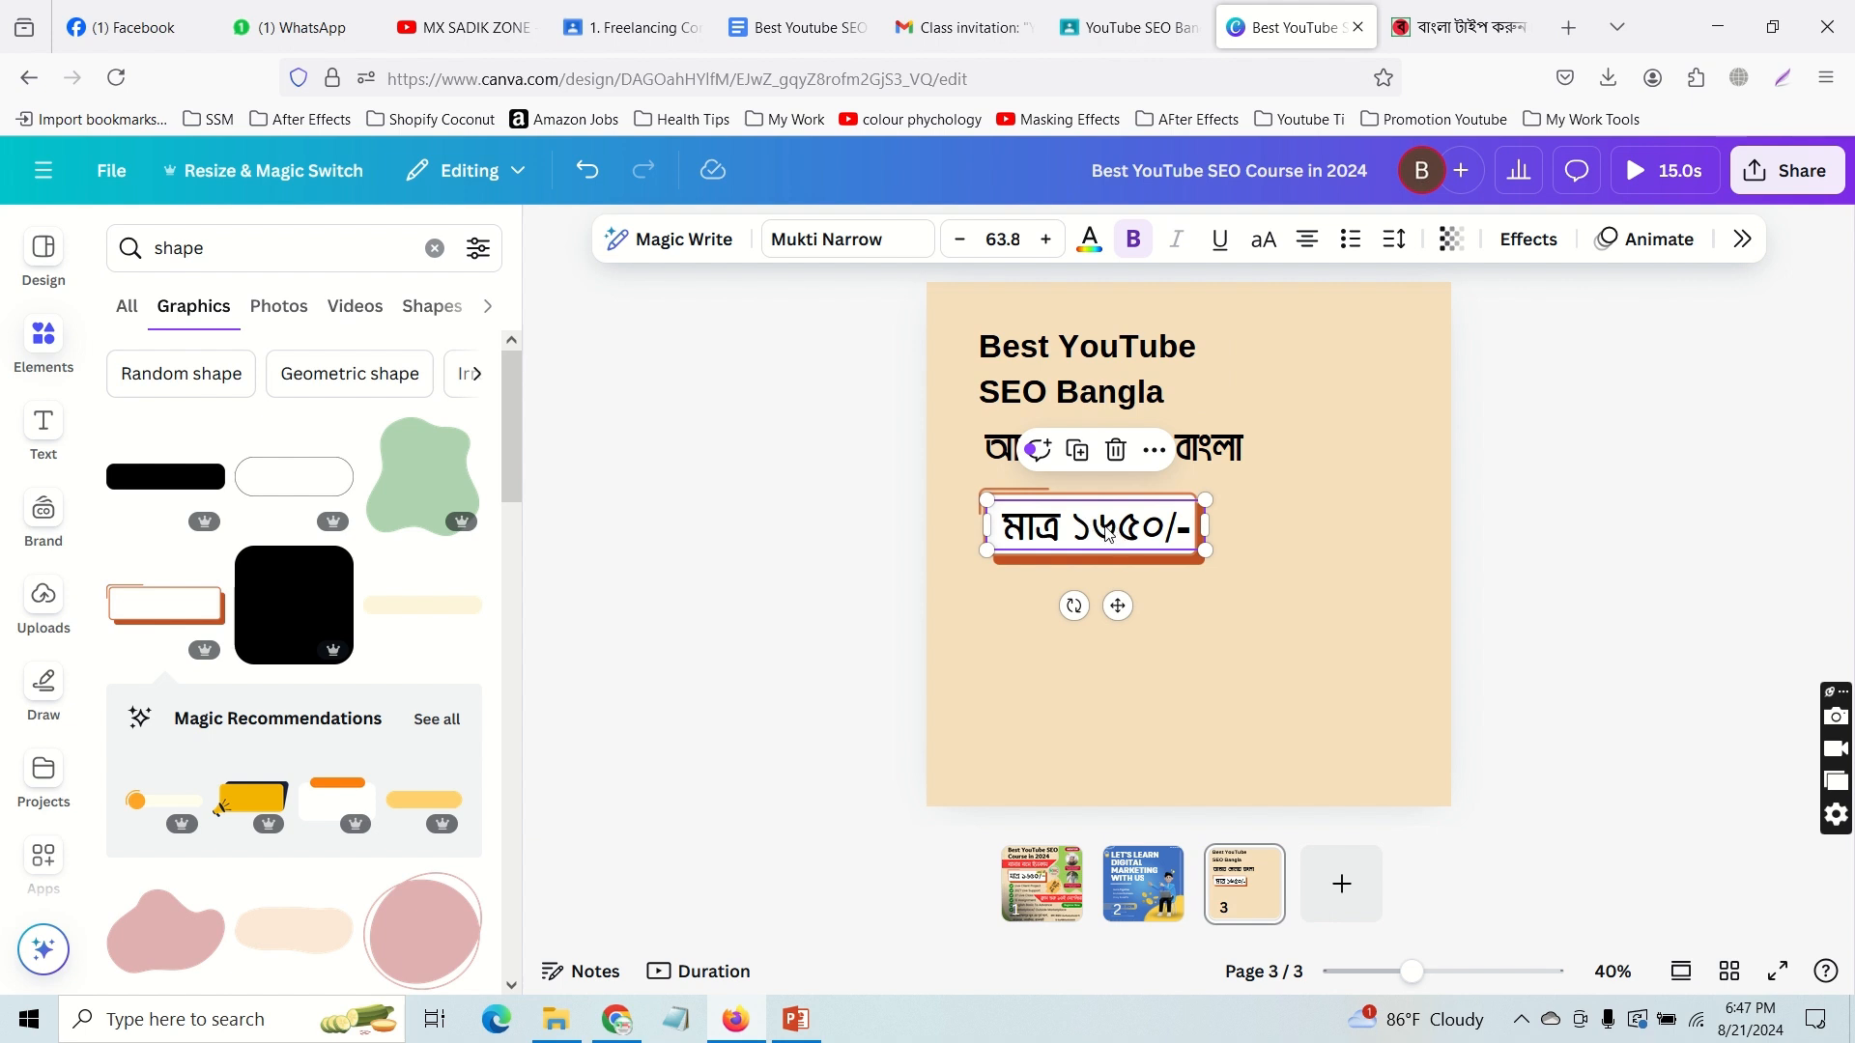
{"action": "left_click", "coordinate": [1089, 451]}
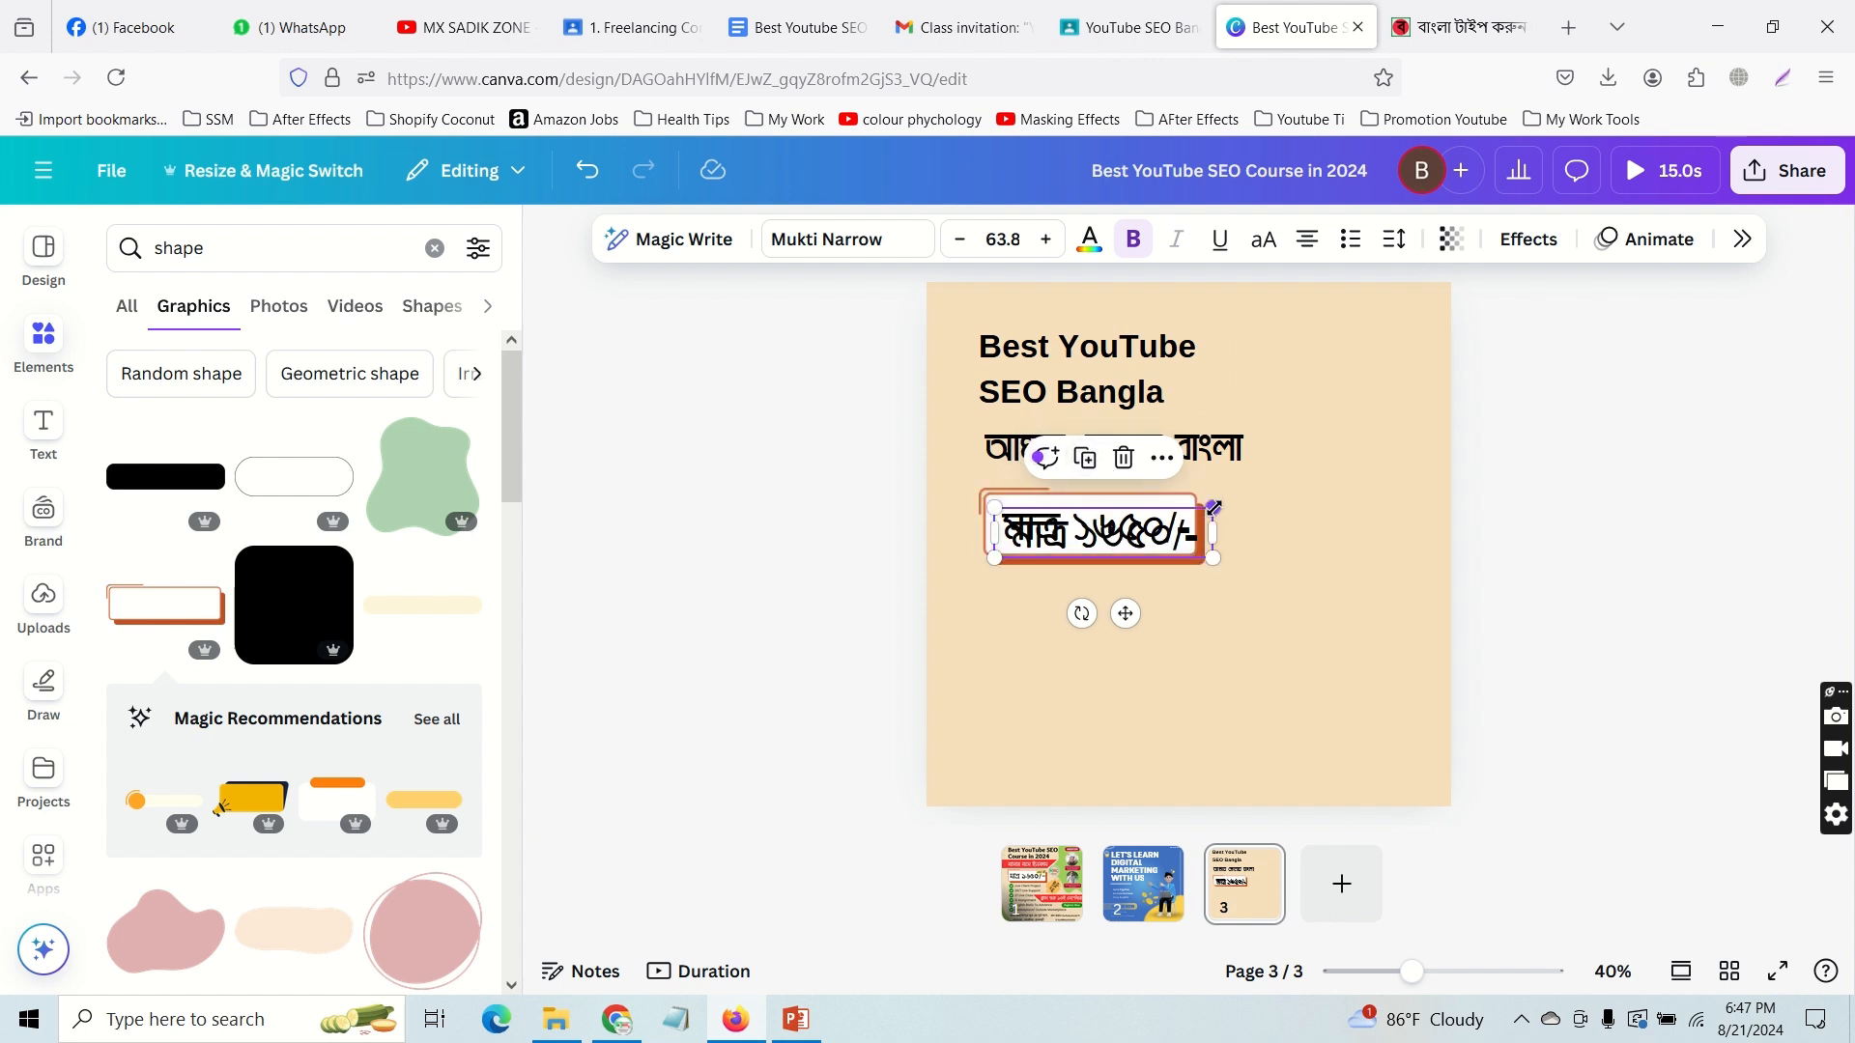
{"action": "left_click_drag", "start_coordinate": [1213, 507], "coordinate": [1138, 525]}
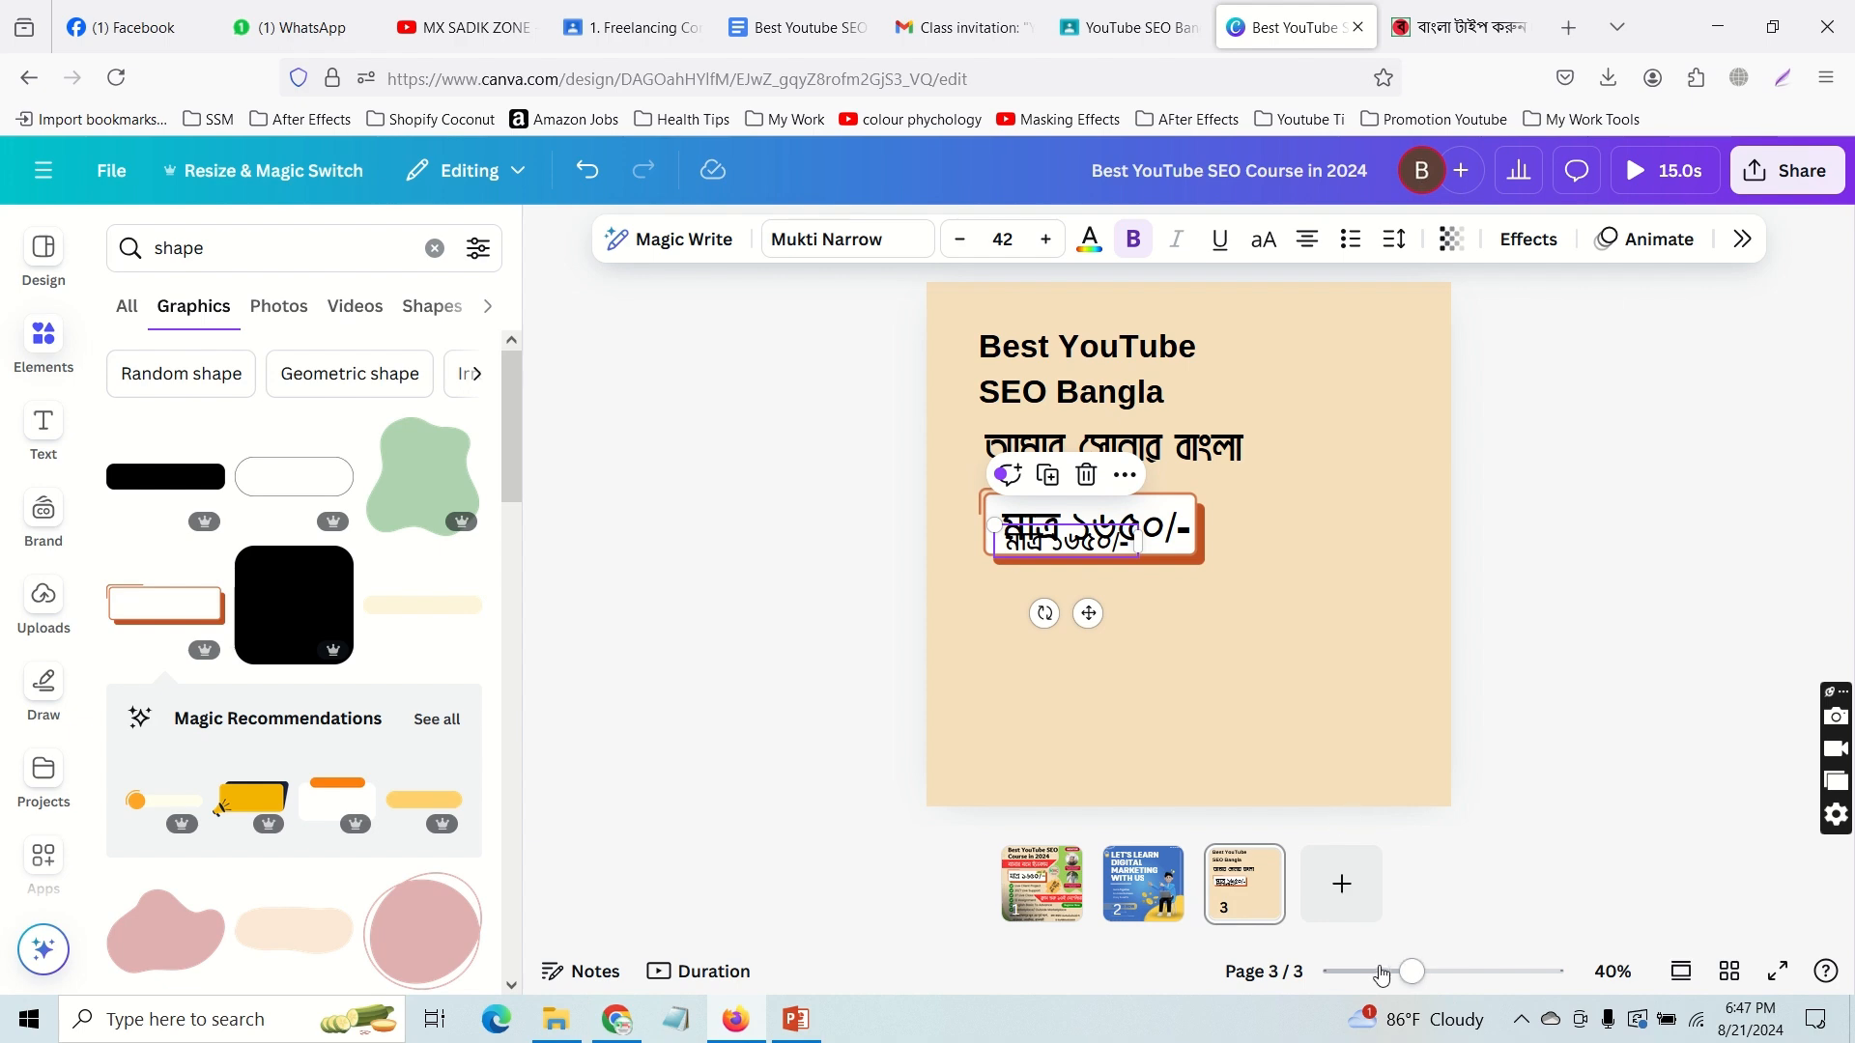
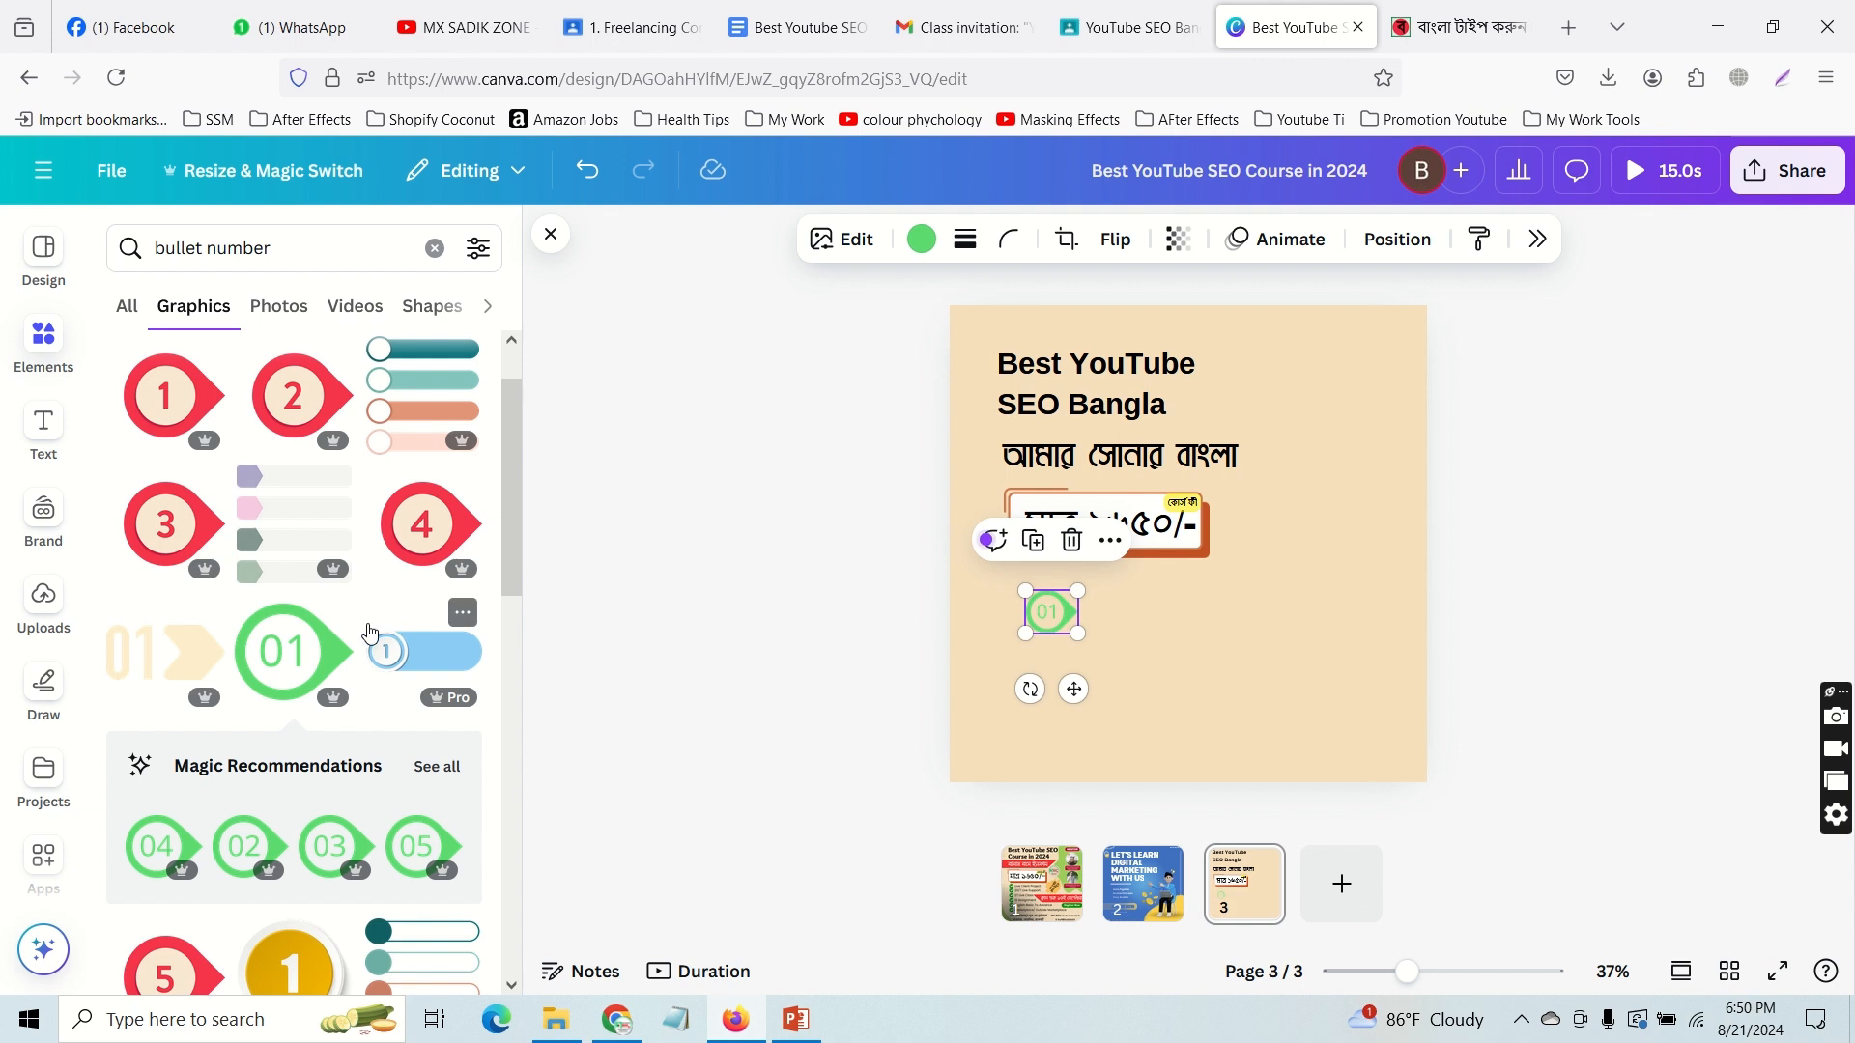
Step: Add the teal chevron arrows graphic from the "bullet number" results and shrink it onto the green 01 badge
{"action": "scroll", "coordinate": [366, 691], "scroll_direction": "down", "scroll_amount": 3}
{"action": "scroll", "coordinate": [366, 696], "scroll_direction": "down", "scroll_amount": 4}
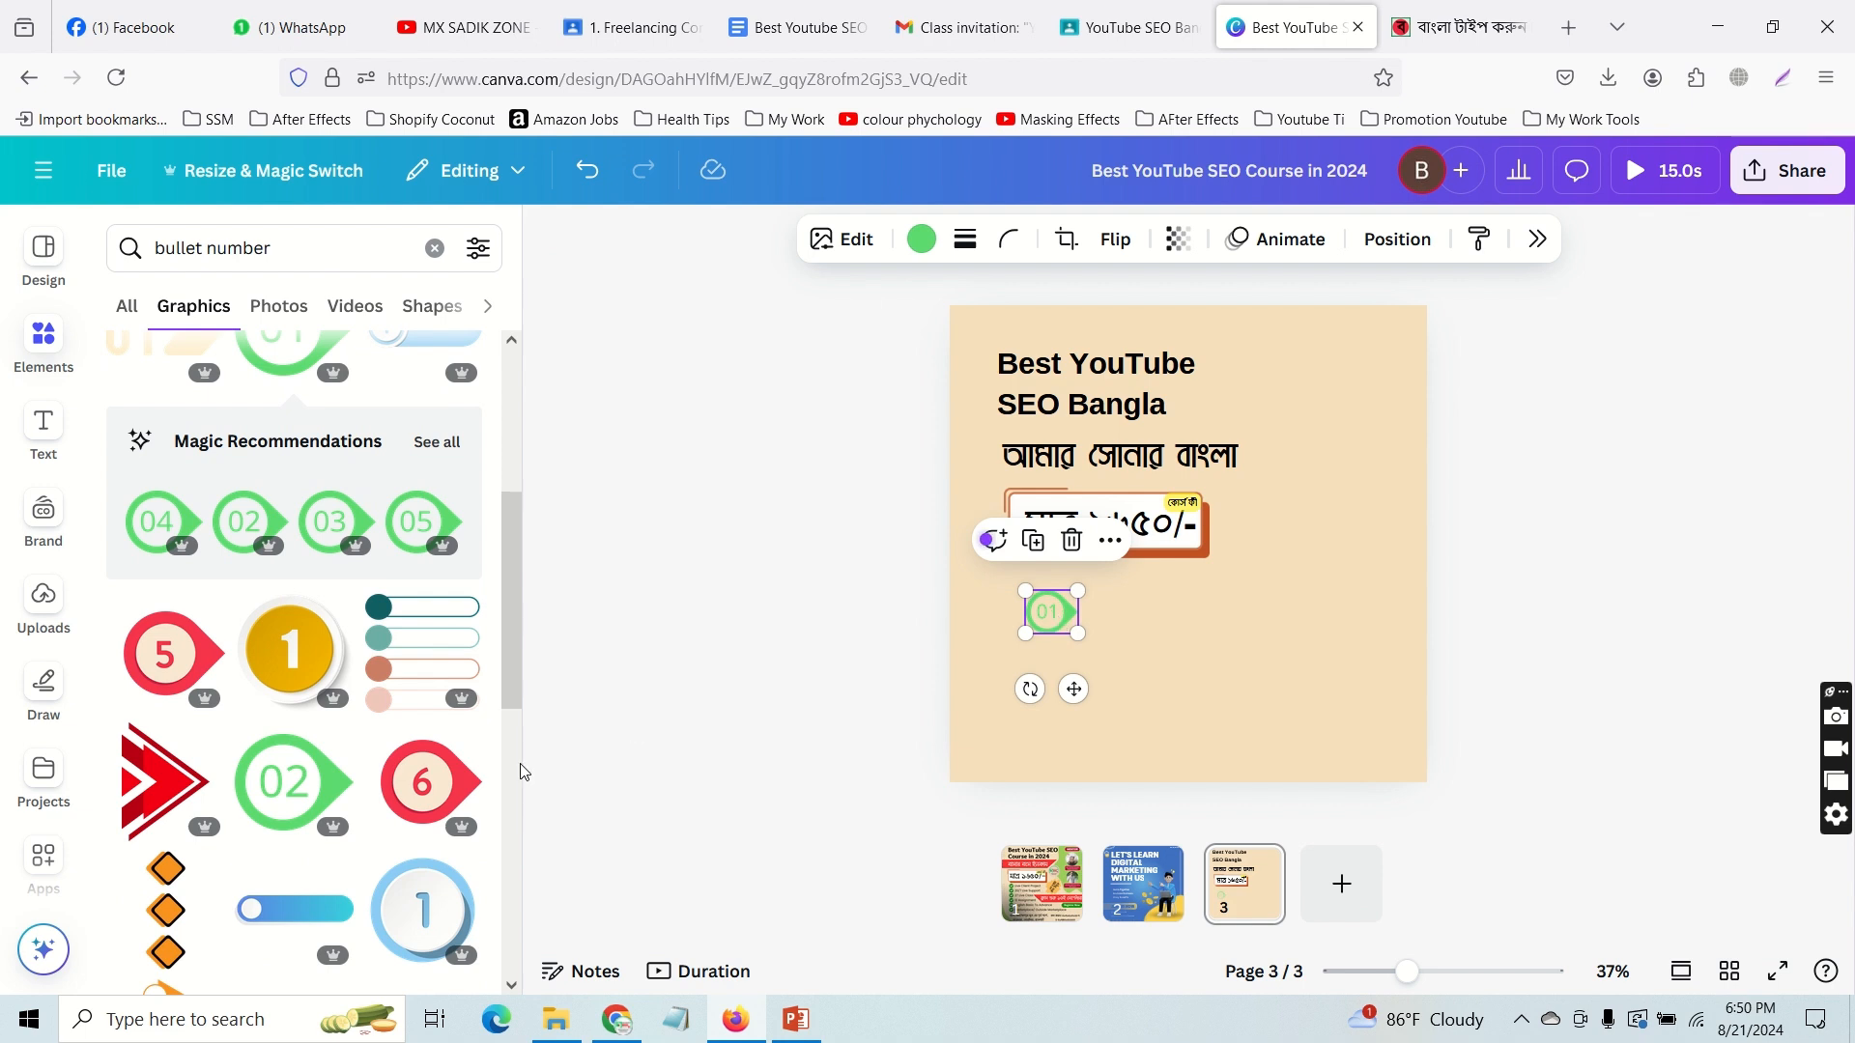
{"action": "scroll", "coordinate": [389, 712], "scroll_direction": "down", "scroll_amount": 3}
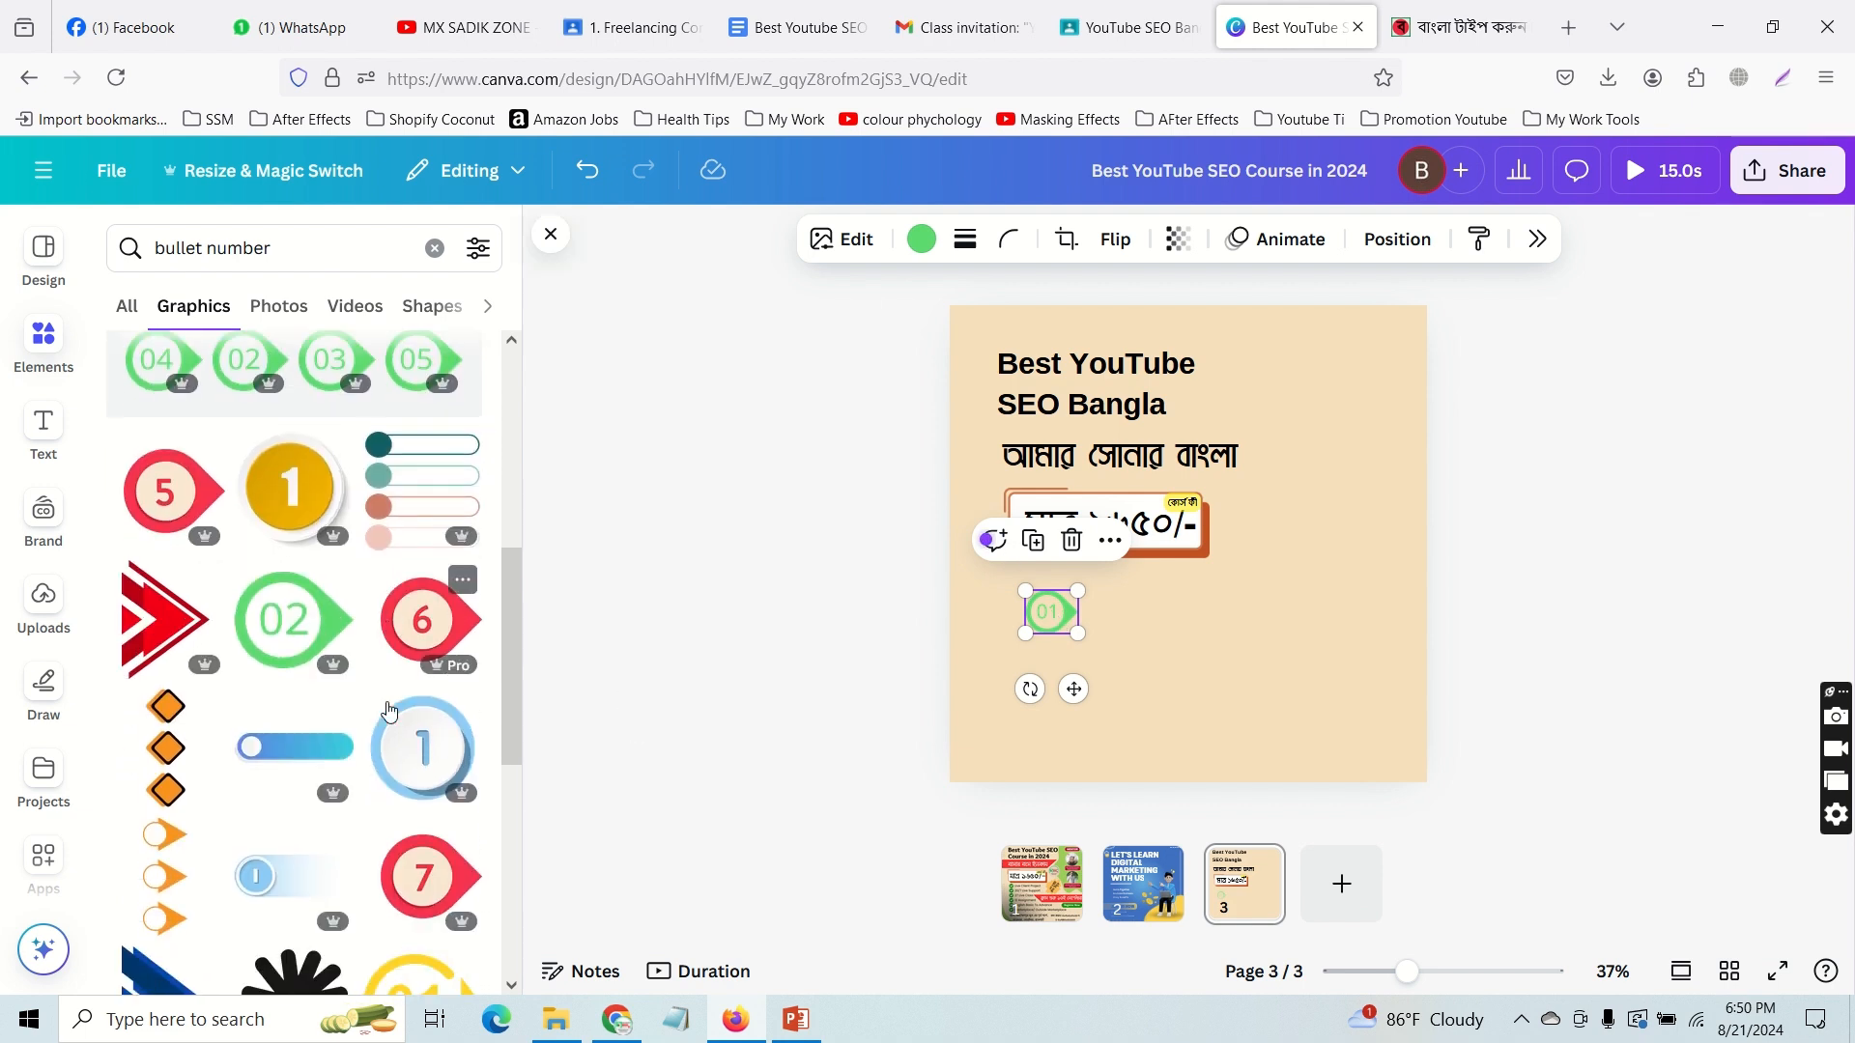
{"action": "scroll", "coordinate": [418, 690], "scroll_direction": "down", "scroll_amount": 3}
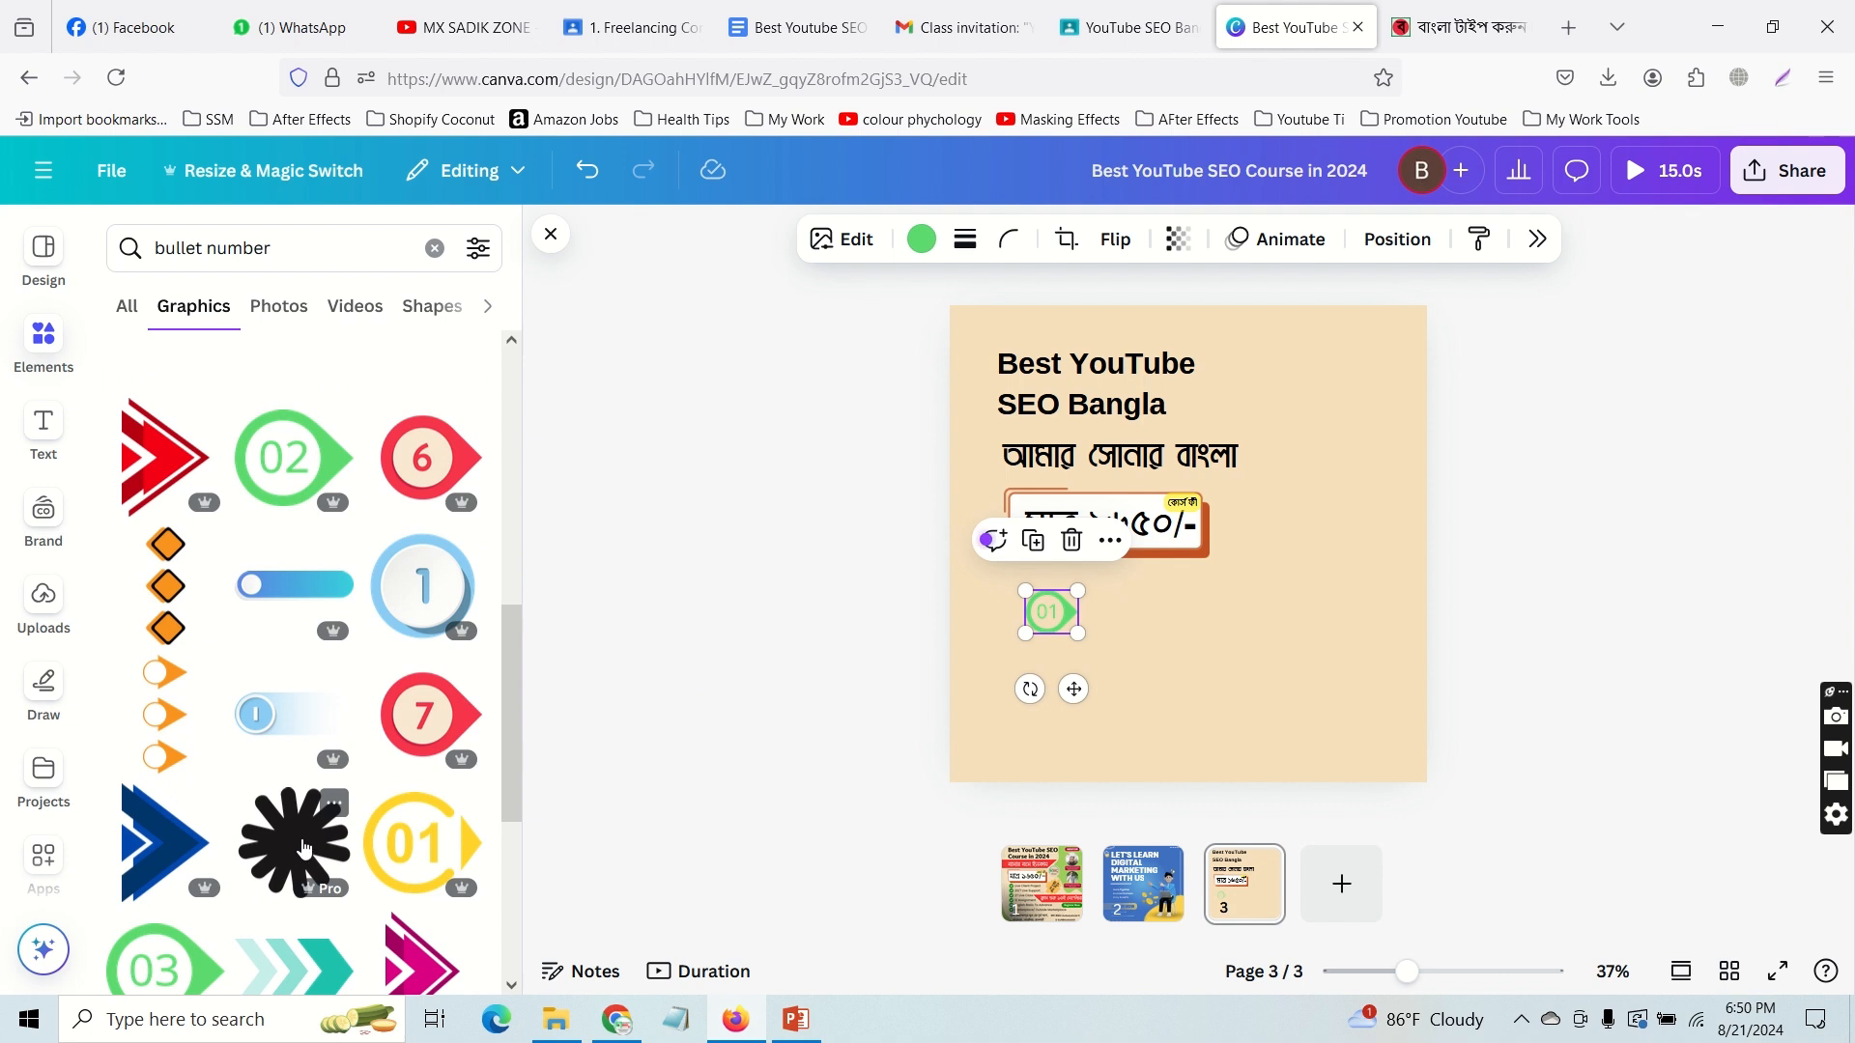
{"action": "scroll", "coordinate": [324, 833], "scroll_direction": "down", "scroll_amount": 3}
{"action": "left_click", "coordinate": [324, 831]}
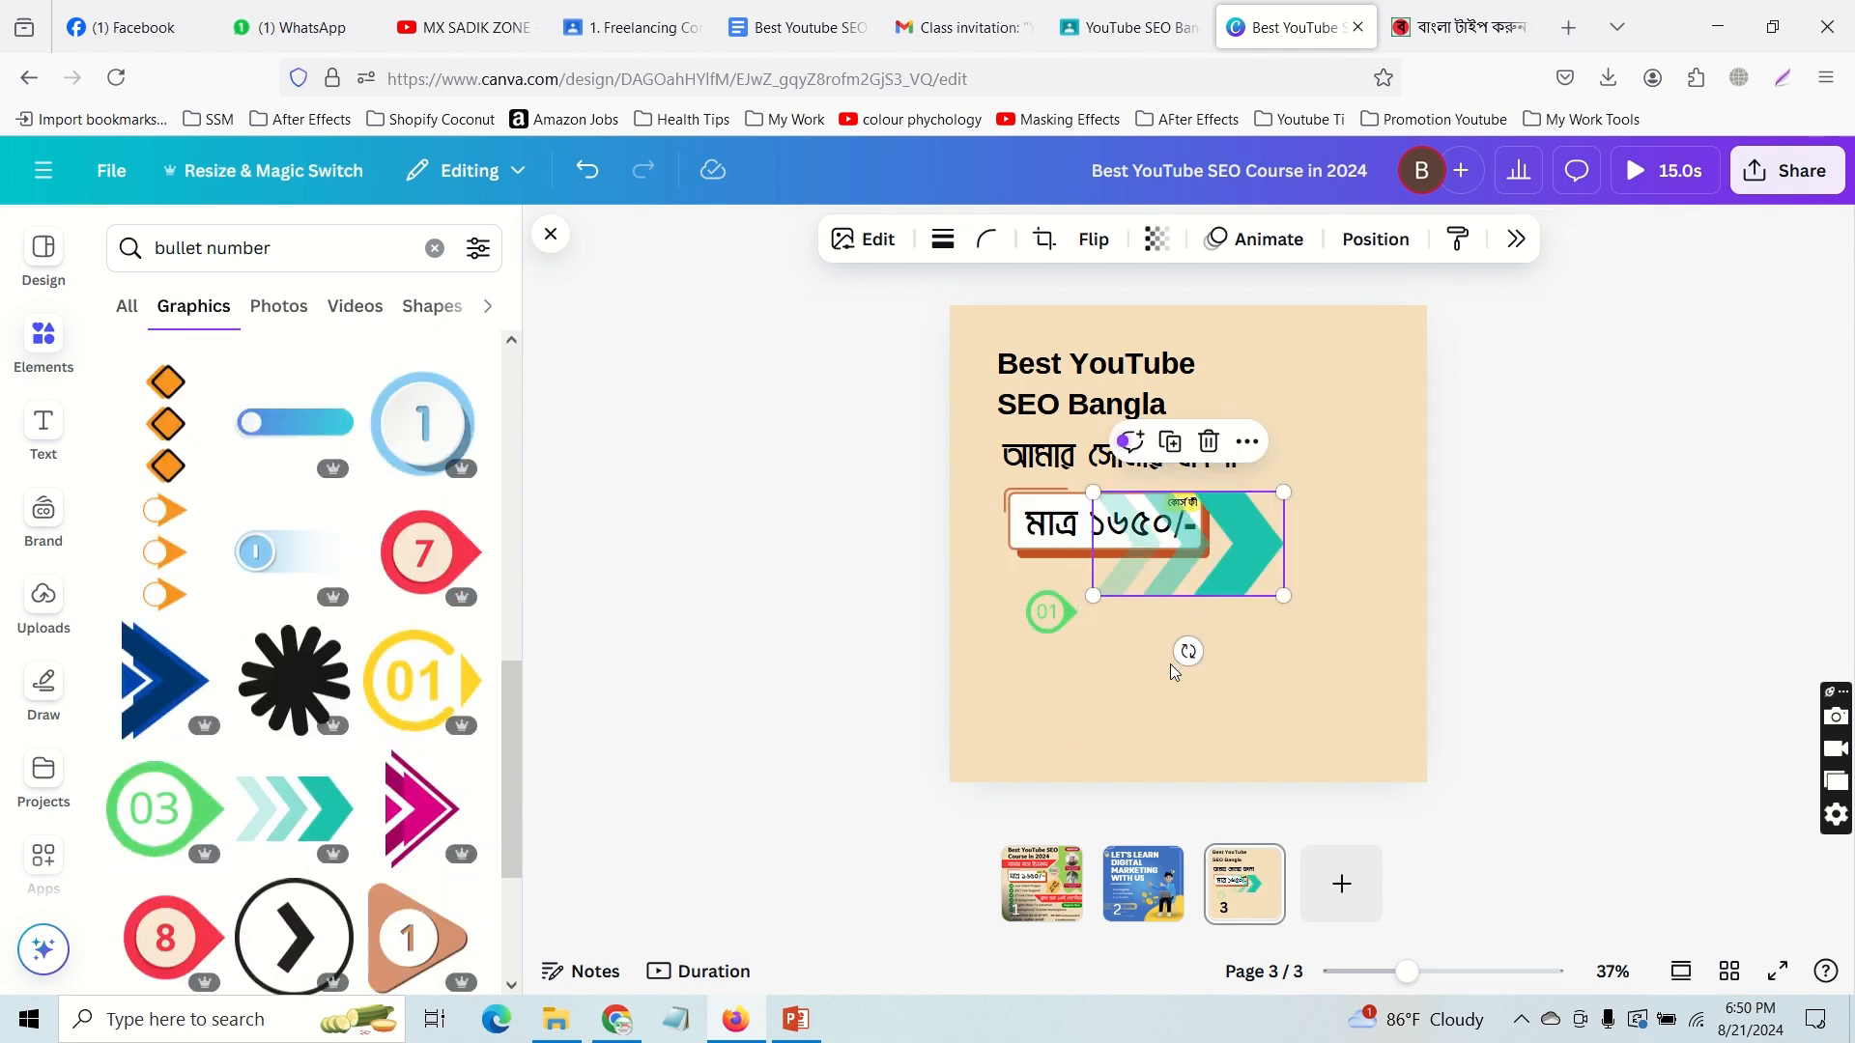
{"action": "left_click_drag", "start_coordinate": [1230, 572], "coordinate": [1204, 661]}
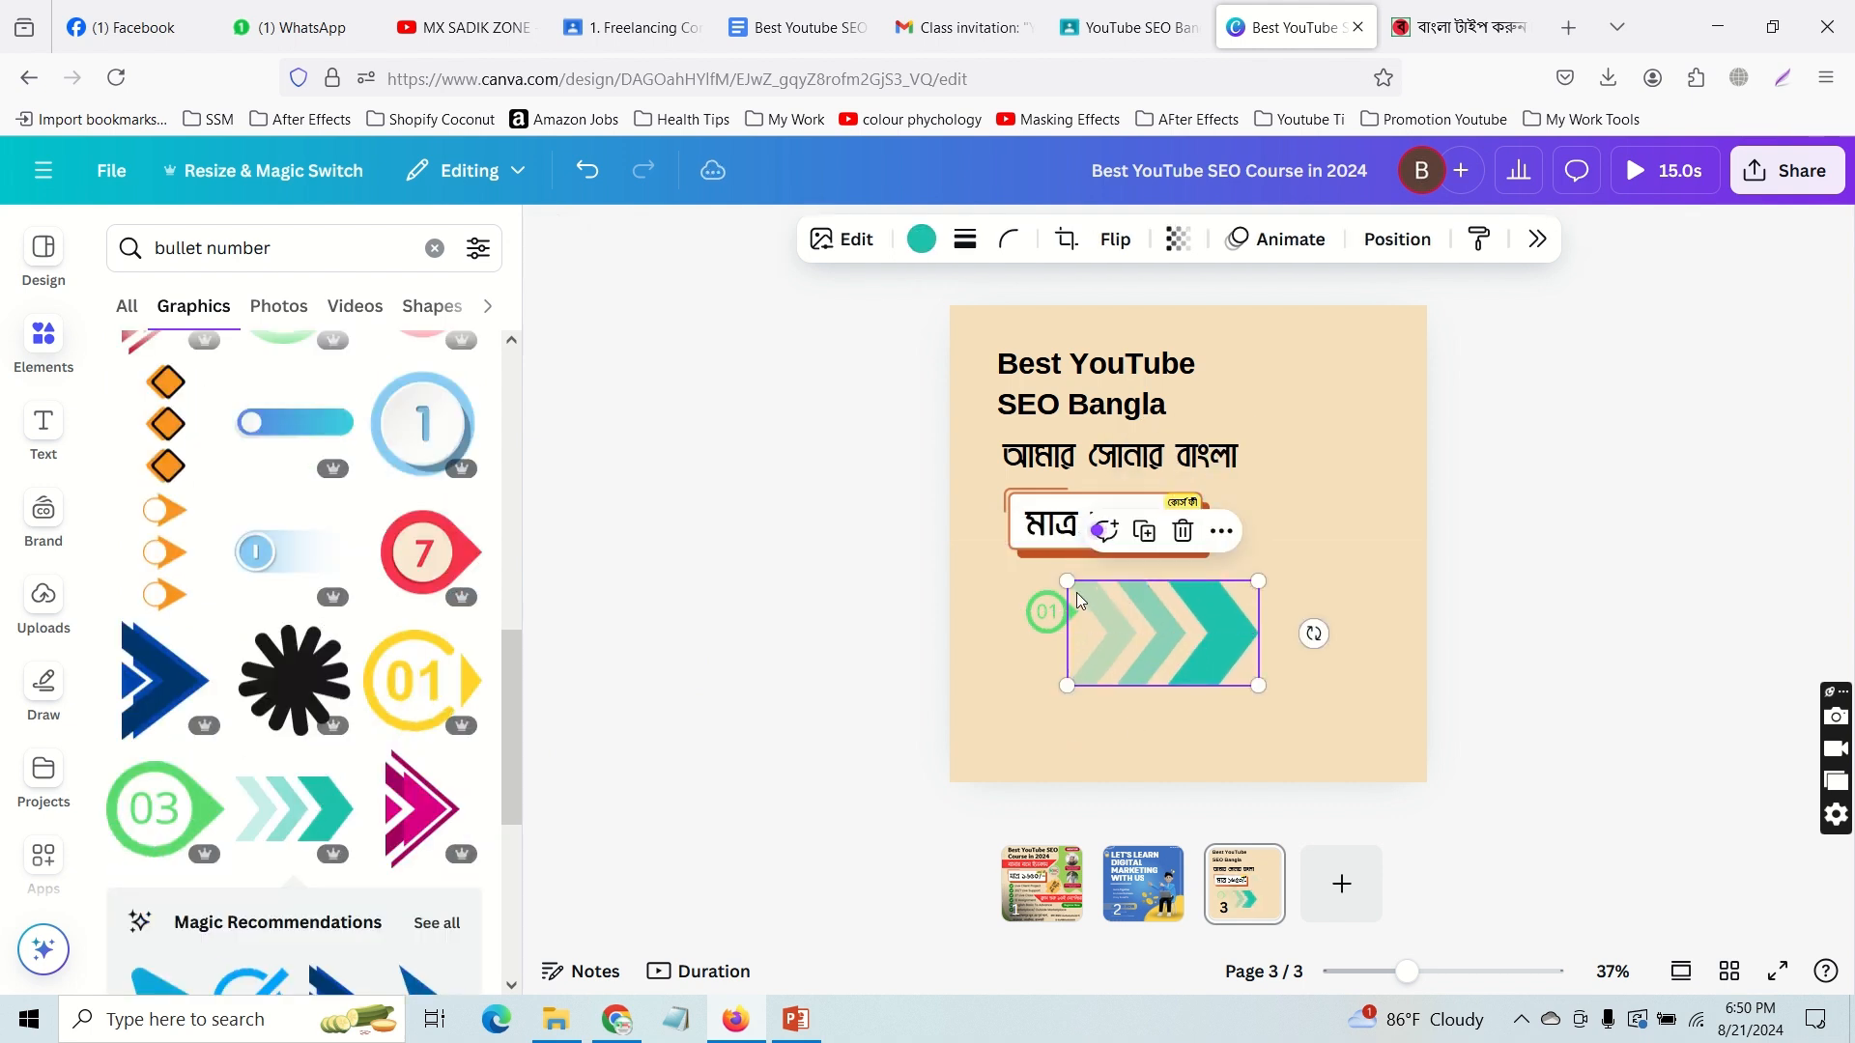
{"action": "left_click_drag", "start_coordinate": [1067, 580], "coordinate": [1038, 613]}
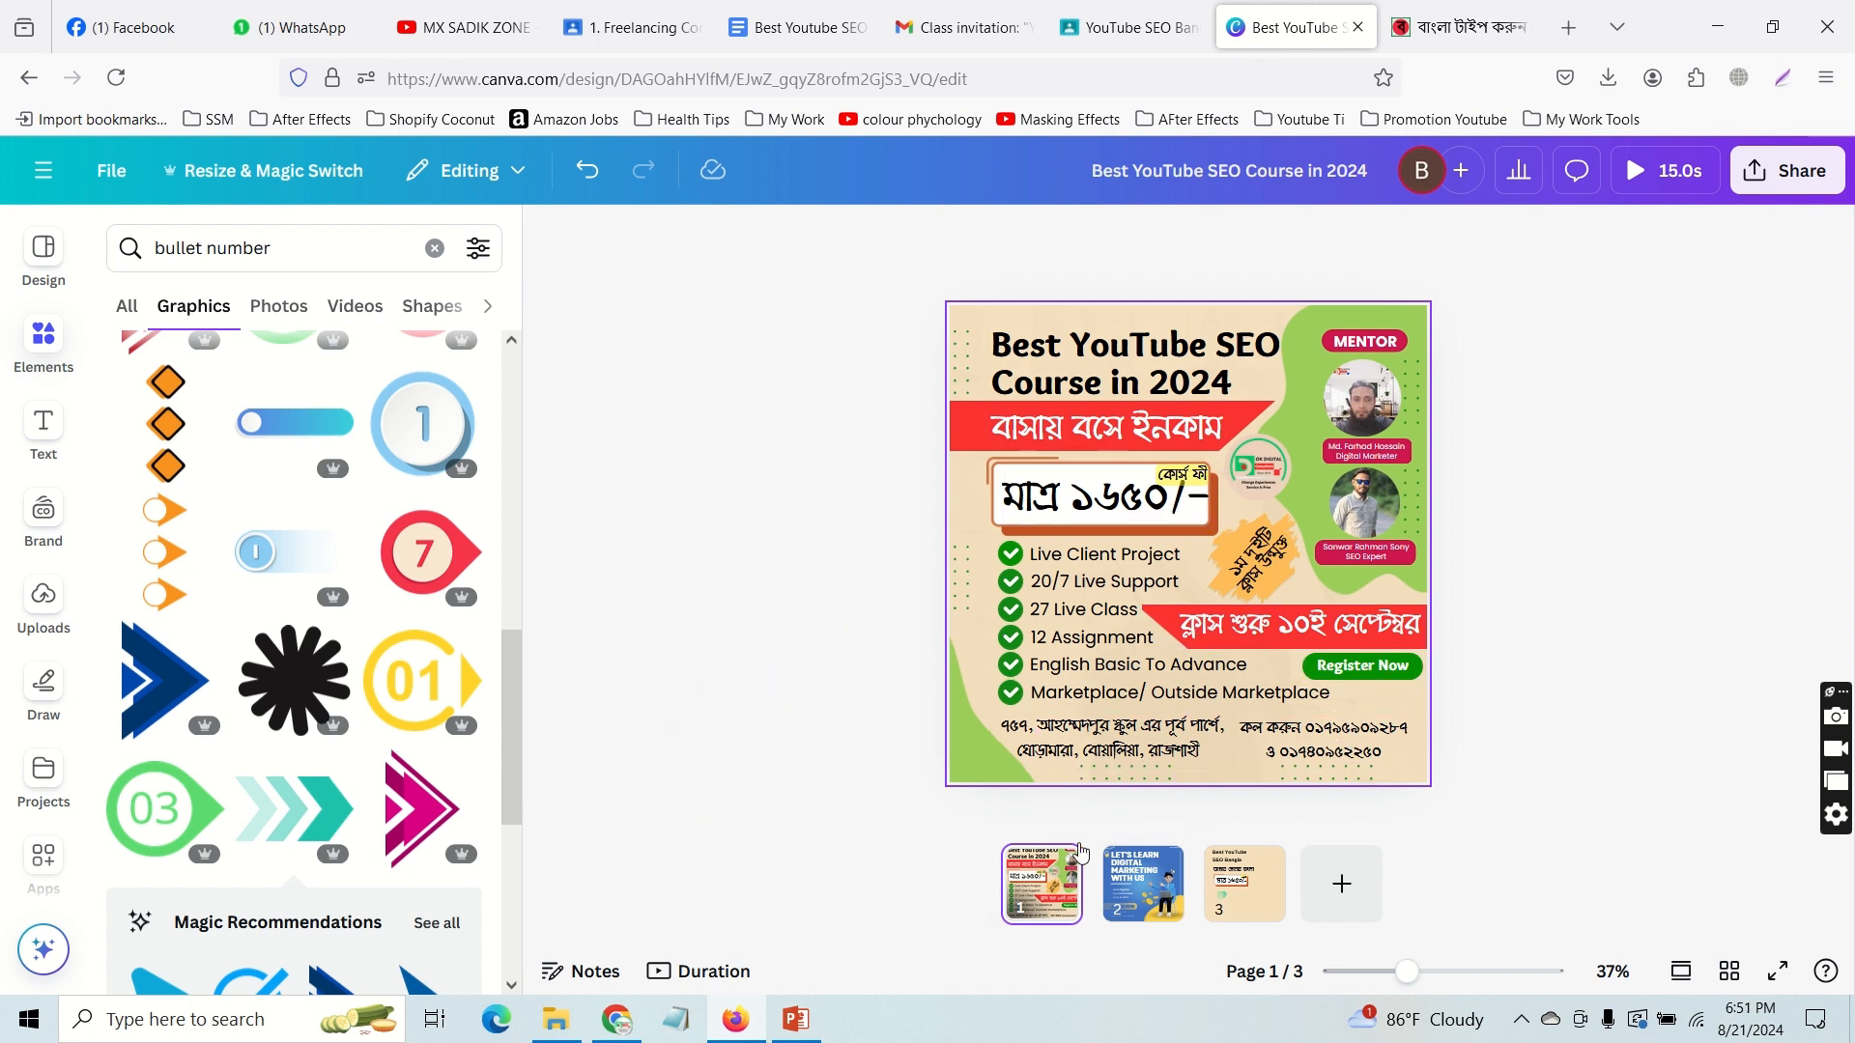
Step: Search the graphics for "shape" and add the blue banner with the slanted end to page 3 below the bullet icon
{"action": "left_click", "coordinate": [1254, 898]}
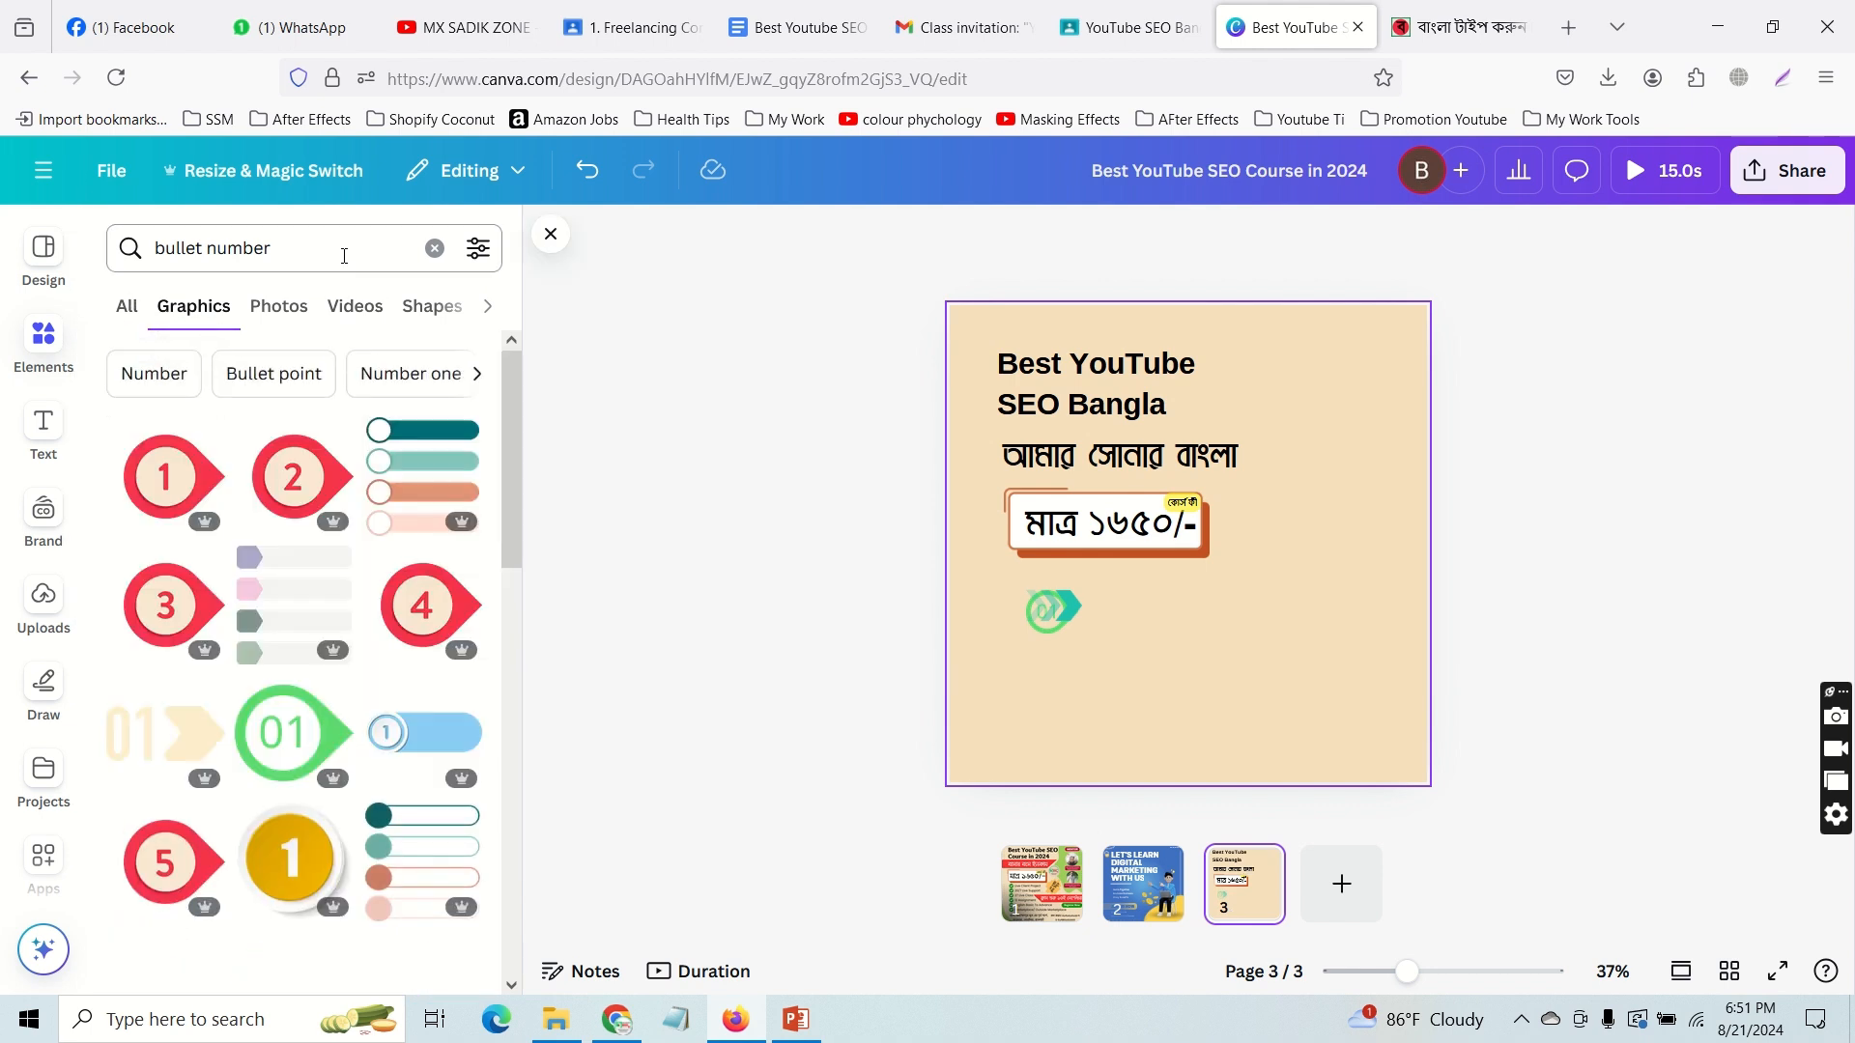
{"action": "left_click", "coordinate": [435, 249]}
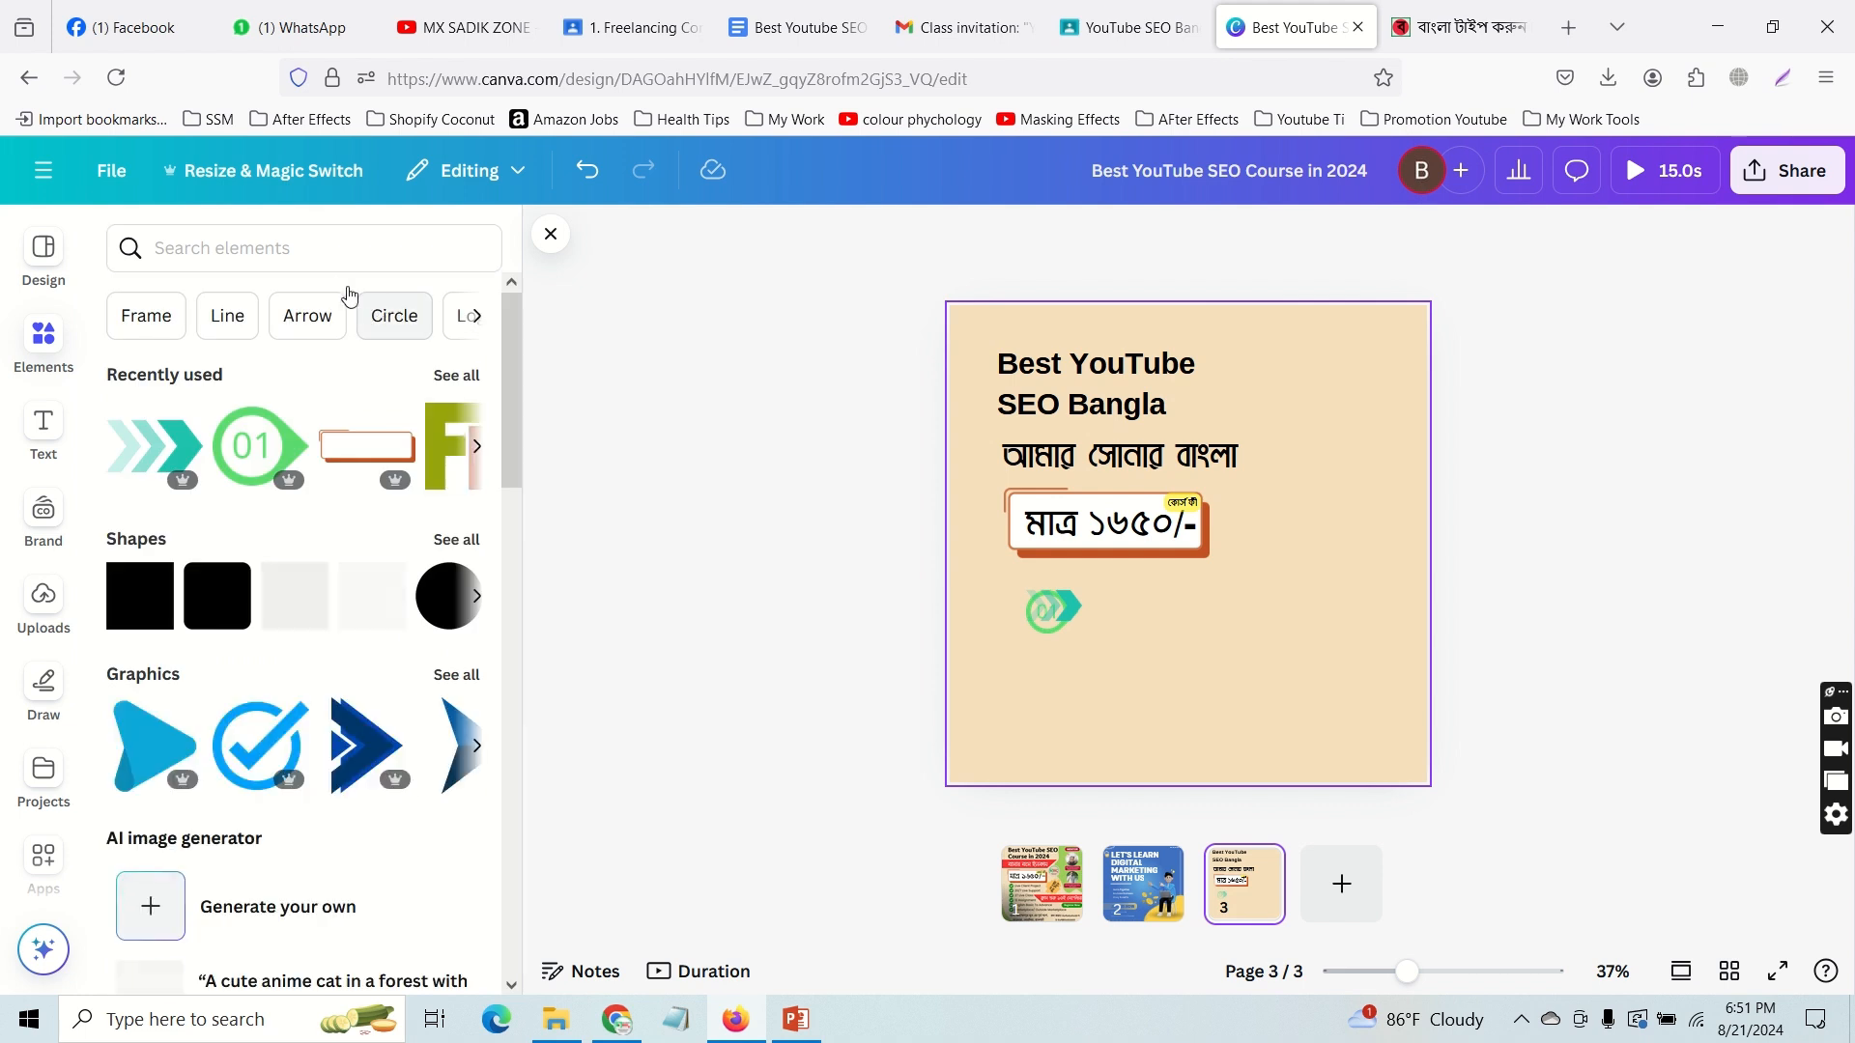
{"action": "left_click", "coordinate": [310, 253]}
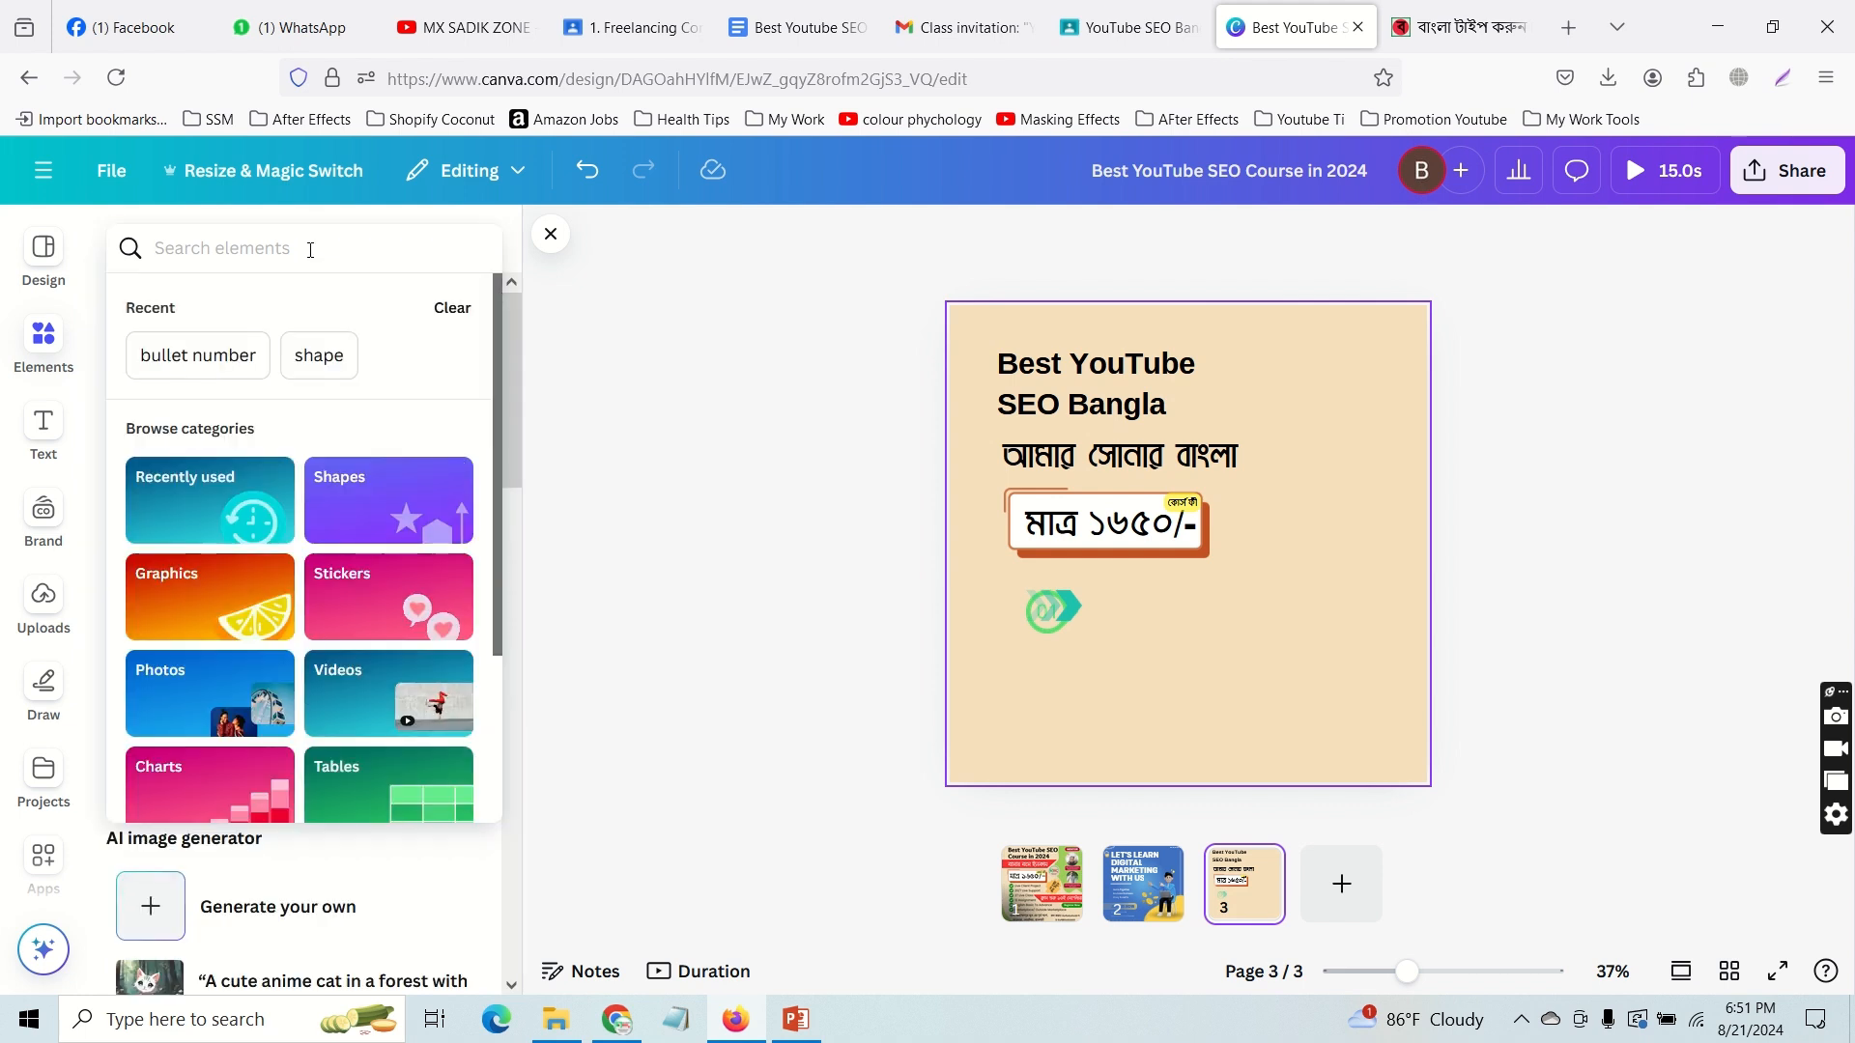
{"action": "type", "text": "shape"}
{"action": "key", "text": "Return"}
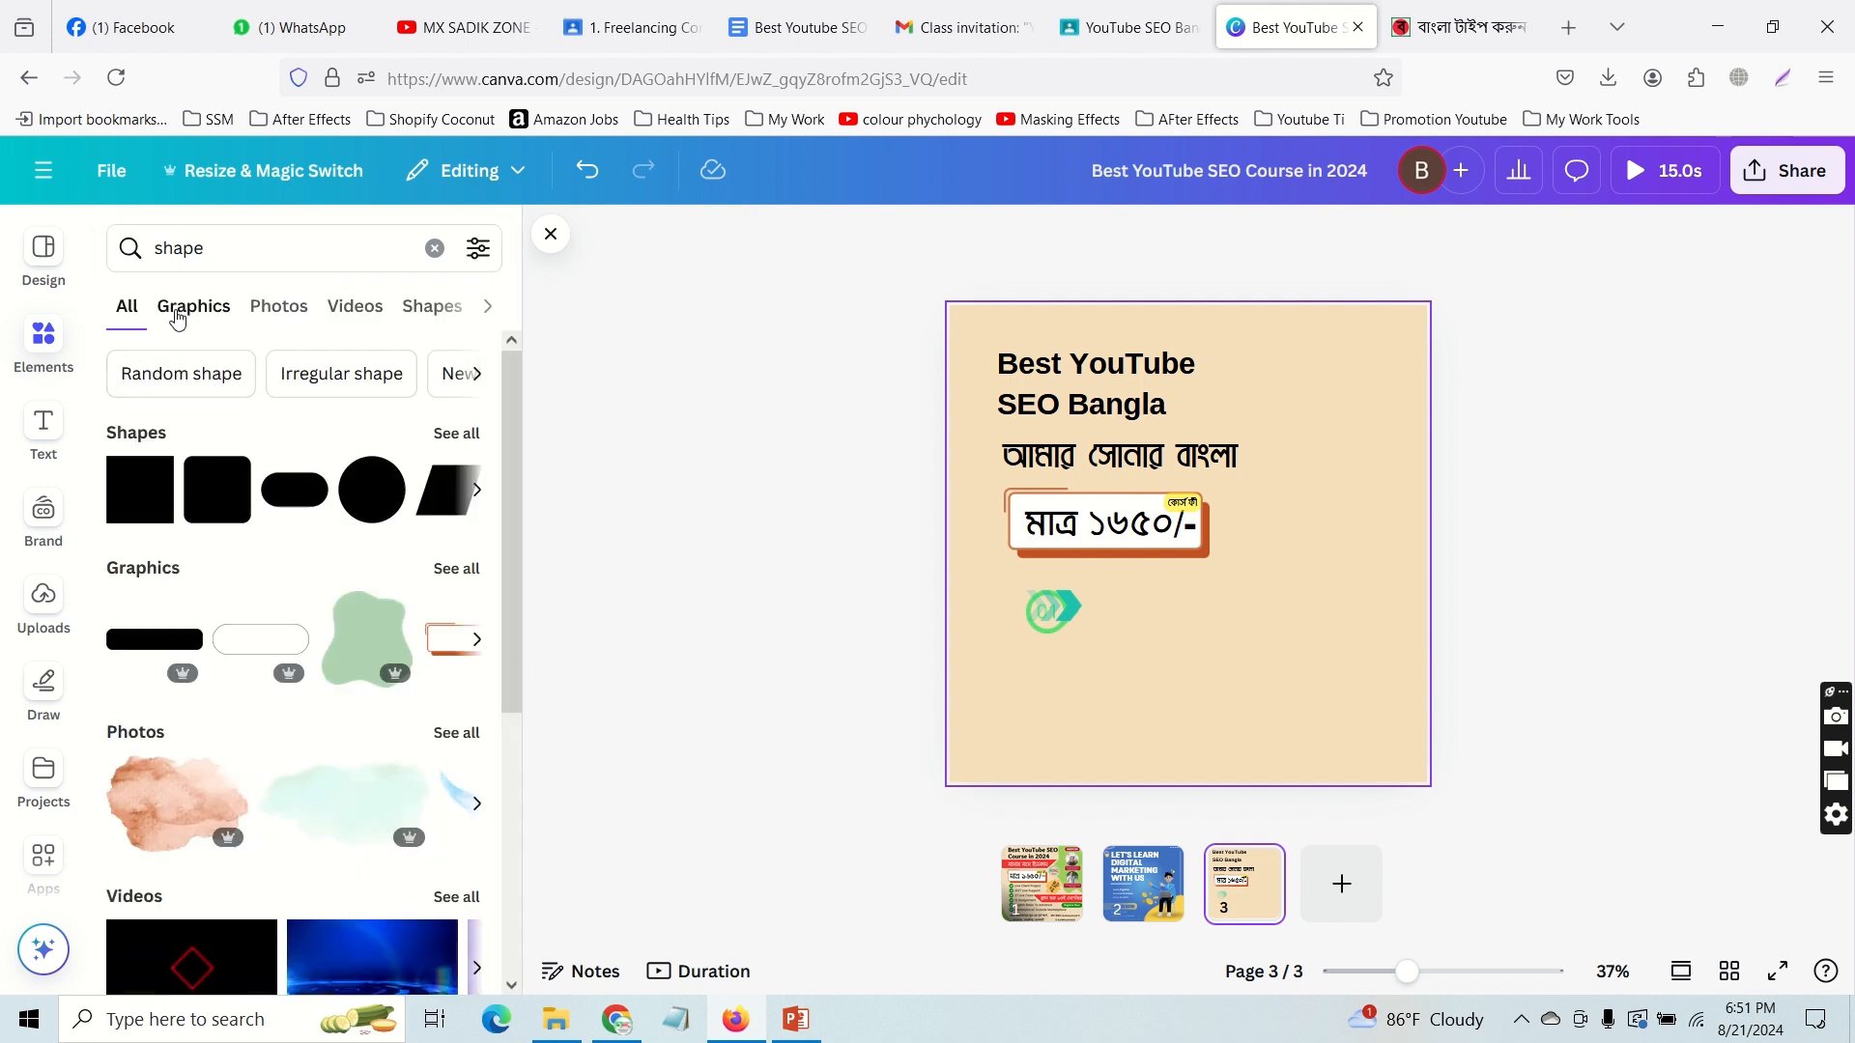
{"action": "left_click", "coordinate": [177, 318]}
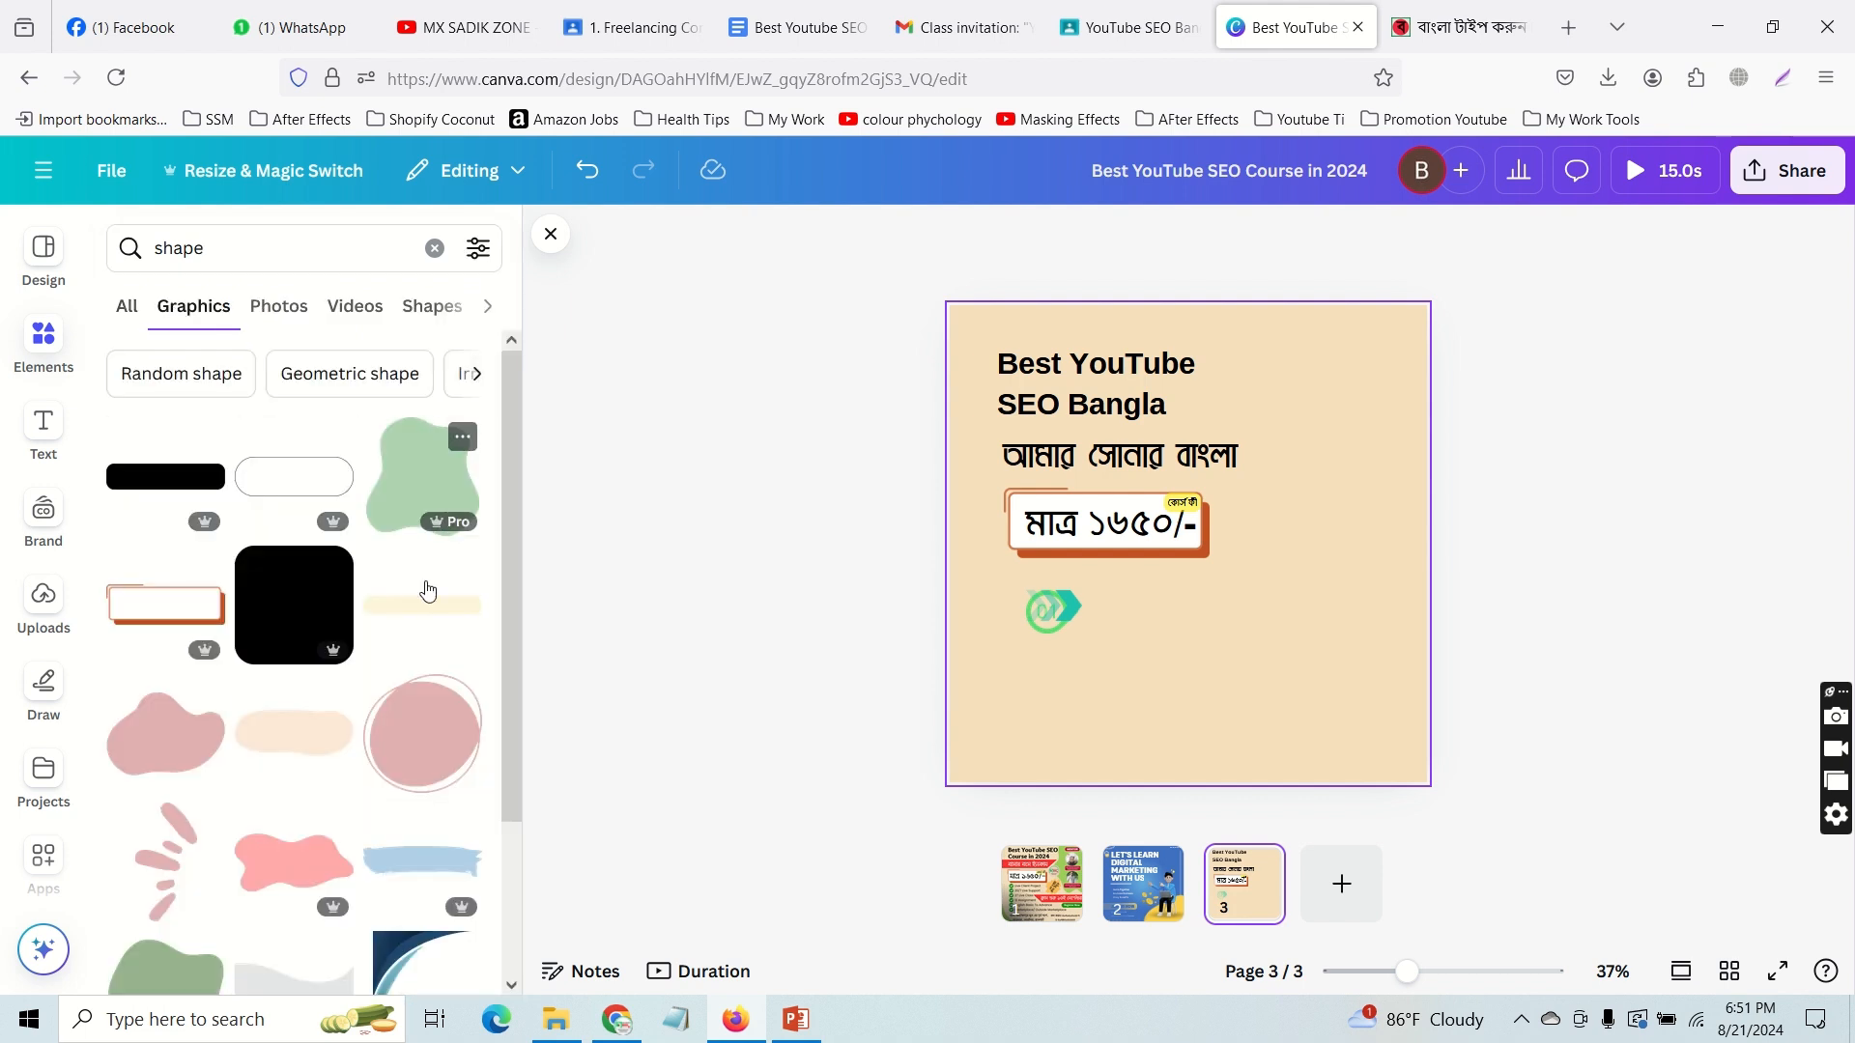
{"action": "scroll", "coordinate": [428, 590], "scroll_direction": "down", "scroll_amount": 10}
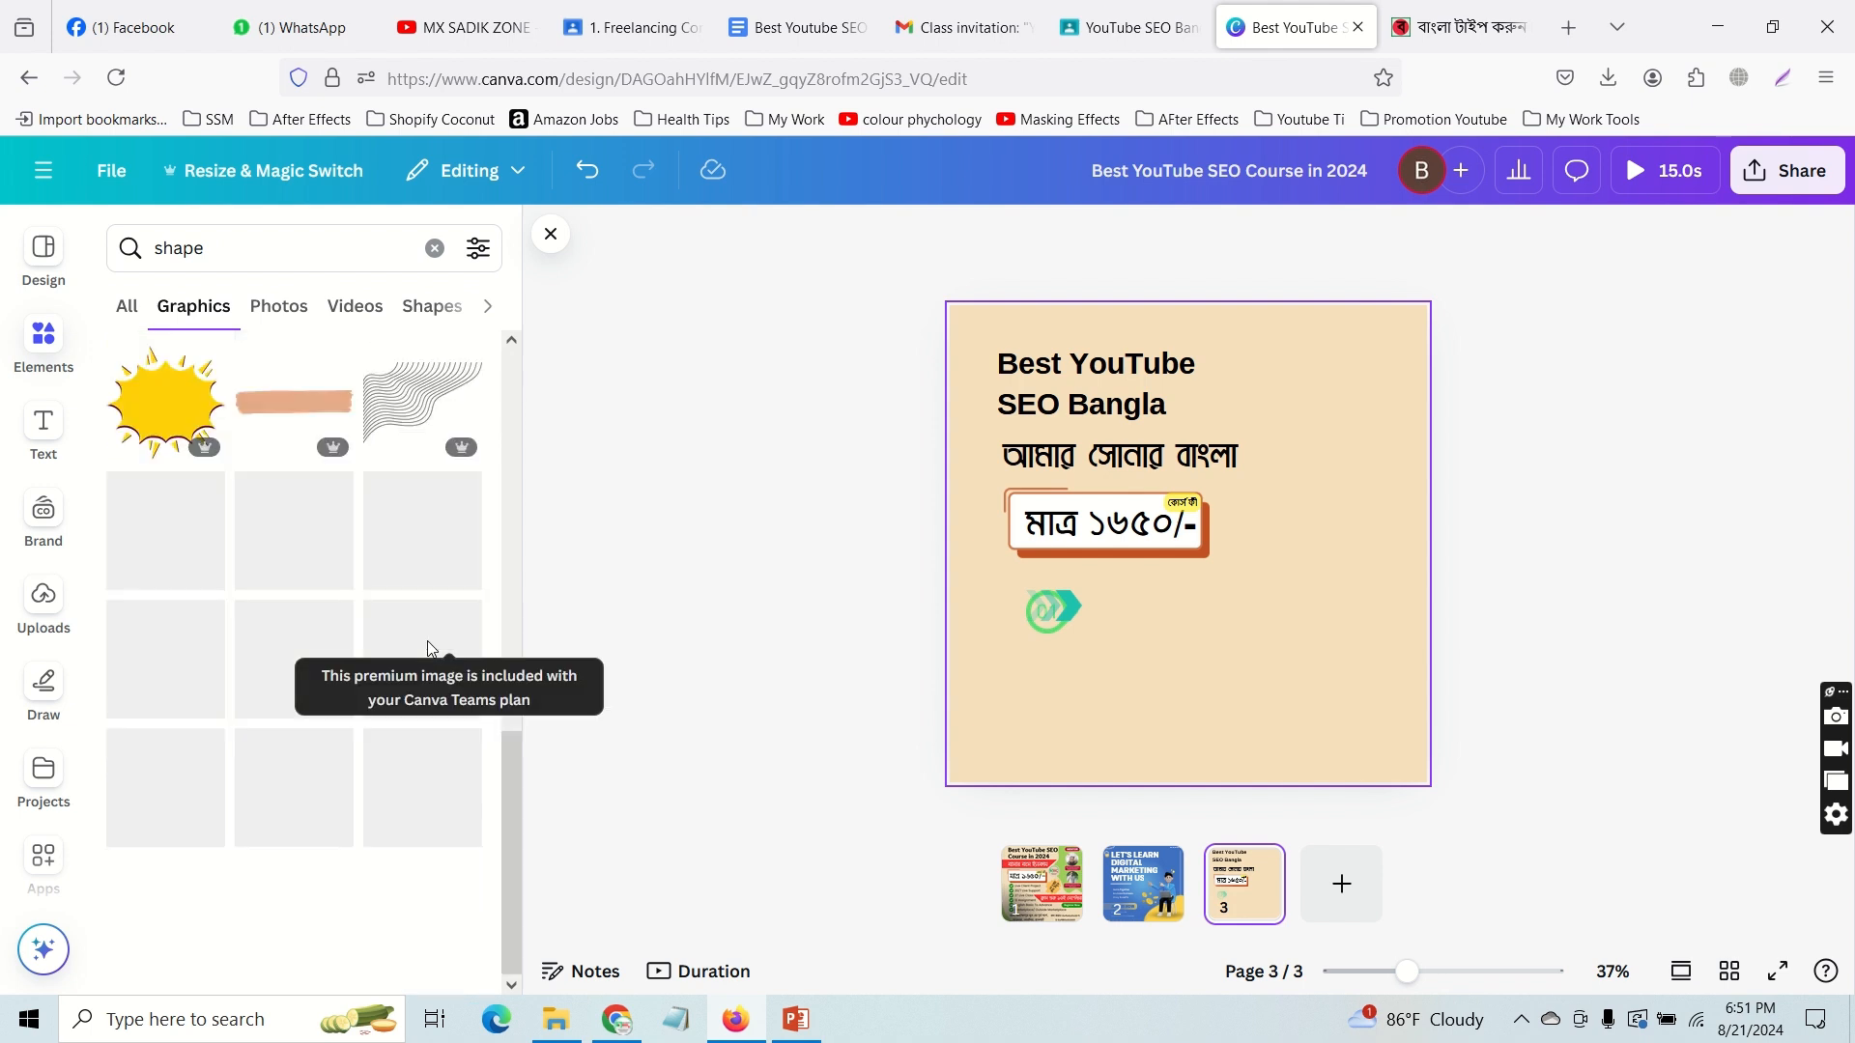
{"action": "scroll", "coordinate": [426, 645], "scroll_direction": "down", "scroll_amount": 5}
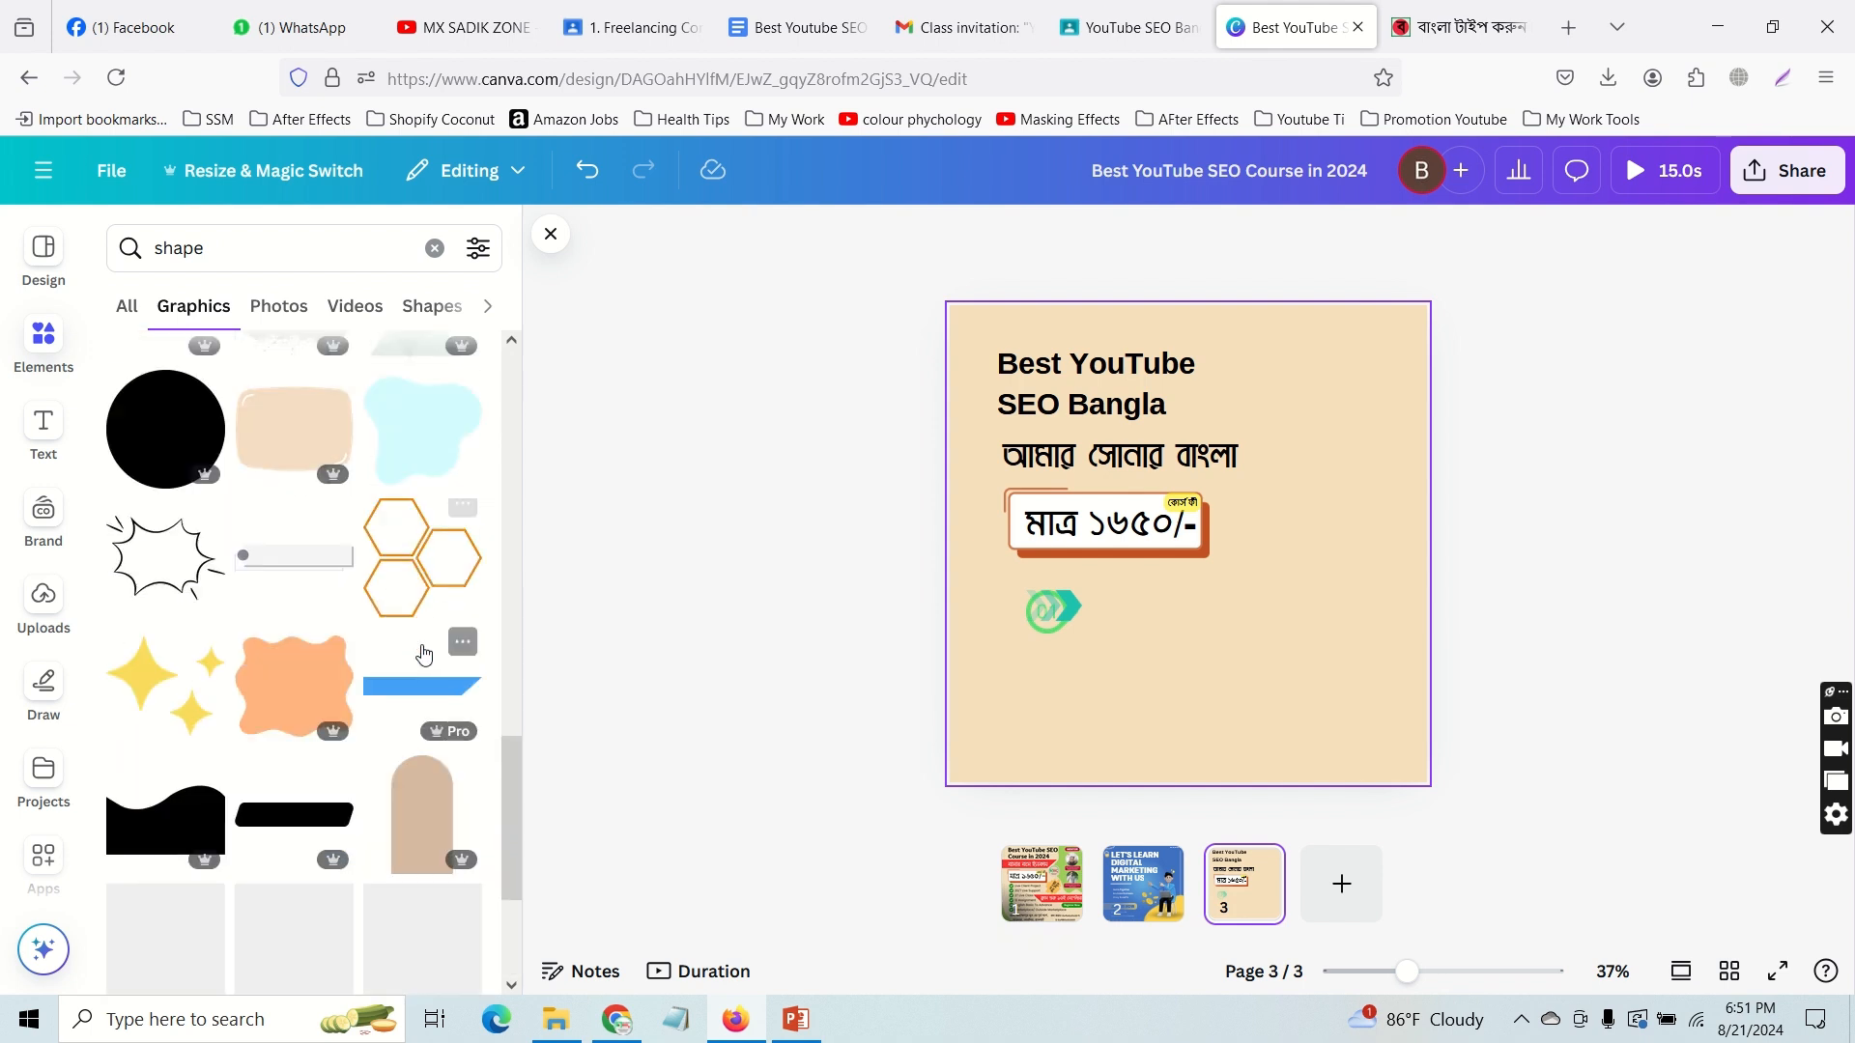
{"action": "scroll", "coordinate": [424, 632], "scroll_direction": "down", "scroll_amount": 1}
{"action": "left_click", "coordinate": [423, 606]}
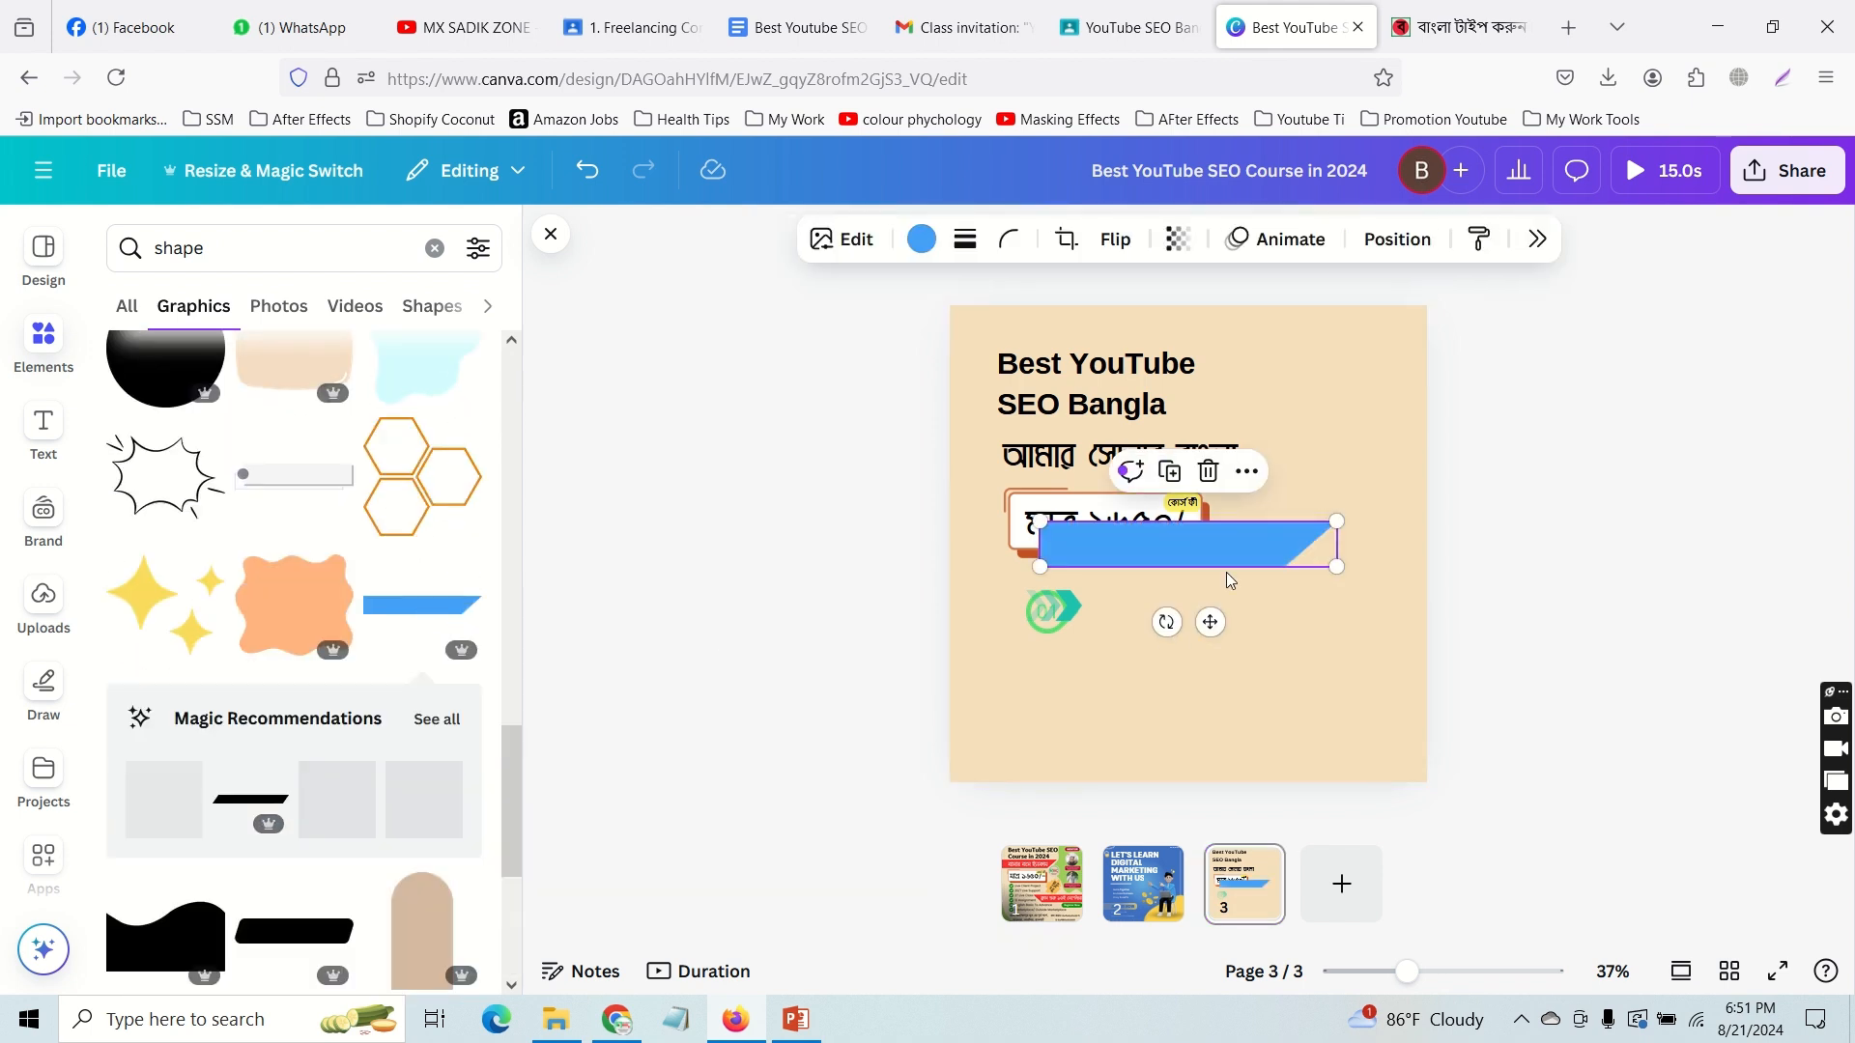
{"action": "left_click_drag", "start_coordinate": [1223, 555], "coordinate": [1192, 703]}
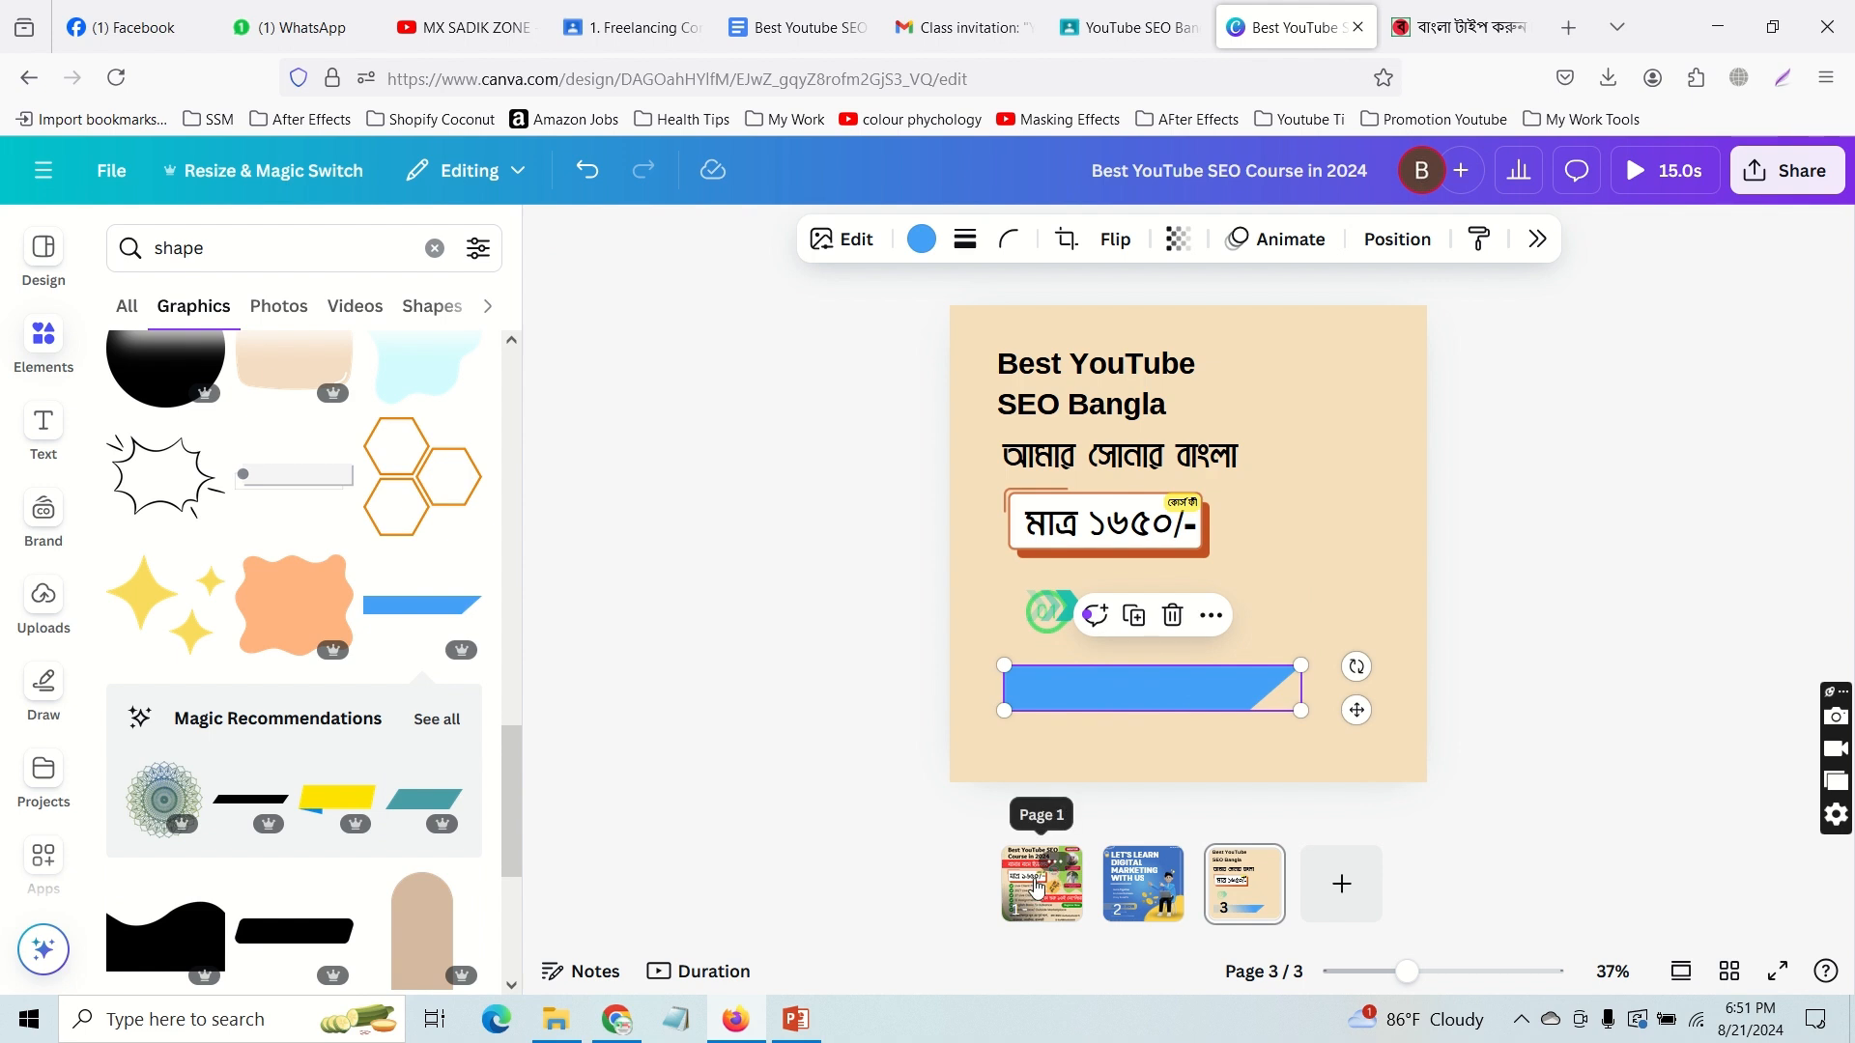
Step: Following page 1, place the blue banner behind the Bengali headline, enlarge it from the page's left edge, and align the headline on it
{"action": "left_click", "coordinate": [1060, 873]}
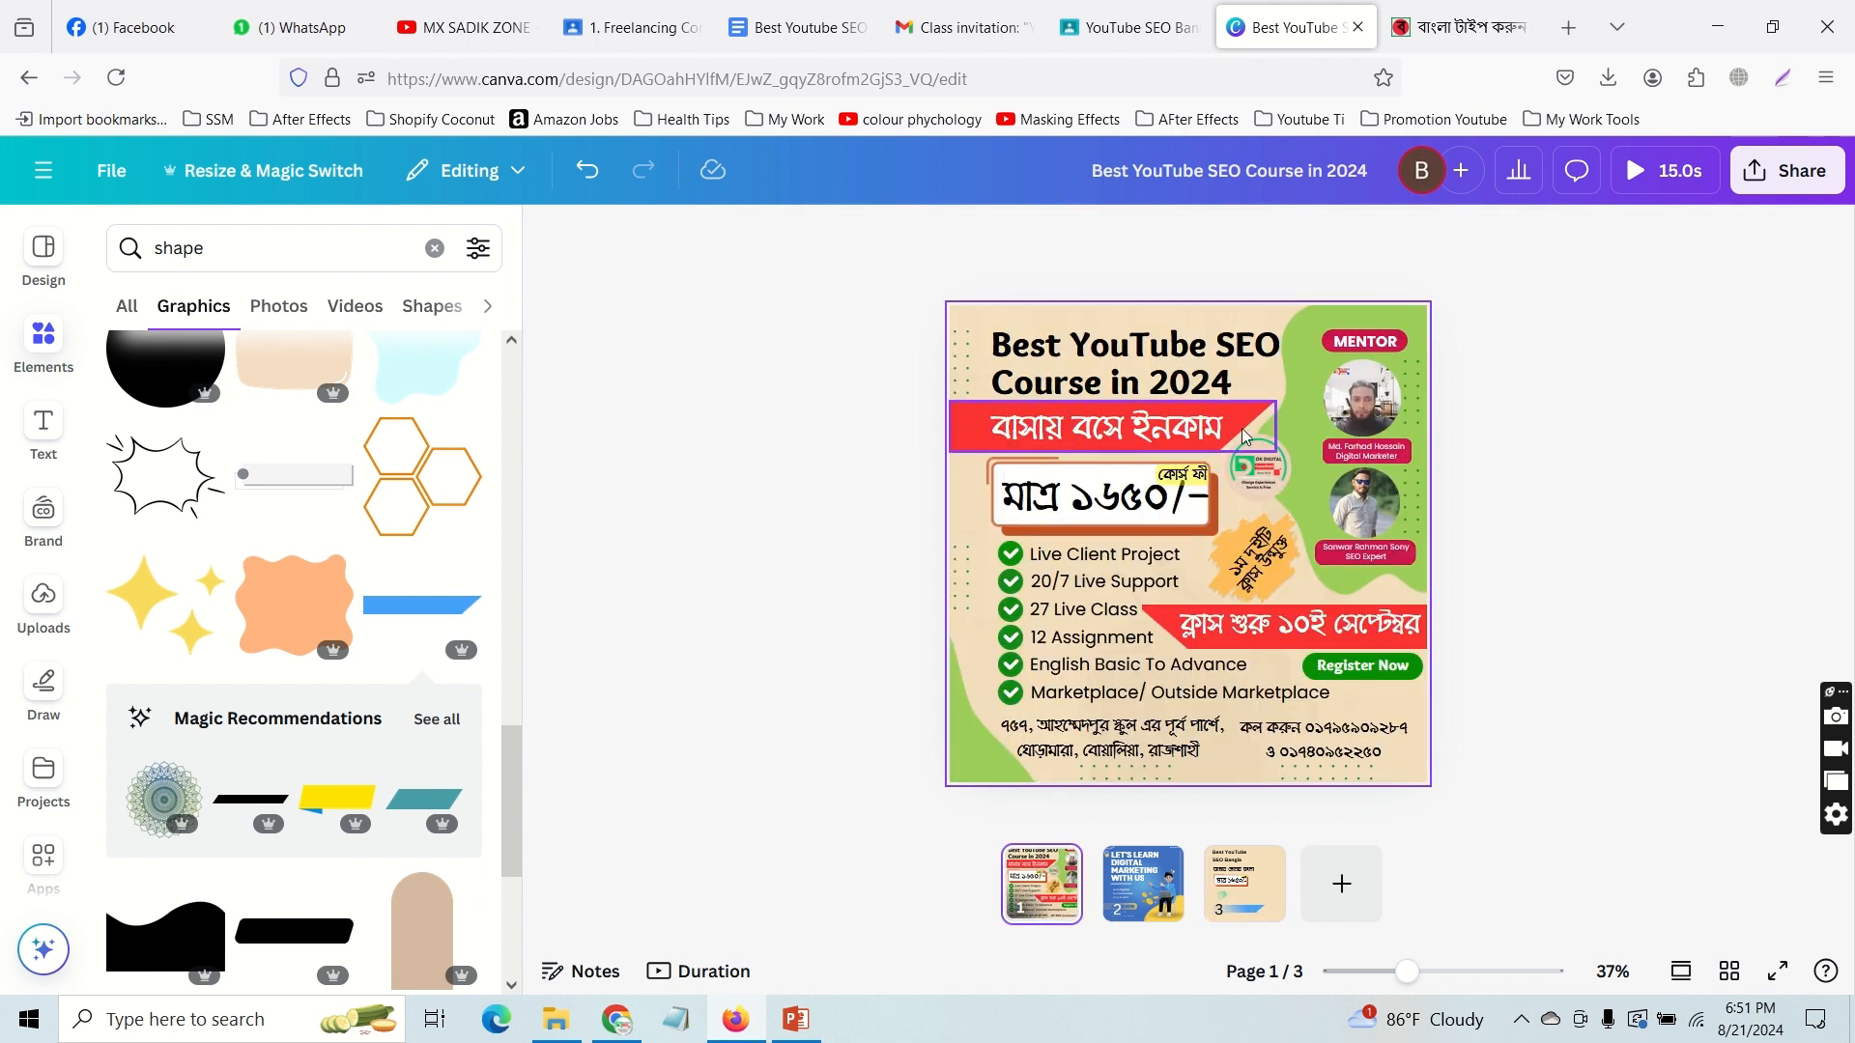
{"action": "left_click", "coordinate": [1253, 889]}
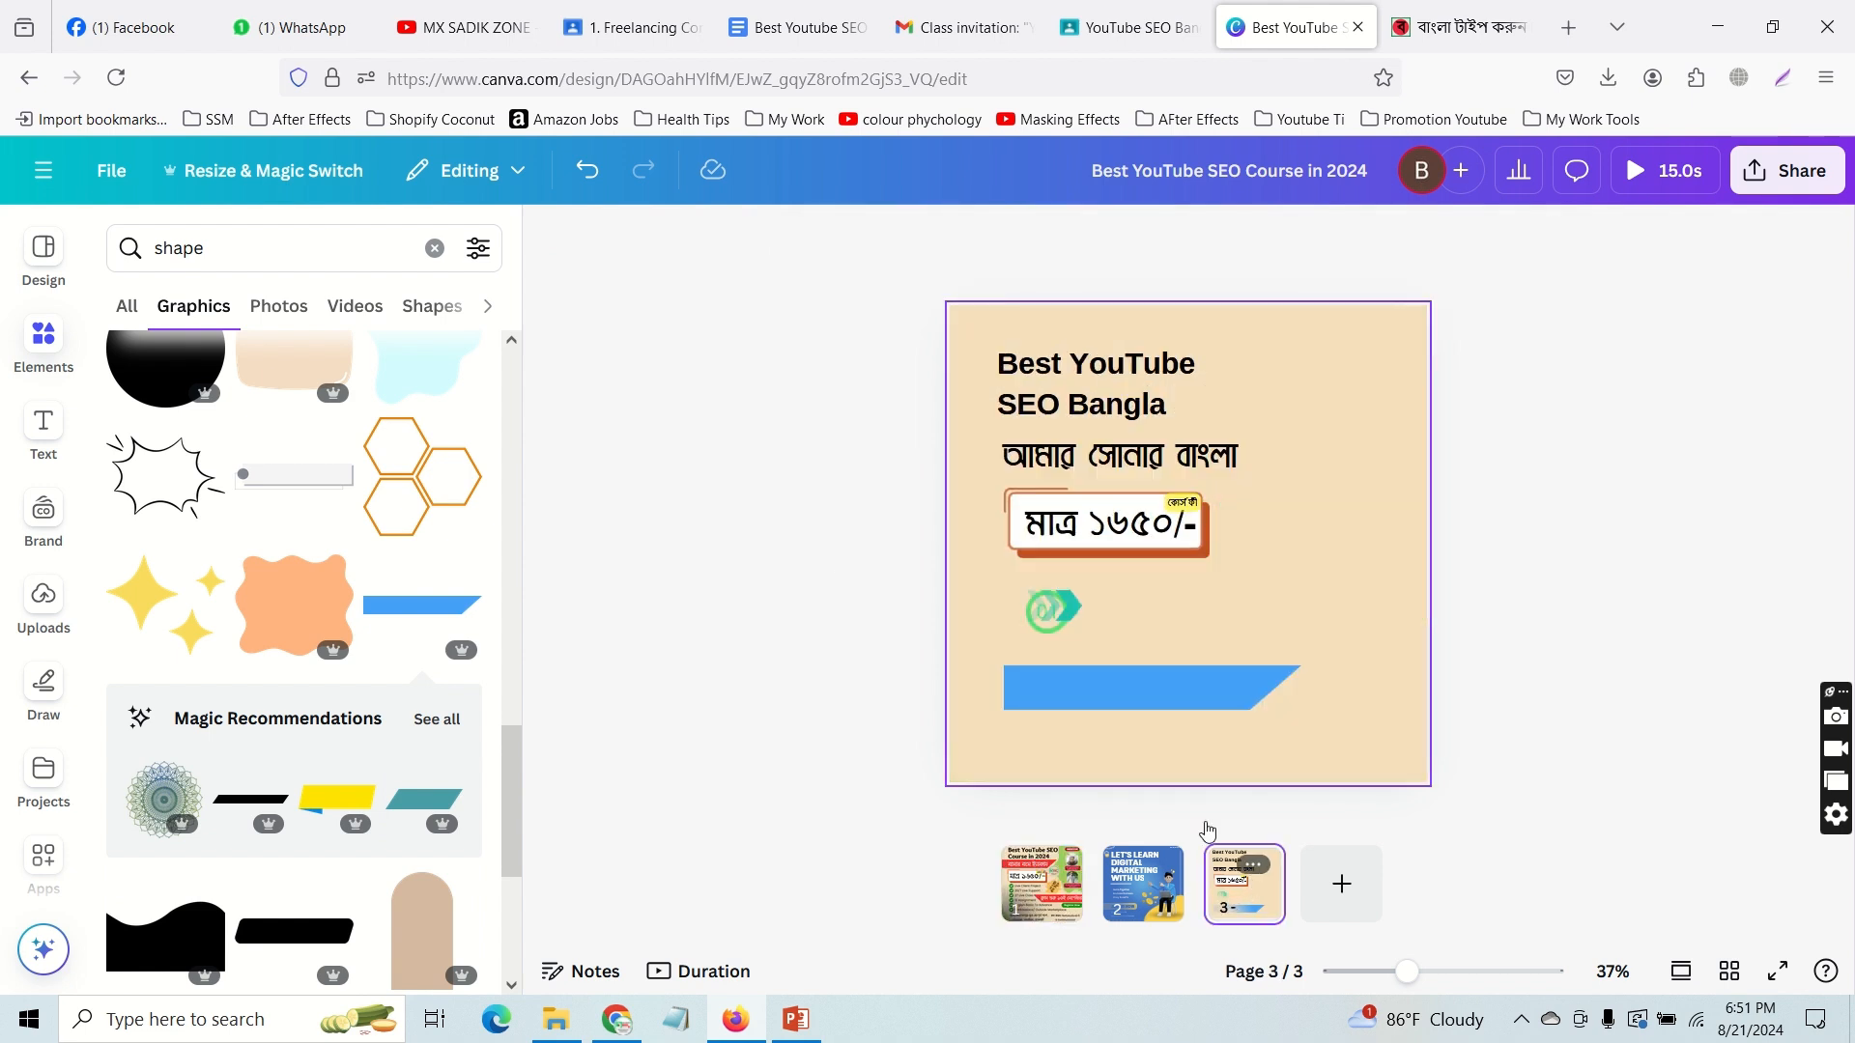
{"action": "left_click_drag", "start_coordinate": [1187, 686], "coordinate": [1128, 449]}
{"action": "left_click_drag", "start_coordinate": [1242, 432], "coordinate": [1286, 428]}
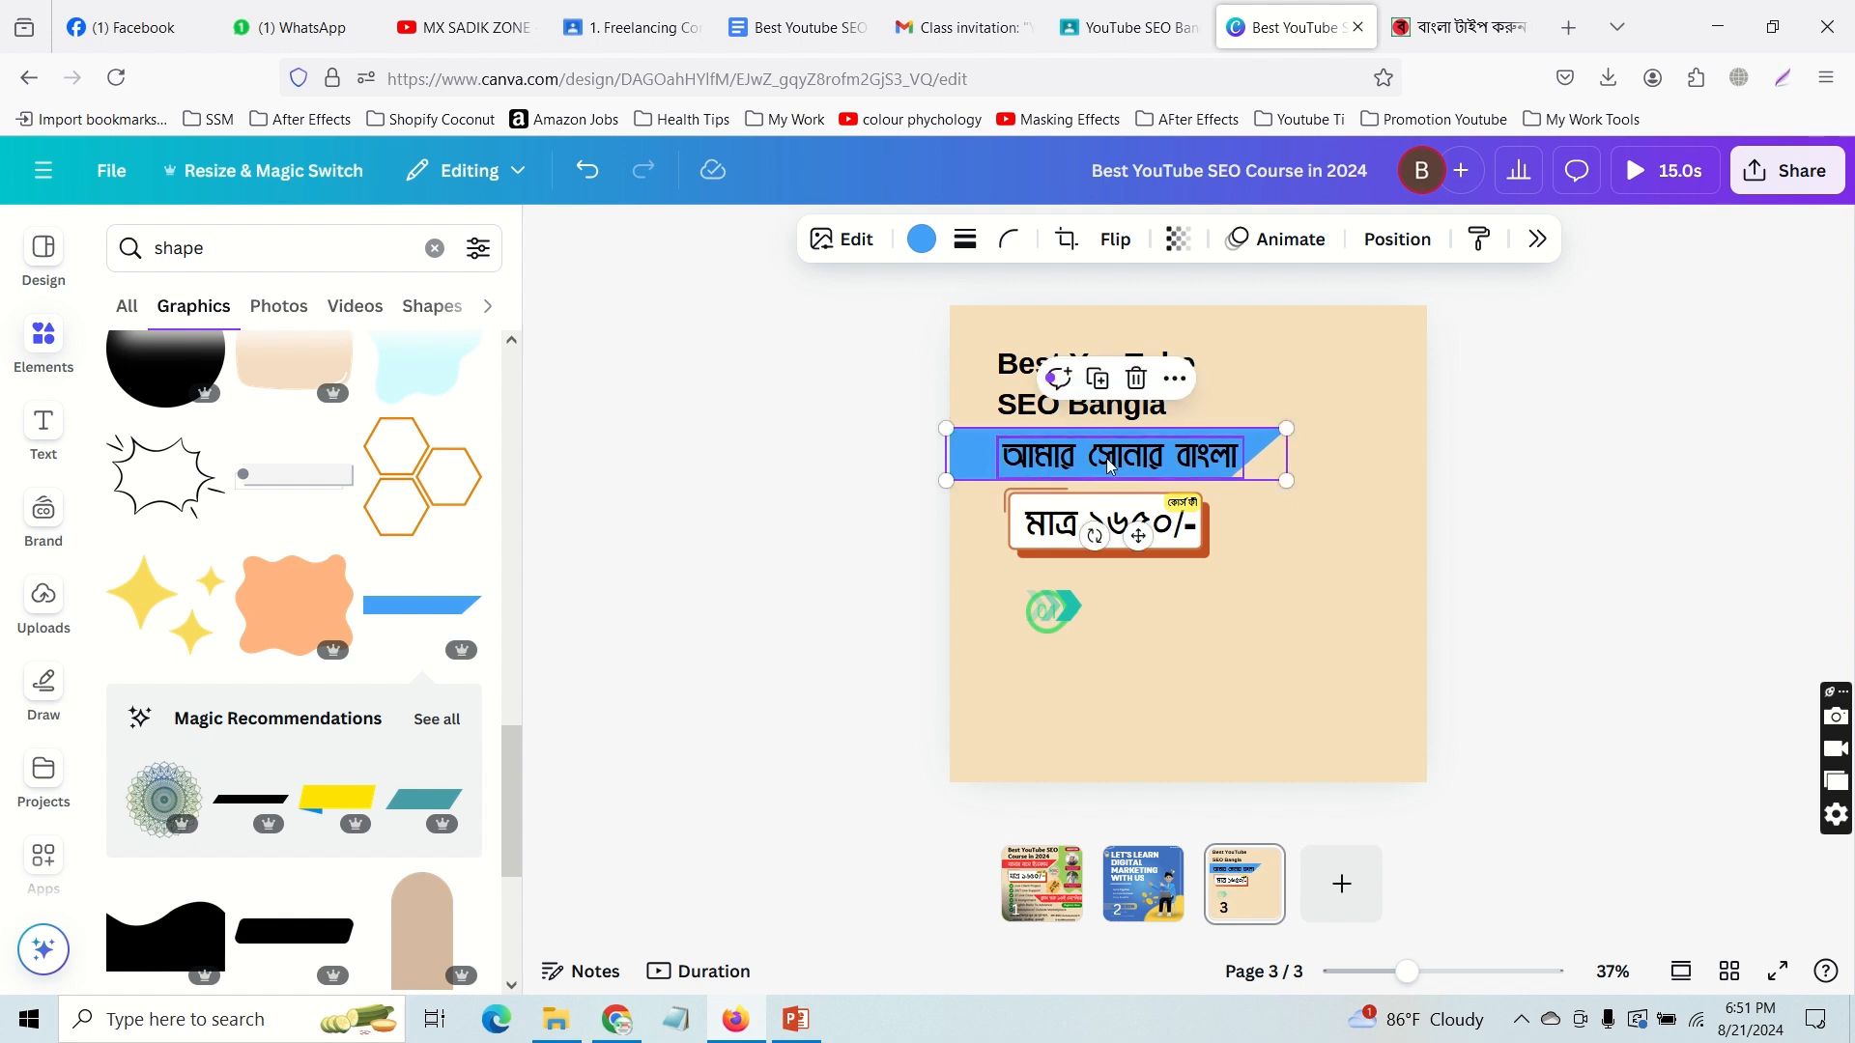
{"action": "left_click_drag", "start_coordinate": [1125, 463], "coordinate": [1118, 455]}
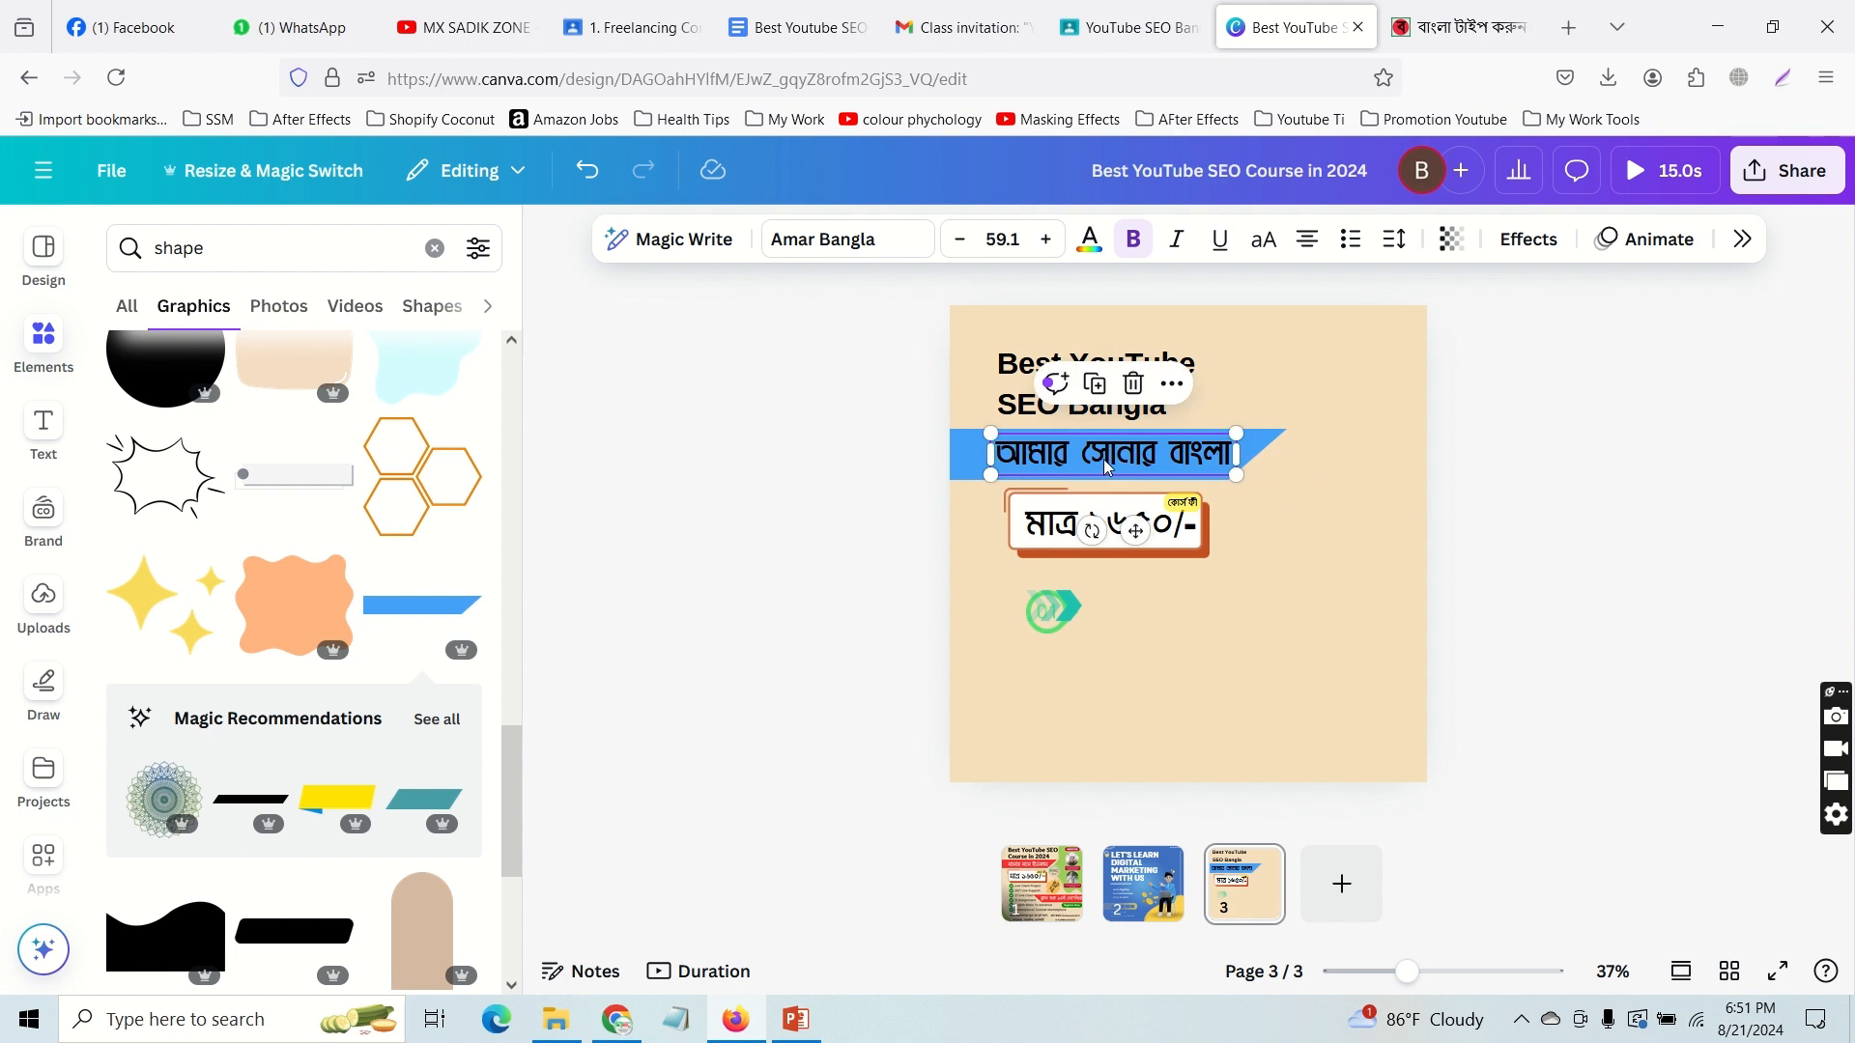
Step: Recolour the banner behind the Bengali headline to the green document colour #118915
{"action": "left_click", "coordinate": [974, 452]}
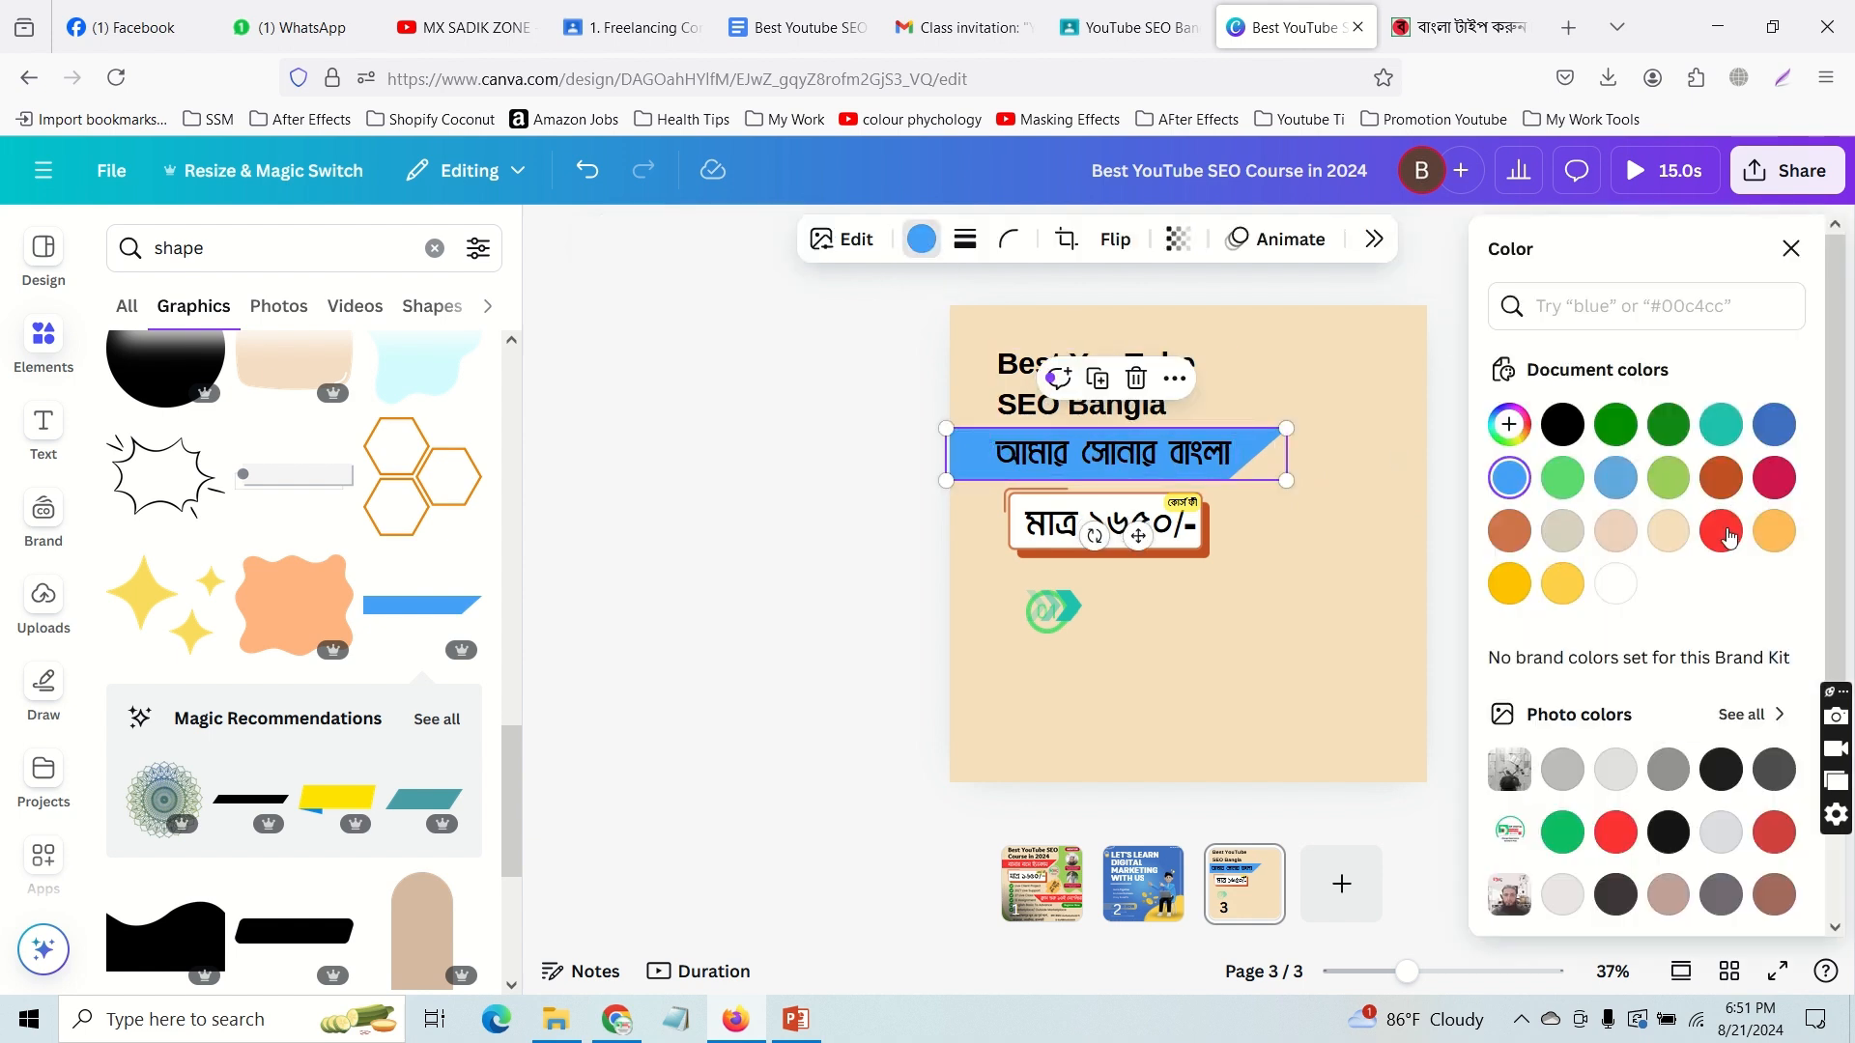
{"action": "left_click", "coordinate": [1669, 425]}
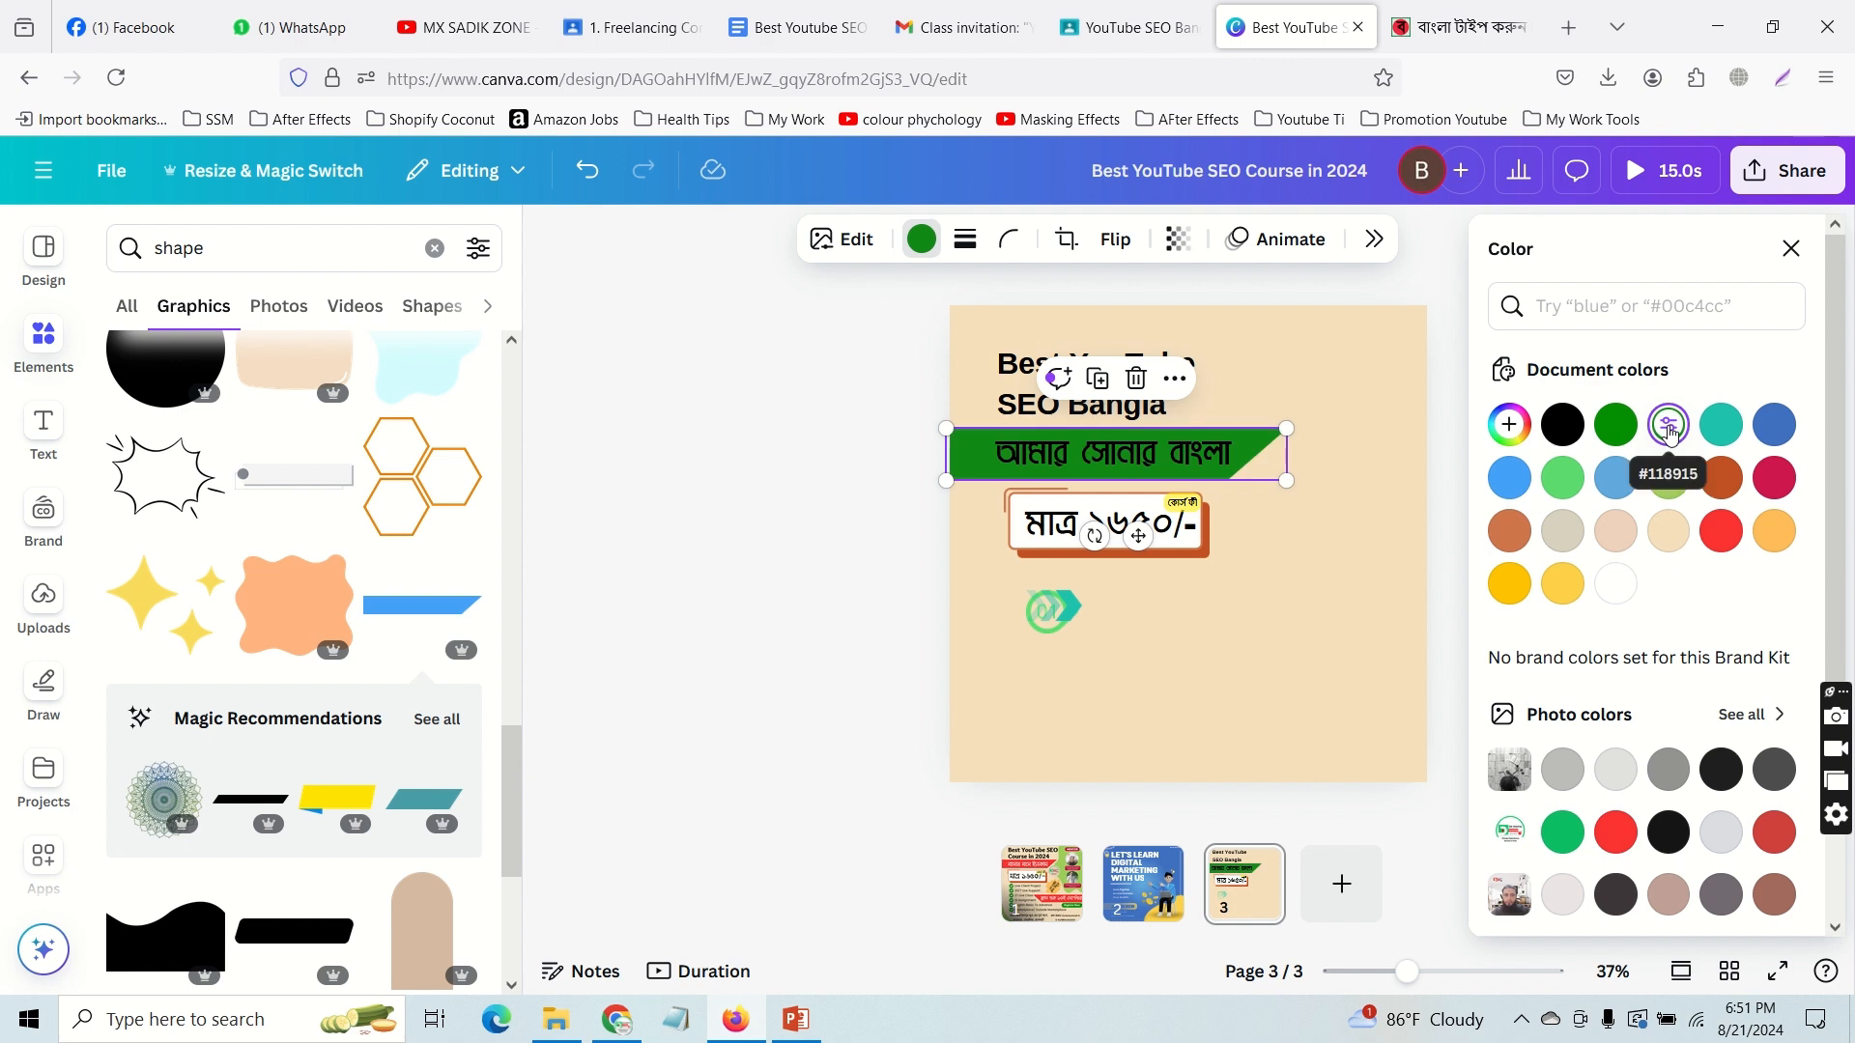
{"action": "left_click", "coordinate": [1348, 561]}
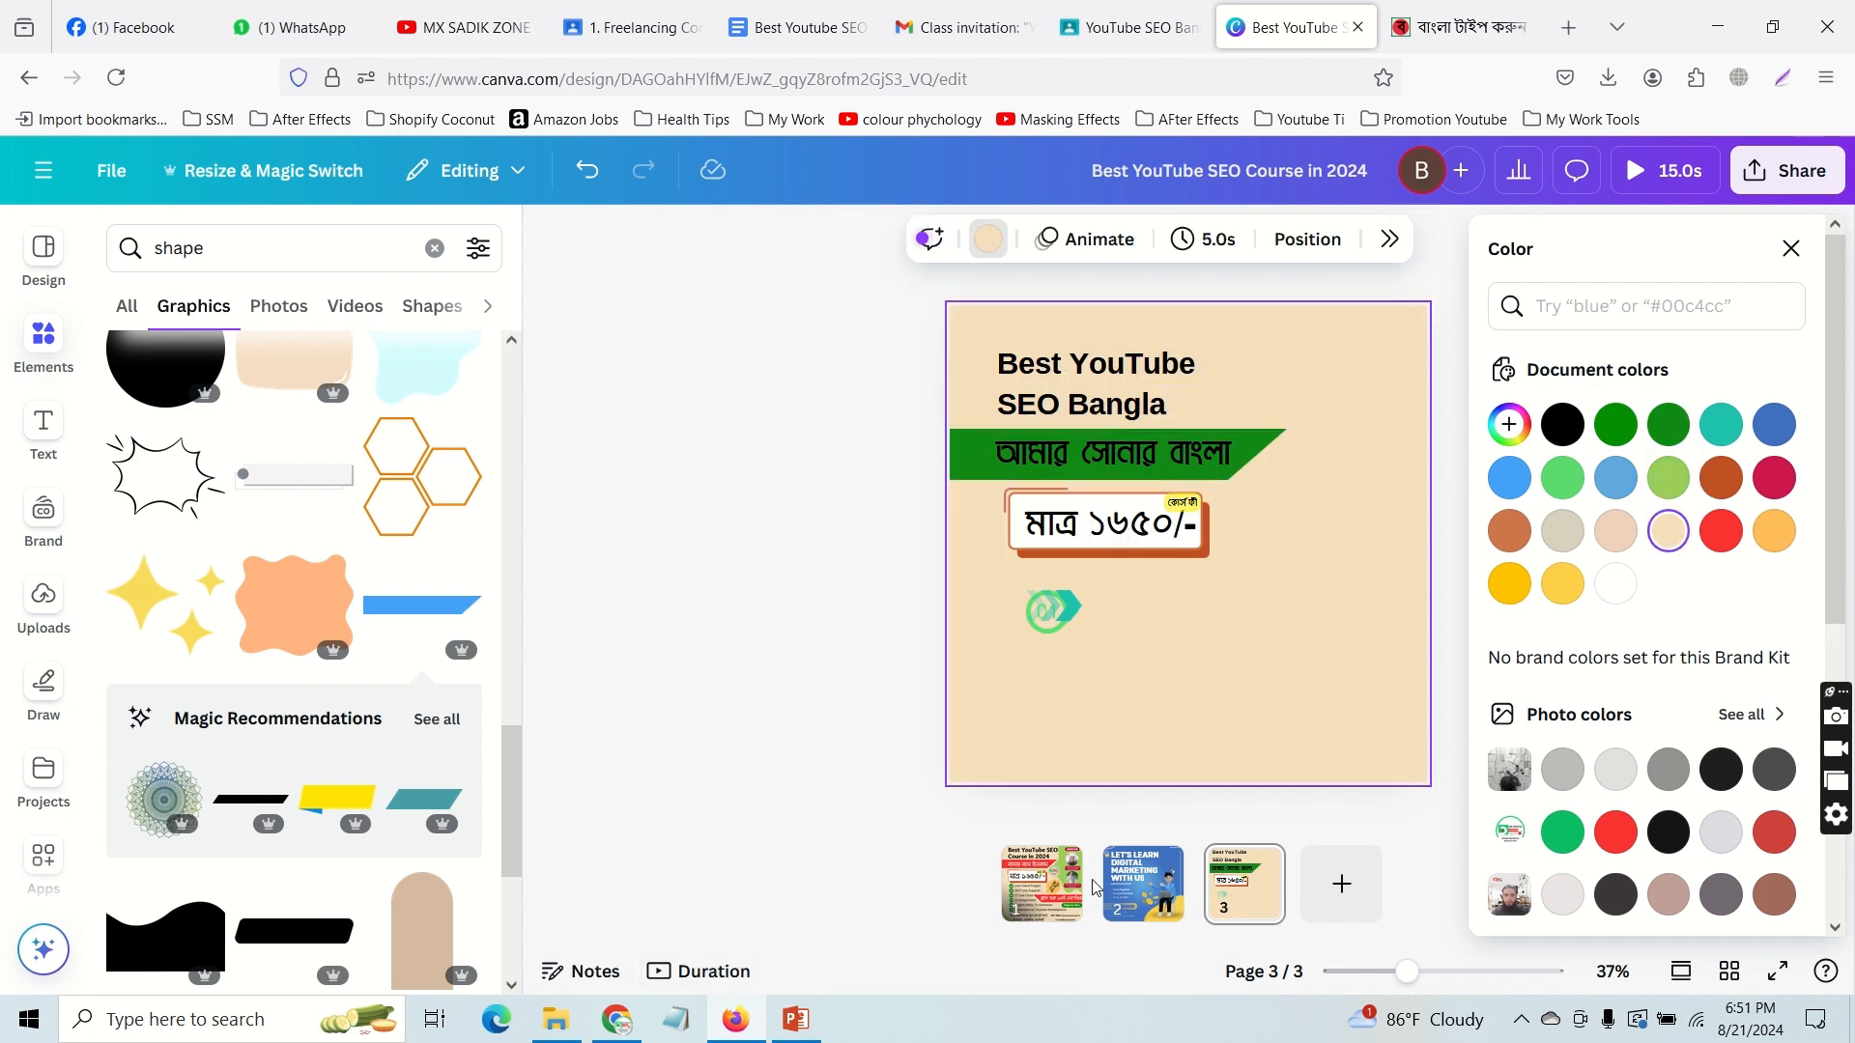
Step: Following page 1, add a second blue slanted banner to page 3 and place it beside and below the bullet icon
{"action": "left_click", "coordinate": [1060, 891]}
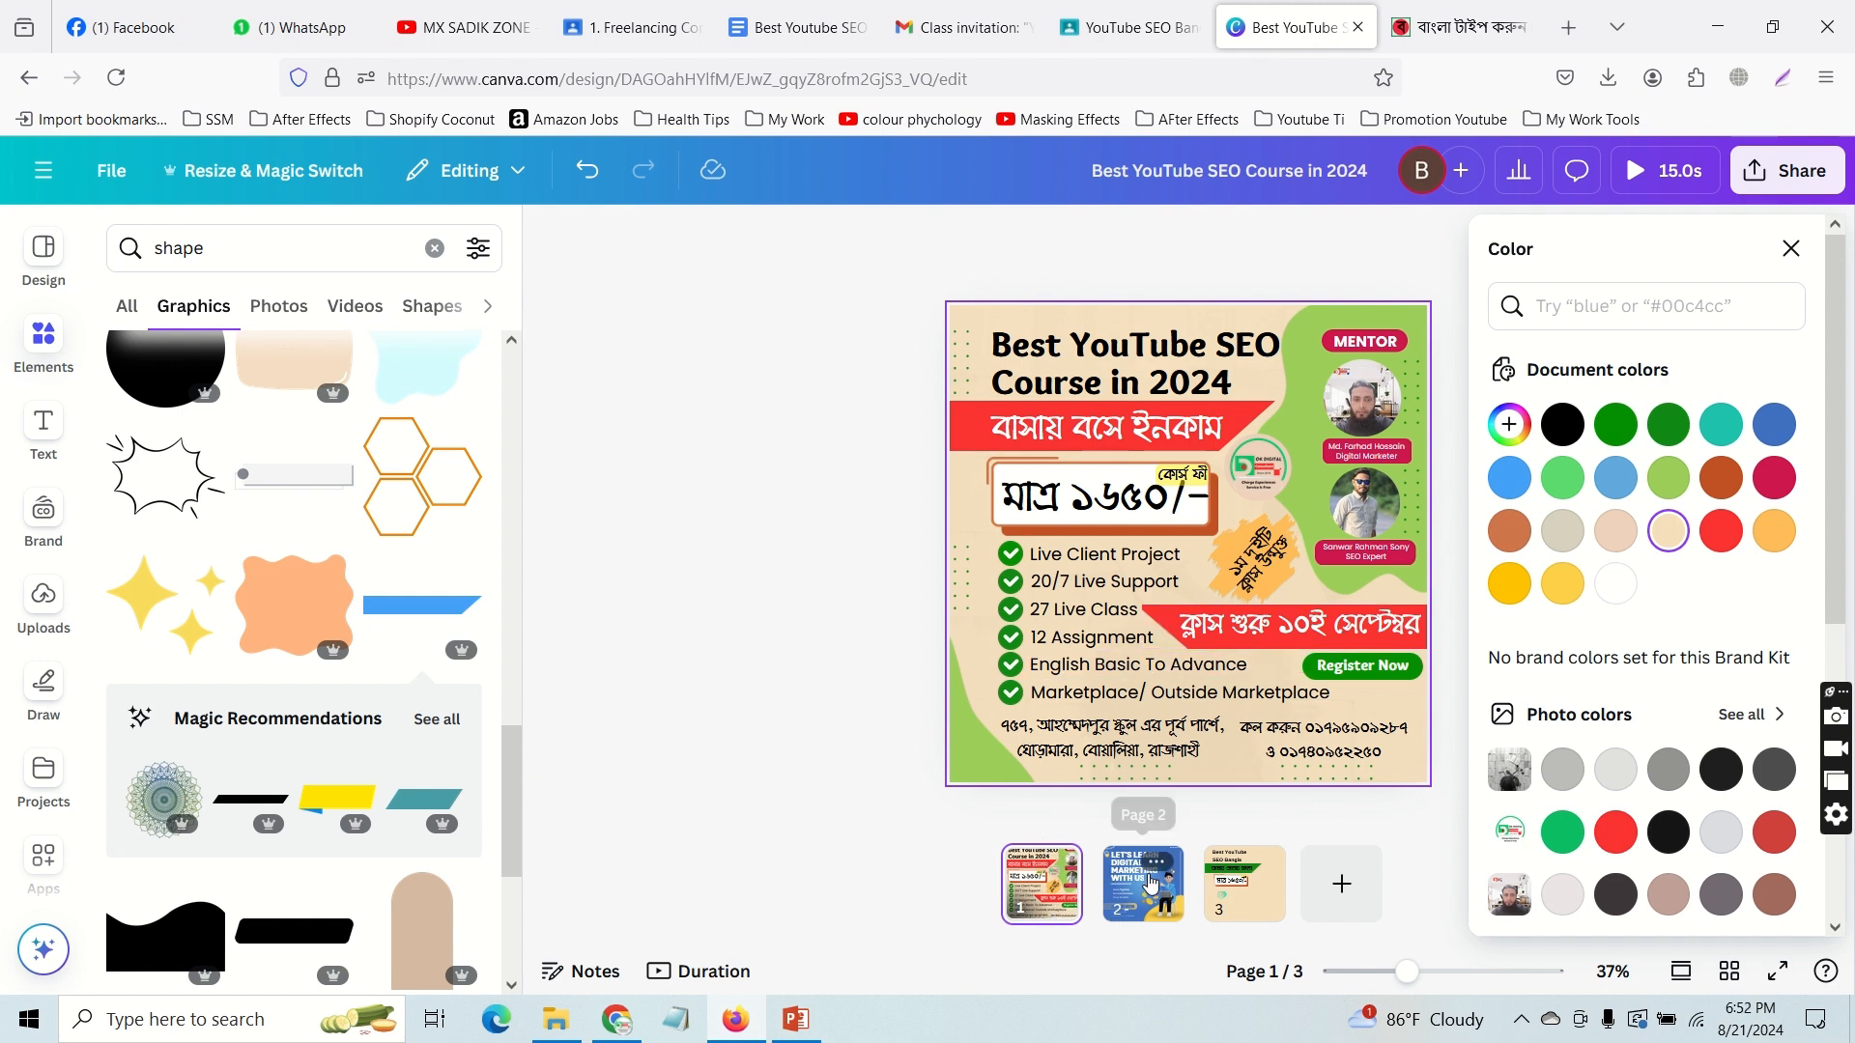
{"action": "left_click", "coordinate": [1254, 898]}
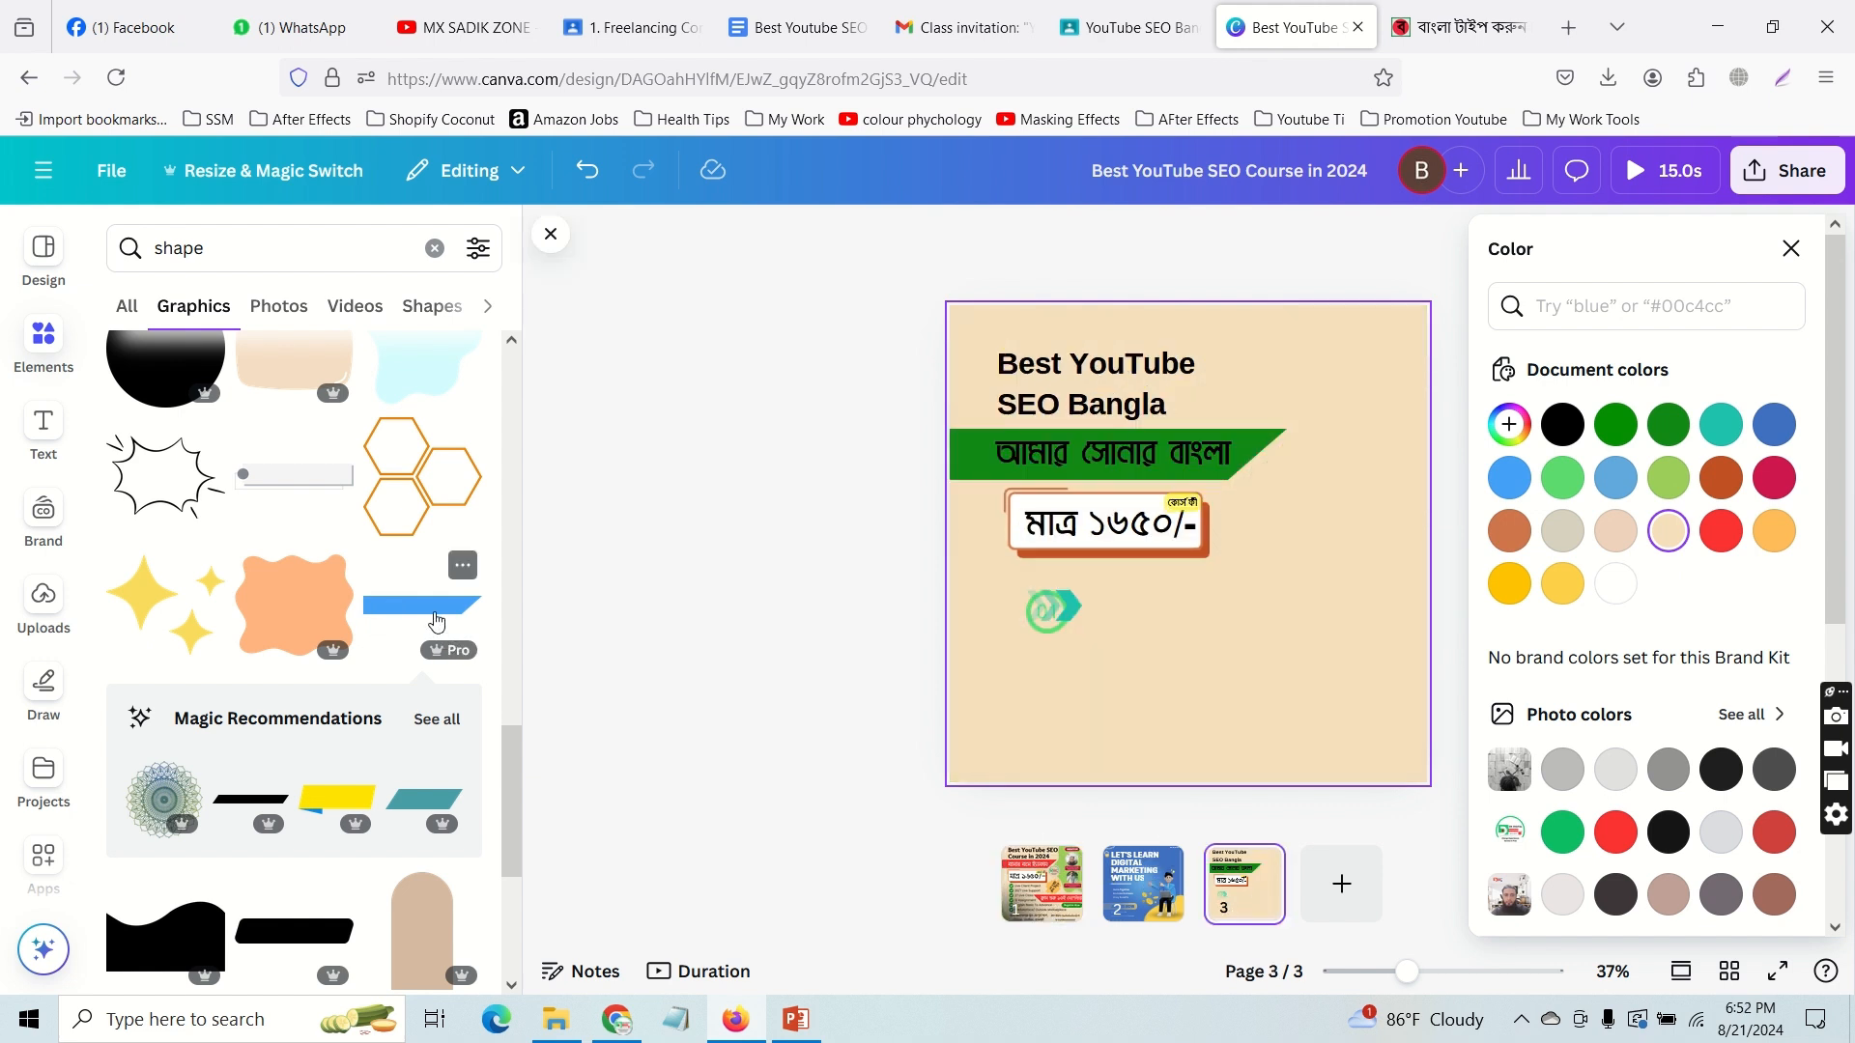
{"action": "left_click", "coordinate": [436, 621]}
{"action": "left_click_drag", "start_coordinate": [1245, 563], "coordinate": [1312, 647]}
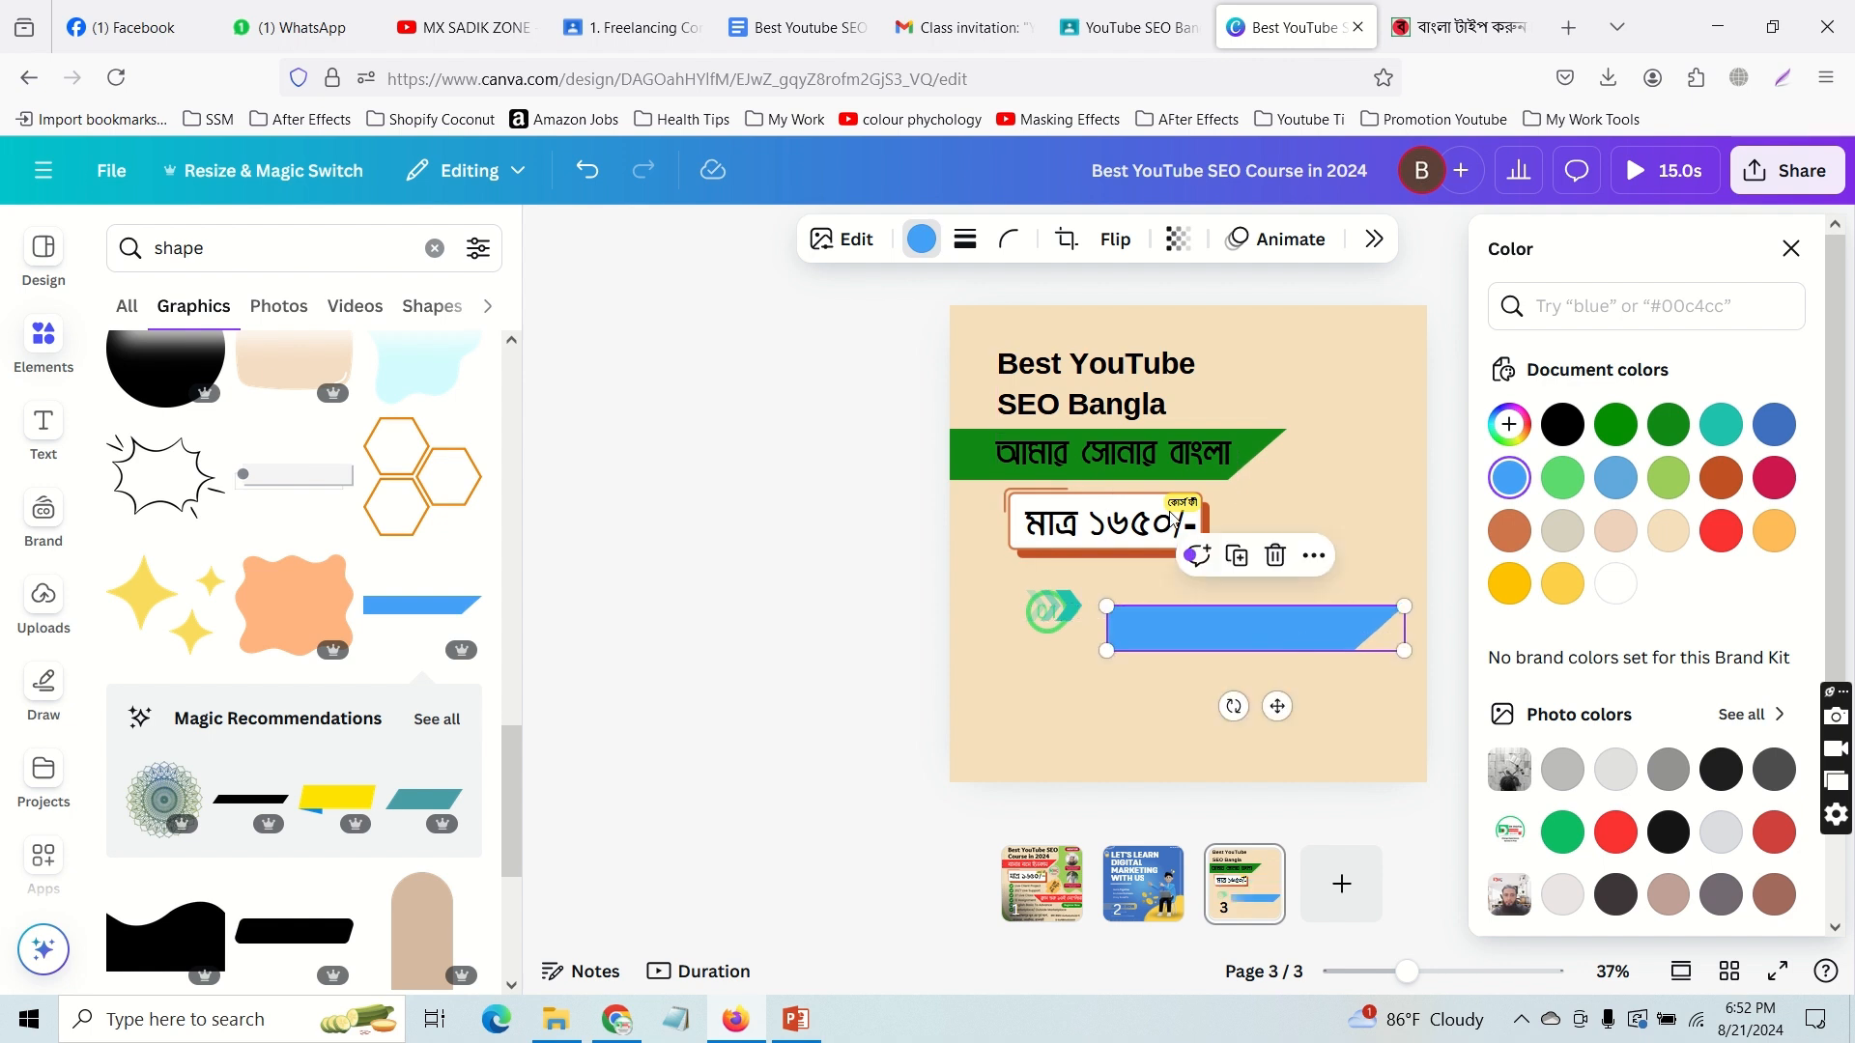
Step: Flip the new banner horizontally against the page's right edge and recolour it with the bright green logo photo colour
{"action": "left_click", "coordinate": [1113, 240]}
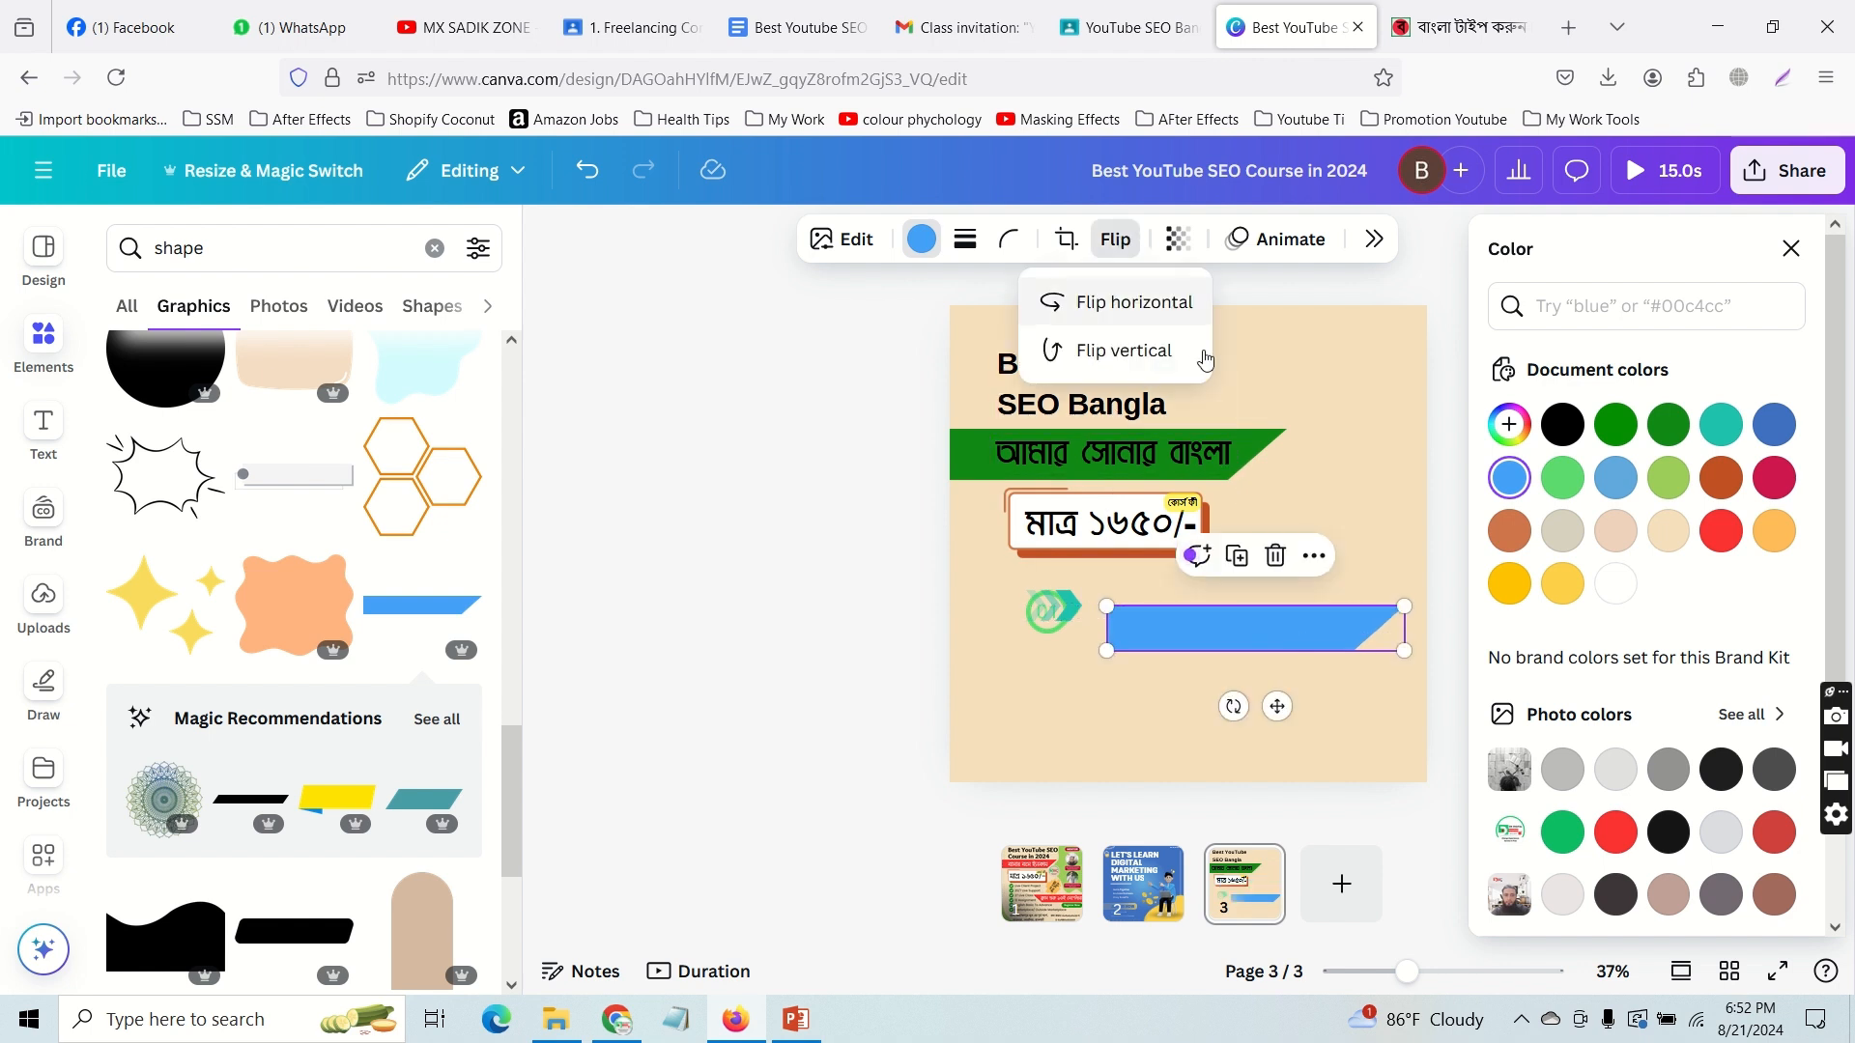
{"action": "left_click", "coordinate": [1163, 307]}
{"action": "left_click_drag", "start_coordinate": [1232, 646], "coordinate": [1254, 633]}
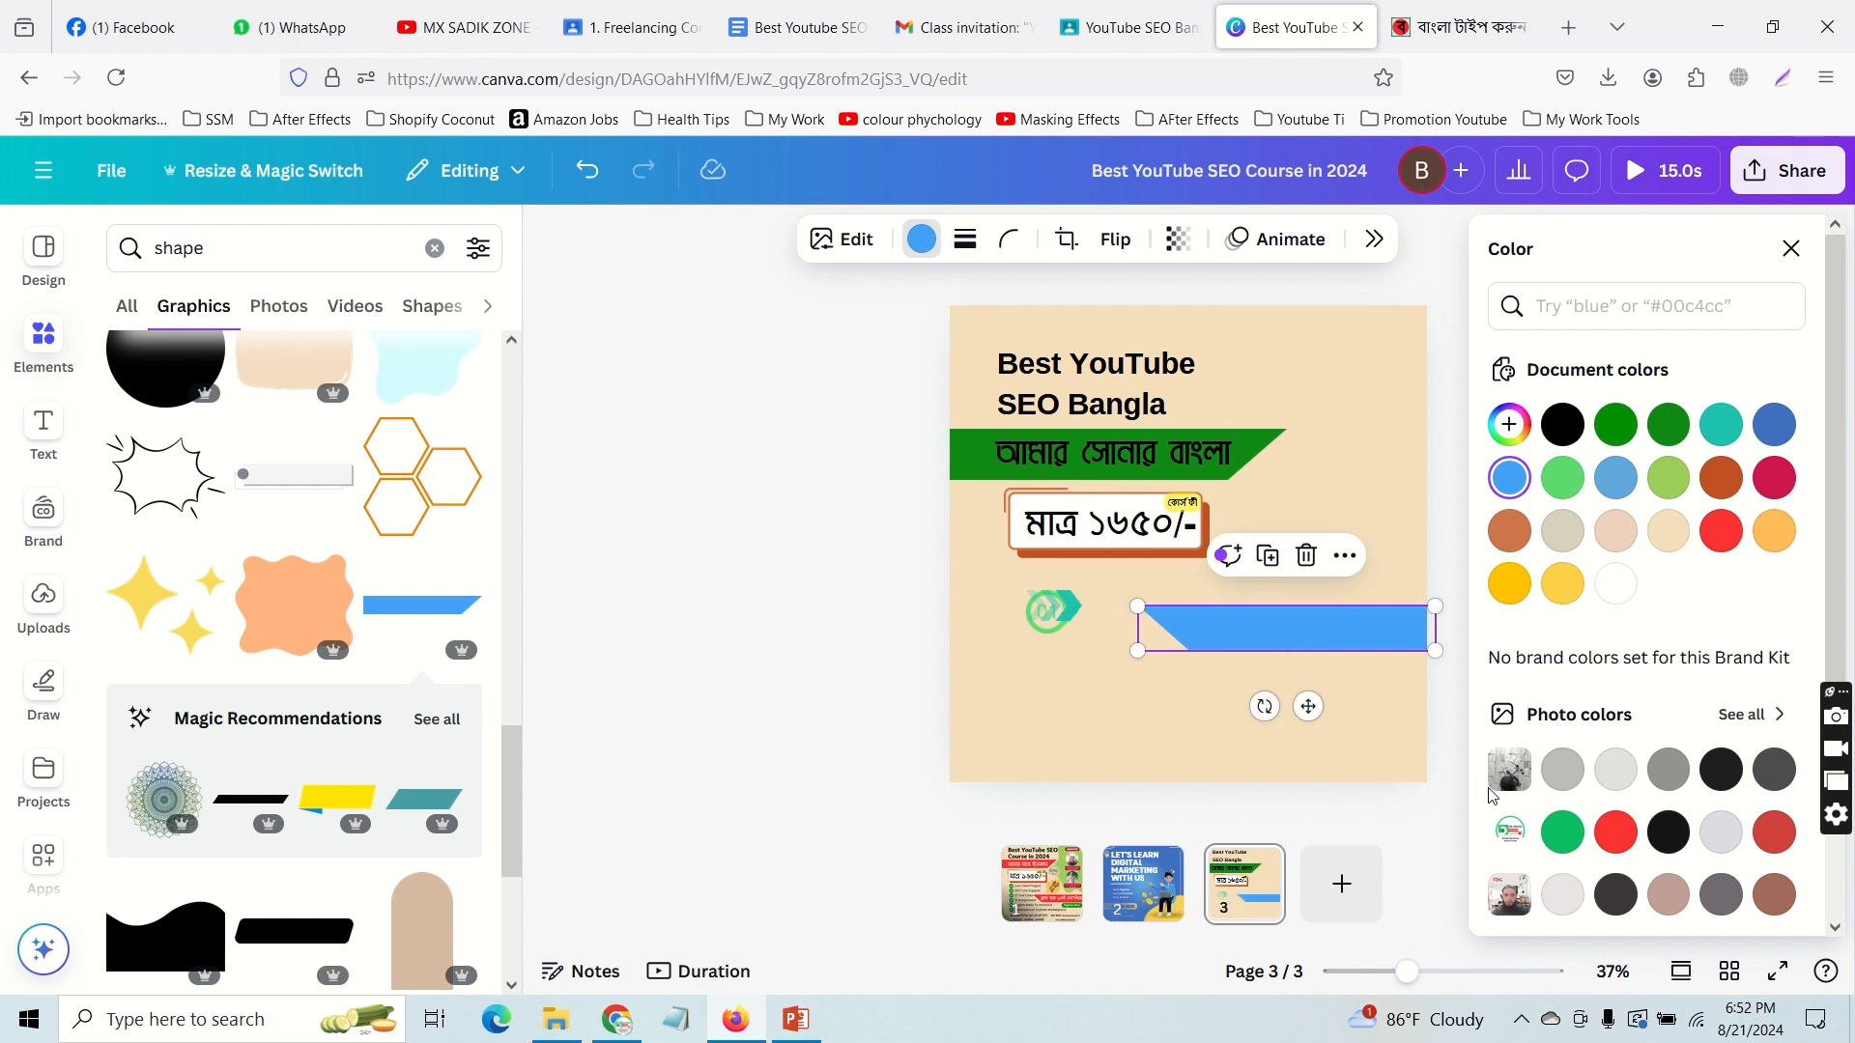
{"action": "left_click", "coordinate": [1563, 832]}
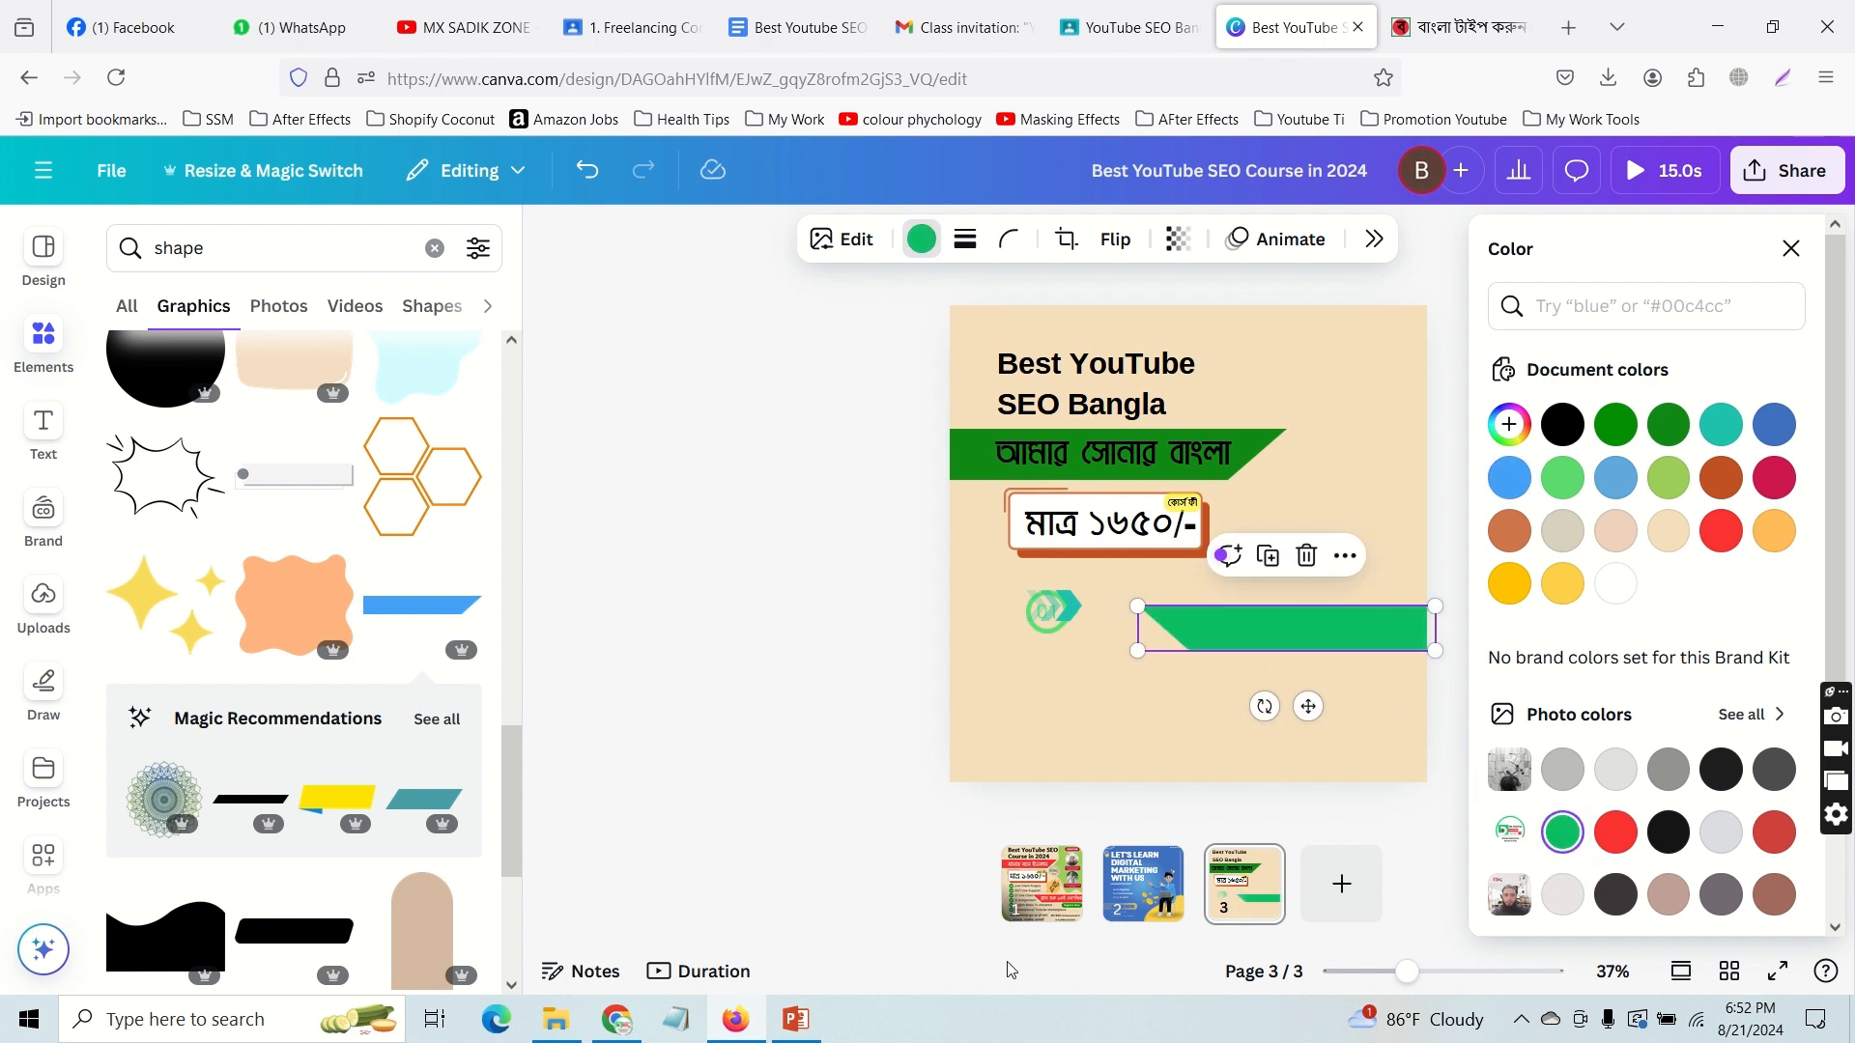
Step: After checking page 1, add the white rounded rectangle from the shape graphics and place it below the green banner on page 3
{"action": "left_click", "coordinate": [1046, 901]}
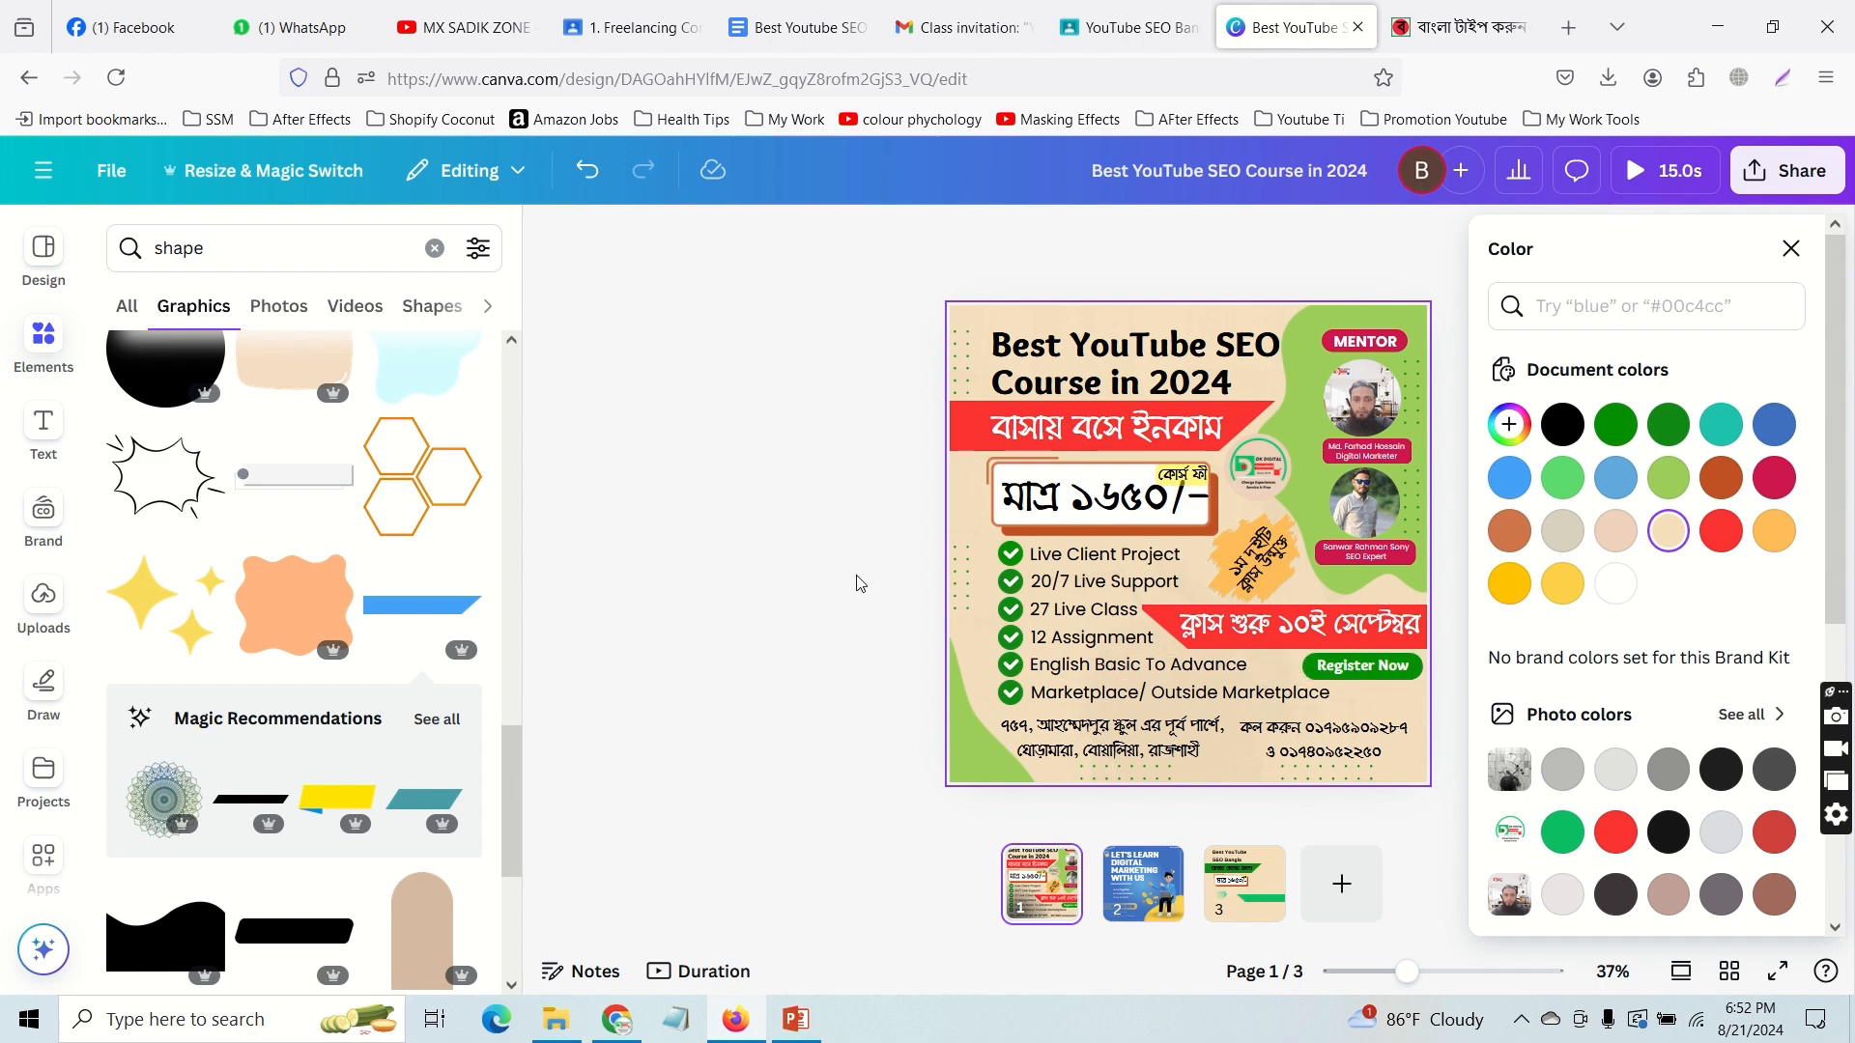
{"action": "left_click", "coordinate": [1260, 899]}
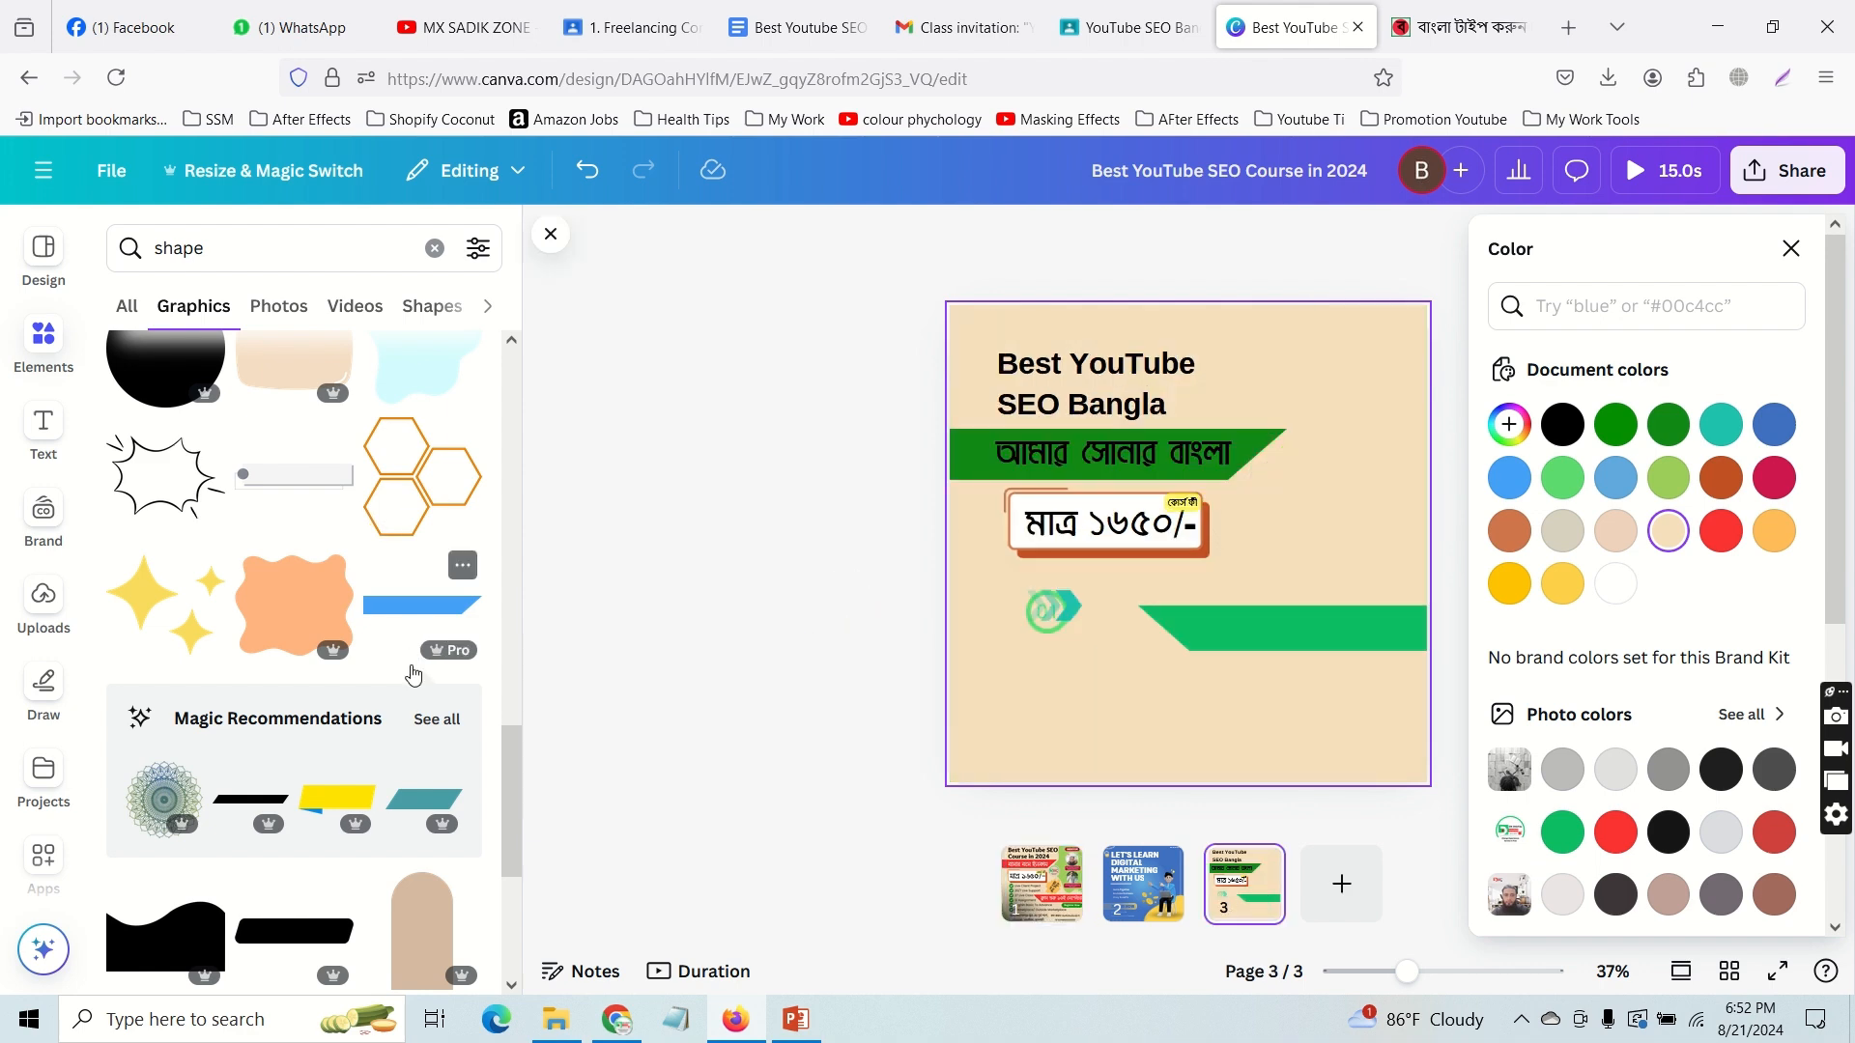
{"action": "scroll", "coordinate": [413, 673], "scroll_direction": "up", "scroll_amount": 10}
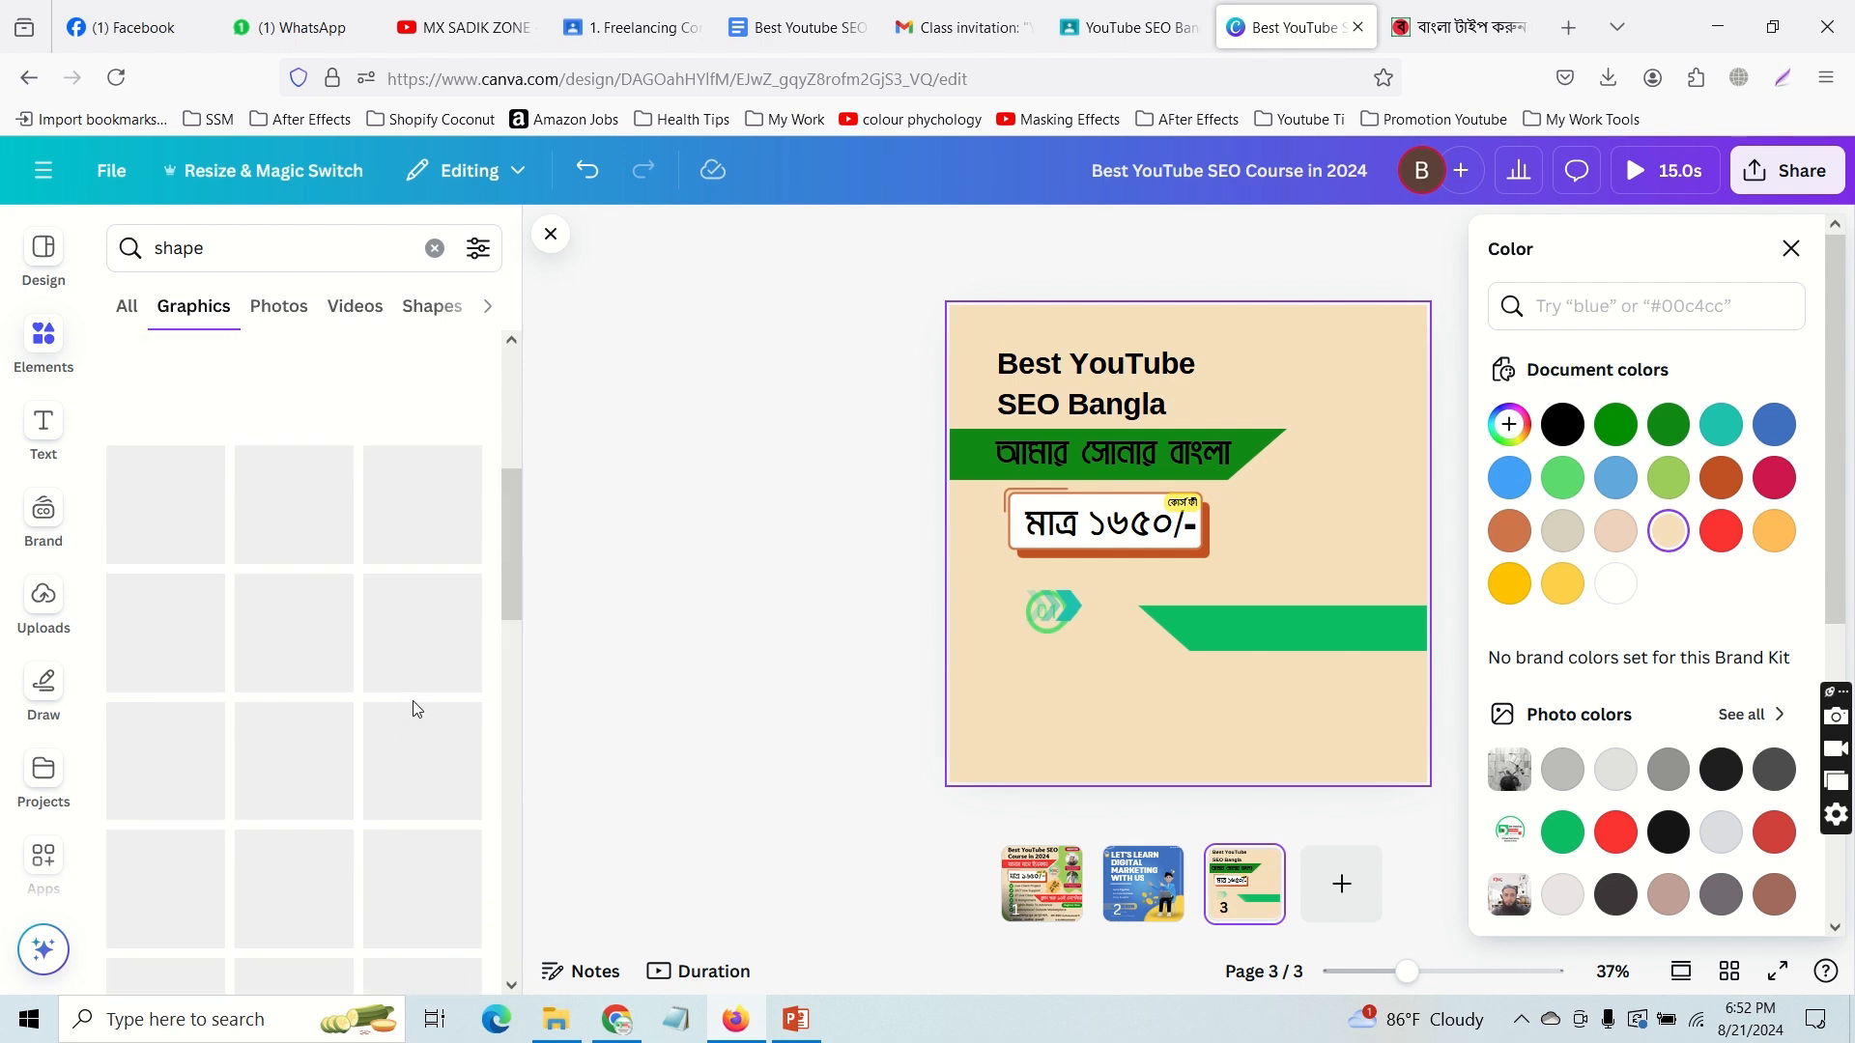
{"action": "scroll", "coordinate": [413, 701], "scroll_direction": "up", "scroll_amount": 2}
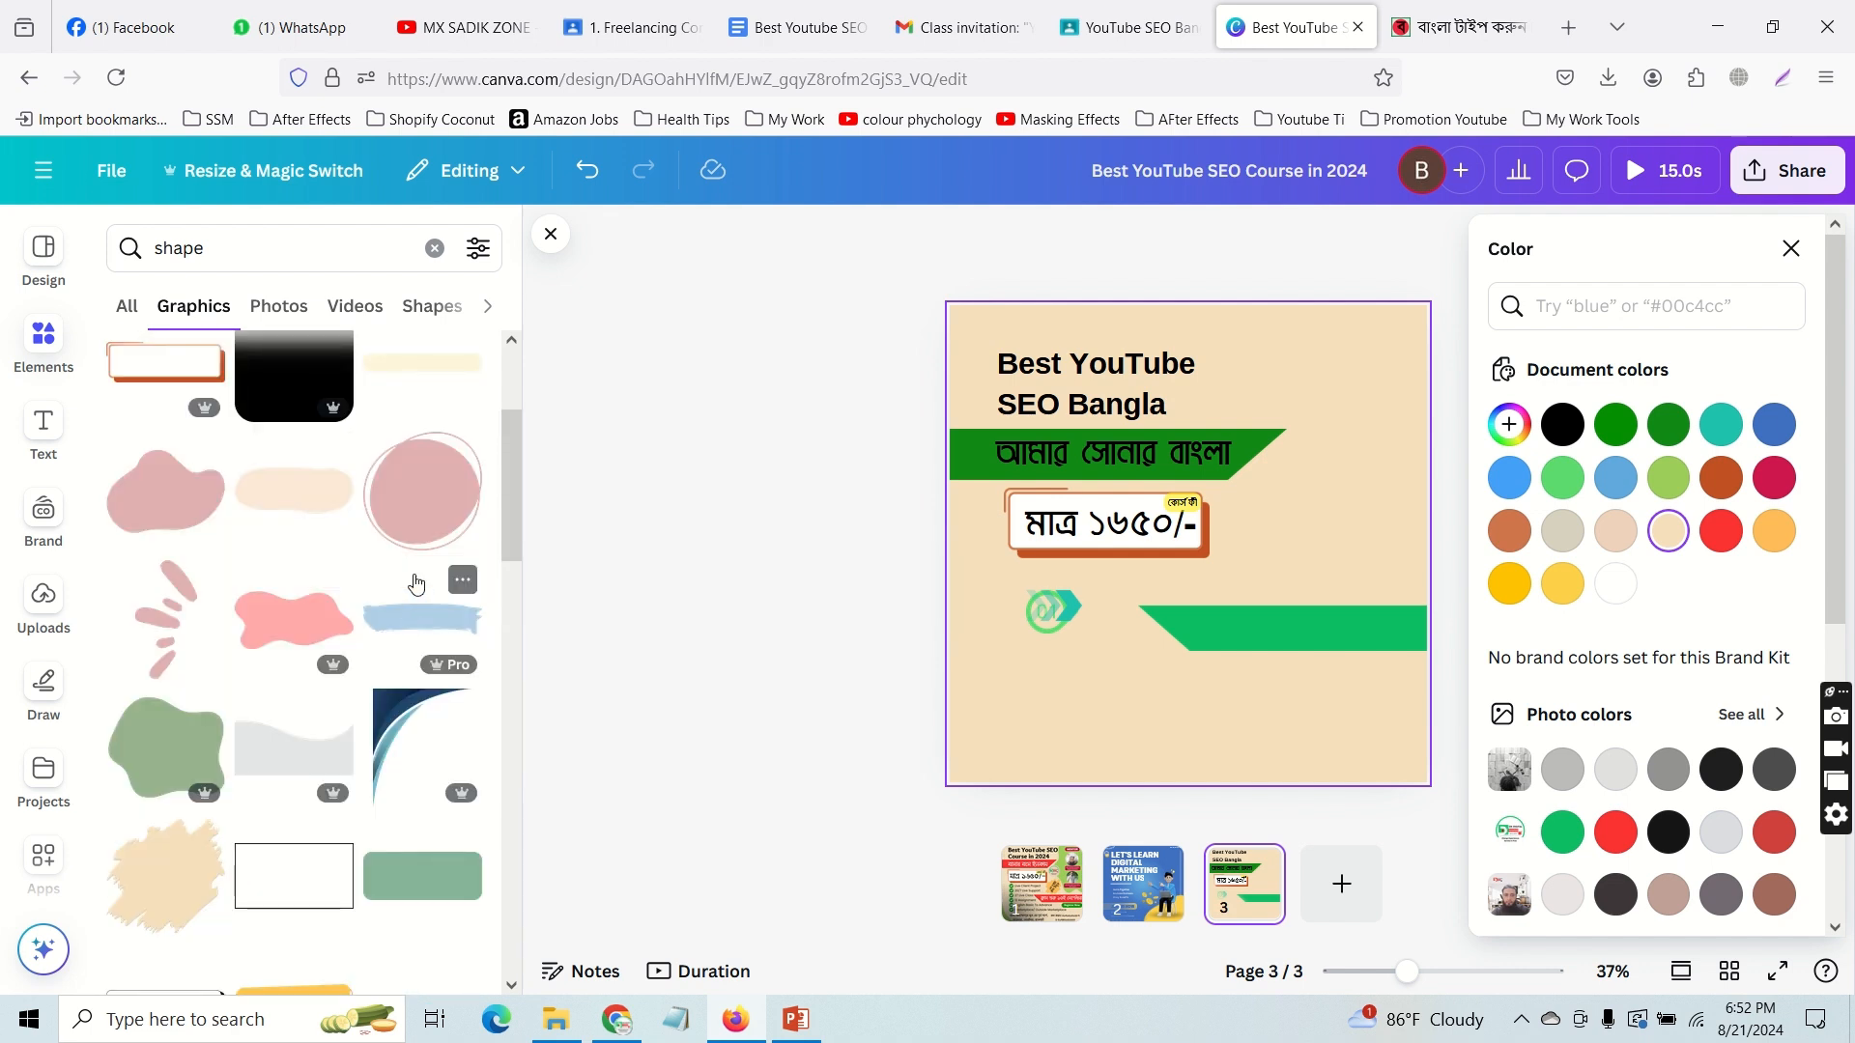
{"action": "scroll", "coordinate": [415, 582], "scroll_direction": "up", "scroll_amount": 2}
{"action": "scroll", "coordinate": [415, 583], "scroll_direction": "up", "scroll_amount": 1}
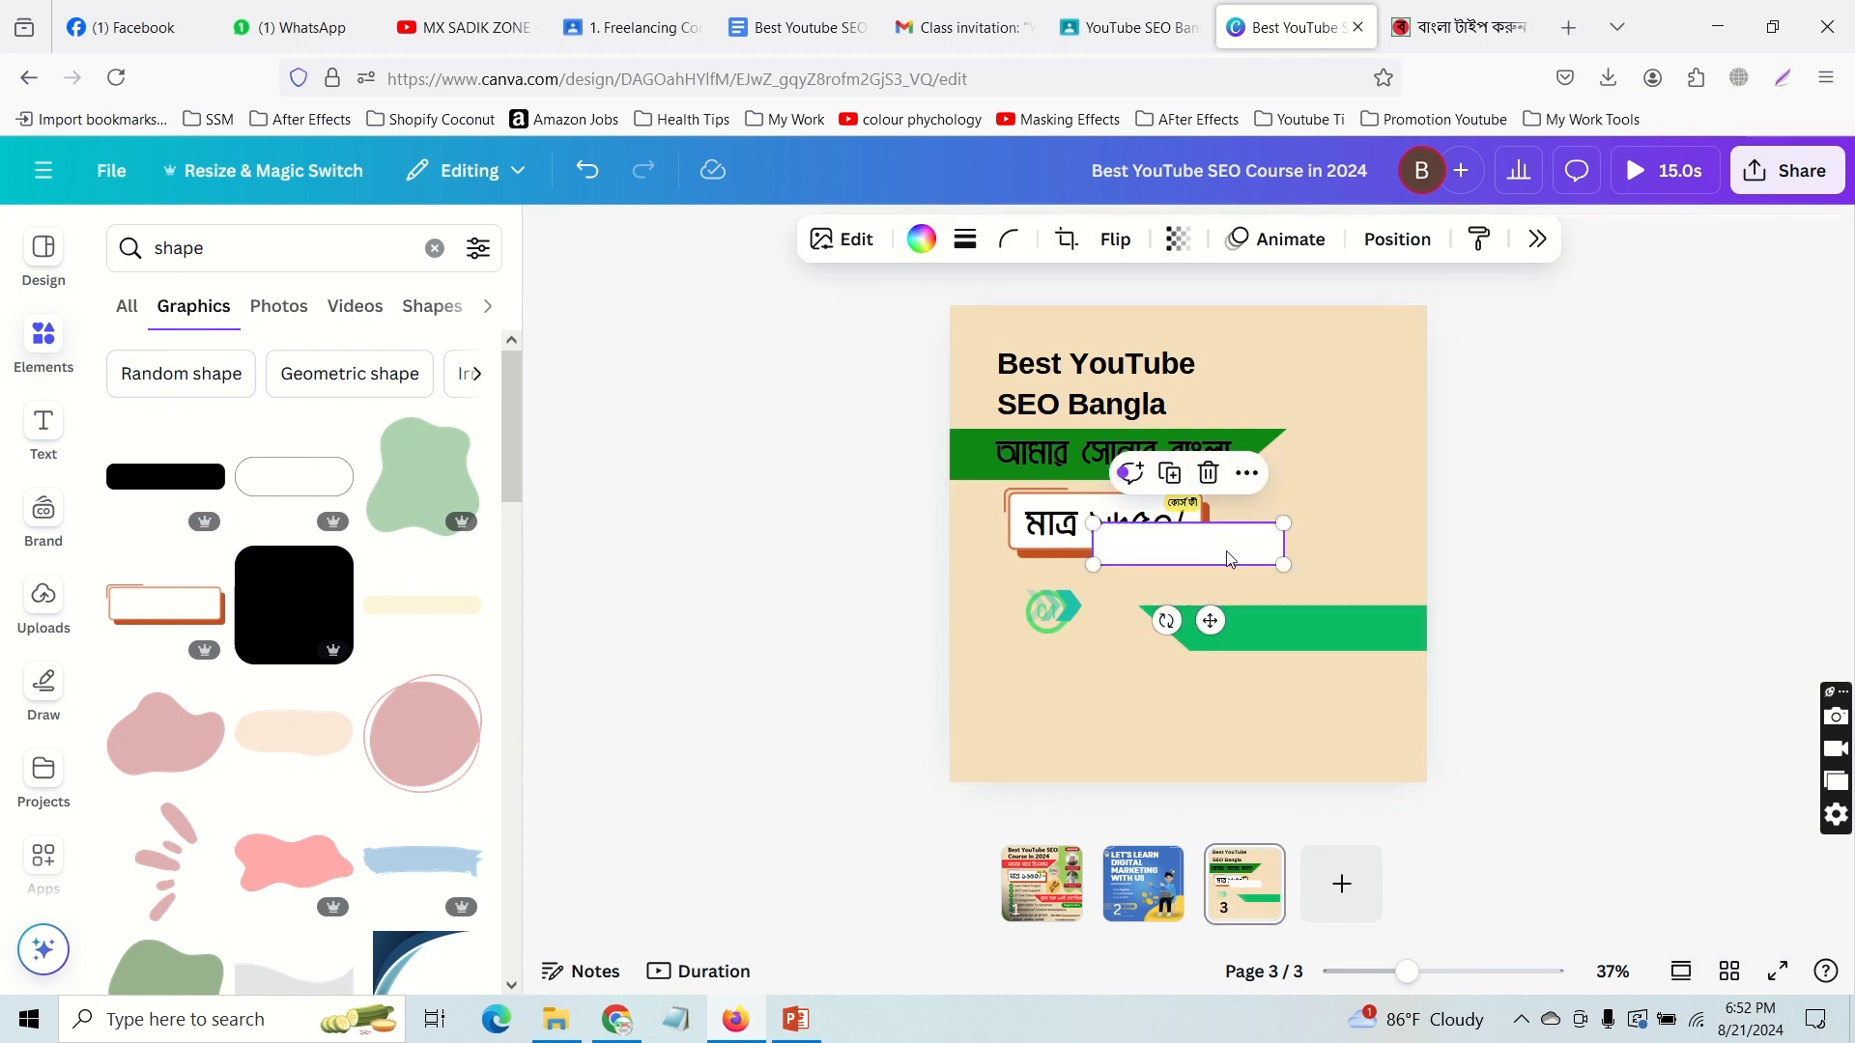
{"action": "left_click_drag", "start_coordinate": [1229, 556], "coordinate": [1224, 712]}
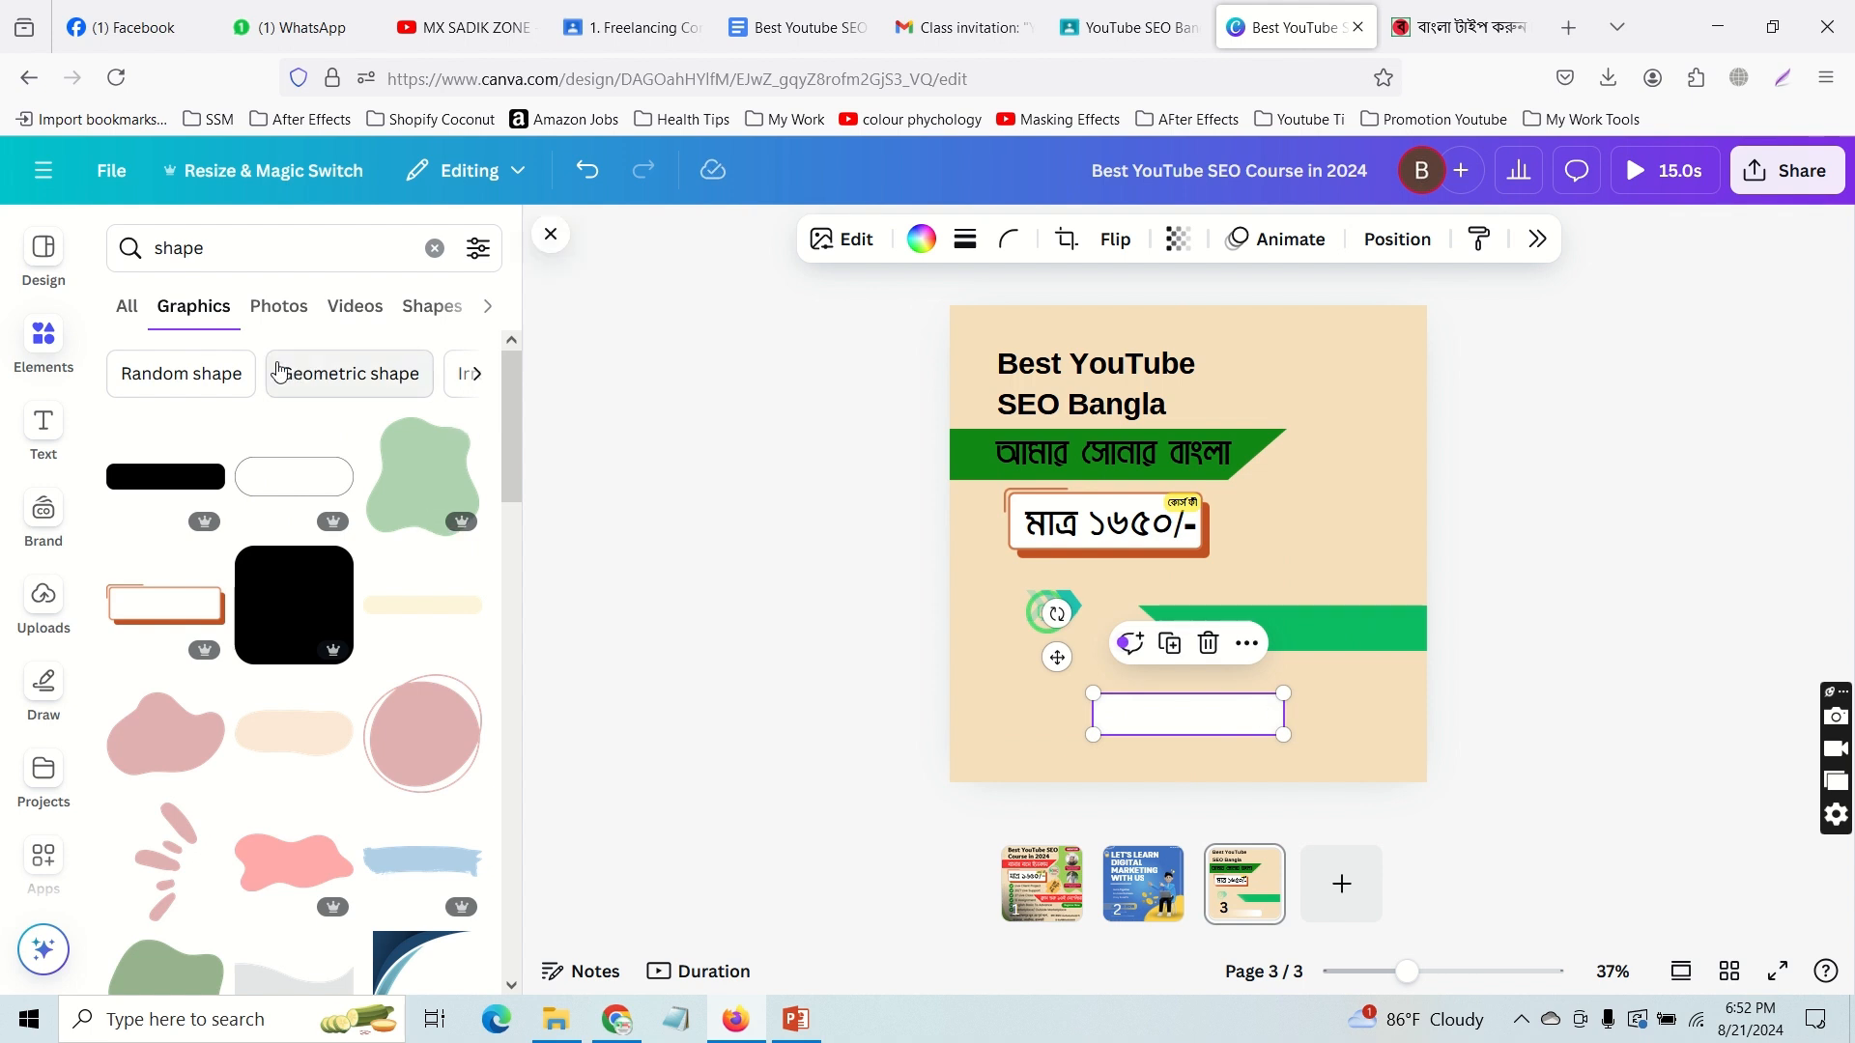
Step: Add a subheading reading "Rgister Now" and place it on the white rounded rectangle
{"action": "left_click", "coordinate": [31, 437]}
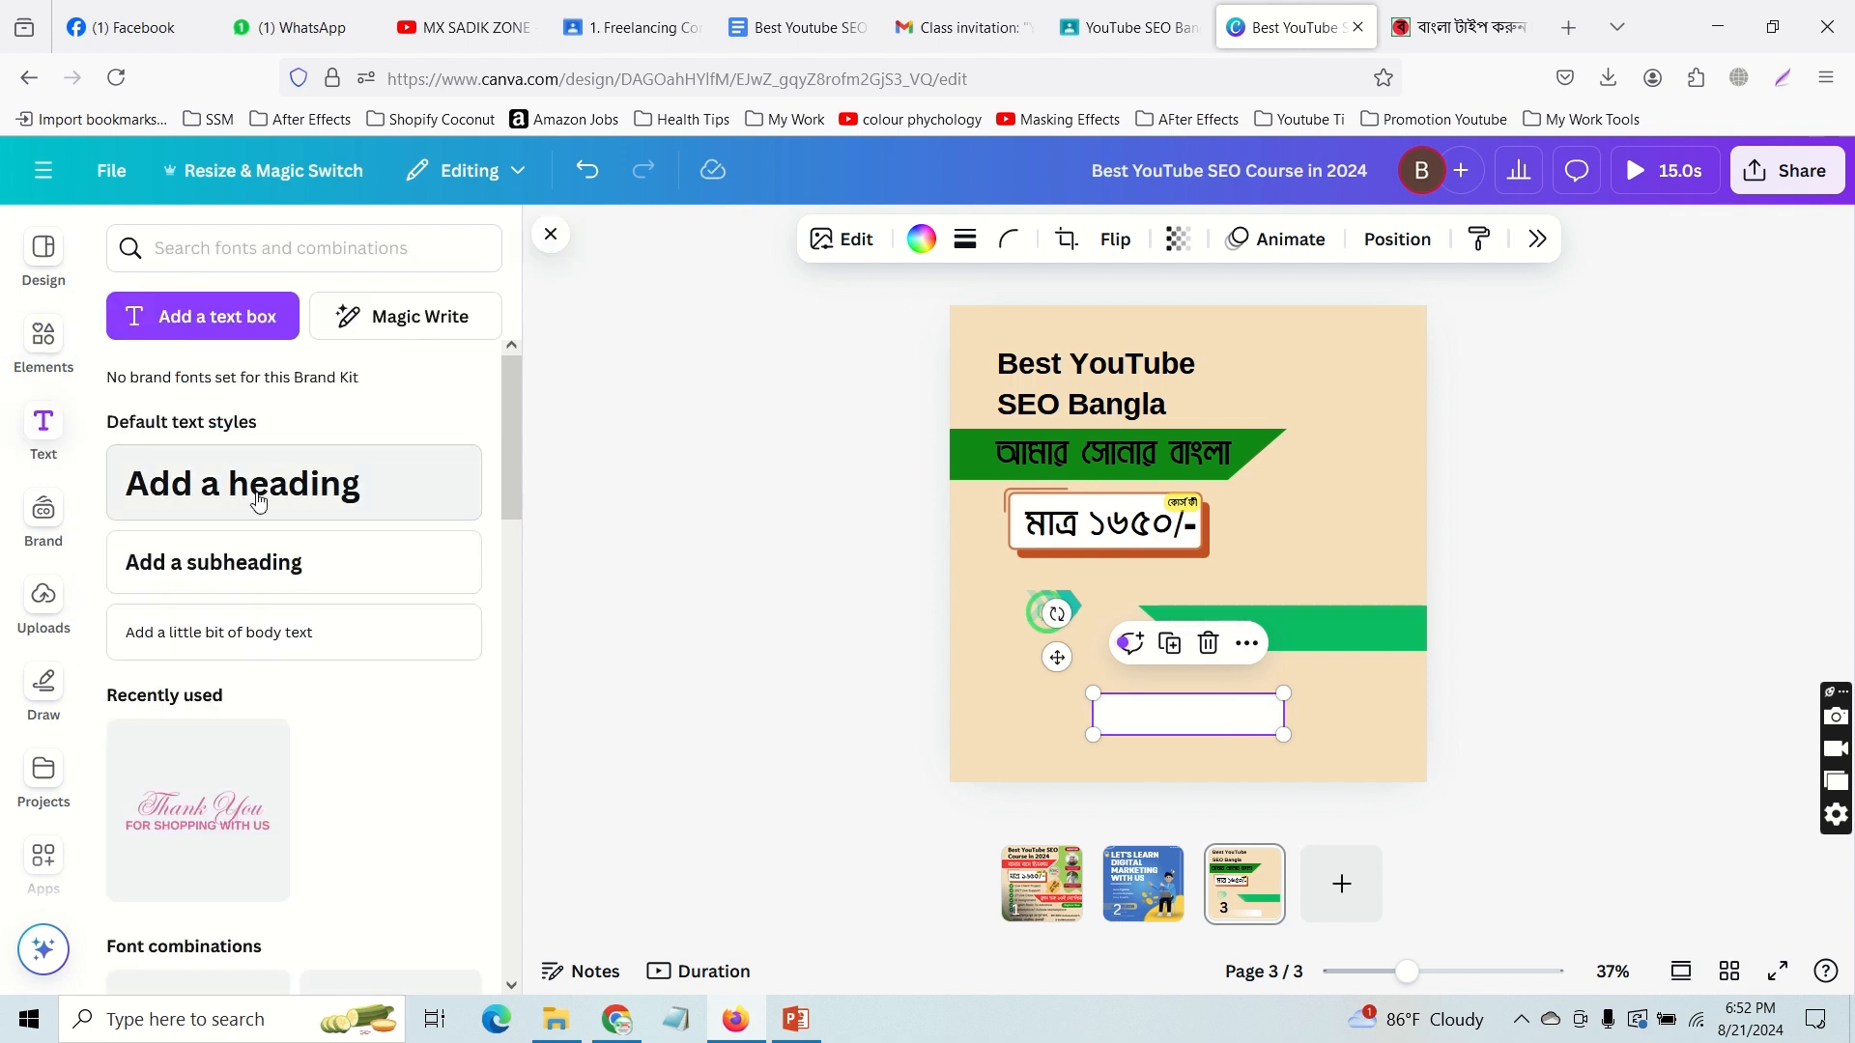
{"action": "left_click_drag", "start_coordinate": [707, 612], "coordinate": [1095, 649]}
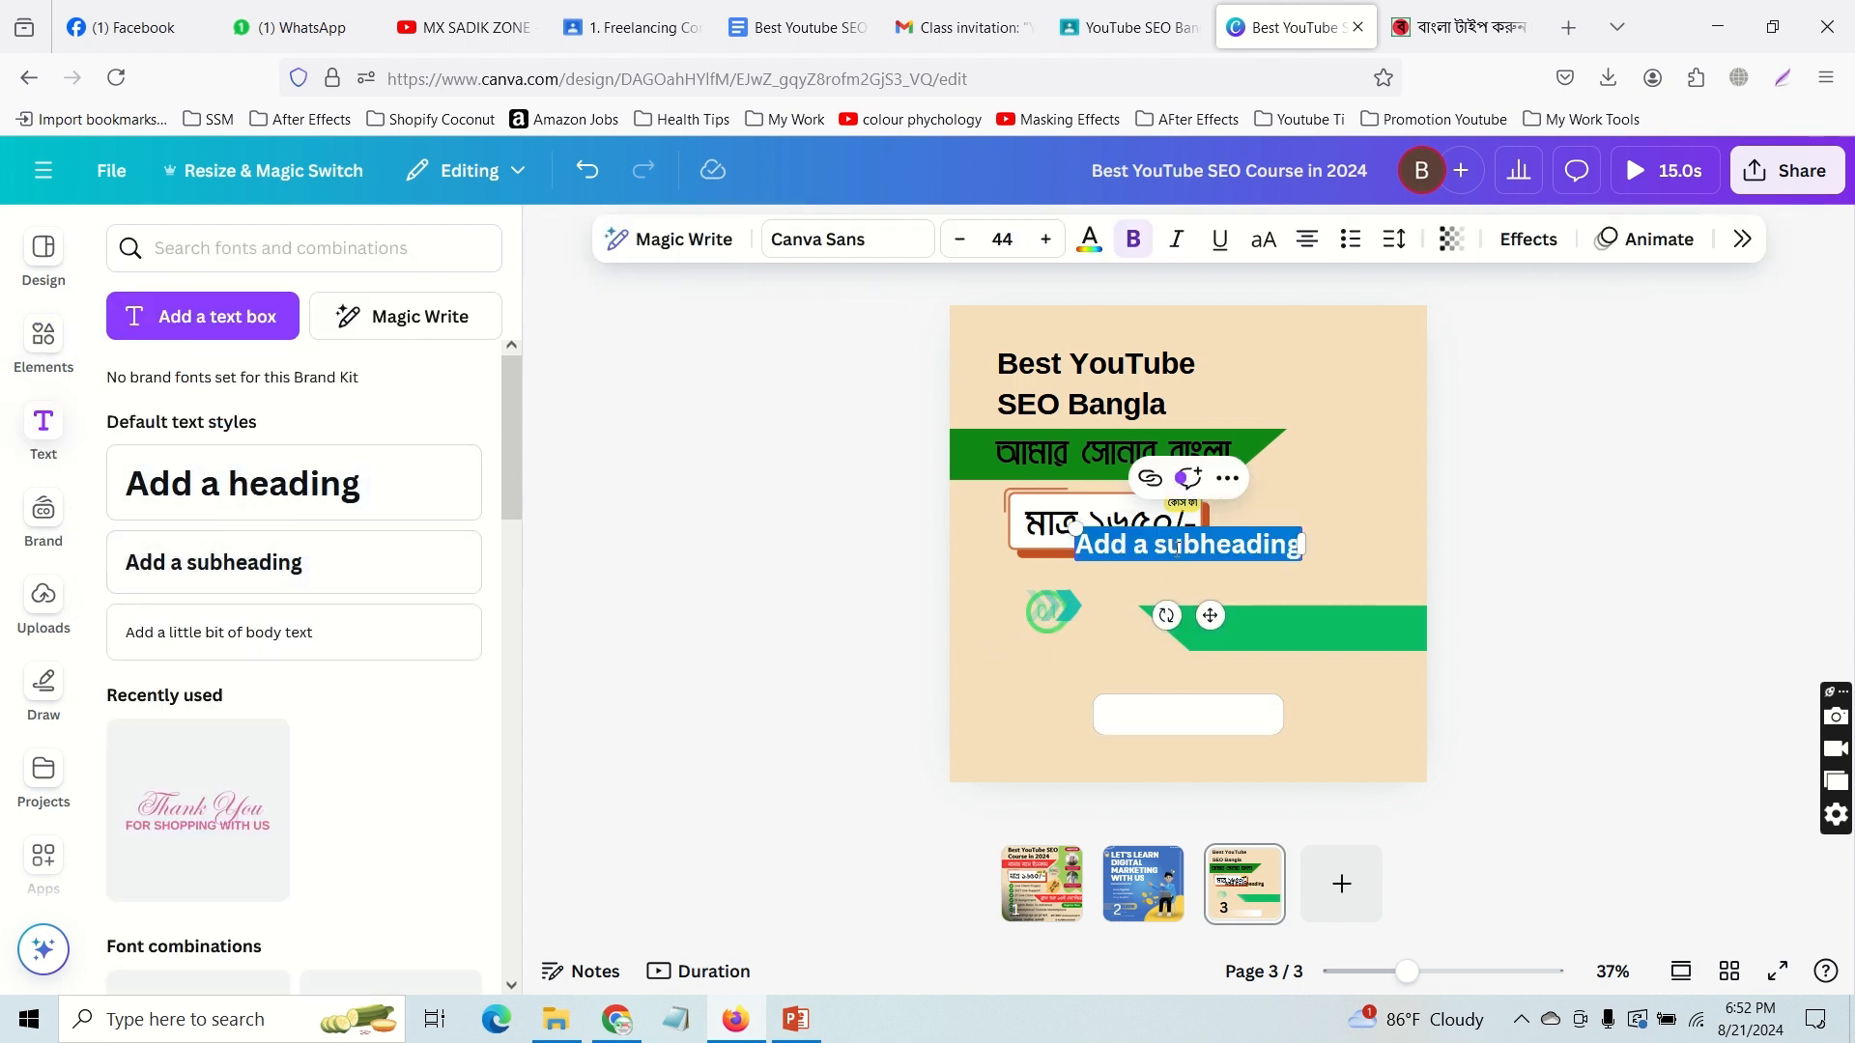
{"action": "type", "text": "R"}
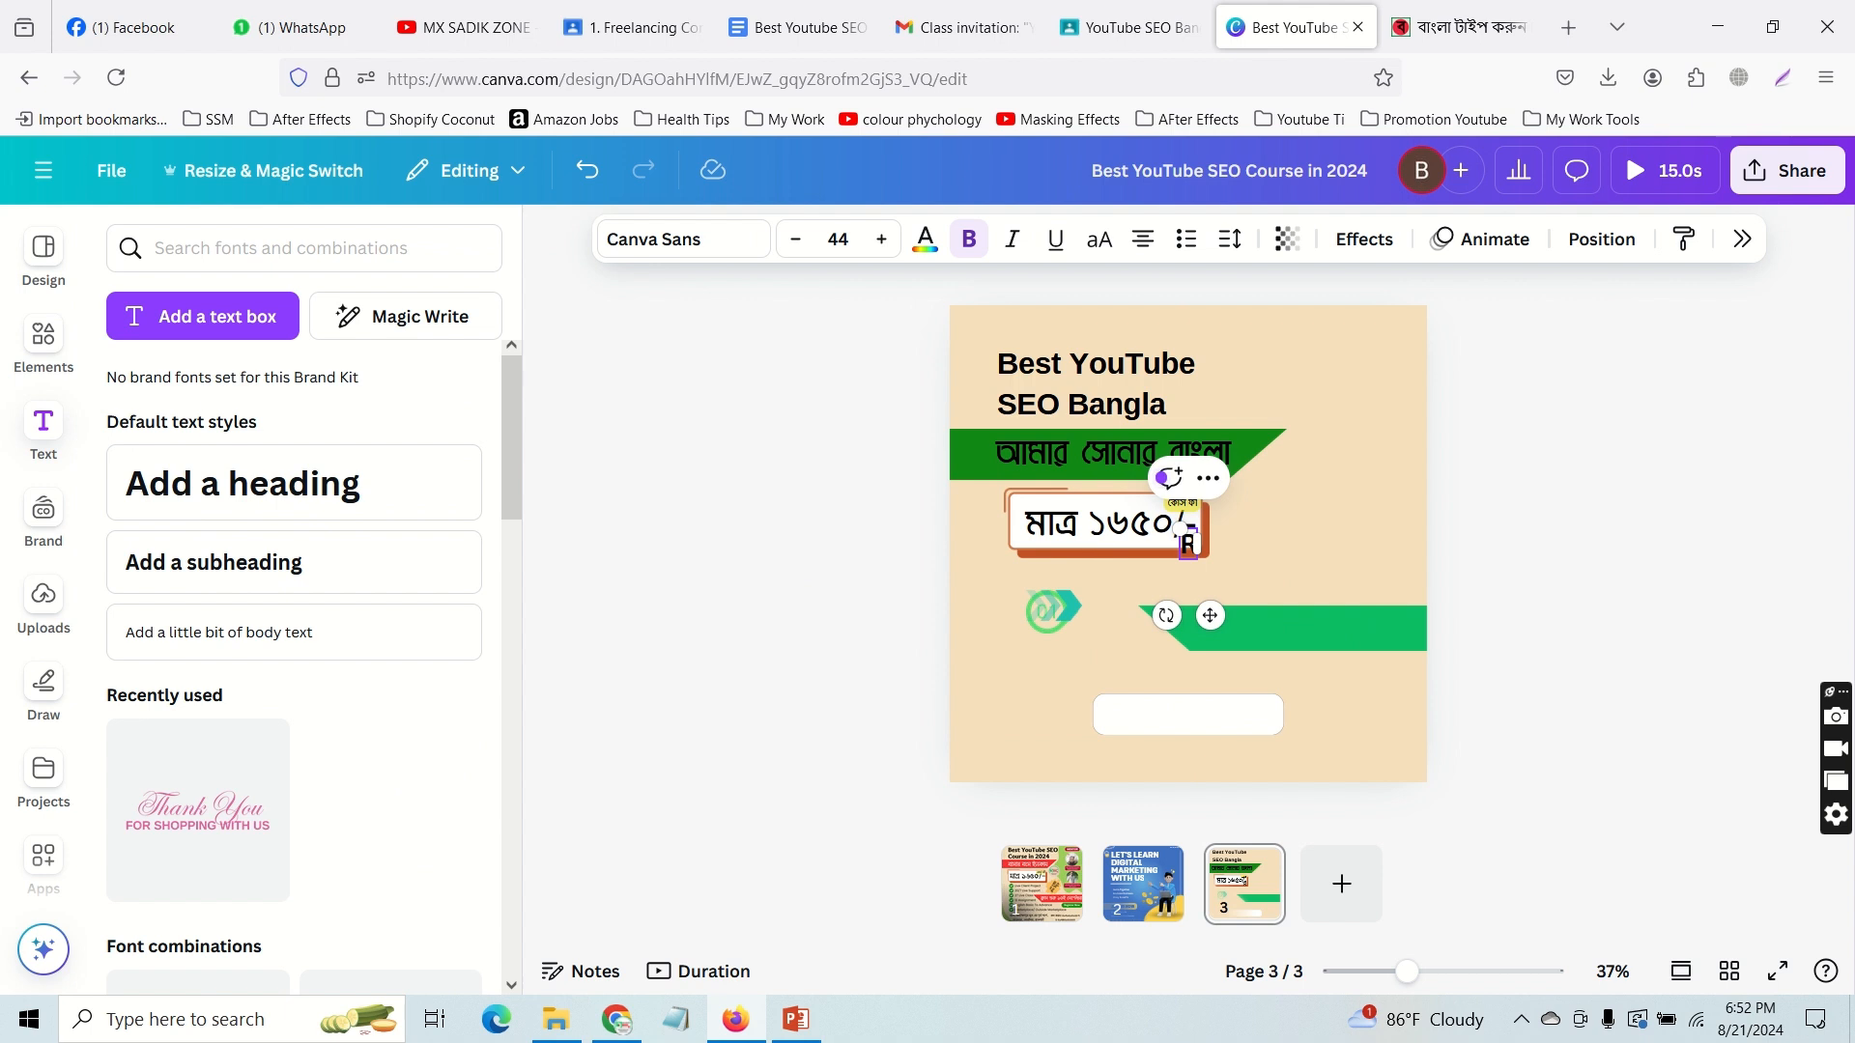
{"action": "type", "text": "gister Now"}
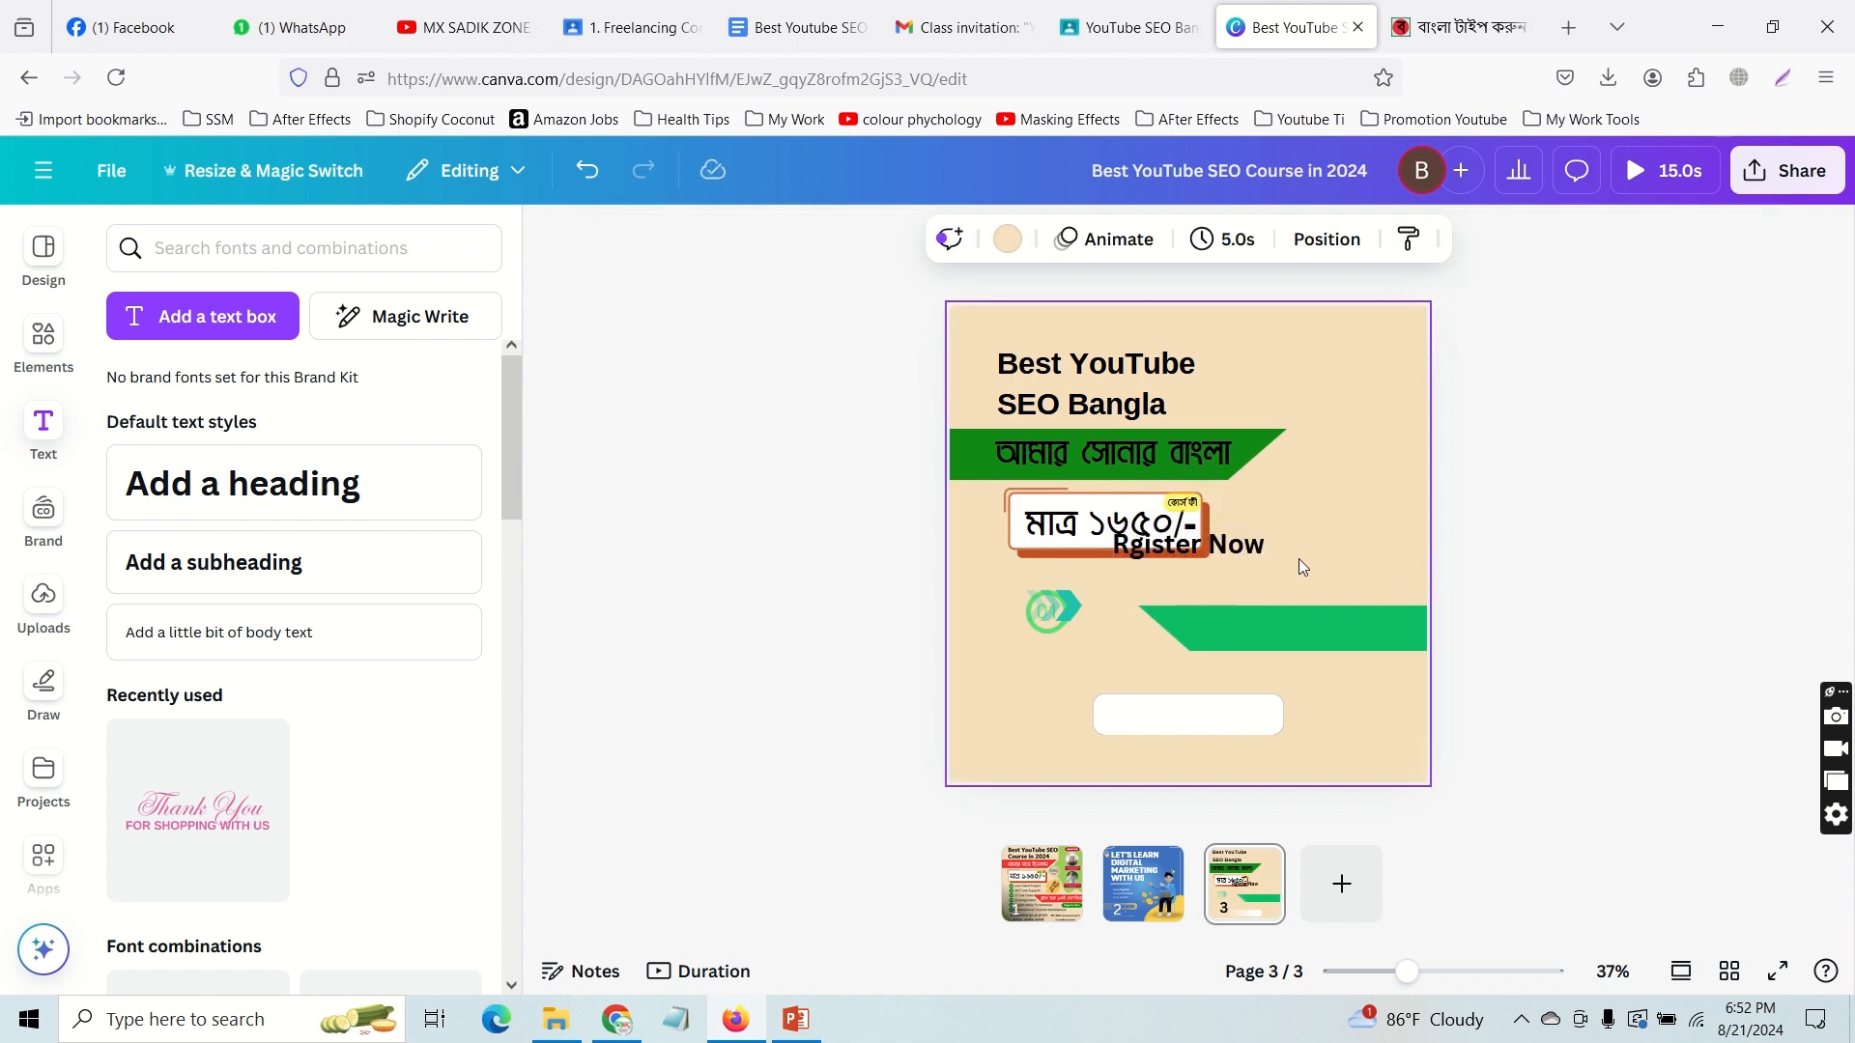
{"action": "left_click_drag", "start_coordinate": [1227, 547], "coordinate": [1215, 709]}
{"action": "left_click", "coordinate": [1288, 721]}
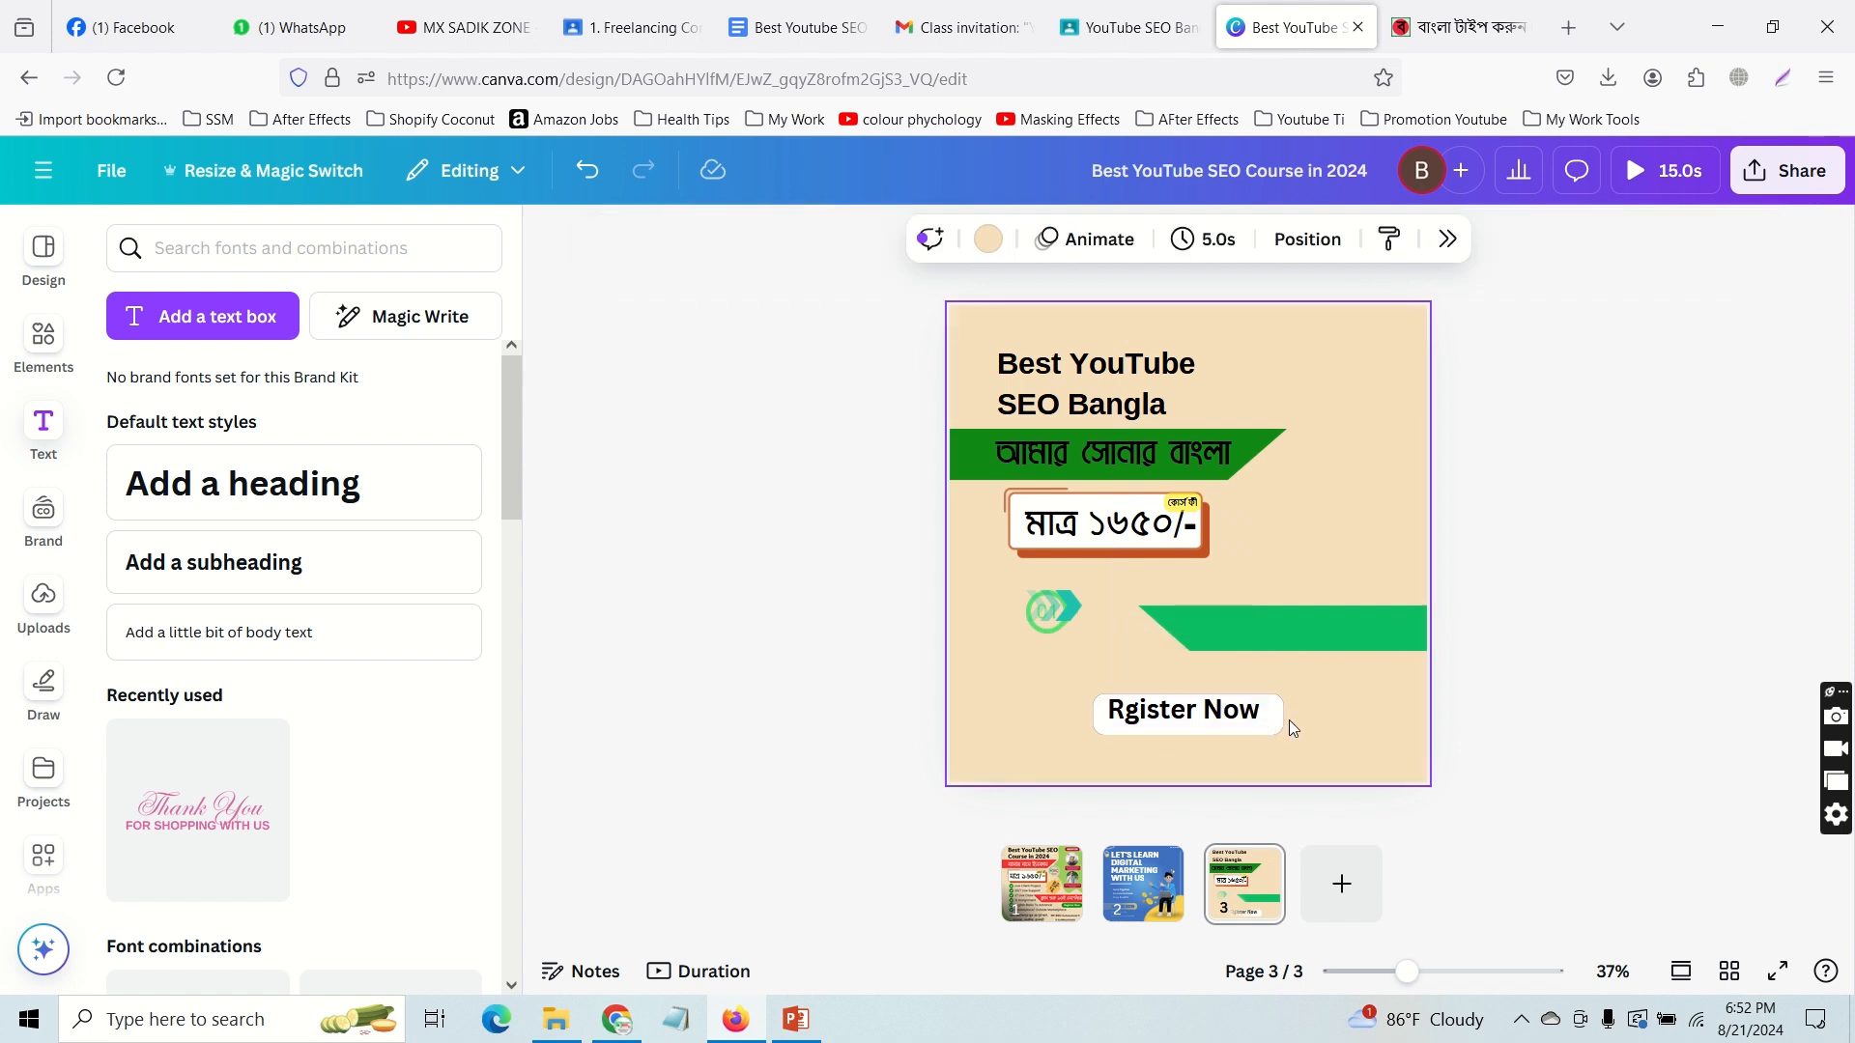
Step: Recolour the rounded rectangle to the dark green document colour and its "Rgister Now" text to white
{"action": "left_click", "coordinate": [1275, 720]}
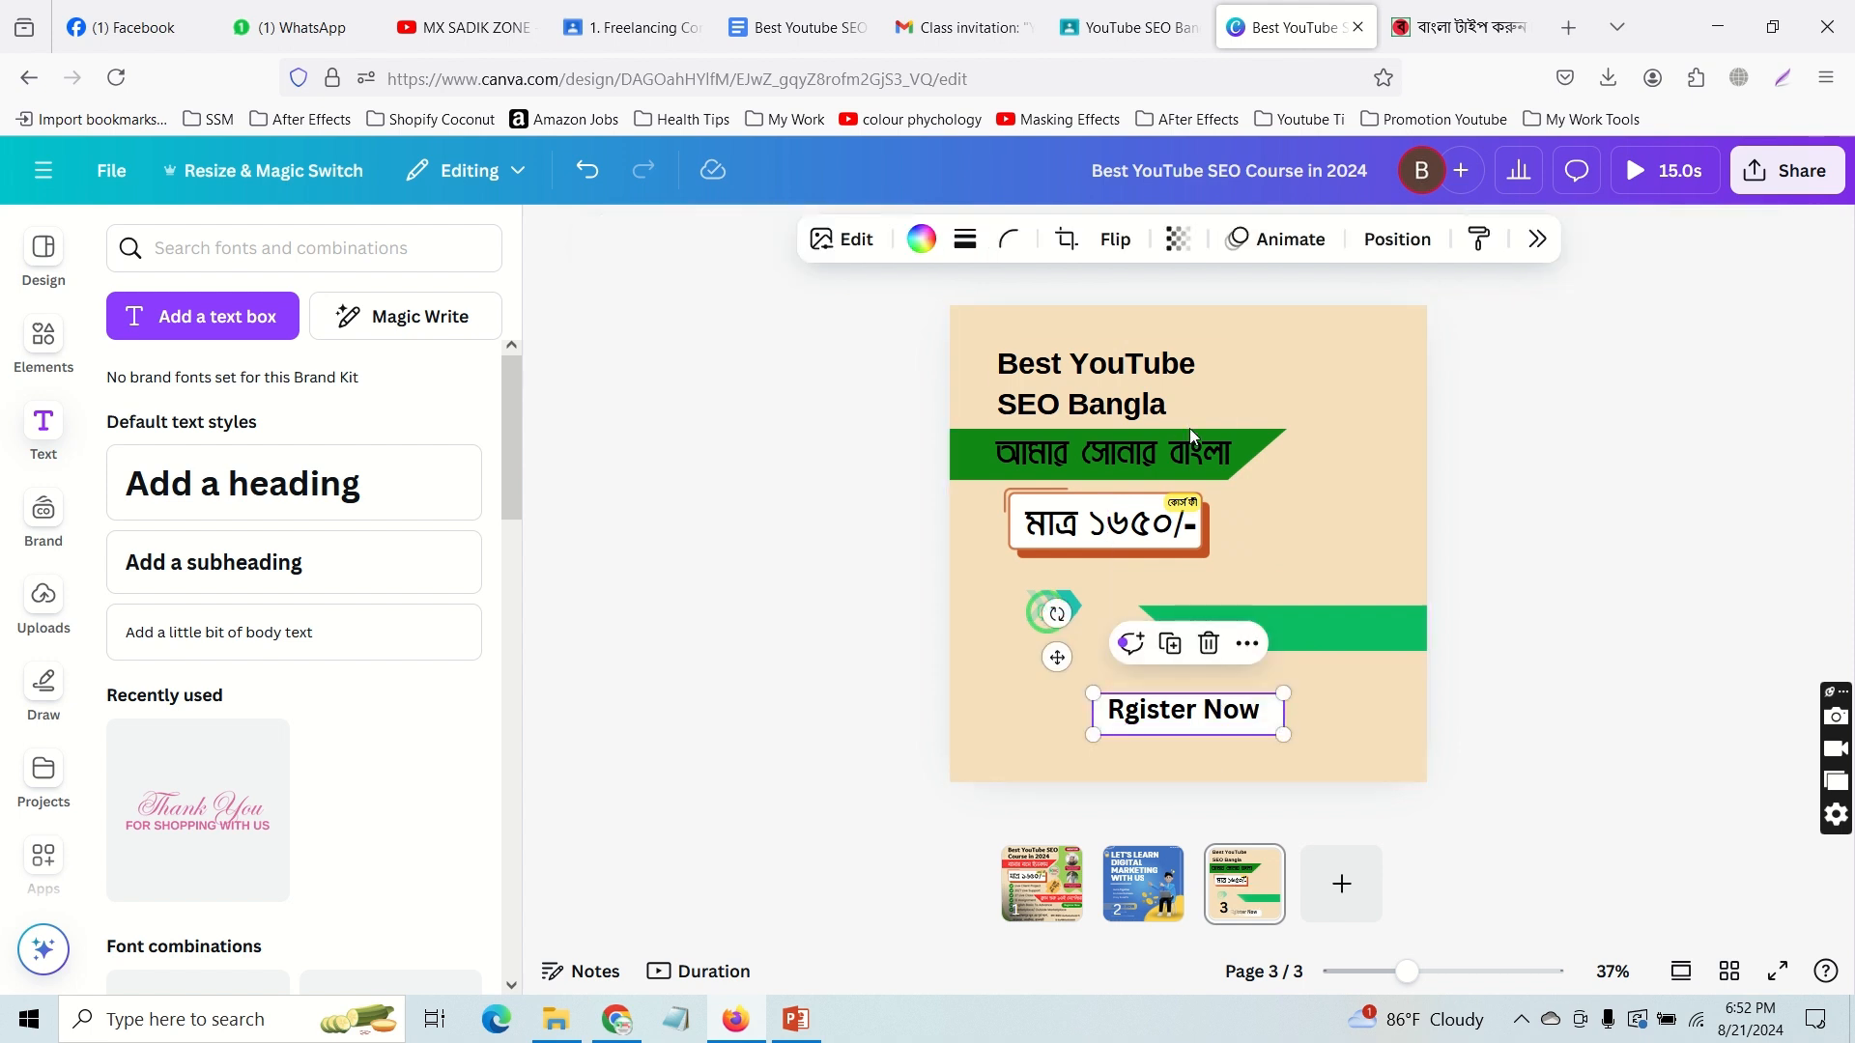
{"action": "left_click", "coordinate": [920, 239]}
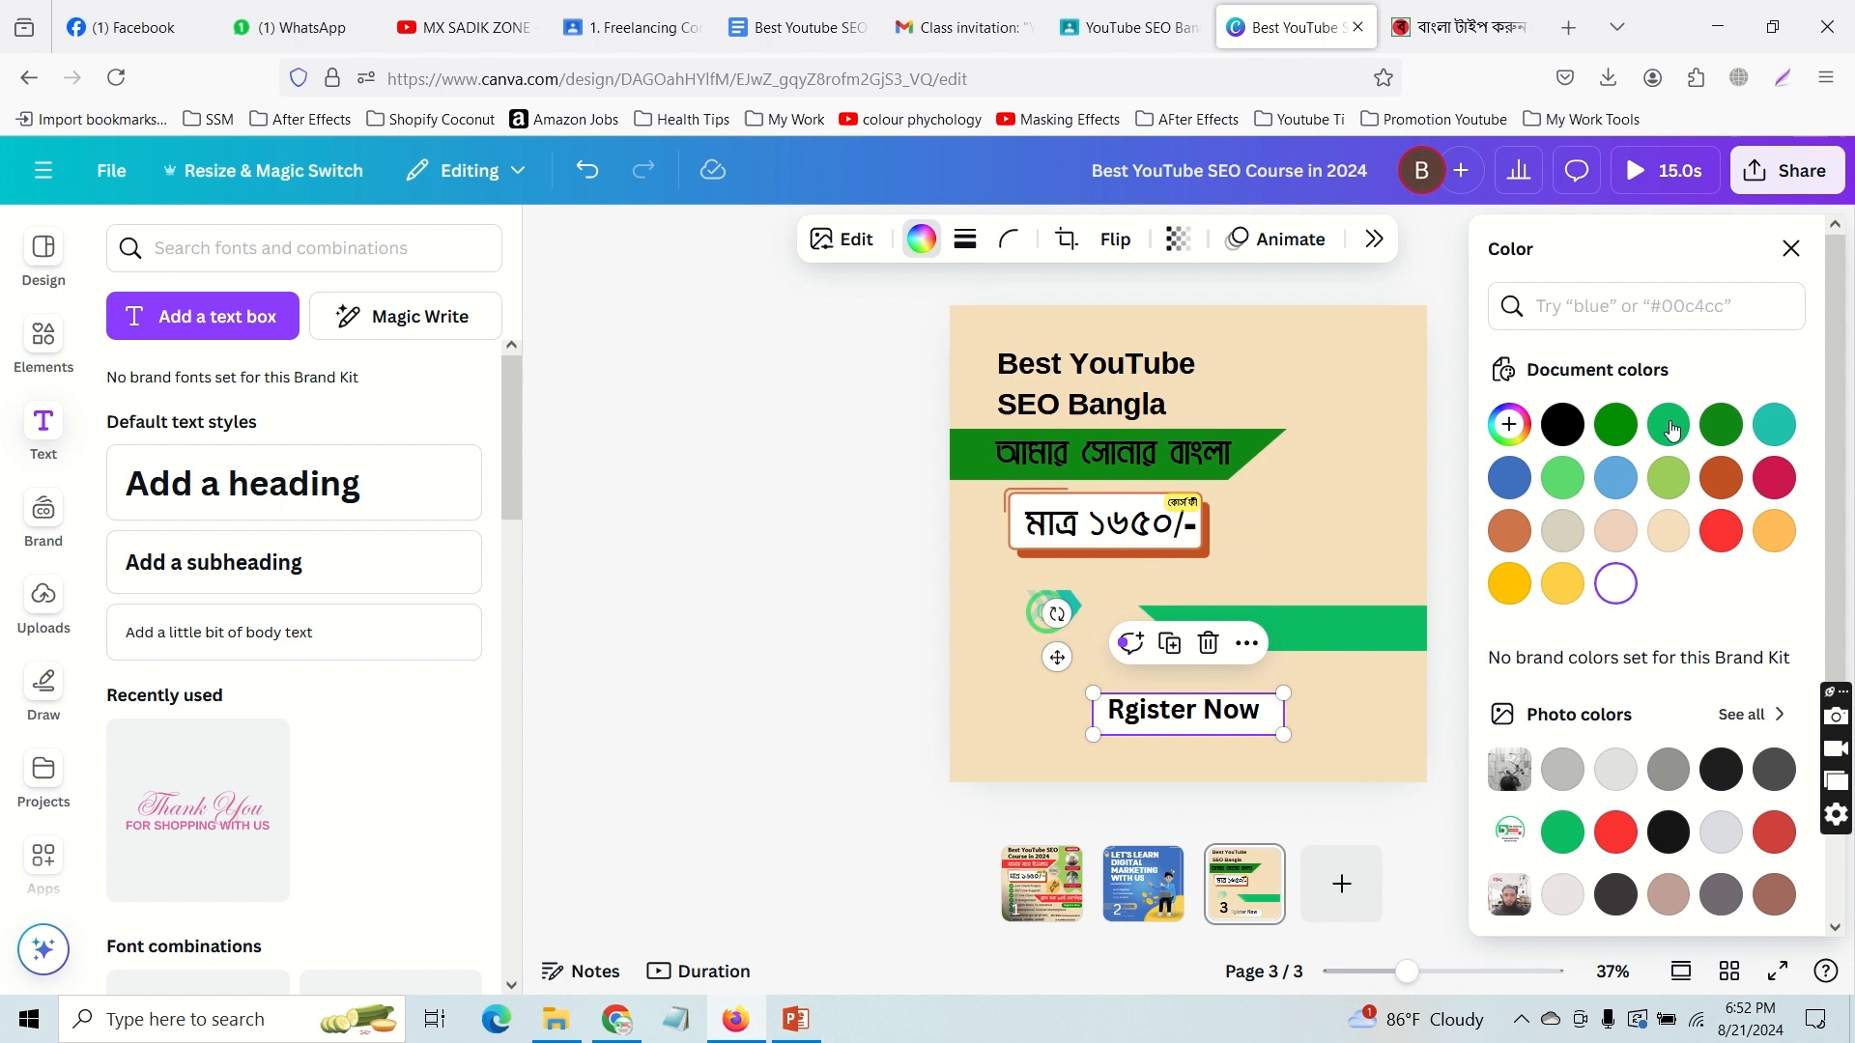
{"action": "left_click", "coordinate": [1615, 424]}
{"action": "double_click", "coordinate": [1211, 709]}
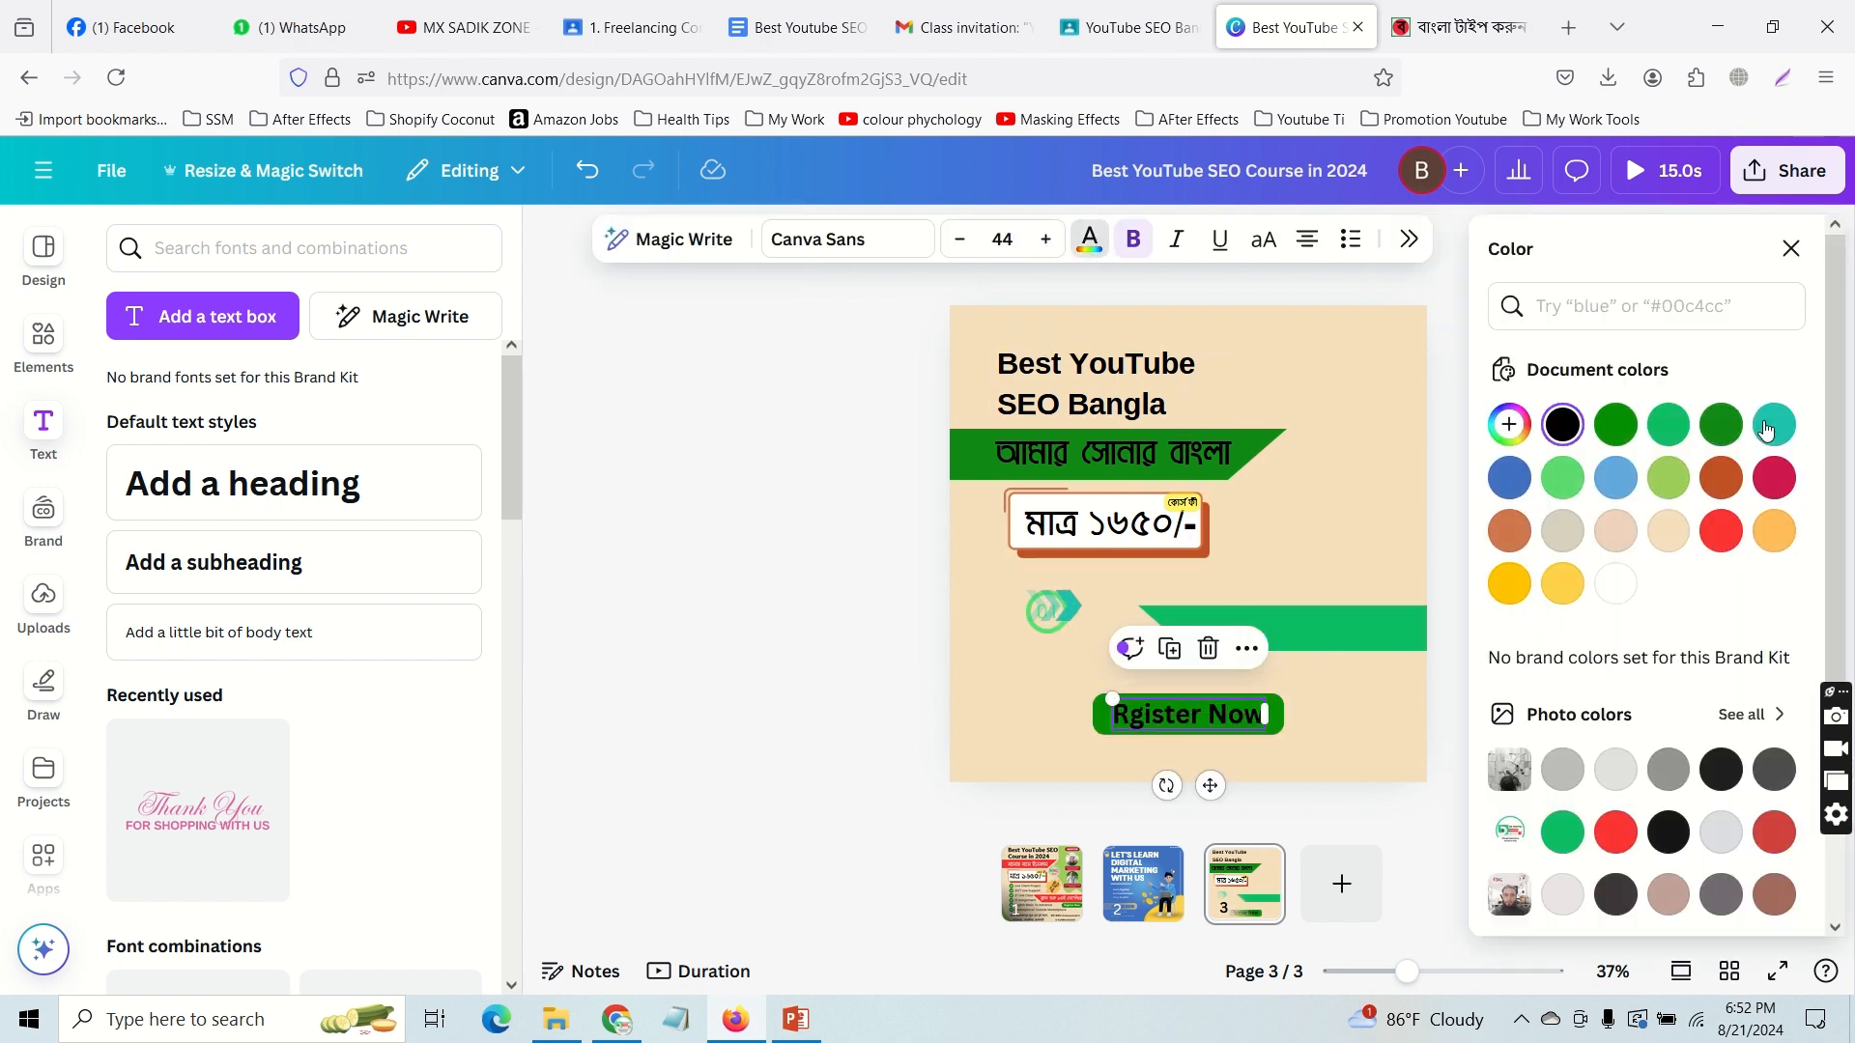
{"action": "left_click", "coordinate": [1611, 585]}
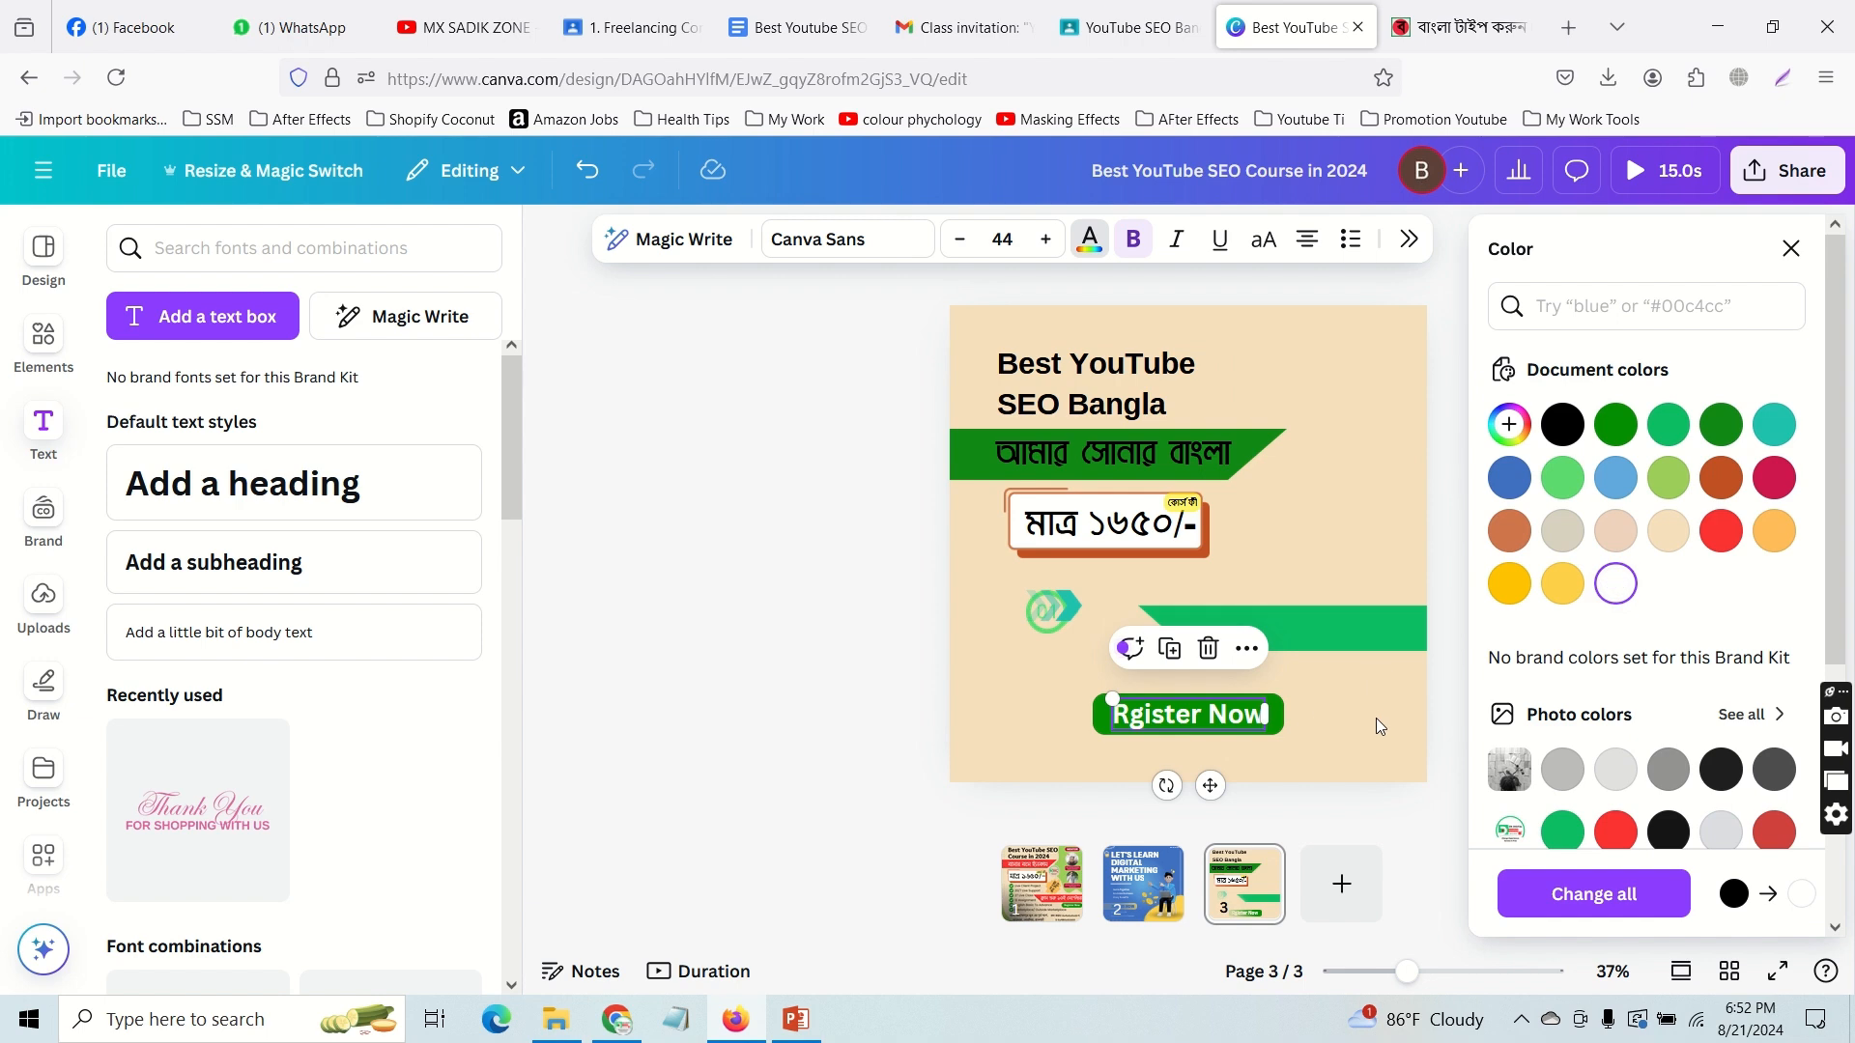
{"action": "left_click", "coordinate": [1334, 715]}
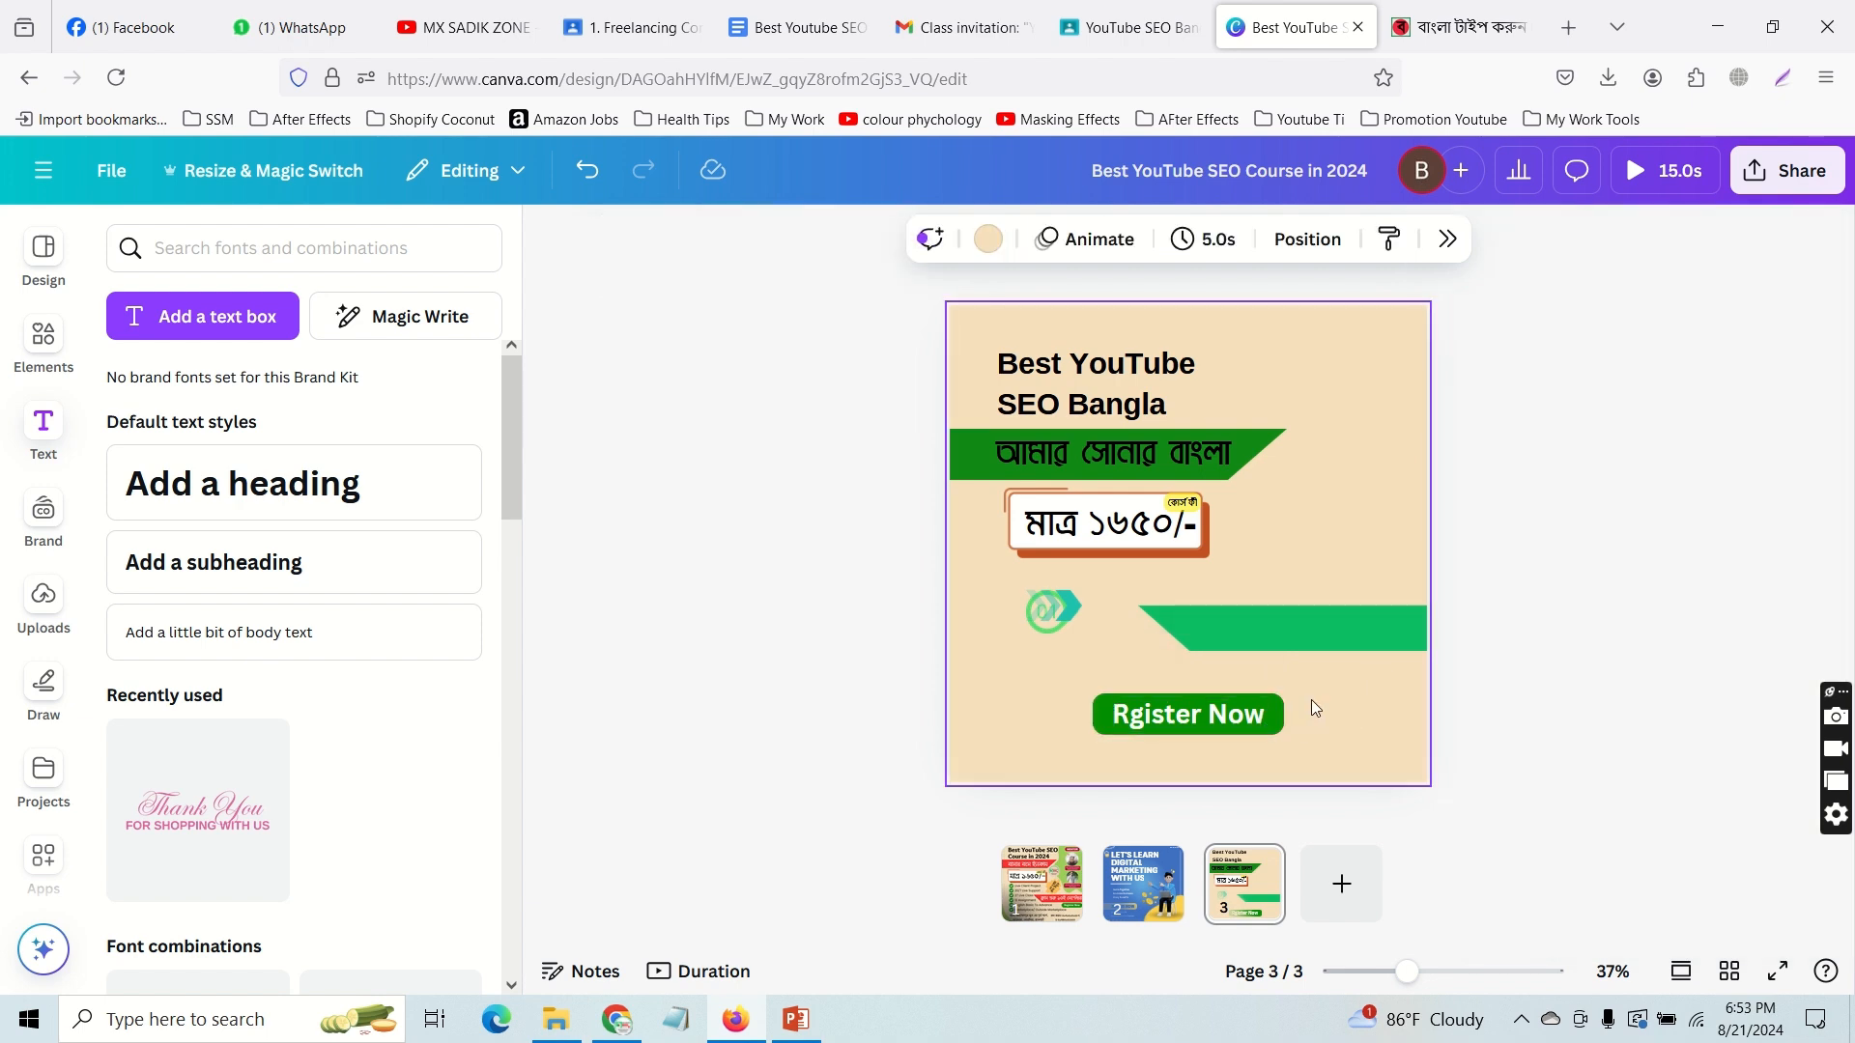
Step: Search the graphics for "register" and place the red REGISTER NOW button just above the green one on page 3
{"action": "left_click", "coordinate": [1059, 894]}
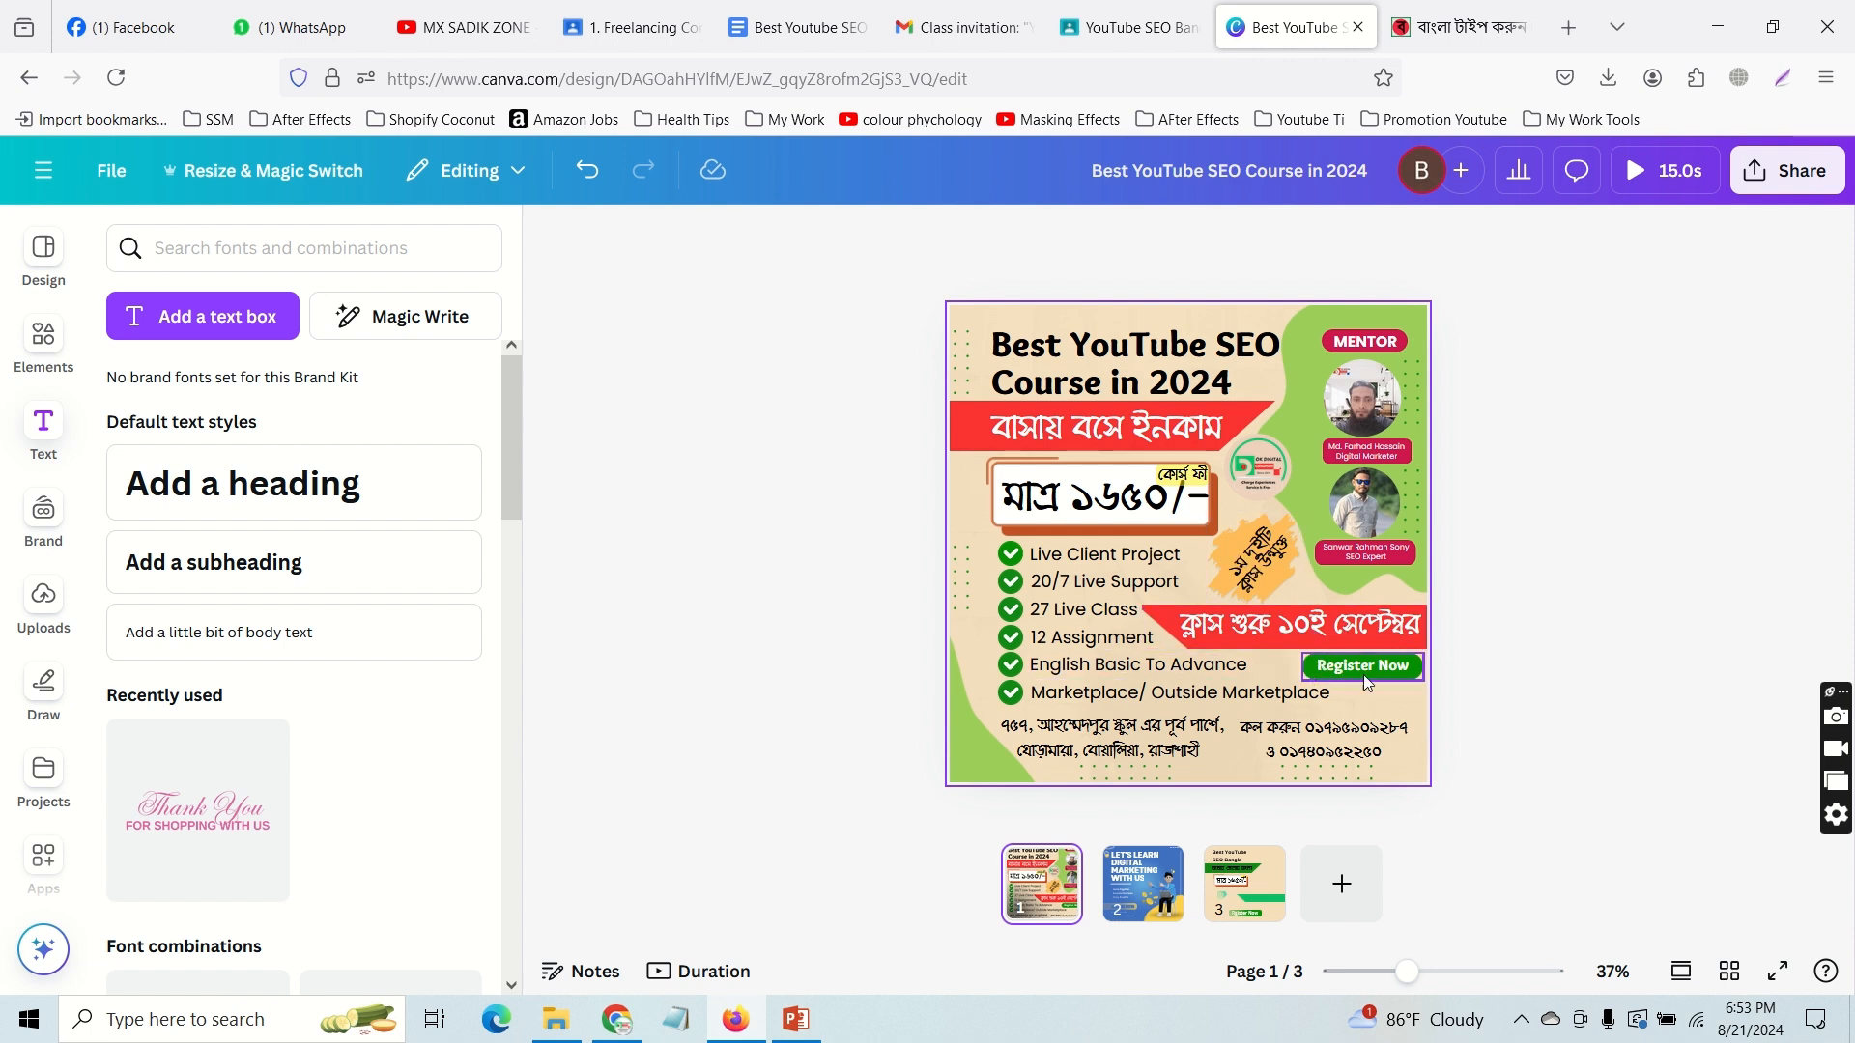
{"action": "left_click", "coordinate": [1257, 881]}
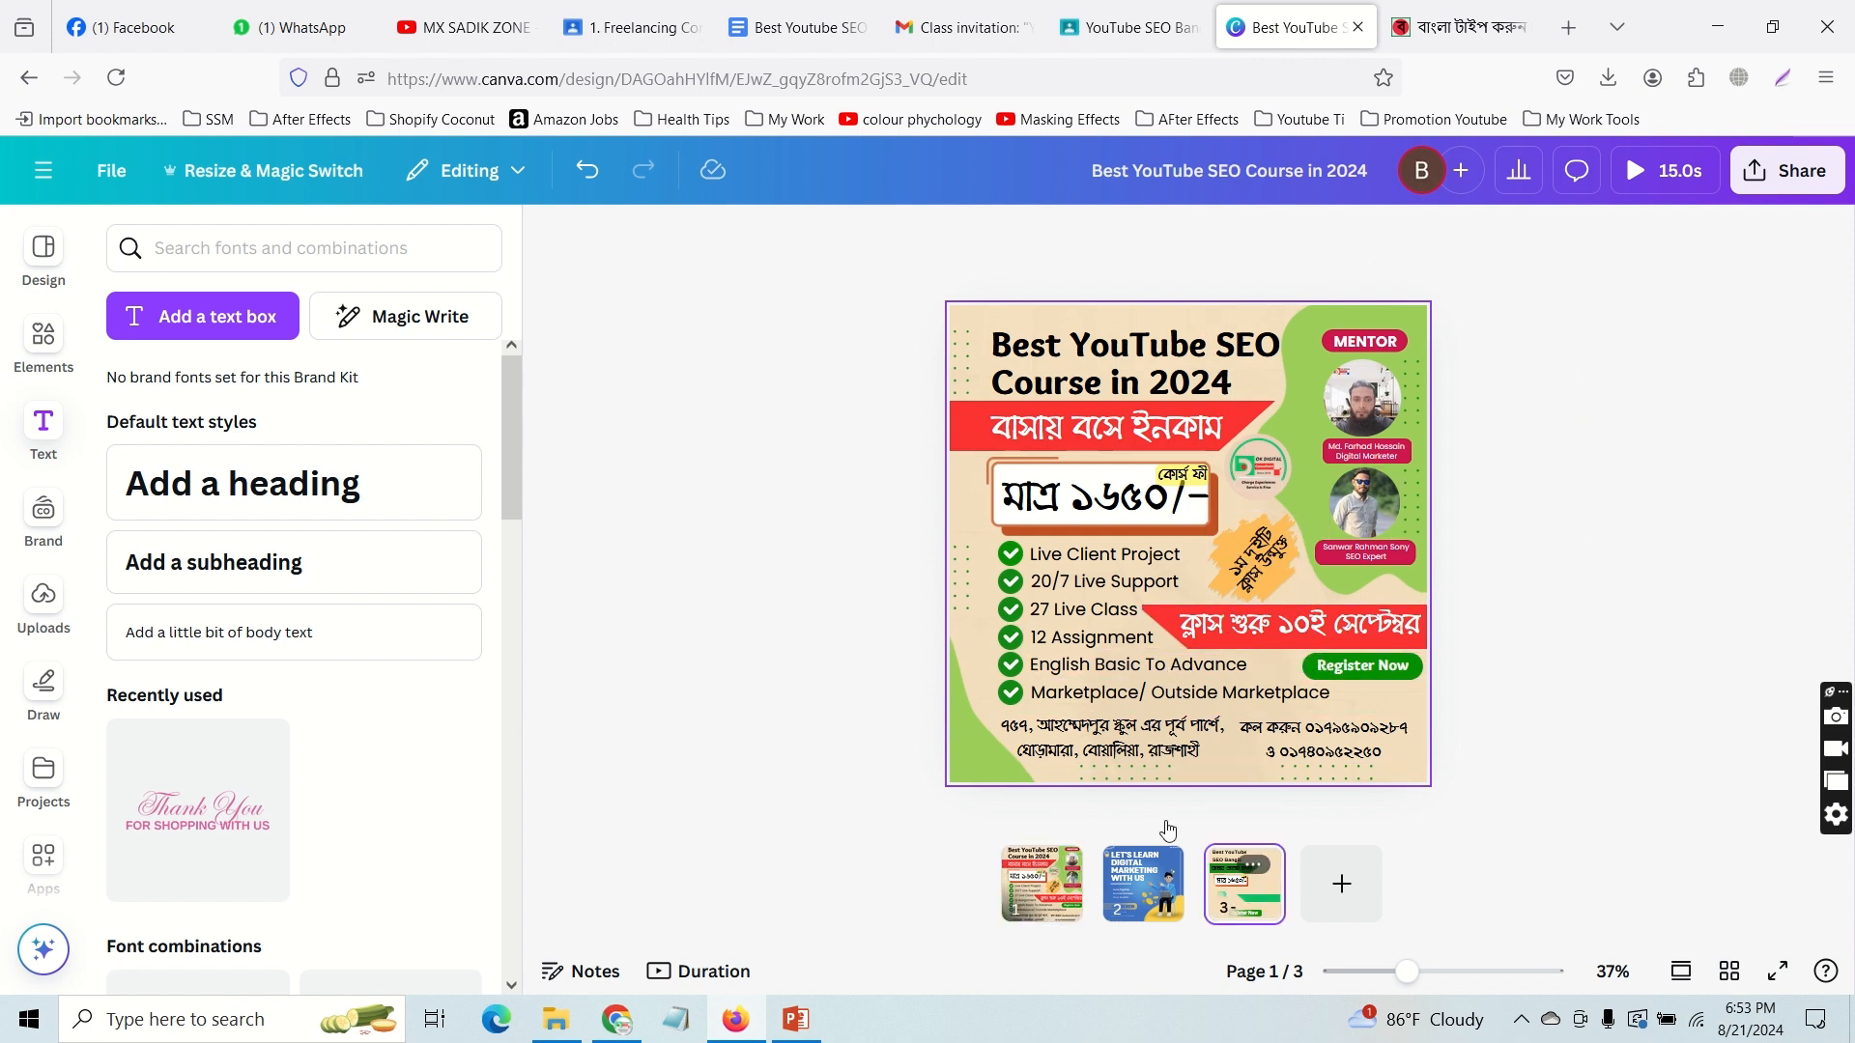
{"action": "left_click", "coordinate": [69, 344]}
{"action": "left_click", "coordinate": [211, 246]}
{"action": "left_click_drag", "start_coordinate": [205, 249], "coordinate": [159, 264]}
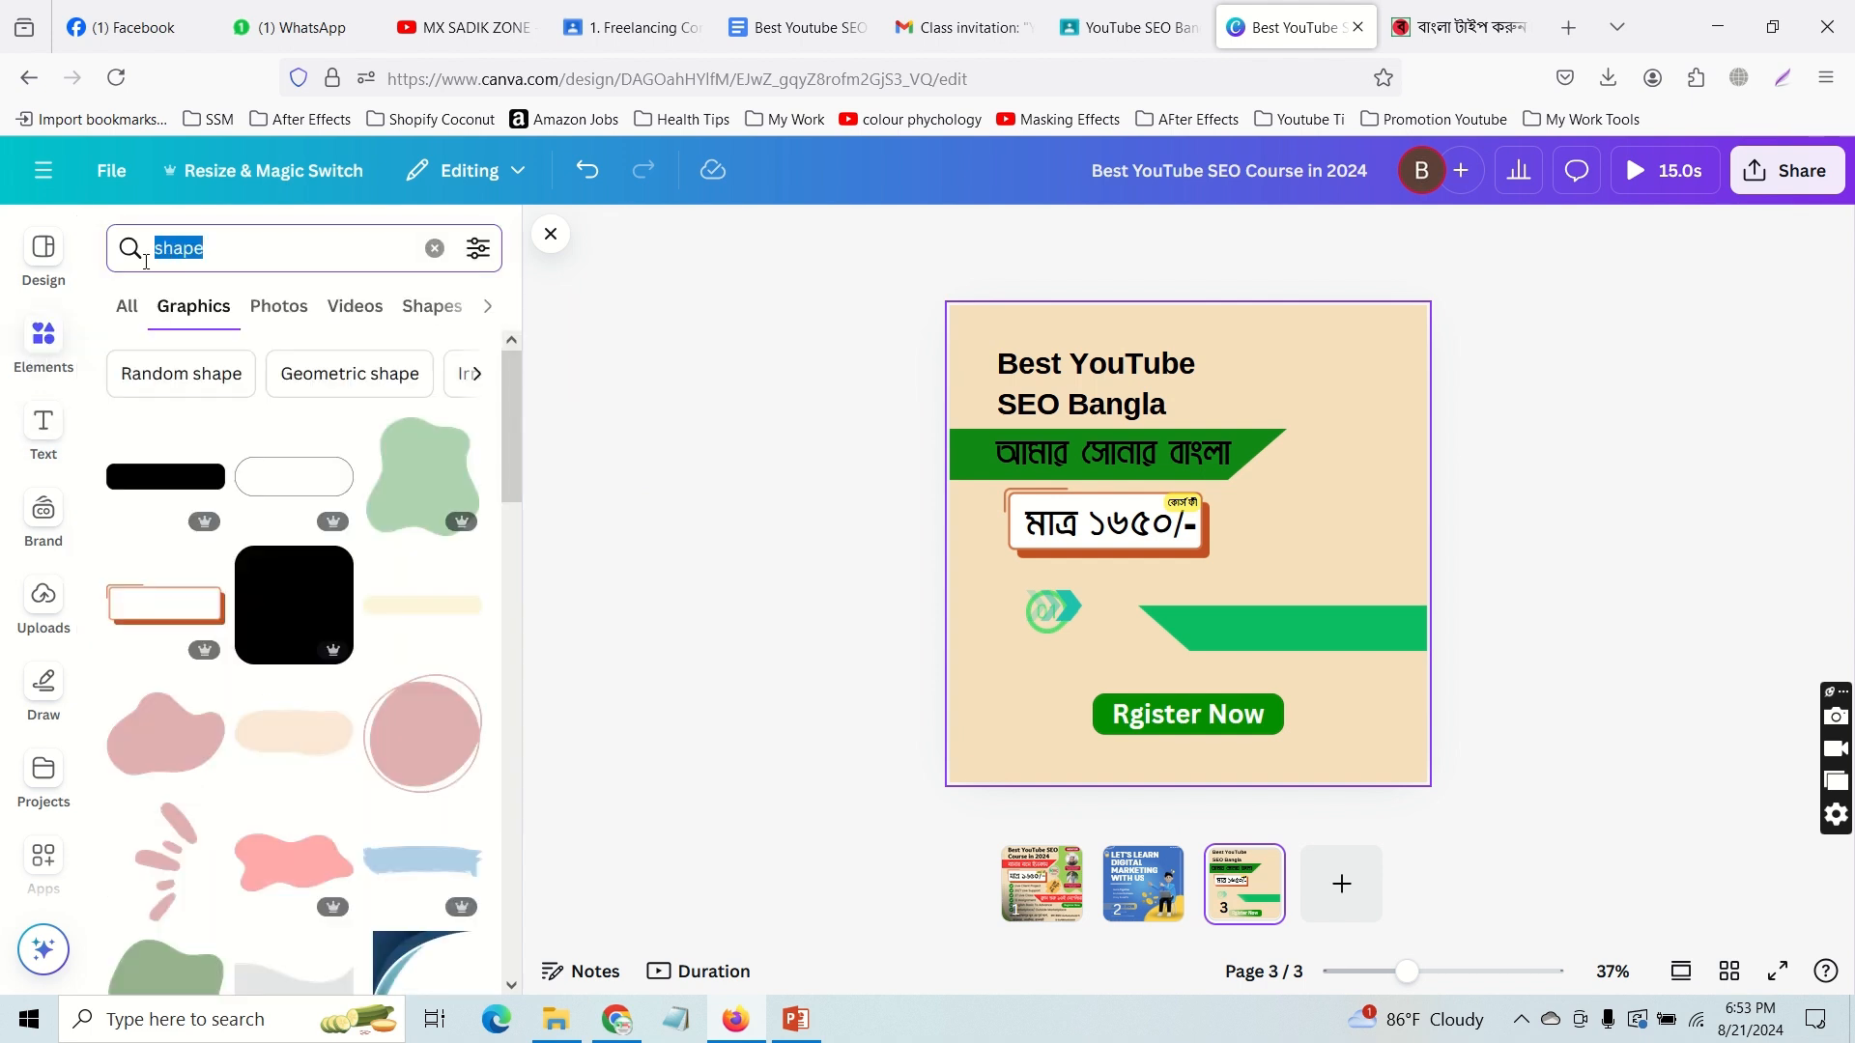
{"action": "type", "text": "registe"}
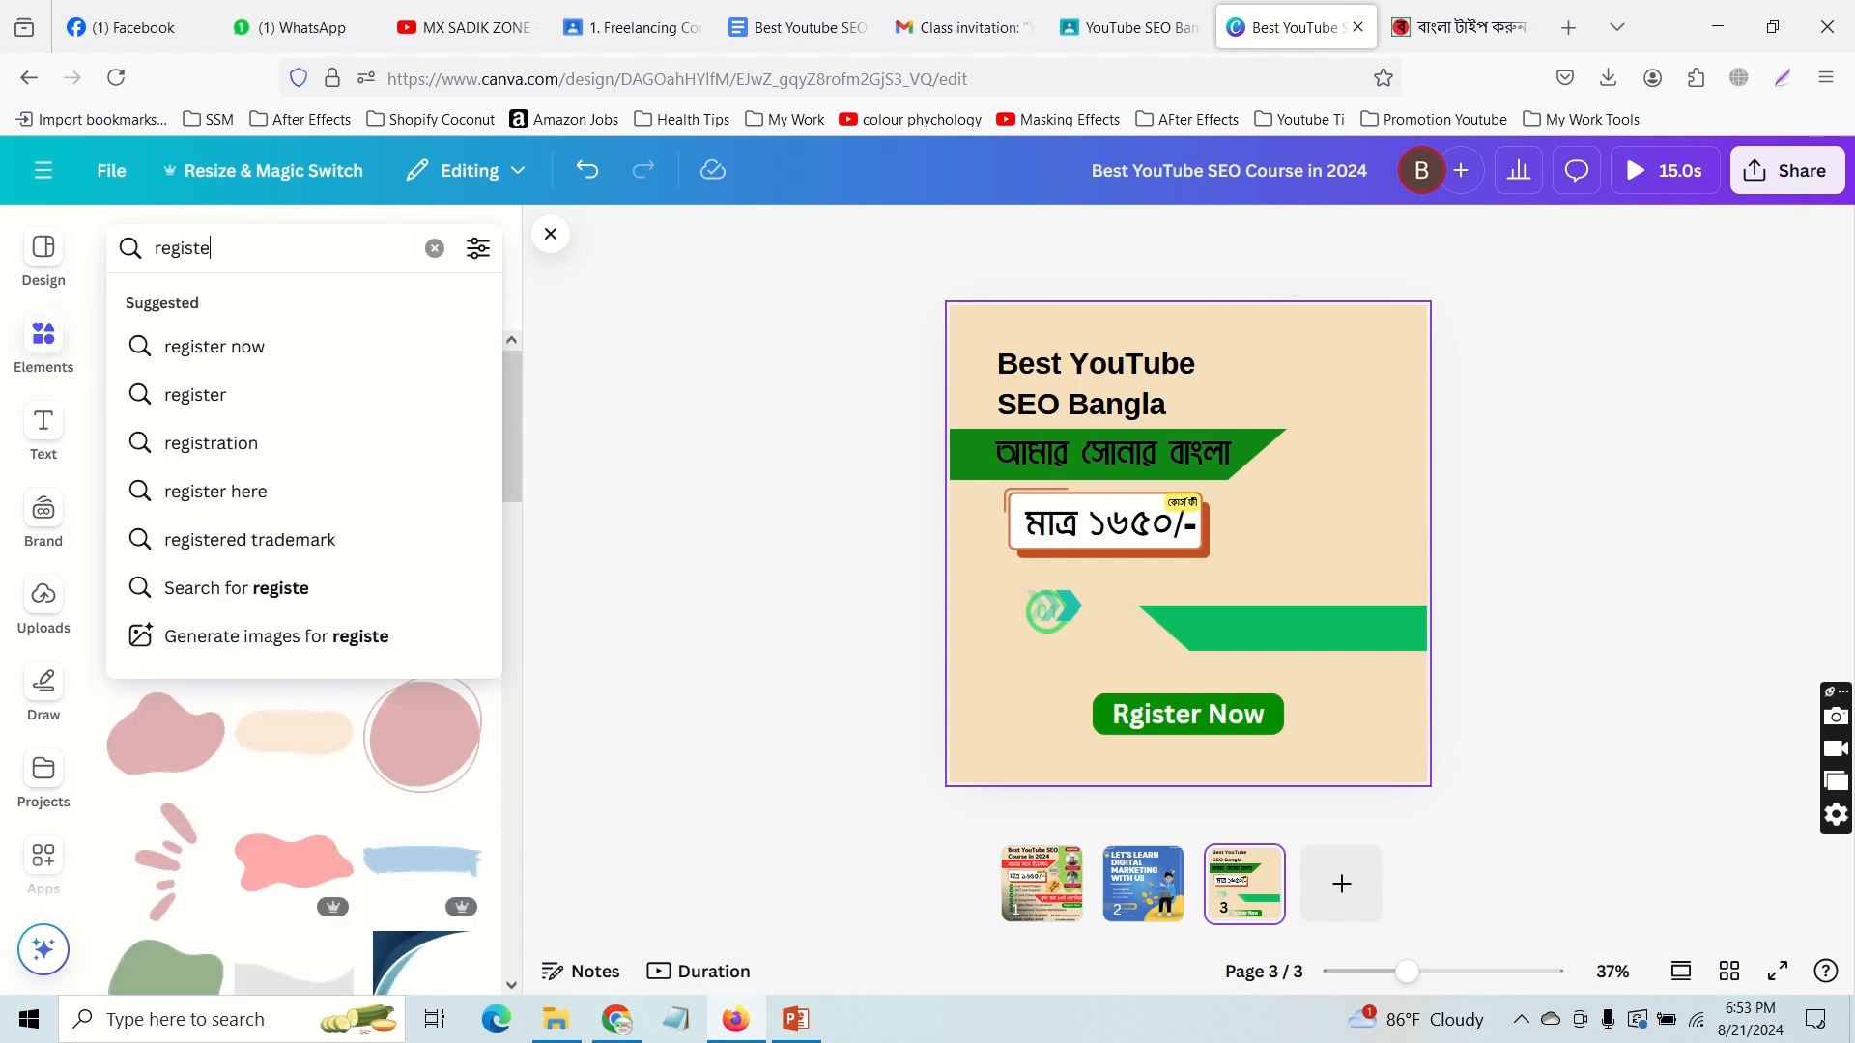
{"action": "type", "text": "r"}
{"action": "key", "text": "Return"}
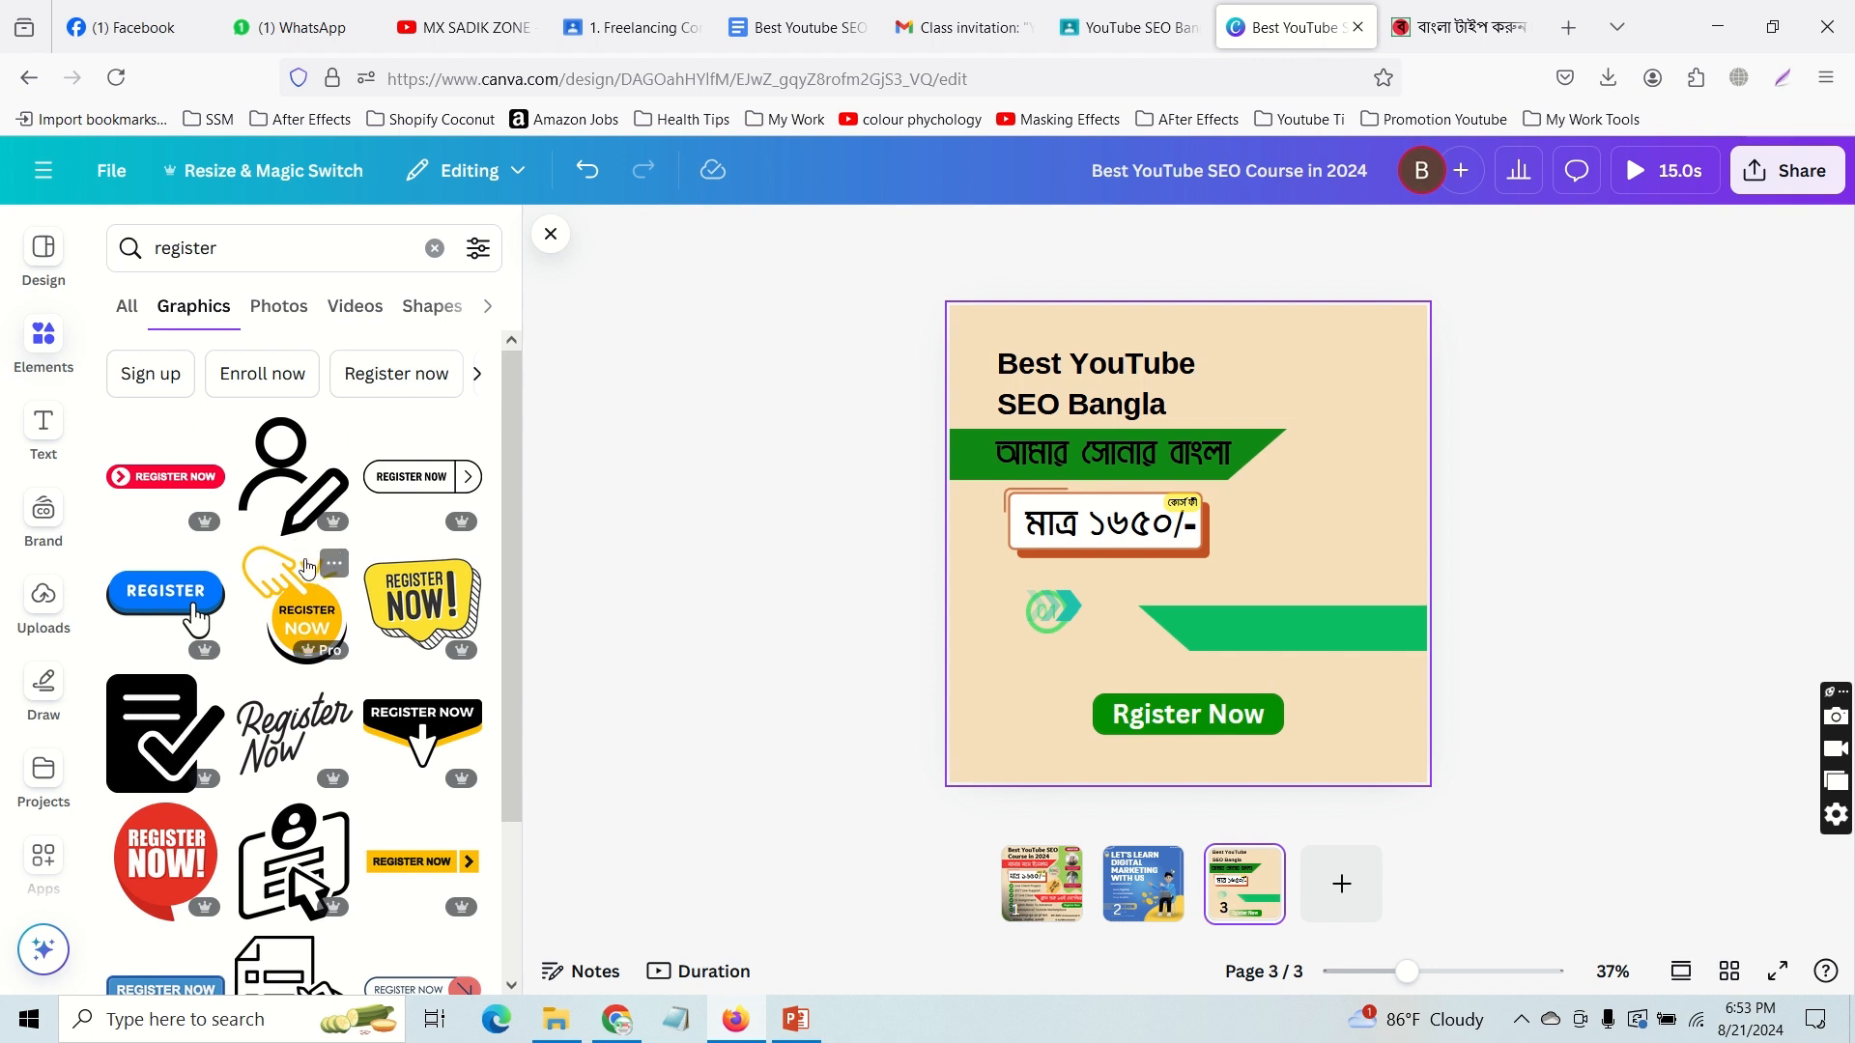
{"action": "left_click", "coordinate": [160, 488]}
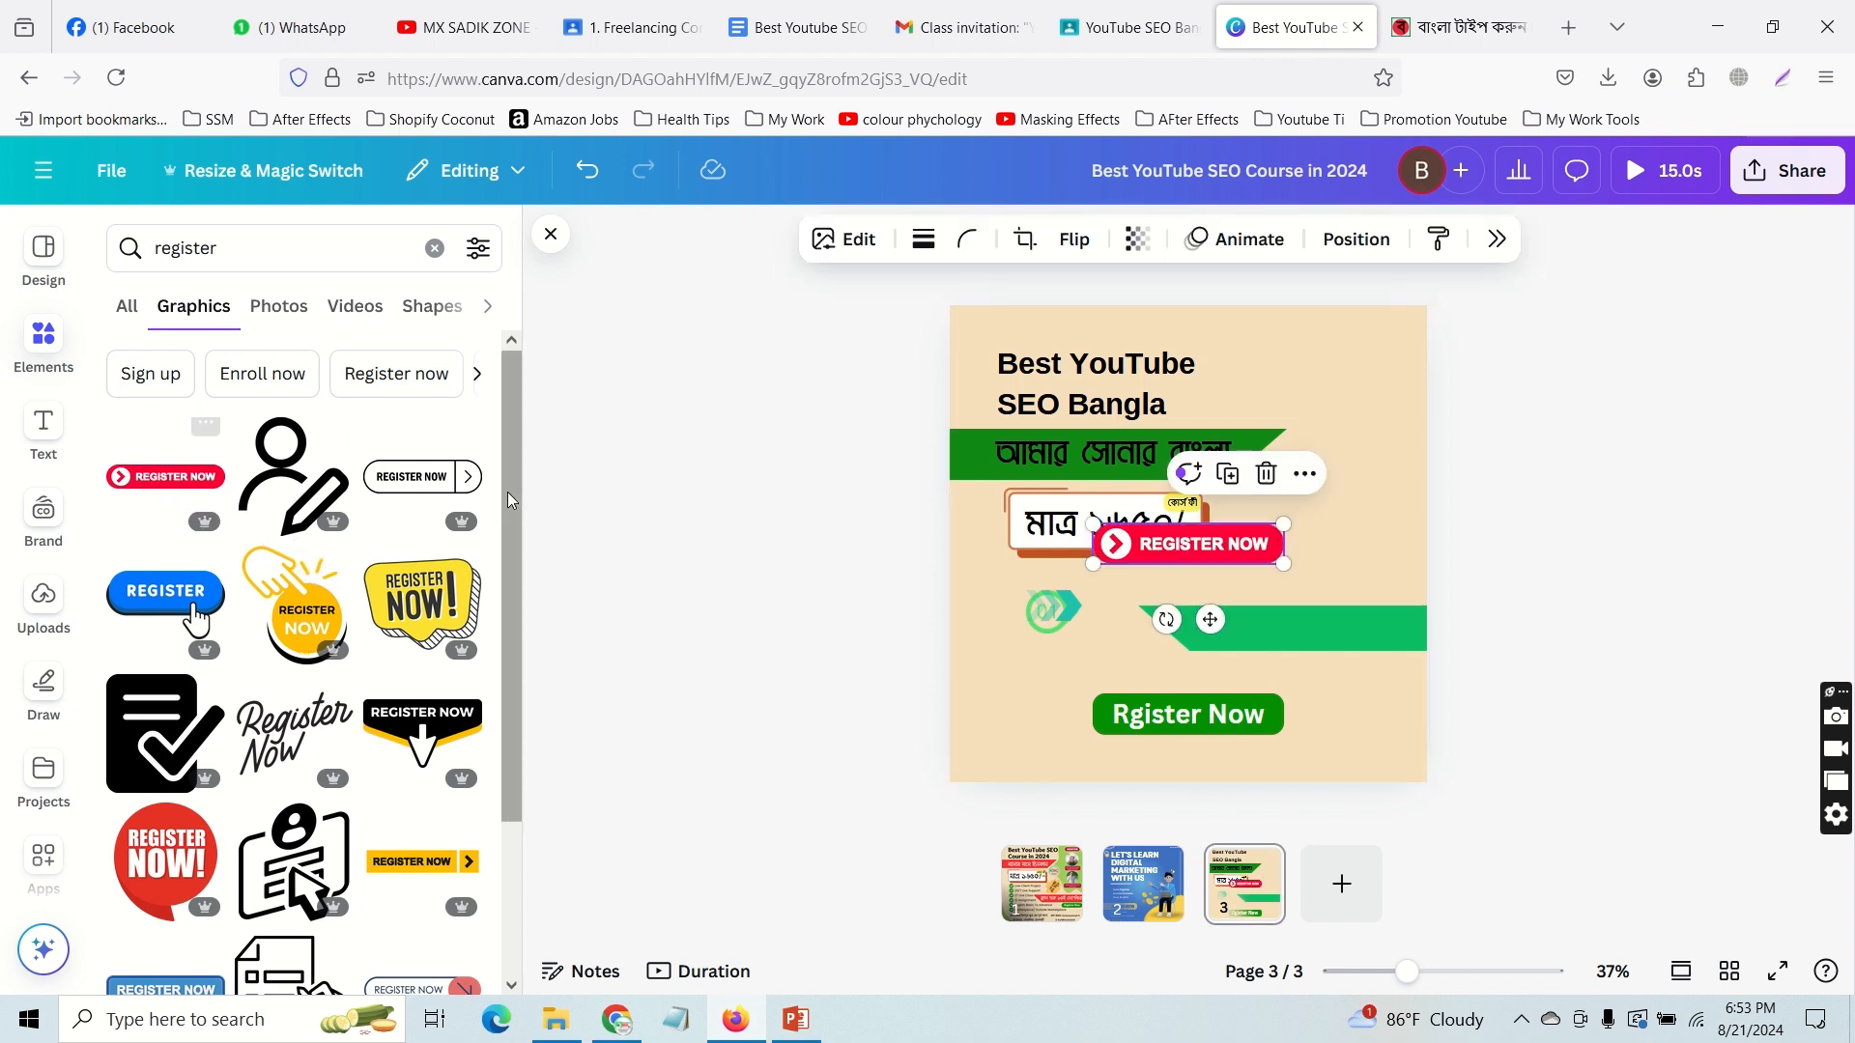
{"action": "left_click_drag", "start_coordinate": [1170, 571], "coordinate": [1098, 667]}
Step: Following page 1's mentor photos, try the uploaded portrait photo on the right side of page 3, and delete it
{"action": "left_click", "coordinate": [1040, 880]}
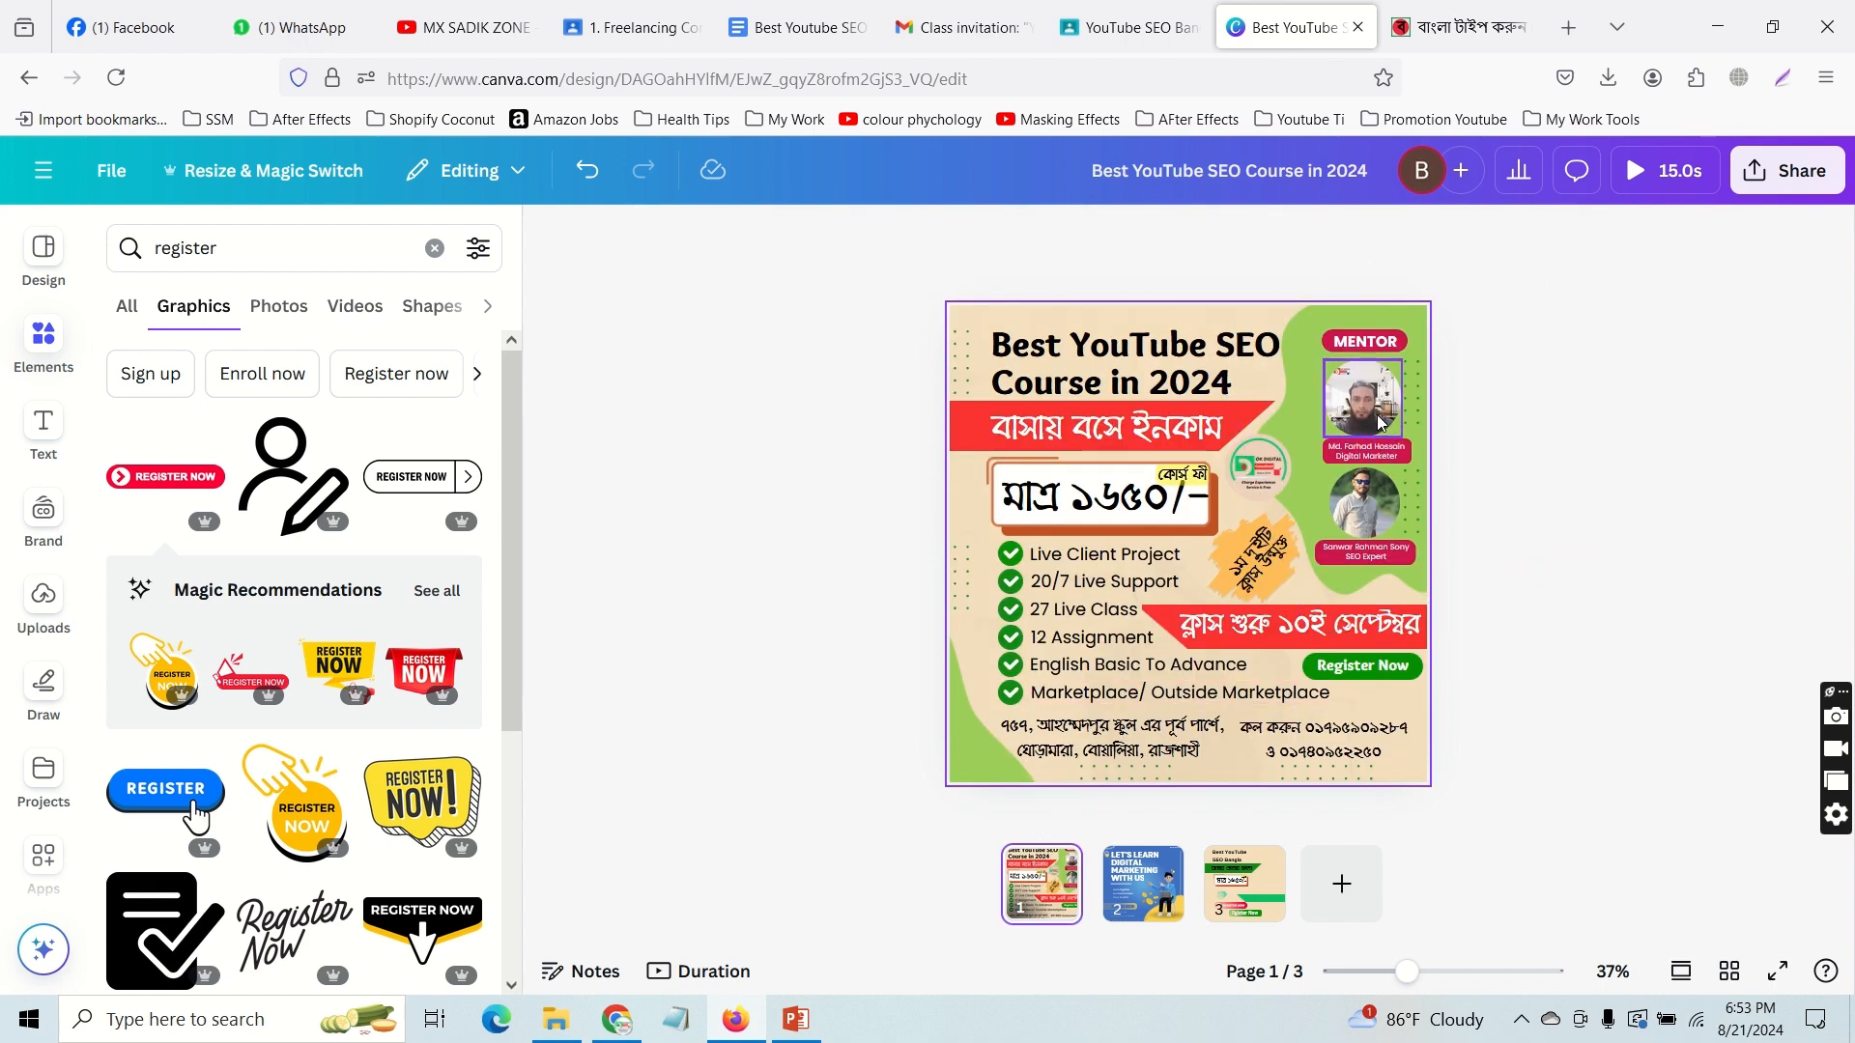
{"action": "left_click", "coordinate": [1244, 875]}
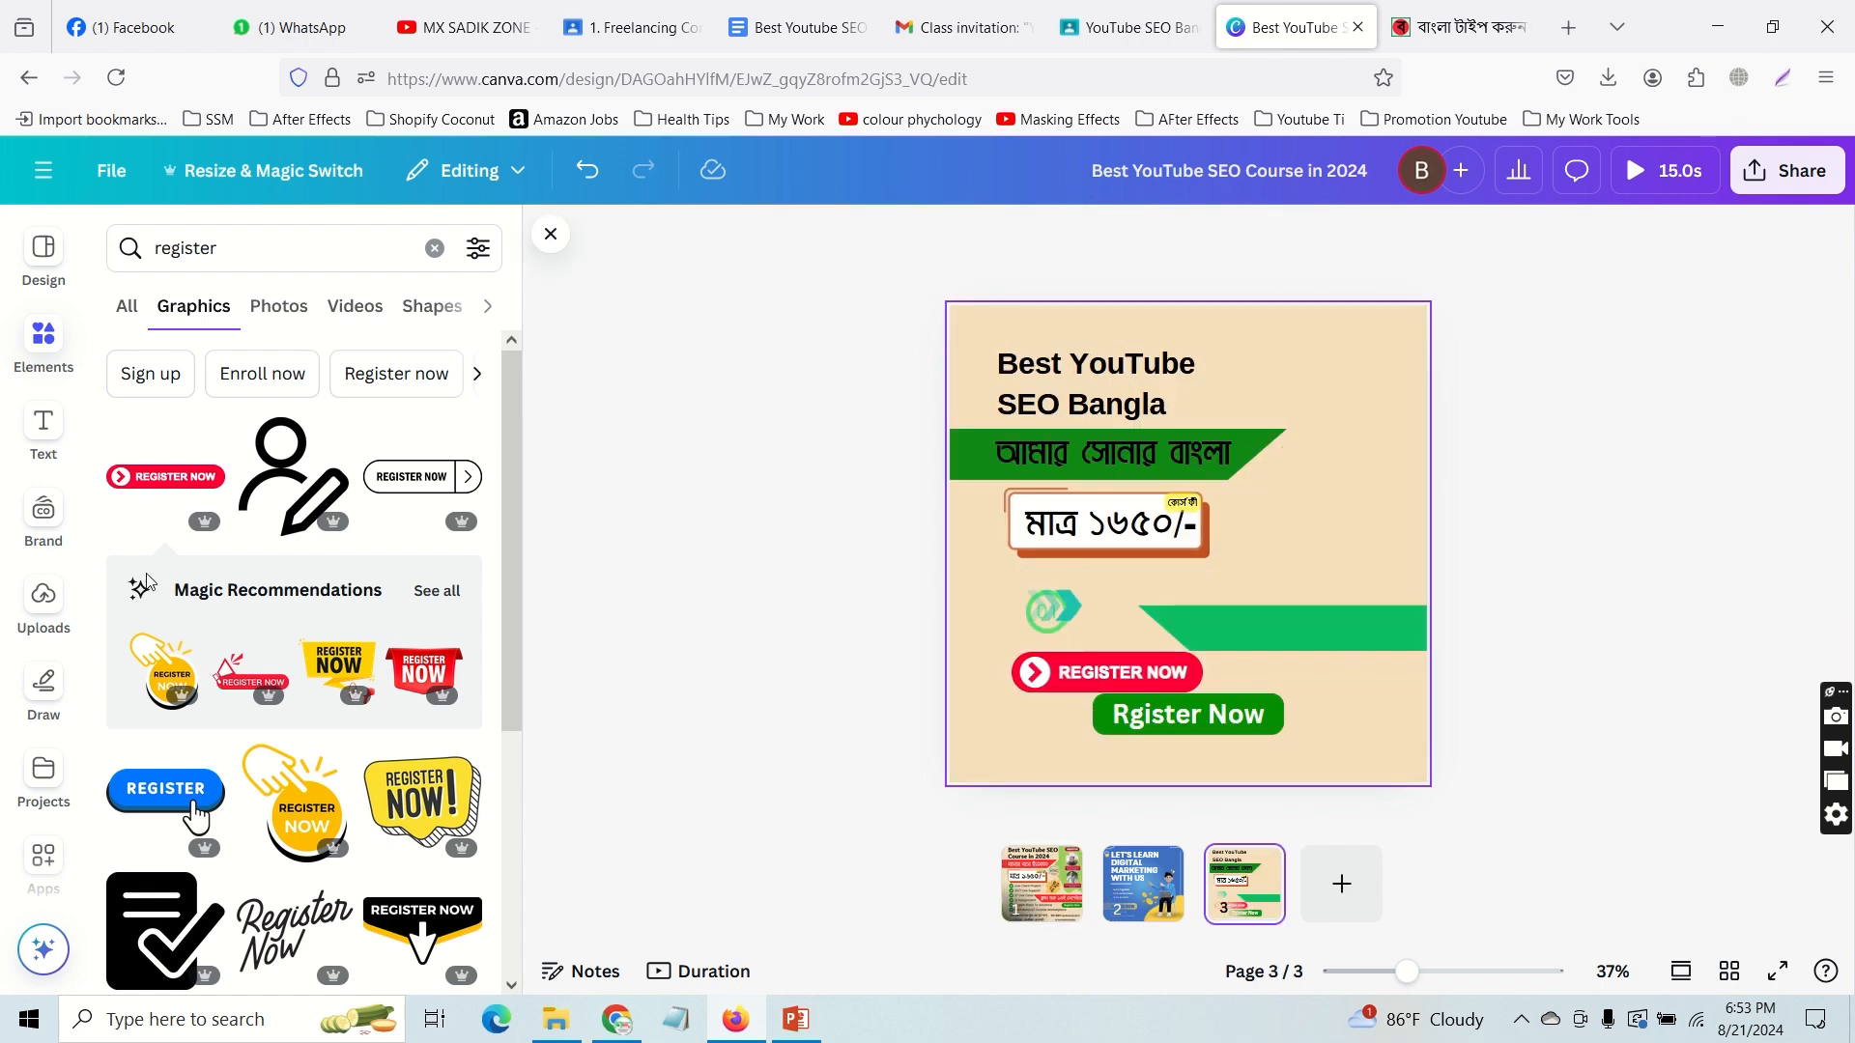
{"action": "left_click", "coordinate": [39, 624]}
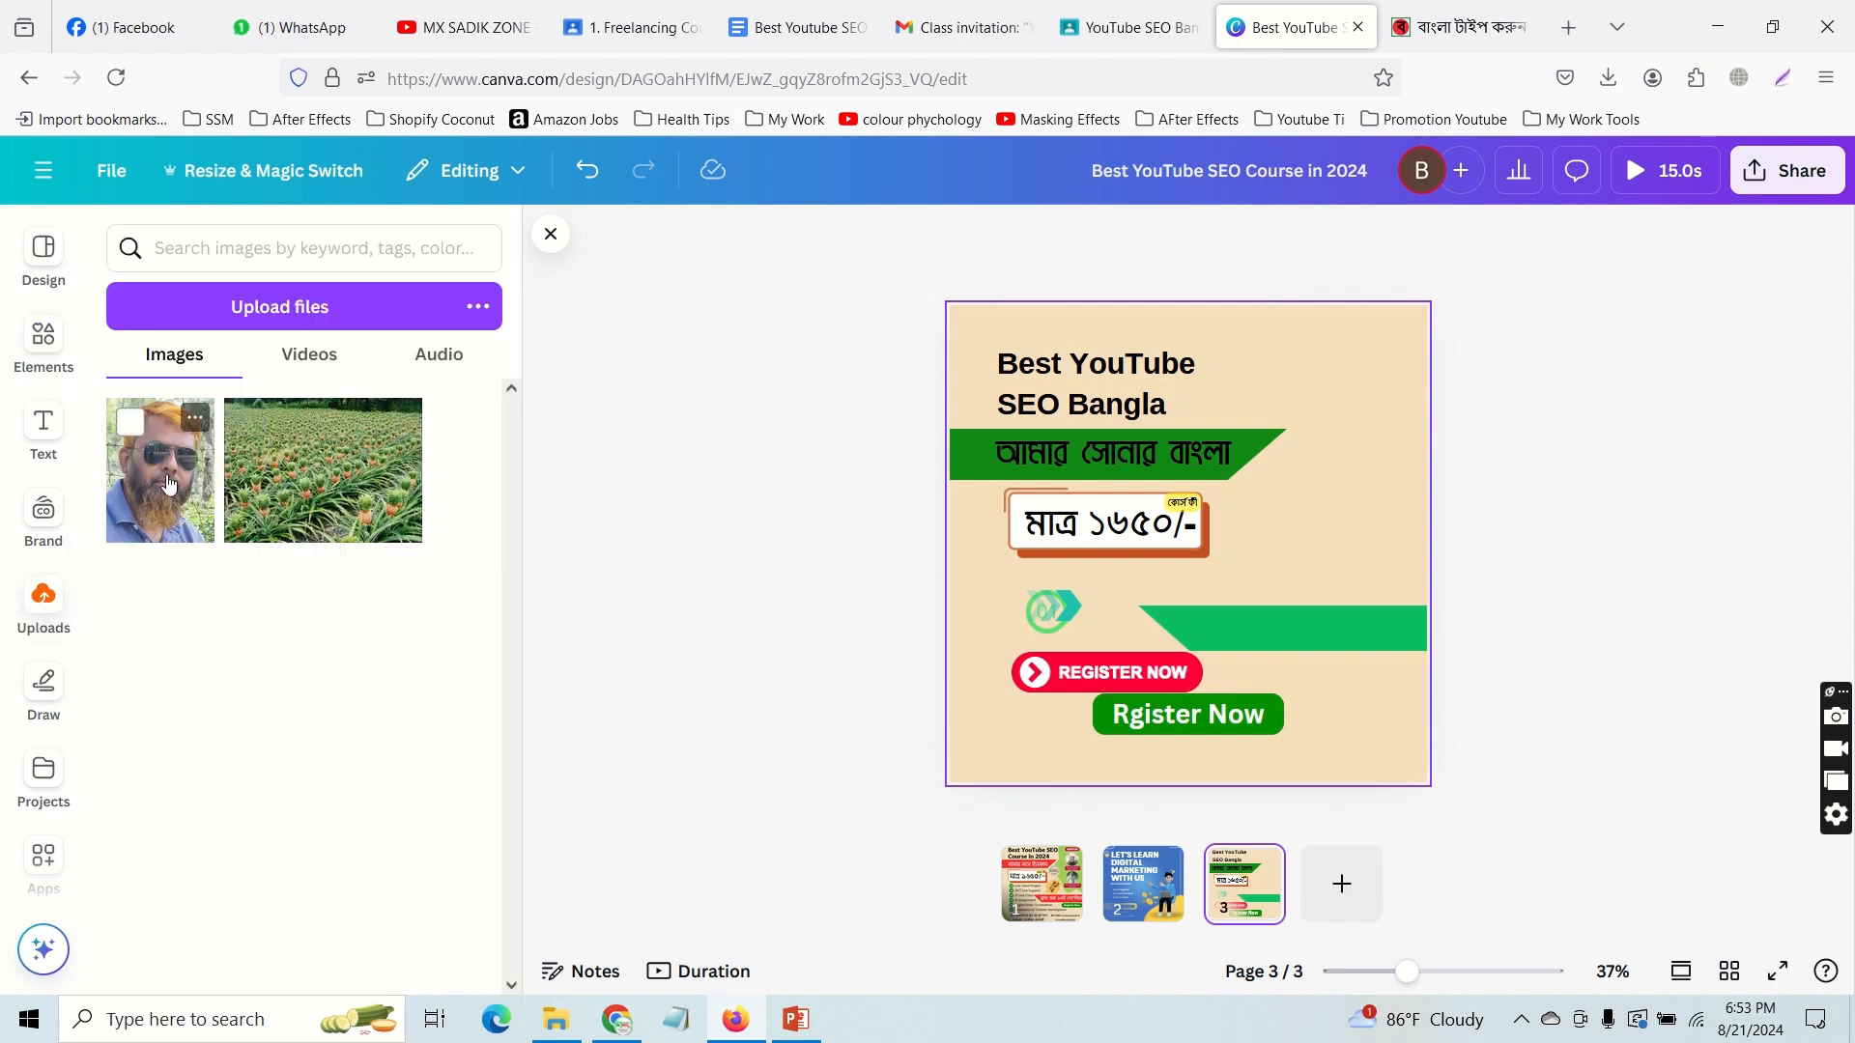
{"action": "left_click_drag", "start_coordinate": [168, 483], "coordinate": [1312, 539]}
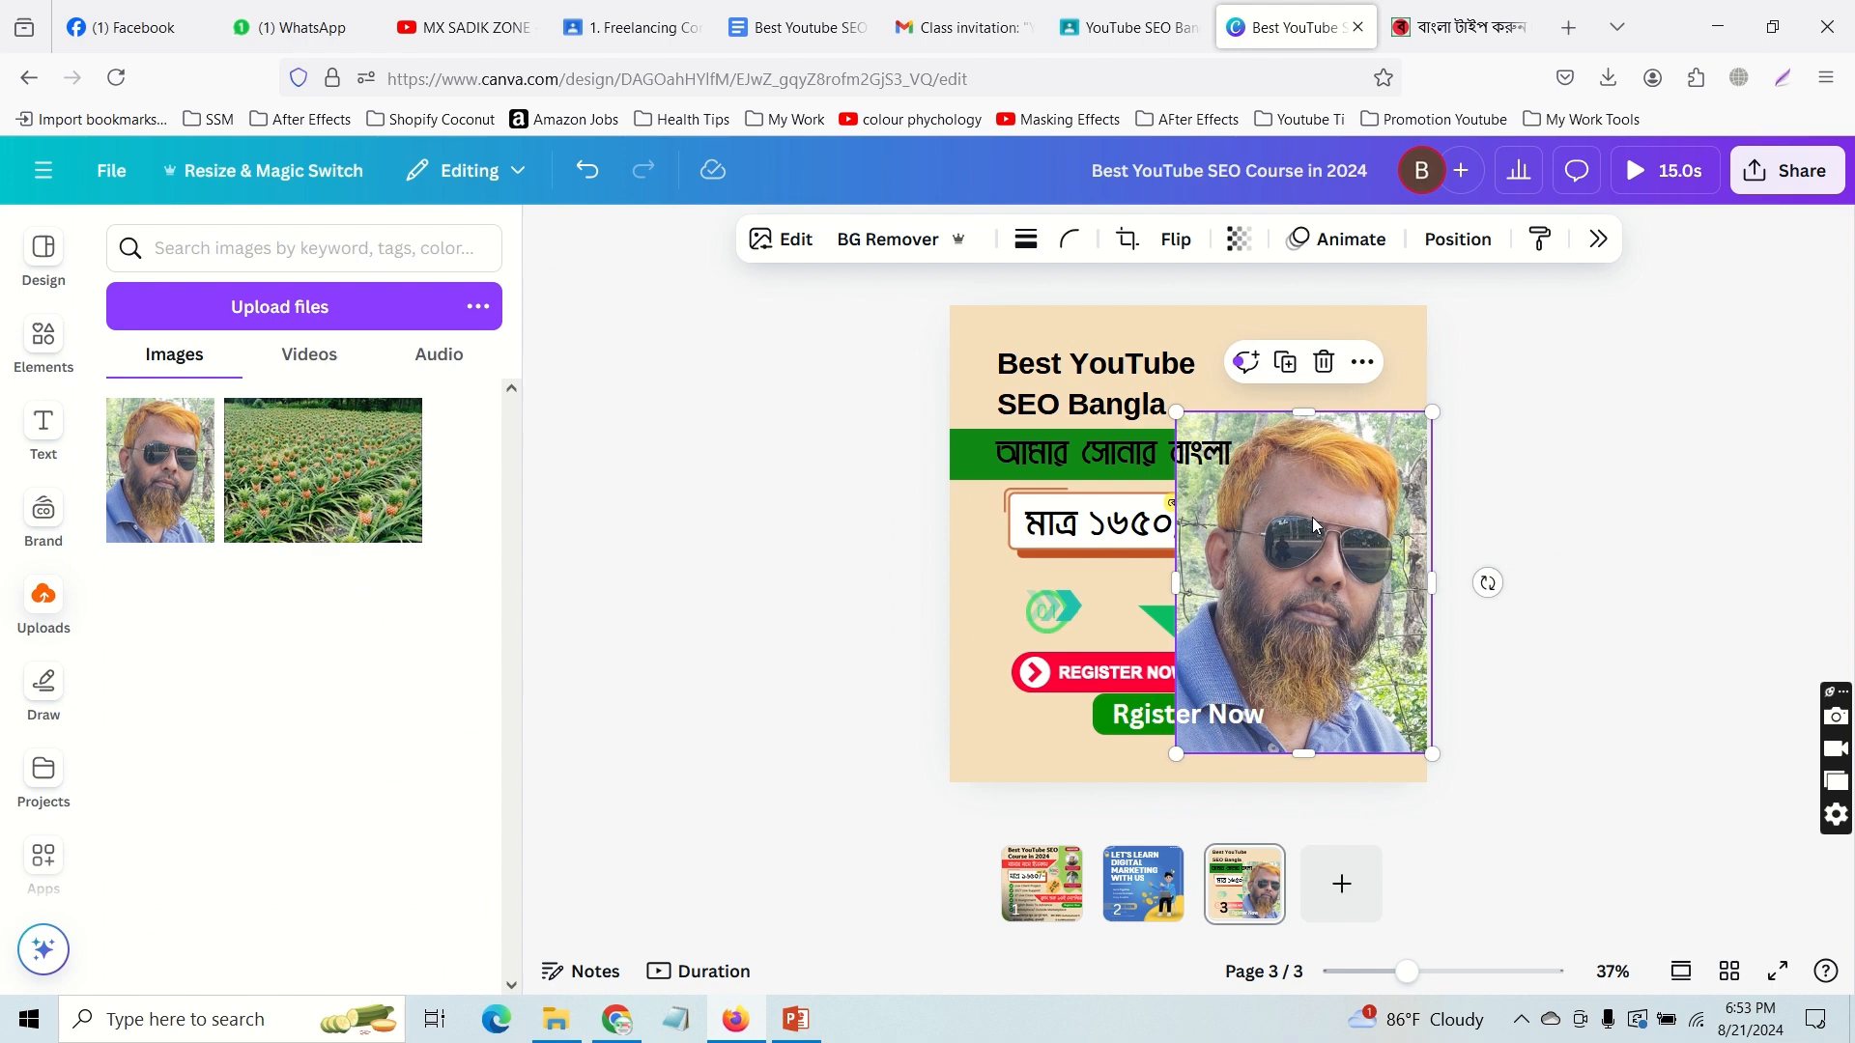
{"action": "key", "text": "Delete"}
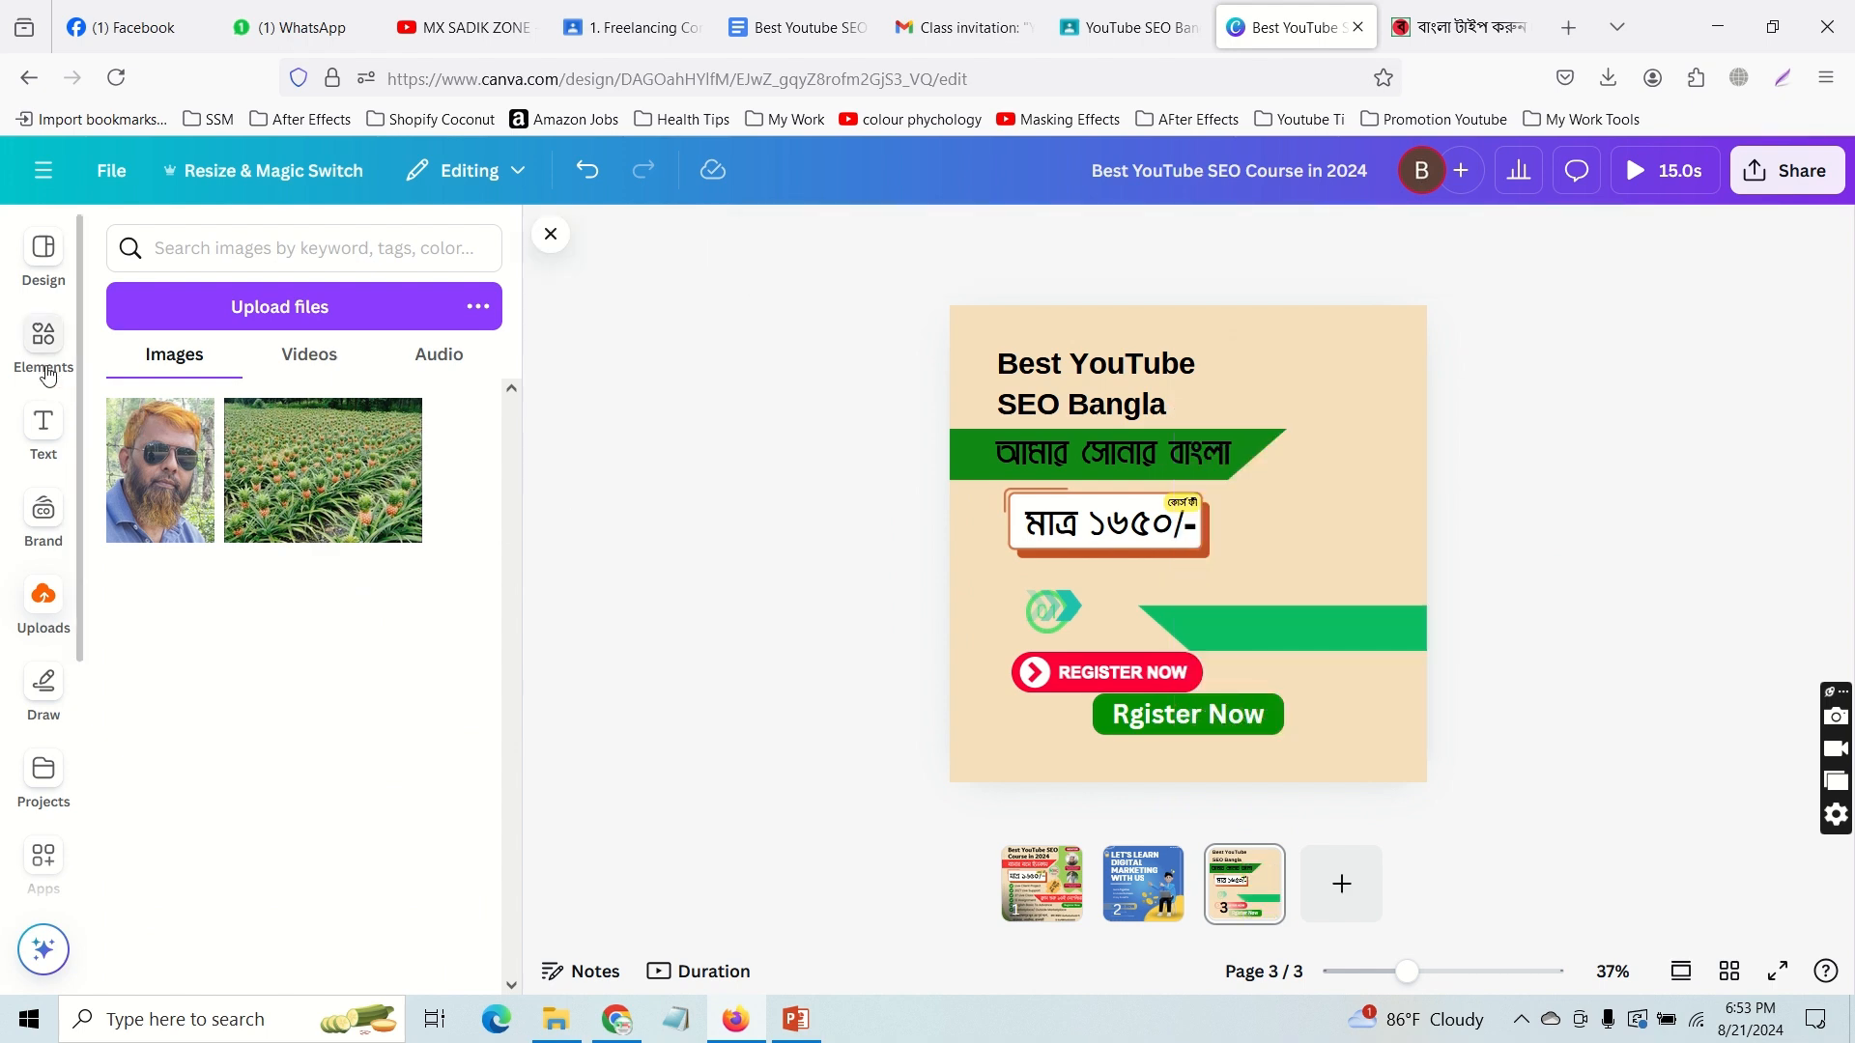
Step: Search the elements for "shaper" and show the frame results
{"action": "left_click", "coordinate": [43, 338]}
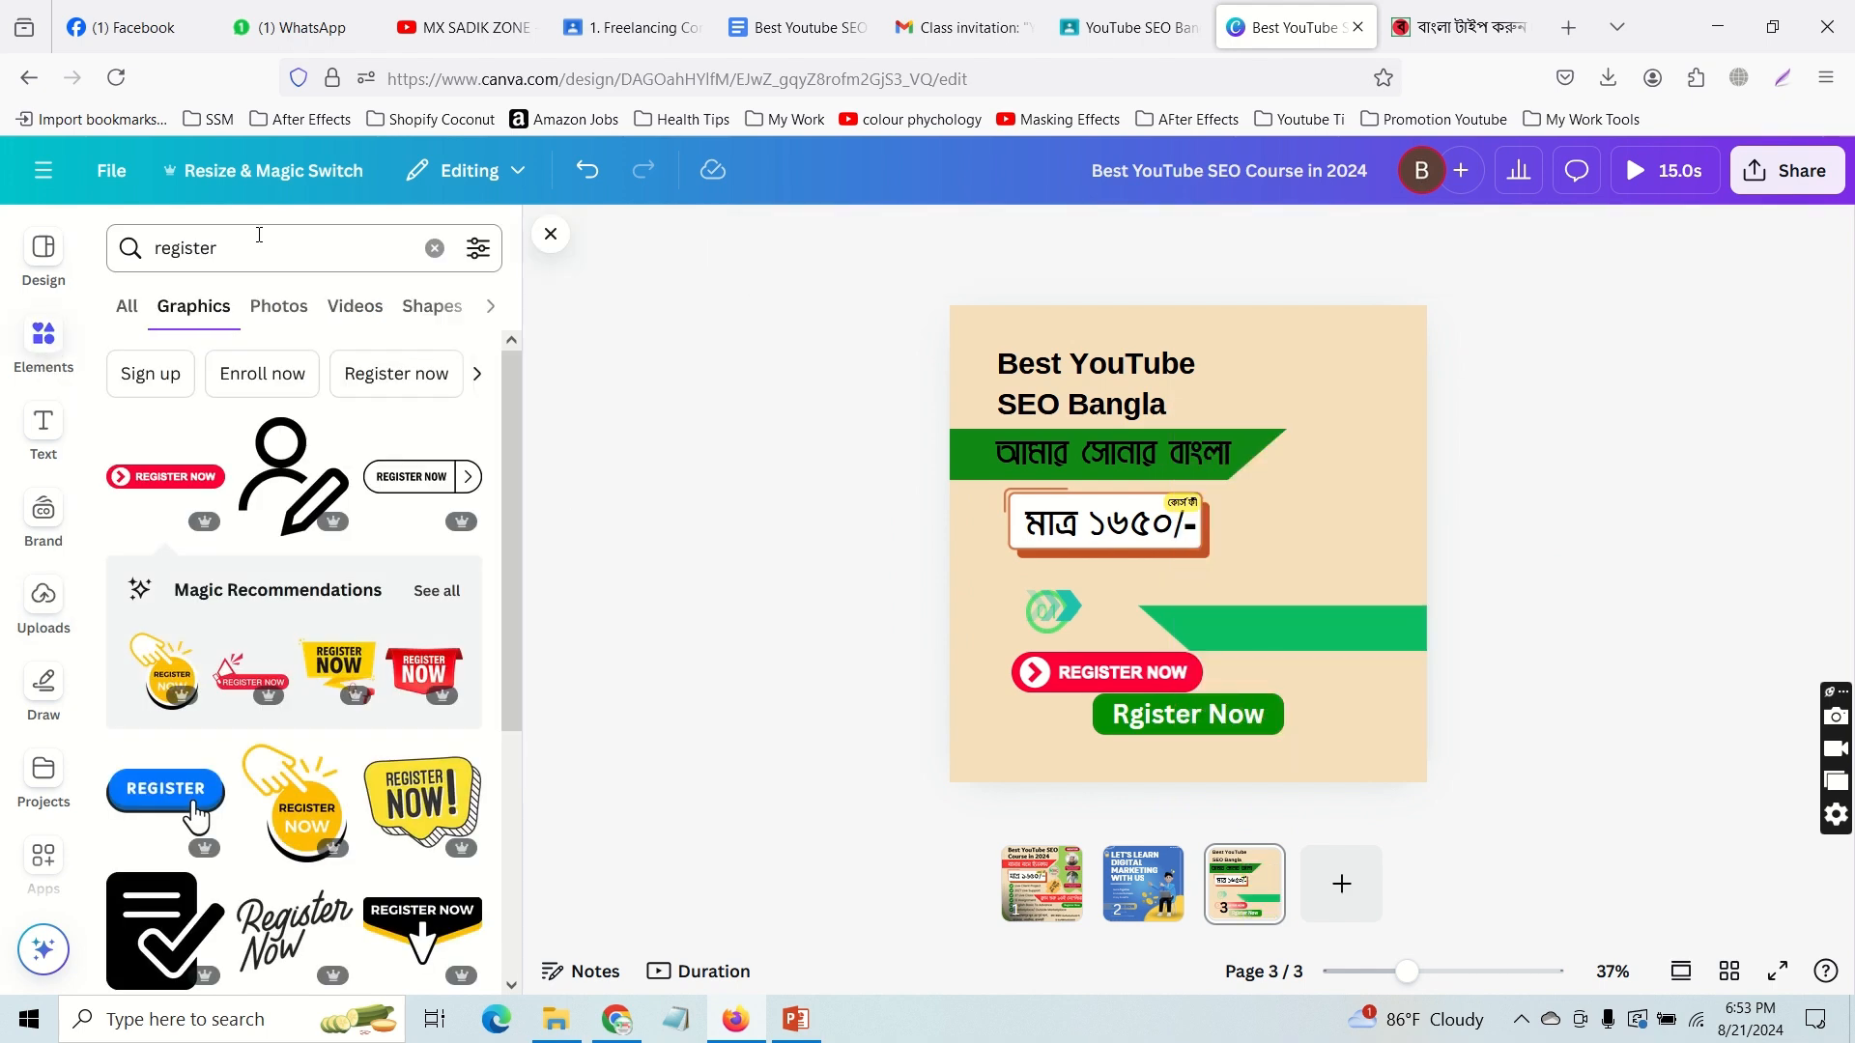
{"action": "left_click_drag", "start_coordinate": [252, 248], "coordinate": [155, 248]}
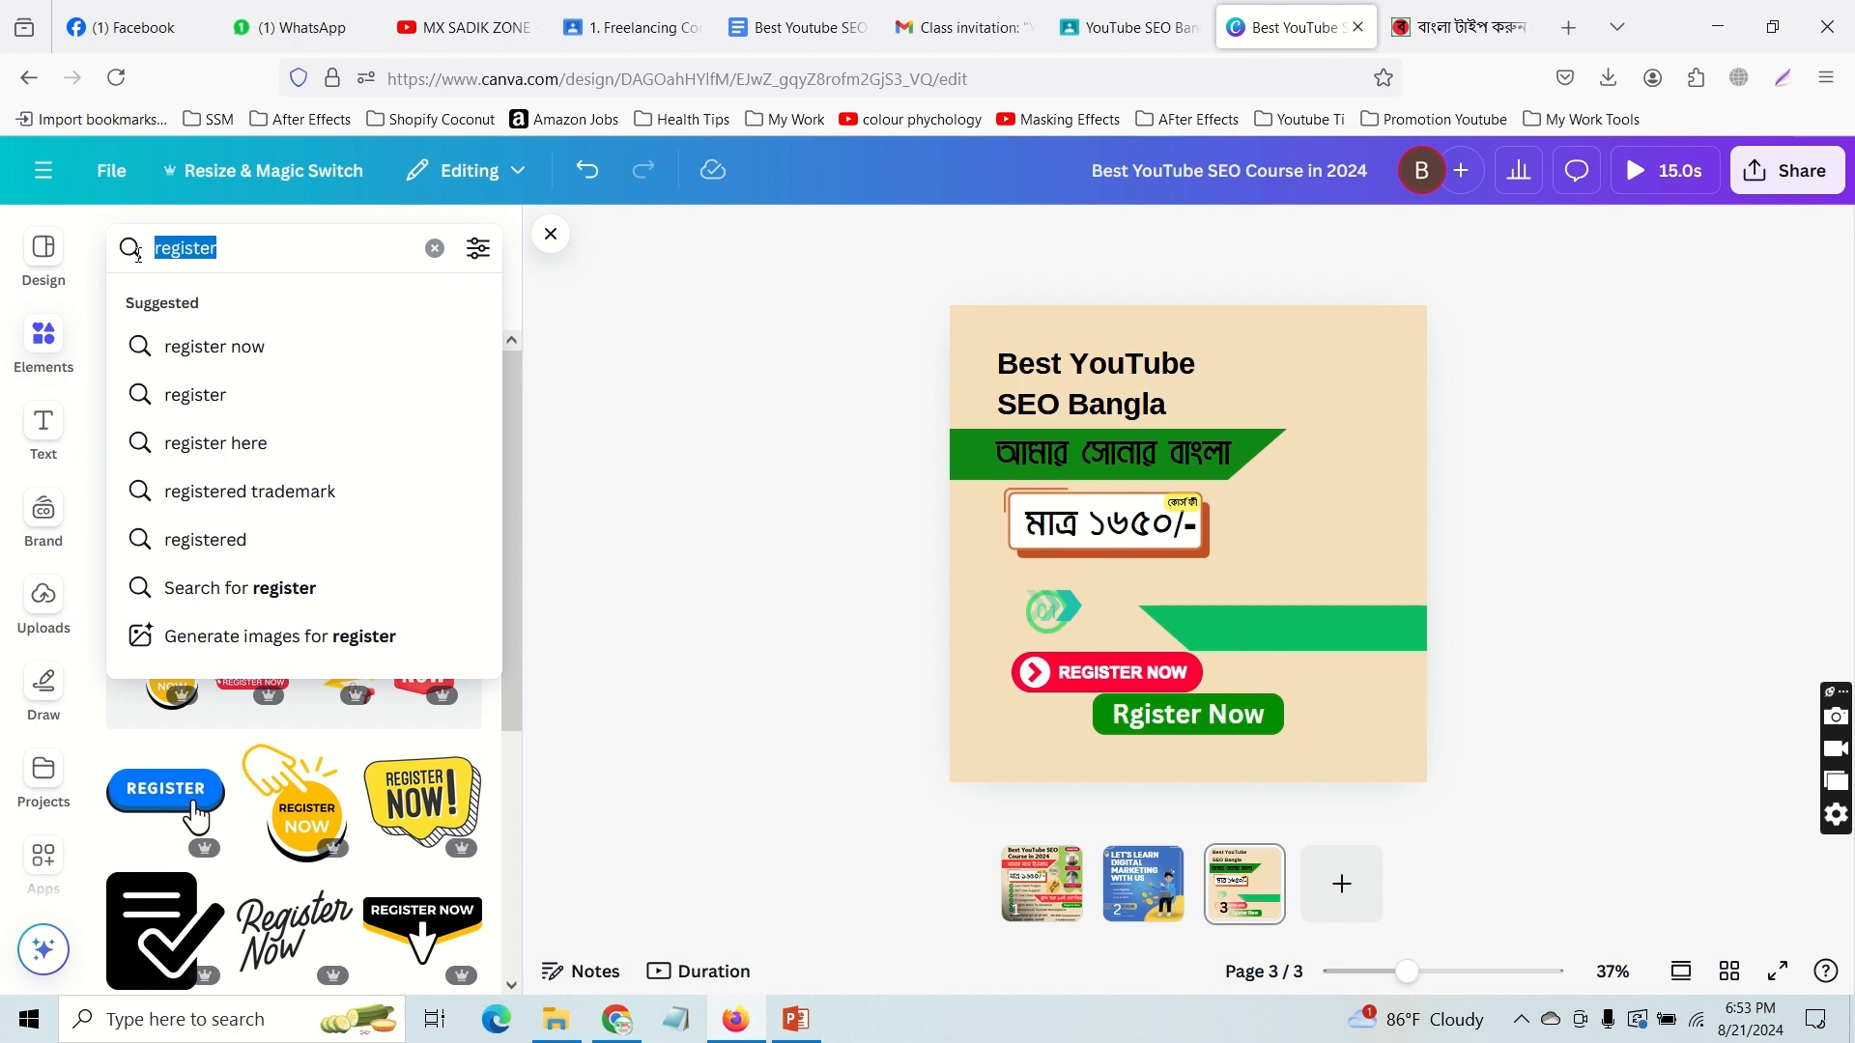
{"action": "type", "text": "shaper"}
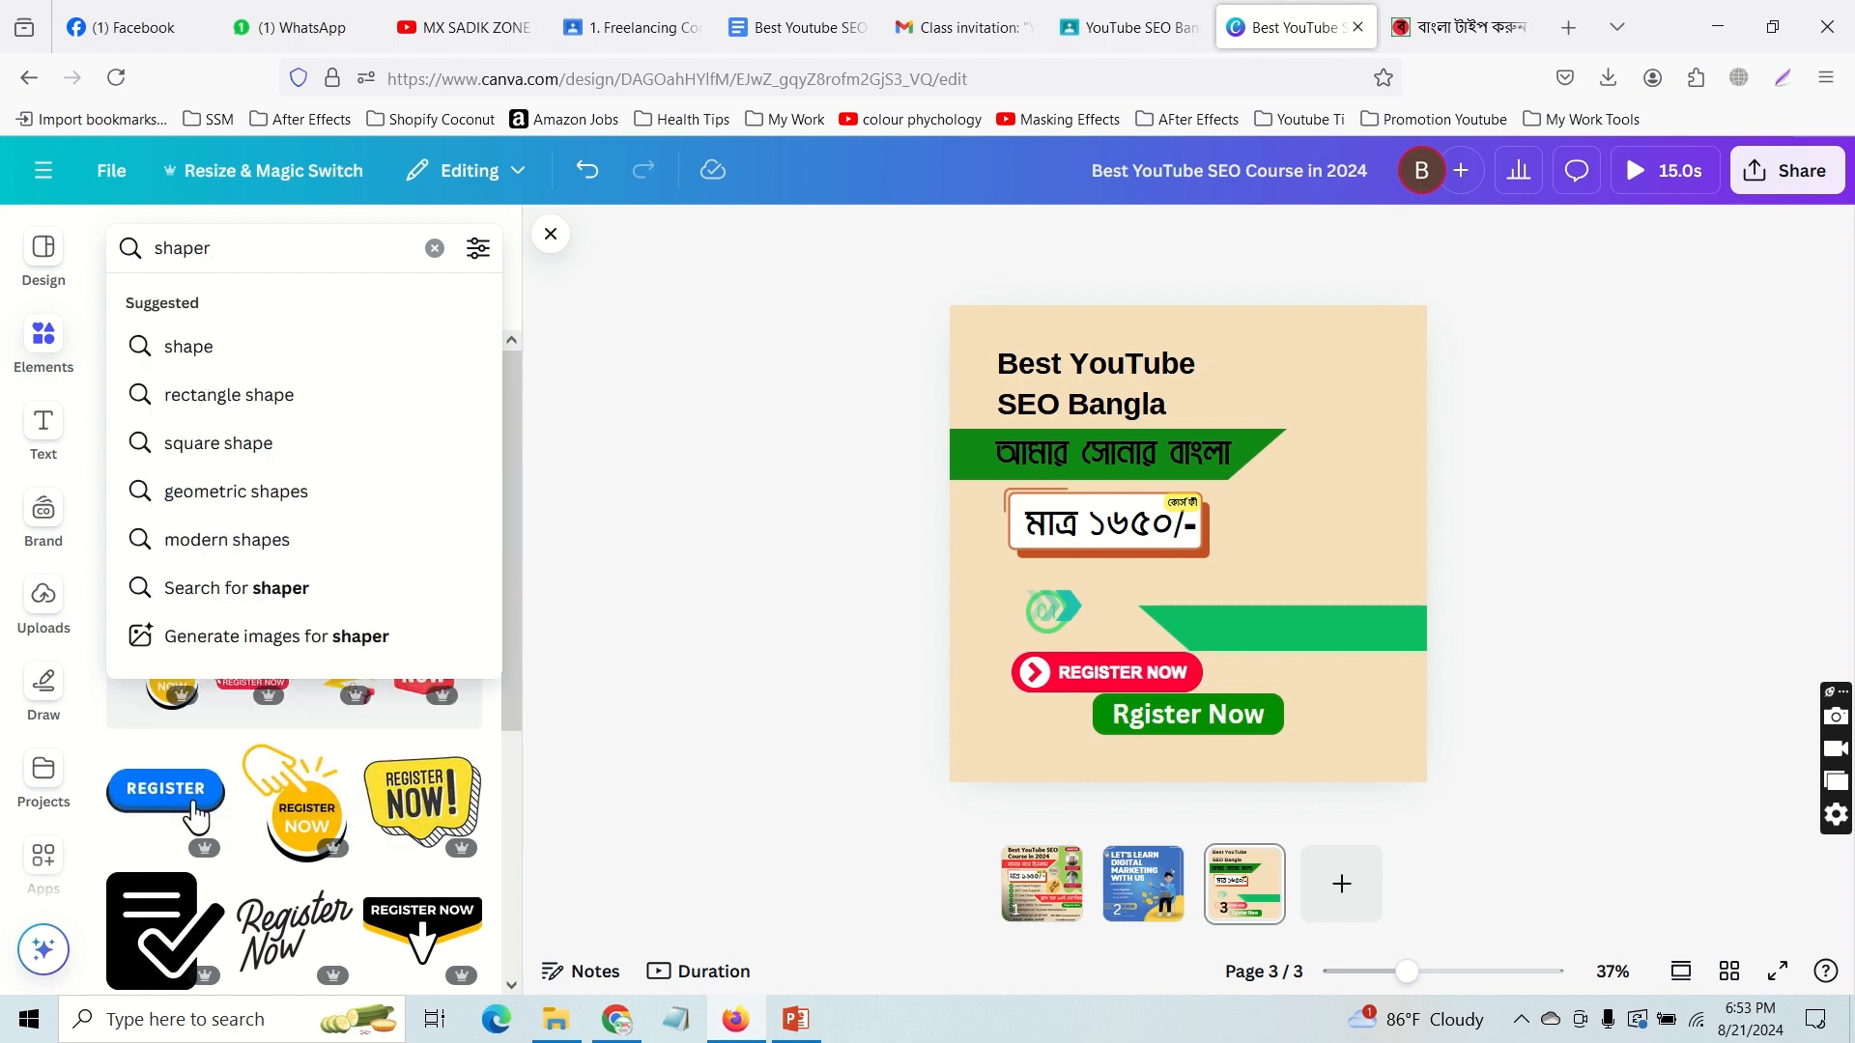
{"action": "key", "text": "Return"}
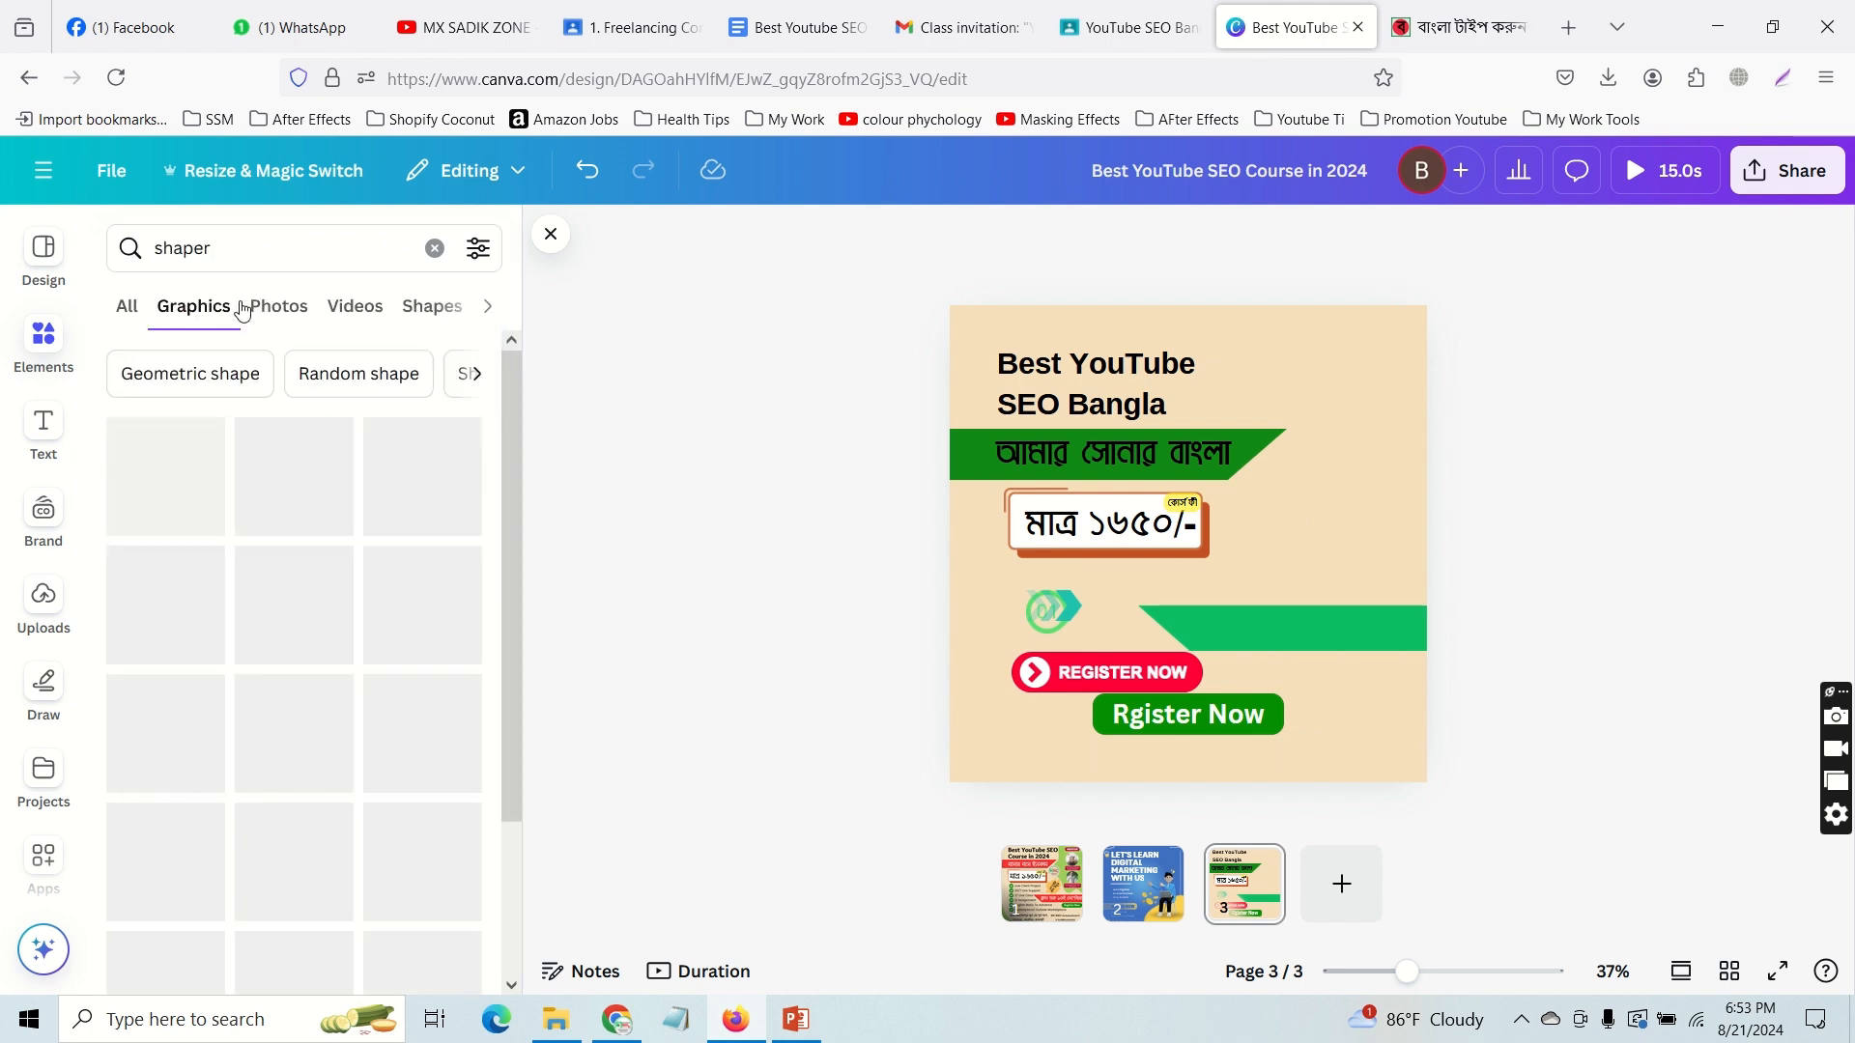
{"action": "left_click", "coordinate": [491, 307]}
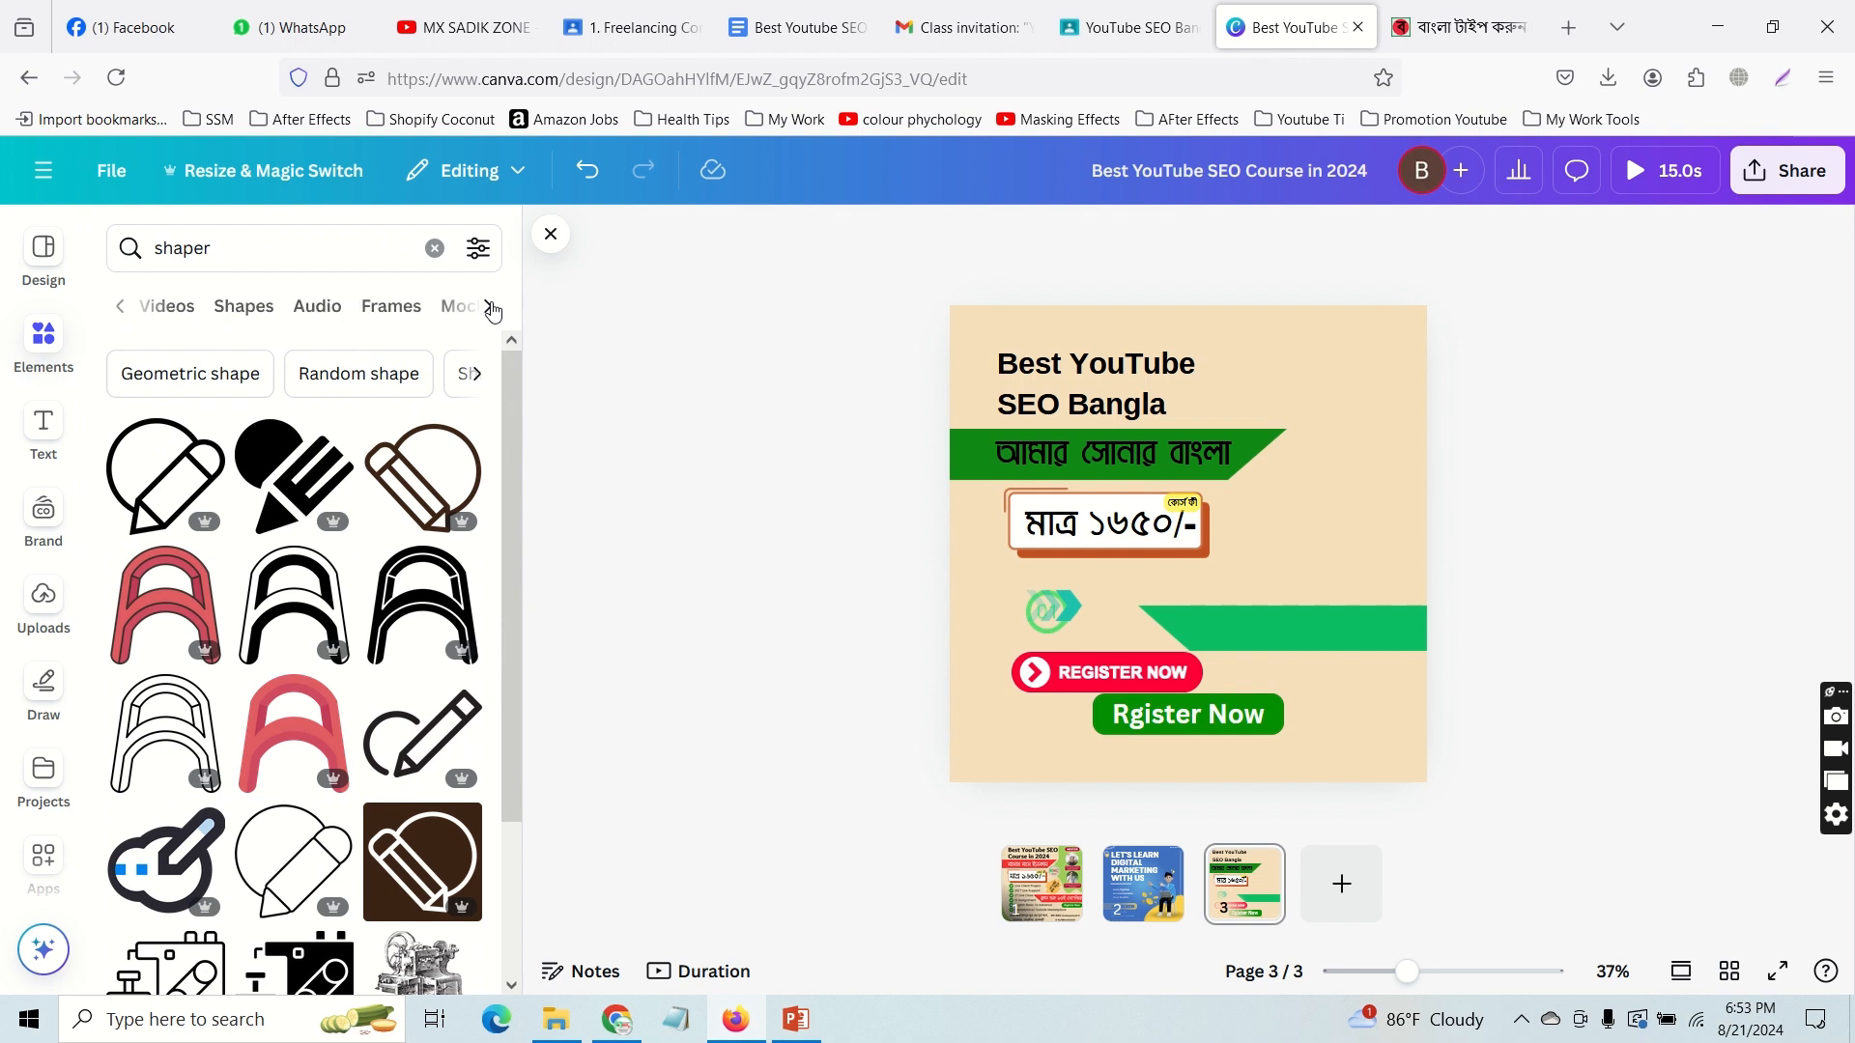
{"action": "left_click", "coordinate": [391, 306]}
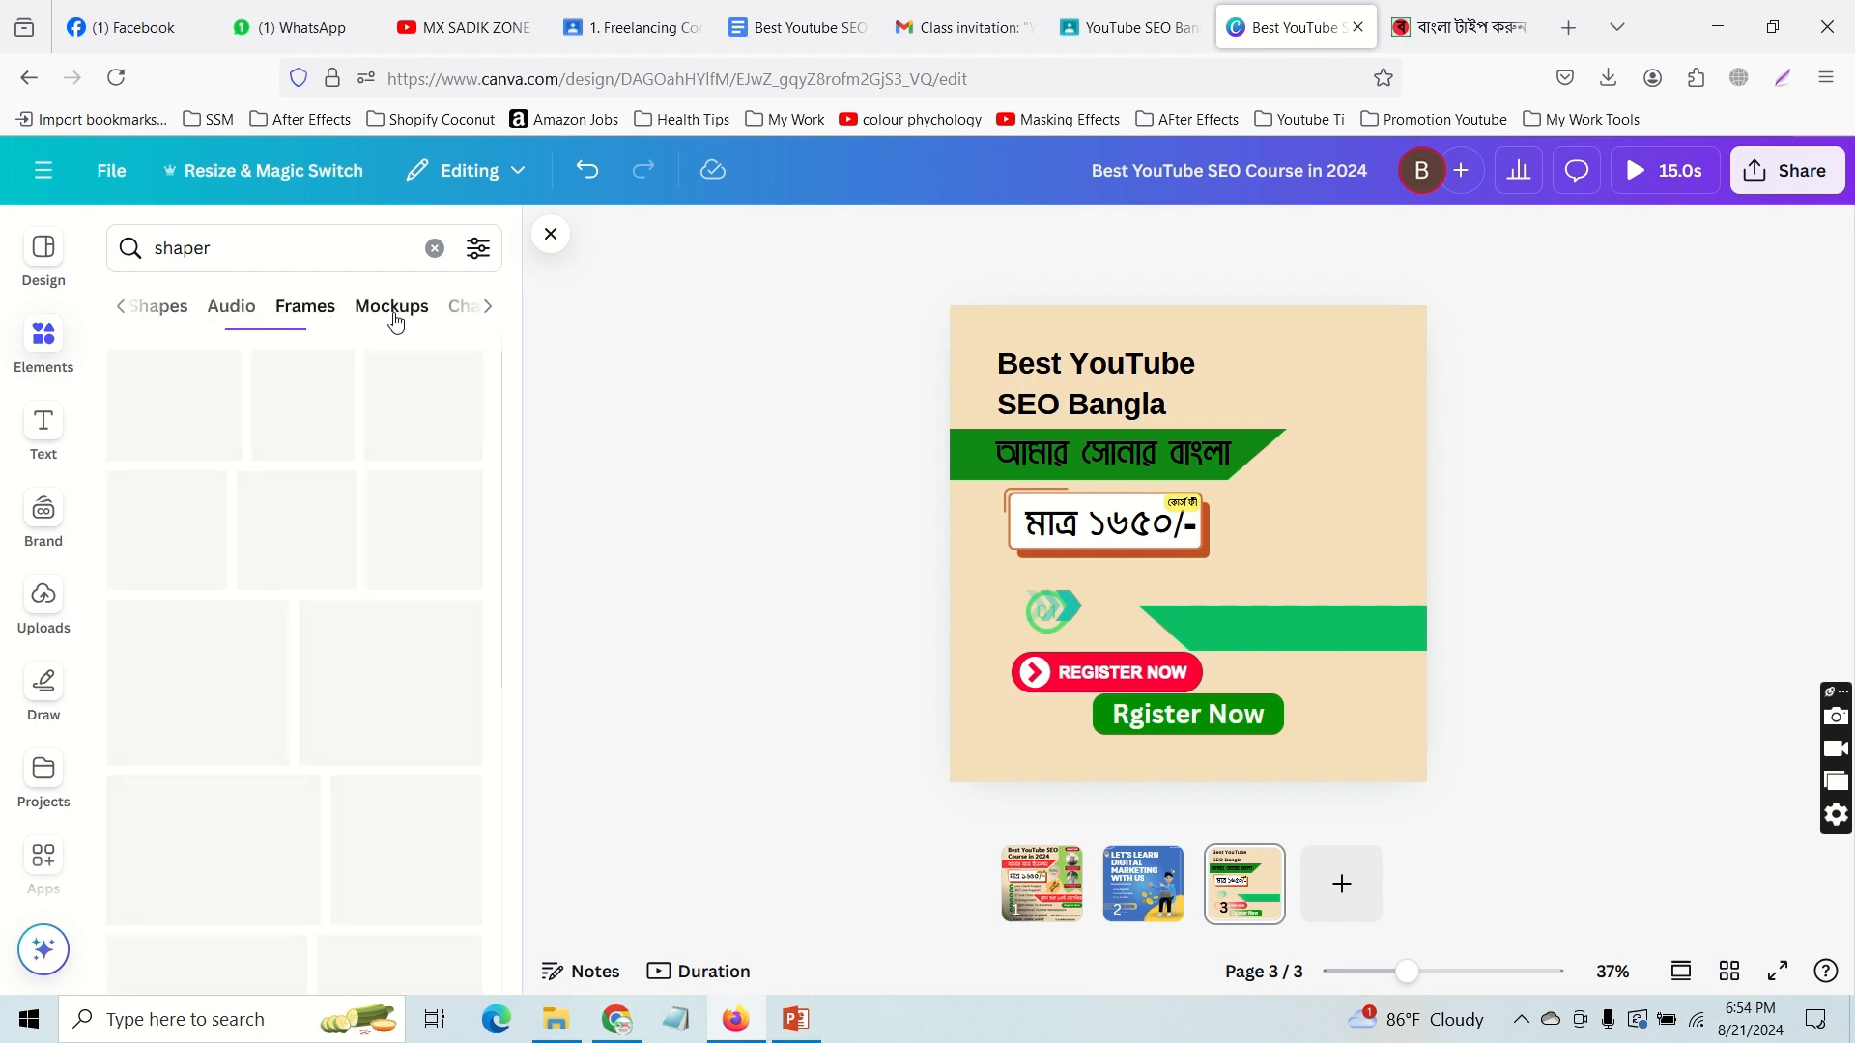
Step: Search the frames for "frame" and place a small circular frame beside the dark green banner's slanted end on page 3
{"action": "left_click", "coordinate": [228, 253]}
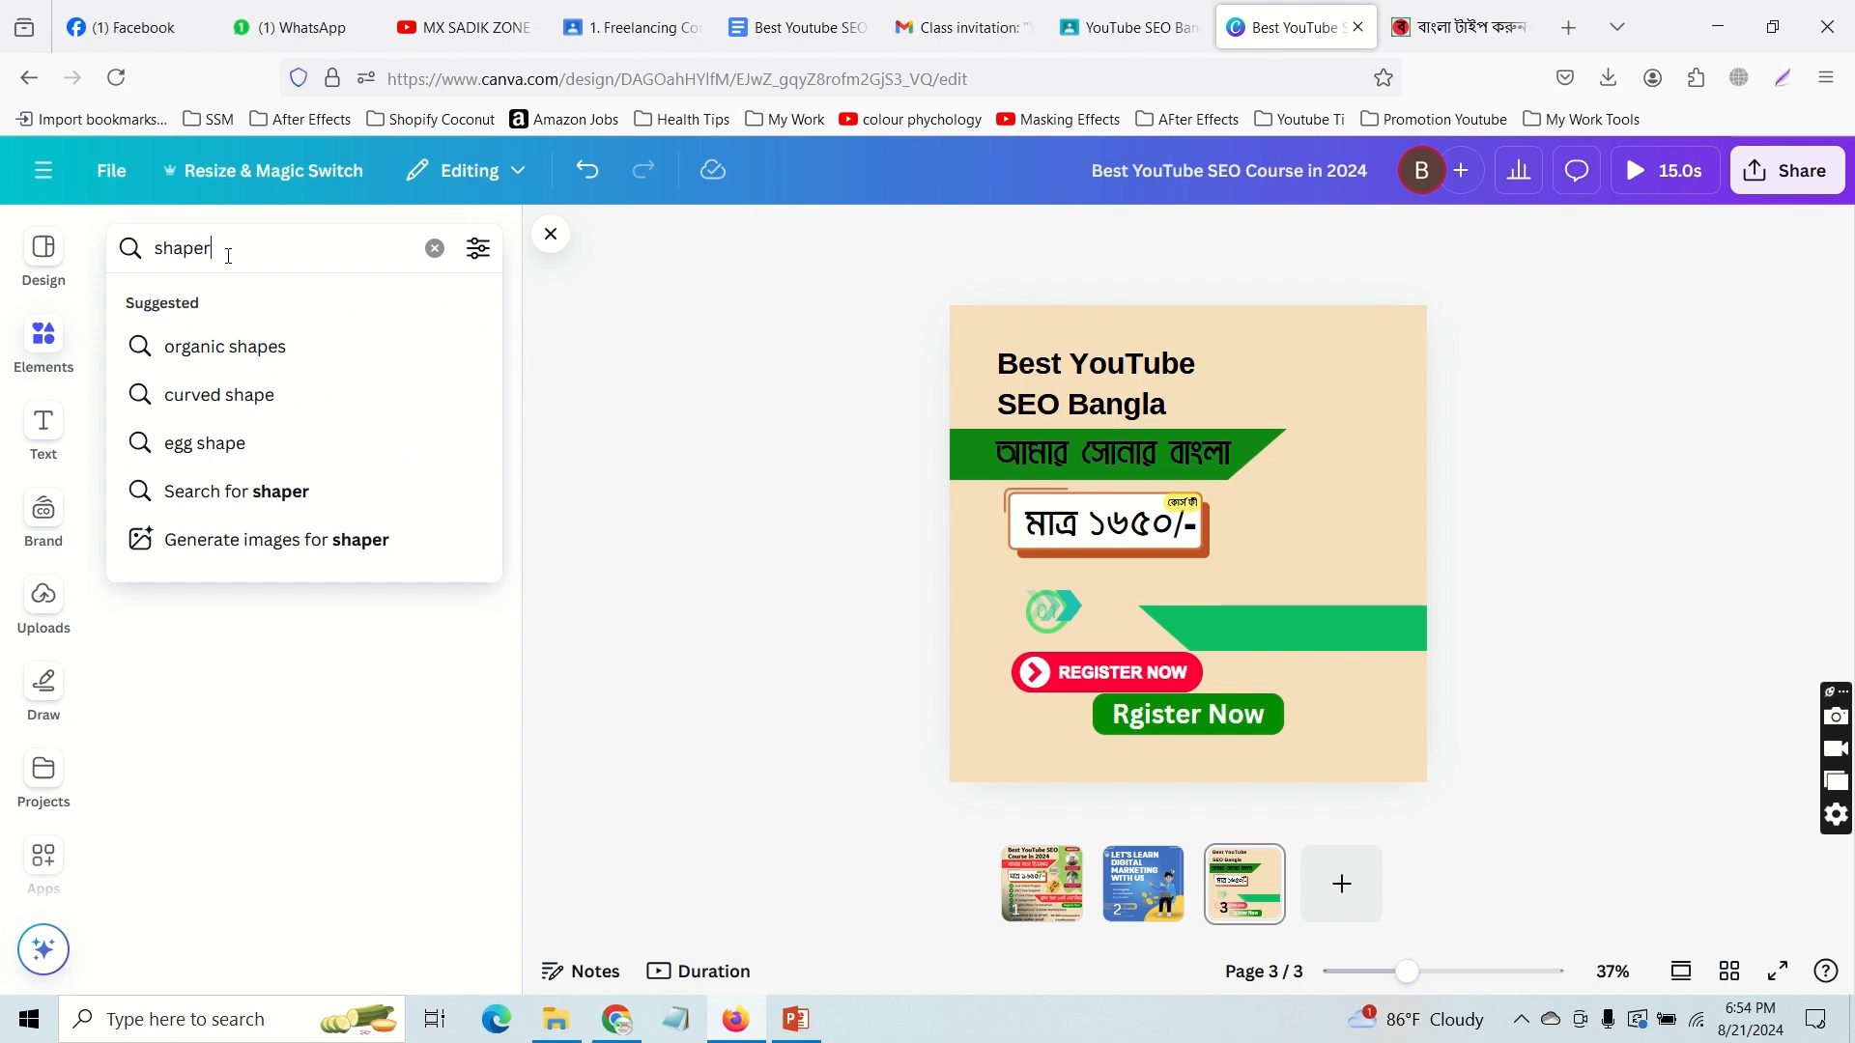
{"action": "left_click_drag", "start_coordinate": [228, 256], "coordinate": [138, 251]}
{"action": "type", "text": "frame"}
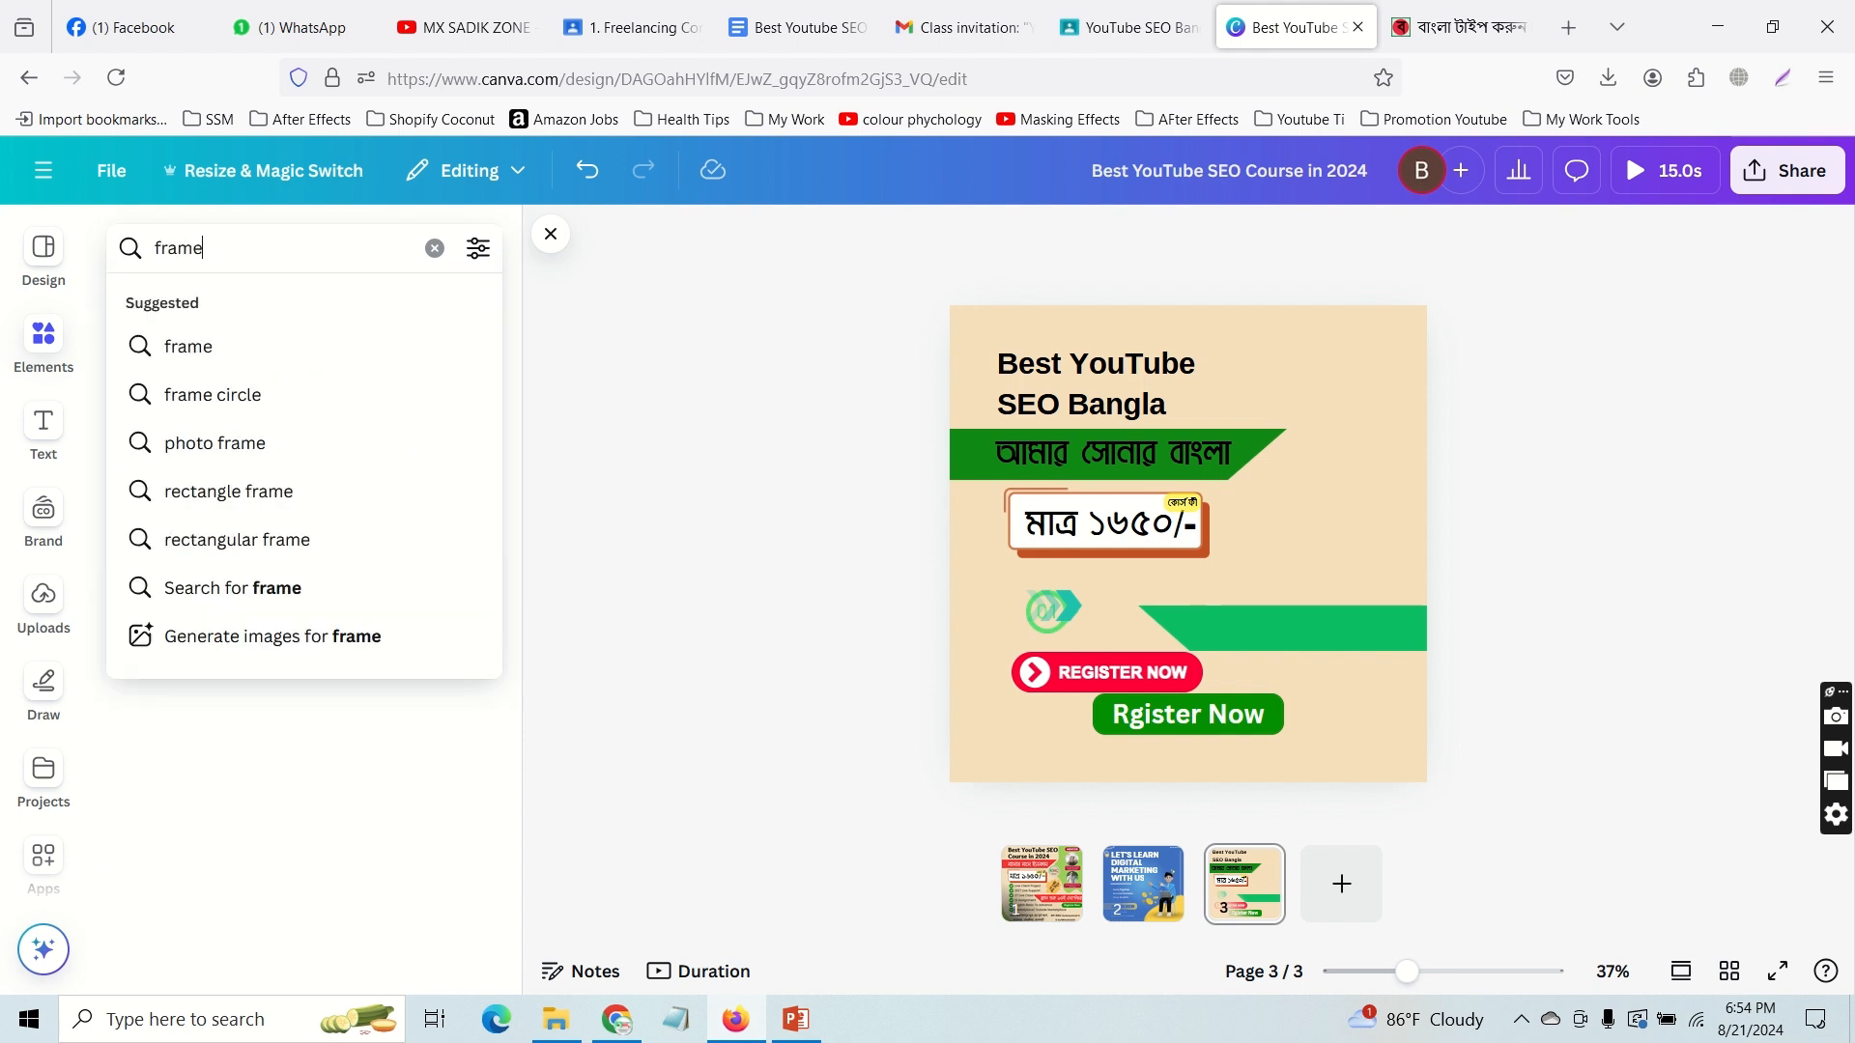
{"action": "key", "text": "Return"}
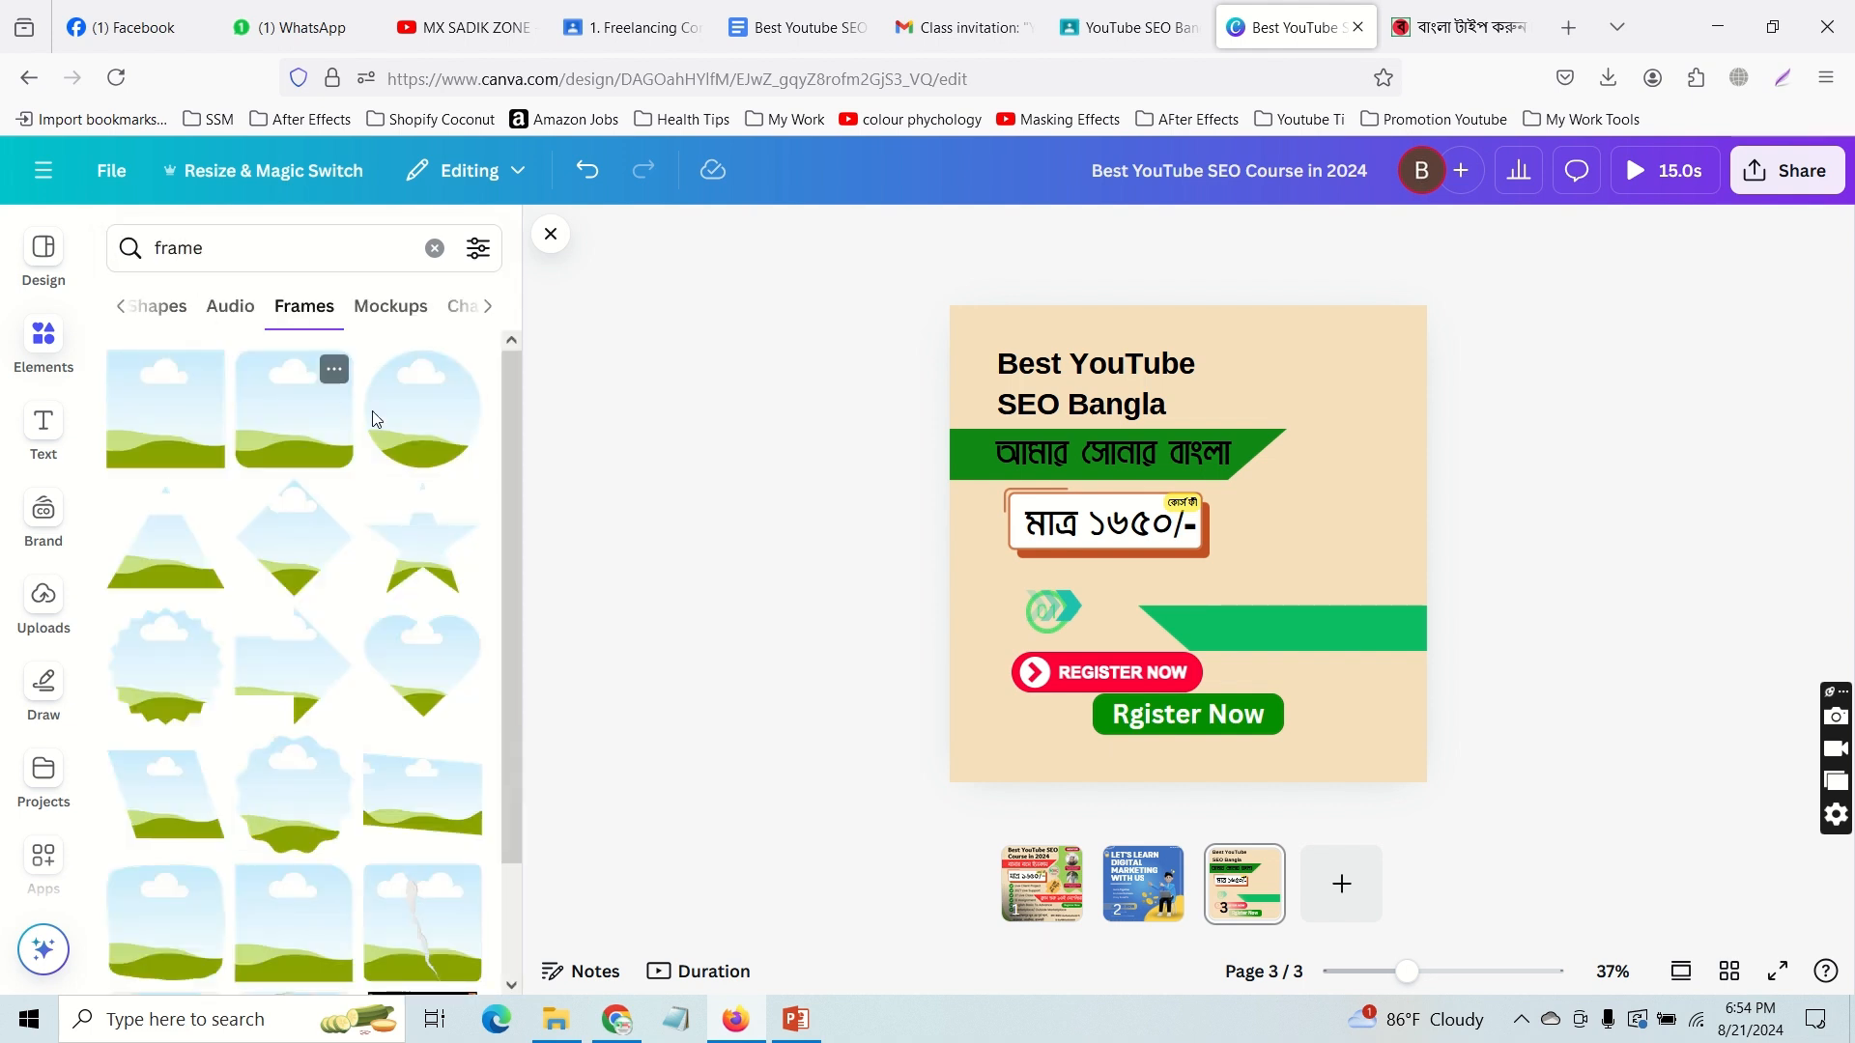
{"action": "left_click", "coordinate": [423, 413]}
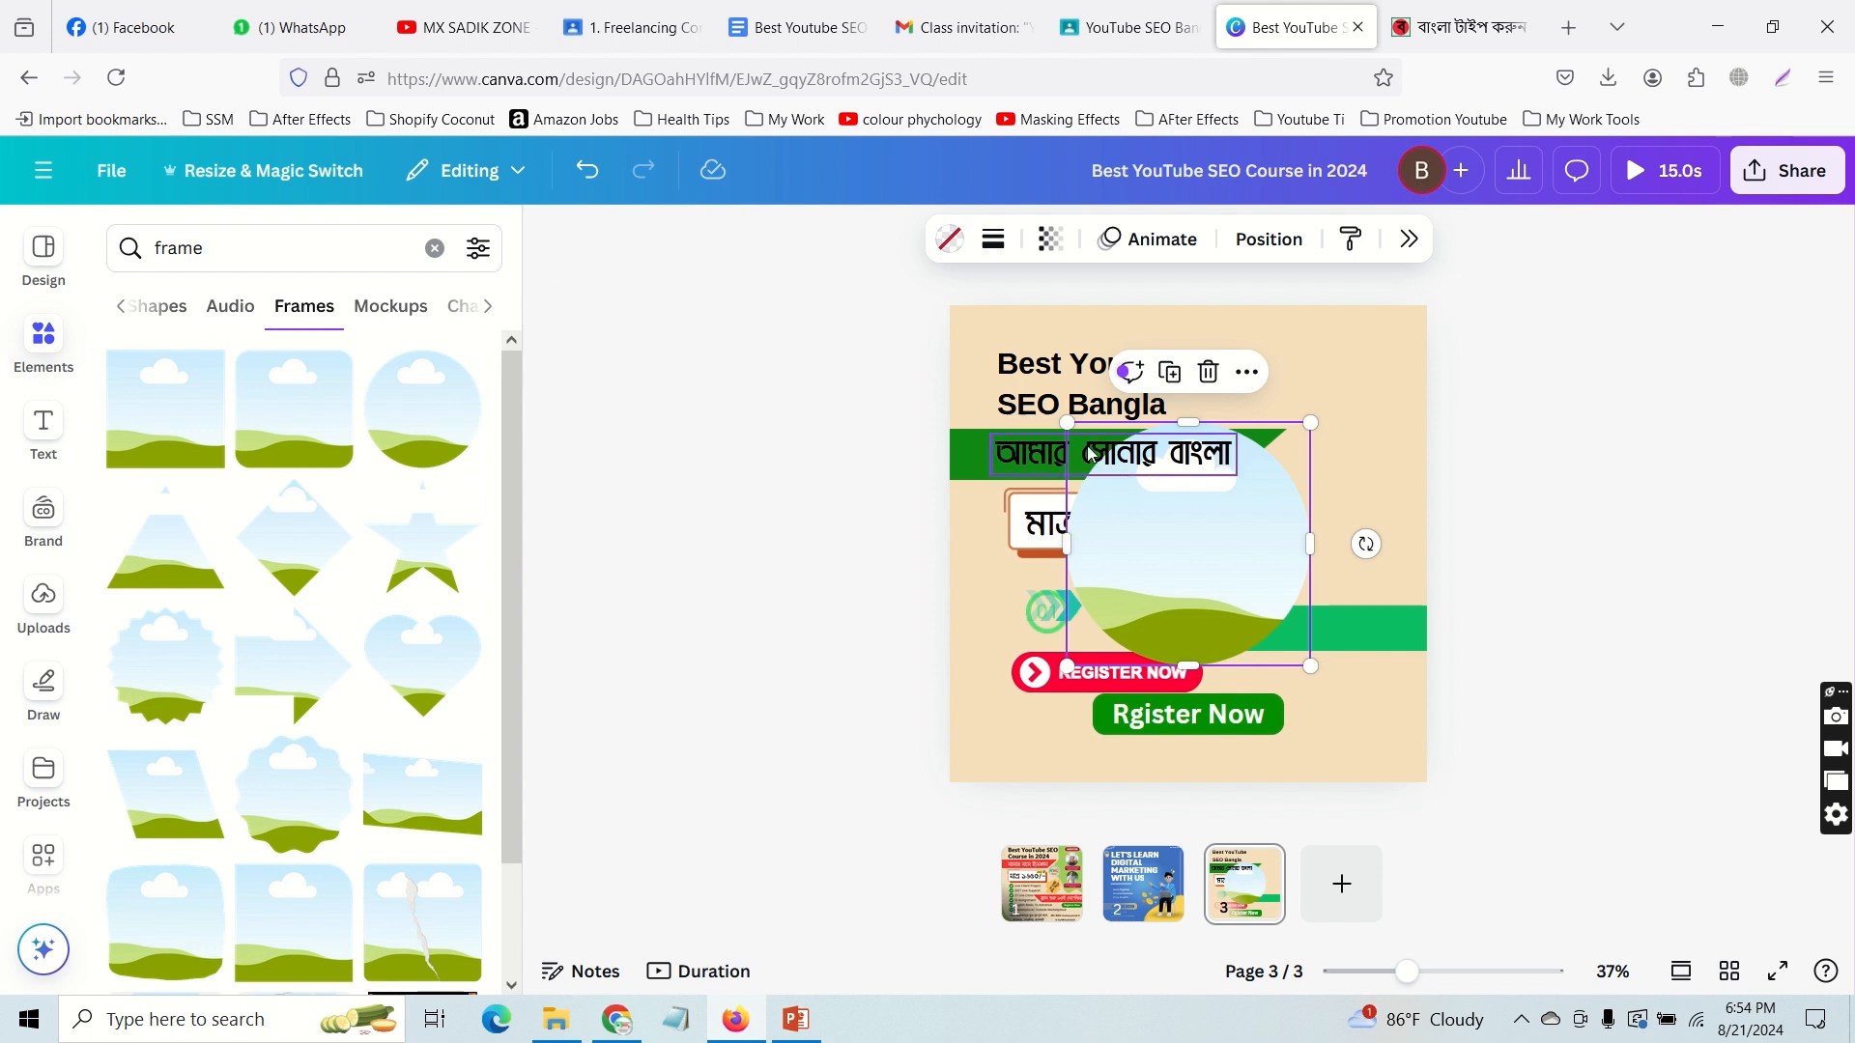
{"action": "left_click_drag", "start_coordinate": [1067, 422], "coordinate": [1180, 506]}
{"action": "left_click_drag", "start_coordinate": [1246, 578], "coordinate": [1295, 391]}
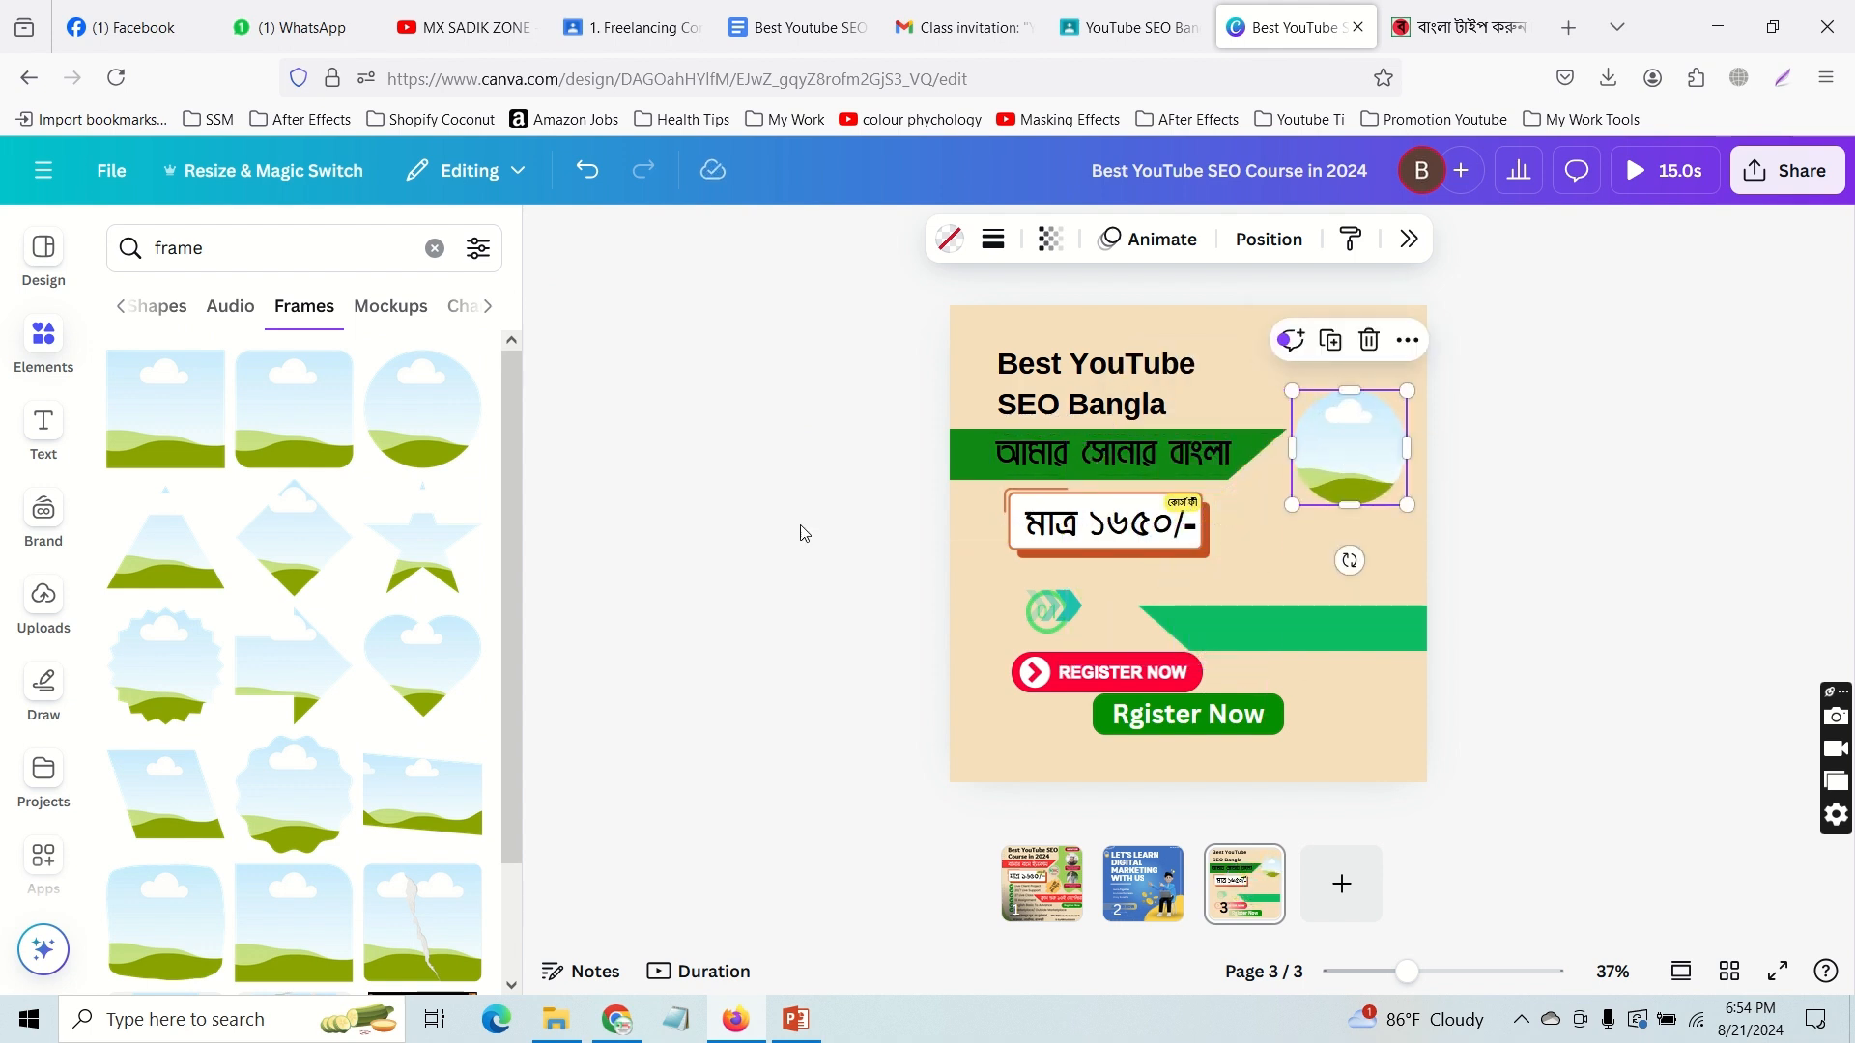
Step: Fill the circular frame with the uploaded portrait photo and shrink it slightly
{"action": "left_click", "coordinate": [35, 607]}
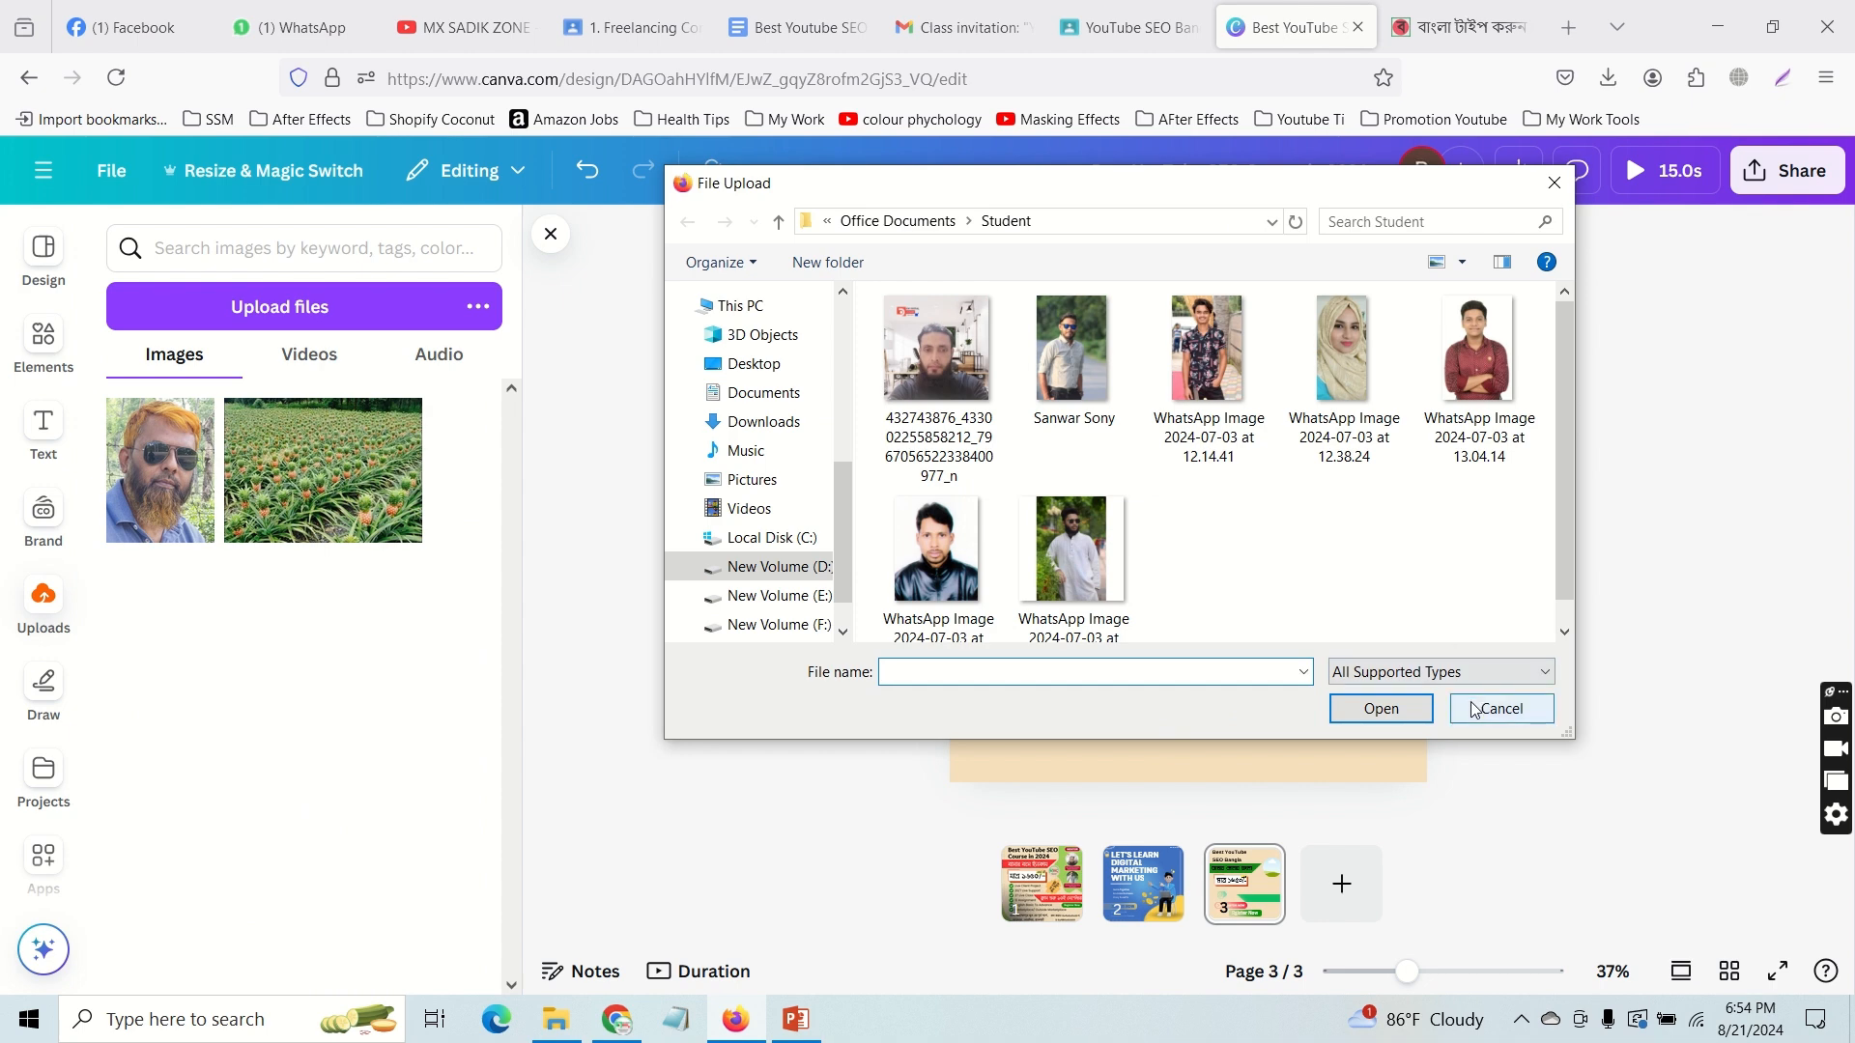
{"action": "left_click", "coordinate": [1501, 710]}
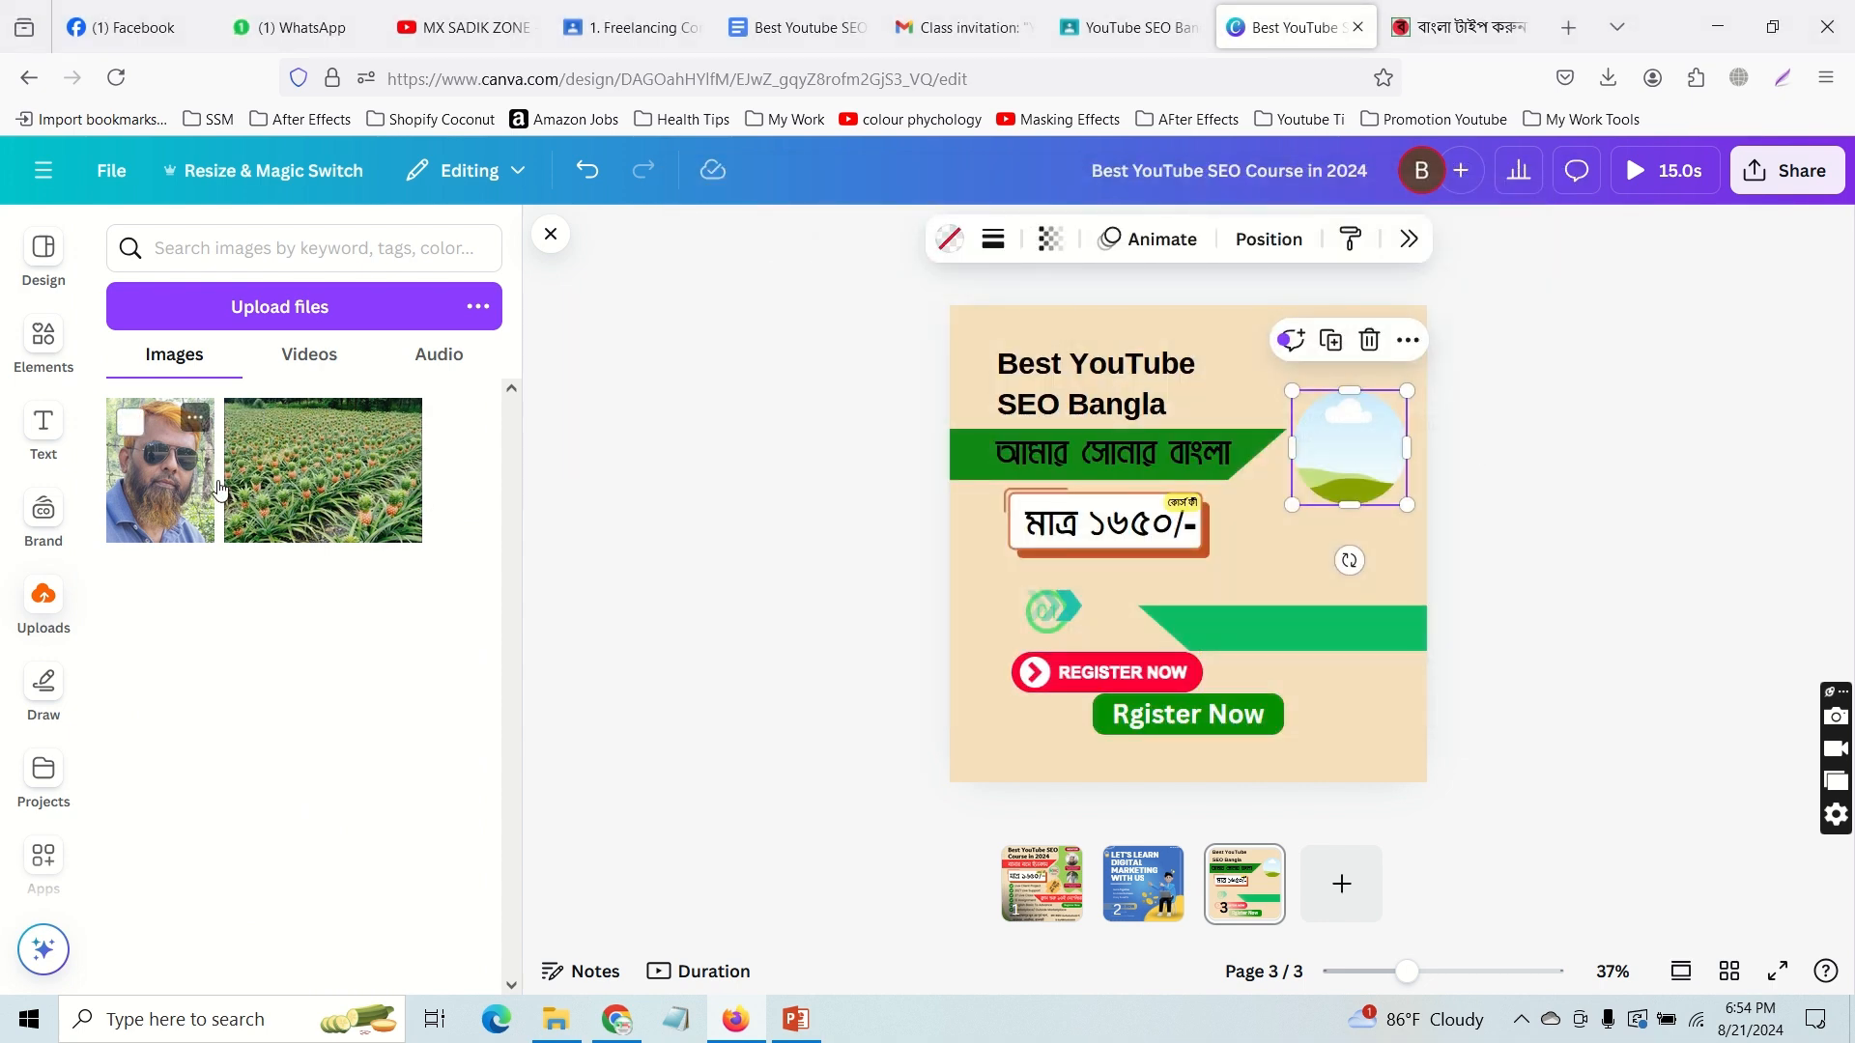
{"action": "left_click_drag", "start_coordinate": [220, 486], "coordinate": [1326, 412]}
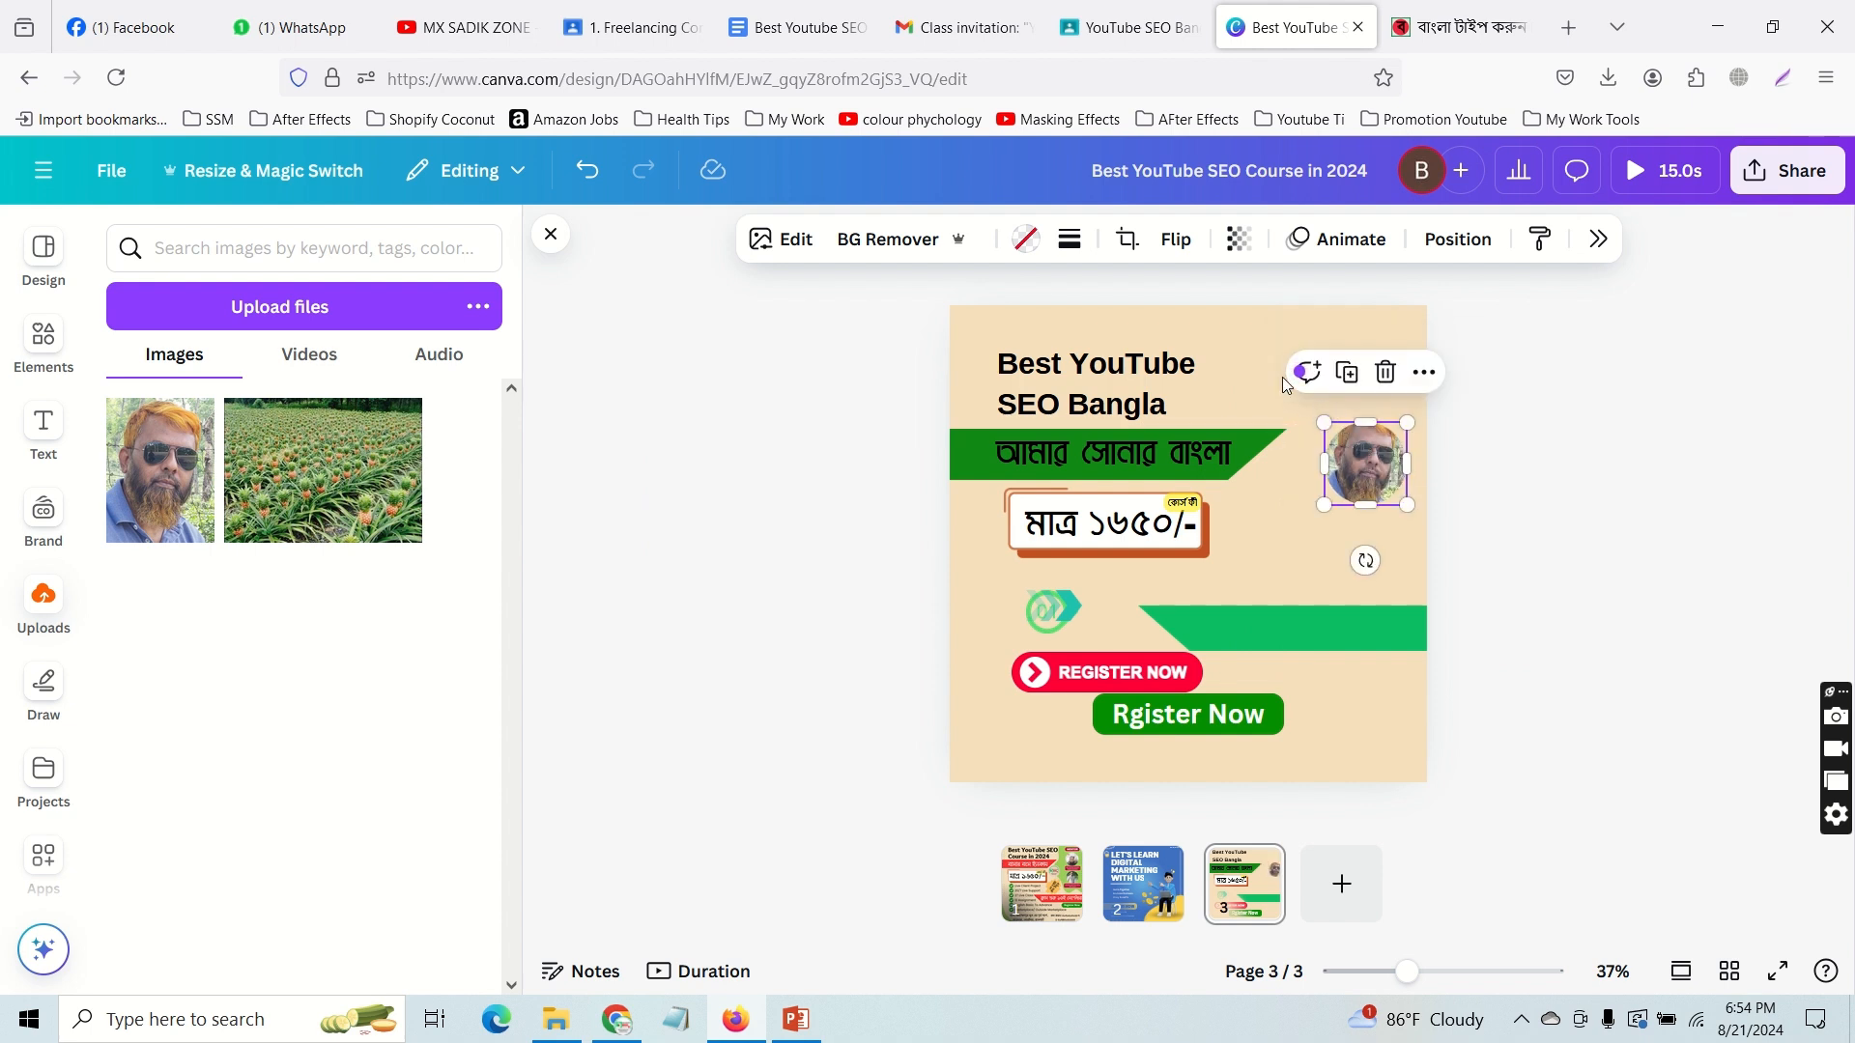
{"action": "left_click", "coordinate": [1258, 386]}
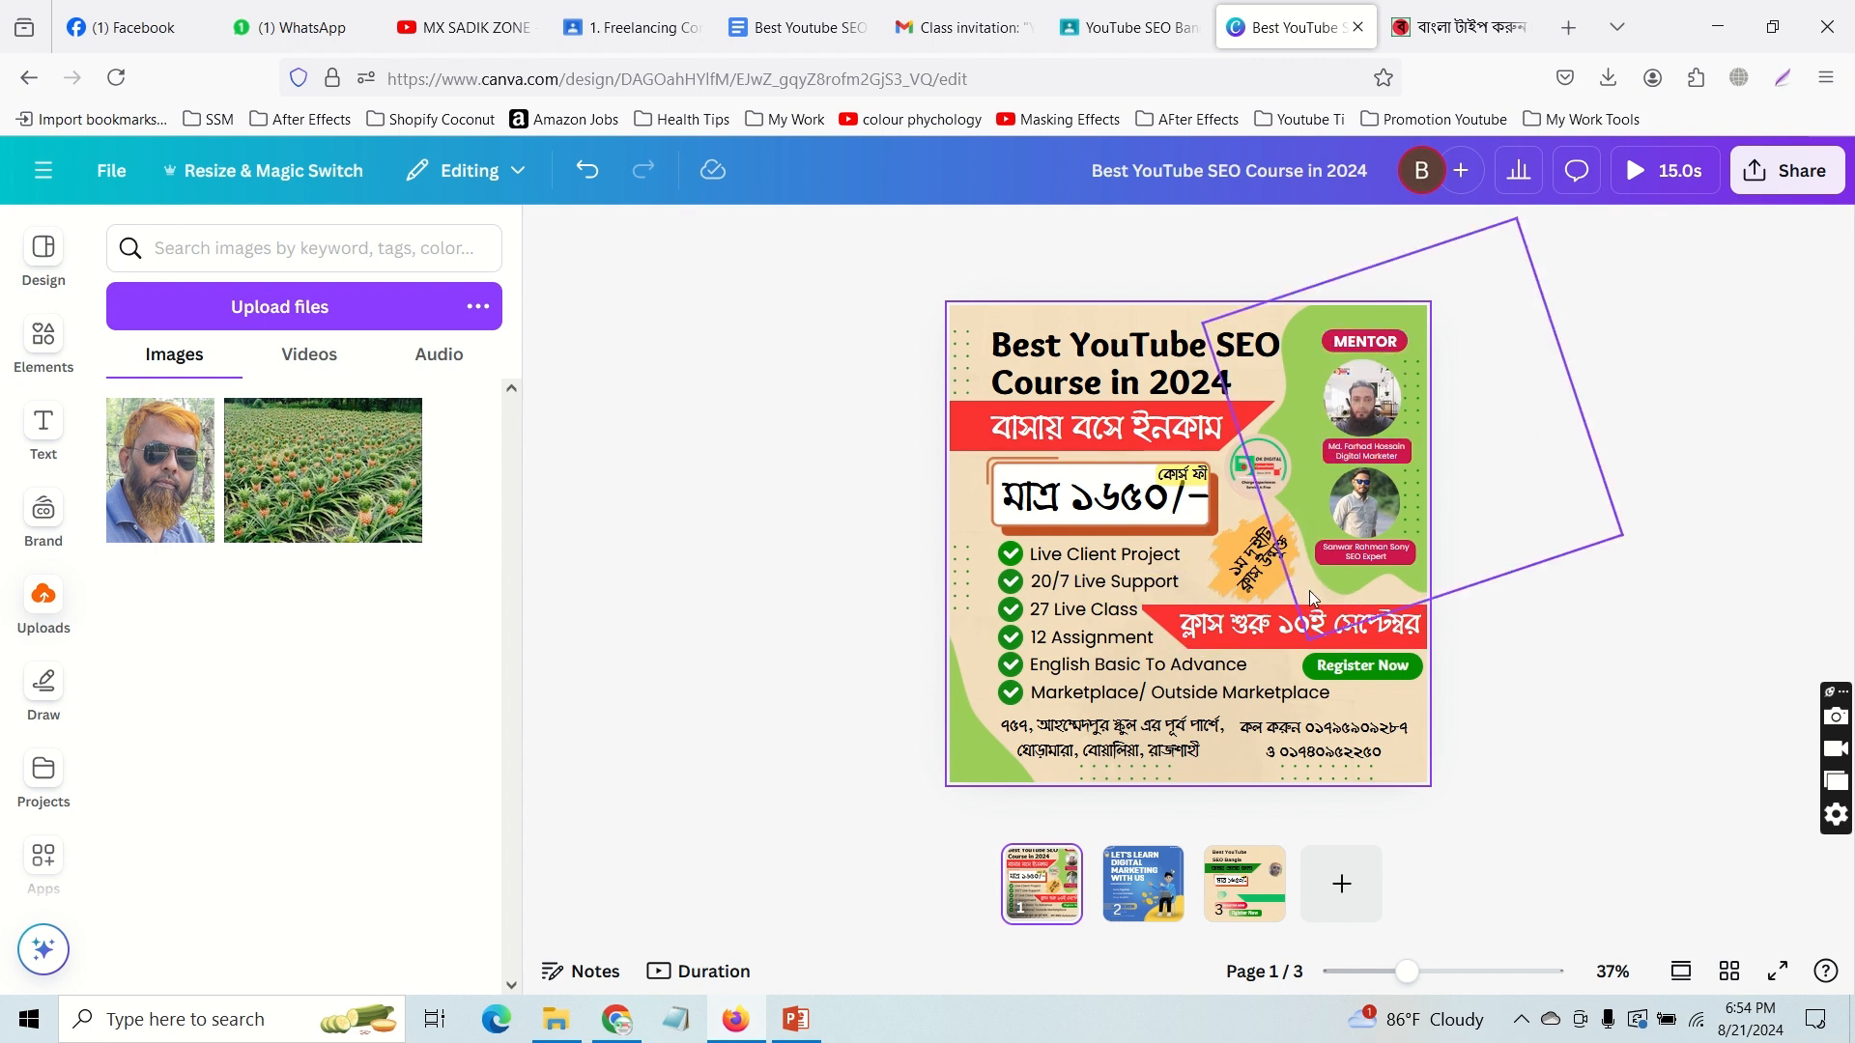
Step: Examine the orange splash badge on page 1, and search the frames for "button" with page 3 open
{"action": "left_click", "coordinate": [1223, 559]}
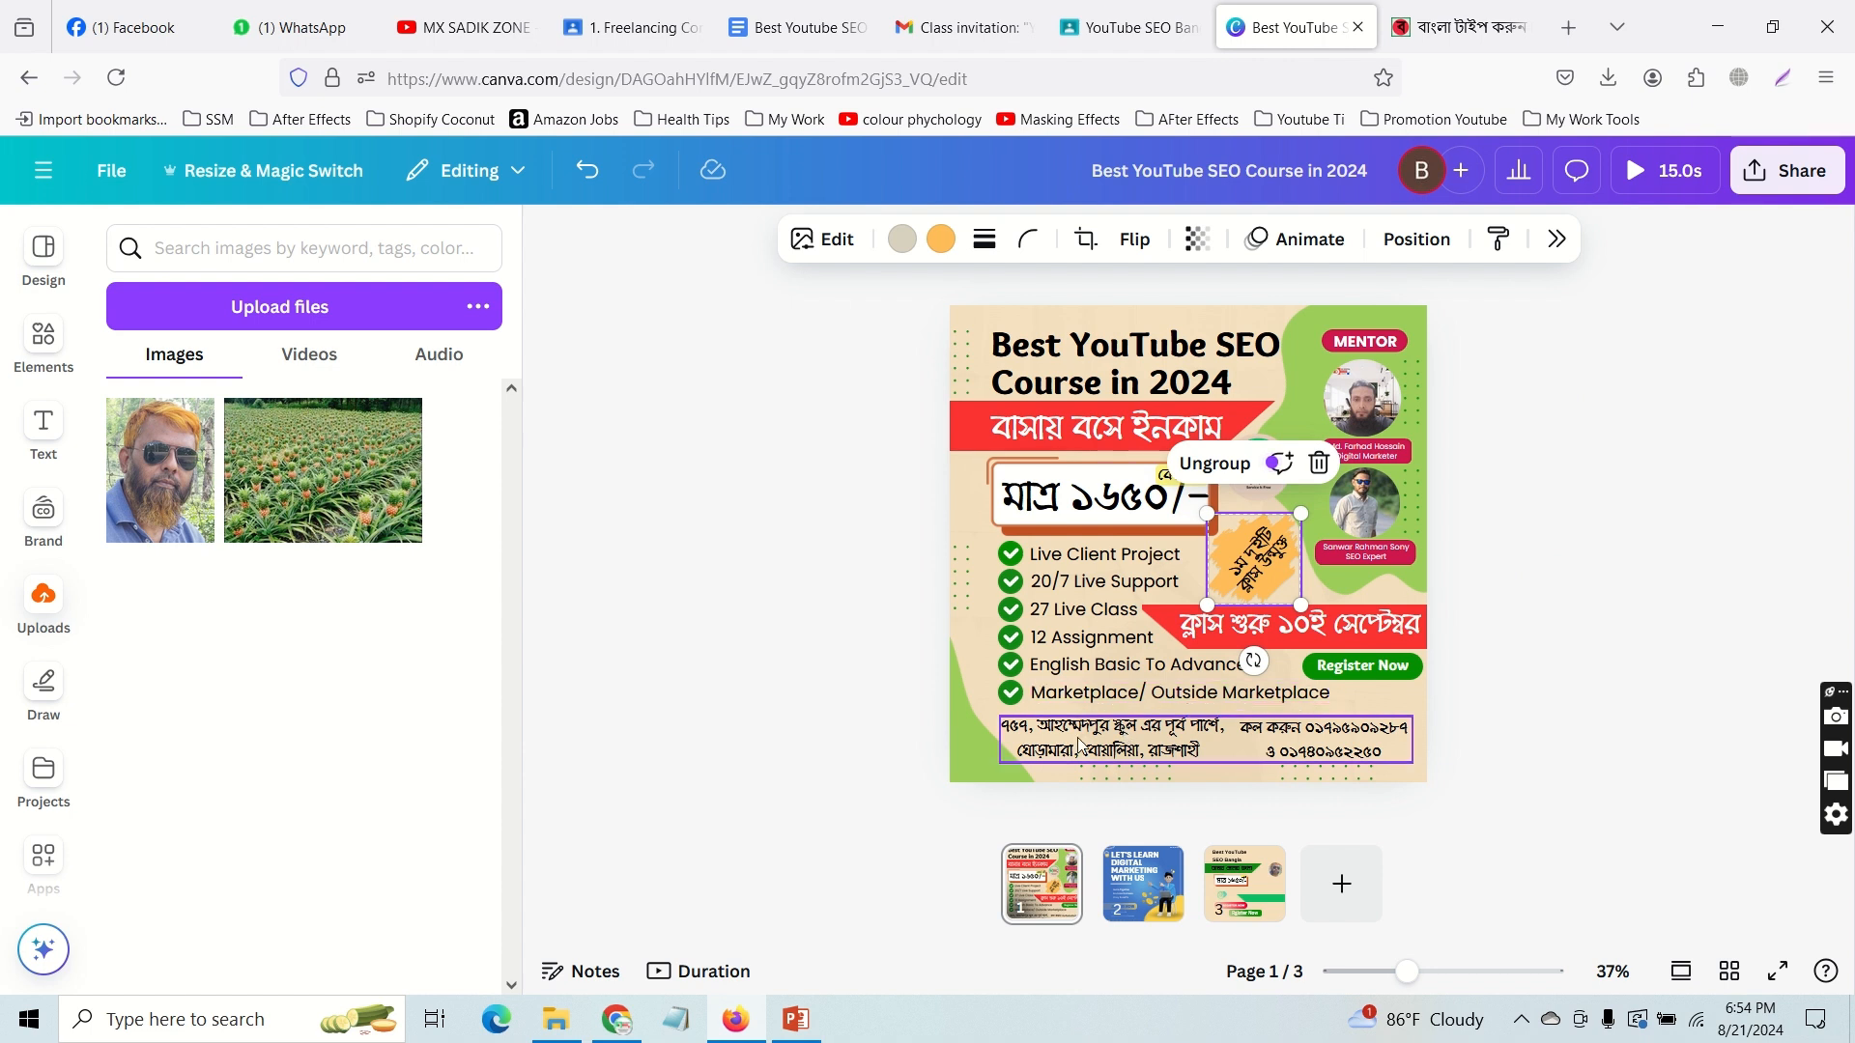
{"action": "left_click", "coordinate": [1260, 889]}
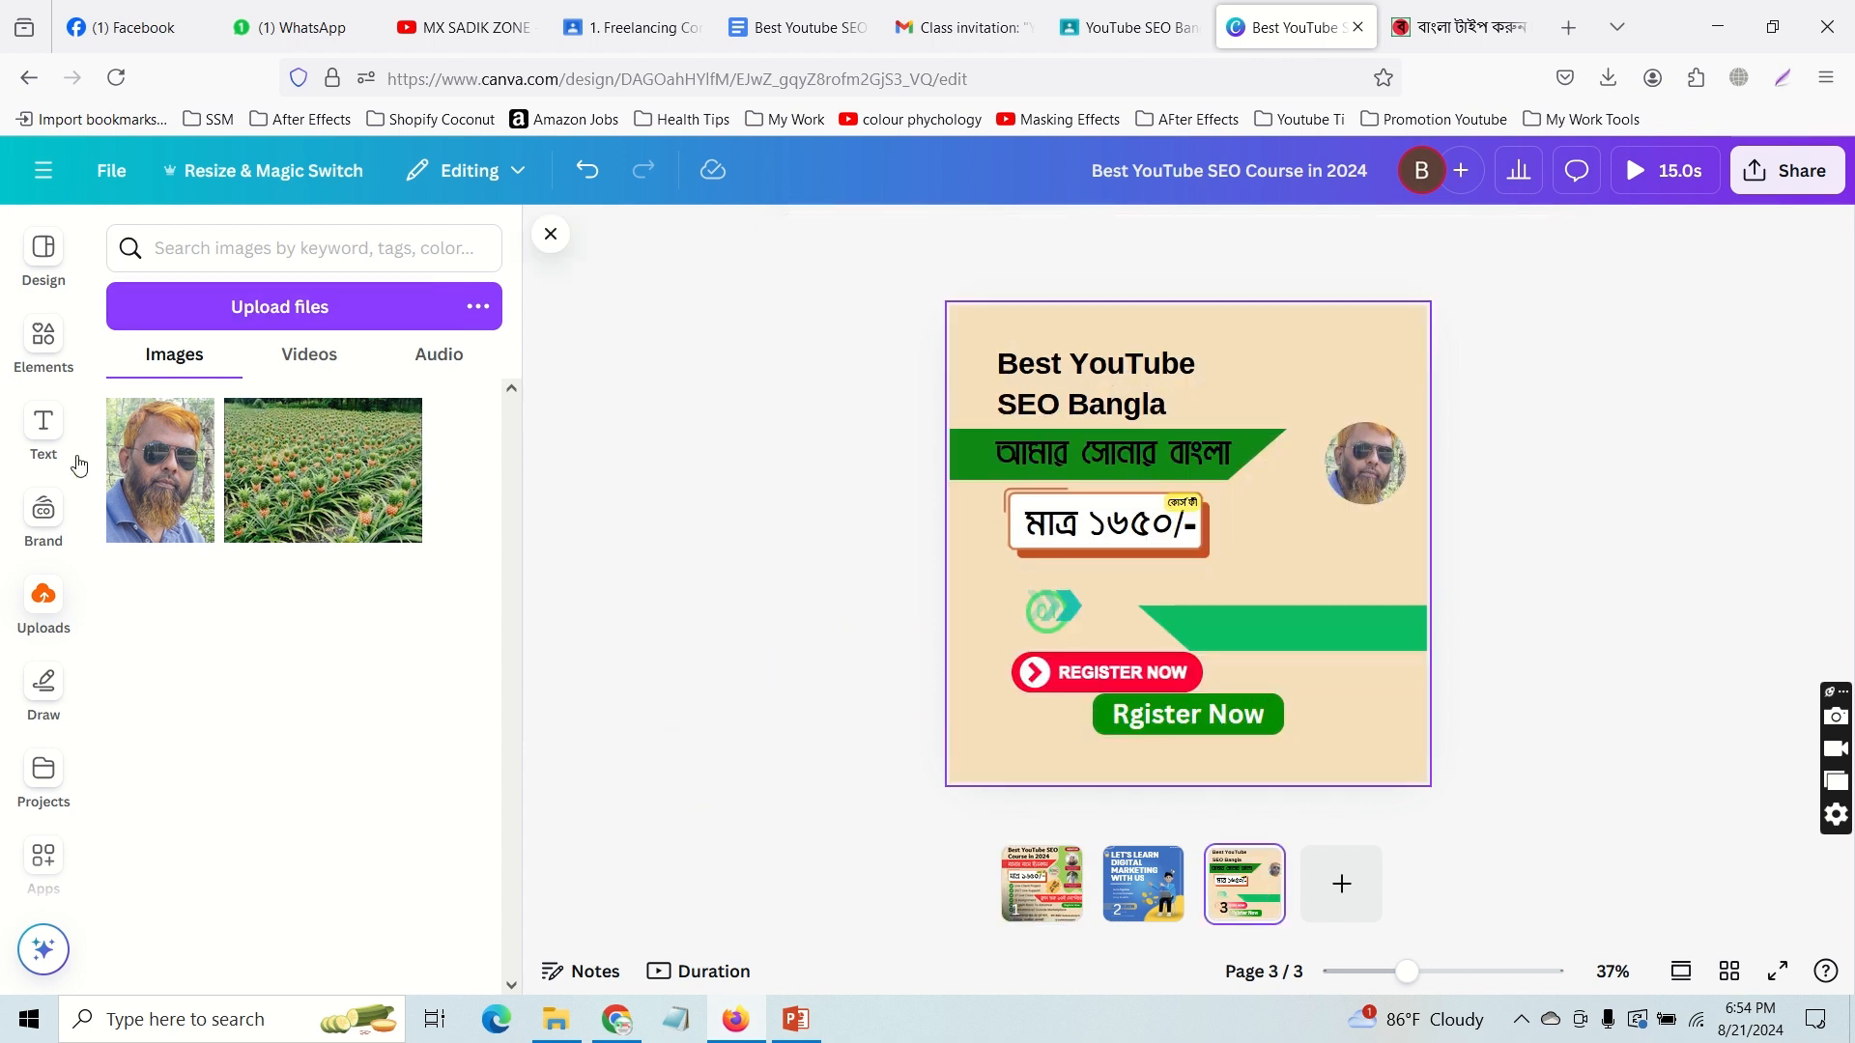
{"action": "left_click", "coordinate": [34, 353]}
{"action": "left_click_drag", "start_coordinate": [228, 249], "coordinate": [174, 248]}
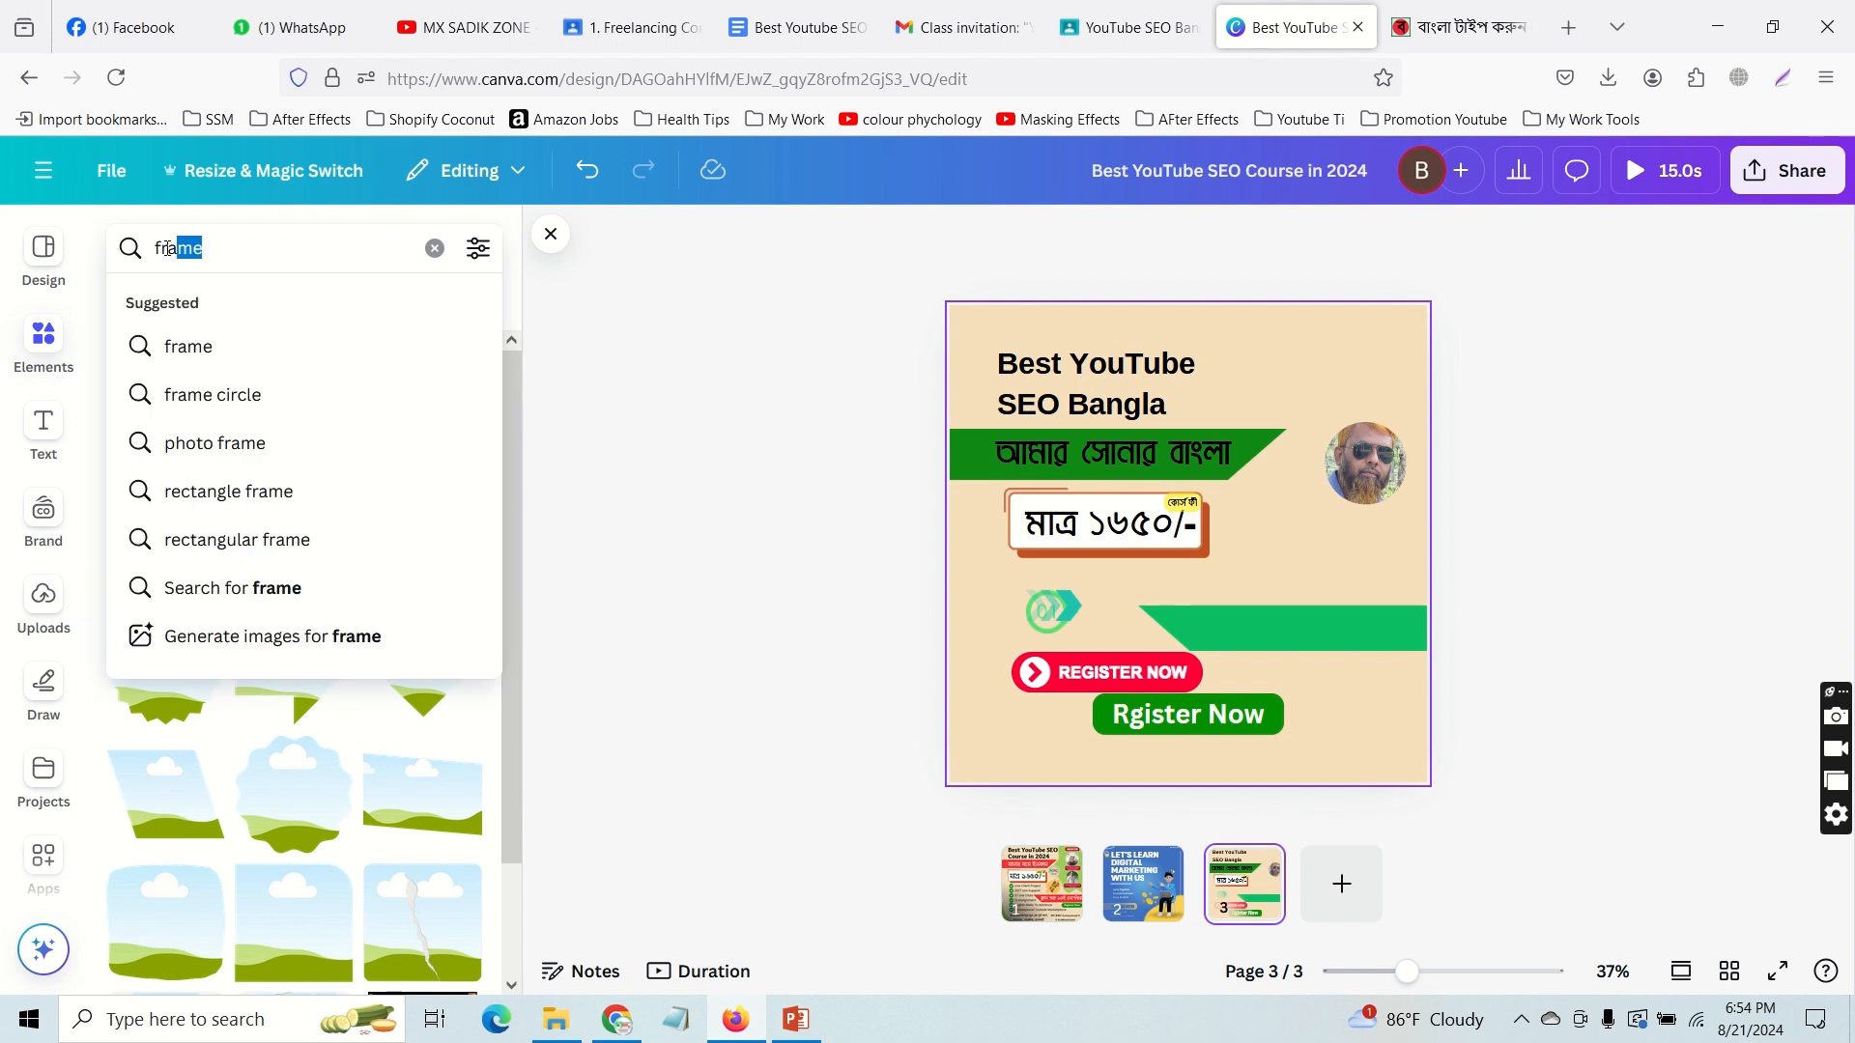
{"action": "type", "text": "button"}
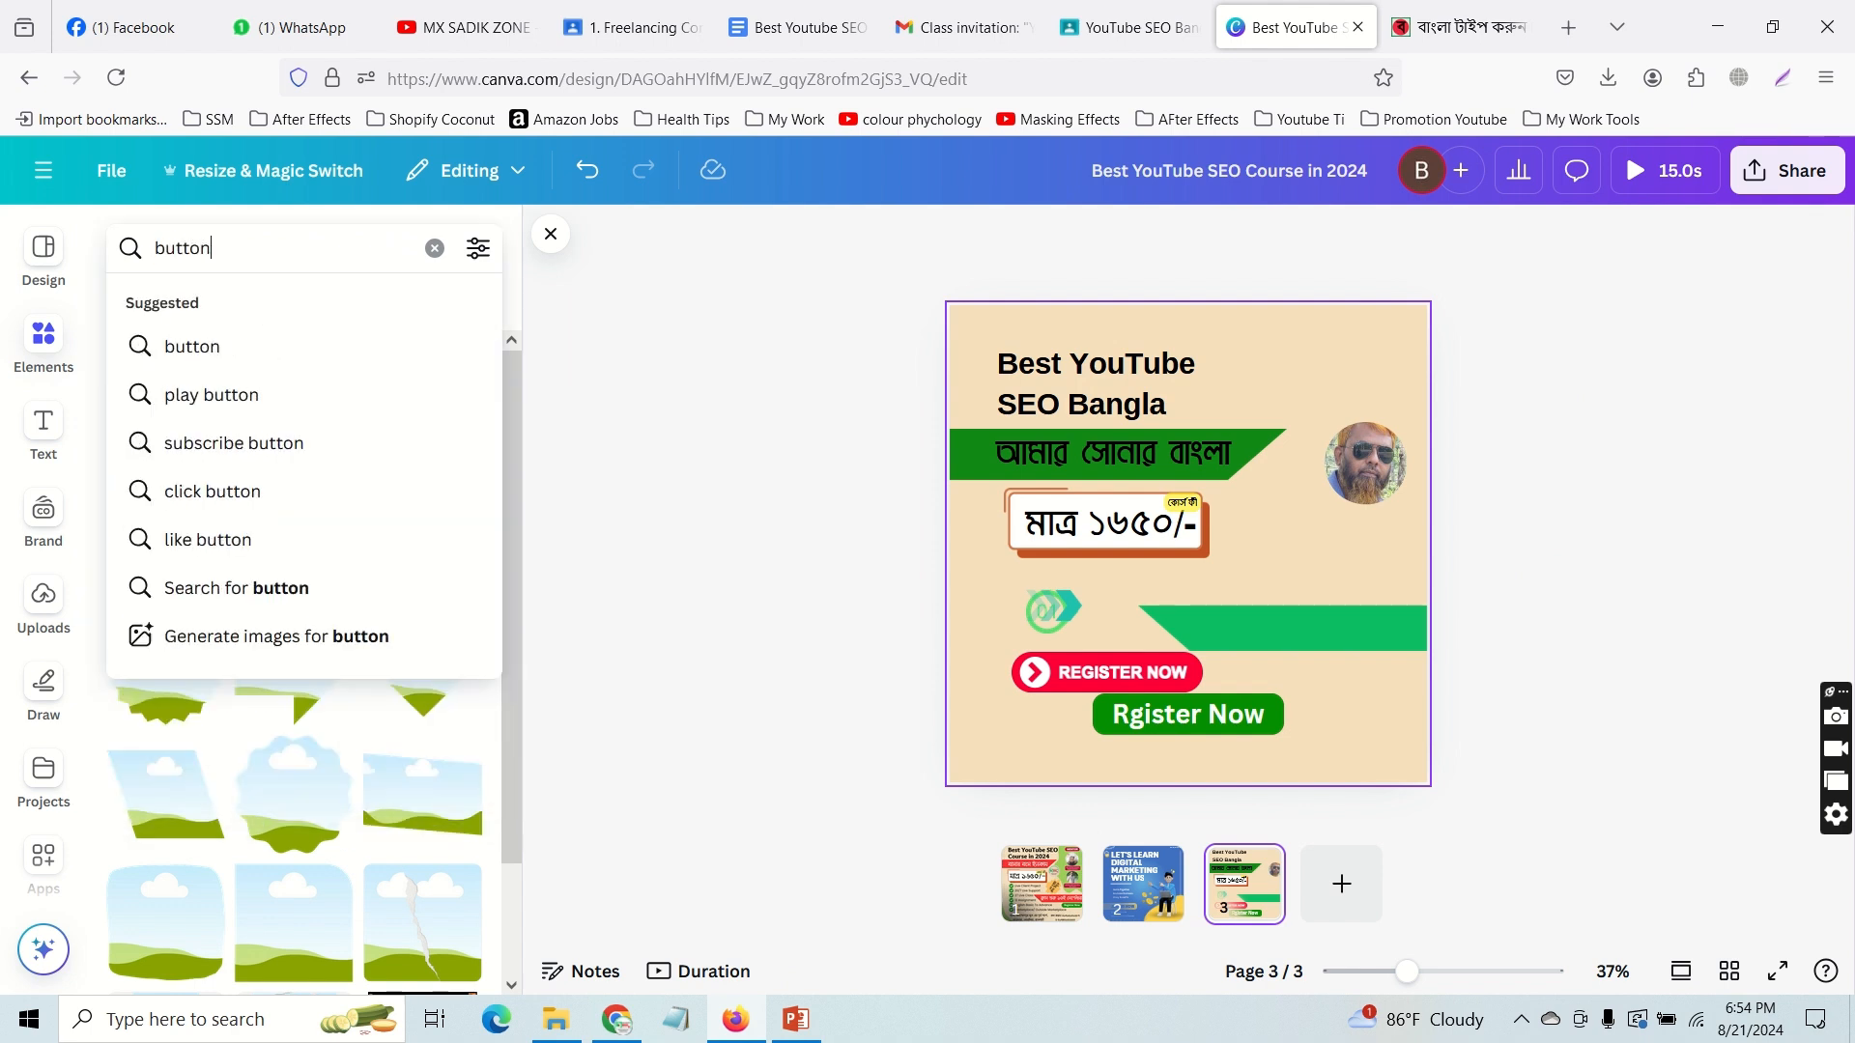
{"action": "key", "text": "Return"}
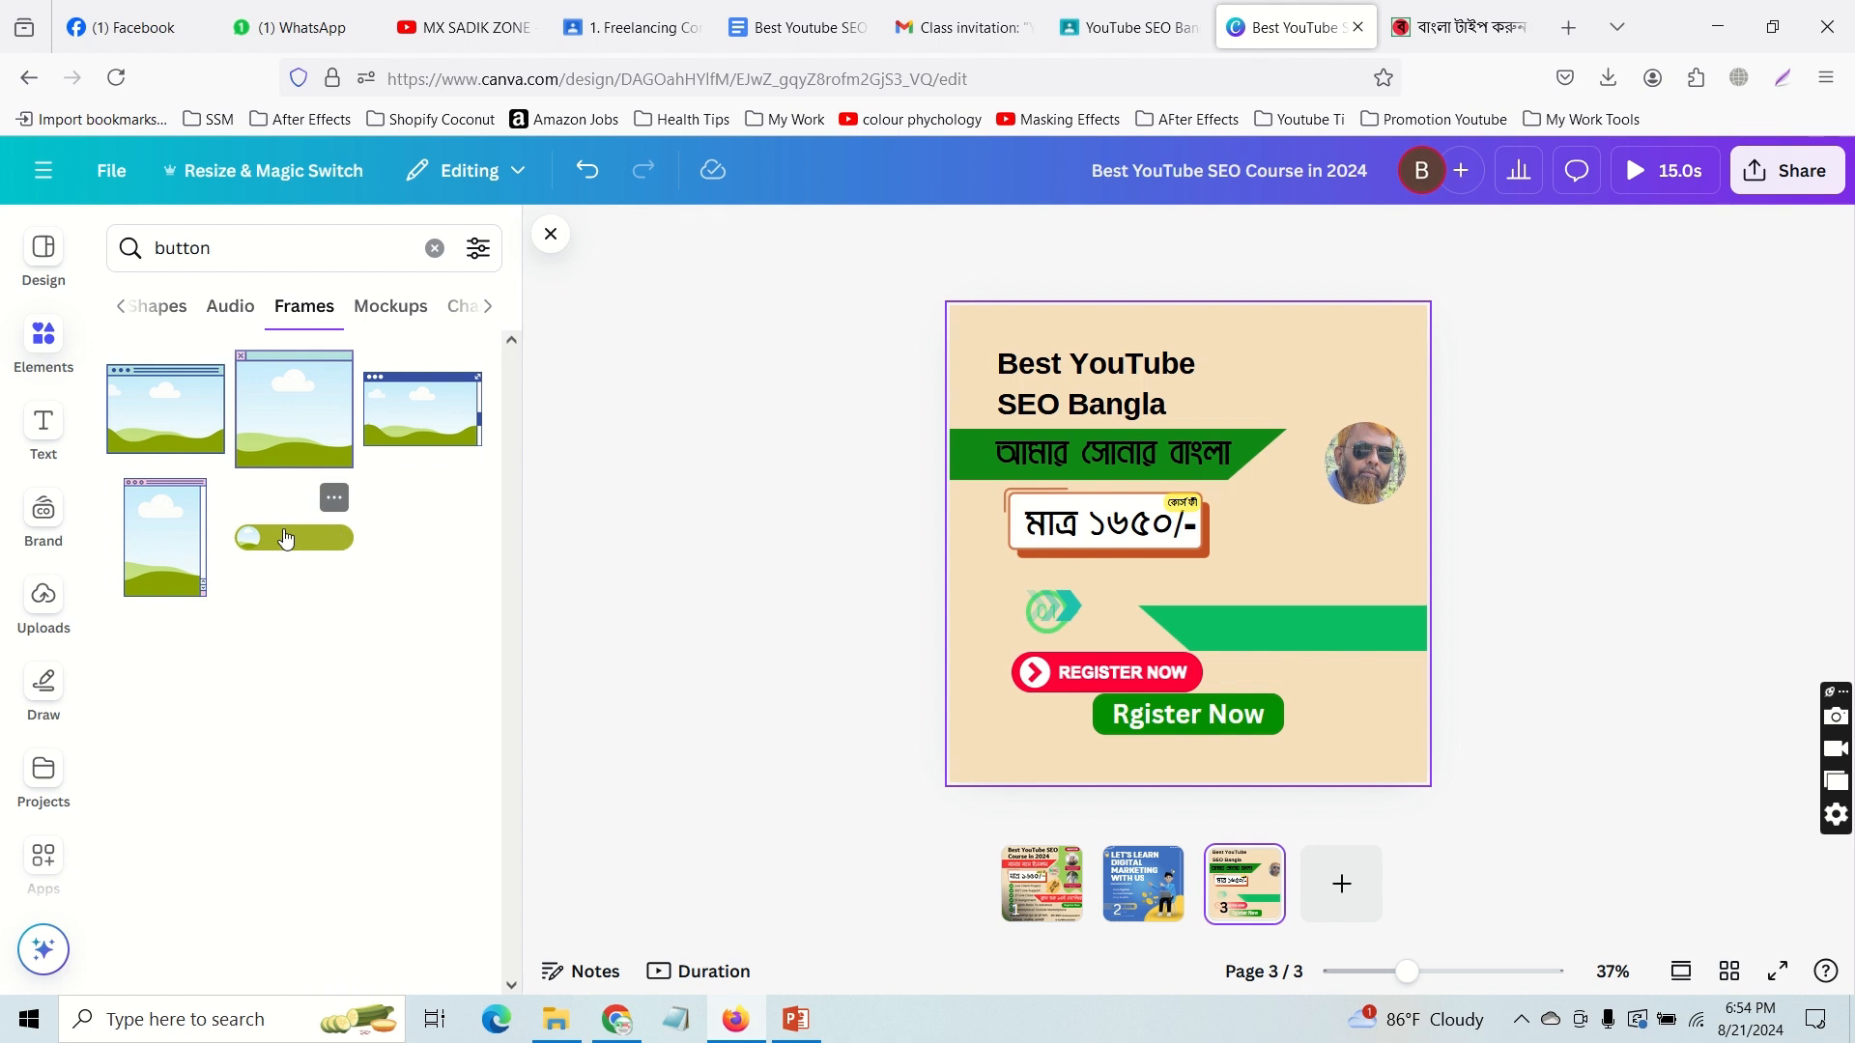
{"action": "left_click", "coordinate": [435, 251]}
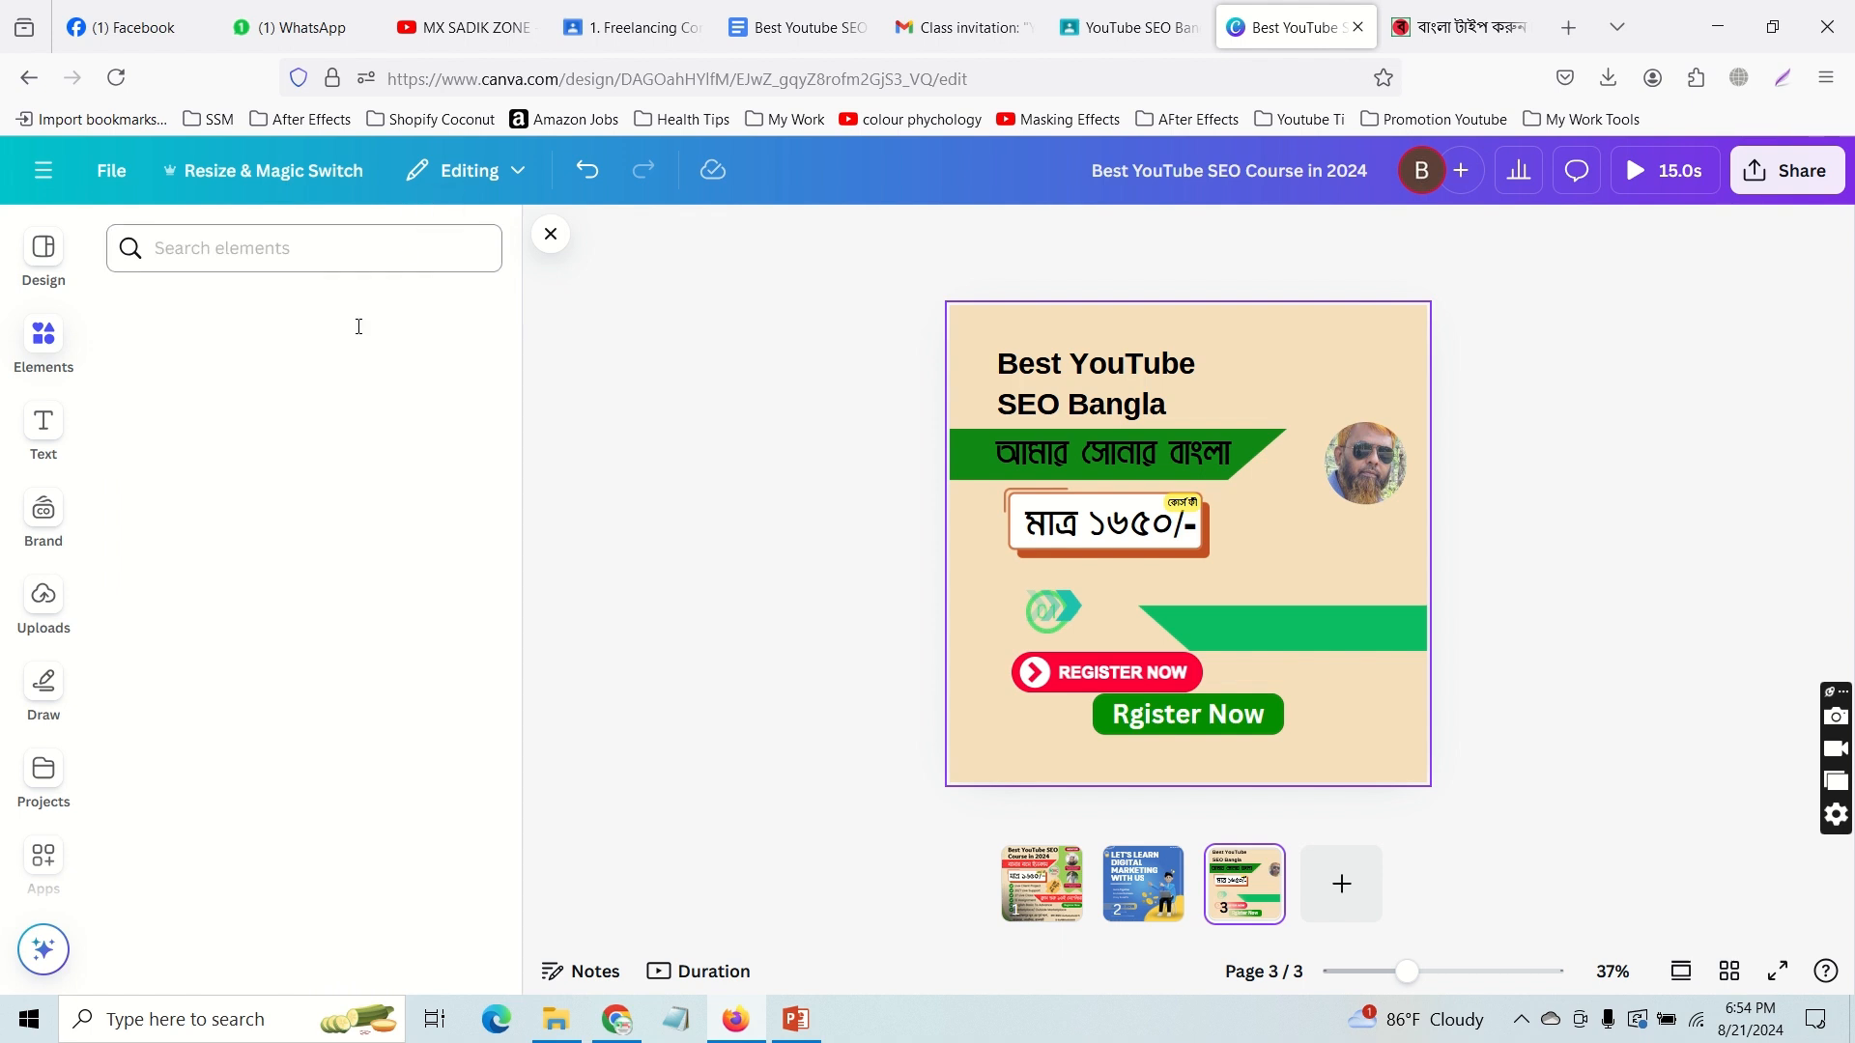
Step: Search the graphics for "shape" and place the blue curved corner graphic in page 3's upper-left corner
{"action": "left_click", "coordinate": [146, 248]}
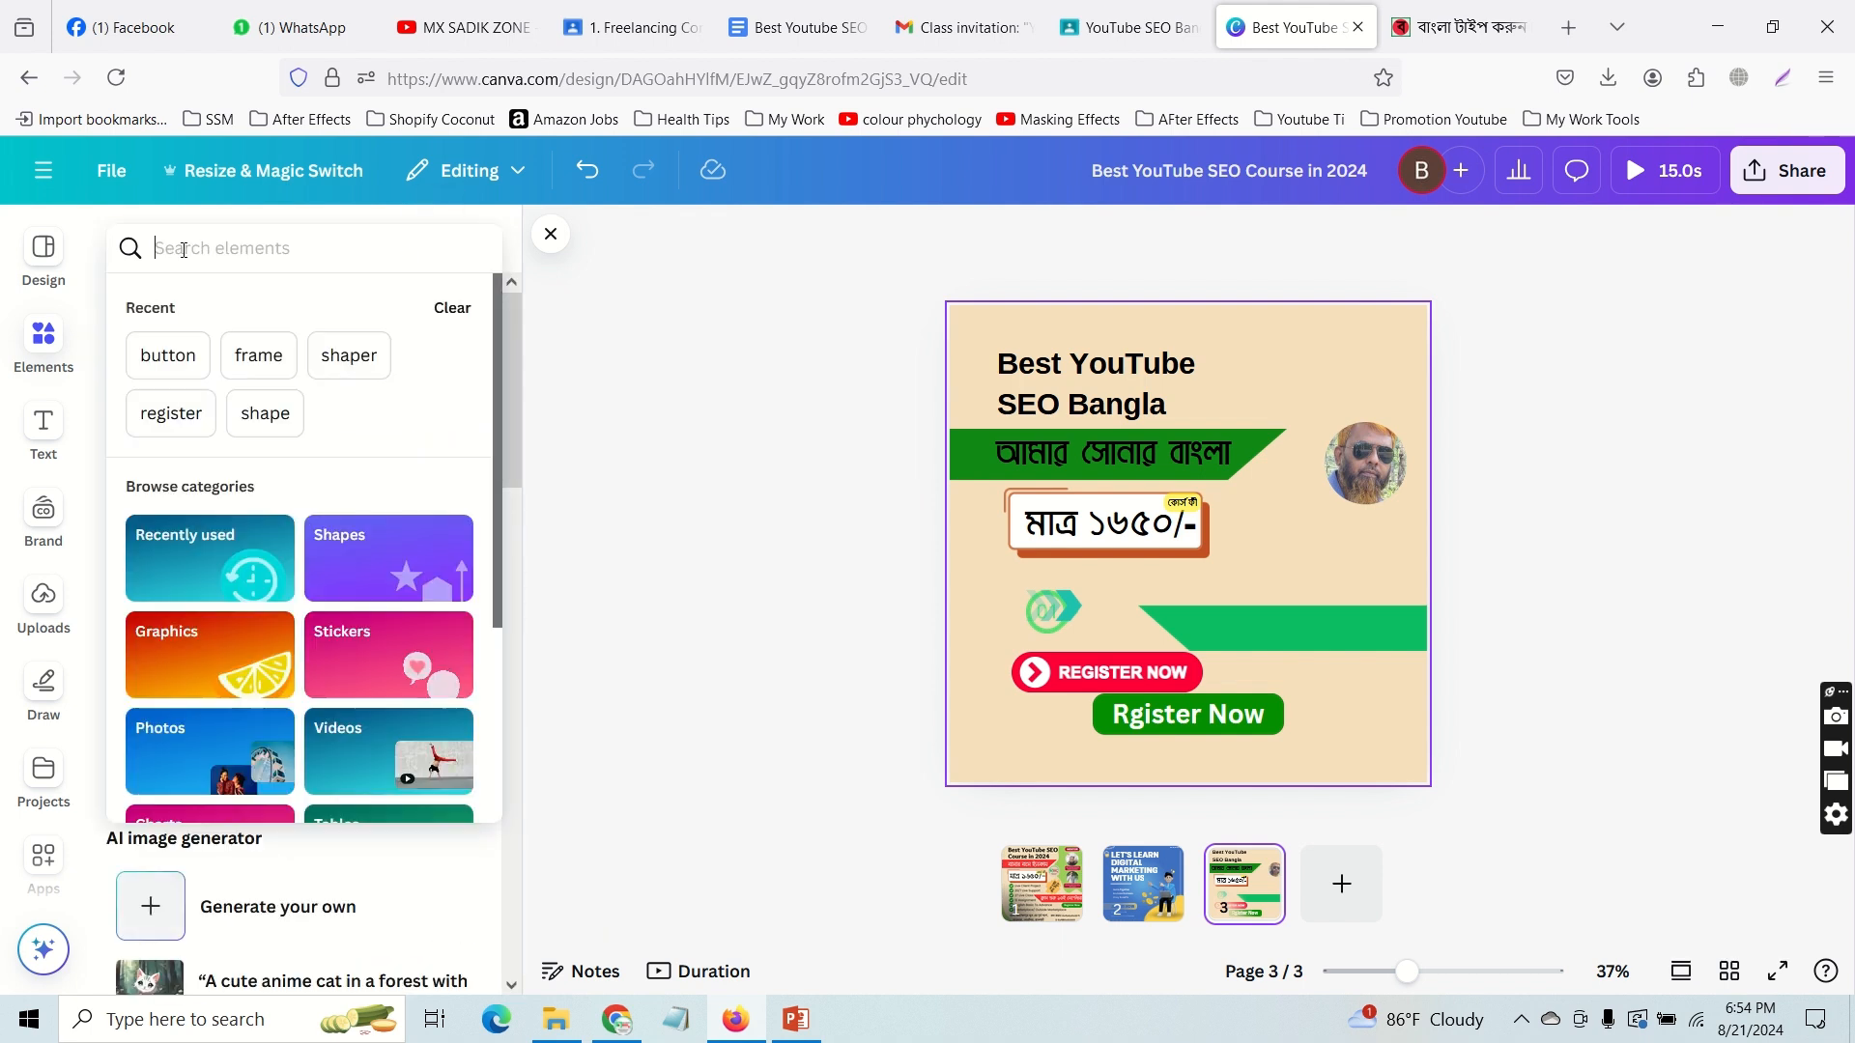
{"action": "type", "text": "shape"}
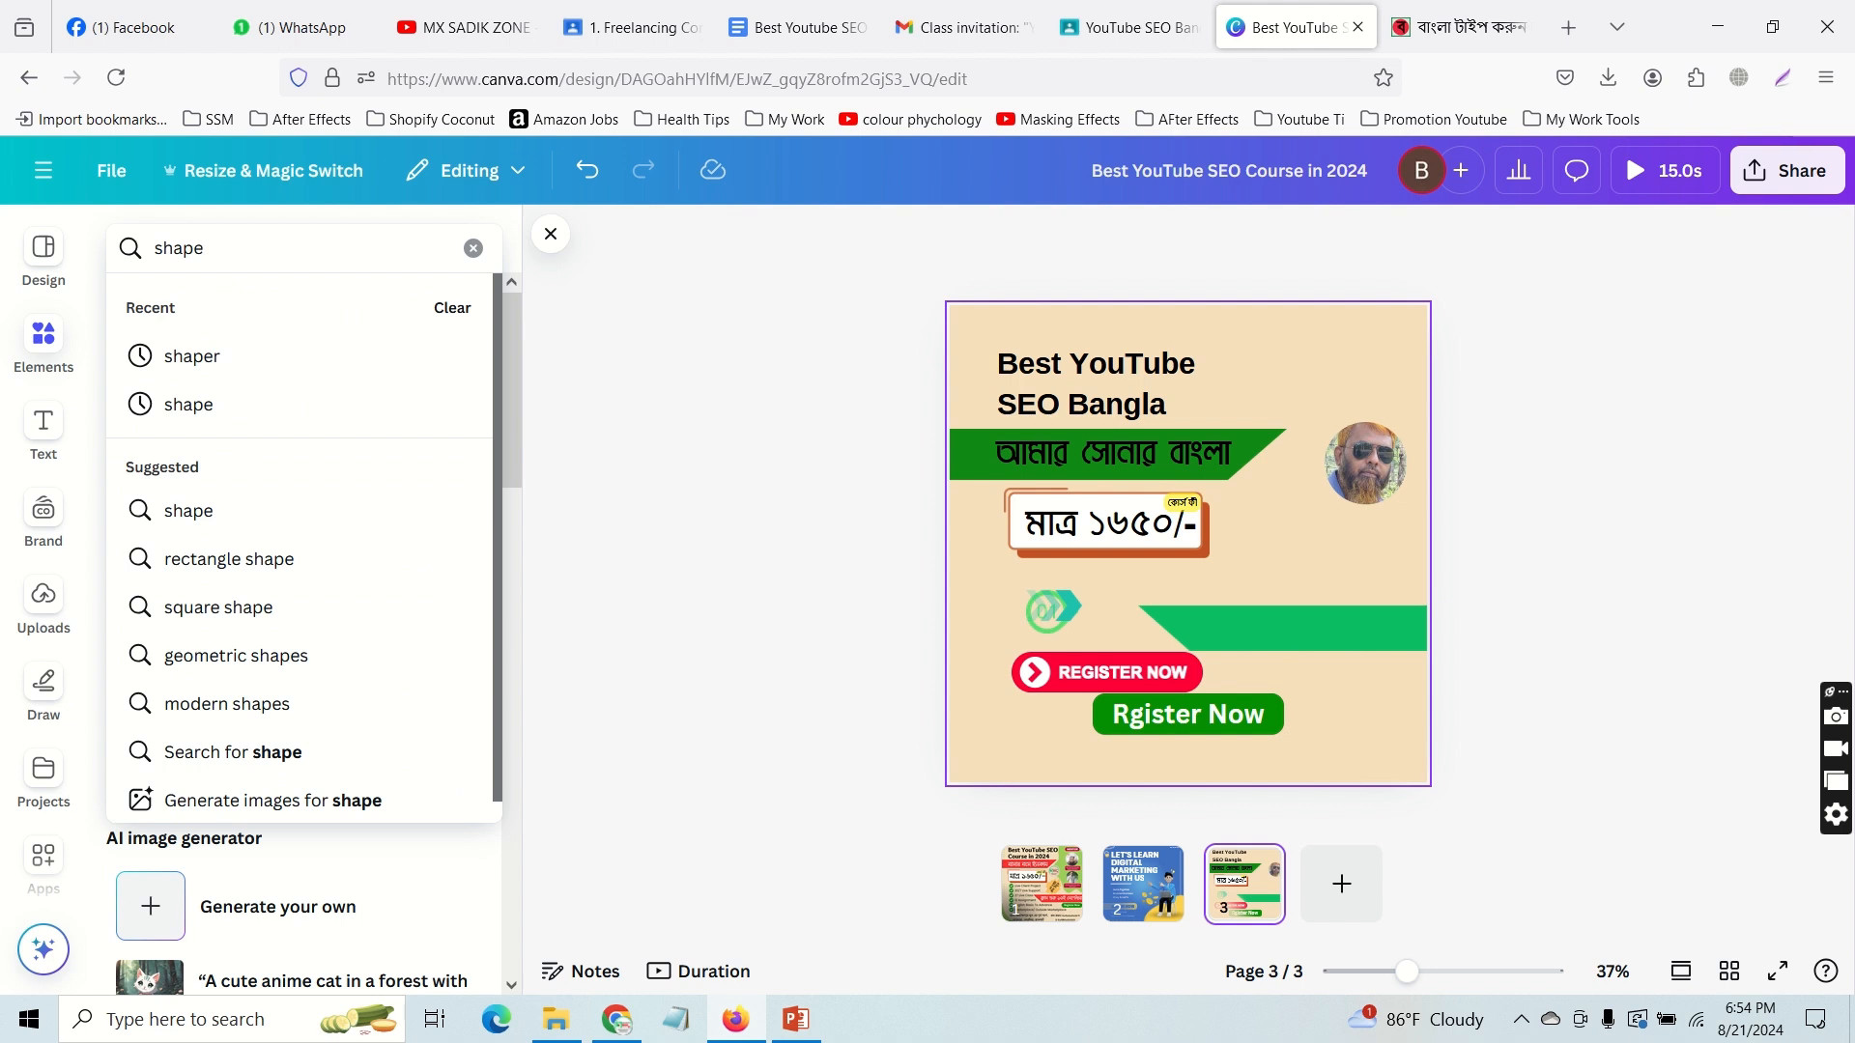
{"action": "key", "text": "Return"}
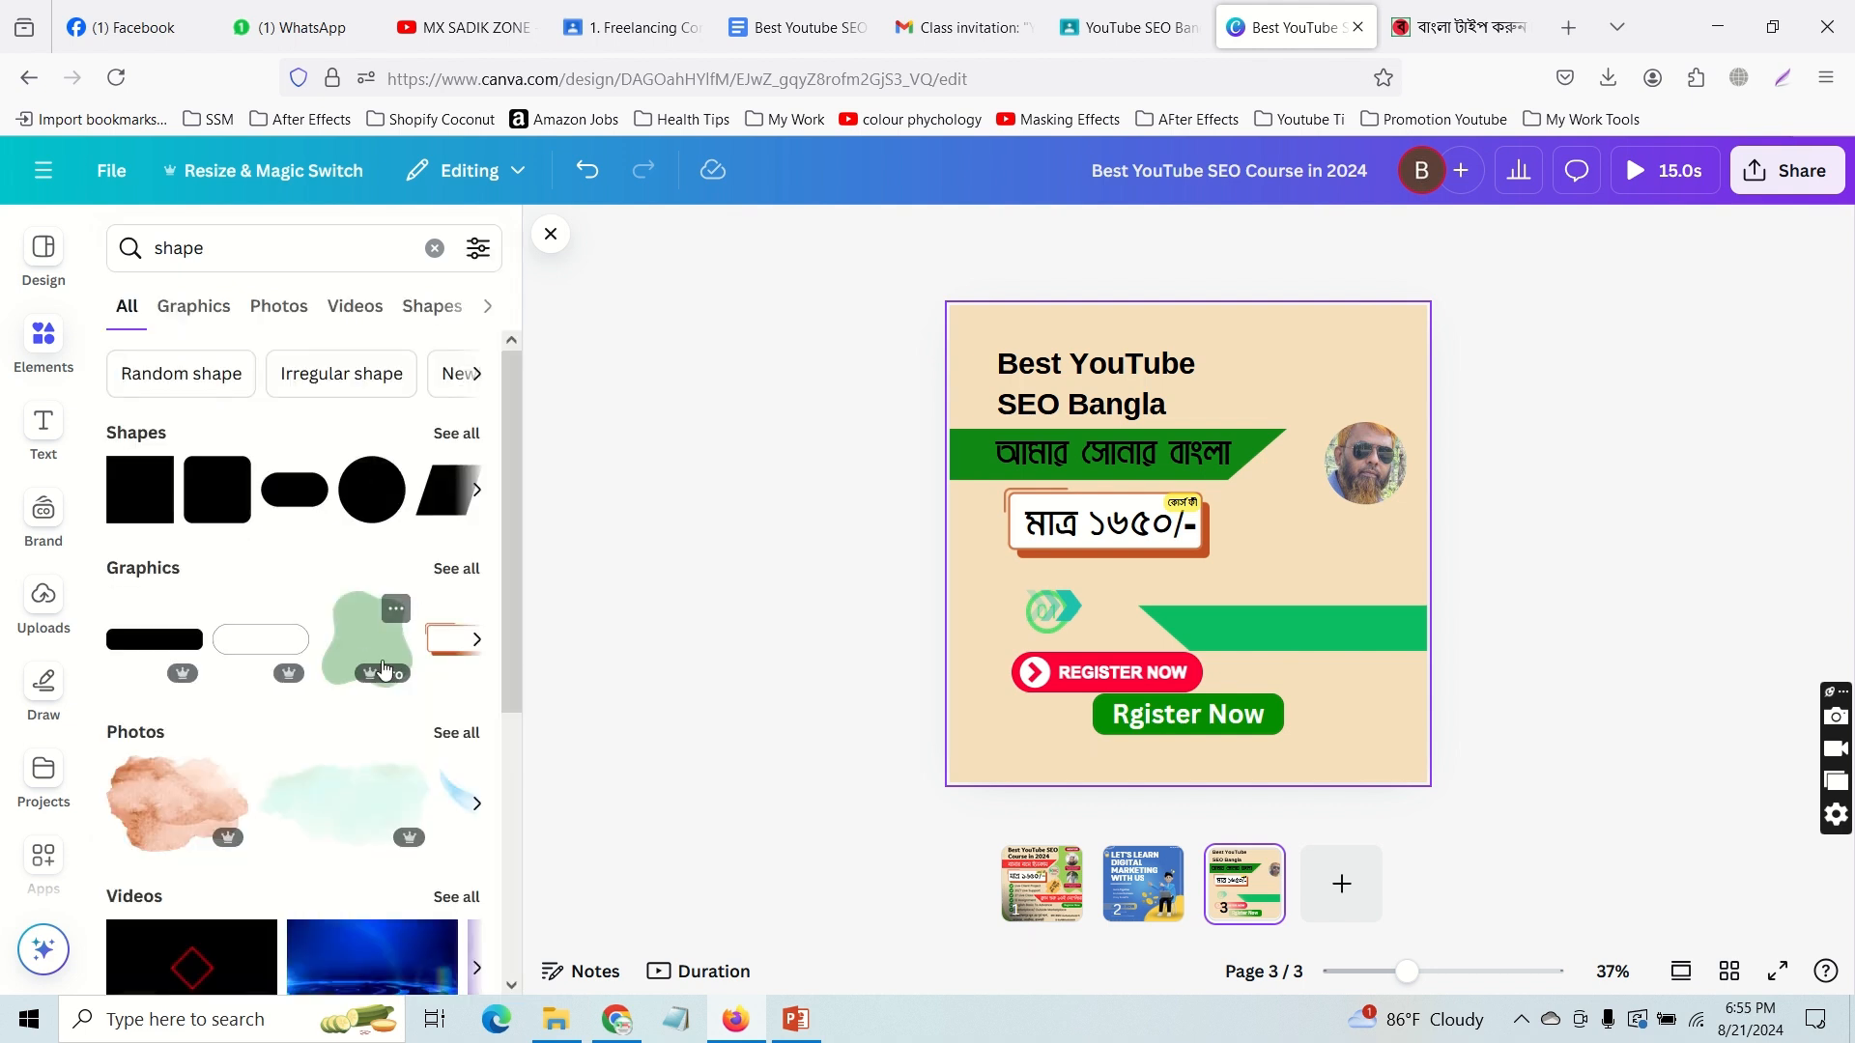
{"action": "left_click", "coordinate": [194, 306]}
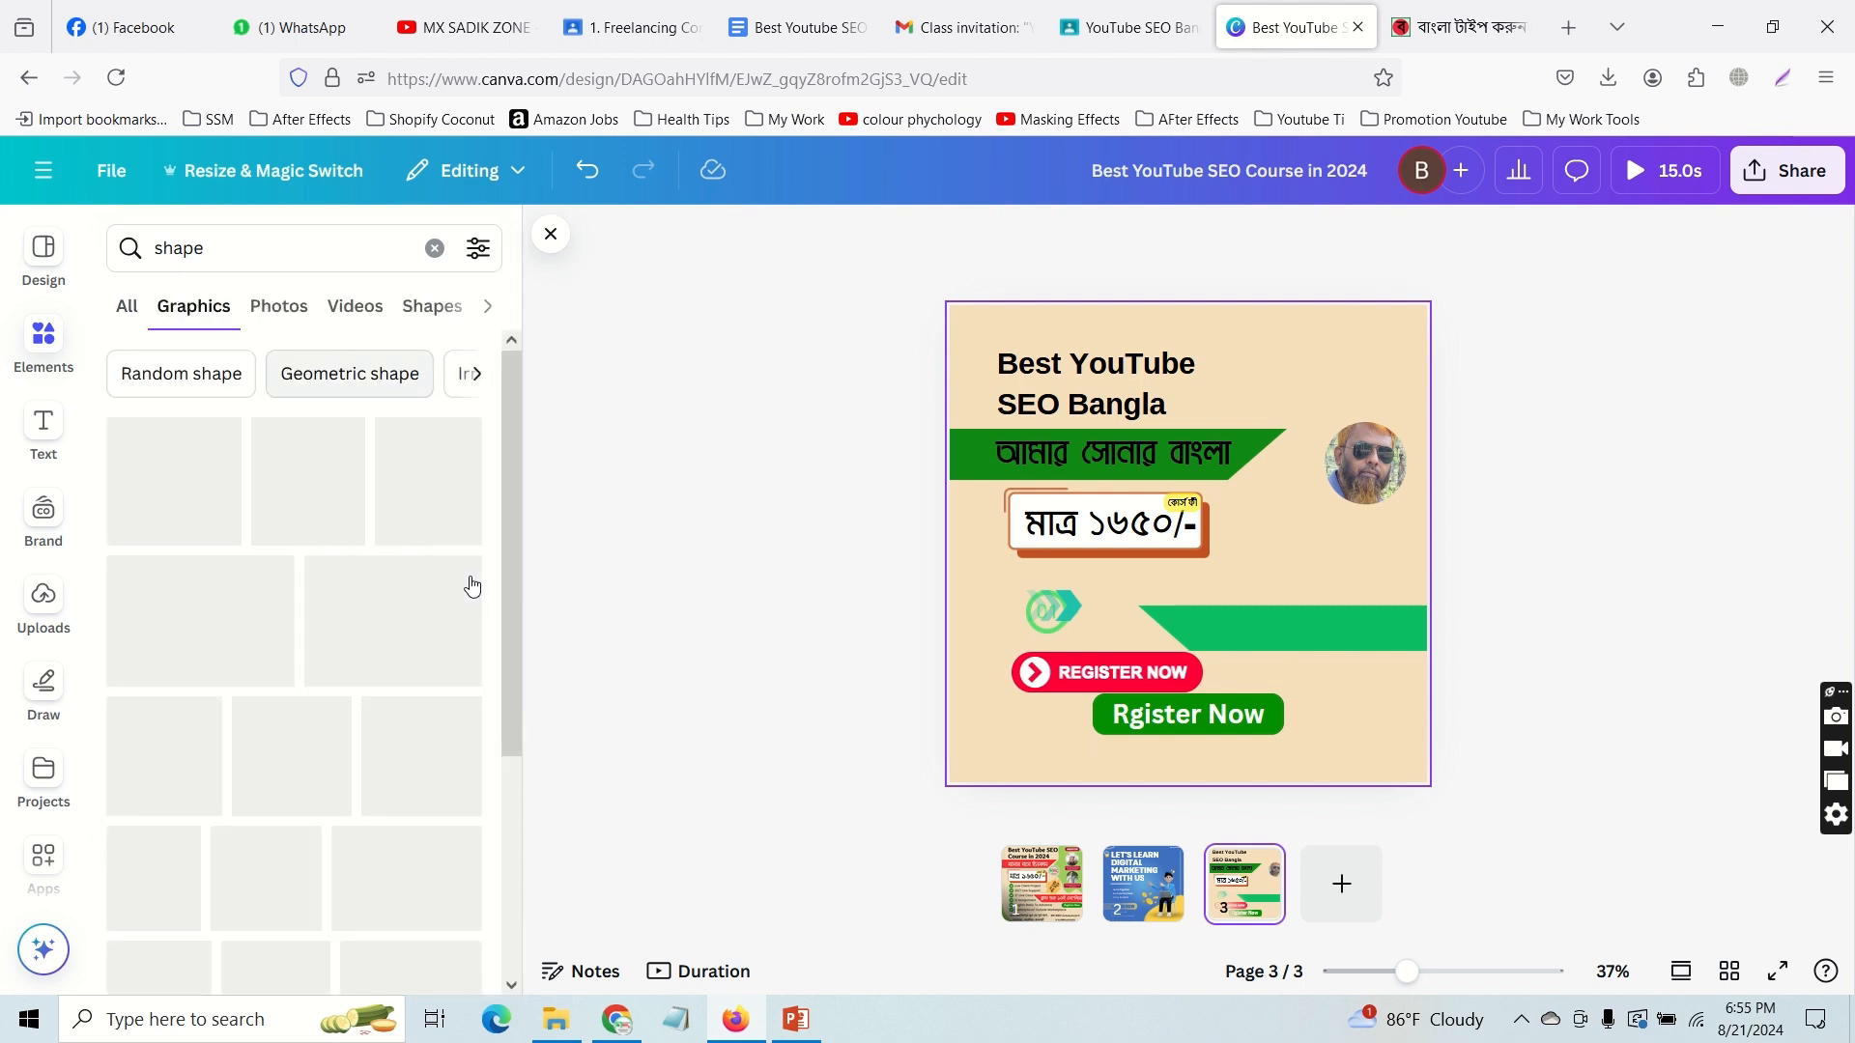
{"action": "scroll", "coordinate": [454, 585], "scroll_direction": "down", "scroll_amount": 5}
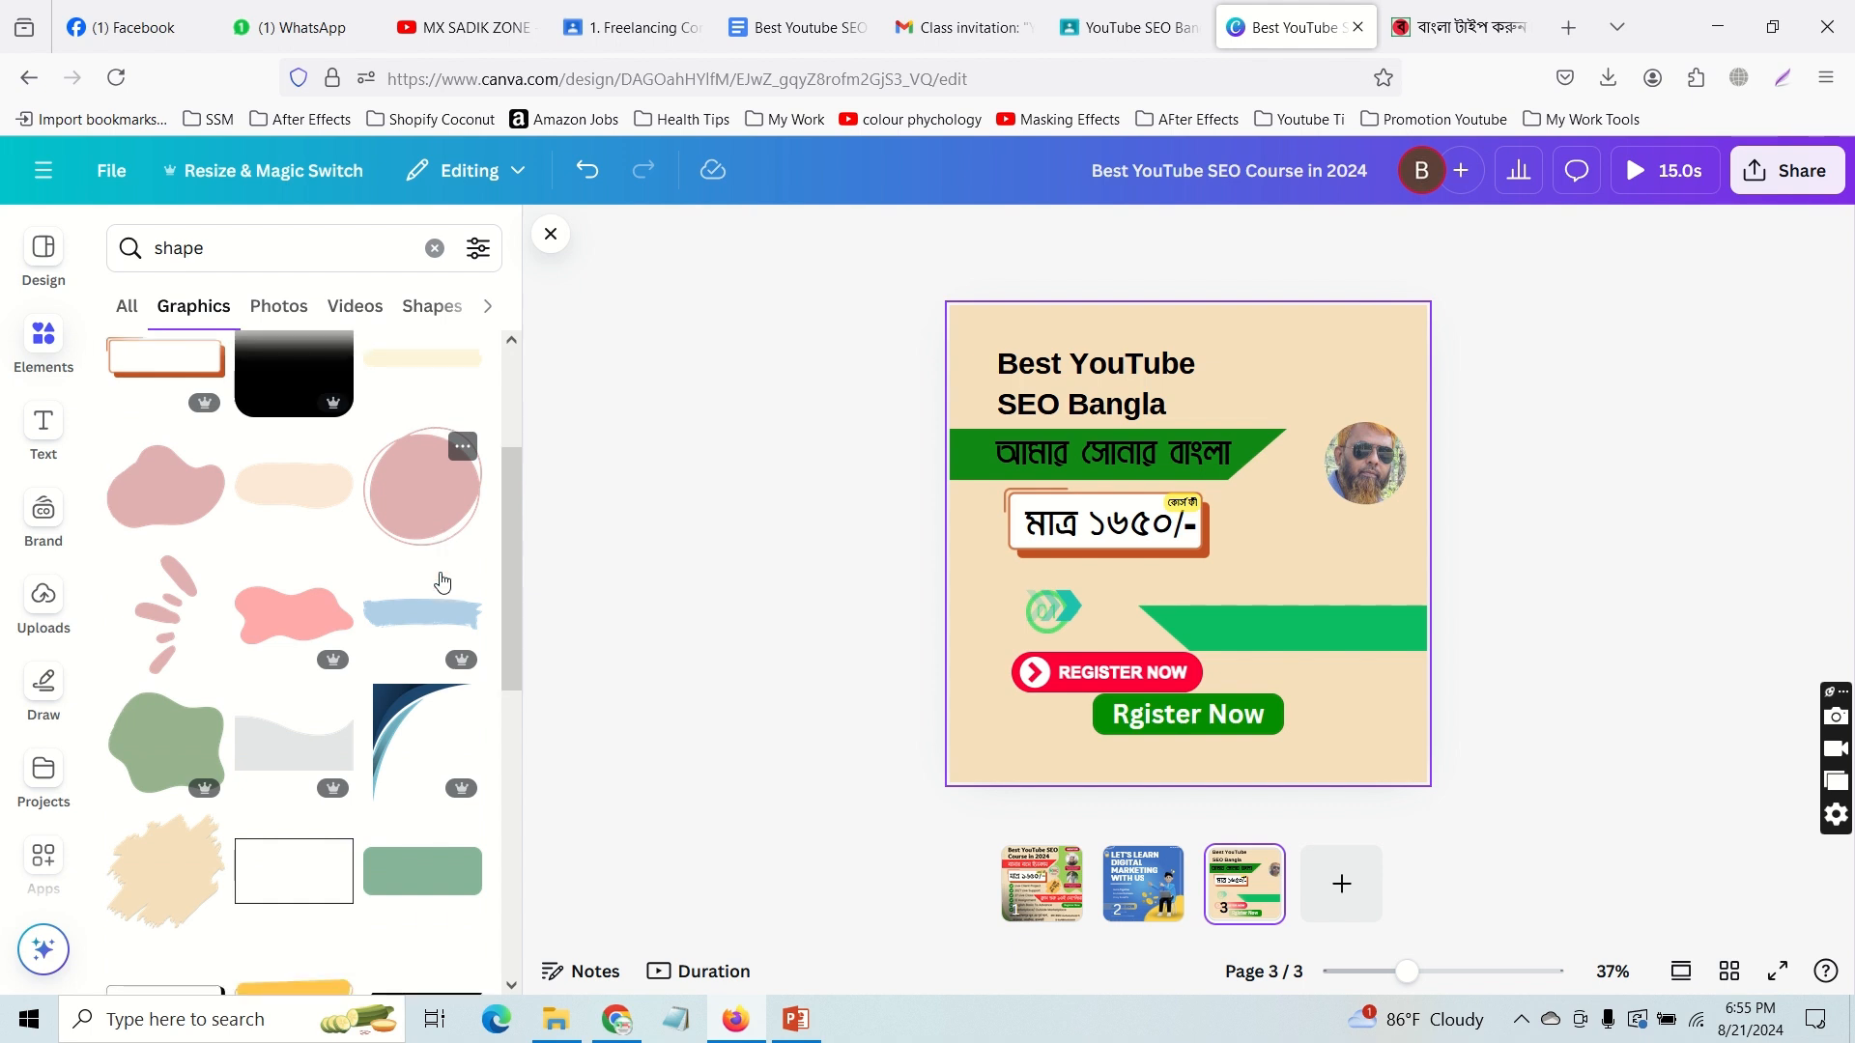
{"action": "scroll", "coordinate": [443, 581], "scroll_direction": "down", "scroll_amount": 3}
{"action": "left_click", "coordinate": [393, 607]}
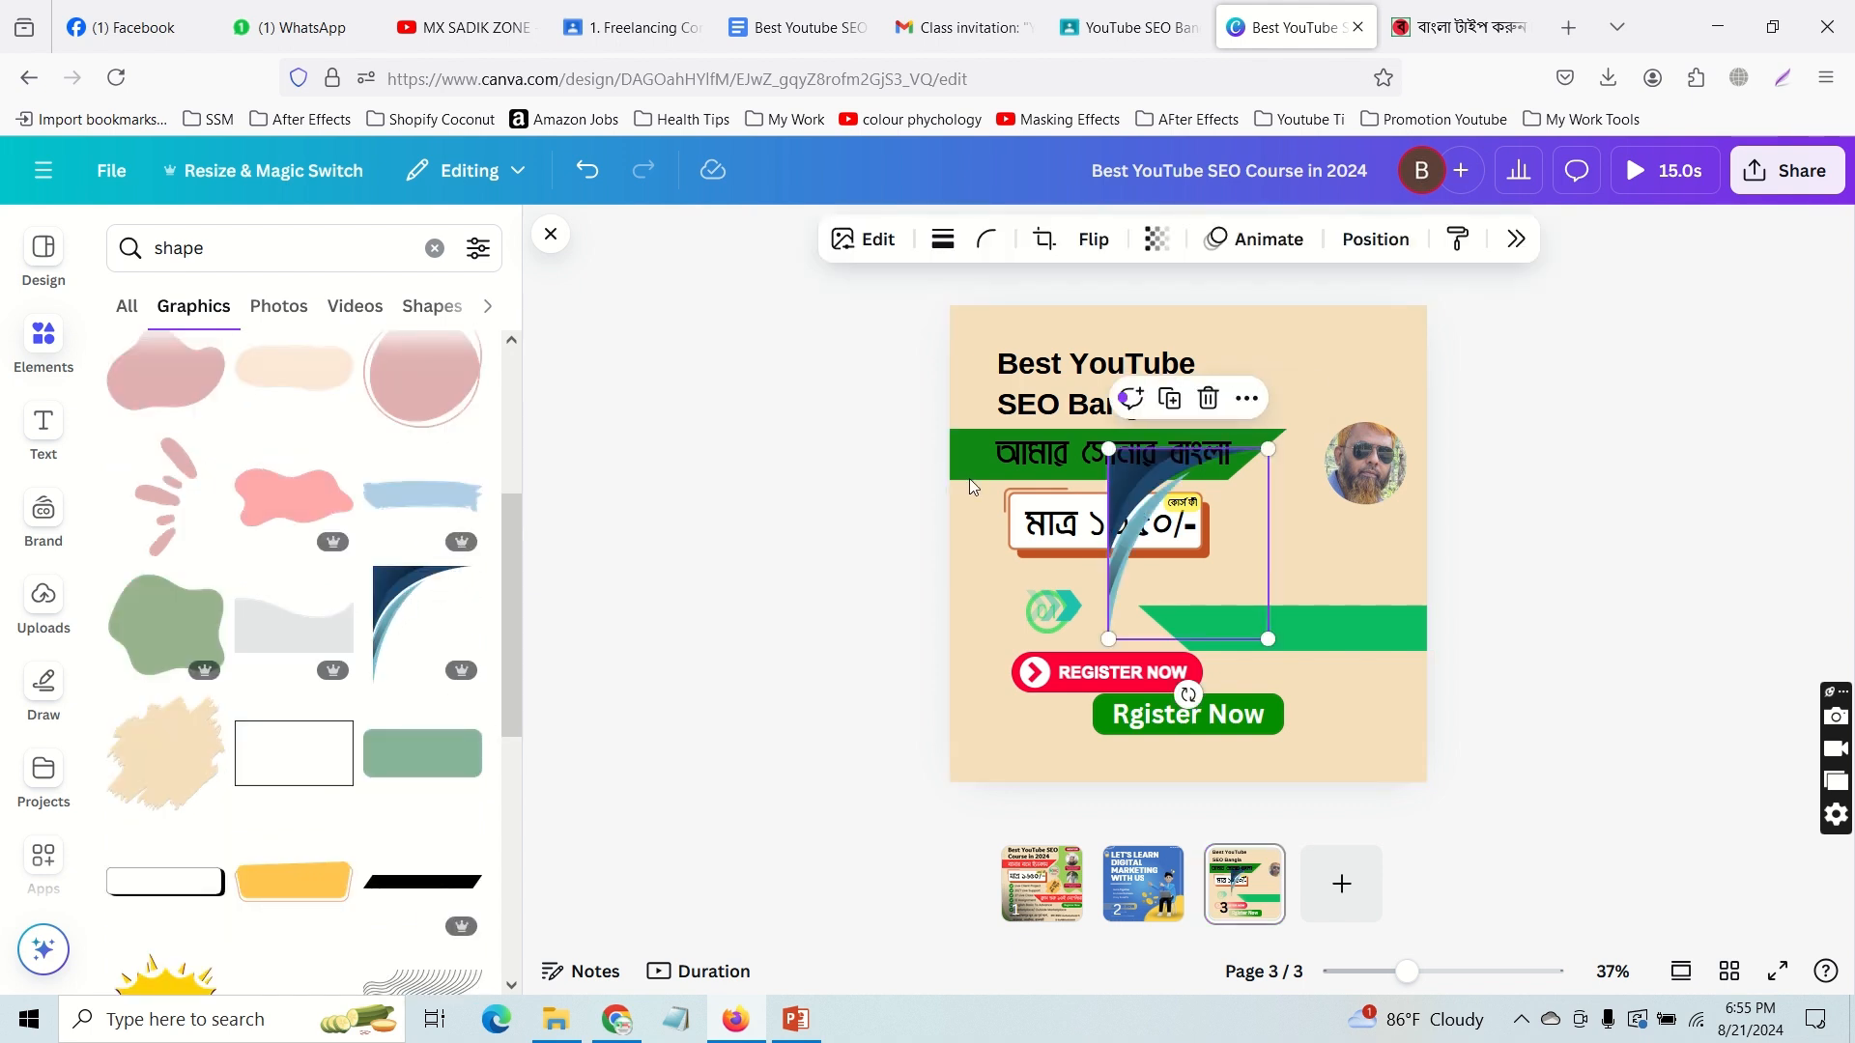
{"action": "left_click_drag", "start_coordinate": [1123, 479], "coordinate": [981, 356]}
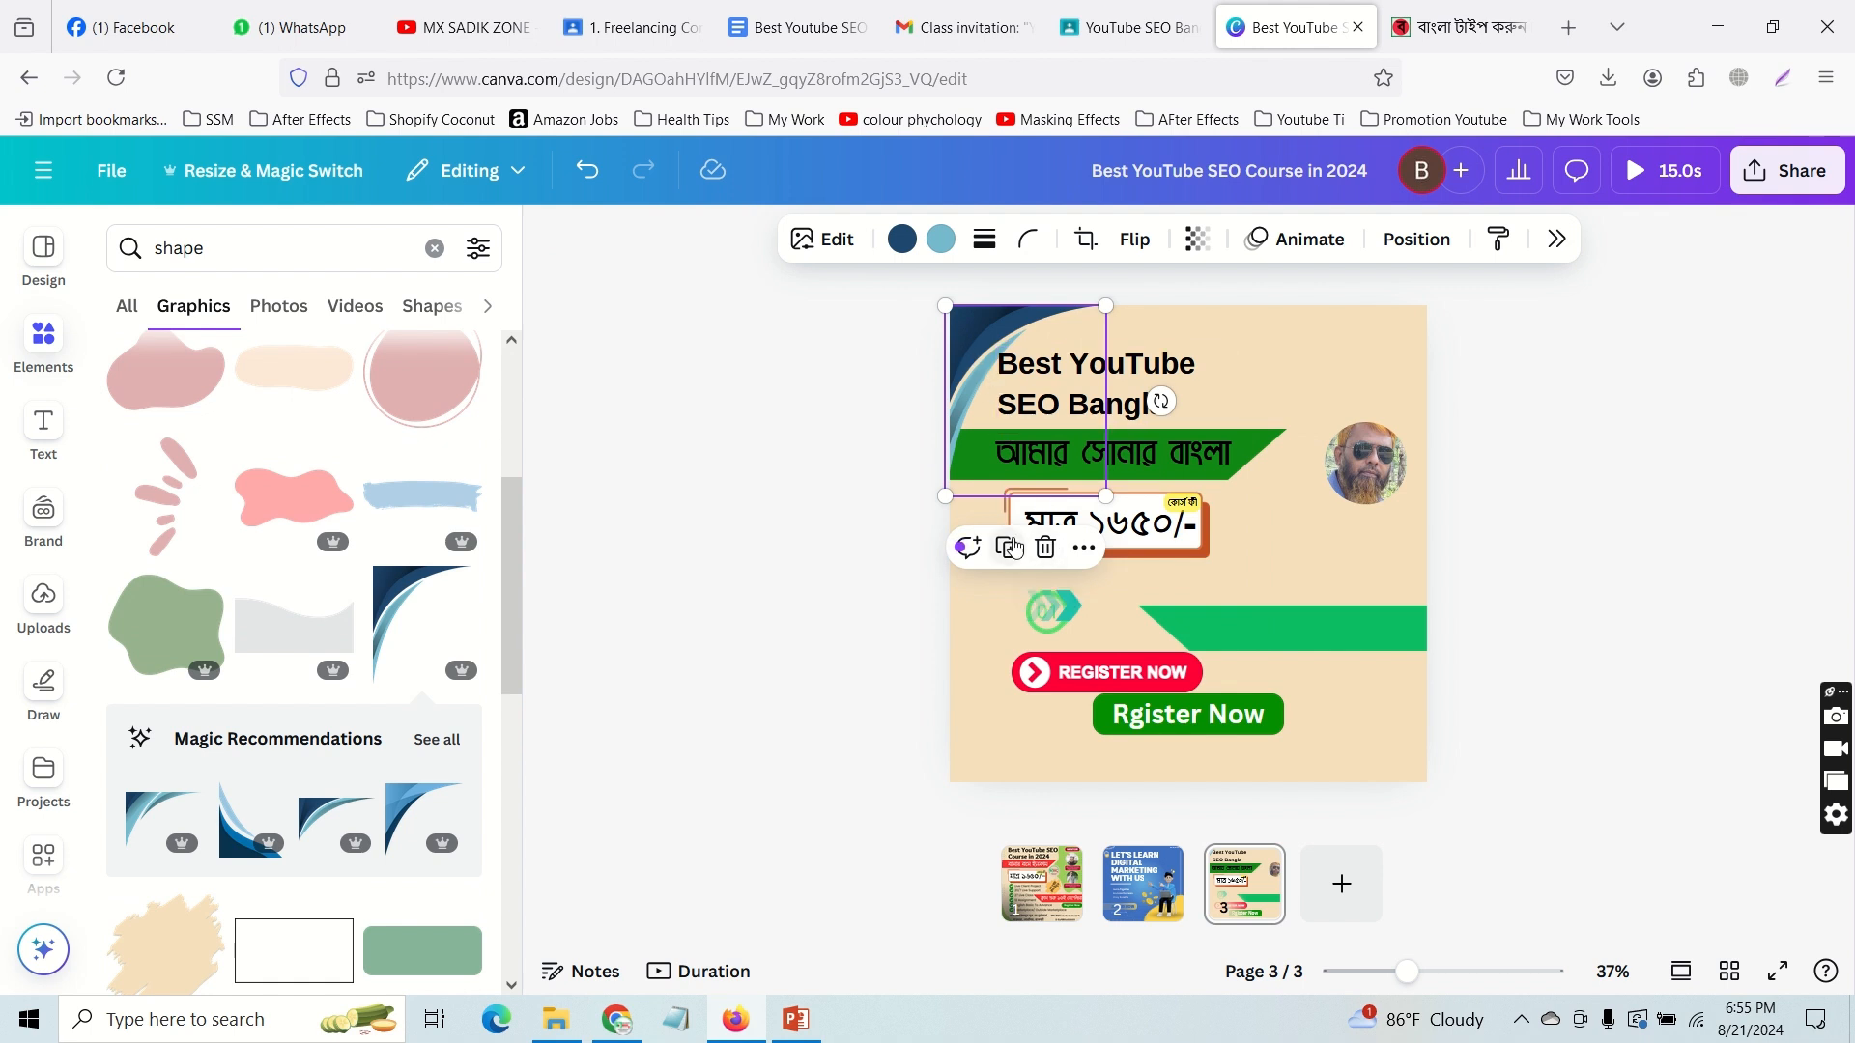
Step: Duplicate the blue corner graphic, flip the copy vertically and horizontally, and fit it into page 3's lower-right corner
{"action": "left_click_drag", "start_coordinate": [971, 354], "coordinate": [1289, 616]}
{"action": "left_click", "coordinate": [1135, 238]}
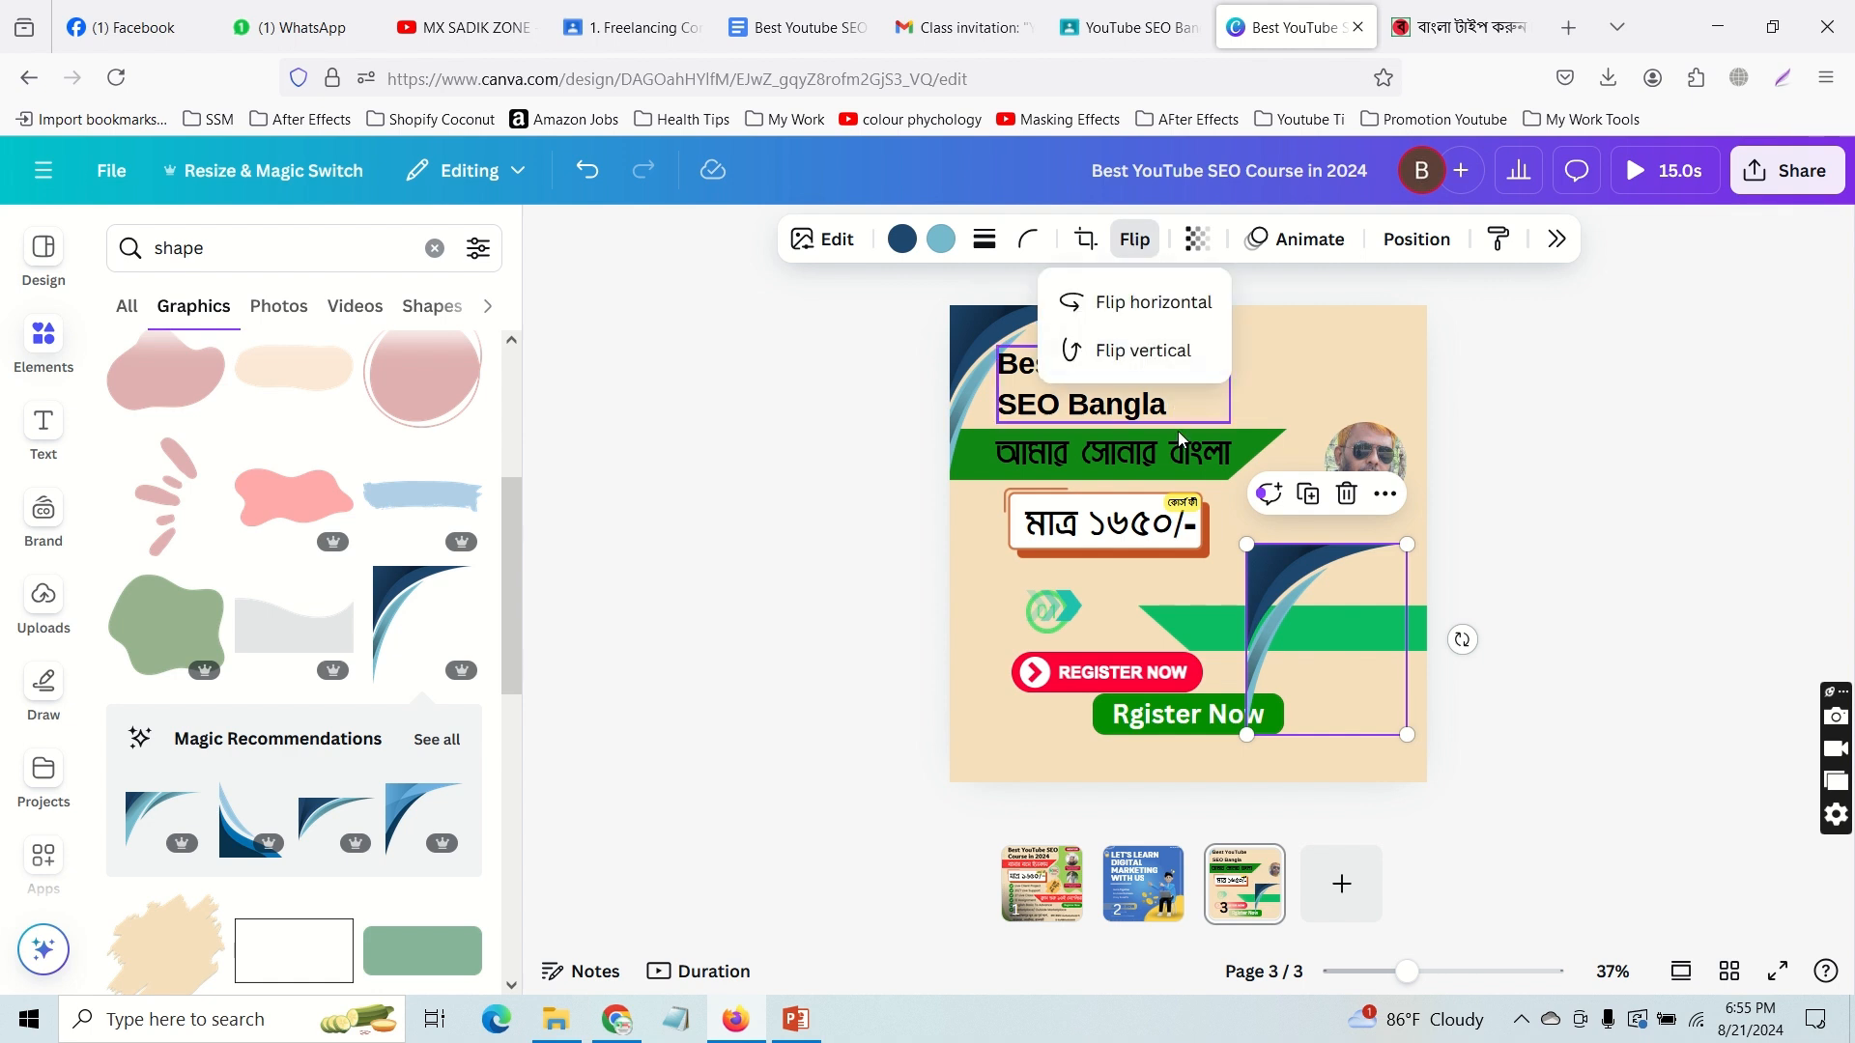
{"action": "left_click", "coordinate": [1121, 350]}
{"action": "left_click_drag", "start_coordinate": [1295, 676], "coordinate": [1074, 708]}
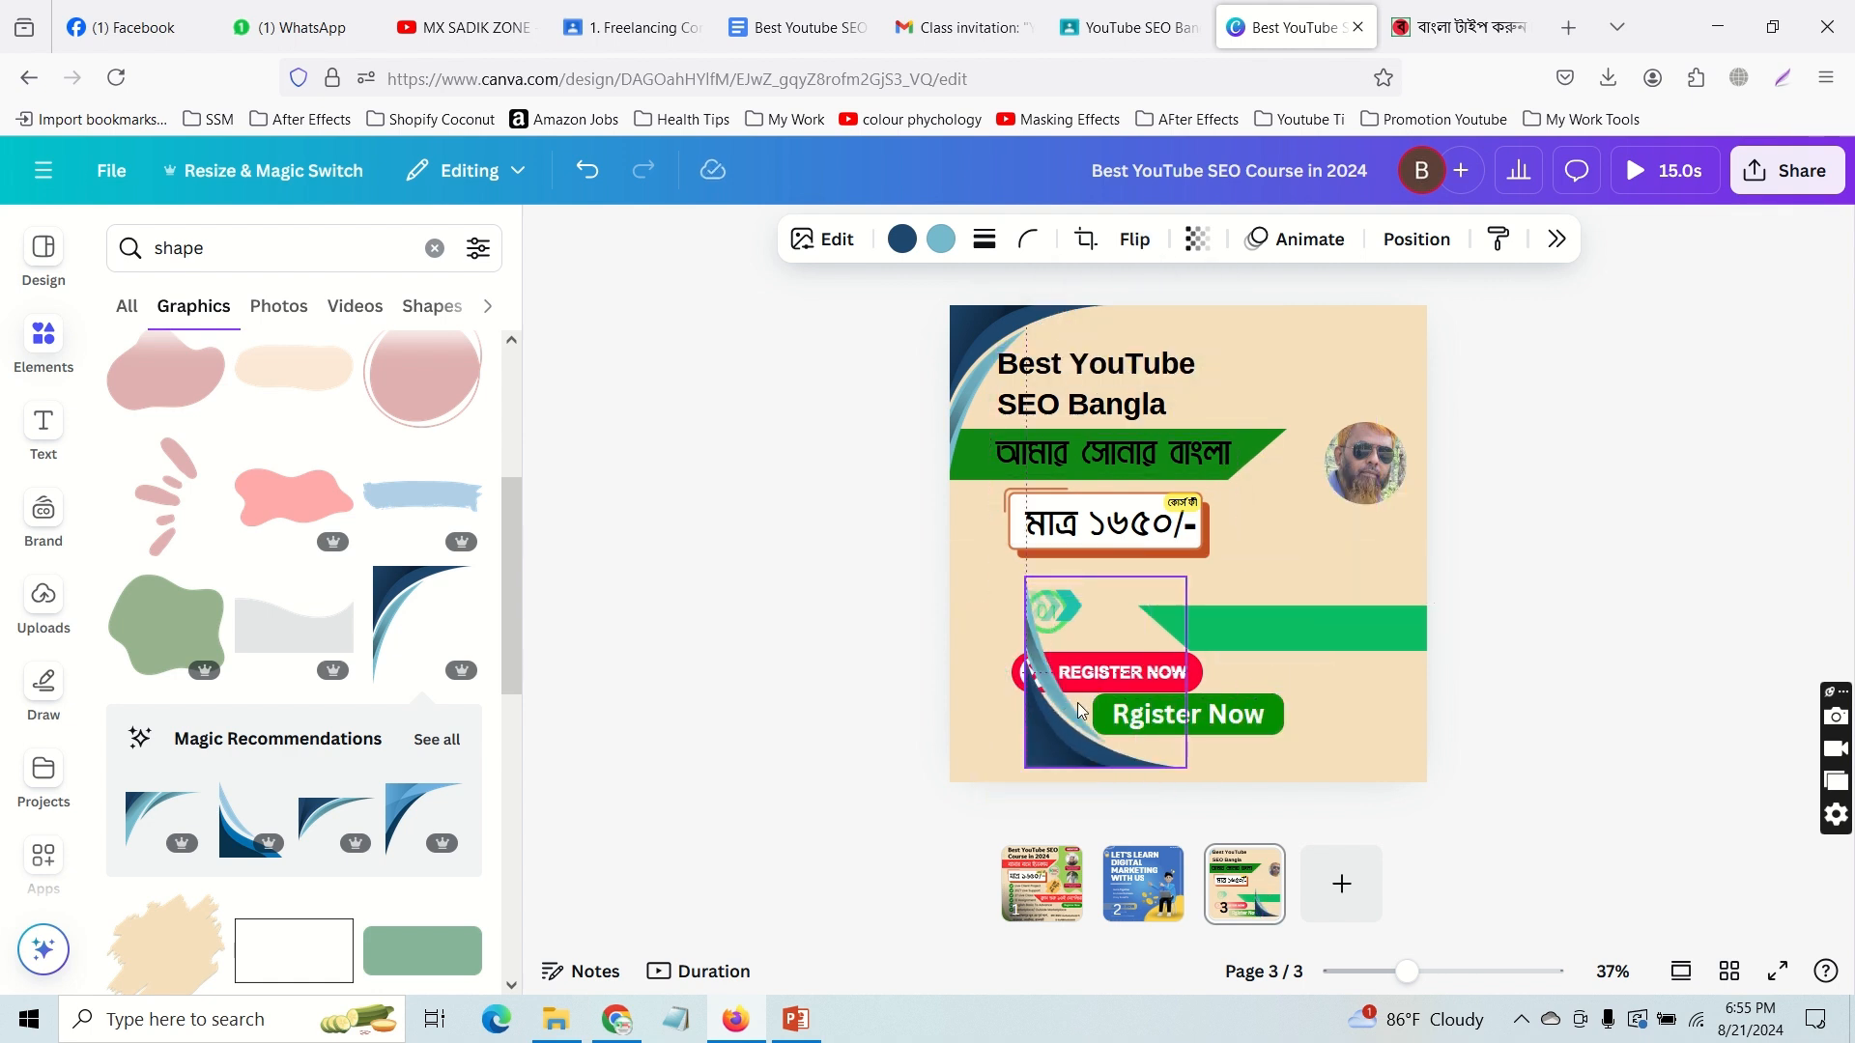
{"action": "left_click", "coordinate": [1134, 239]}
{"action": "left_click", "coordinate": [1079, 303]}
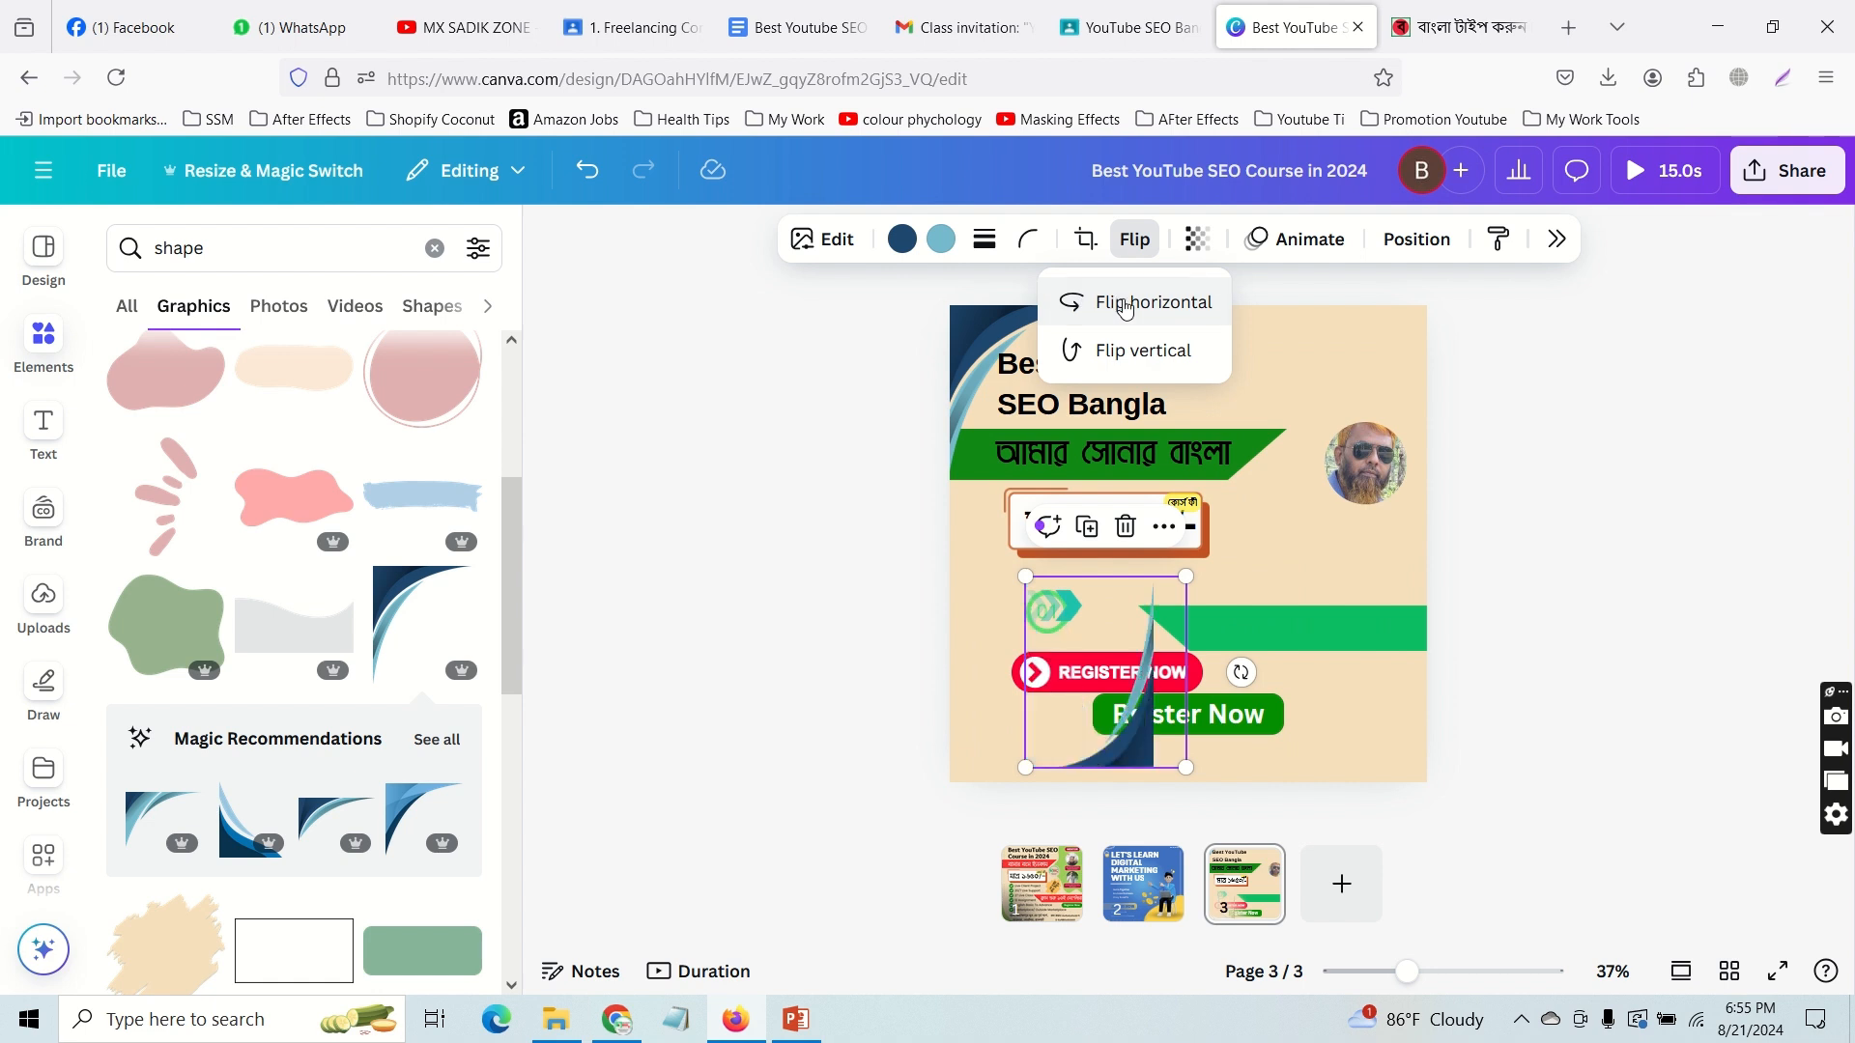
{"action": "left_click_drag", "start_coordinate": [1177, 732], "coordinate": [1418, 745]}
{"action": "left_click", "coordinate": [1607, 655]}
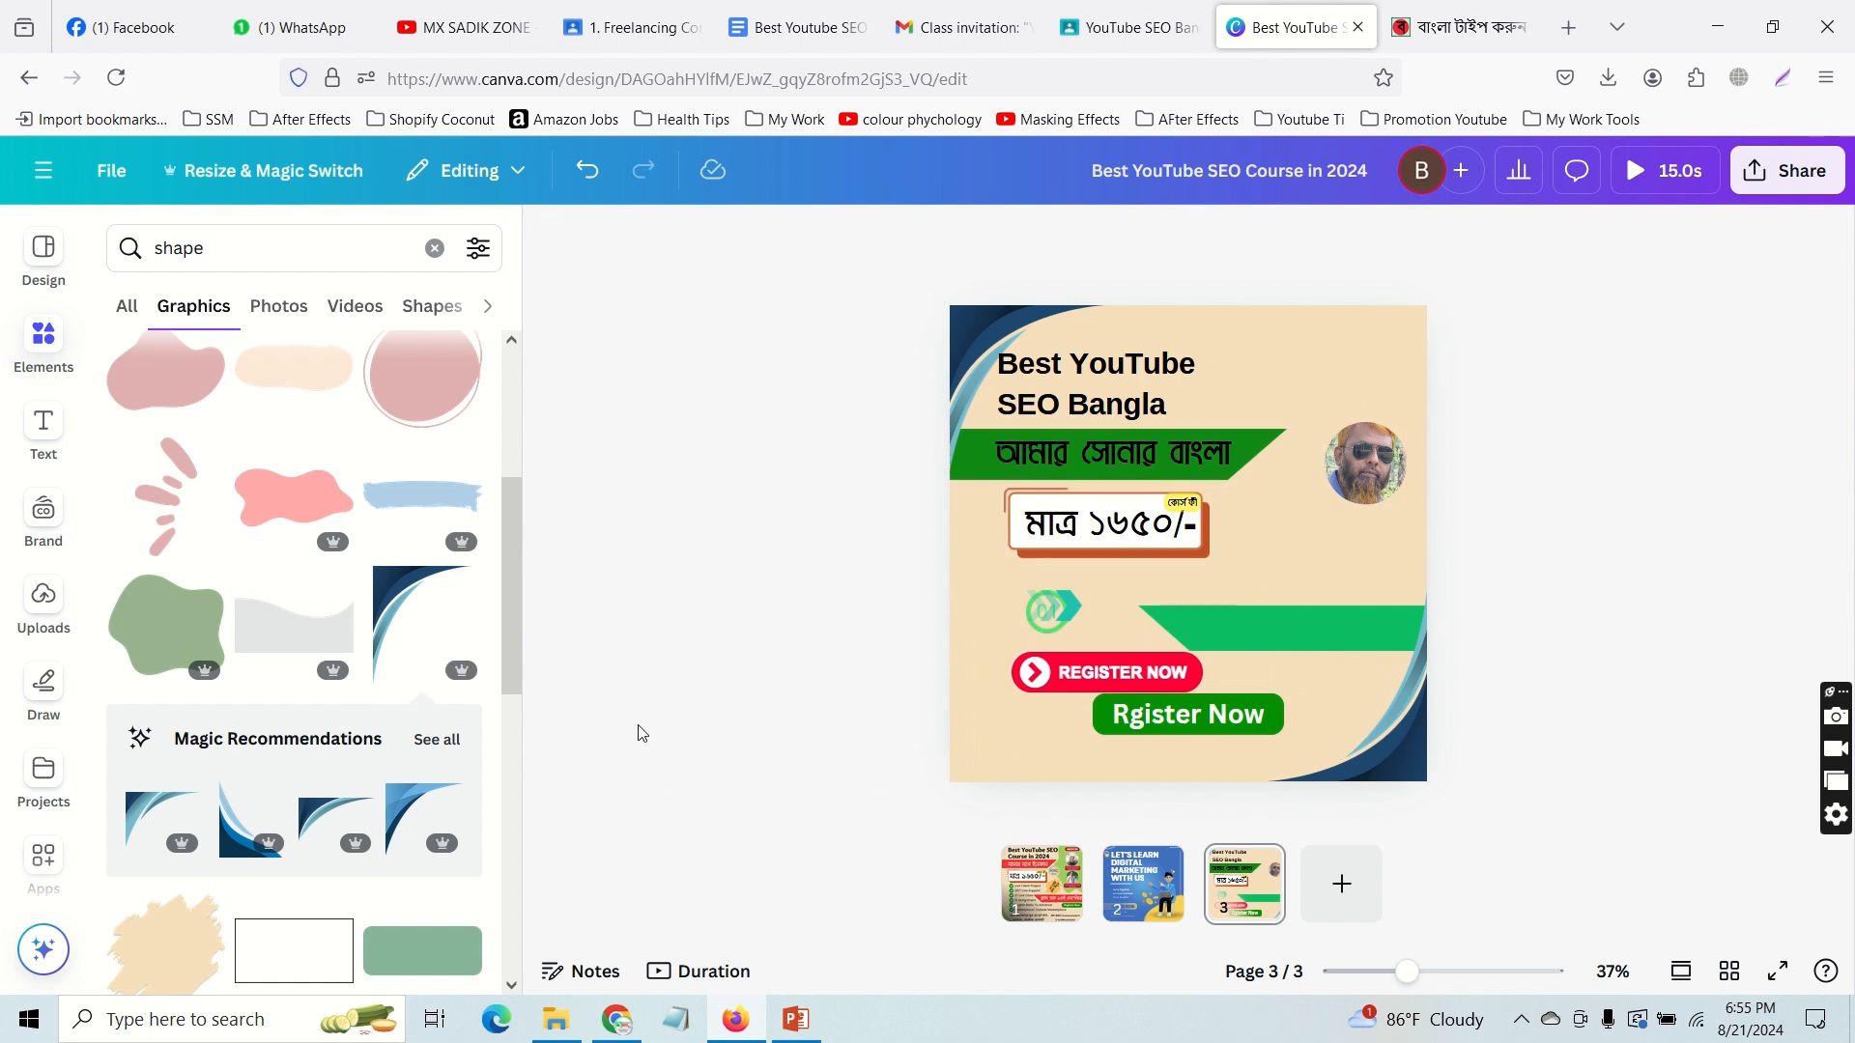
Step: Compare page 1's finished layout with the design on page 3
{"action": "scroll", "coordinate": [406, 661], "scroll_direction": "down", "scroll_amount": 1}
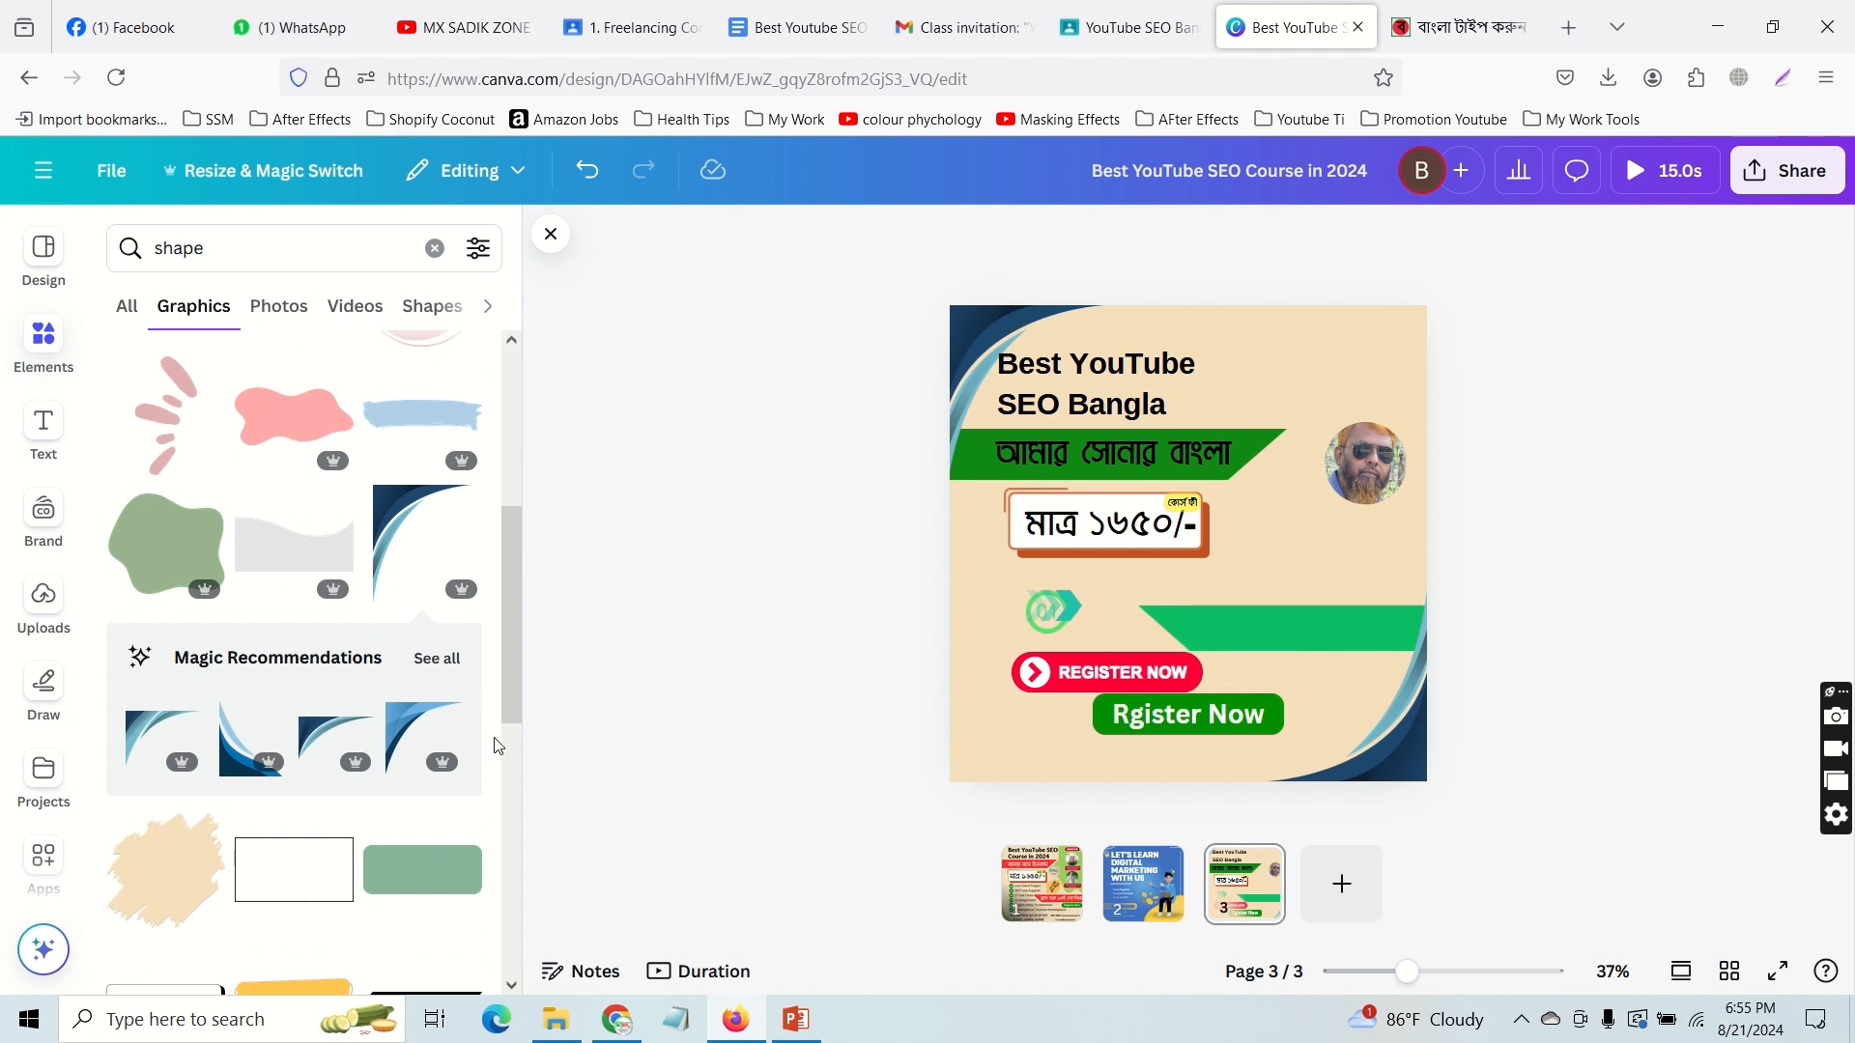
{"action": "left_click", "coordinate": [1029, 897]}
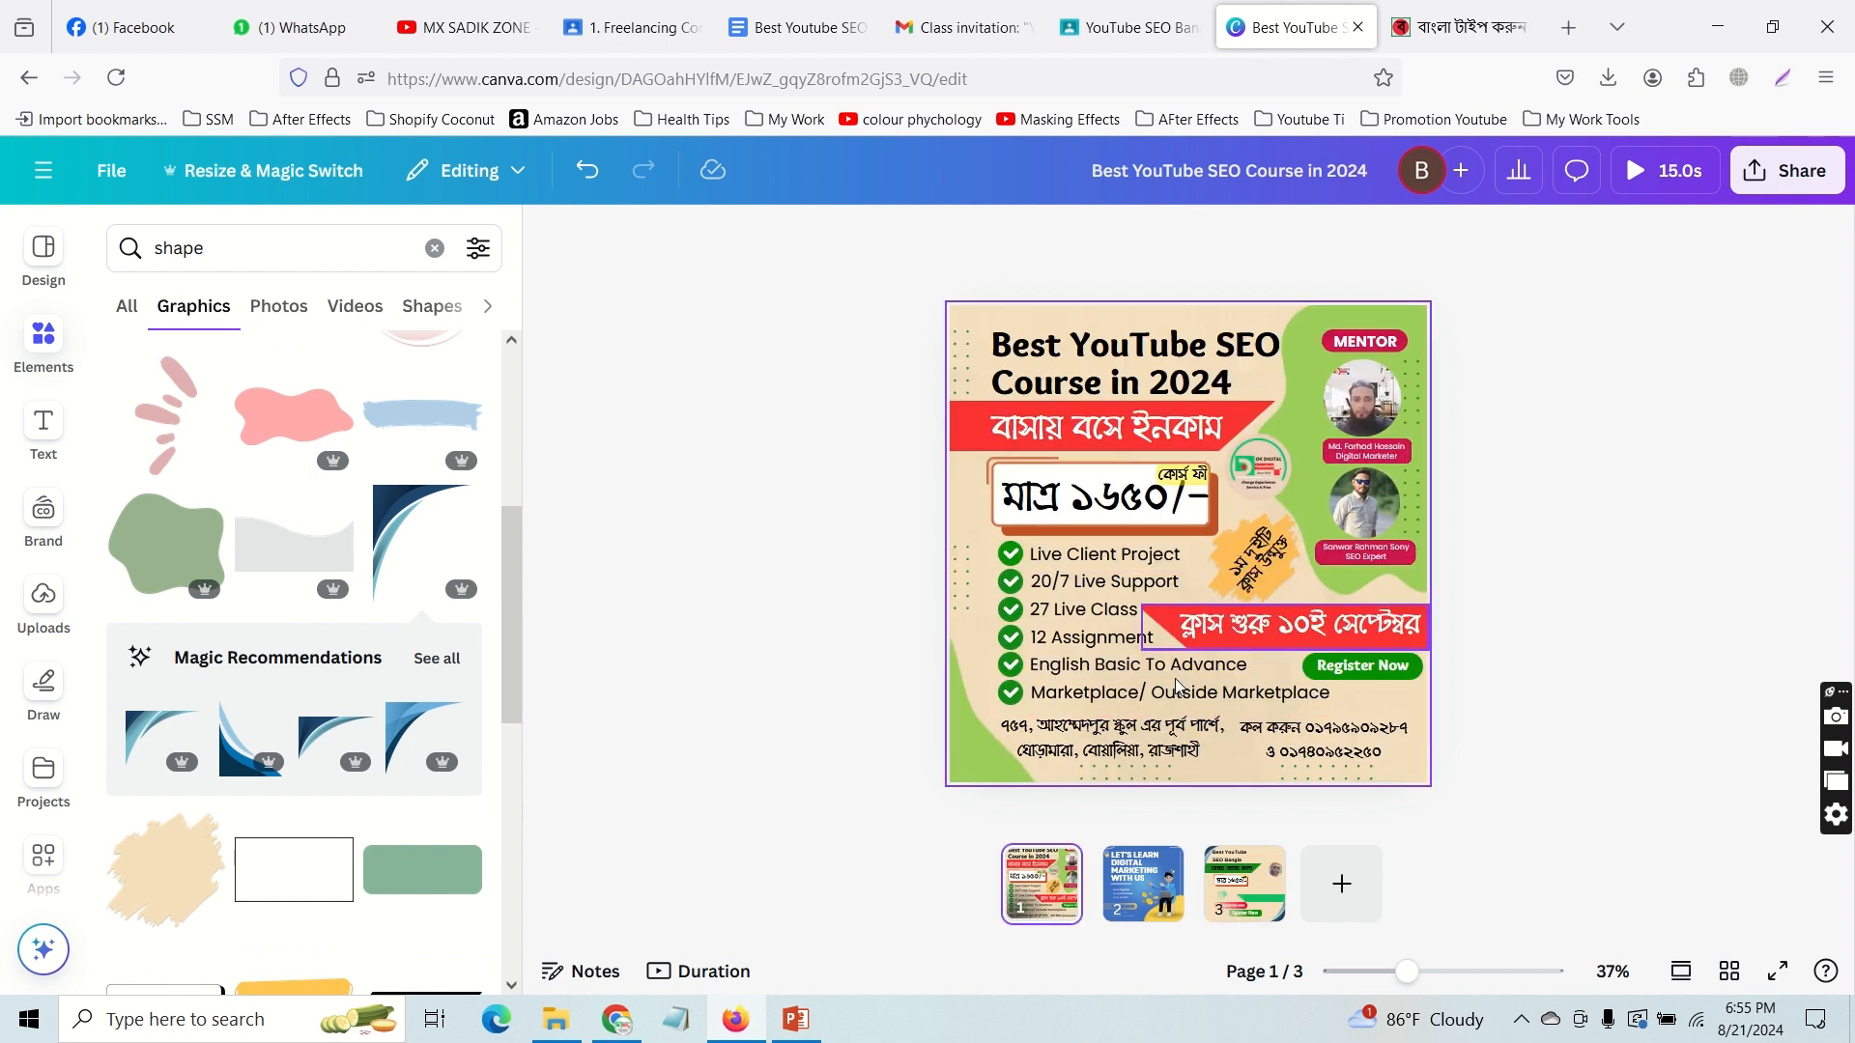
{"action": "left_click", "coordinate": [1244, 881]}
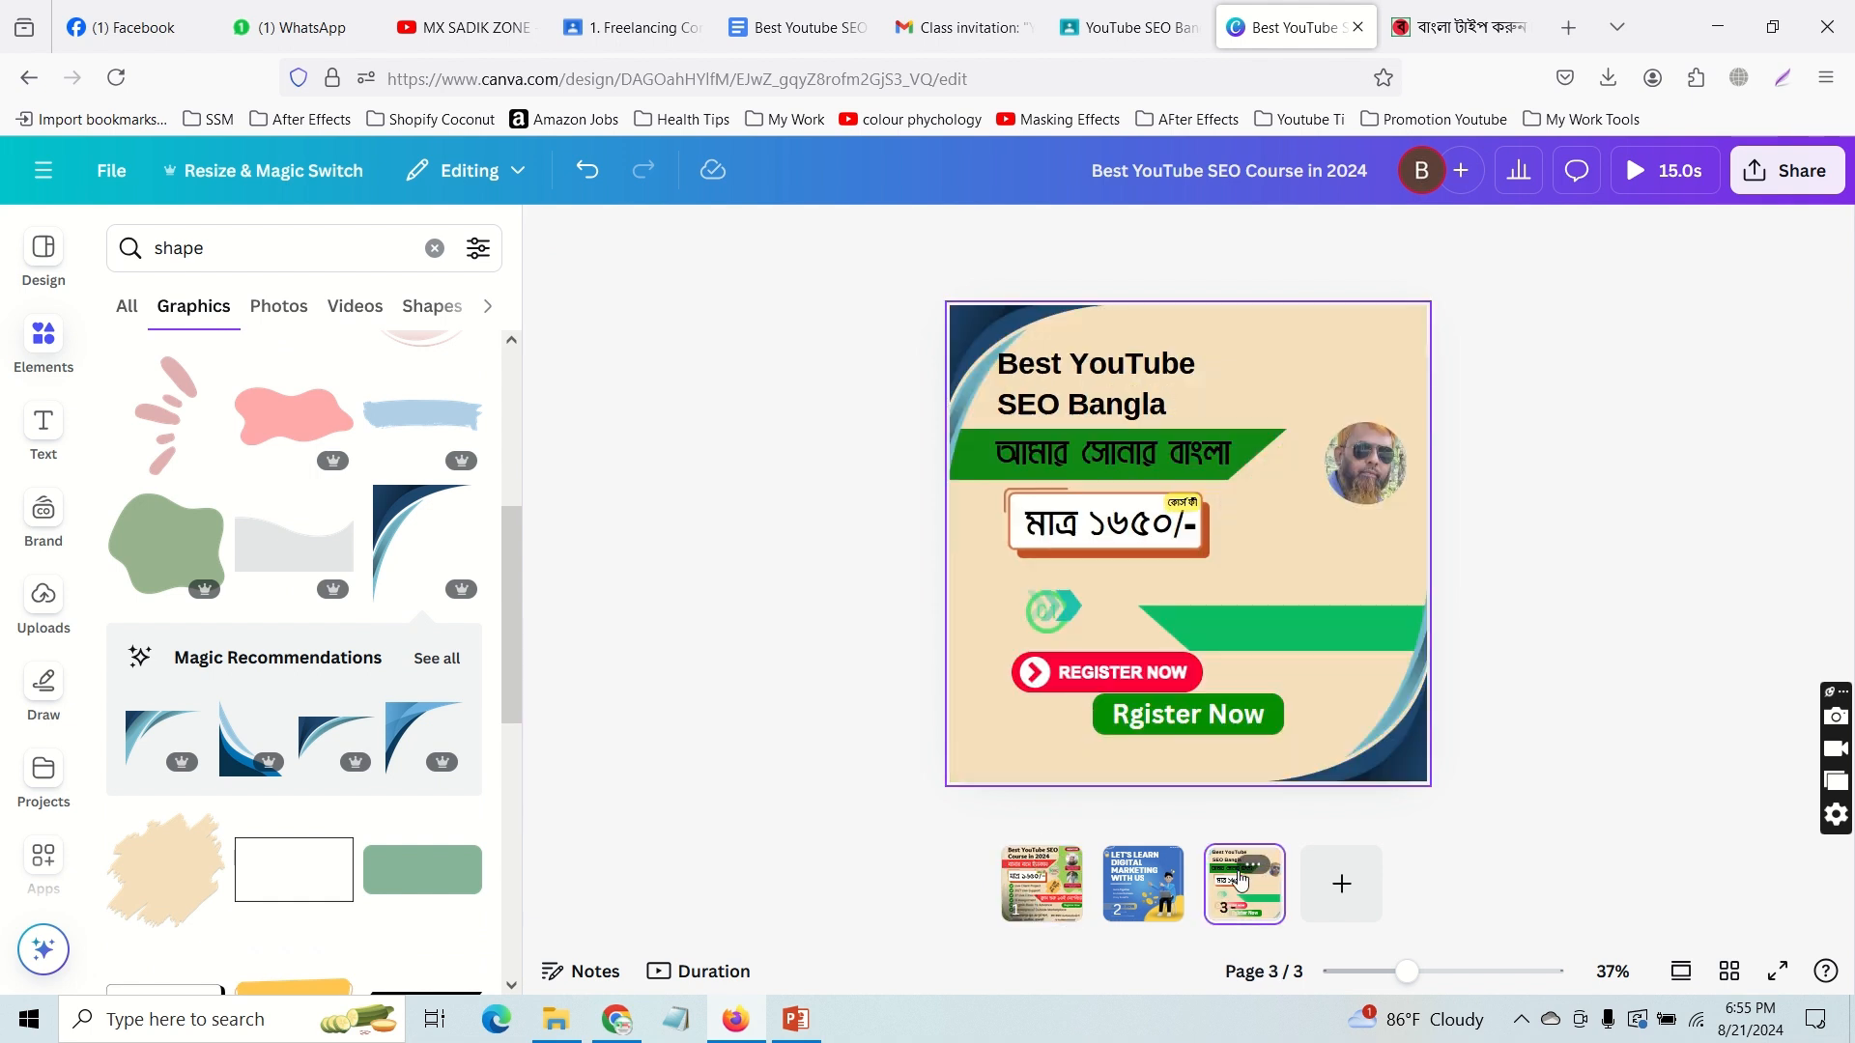
Step: Add the beige brush-splash graphic to page 3, place it beside the price box and recolour it crimson
{"action": "left_click", "coordinate": [186, 910]}
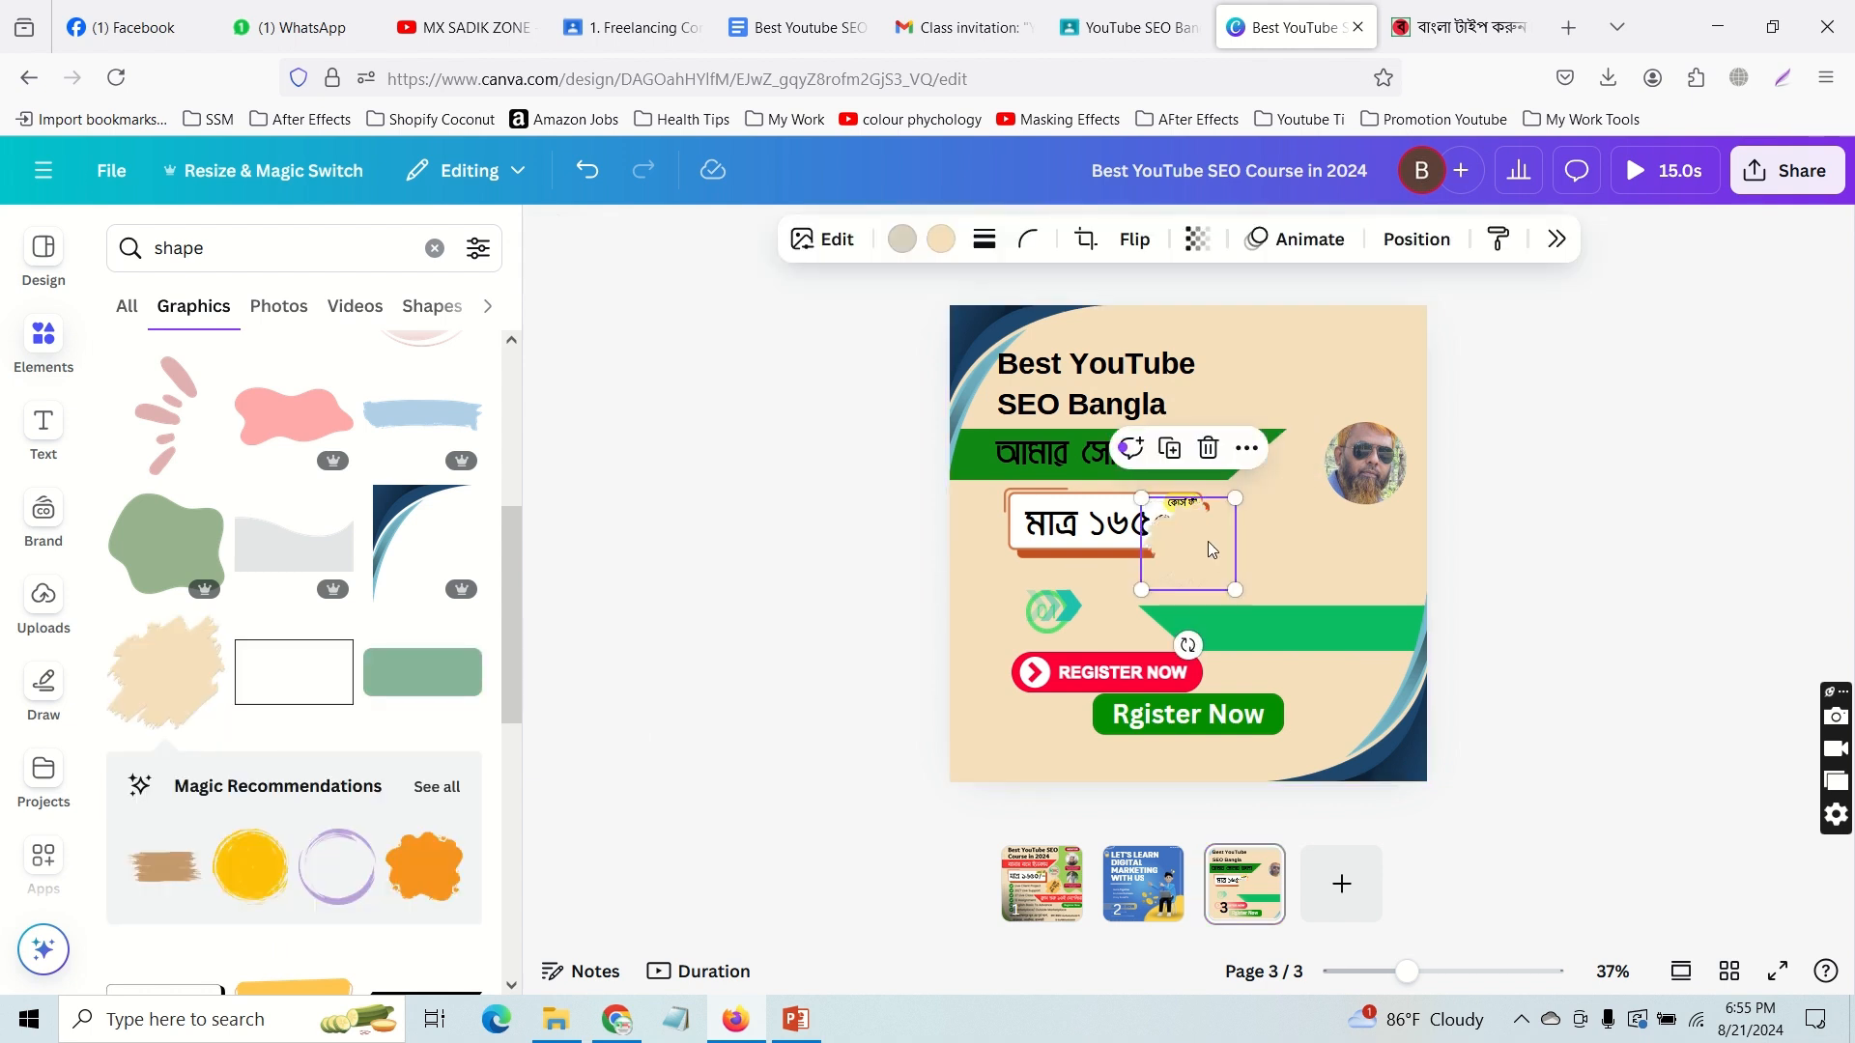
{"action": "left_click_drag", "start_coordinate": [1211, 549], "coordinate": [1286, 555]}
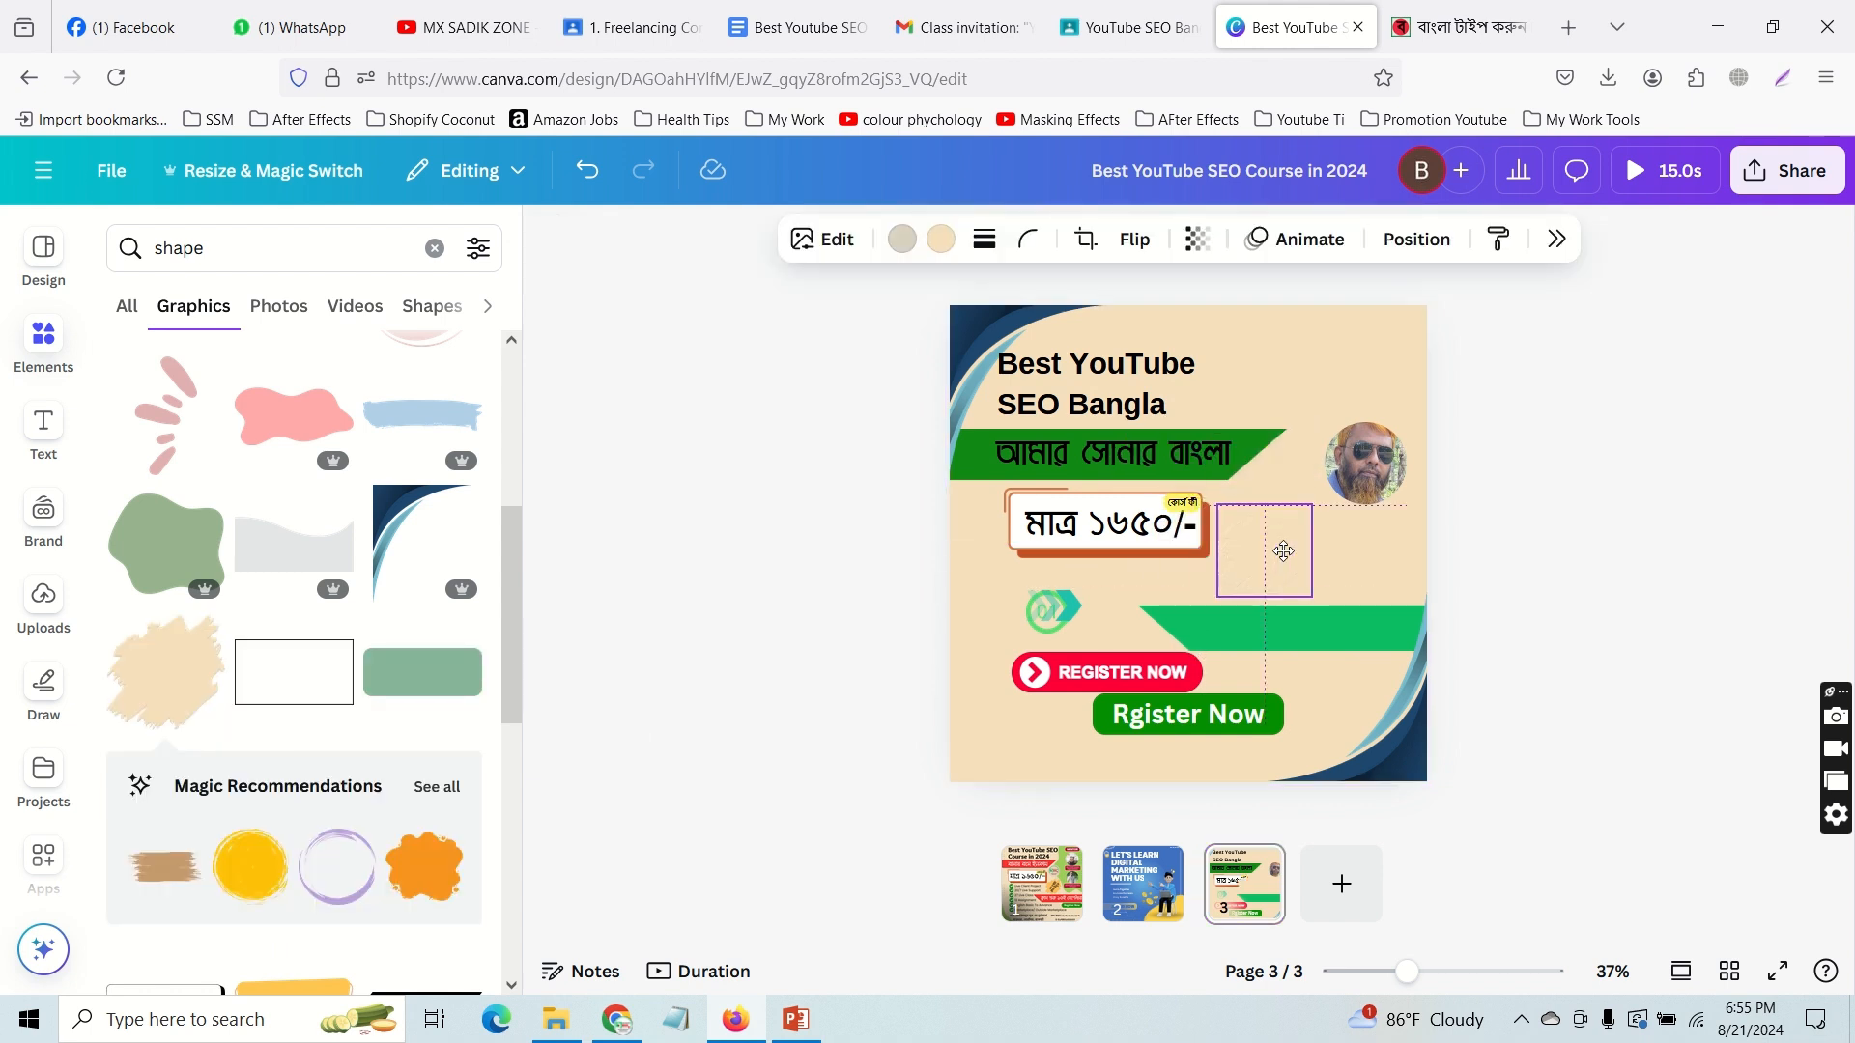
{"action": "left_click", "coordinate": [940, 239]}
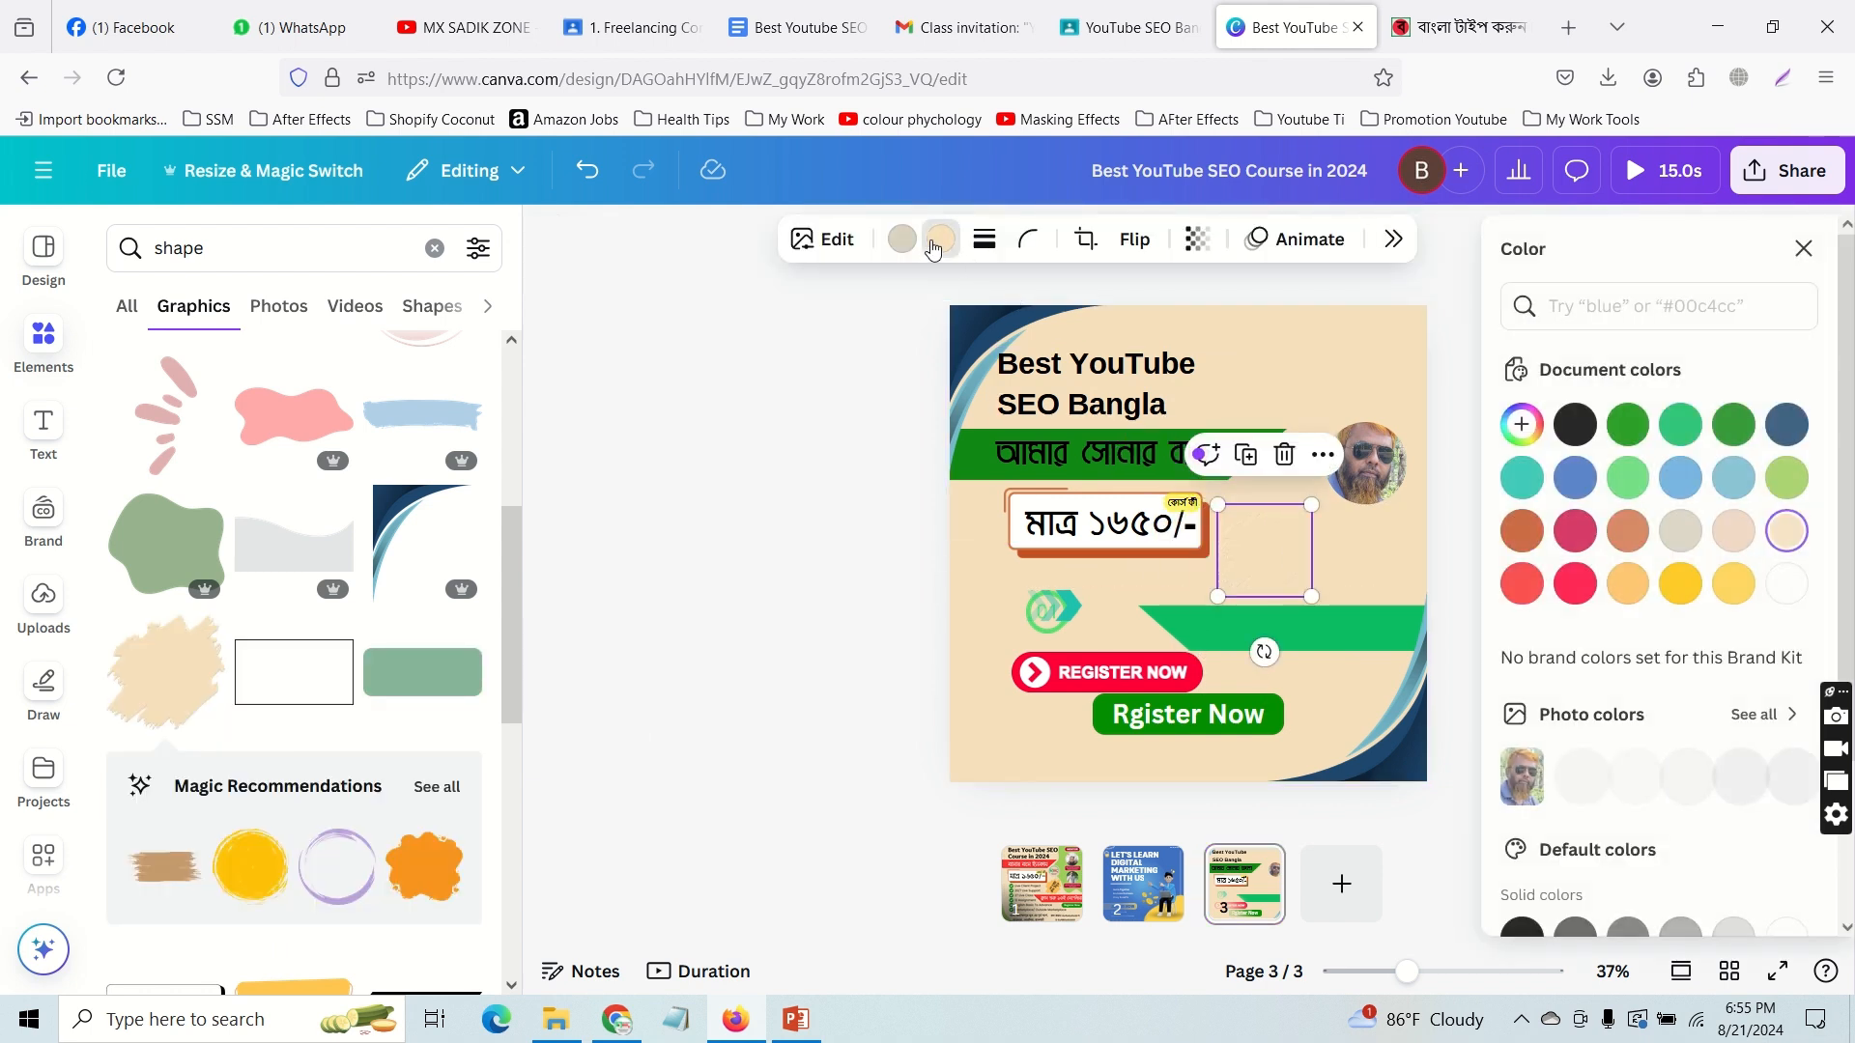
{"action": "left_click", "coordinate": [1563, 530]}
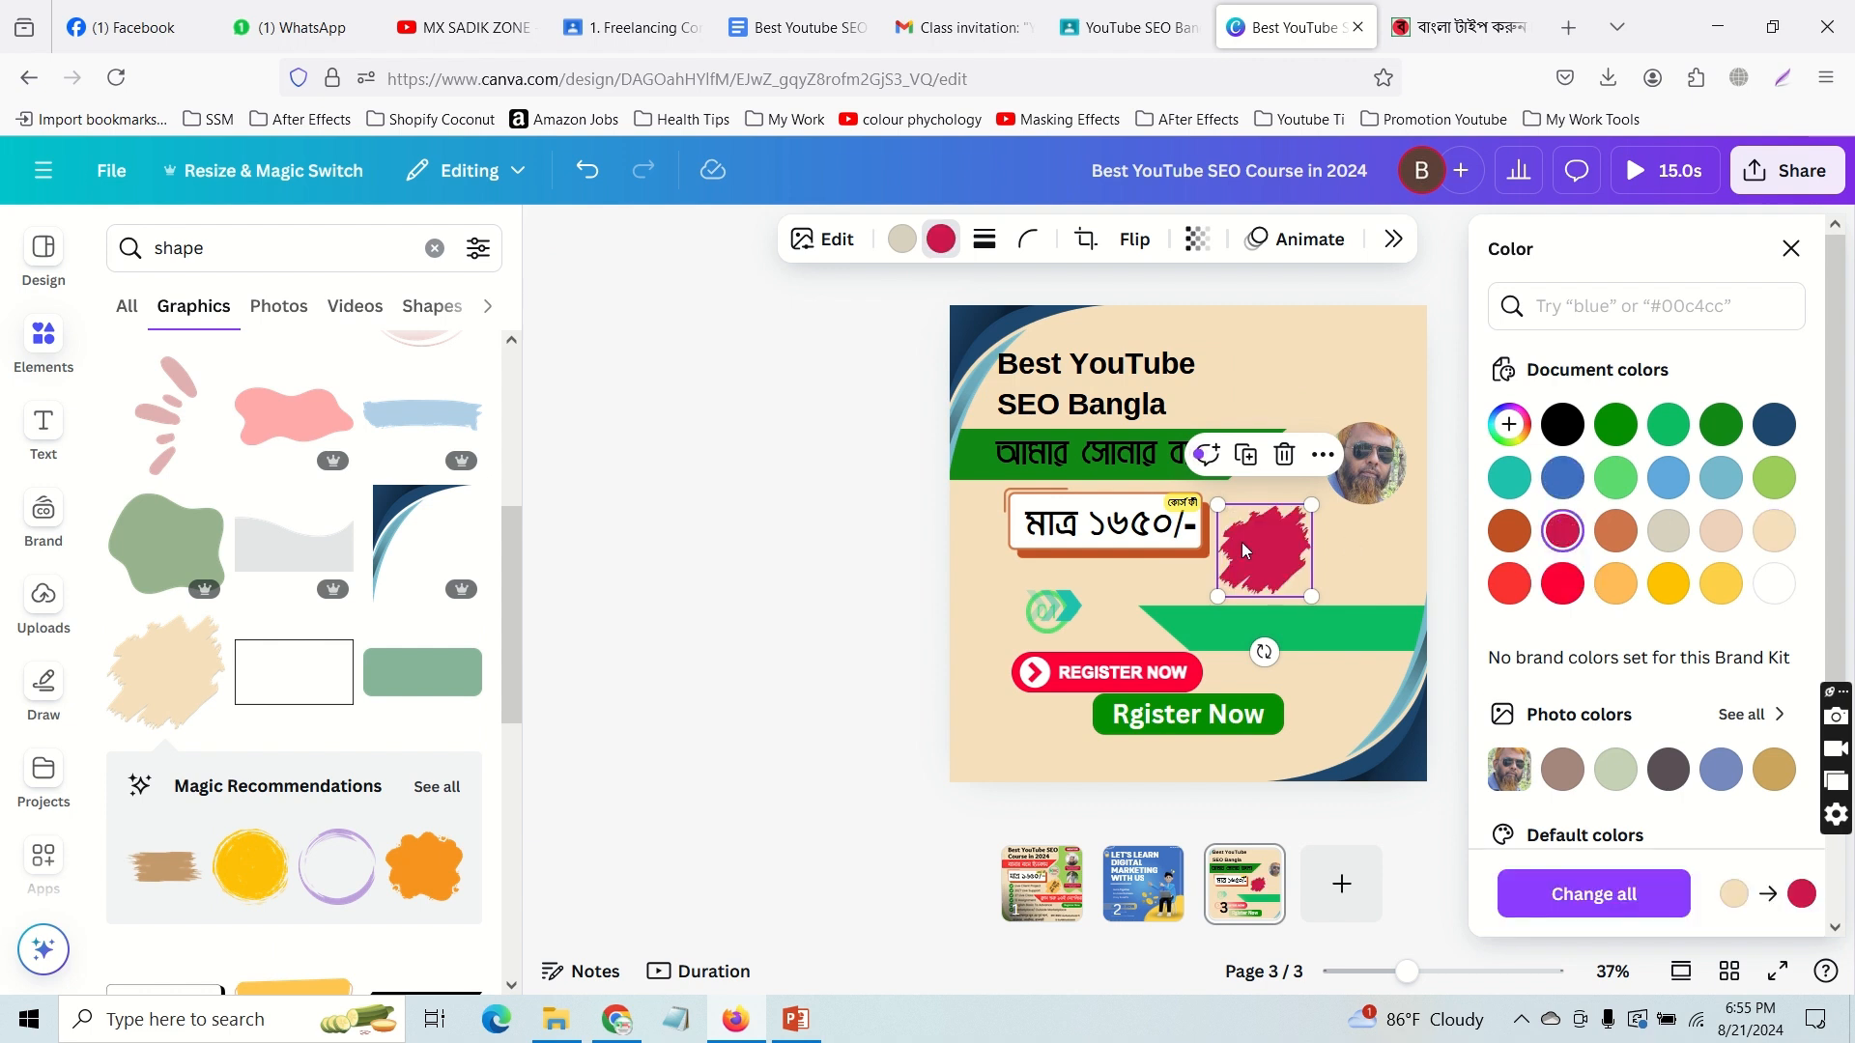
Step: Add a heading text at font size 20 and place it over the crimson splash
{"action": "left_click", "coordinate": [44, 430]}
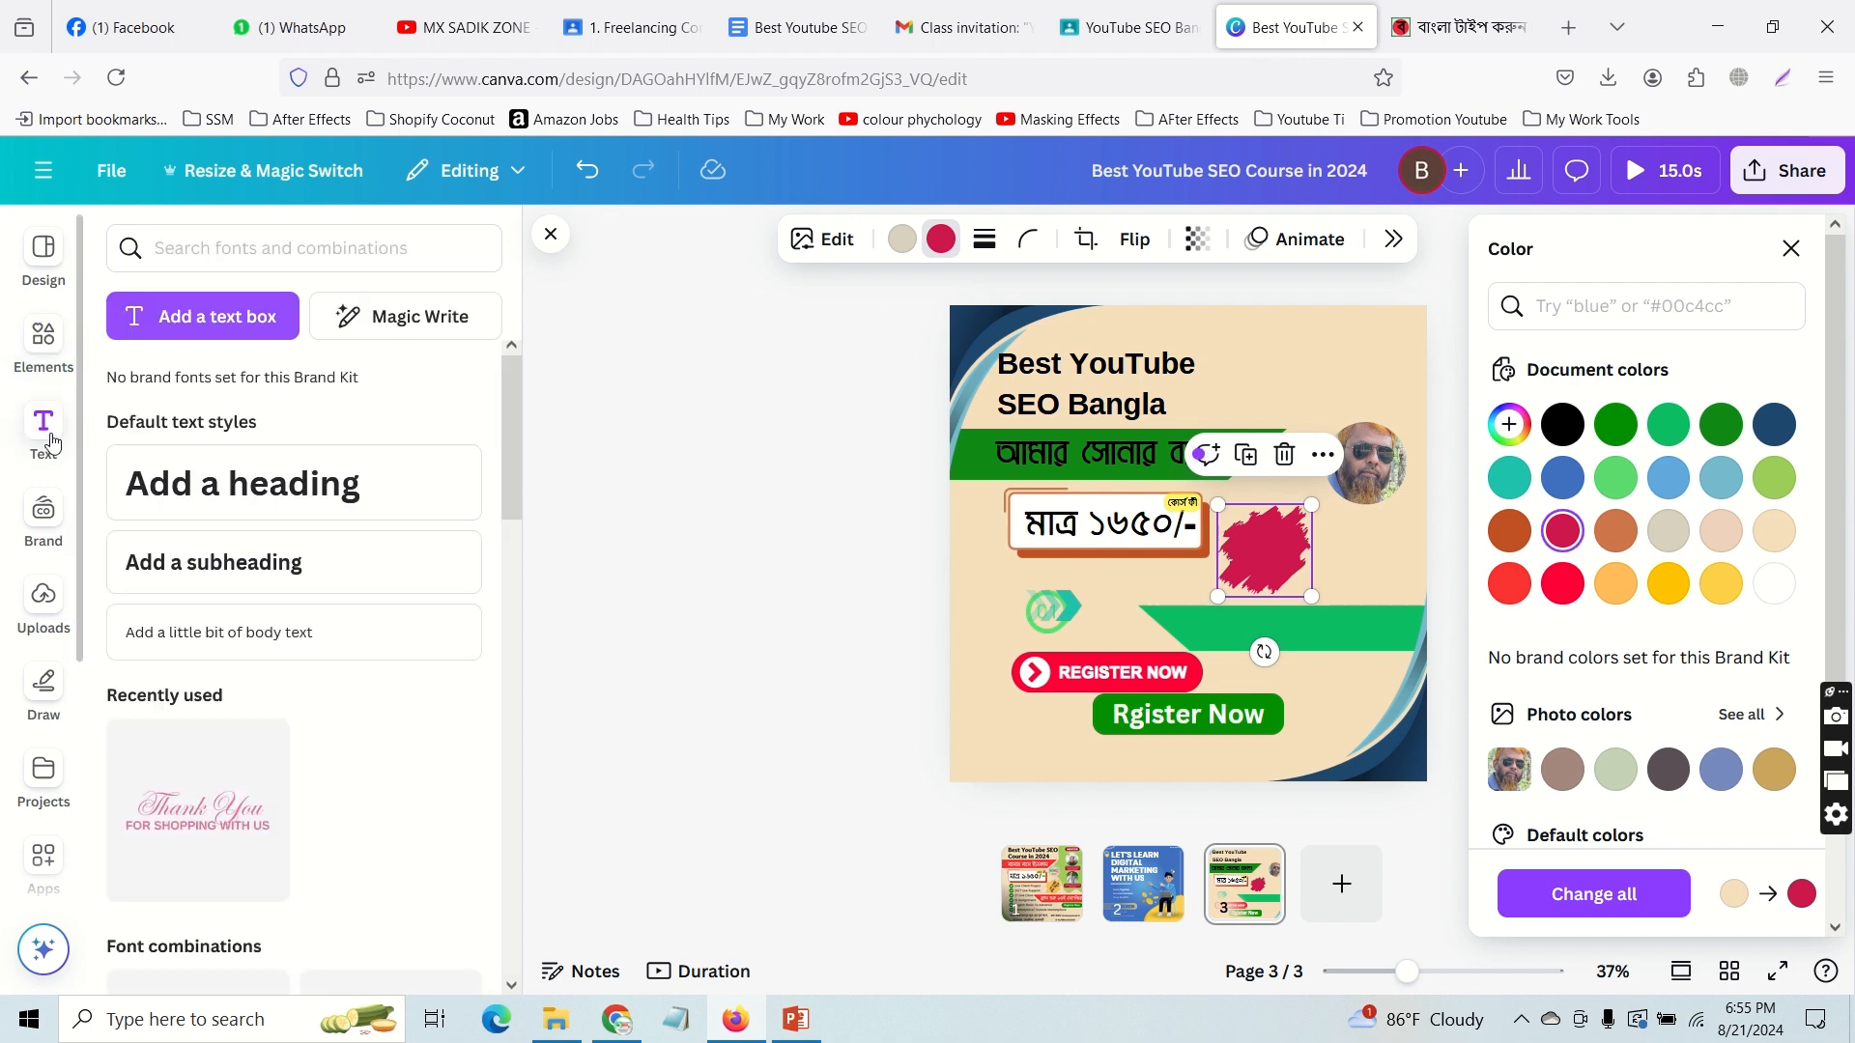
{"action": "left_click", "coordinate": [278, 480]}
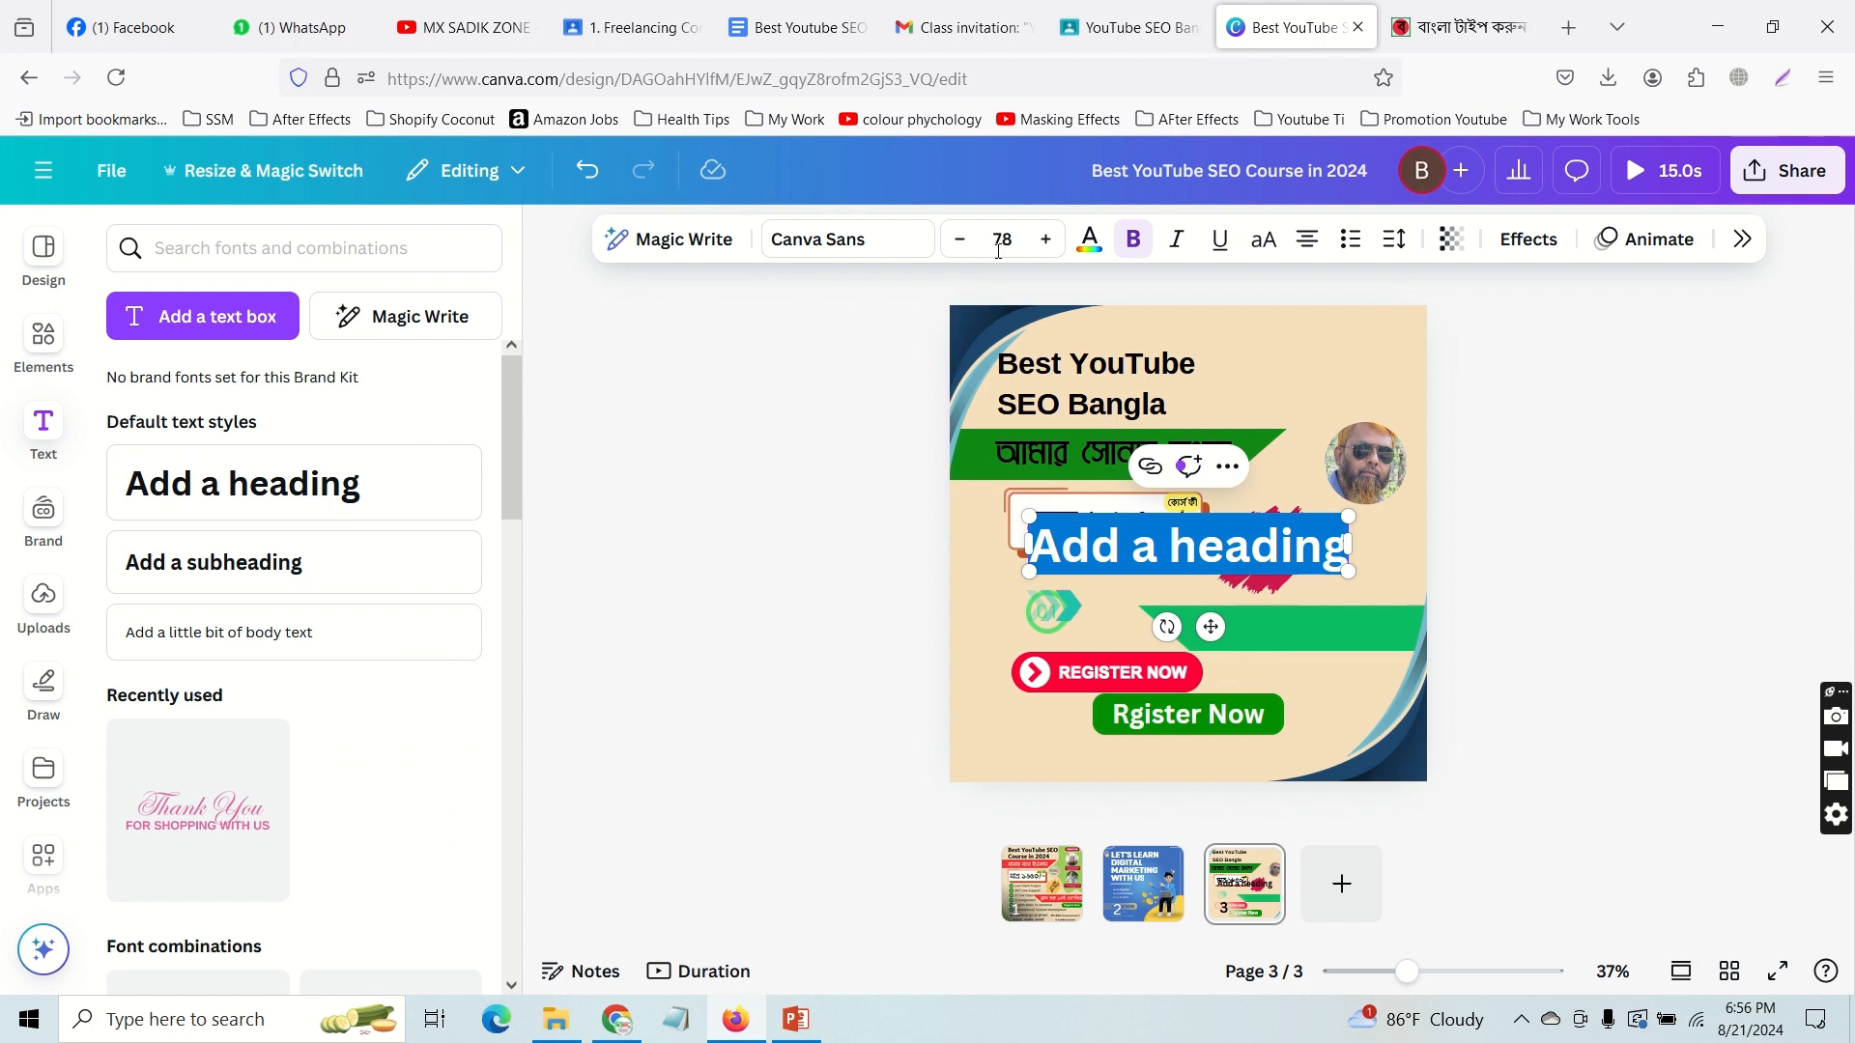
{"action": "left_click", "coordinate": [1036, 240]}
{"action": "type", "text": "20"}
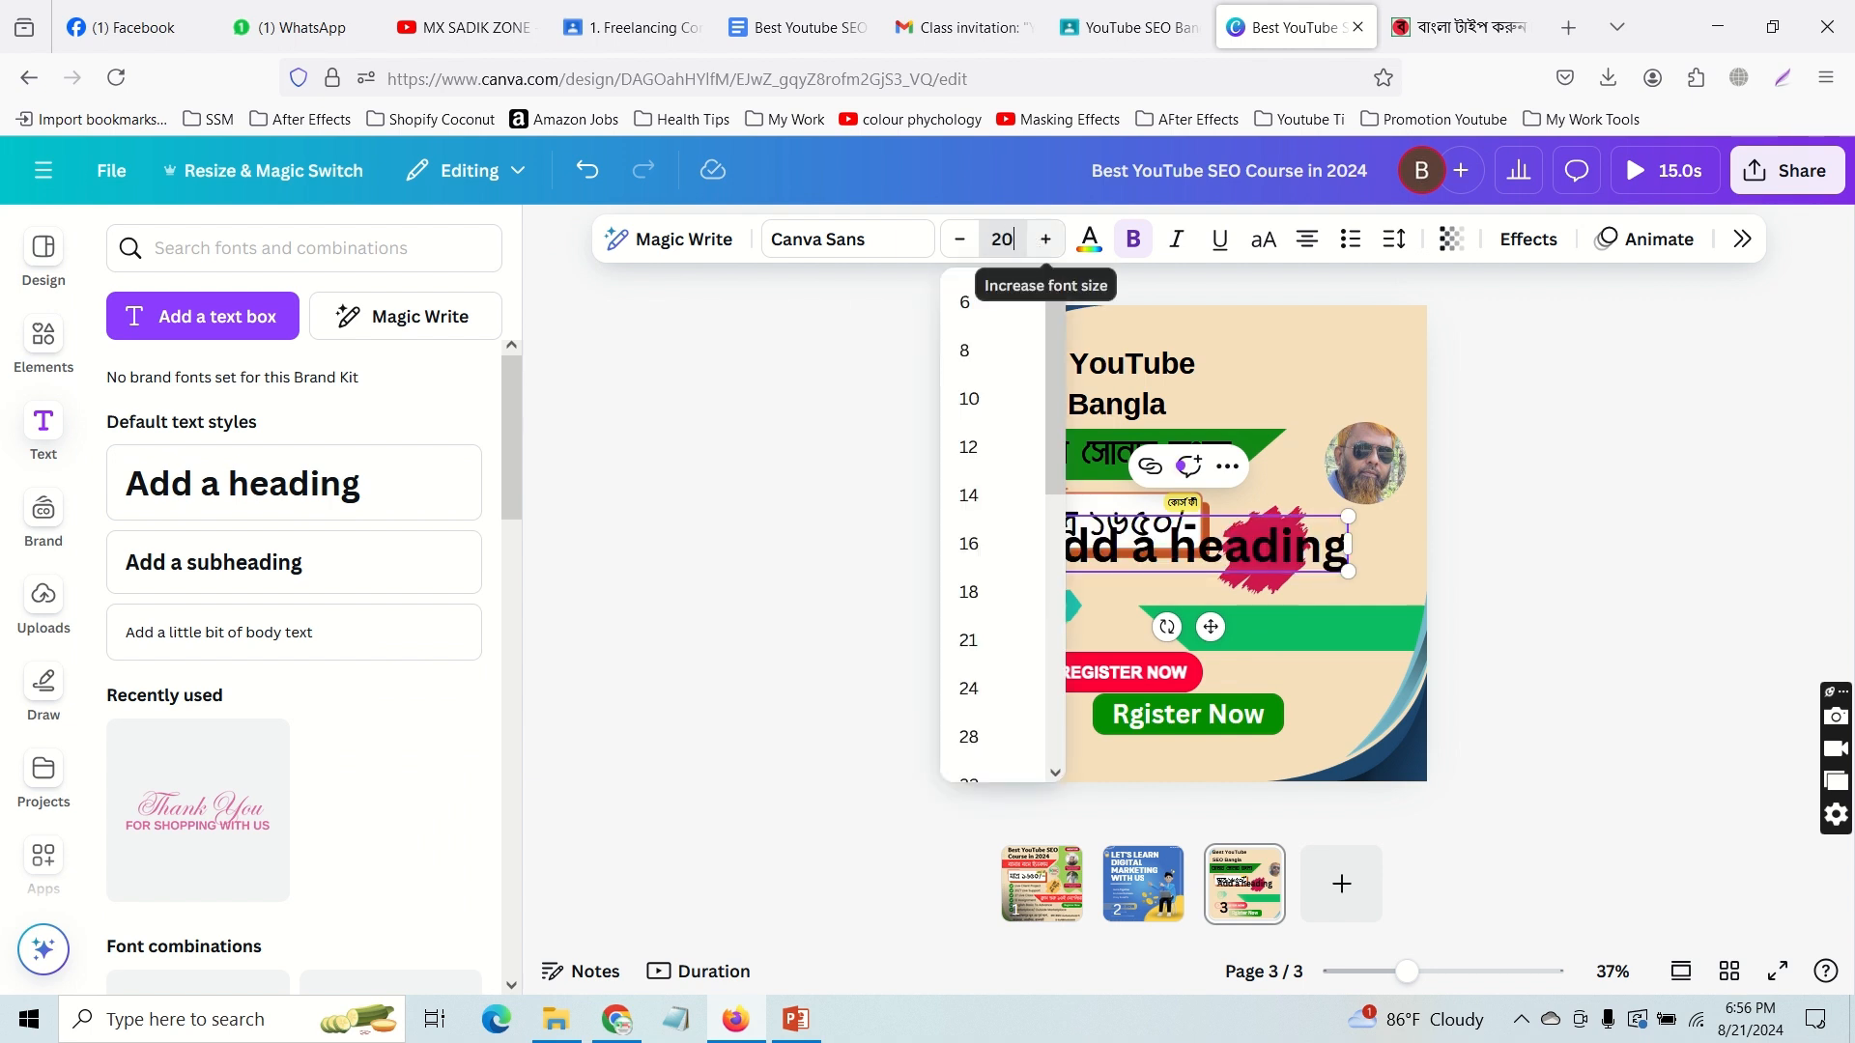
{"action": "key", "text": "Return"}
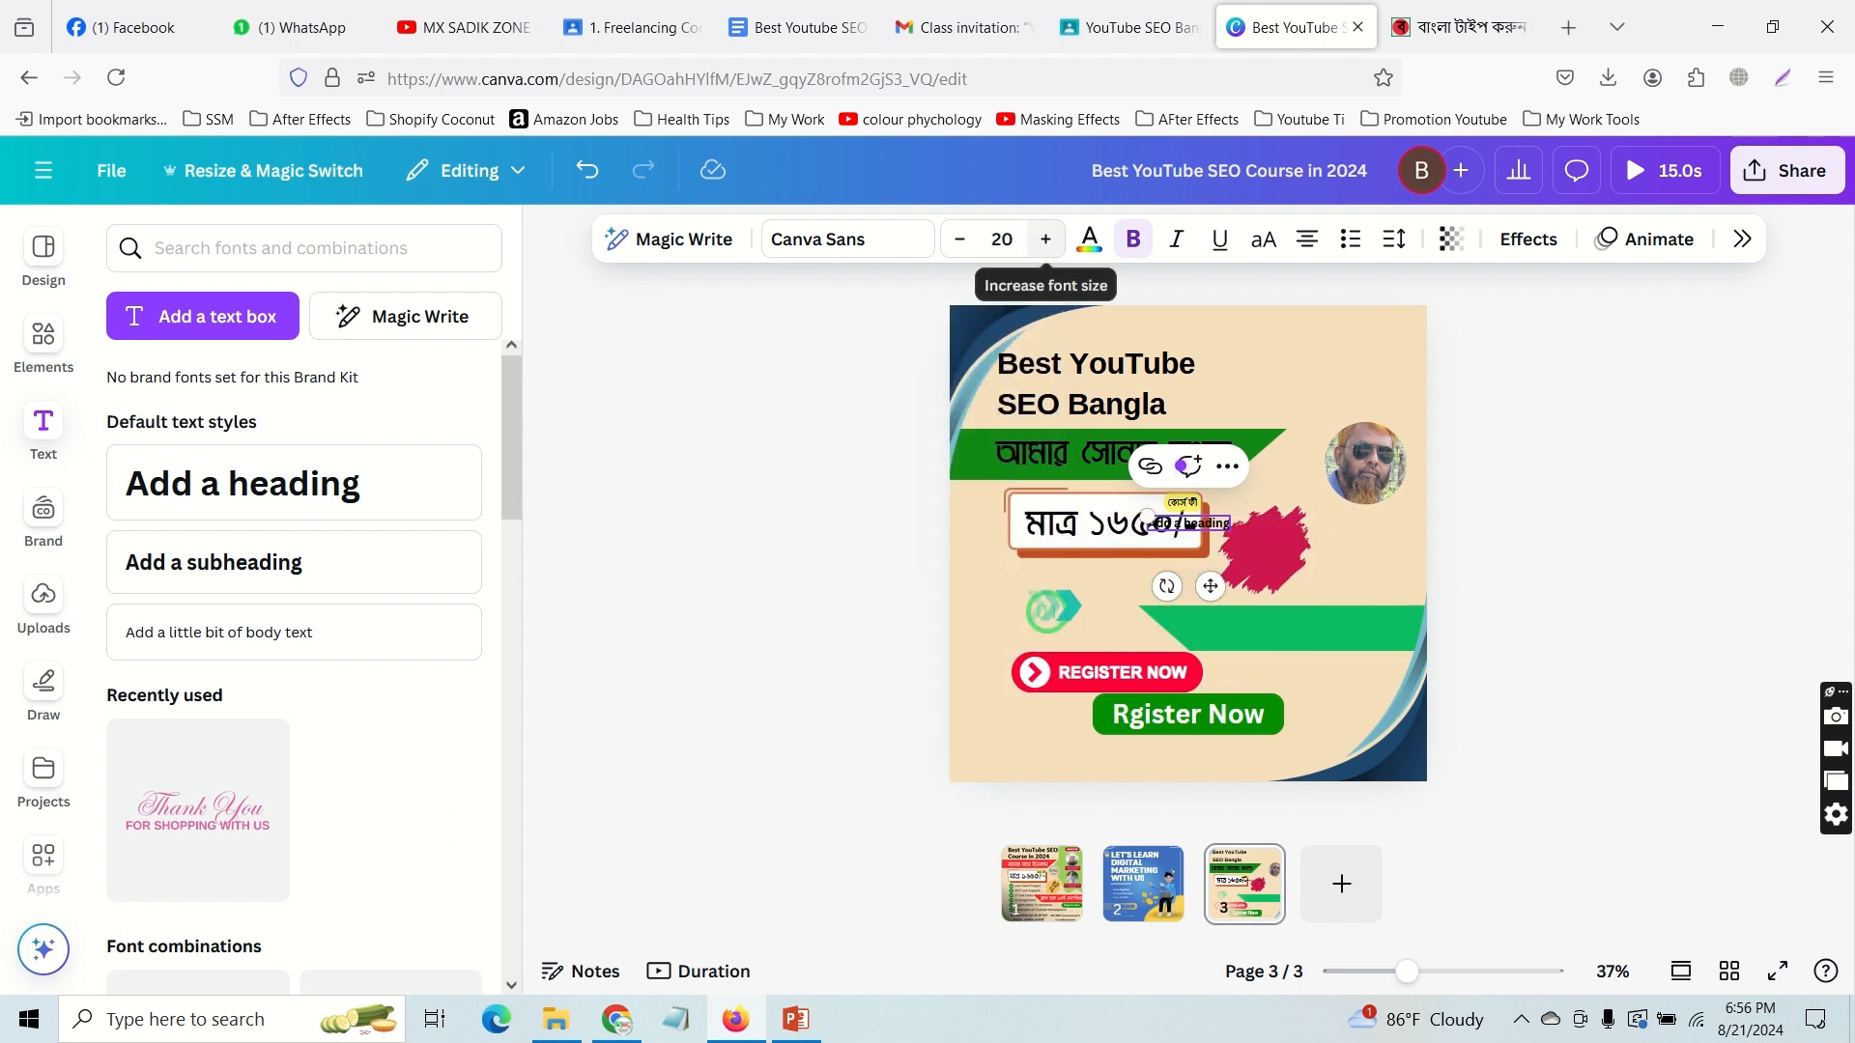
{"action": "left_click", "coordinate": [1055, 585]}
{"action": "left_click", "coordinate": [1179, 527]}
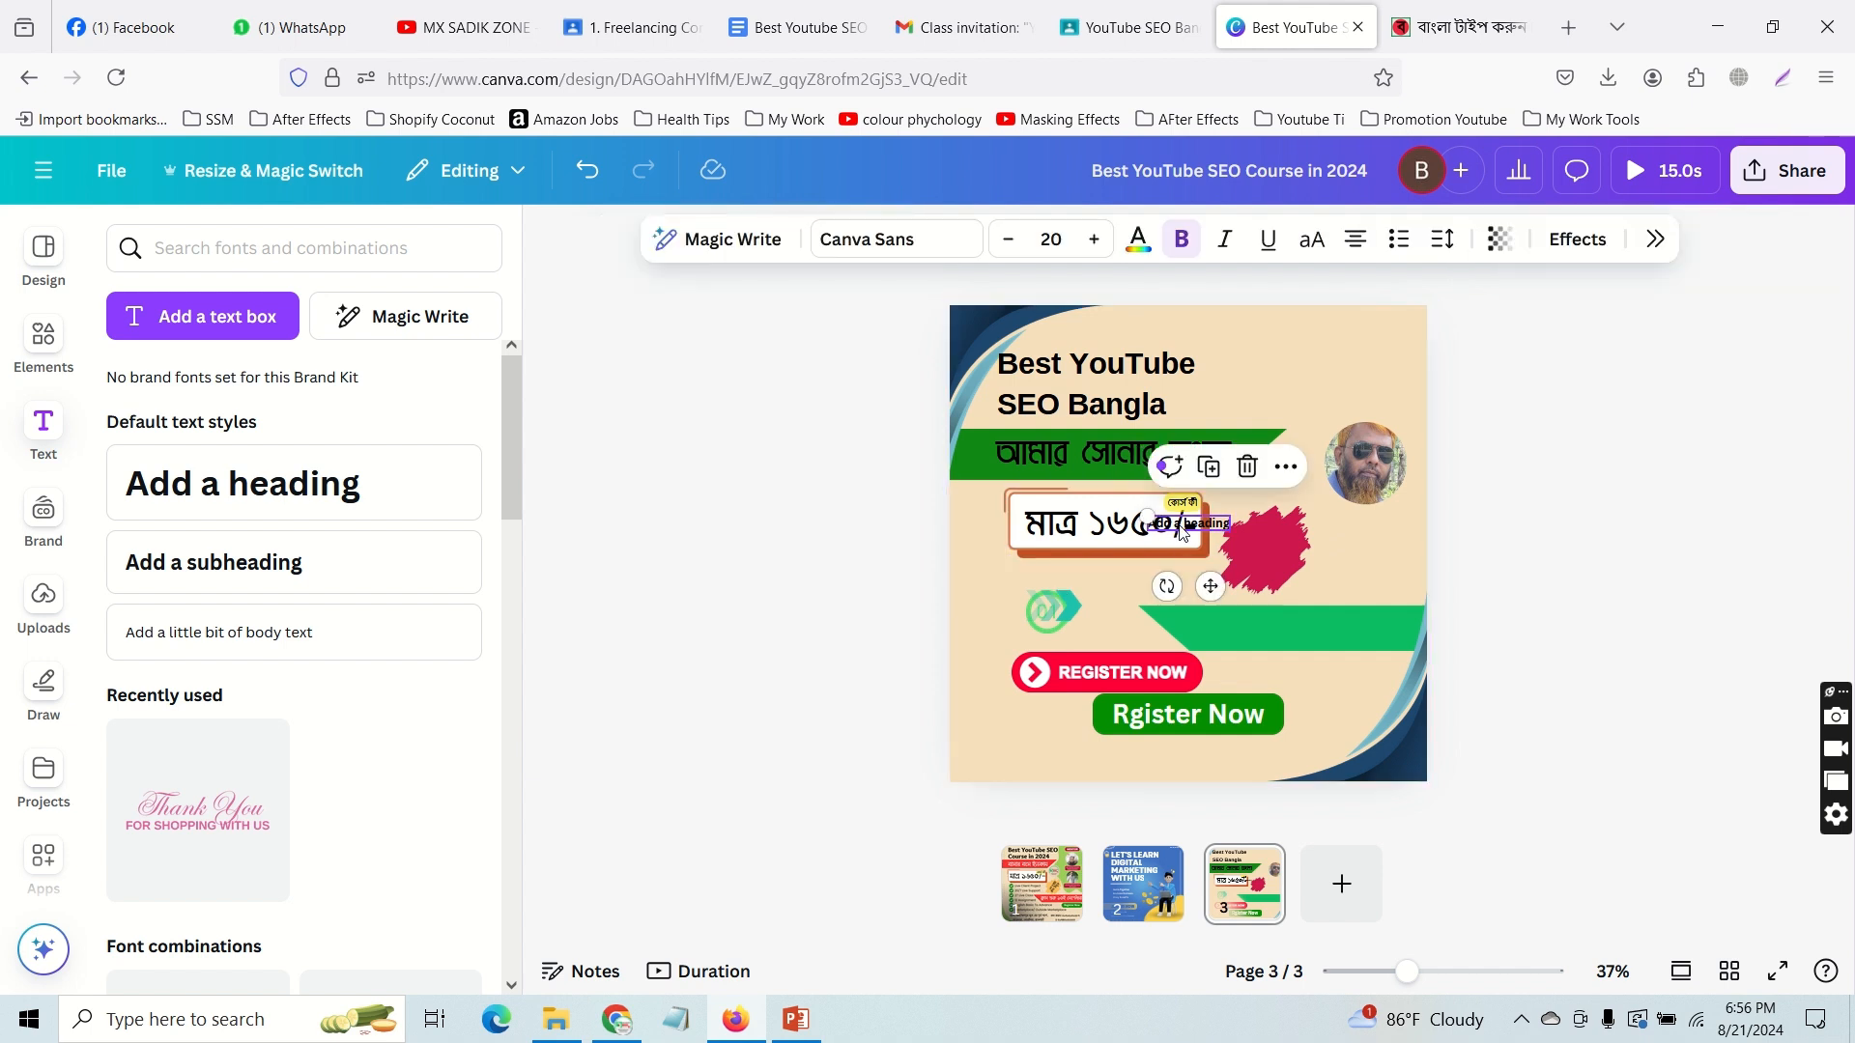
{"action": "left_click_drag", "start_coordinate": [1180, 531], "coordinate": [1258, 550]}
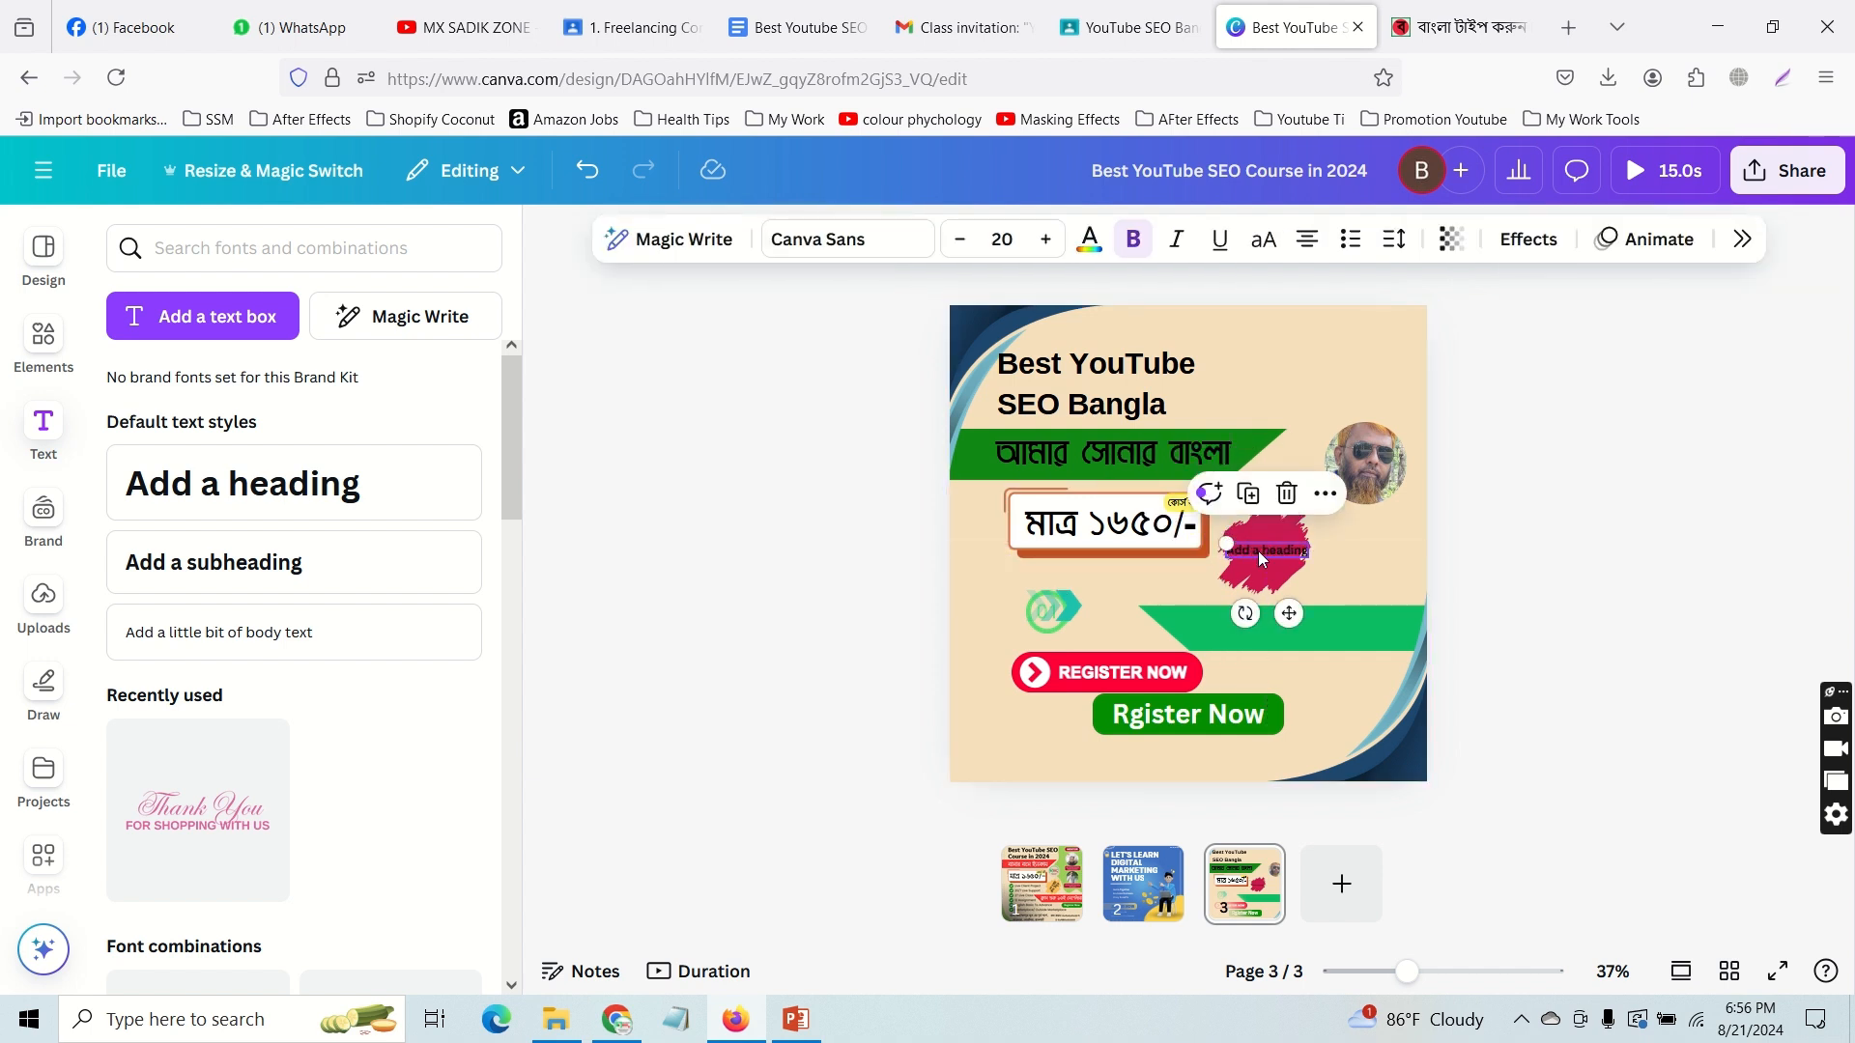
Step: Rotate the heading on the splash to slant diagonally upward and colour it white
{"action": "left_click_drag", "start_coordinate": [1245, 613], "coordinate": [1296, 577]}
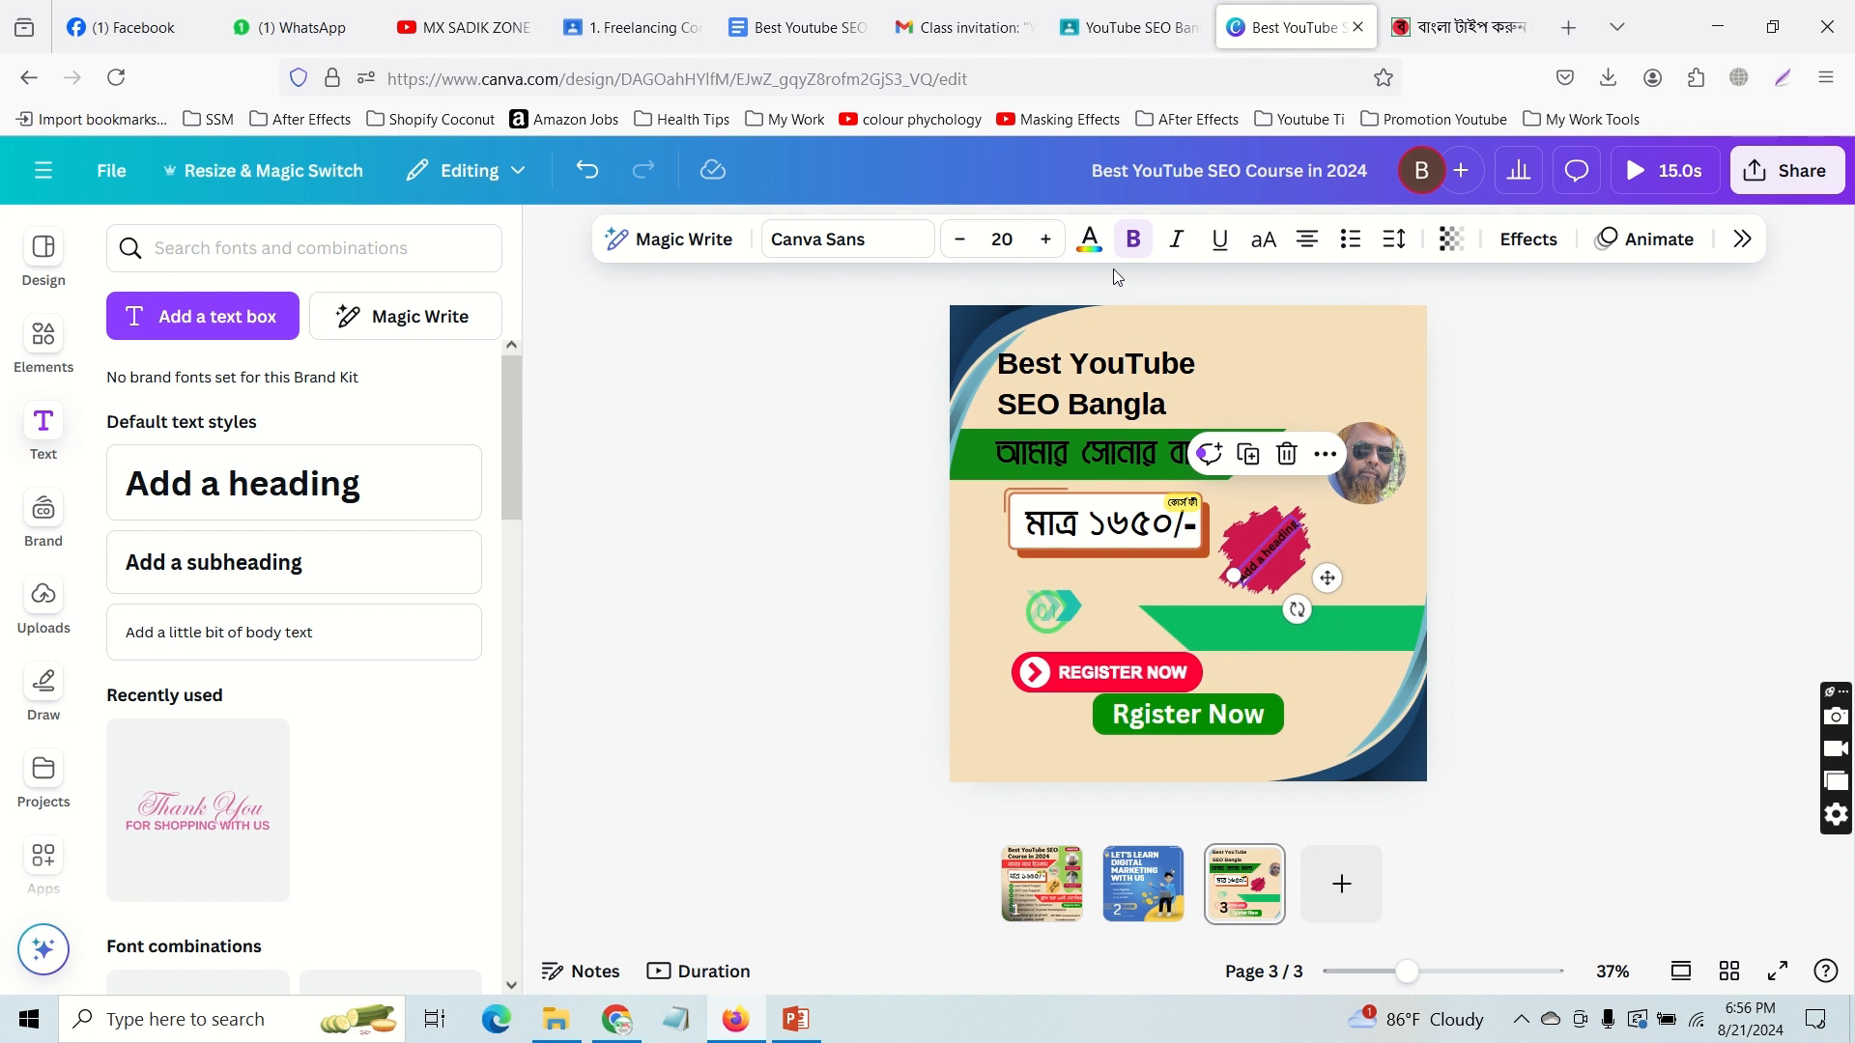
{"action": "left_click", "coordinate": [1092, 249]}
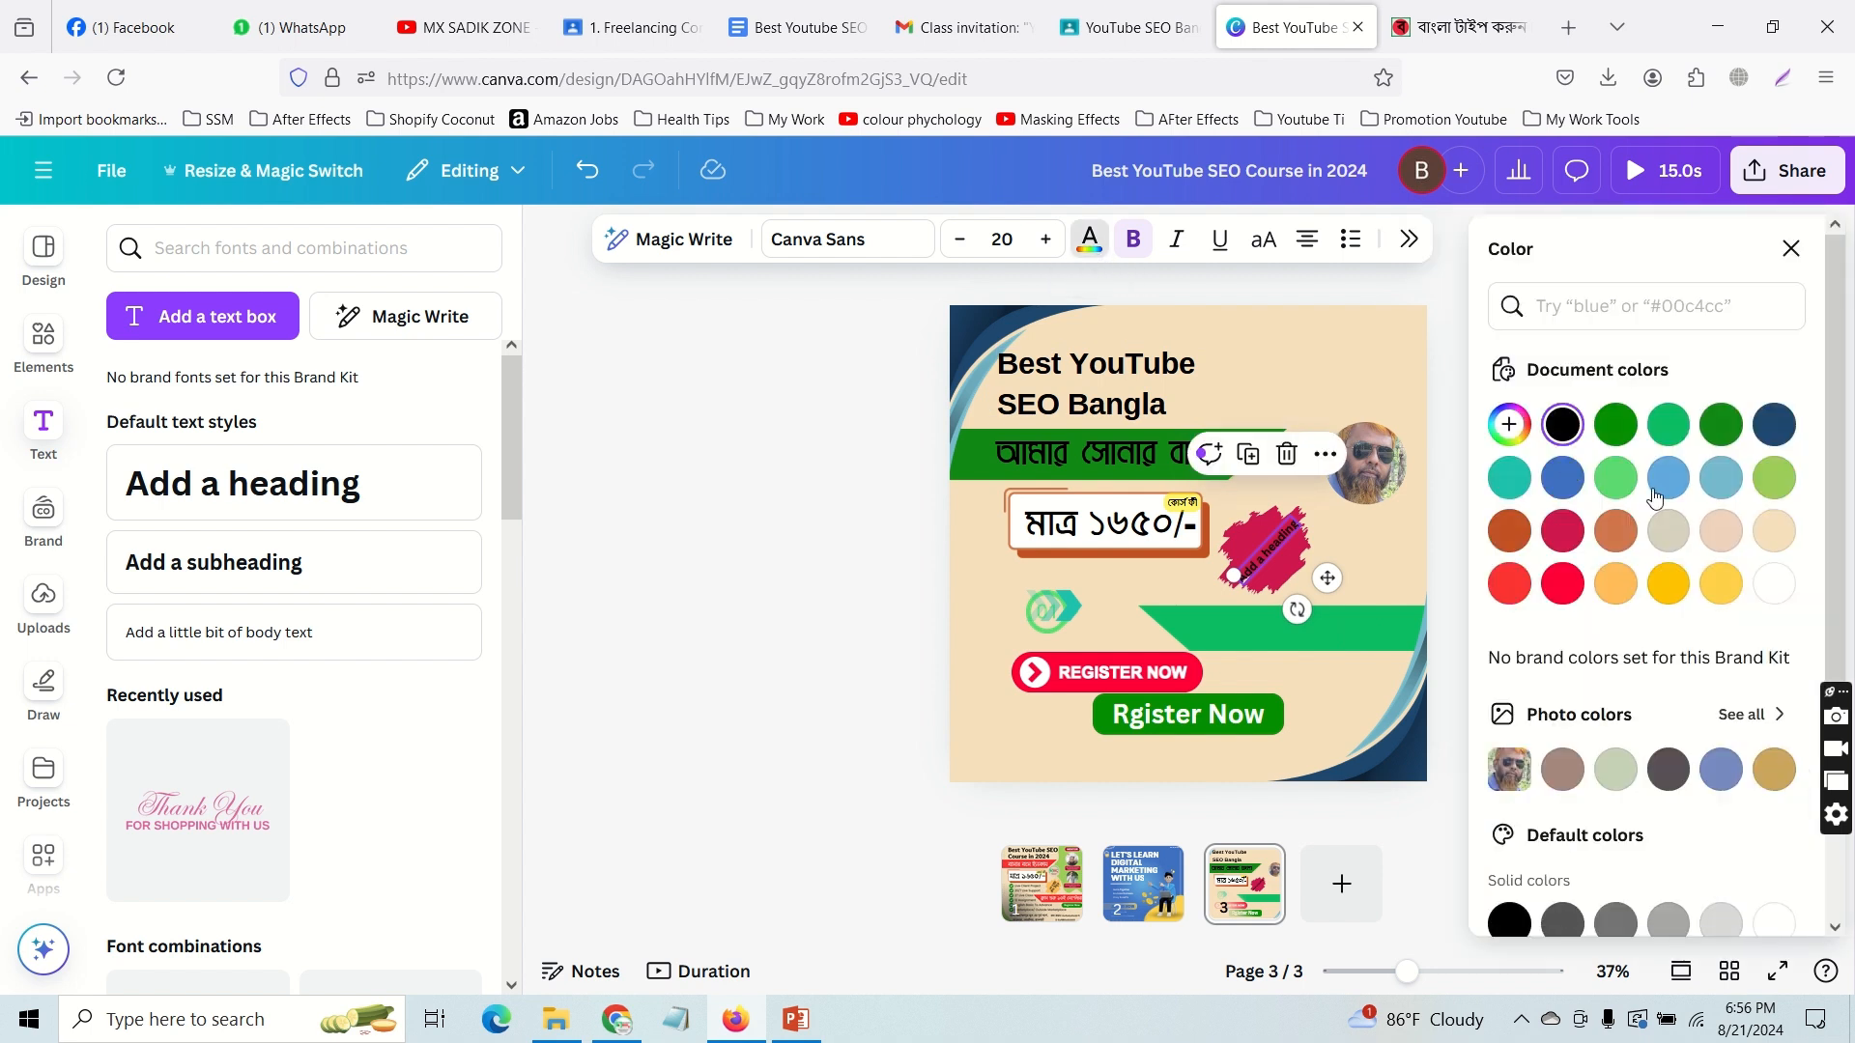
{"action": "left_click", "coordinate": [1775, 584]}
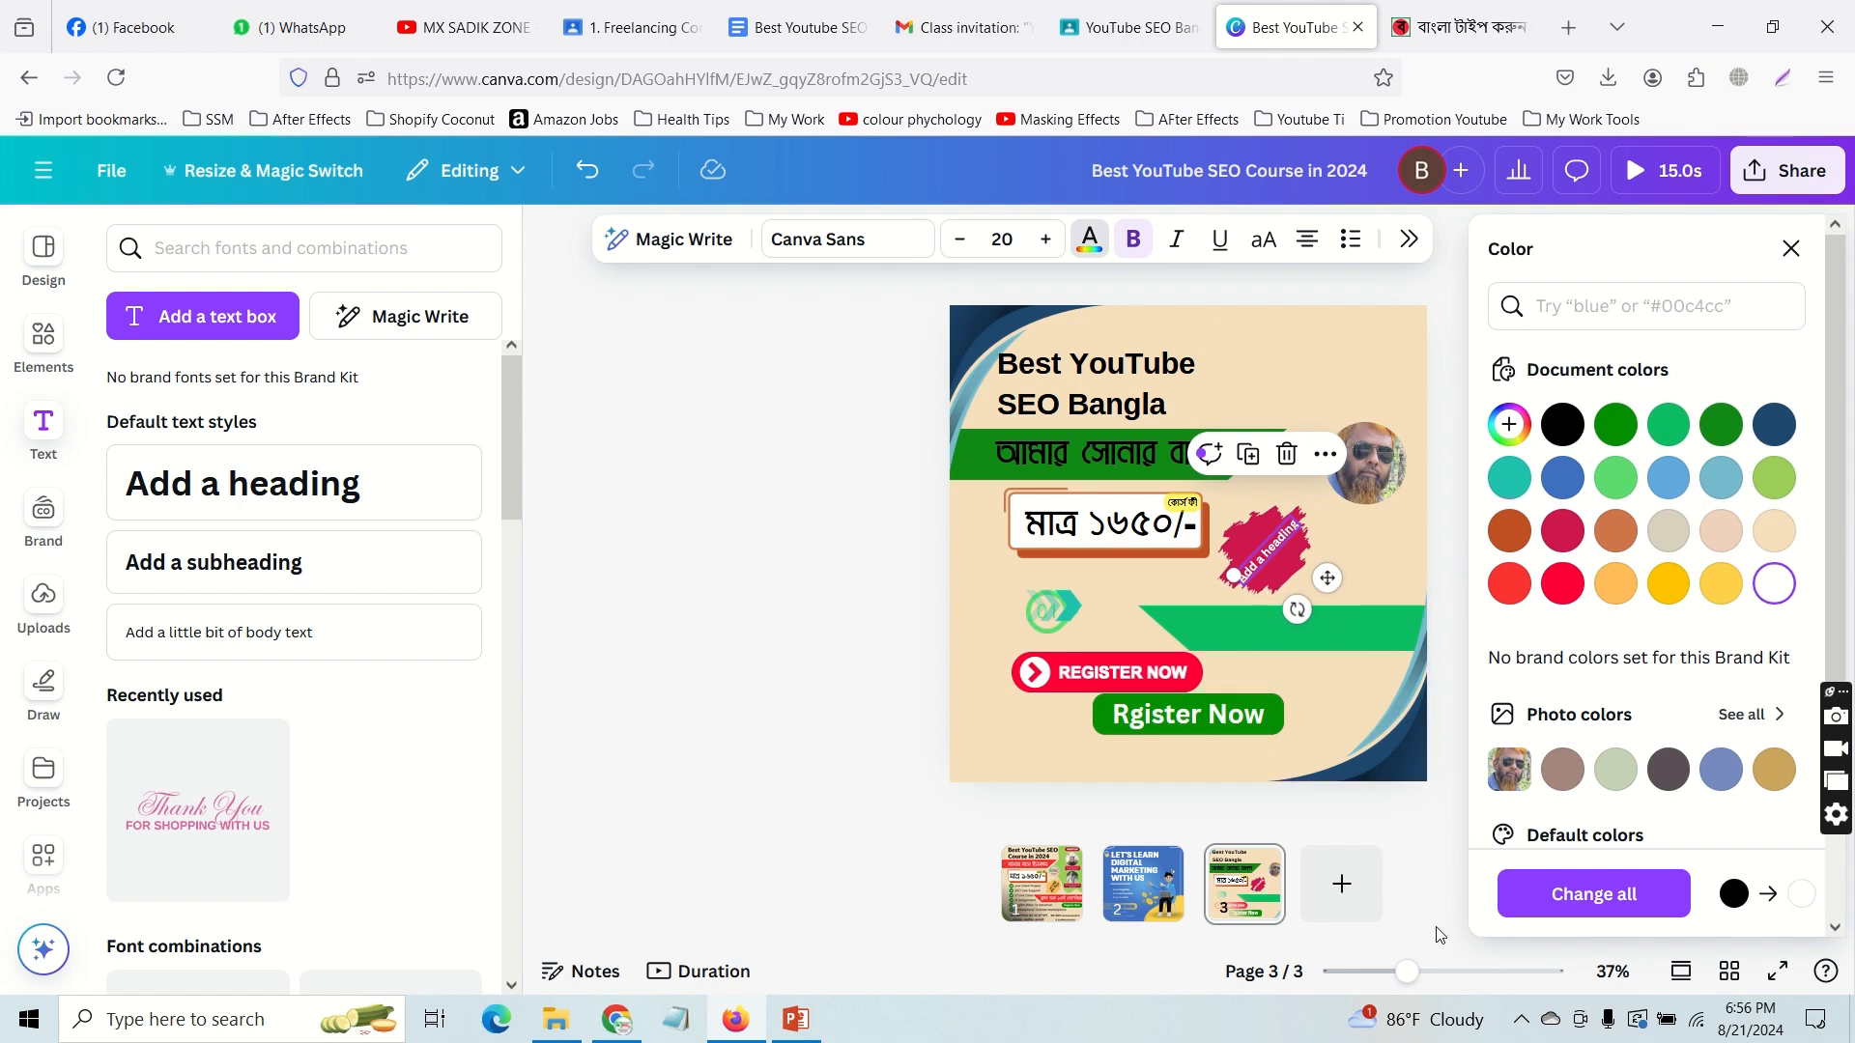
Step: Wrap the "Add a heading" text onto two lines and centre it on the crimson splash
{"action": "left_click_drag", "start_coordinate": [1416, 977], "coordinate": [1475, 976]}
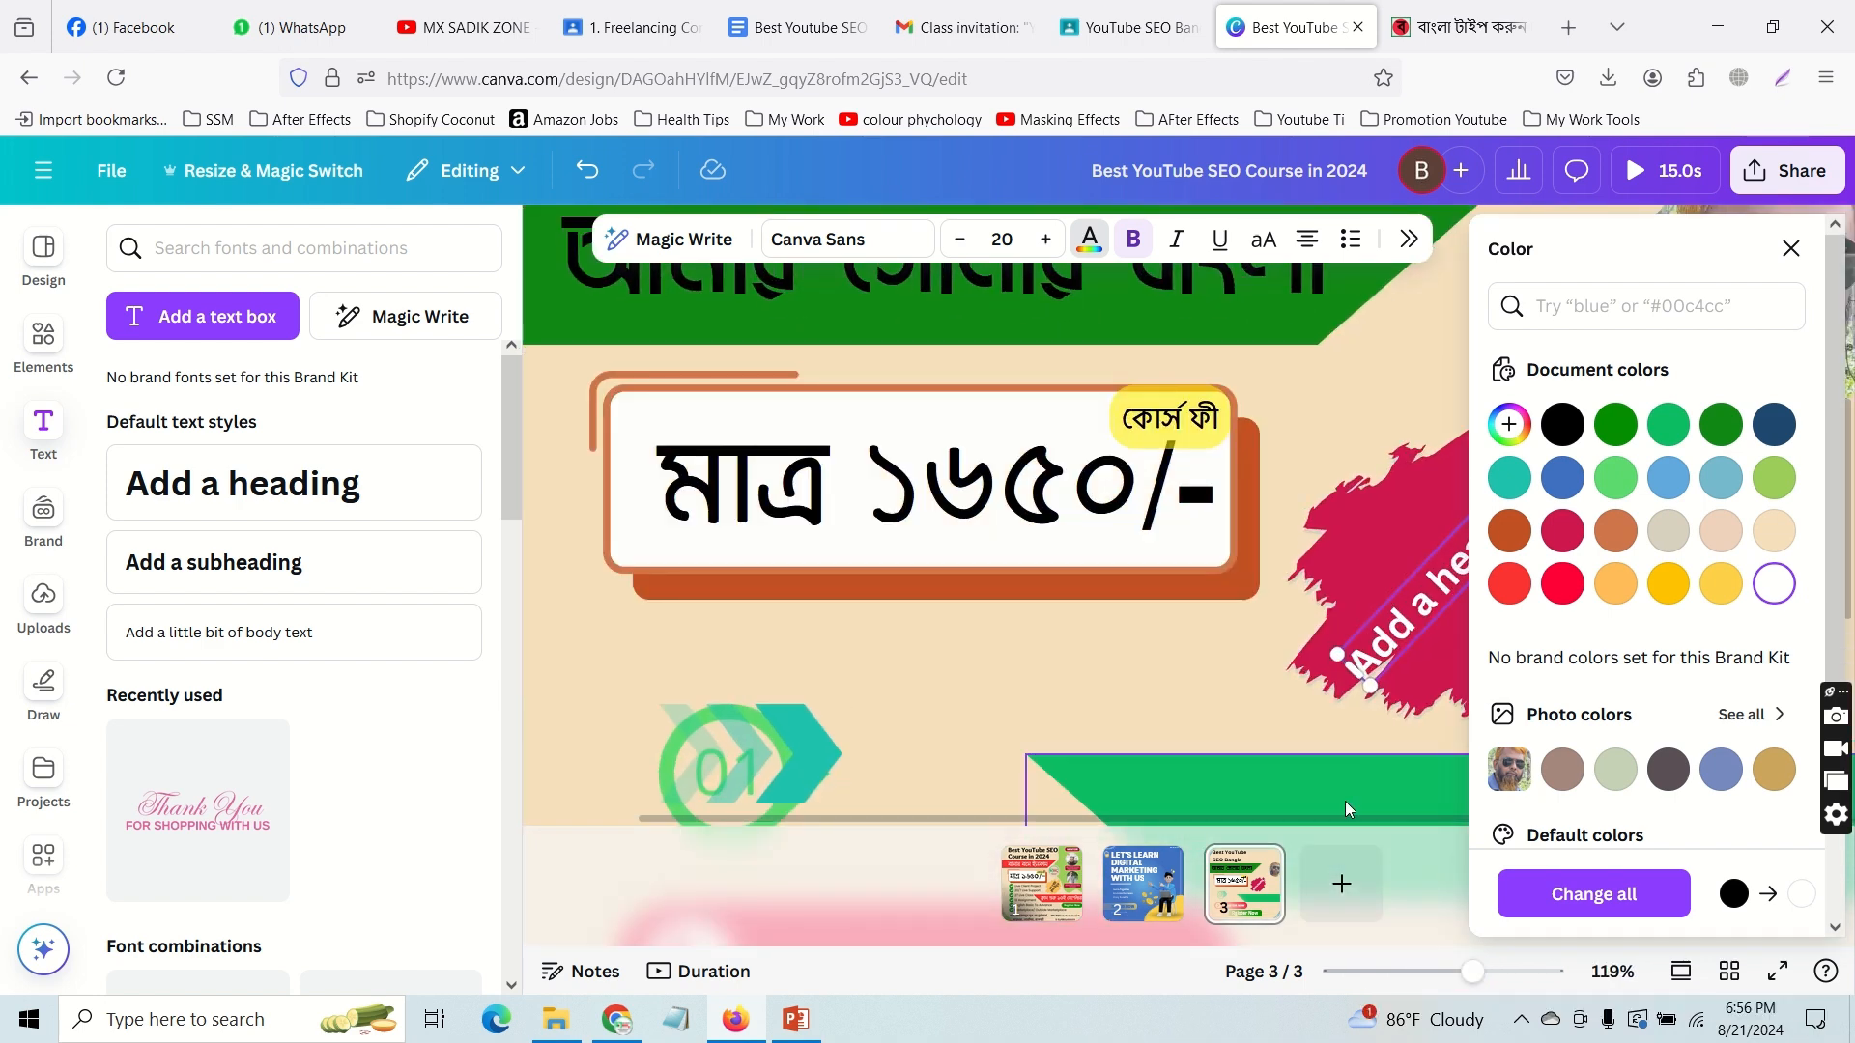
{"action": "left_click_drag", "start_coordinate": [1472, 971], "coordinate": [1449, 972]}
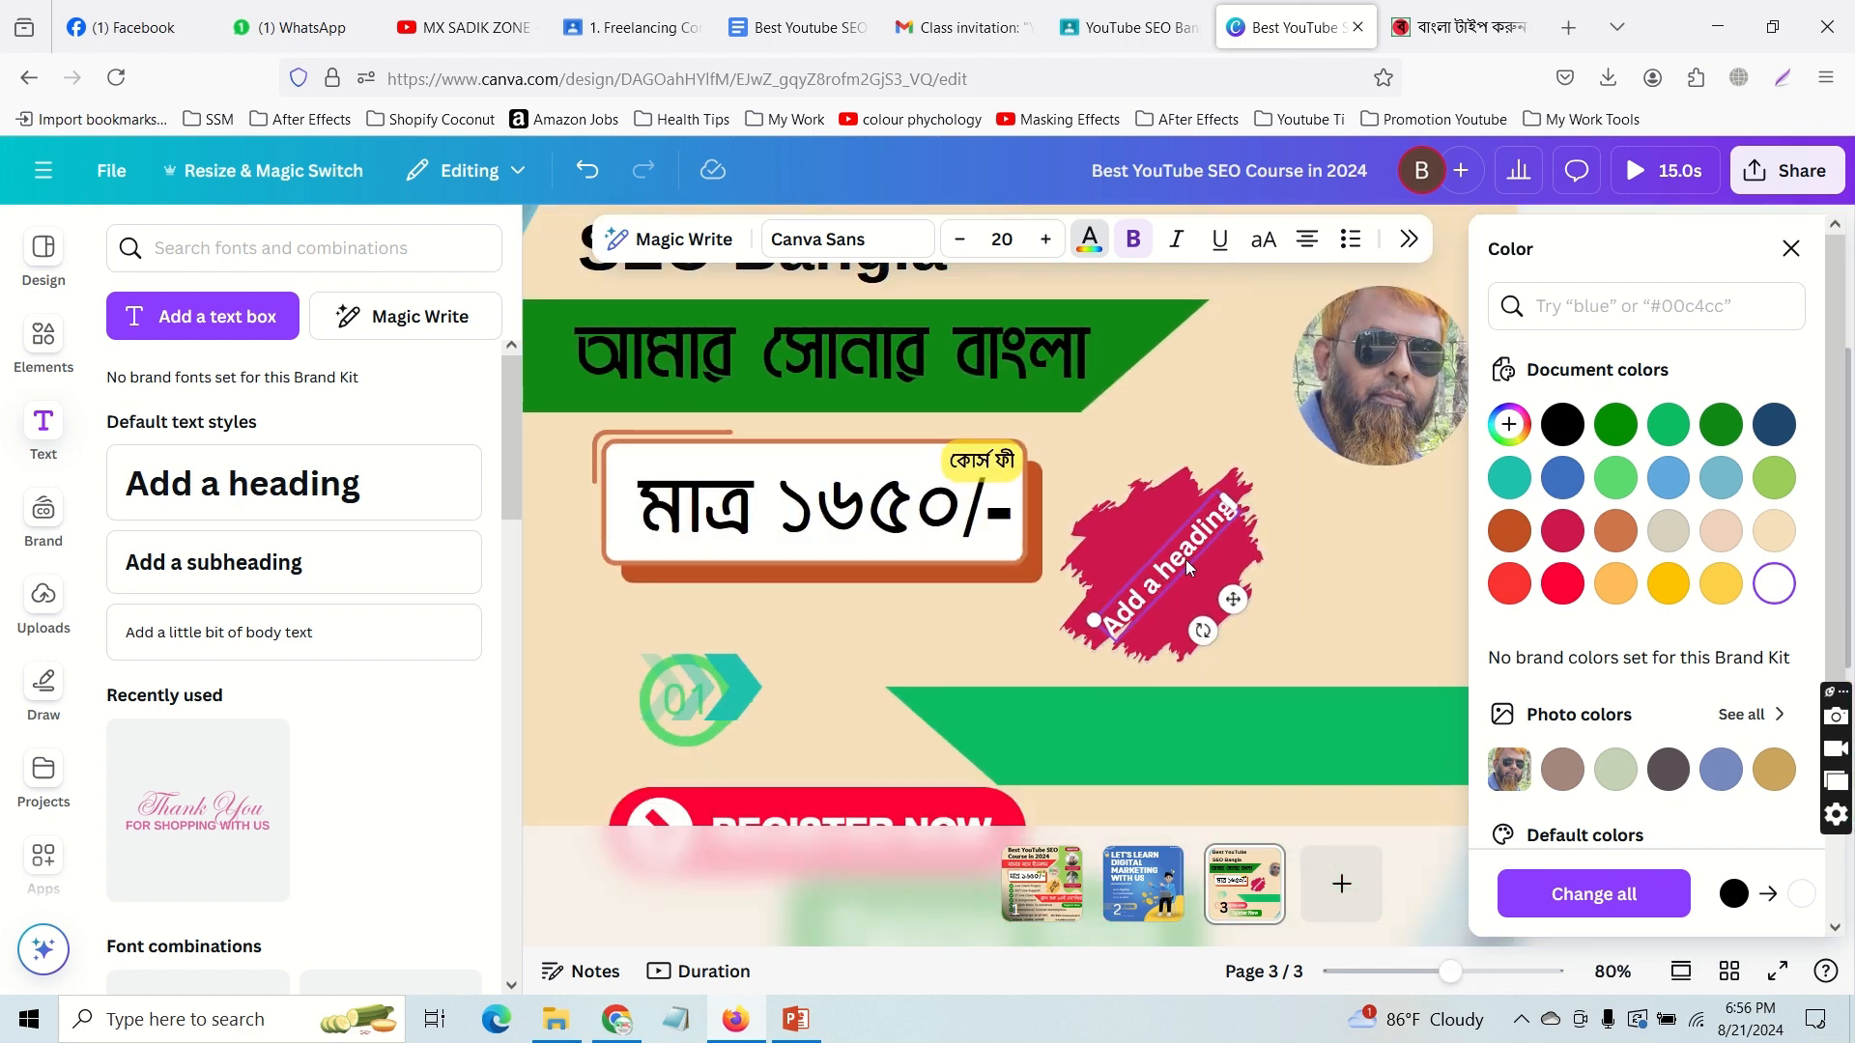
{"action": "left_click", "coordinate": [1163, 572]}
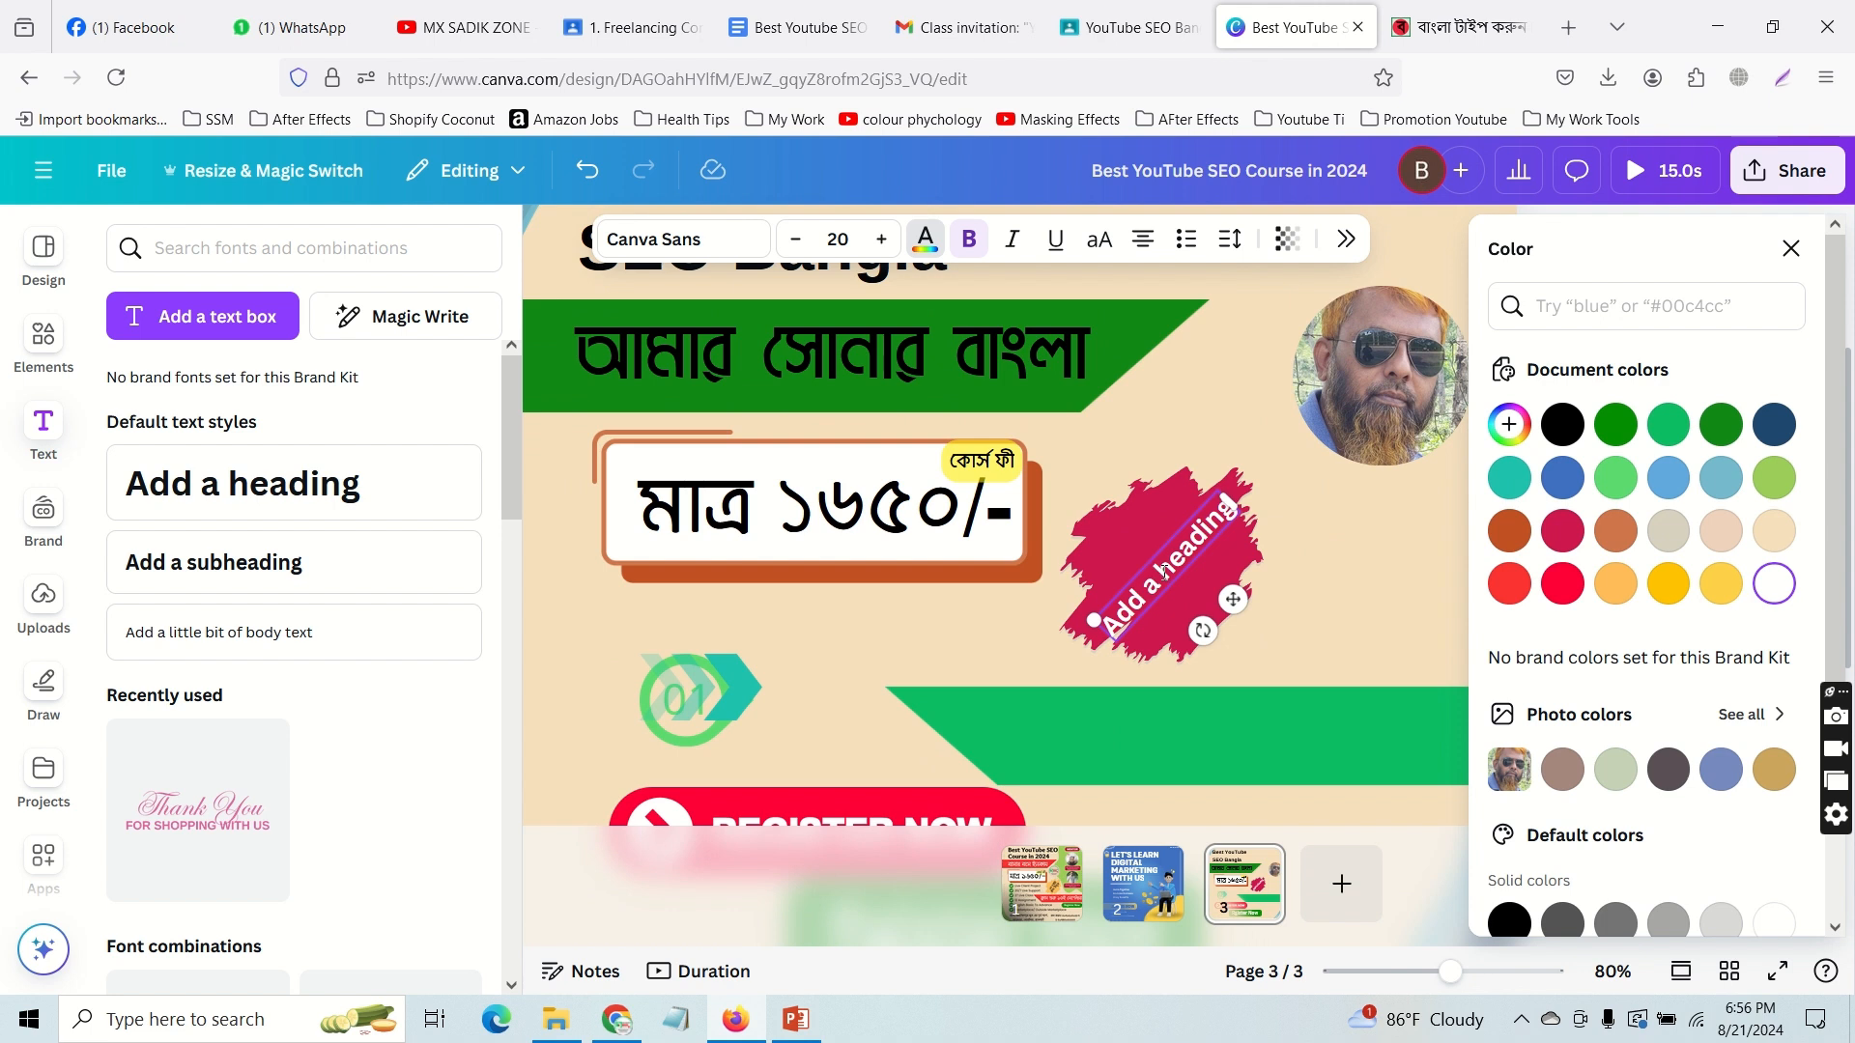
{"action": "key", "text": "Return"}
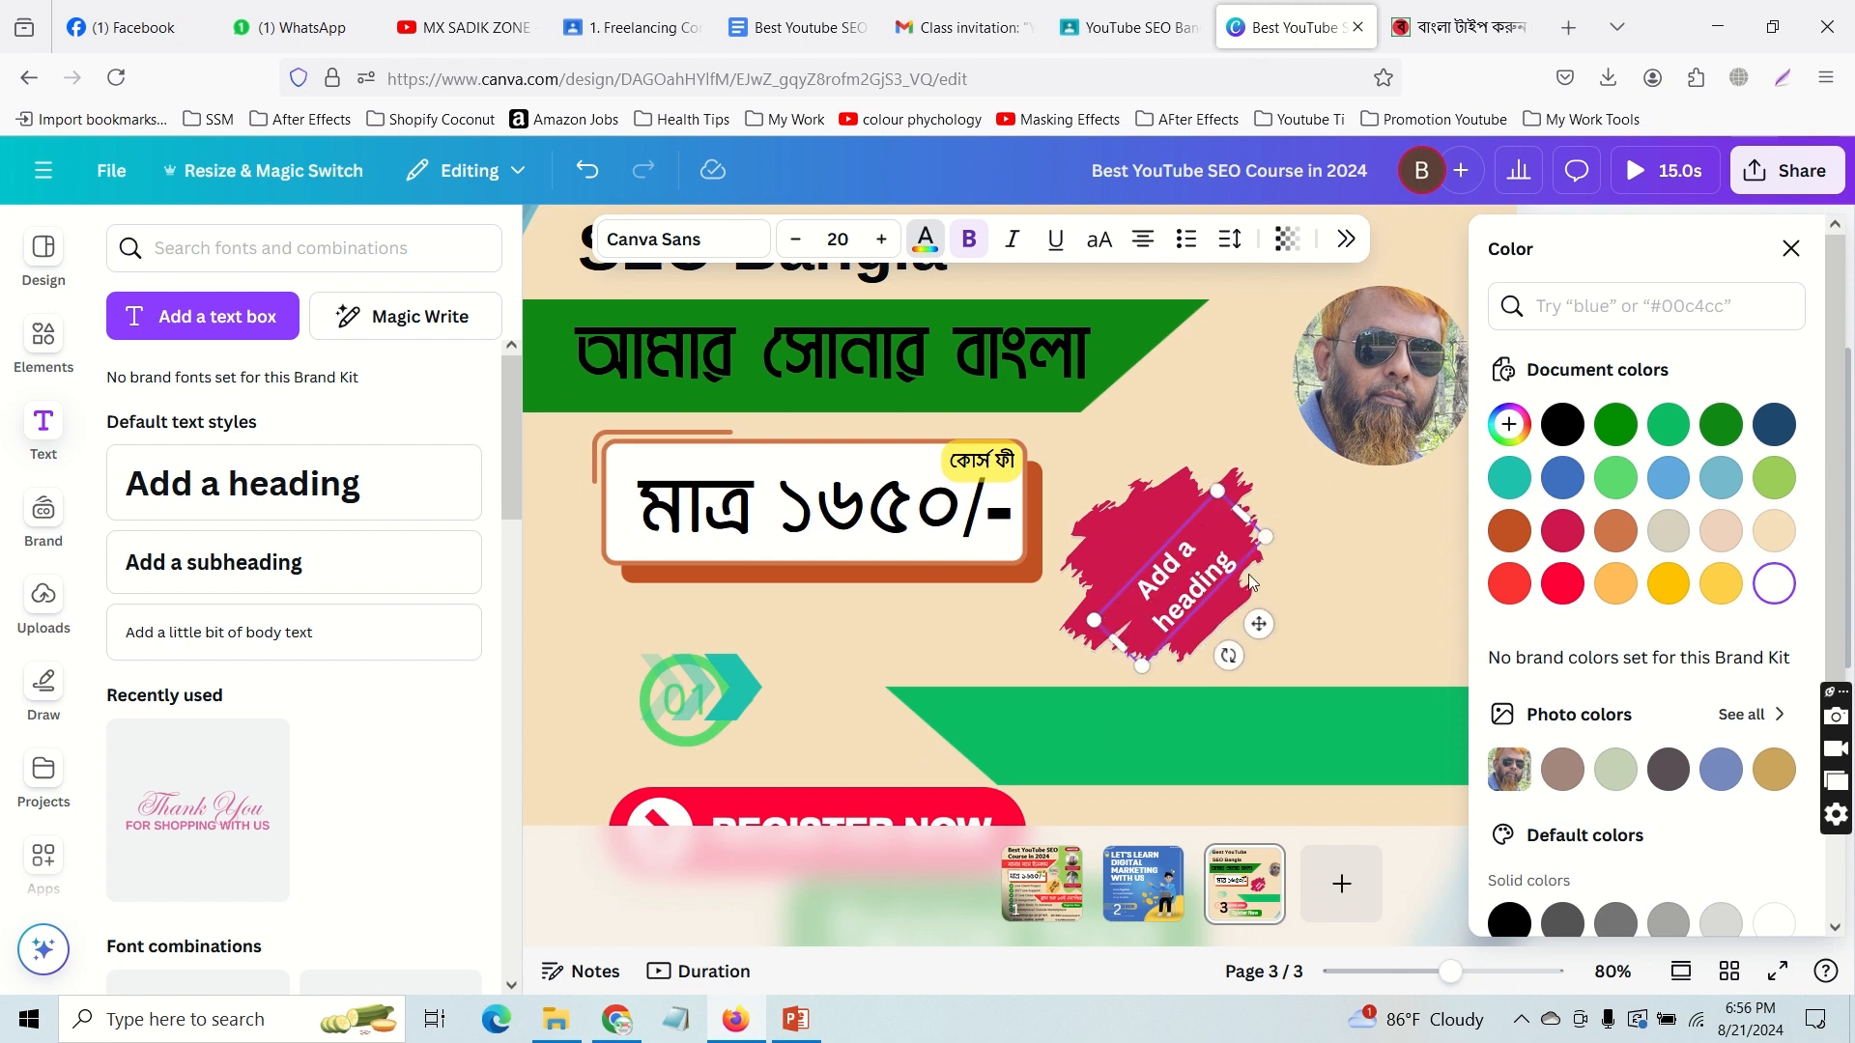
{"action": "left_click", "coordinate": [1310, 576]}
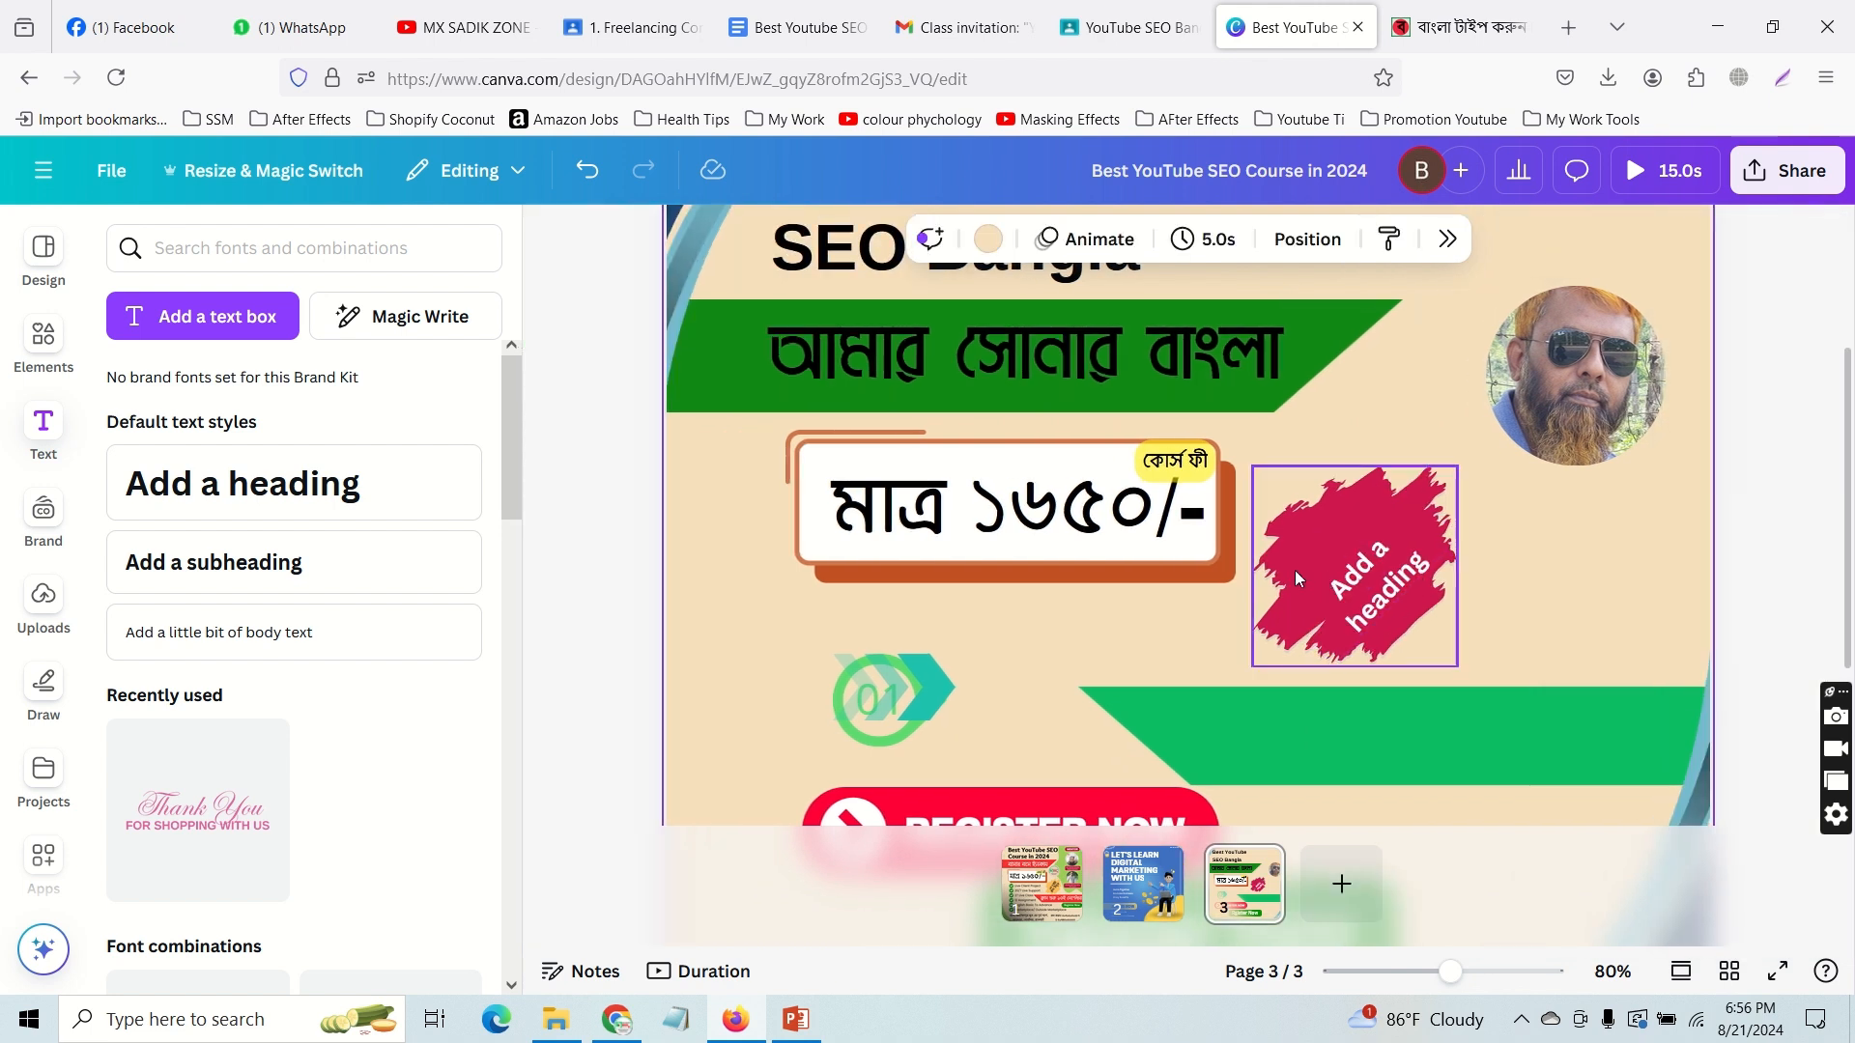
{"action": "left_click", "coordinate": [1356, 604]}
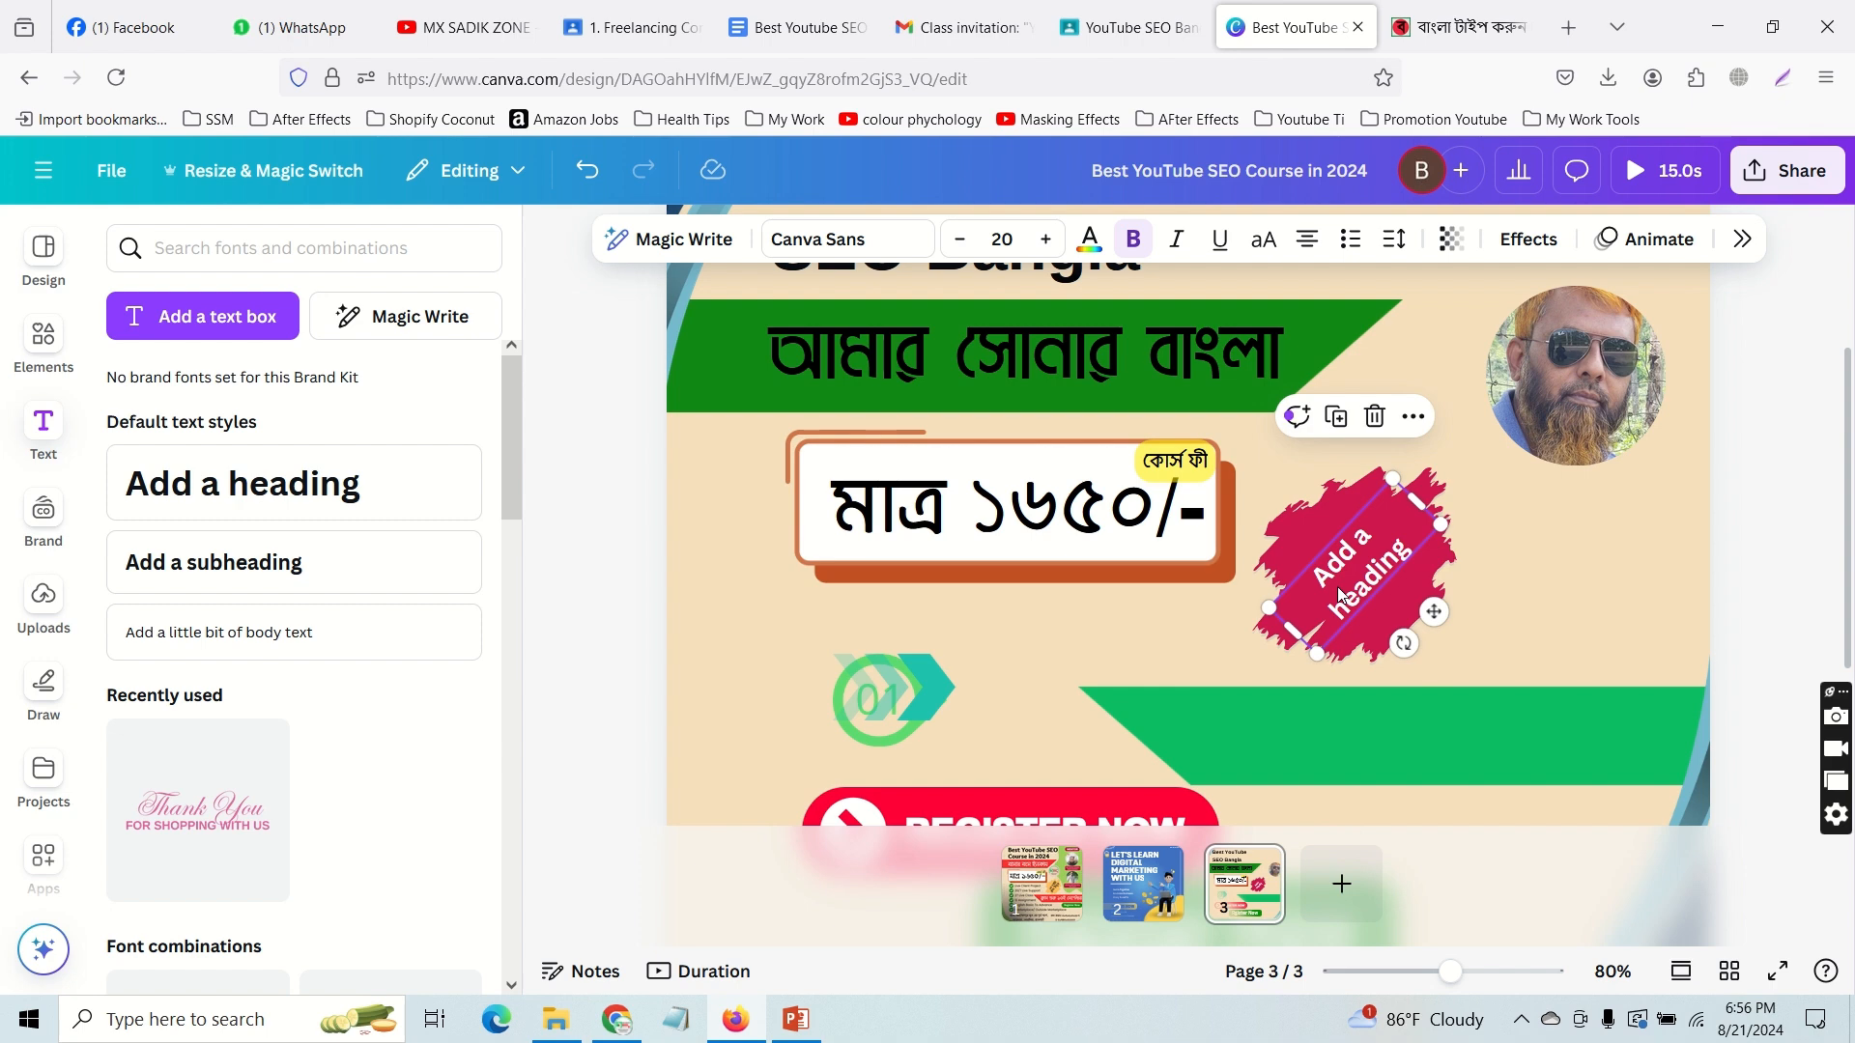
Step: Examine the splash badge and green background shape on page 1, and compare them with page 3's splash and corner graphics
{"action": "left_click", "coordinate": [1058, 891]}
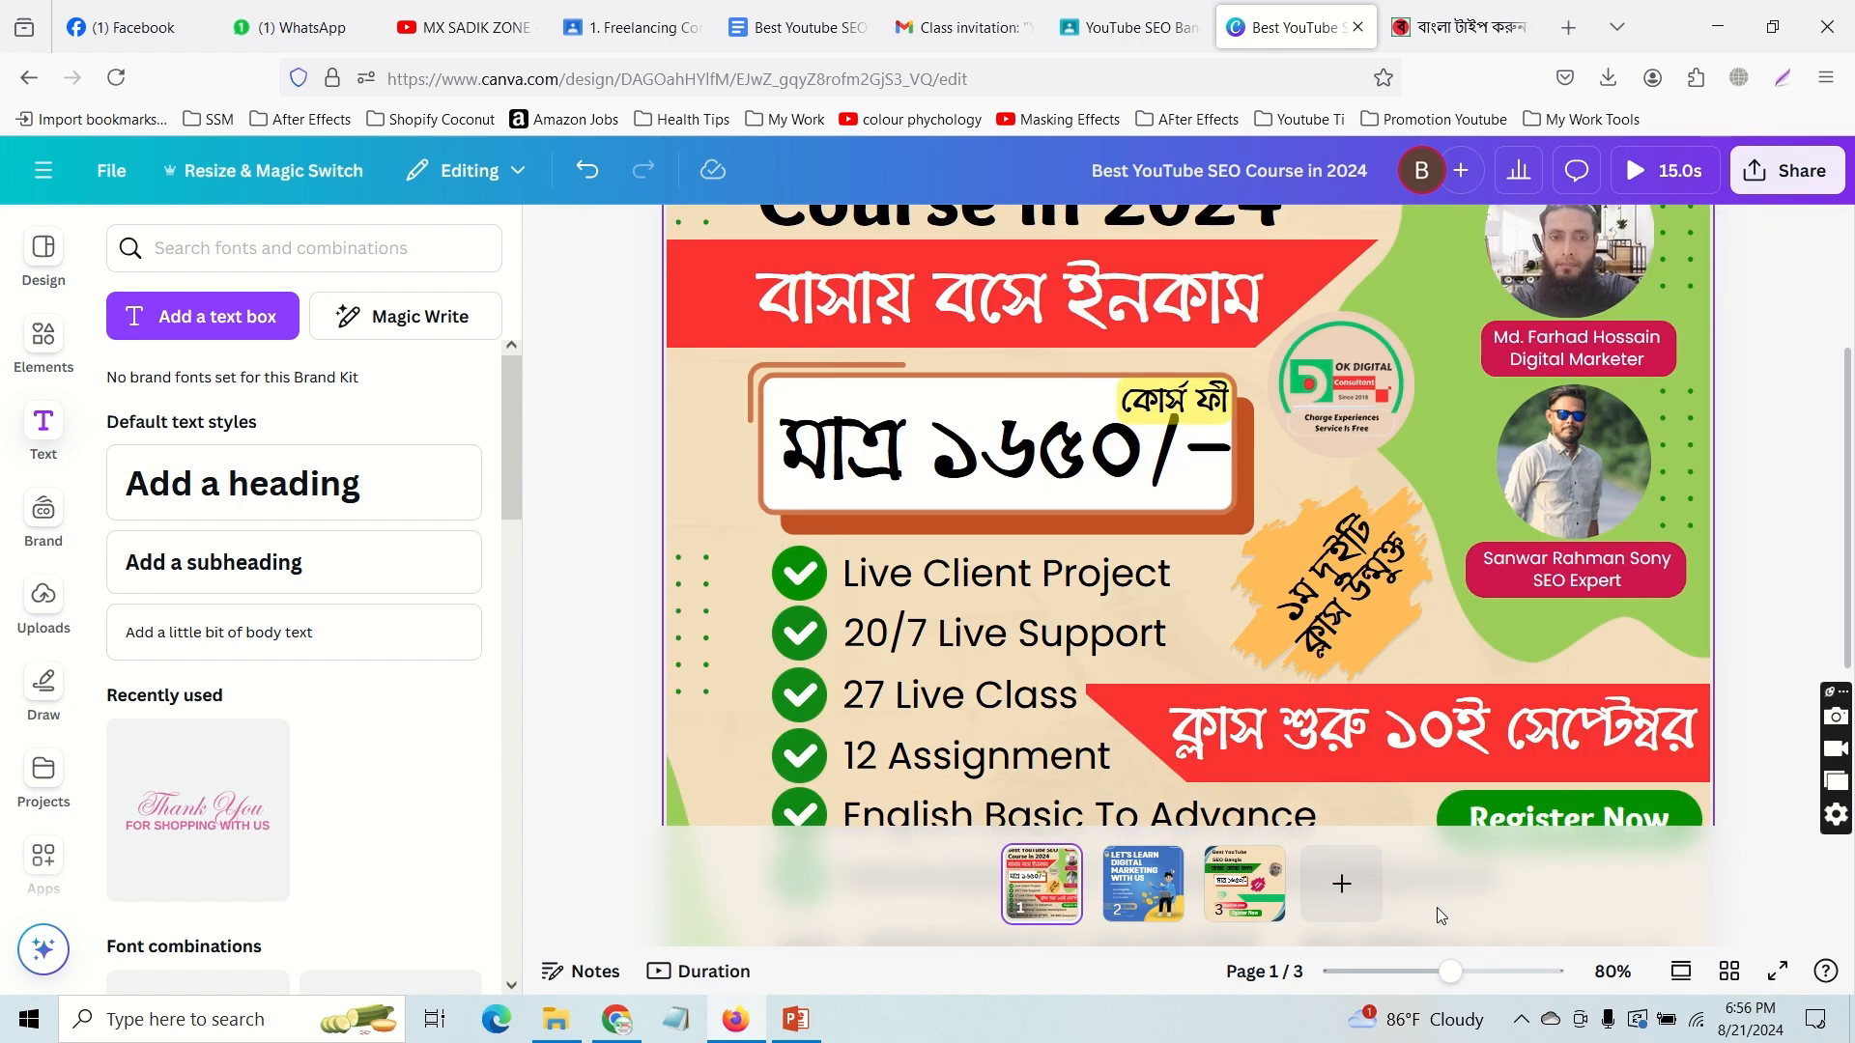
{"action": "left_click_drag", "start_coordinate": [1454, 981], "coordinate": [1412, 984]}
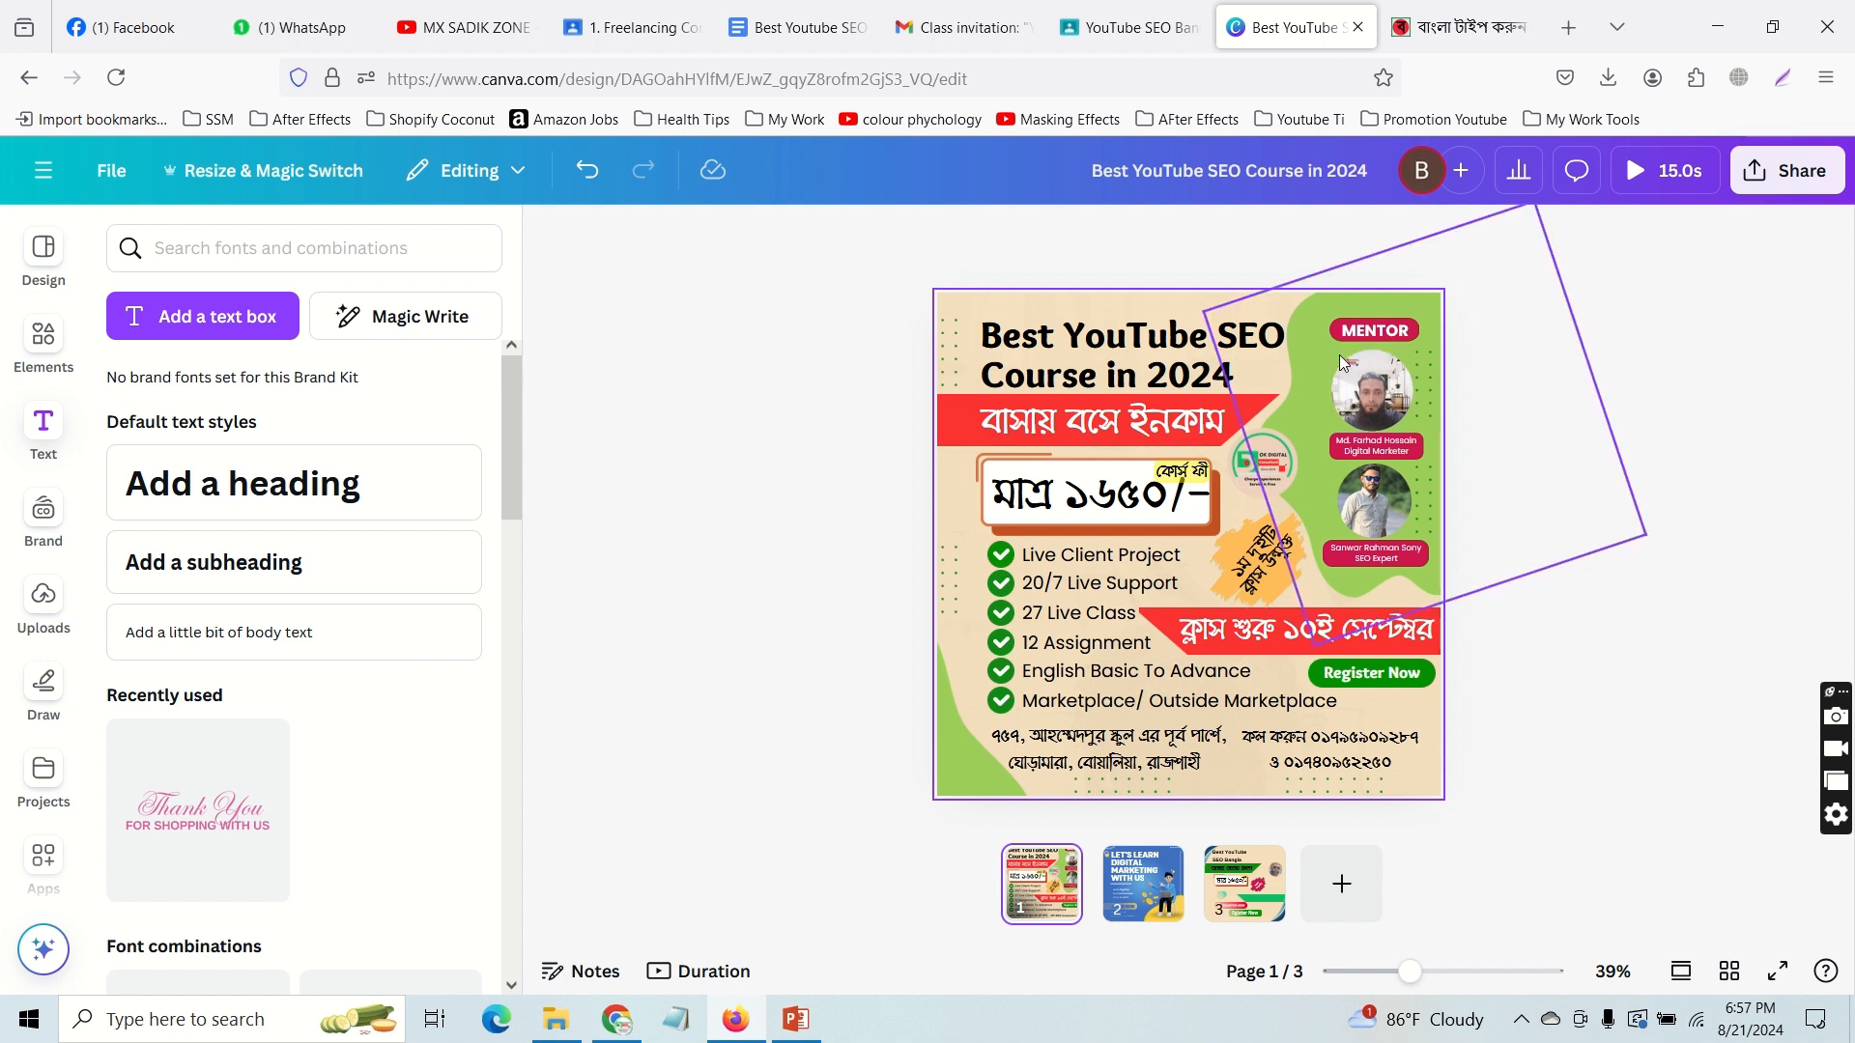
{"action": "left_click", "coordinate": [1288, 413]}
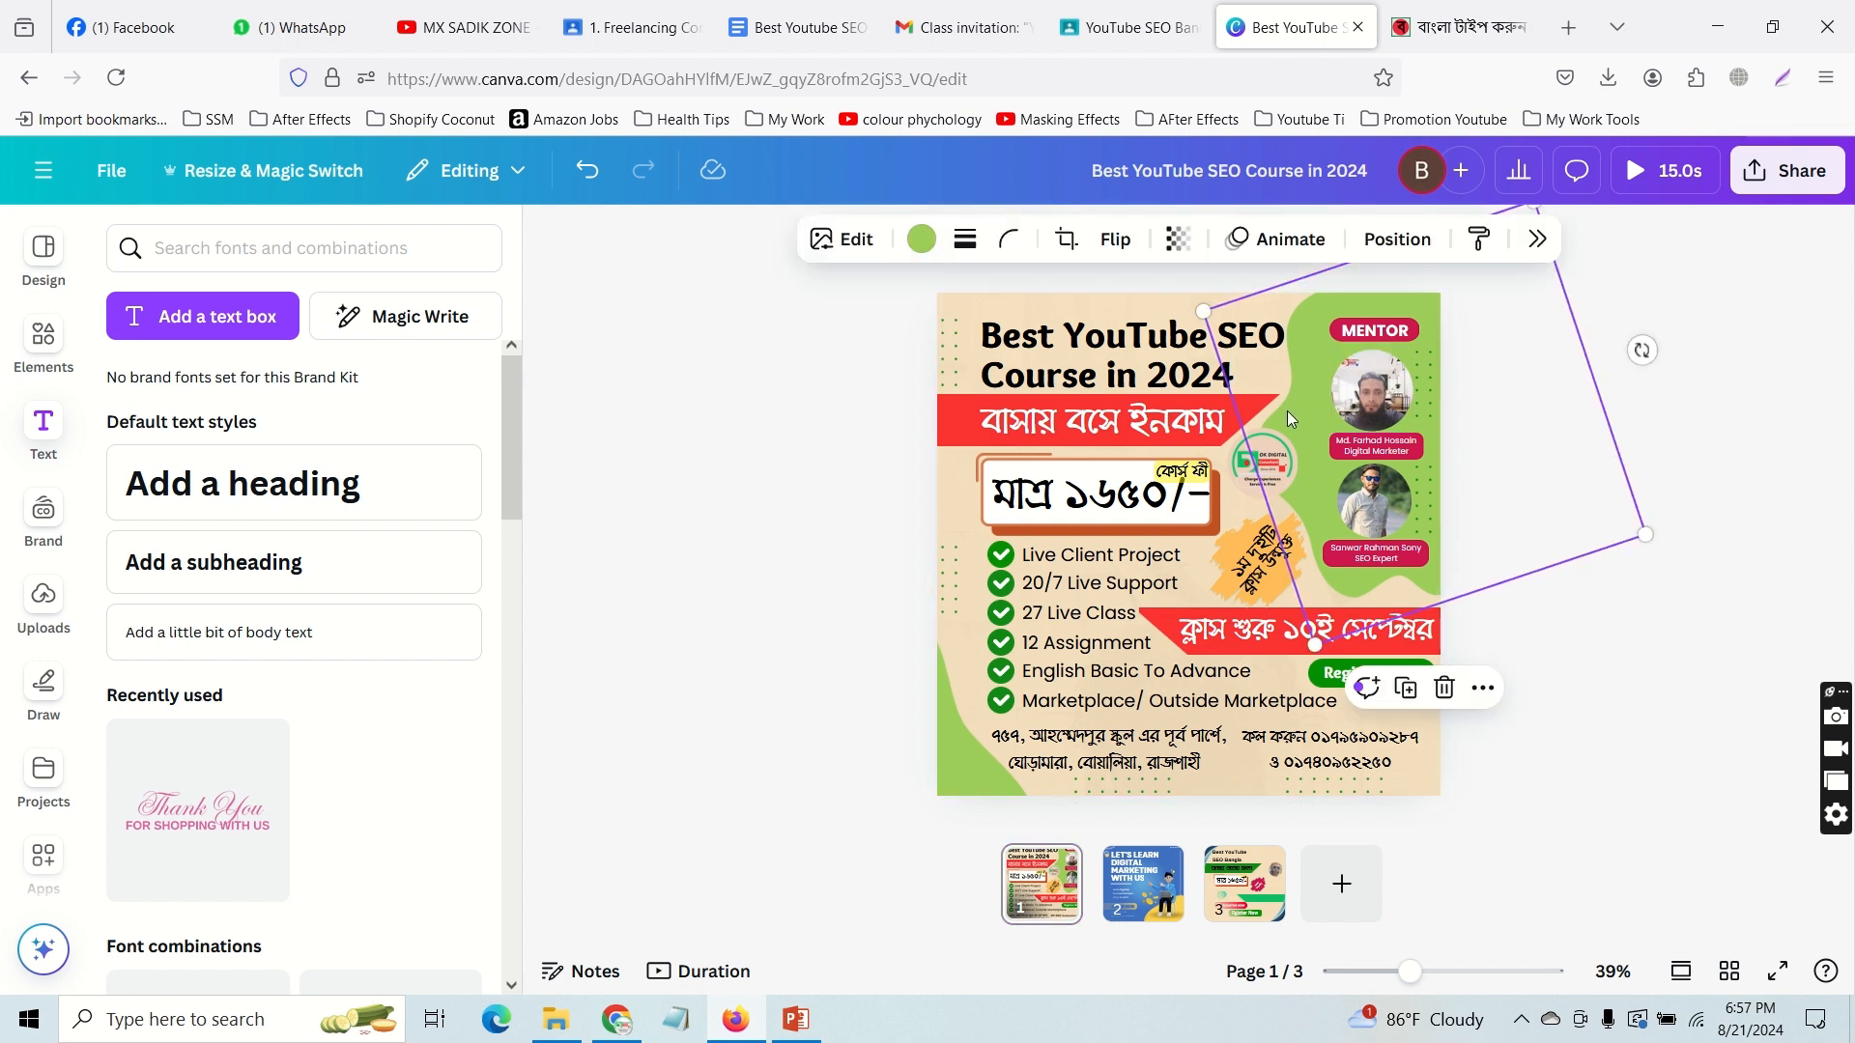
{"action": "left_click", "coordinate": [1233, 876]}
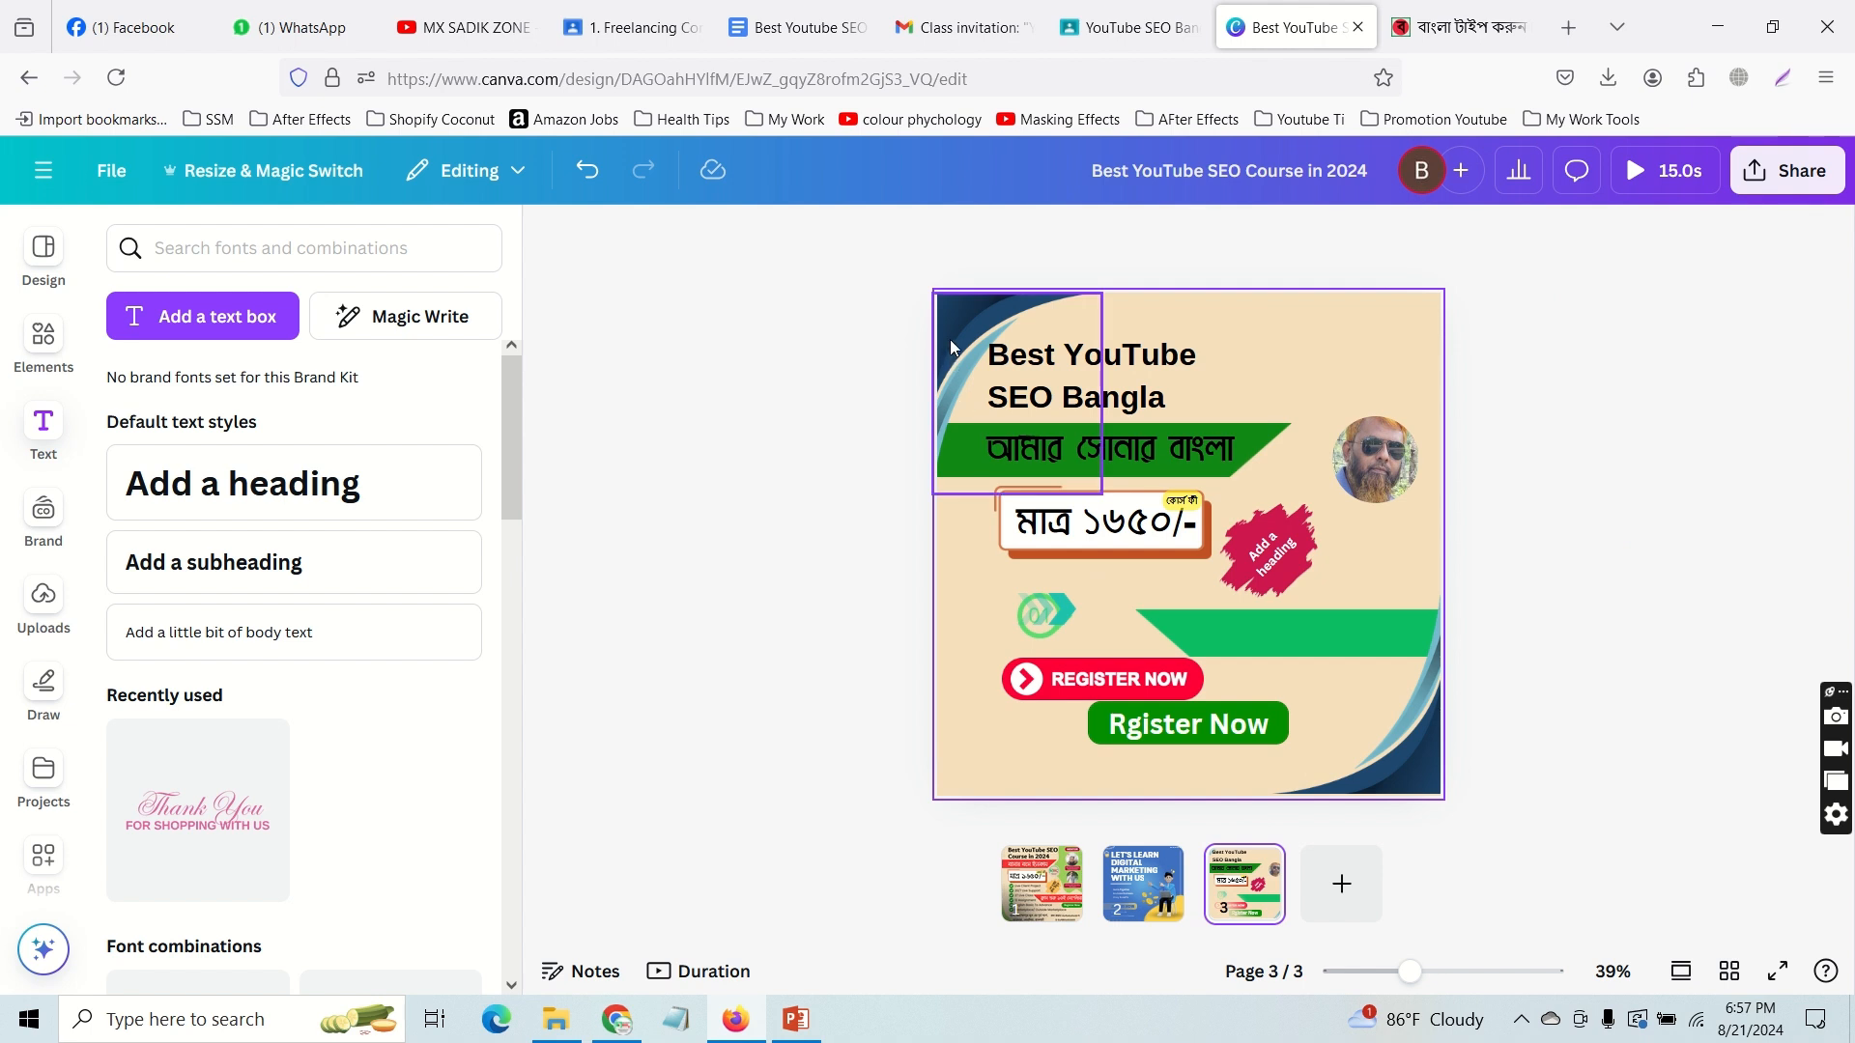
{"action": "mouse_move", "coordinate": [1193, 898]}
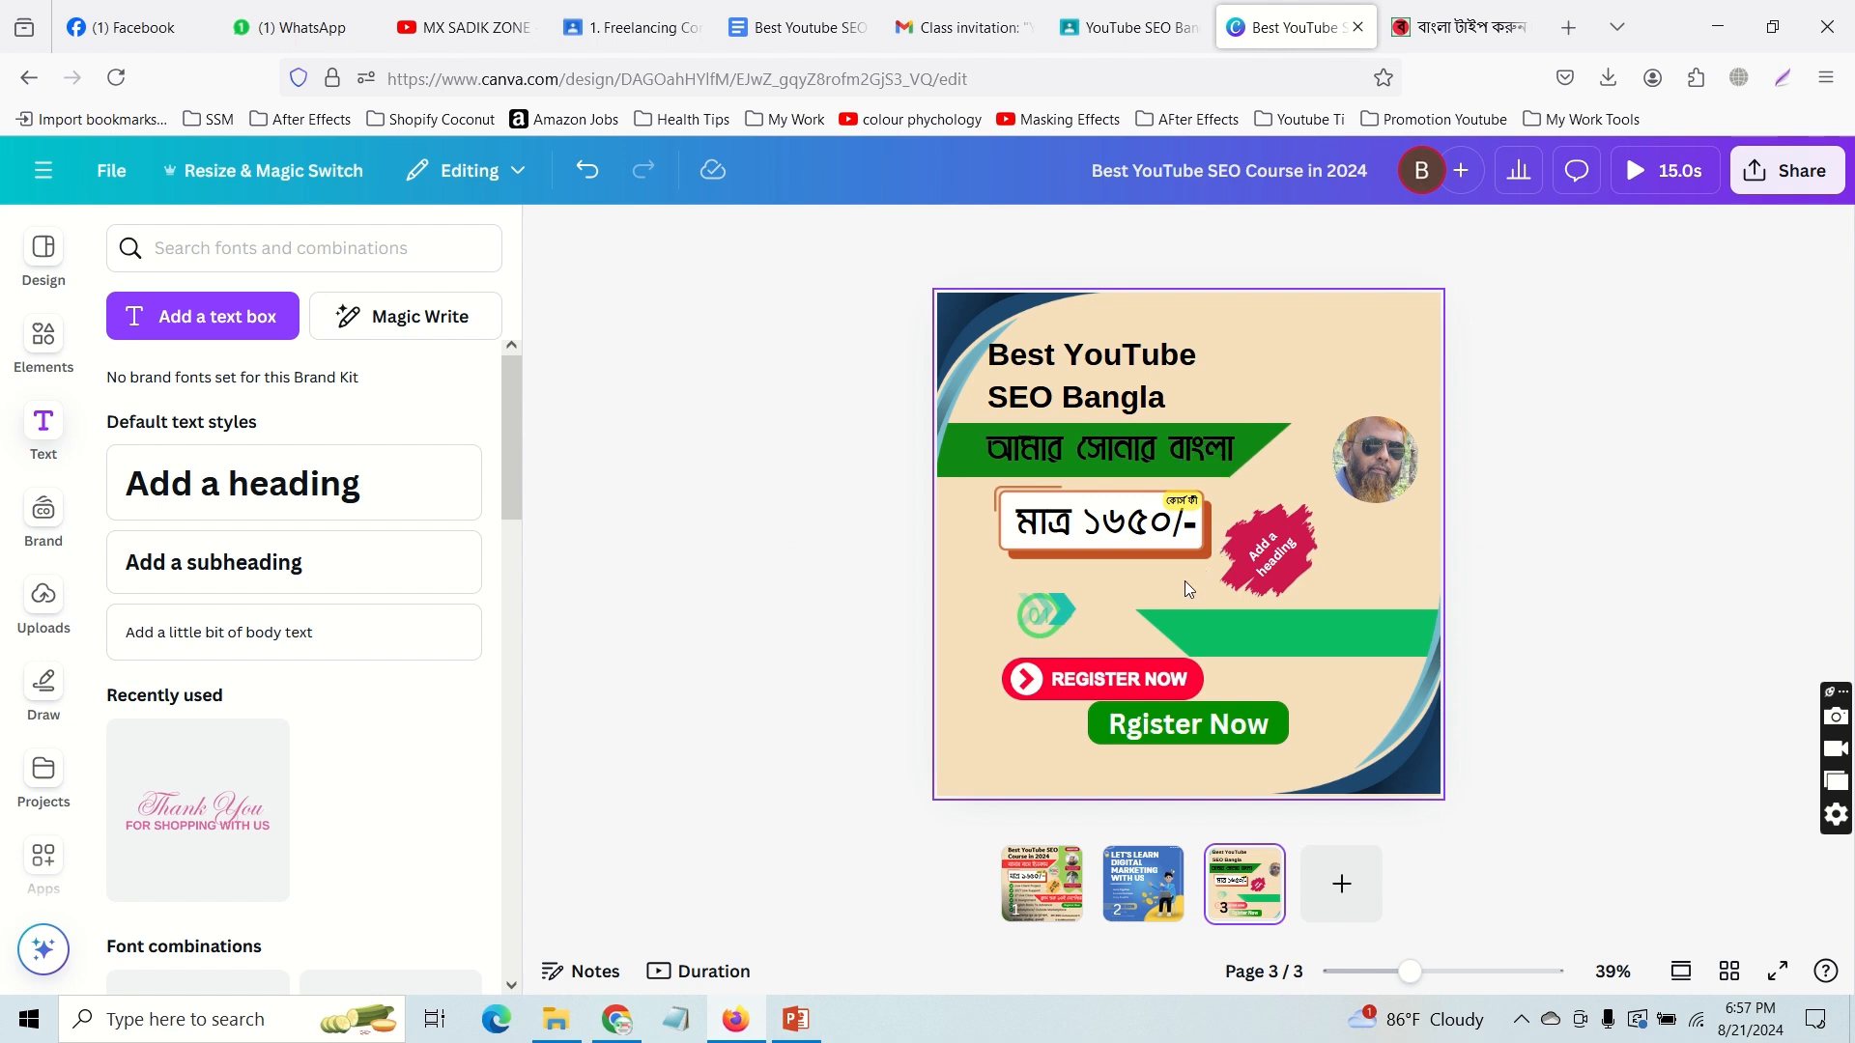
Step: Set the transparency of the green shape behind "Rgister Now" to 56
{"action": "left_click", "coordinate": [1275, 715]}
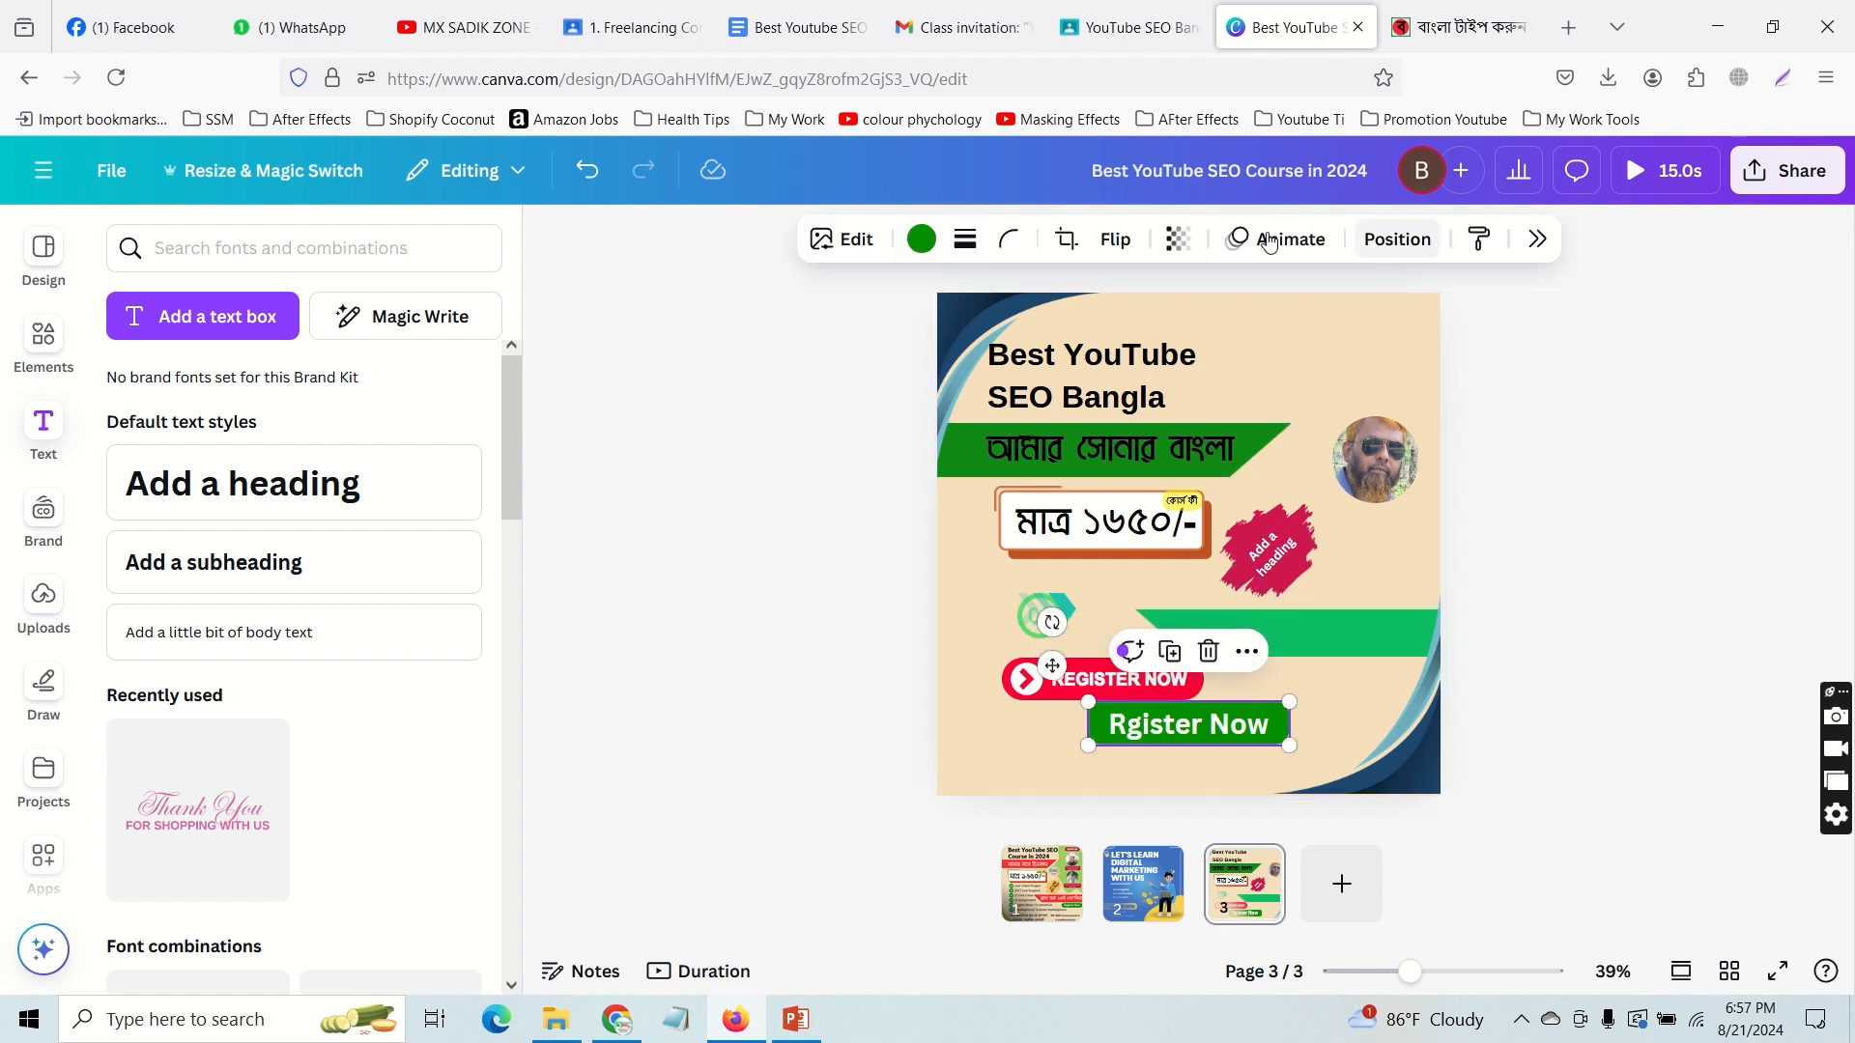
{"action": "left_click", "coordinate": [1178, 240]}
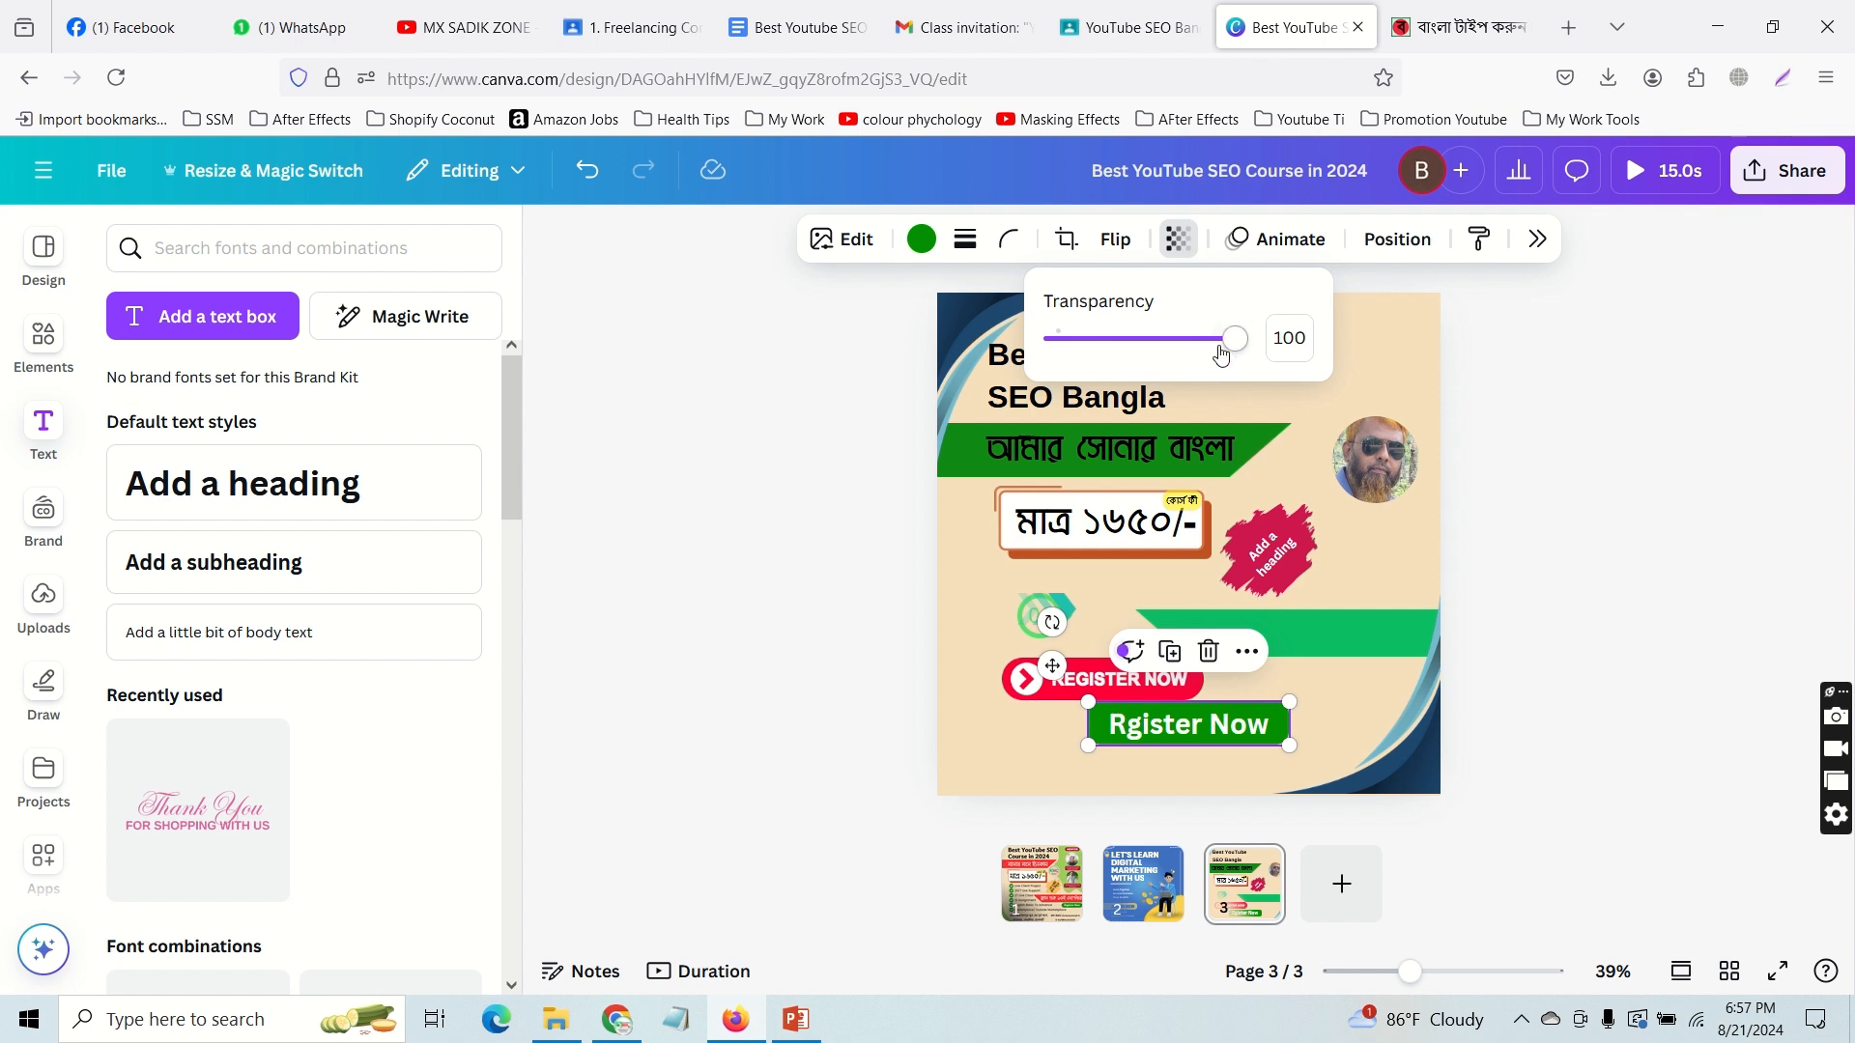
{"action": "left_click_drag", "start_coordinate": [1235, 340], "coordinate": [1159, 363]}
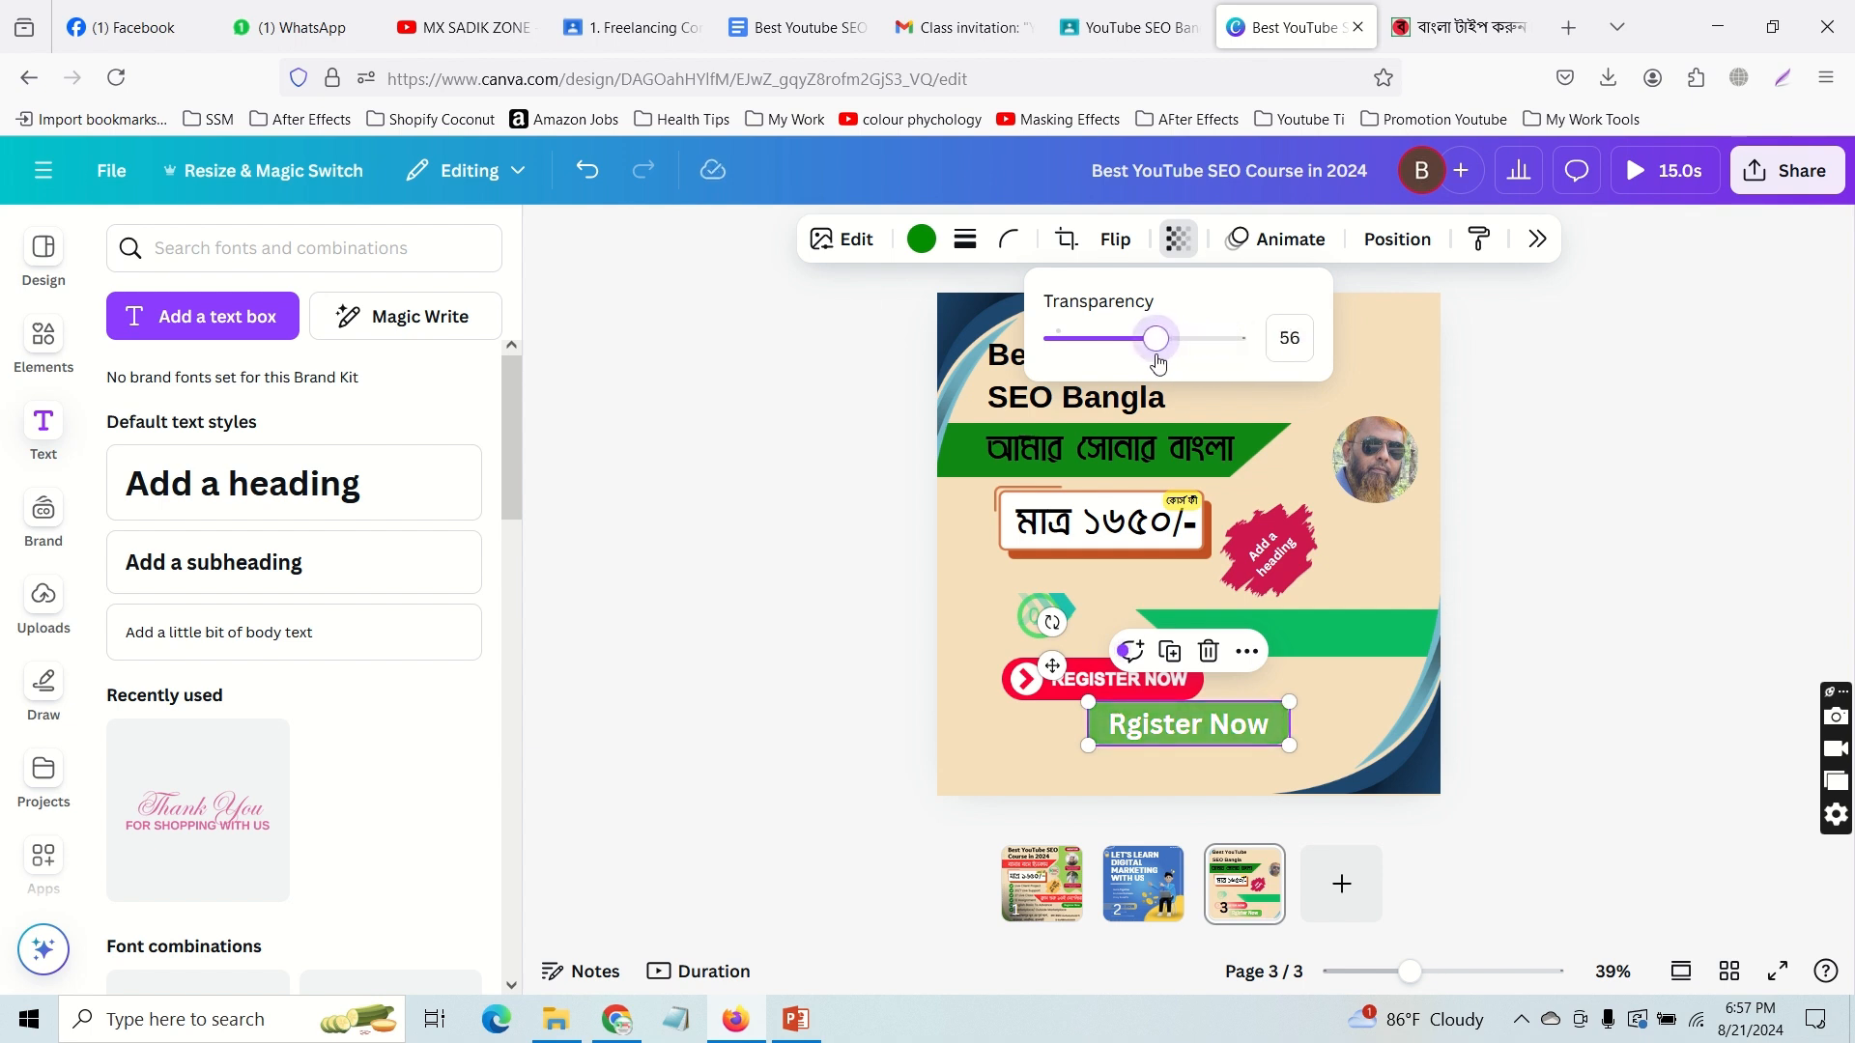
Step: Try the Pan animation on the green button shape and replace it with Rise, played on enter
{"action": "left_click", "coordinate": [1276, 249]}
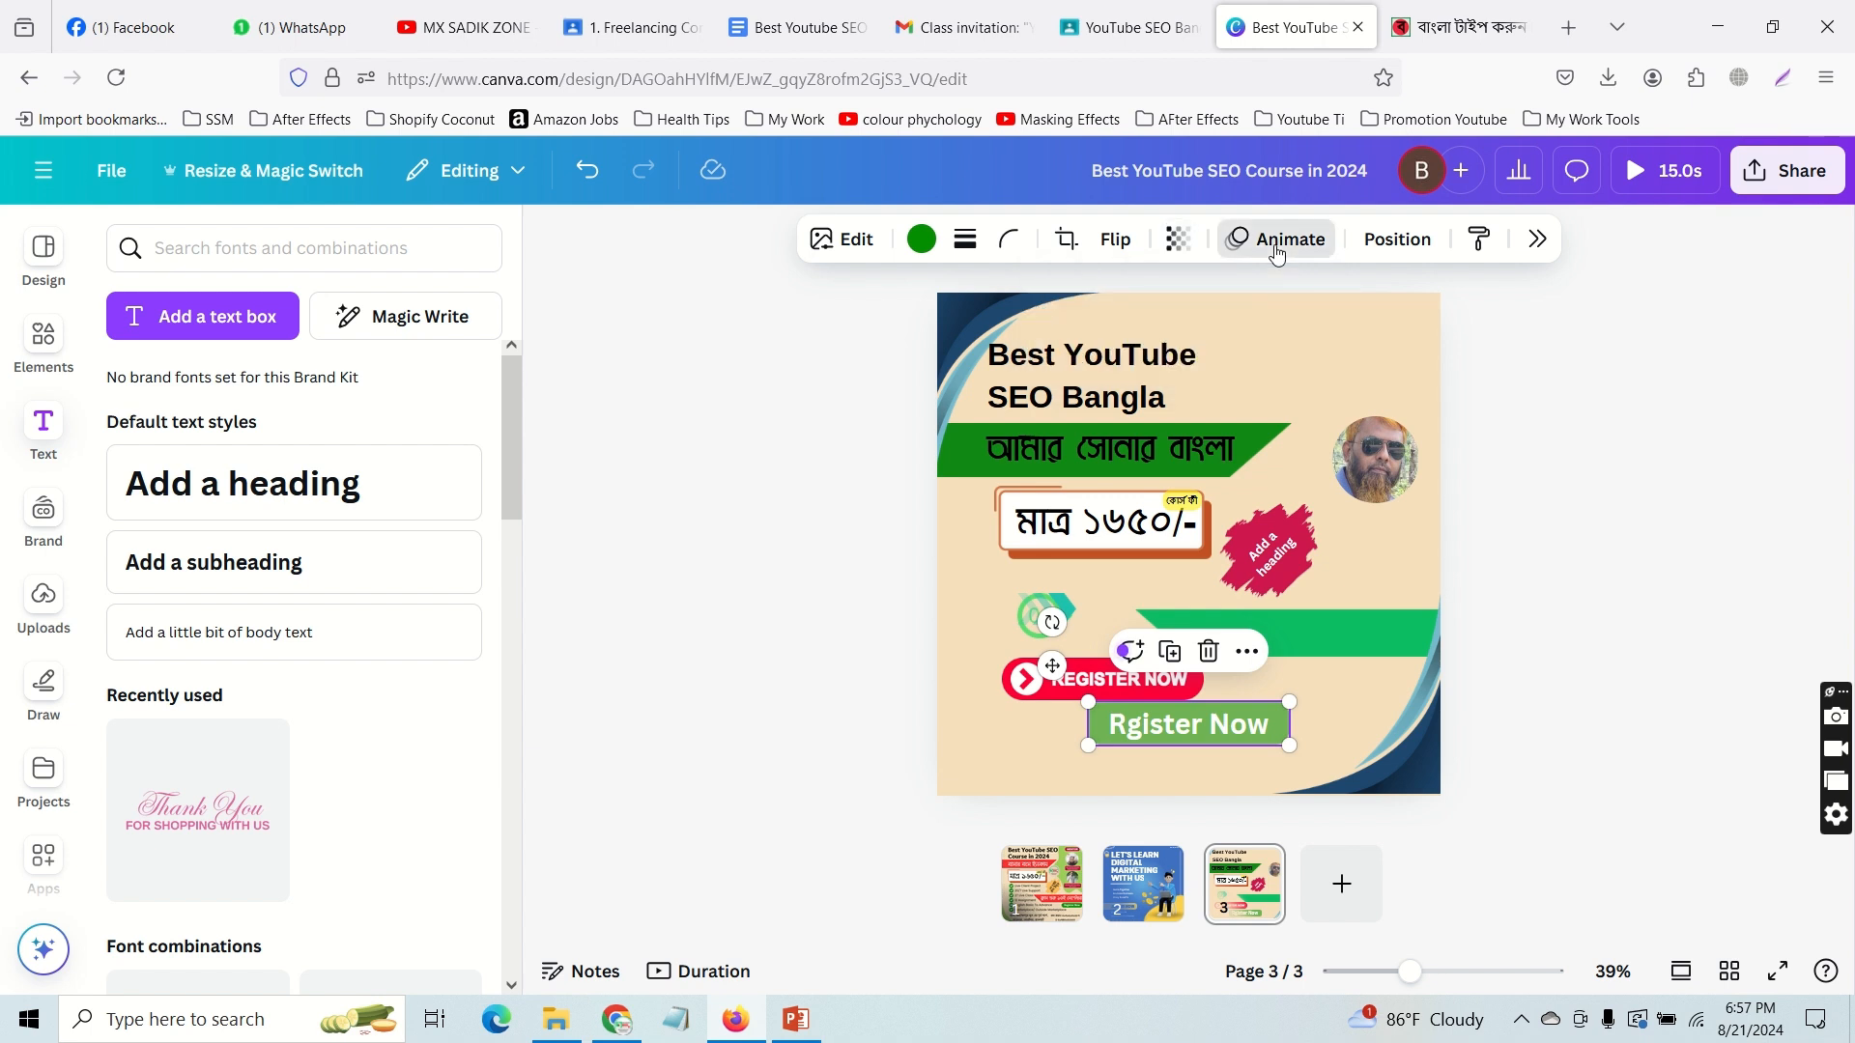
{"action": "left_click", "coordinate": [1275, 250]}
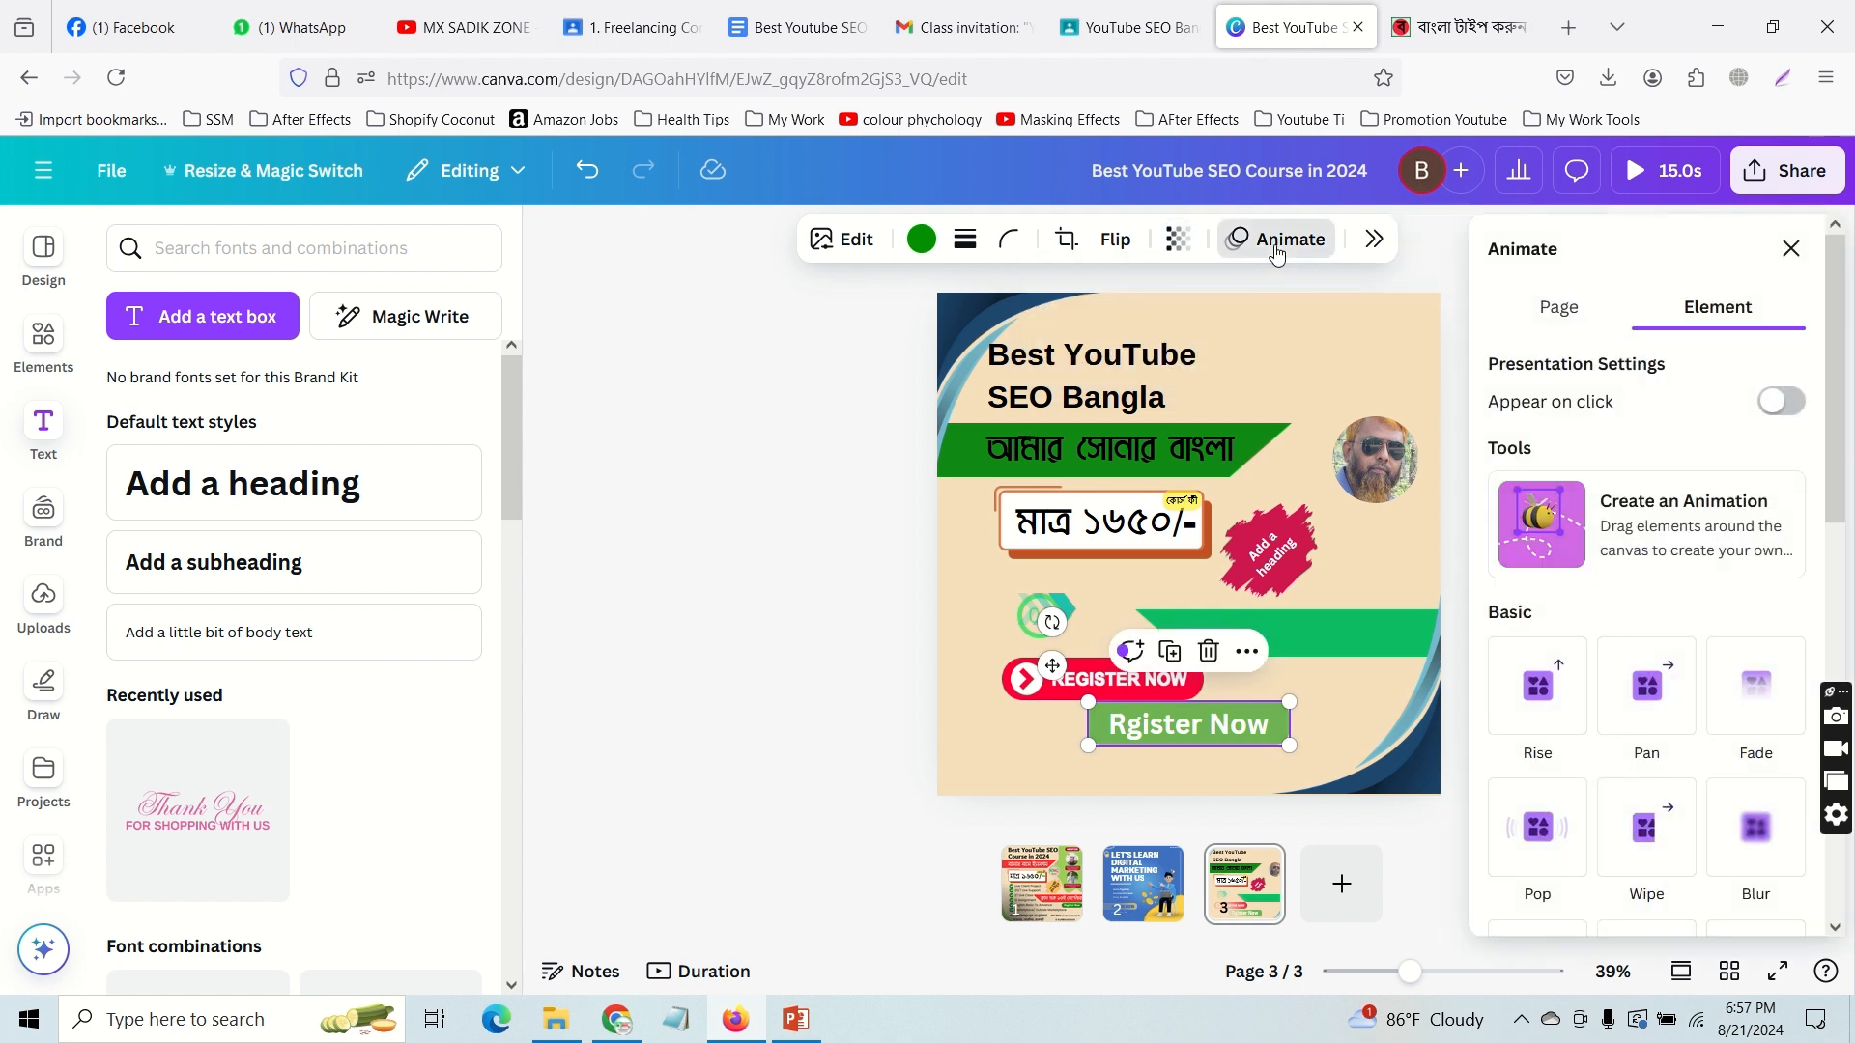
{"action": "left_click", "coordinate": [1648, 691]}
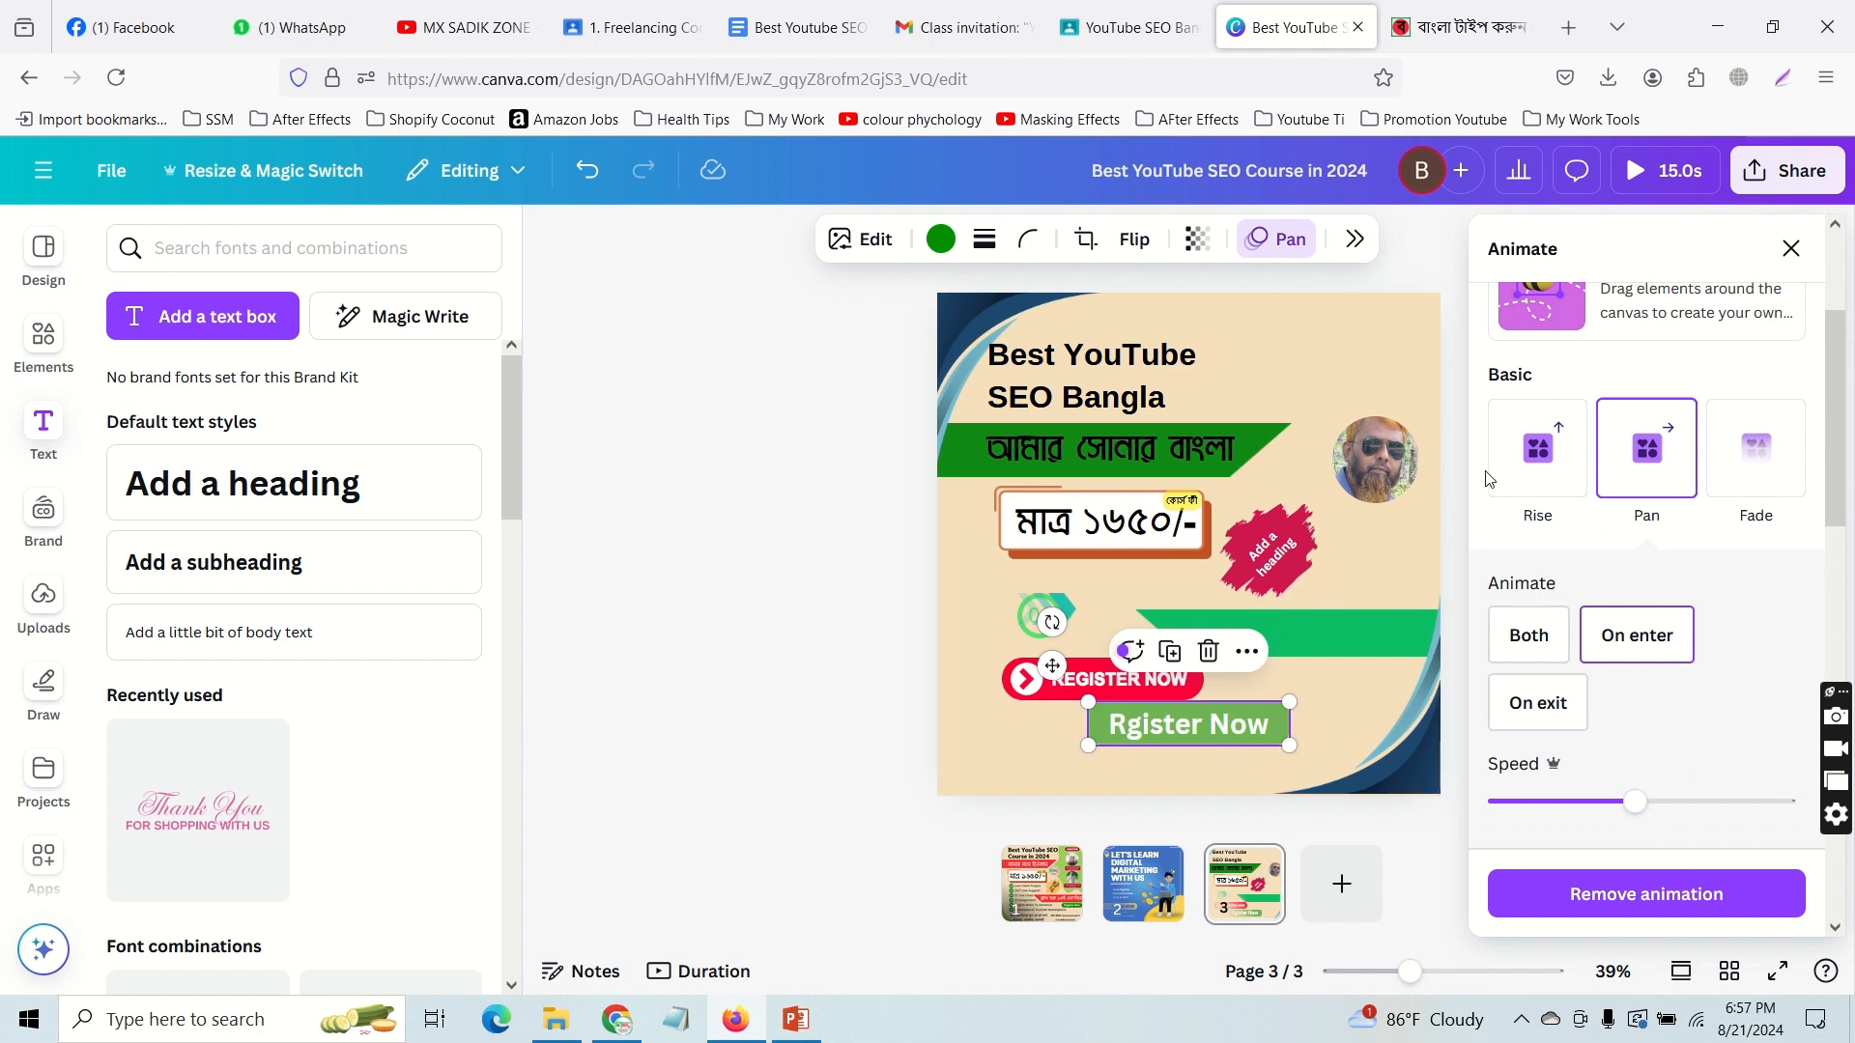
{"action": "left_click", "coordinate": [1527, 471]}
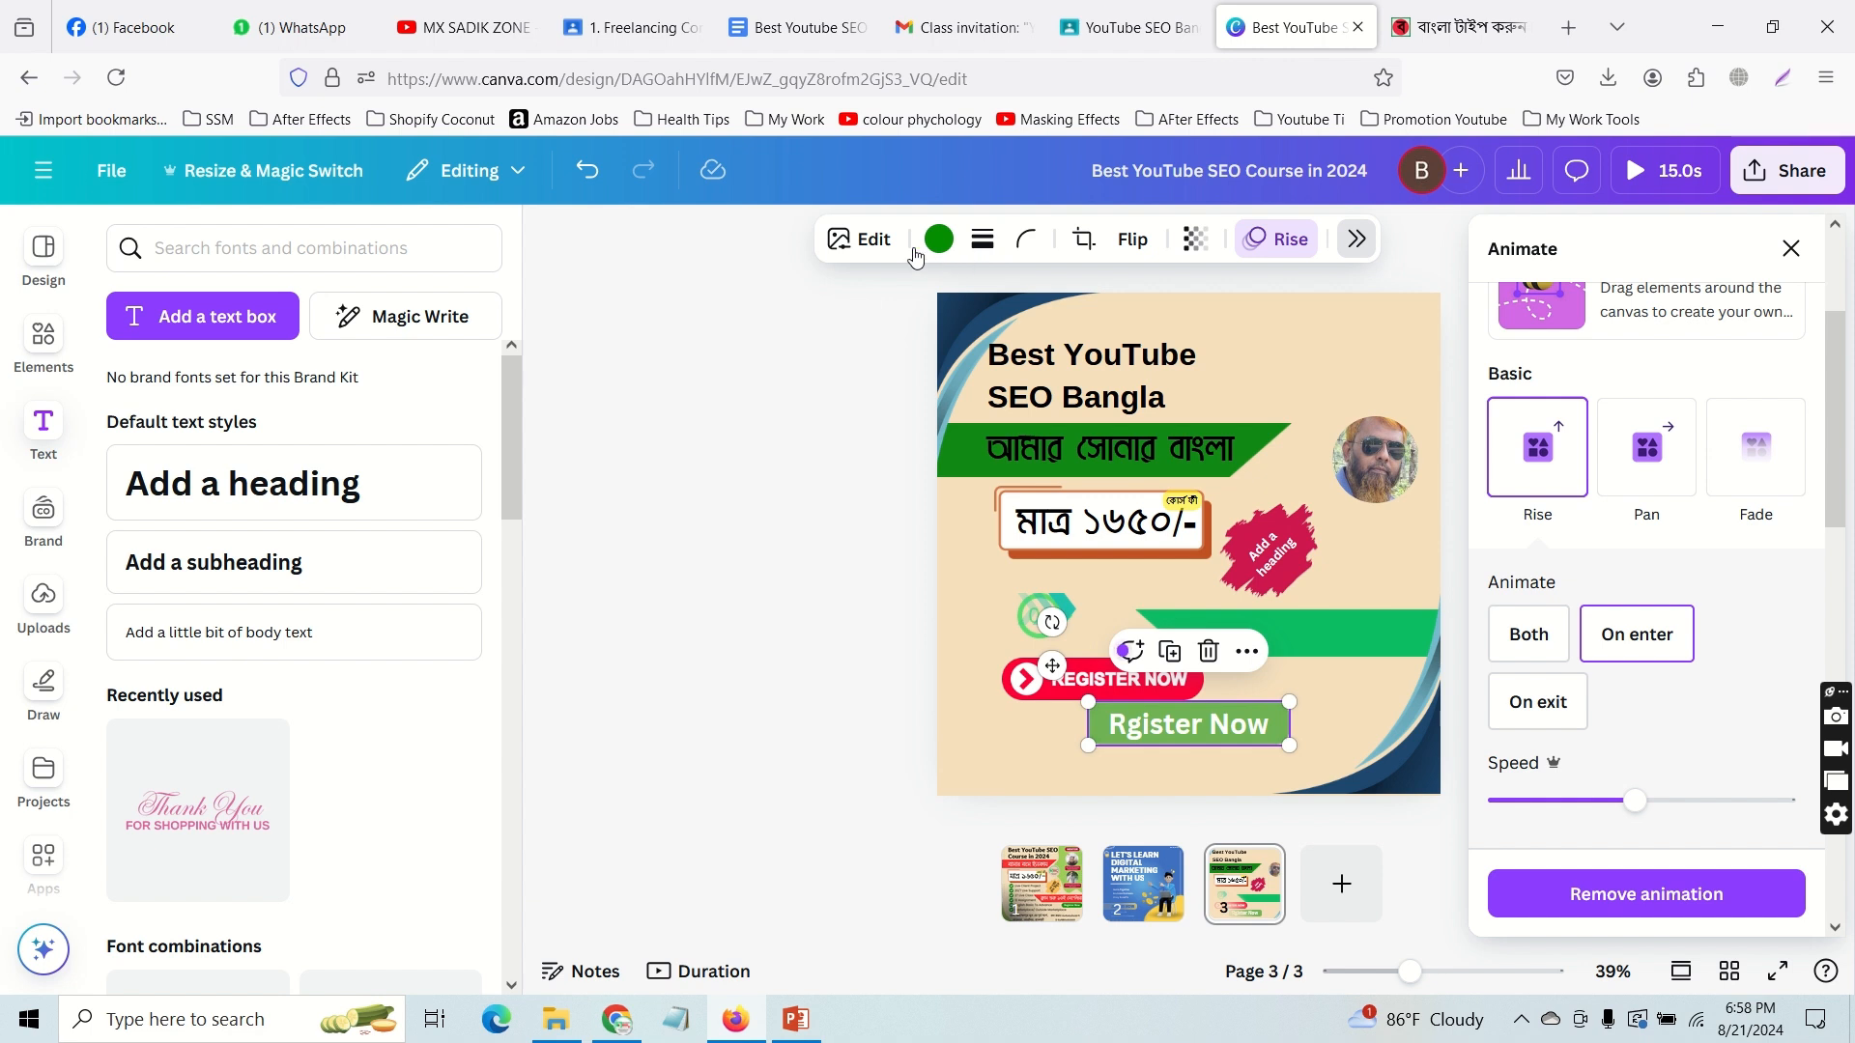
Step: Open the graphic editing options with adjustments, Magic Studio and filters for the green shape behind "Rgister Now"
{"action": "left_click", "coordinate": [858, 239]}
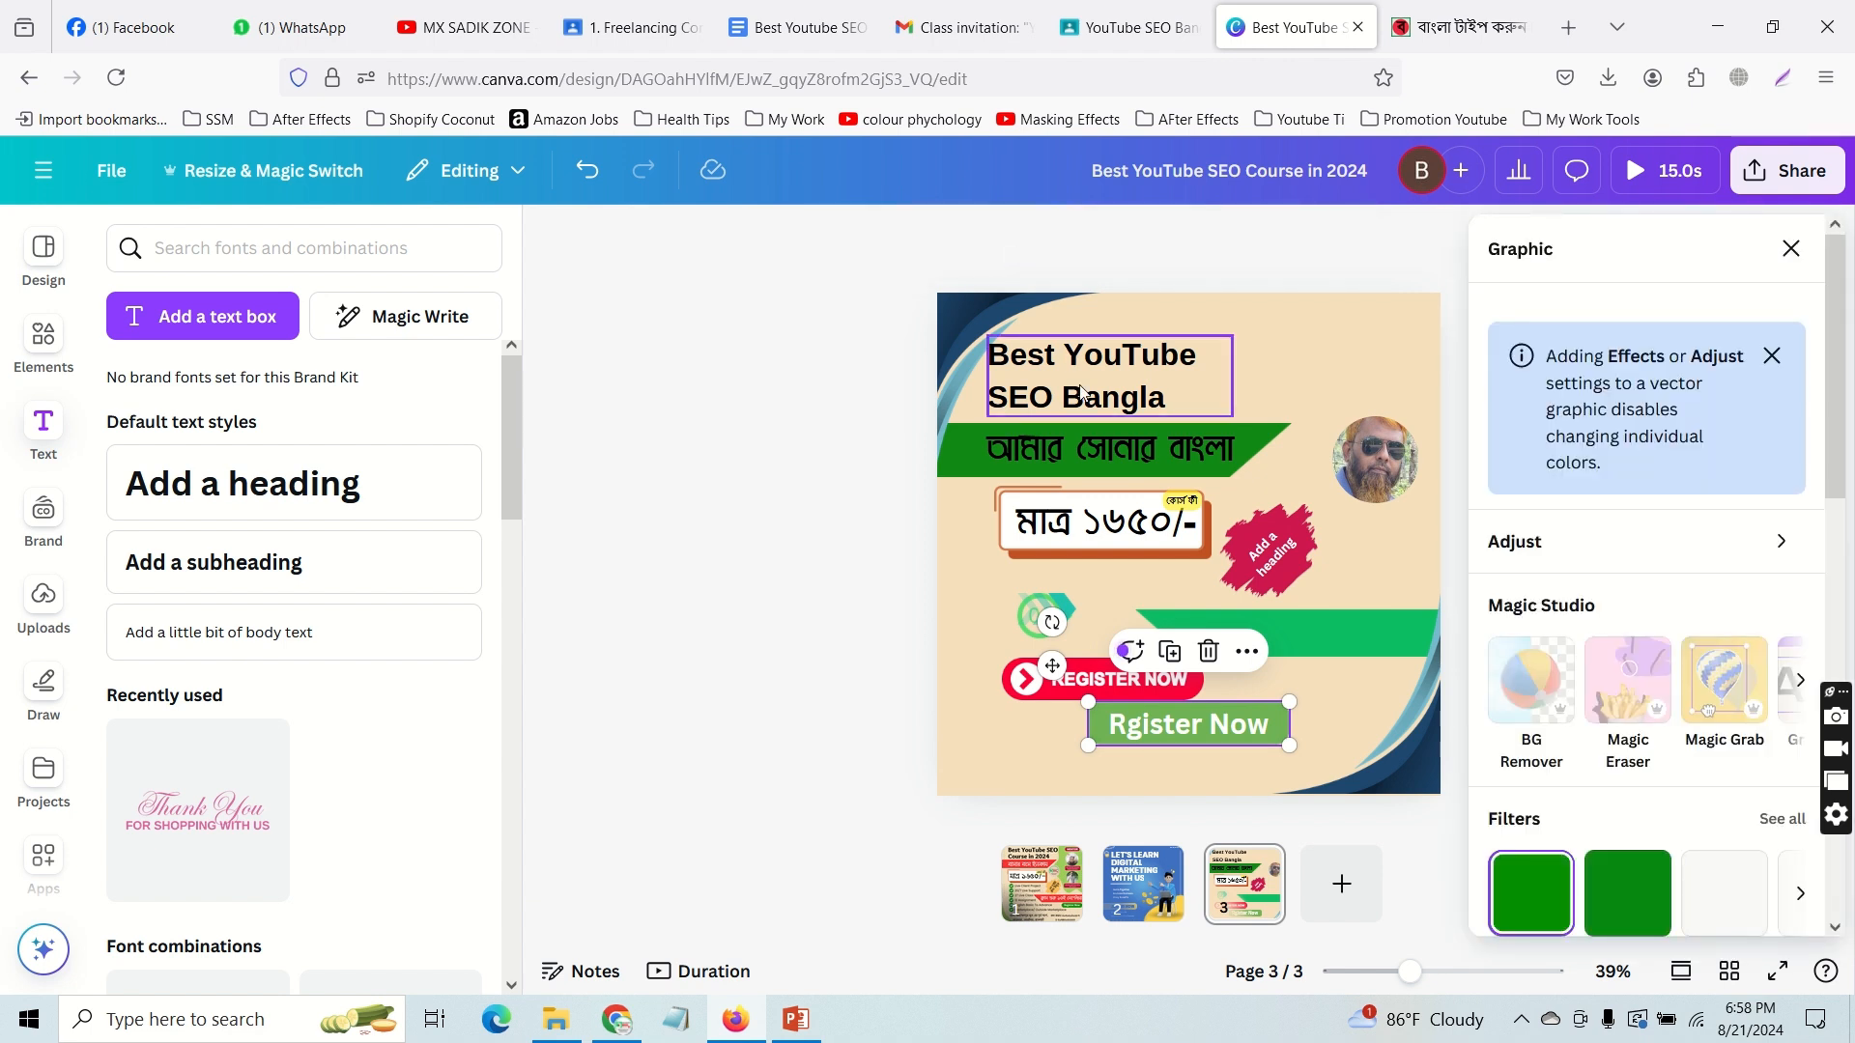
{"action": "double_click", "coordinate": [1202, 728]}
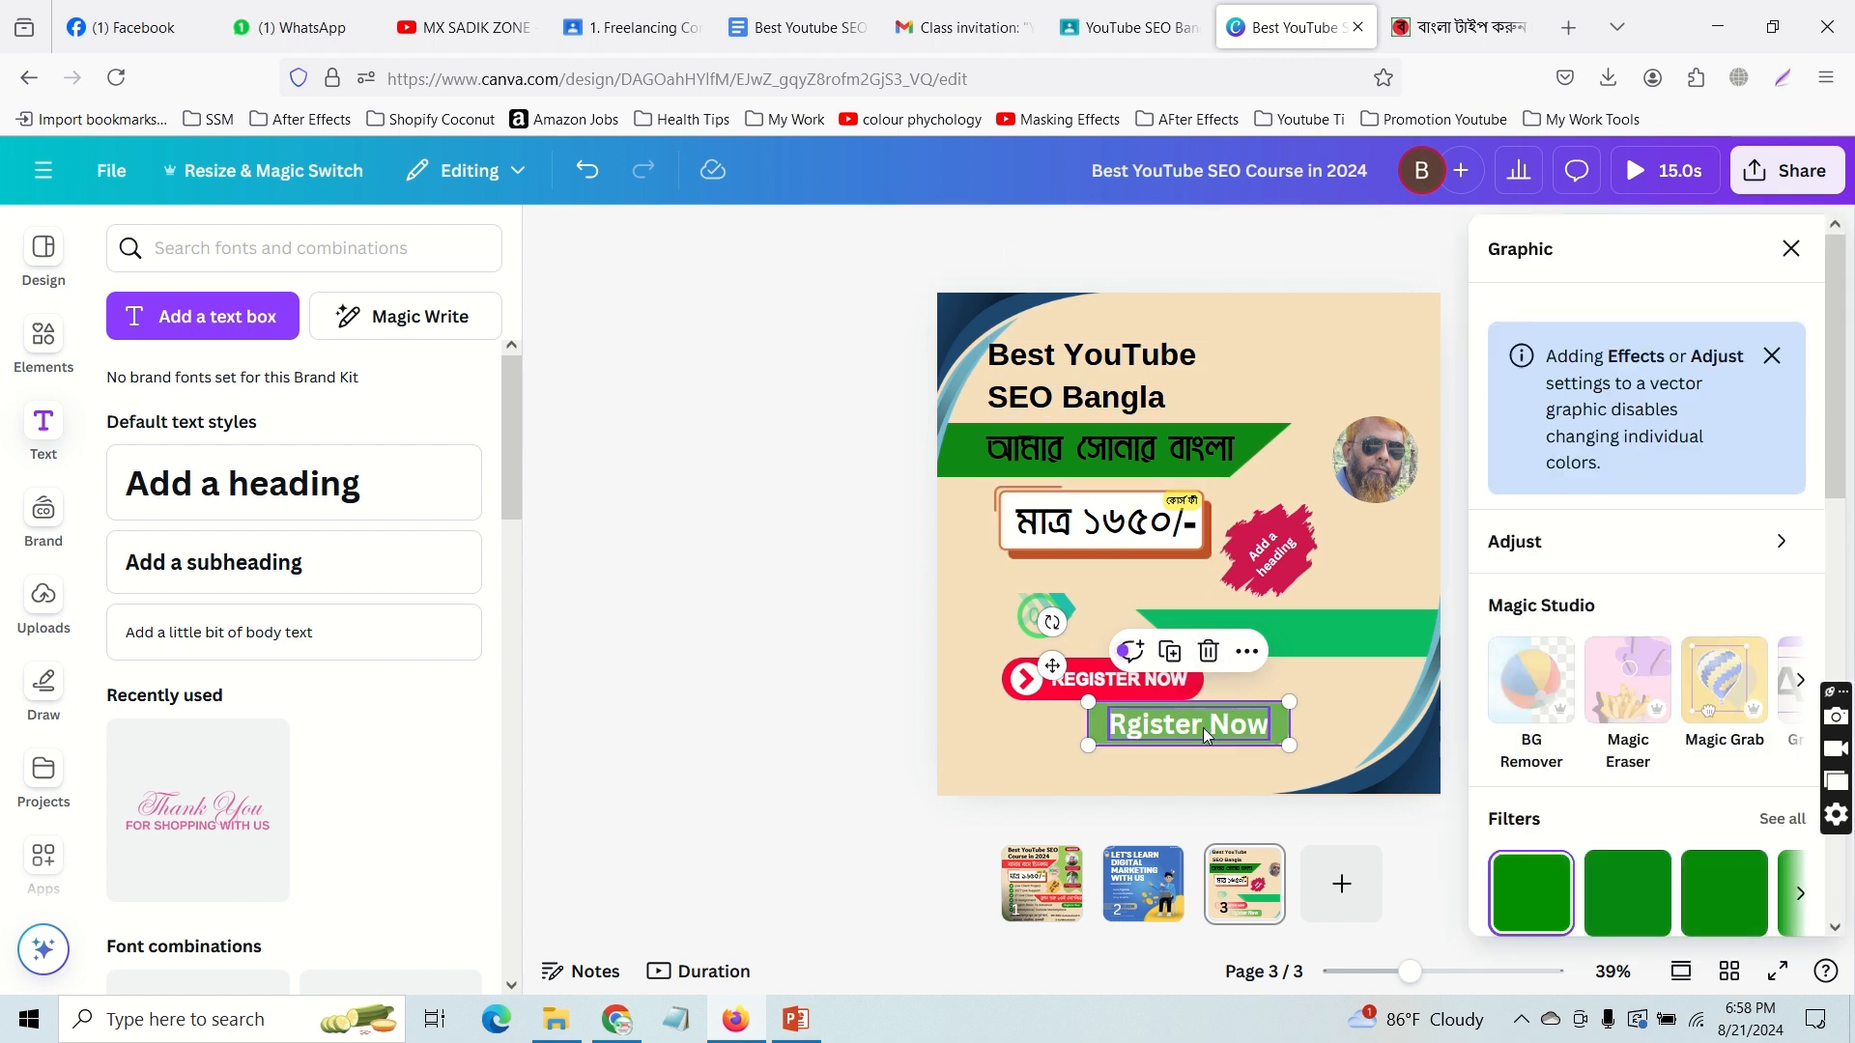
{"action": "left_click", "coordinate": [1244, 720]}
{"action": "left_click", "coordinate": [1274, 711]}
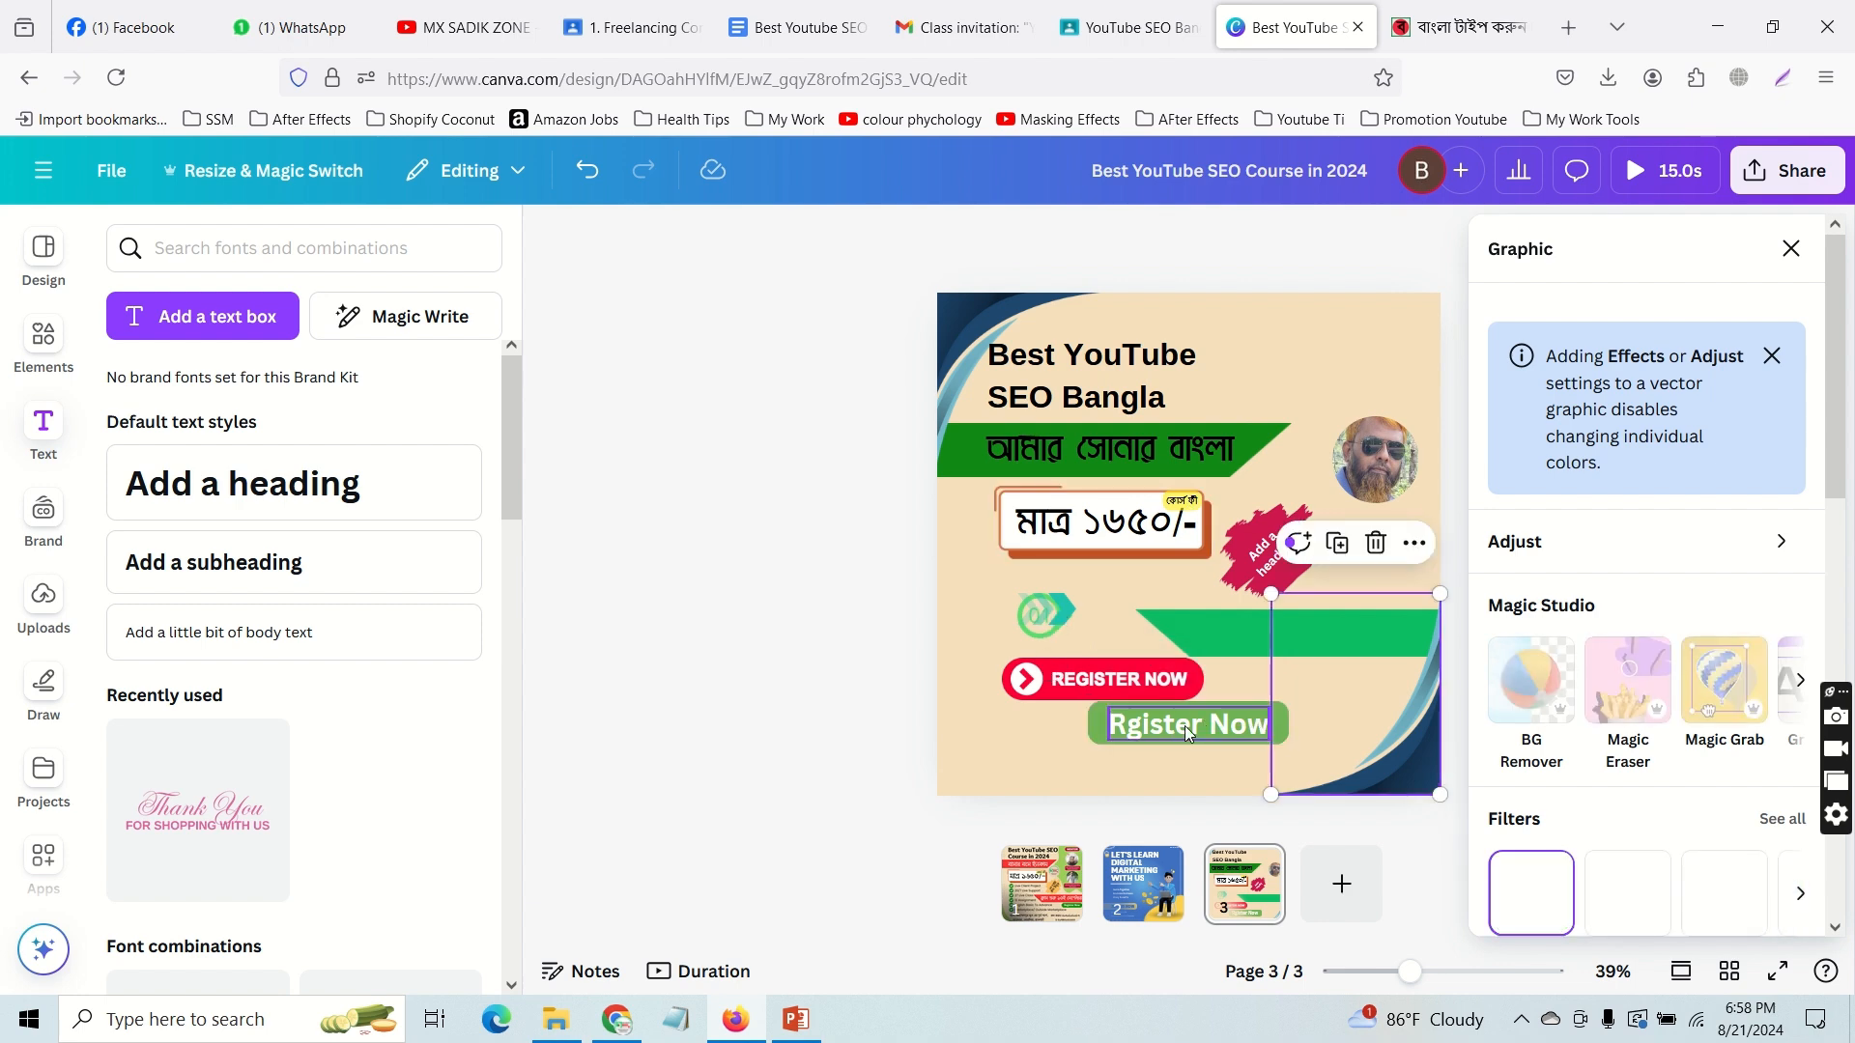
{"action": "left_click", "coordinate": [1091, 728]}
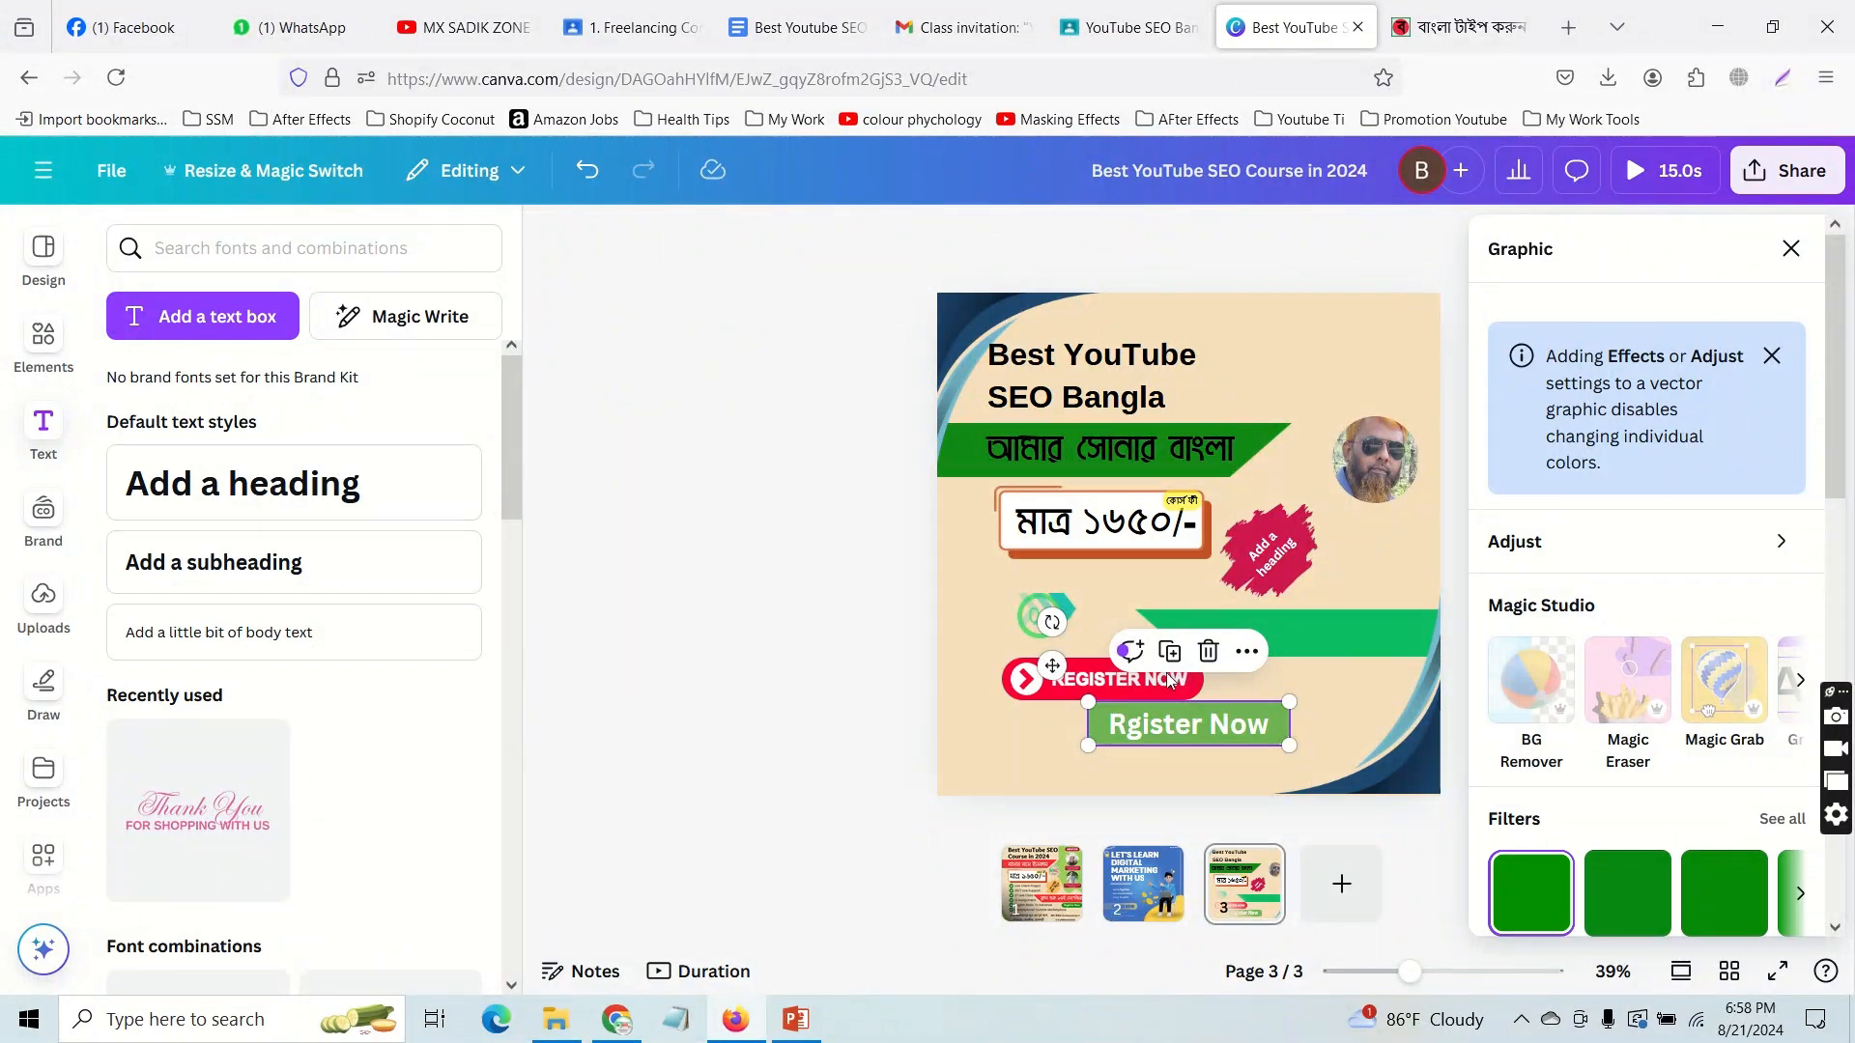
Step: Add a solid border of weight 10 to the green shape behind "Rgister Now" and view its border colour options
{"action": "double_click", "coordinate": [1094, 716]}
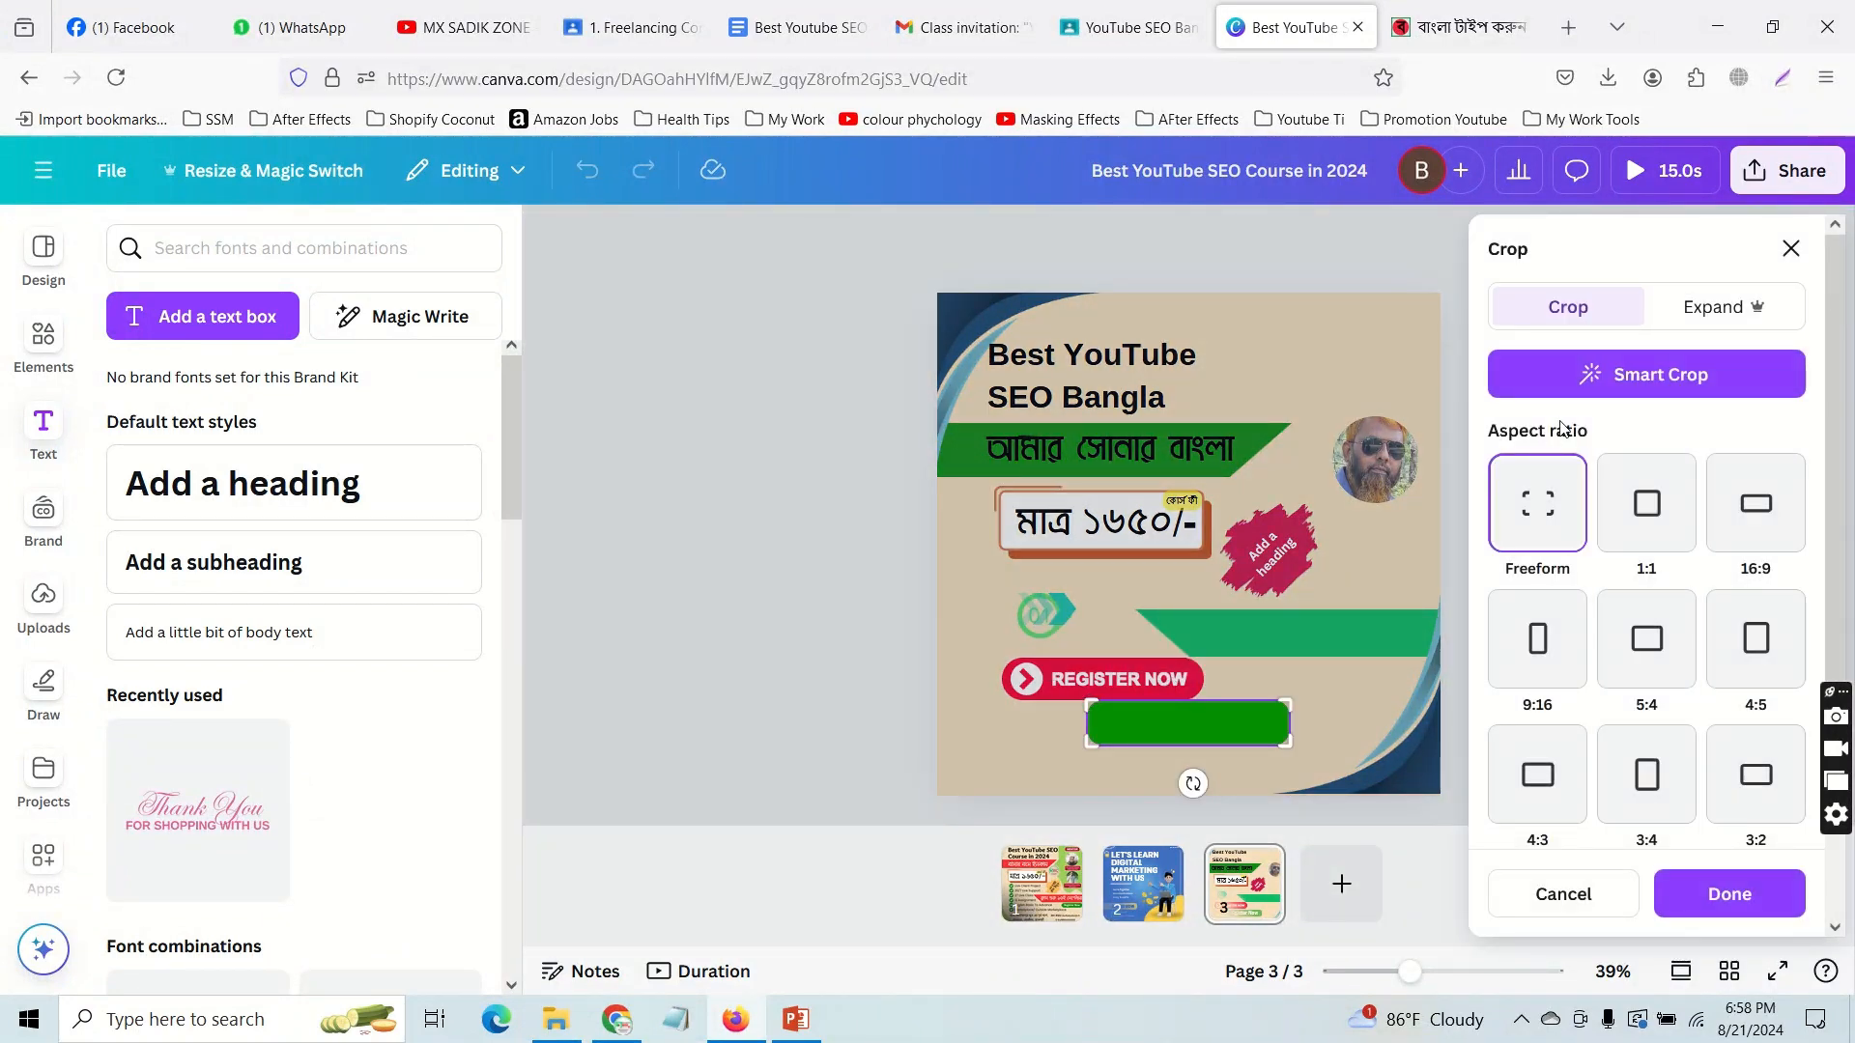
{"action": "left_click", "coordinate": [1789, 250]}
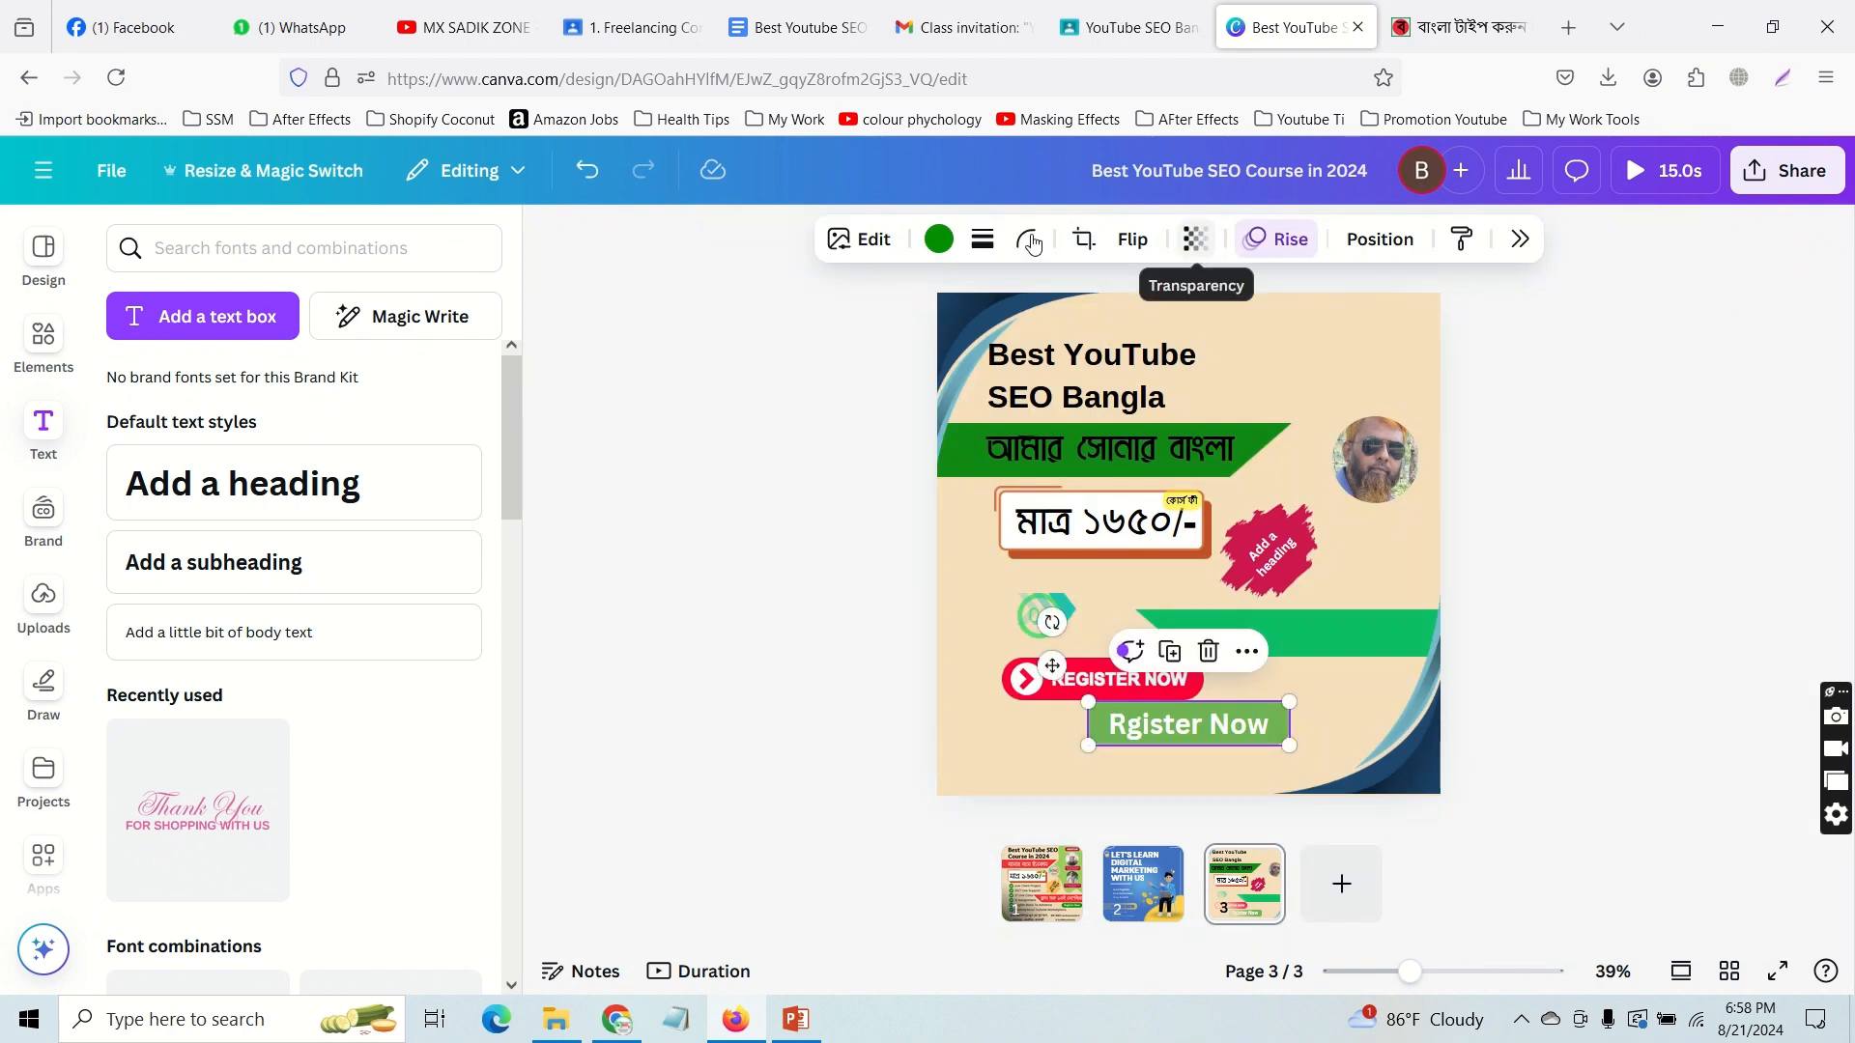
{"action": "left_click", "coordinate": [981, 241]}
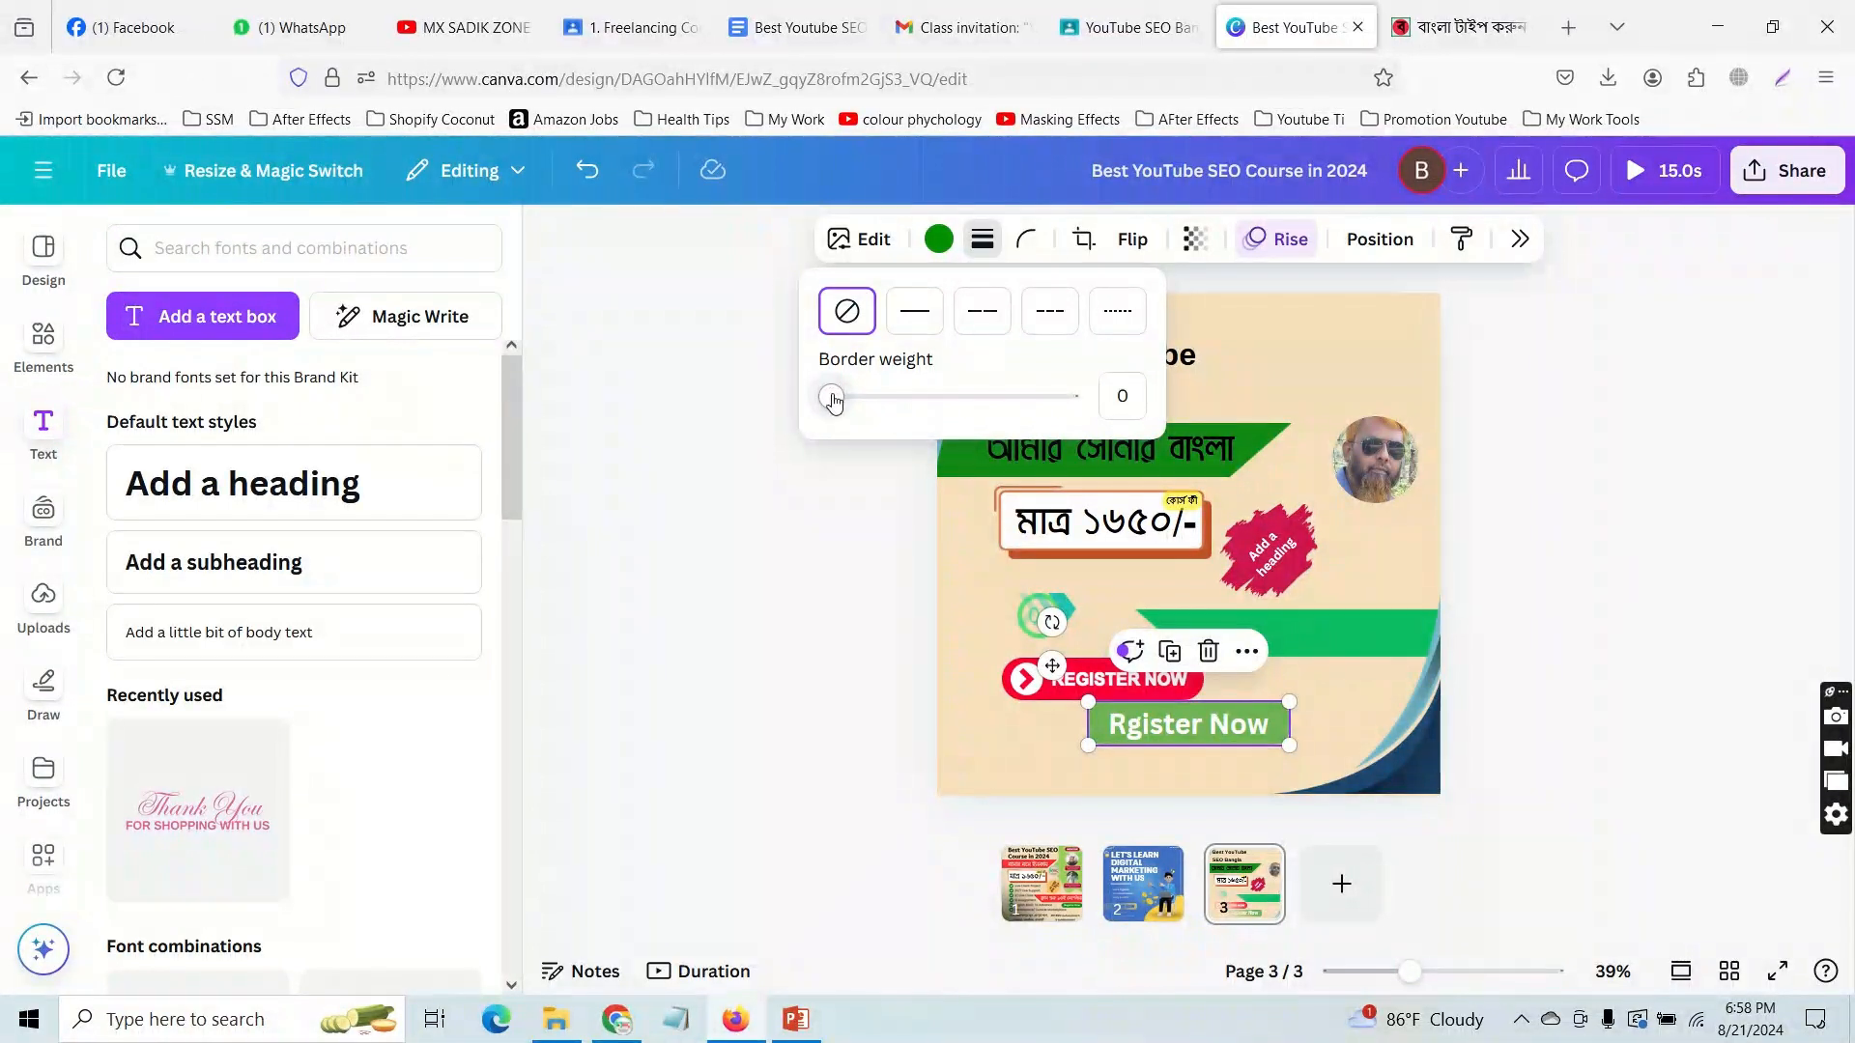
{"action": "left_click_drag", "start_coordinate": [831, 397], "coordinate": [877, 404]}
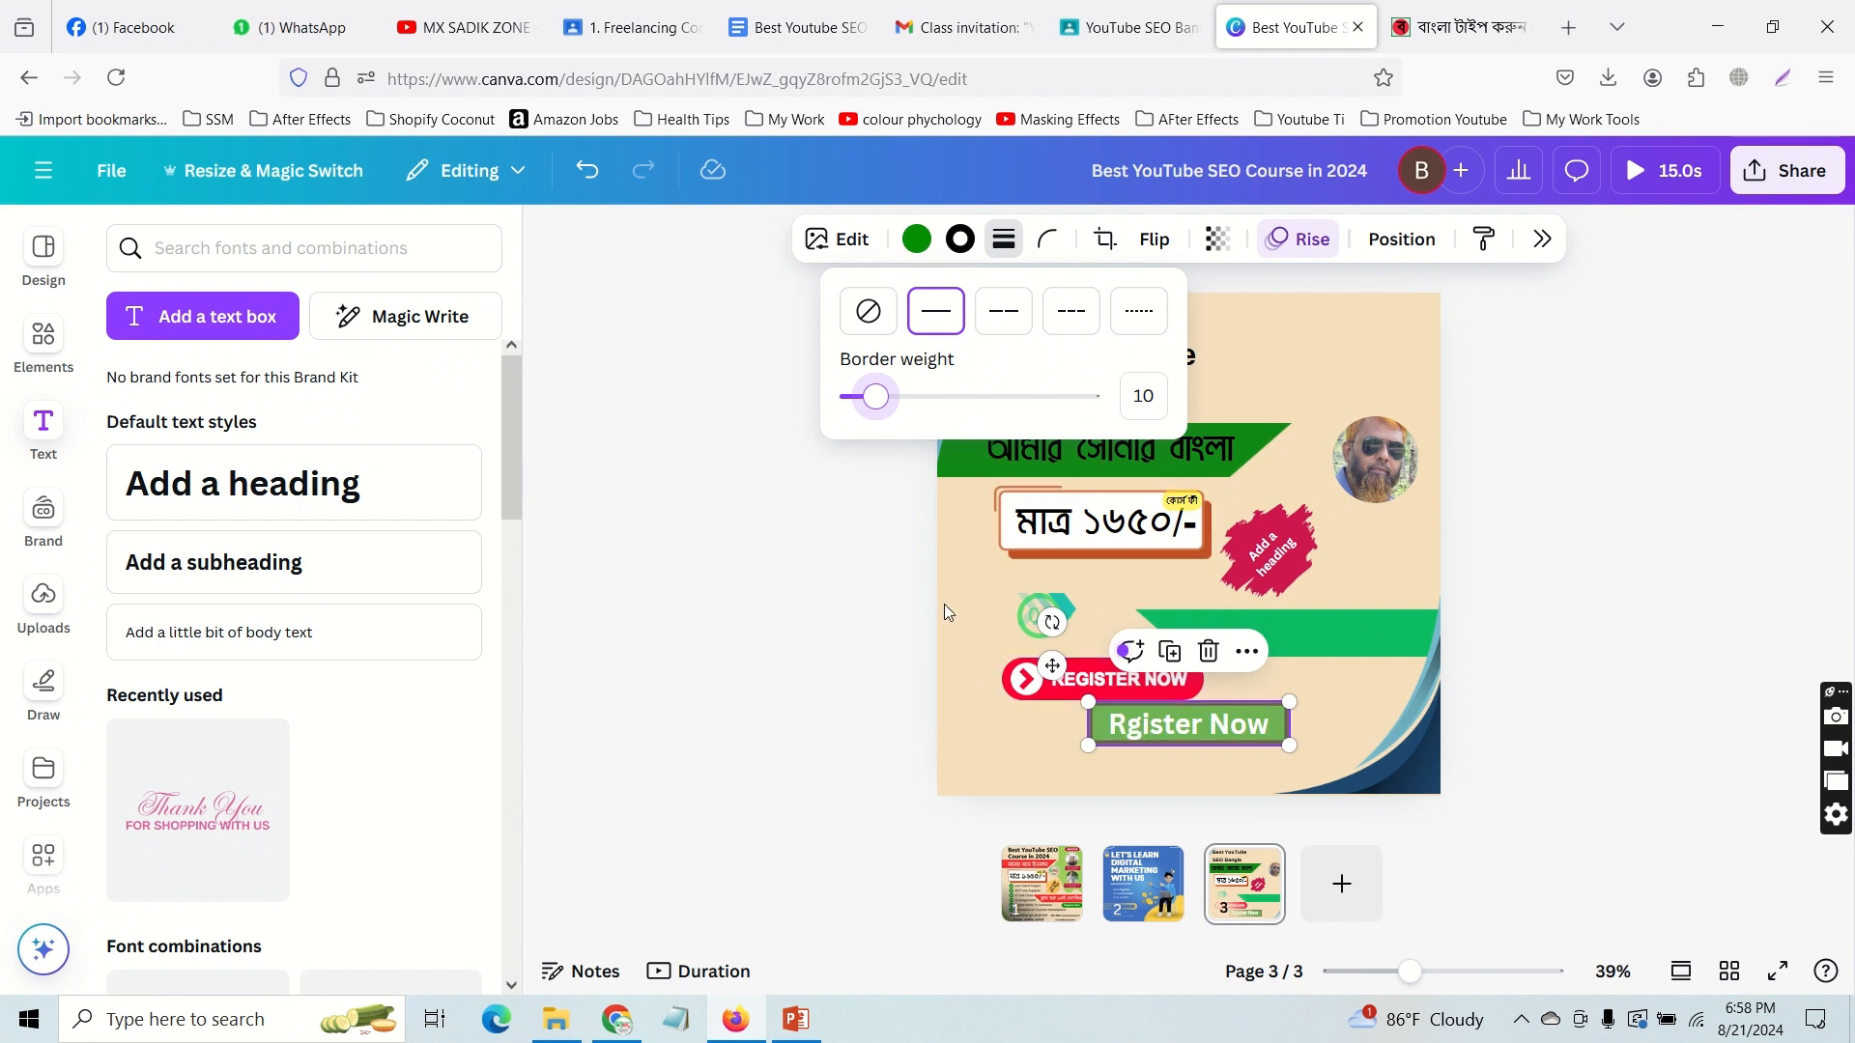
{"action": "left_click", "coordinate": [961, 240]}
{"action": "left_click", "coordinate": [961, 241]}
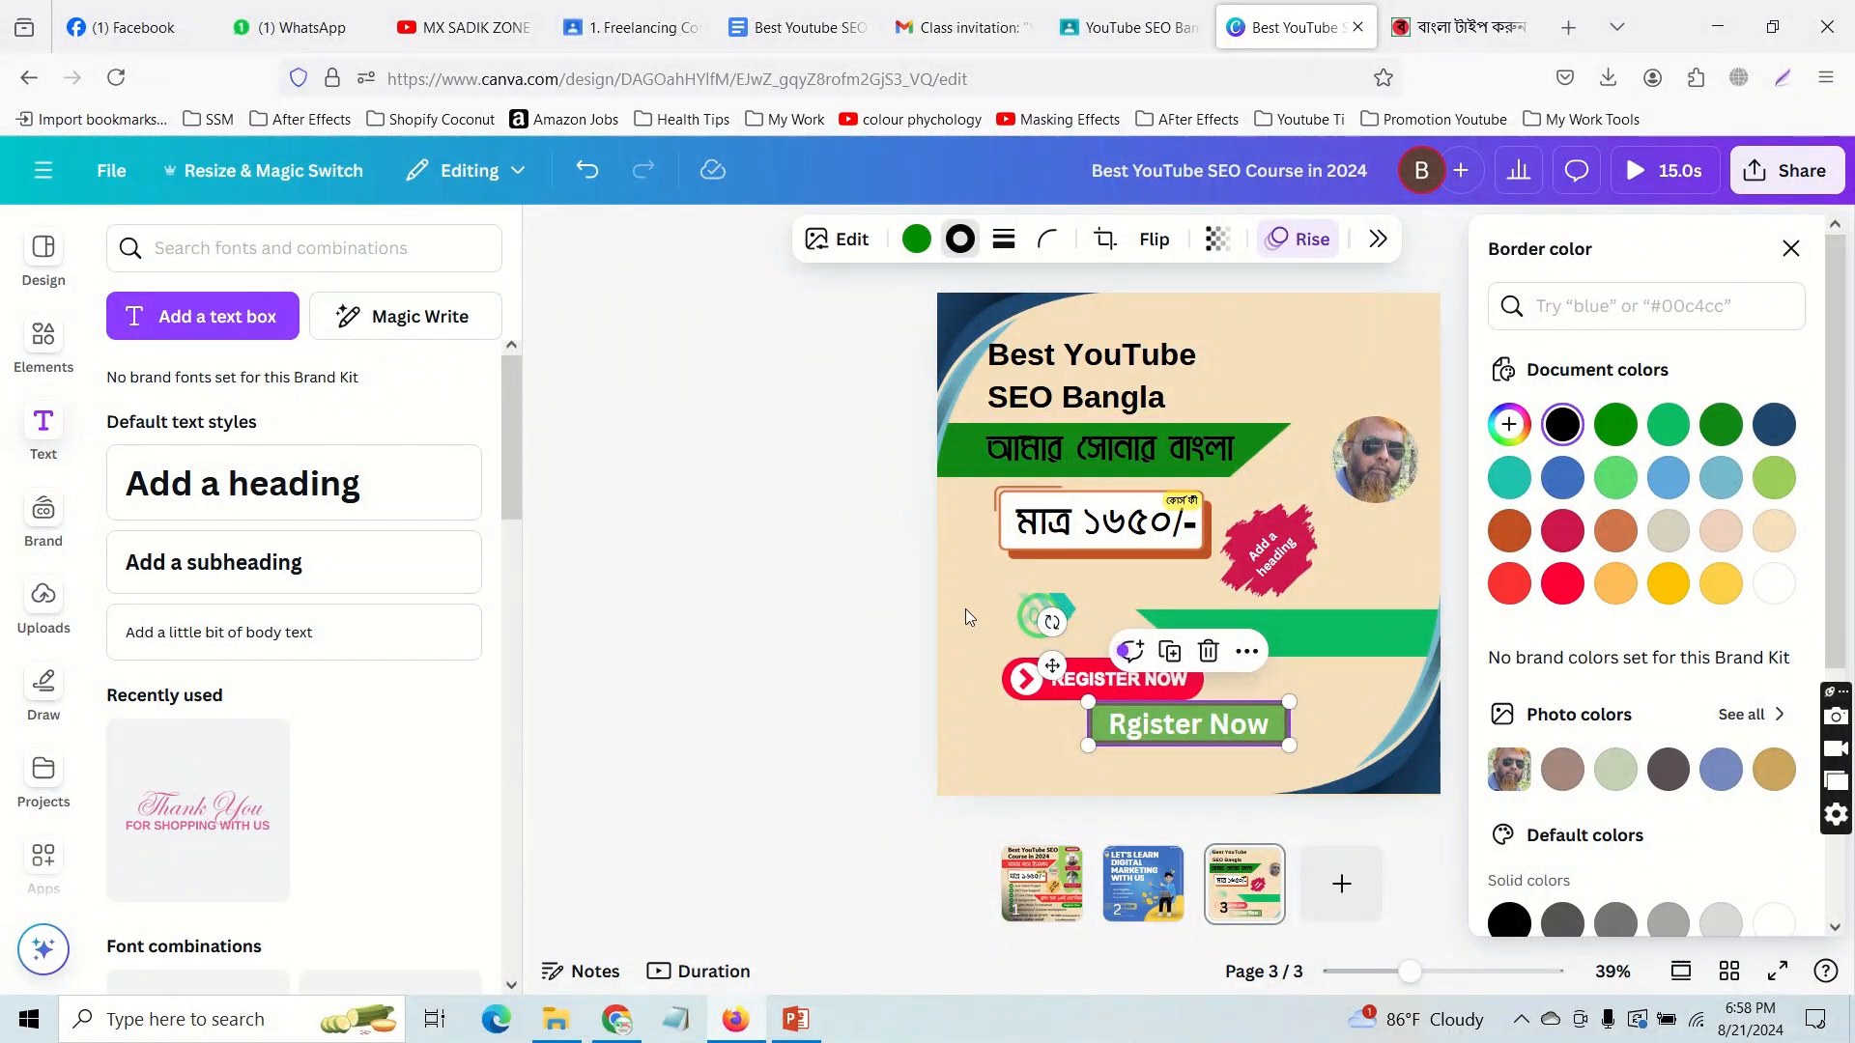
{"action": "key", "text": "Escape"}
{"action": "key", "text": "Escape"}
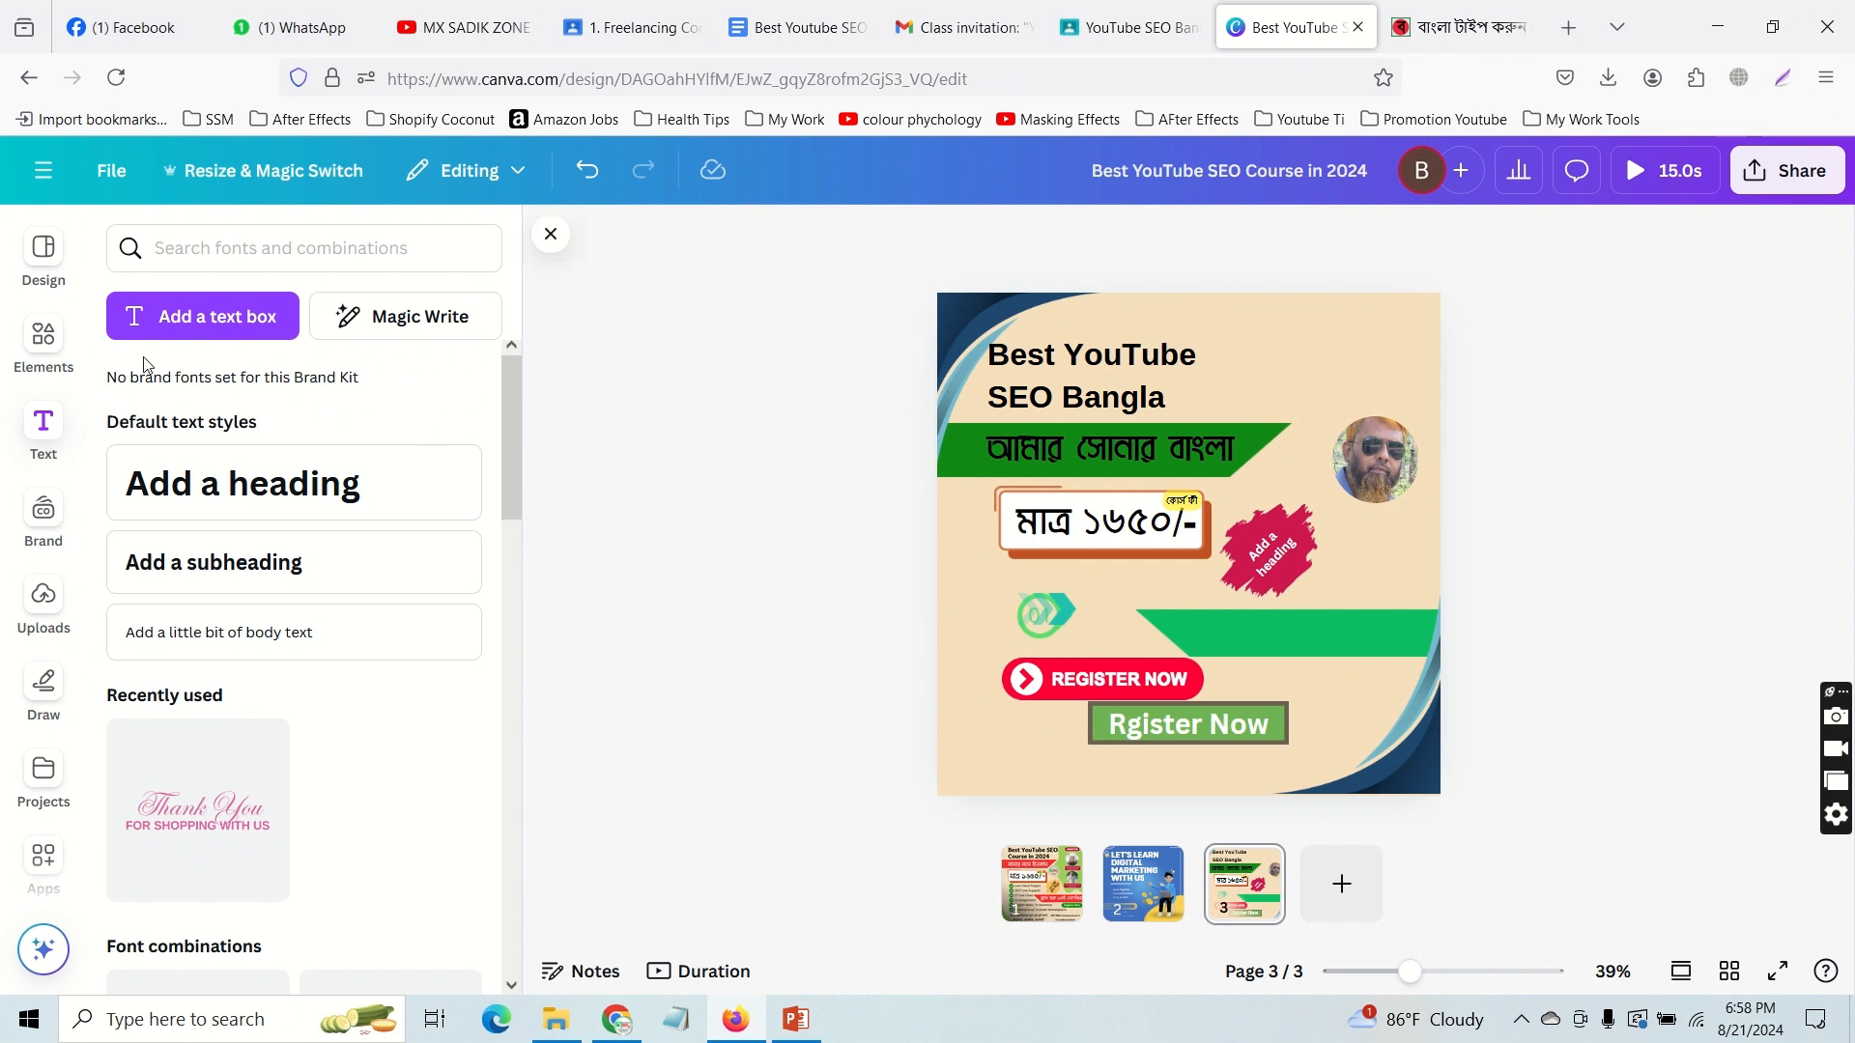
Step: Search the design templates for "logo" and add the Global Tech networking logo as a new page
{"action": "left_click", "coordinate": [22, 275]}
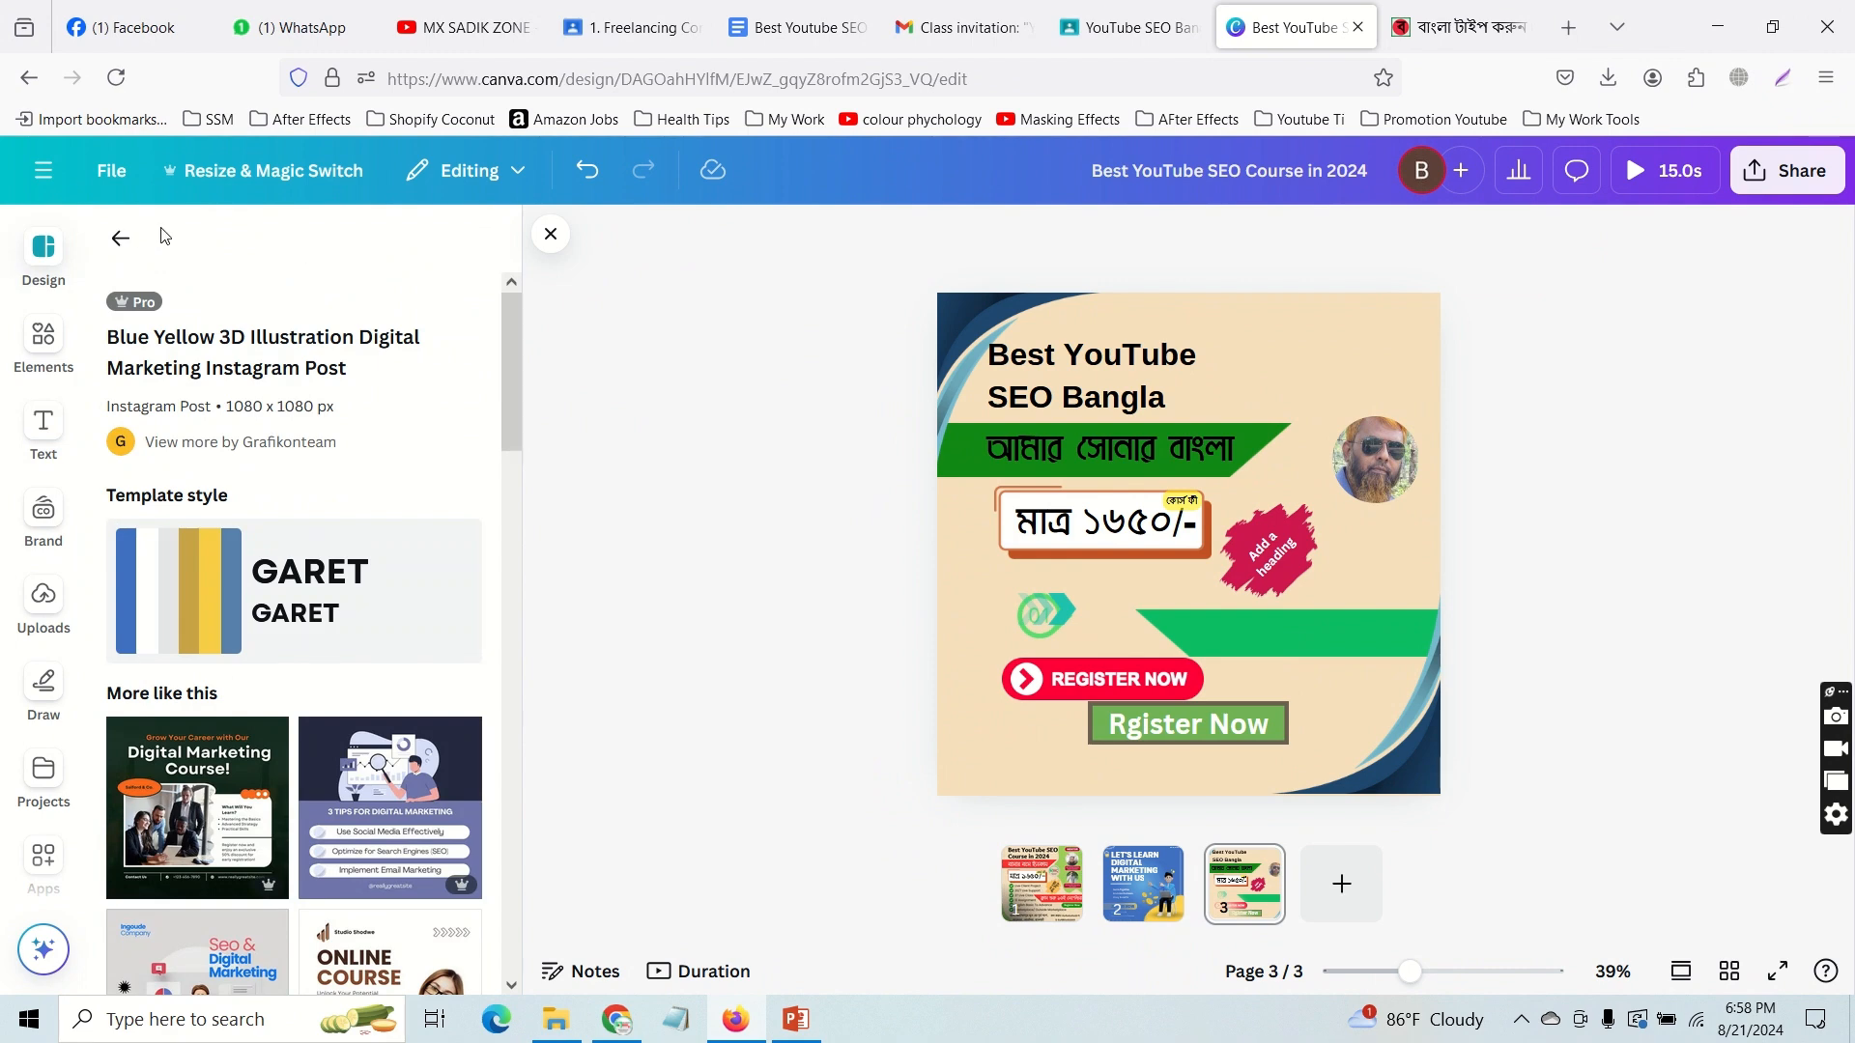
{"action": "left_click", "coordinate": [122, 238]}
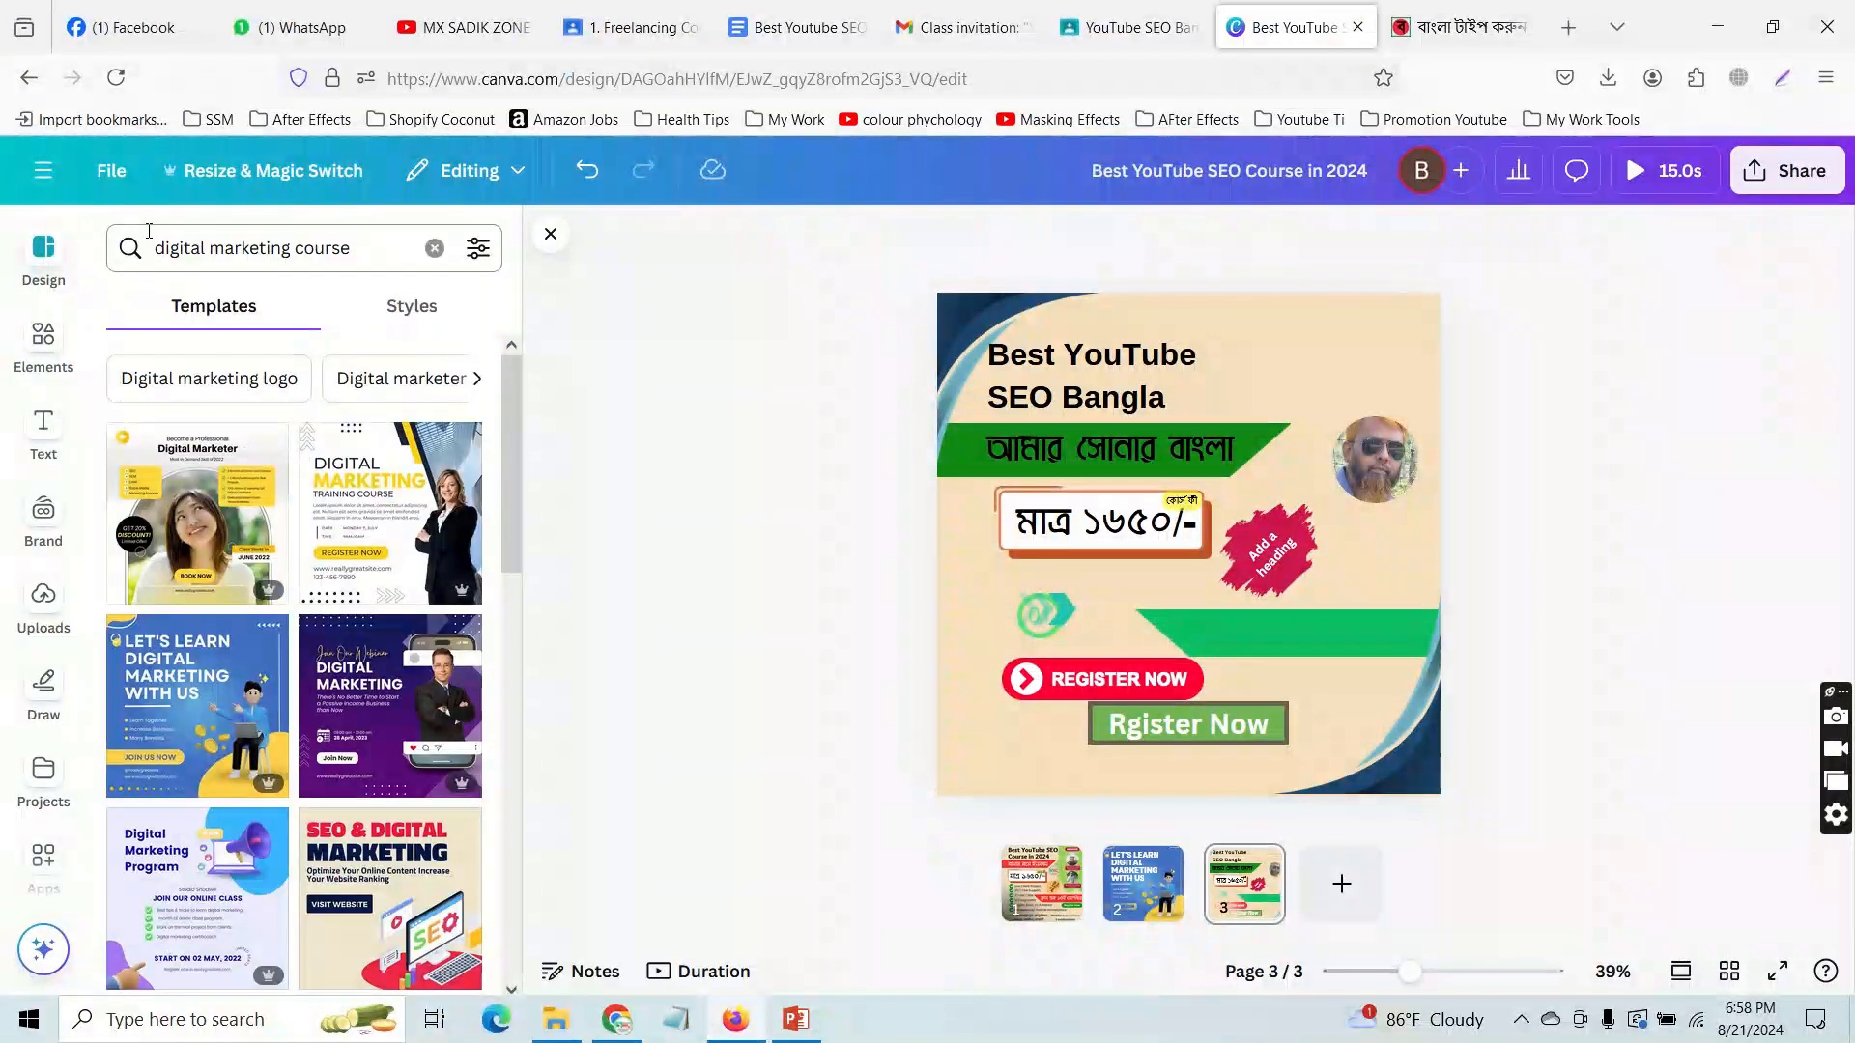
{"action": "left_click", "coordinate": [224, 250]}
{"action": "key", "text": "ctrl+a"}
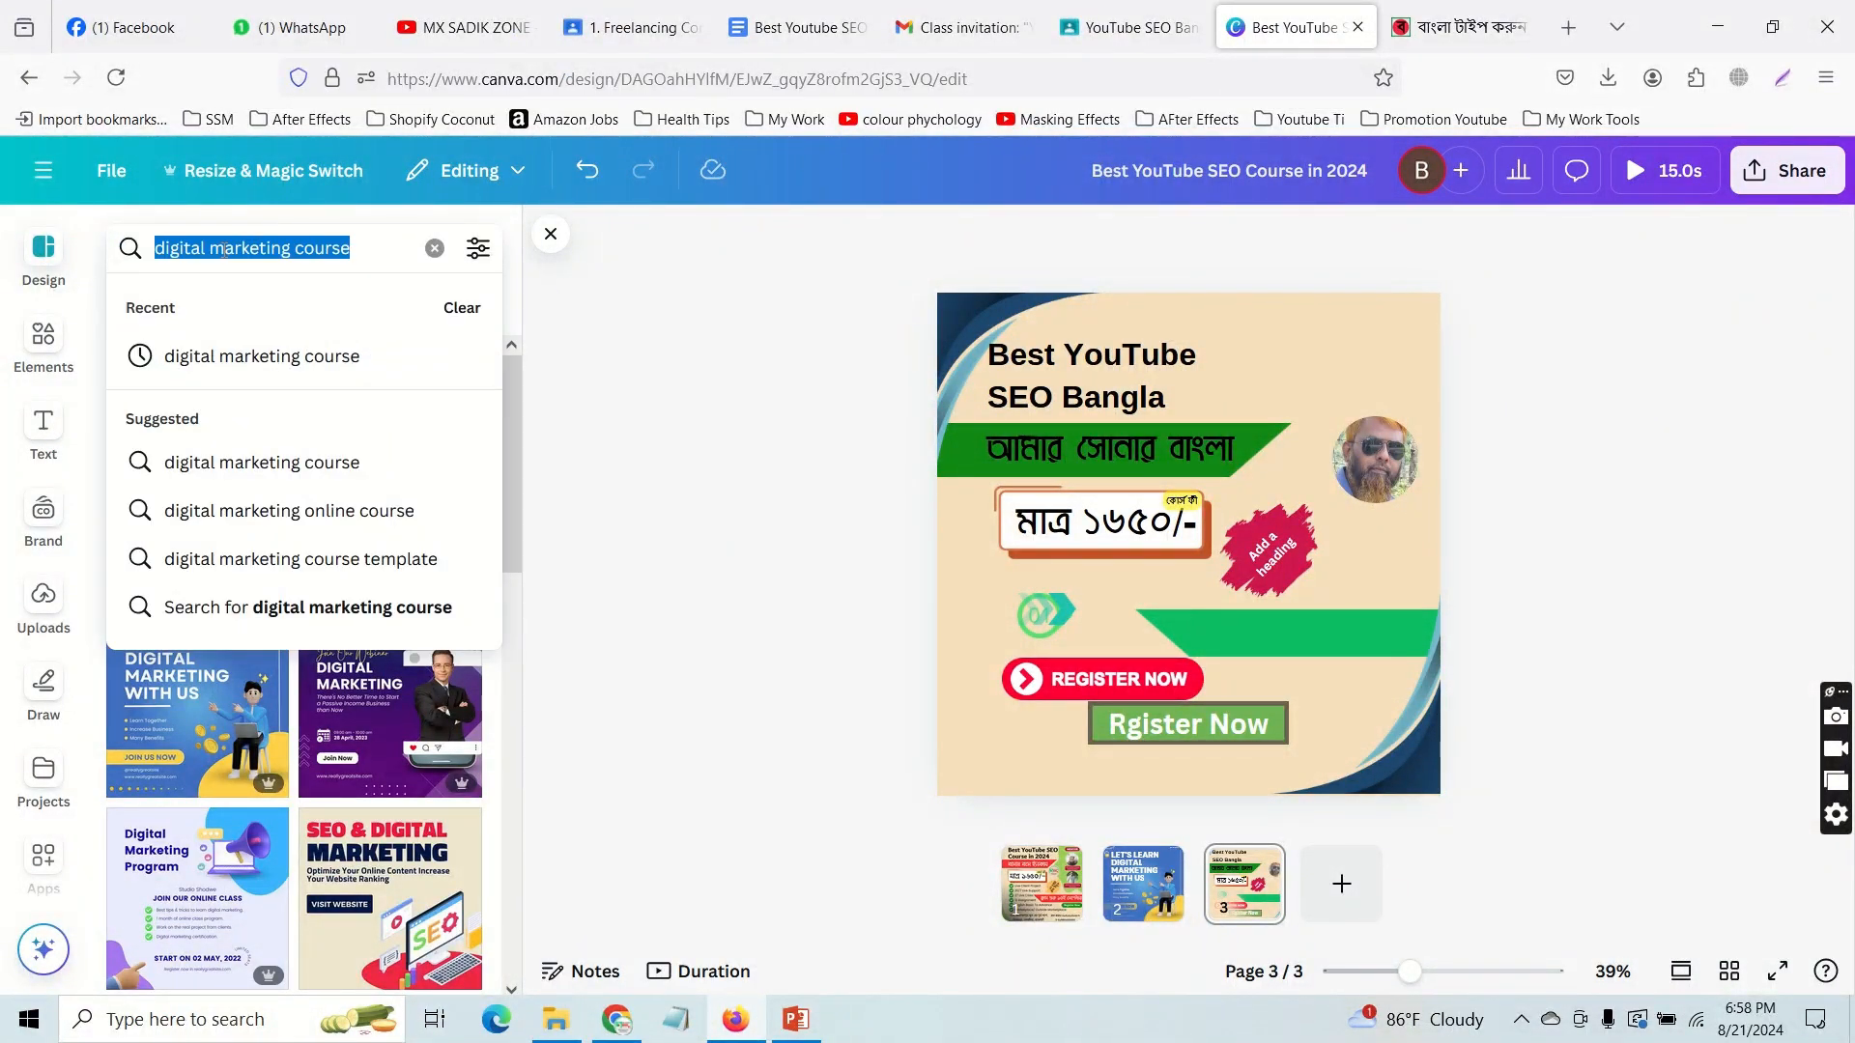
{"action": "type", "text": "logo"}
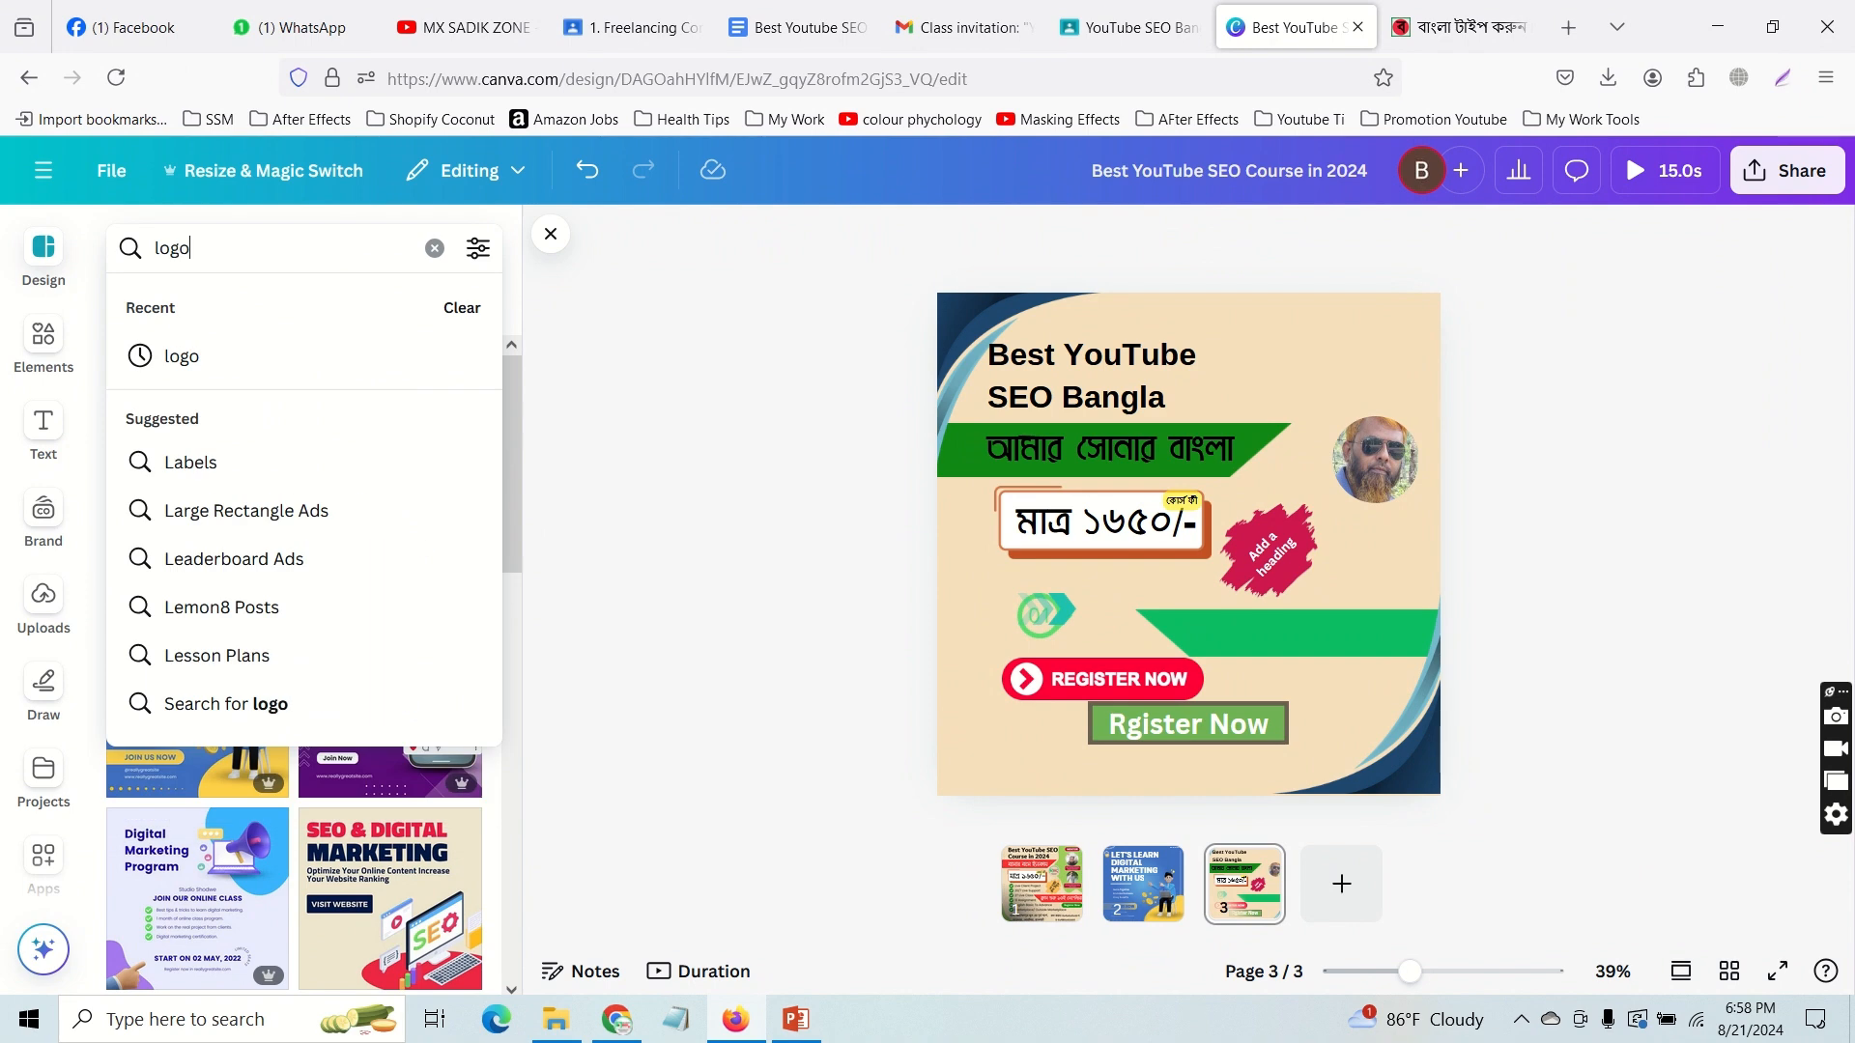
{"action": "key", "text": "Return"}
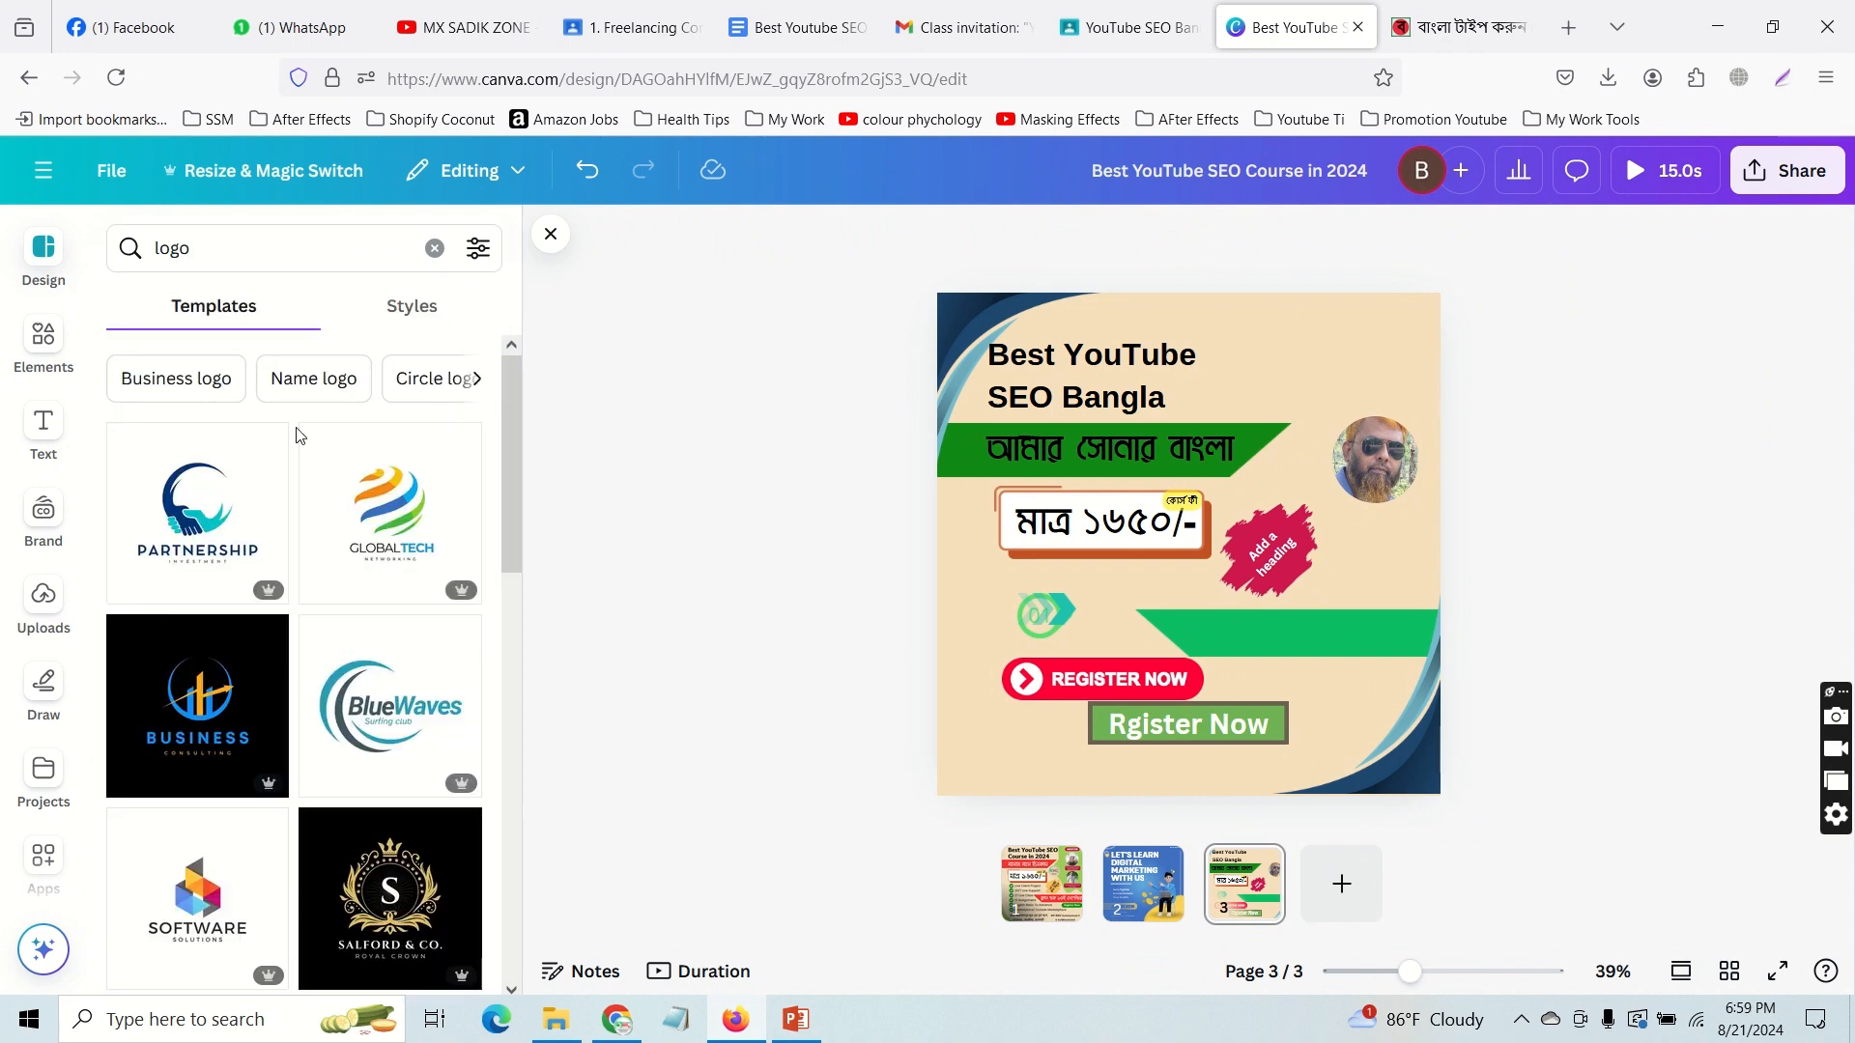
{"action": "left_click", "coordinate": [391, 526]}
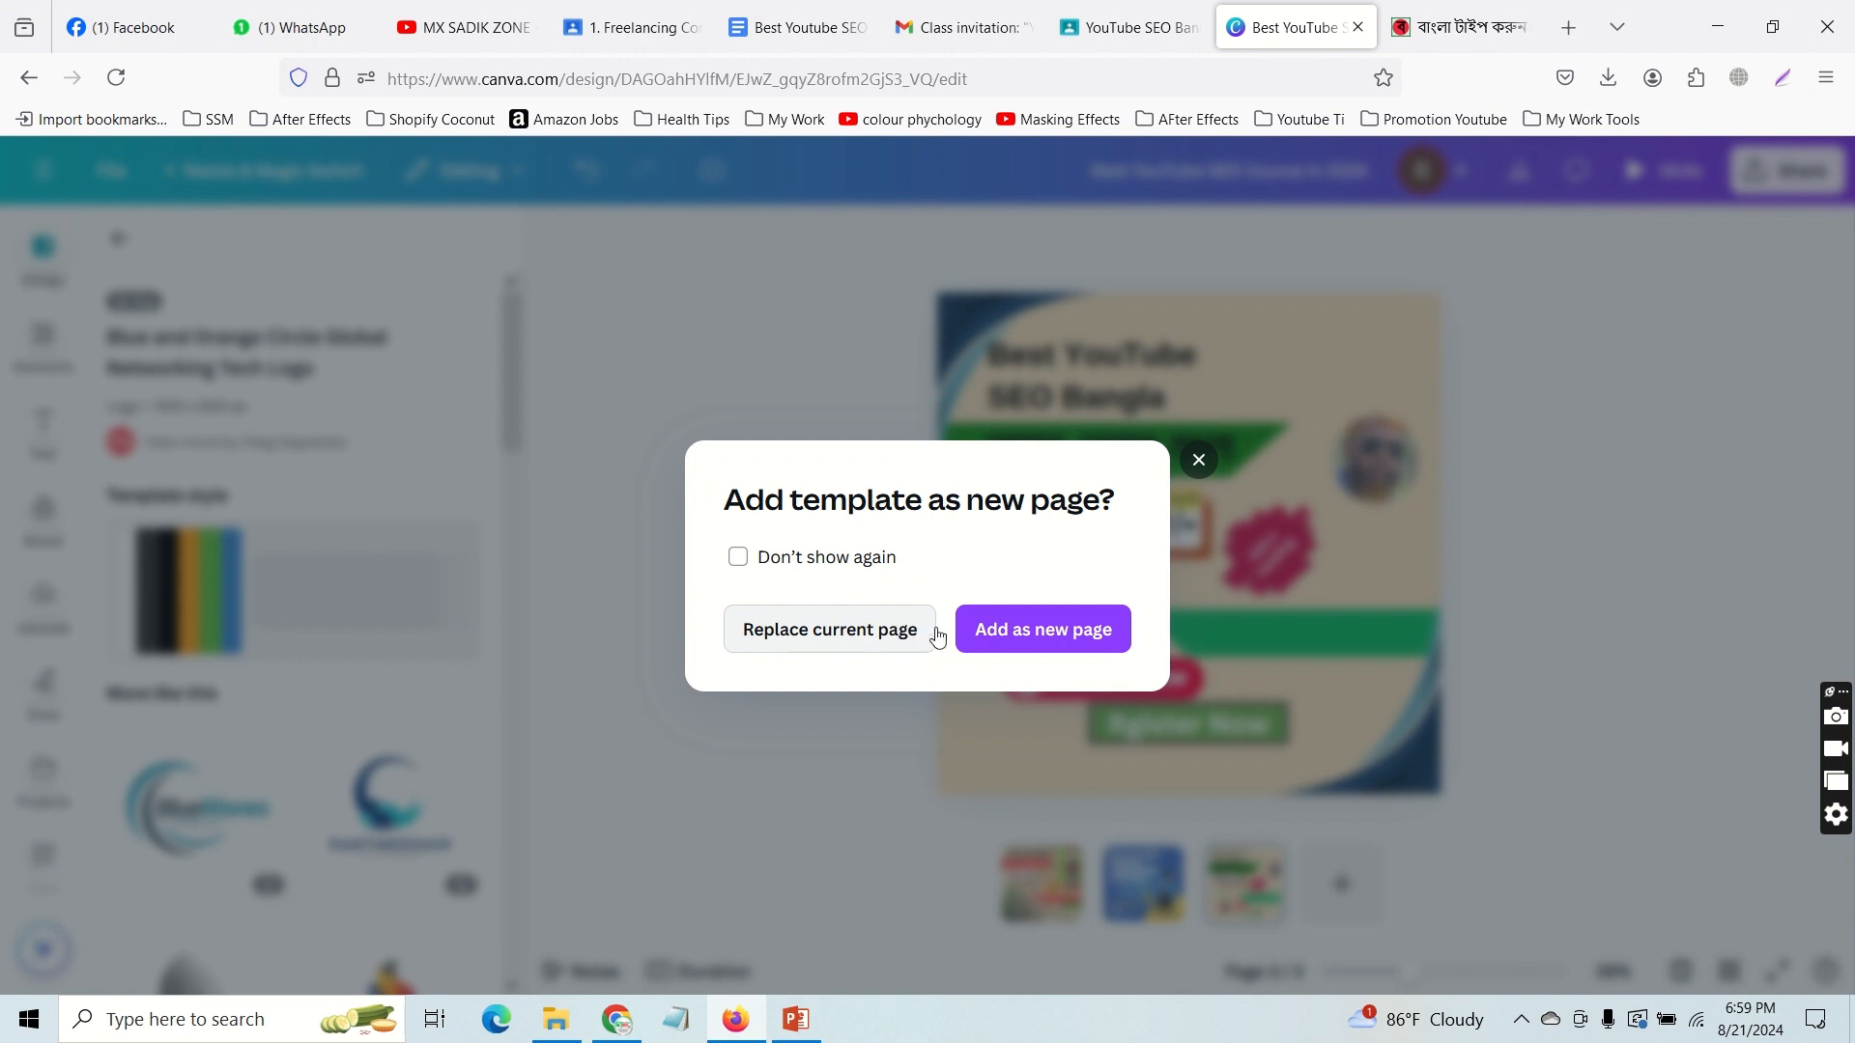
{"action": "left_click", "coordinate": [1003, 633]}
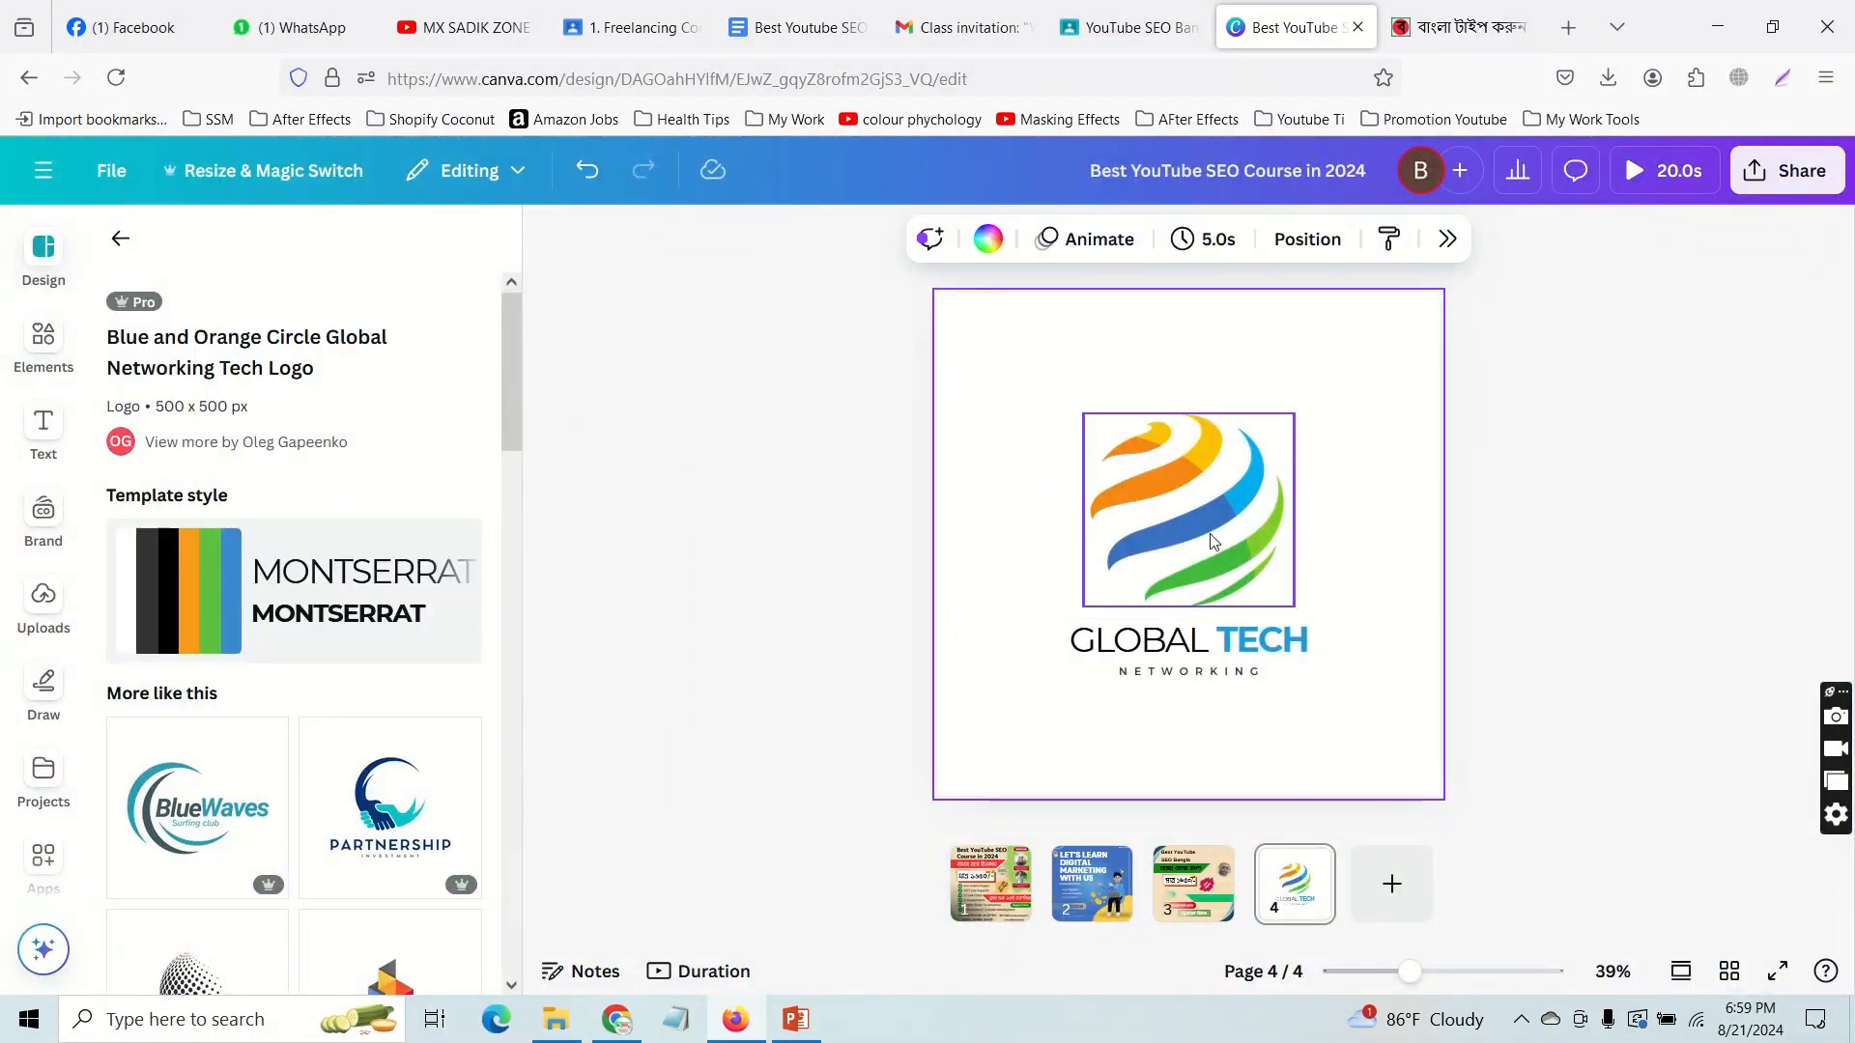
Step: Search the graphics for "cricket" and add the batsman in white with a helmet to the logo page
{"action": "left_click", "coordinate": [1214, 541]}
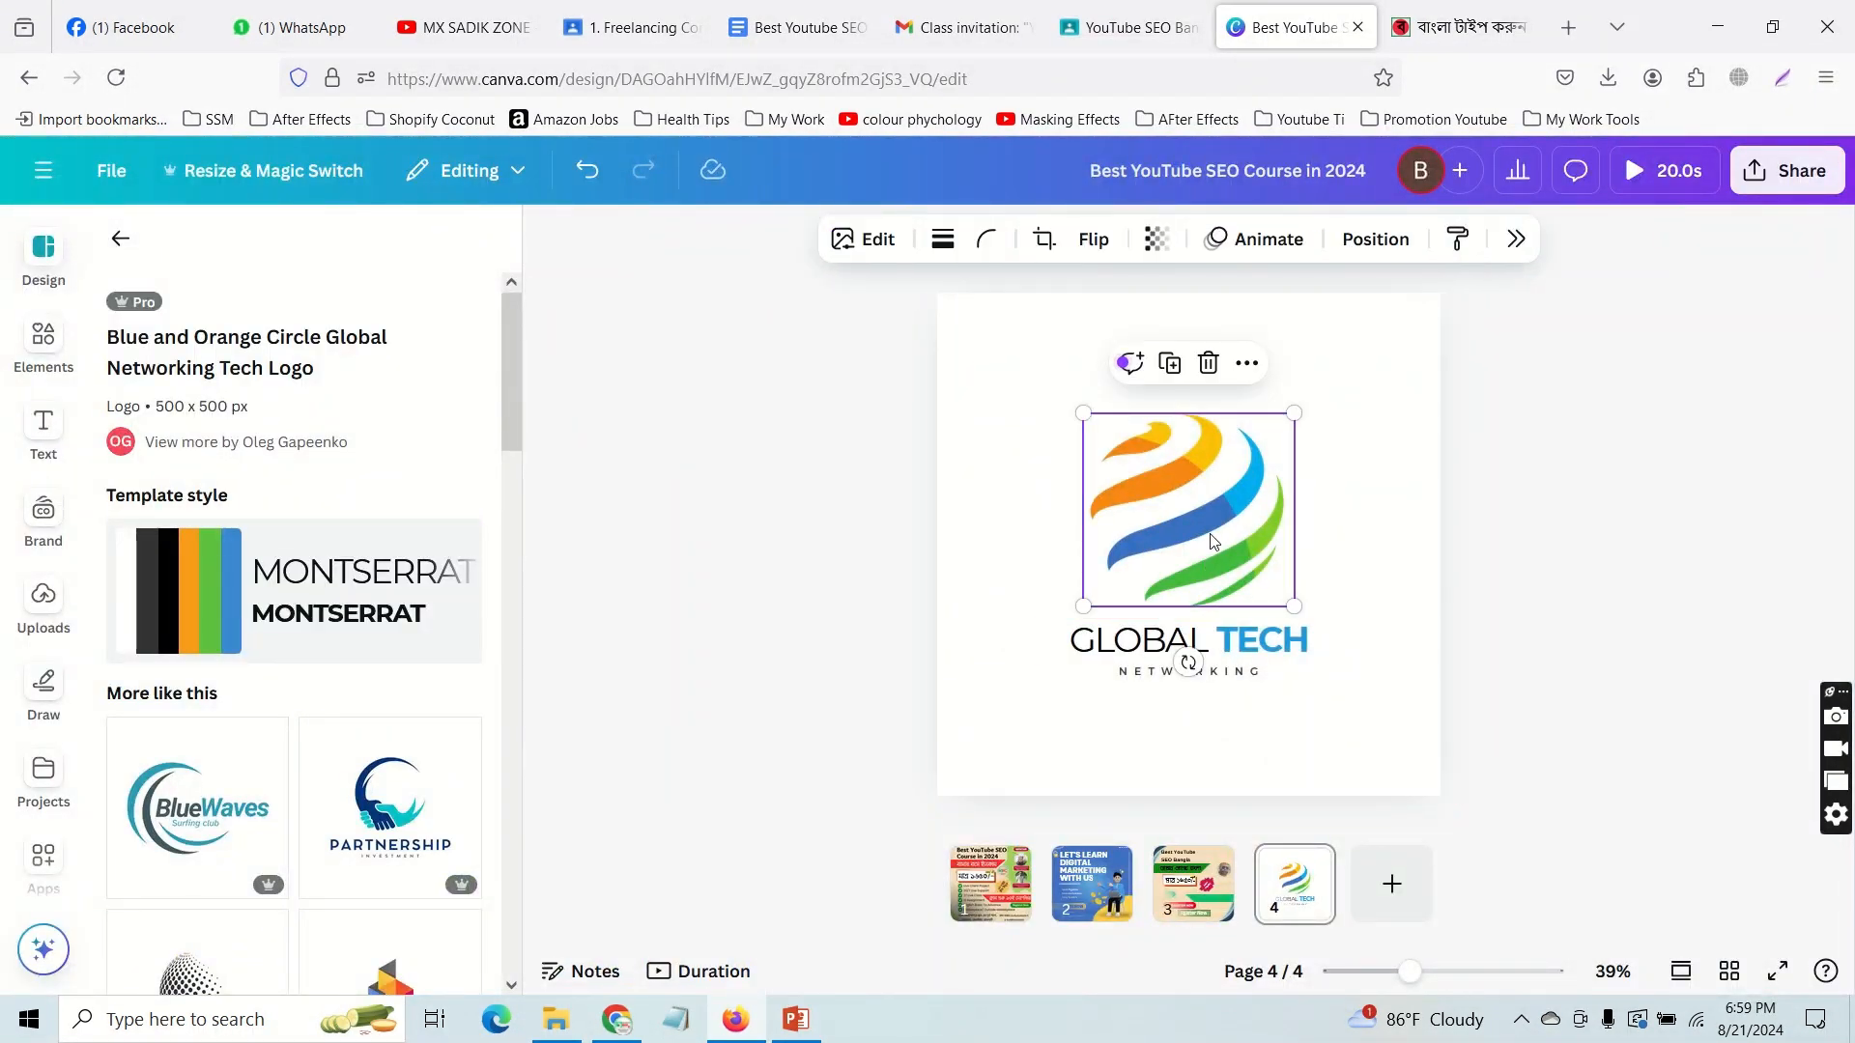
{"action": "left_click", "coordinate": [49, 354]}
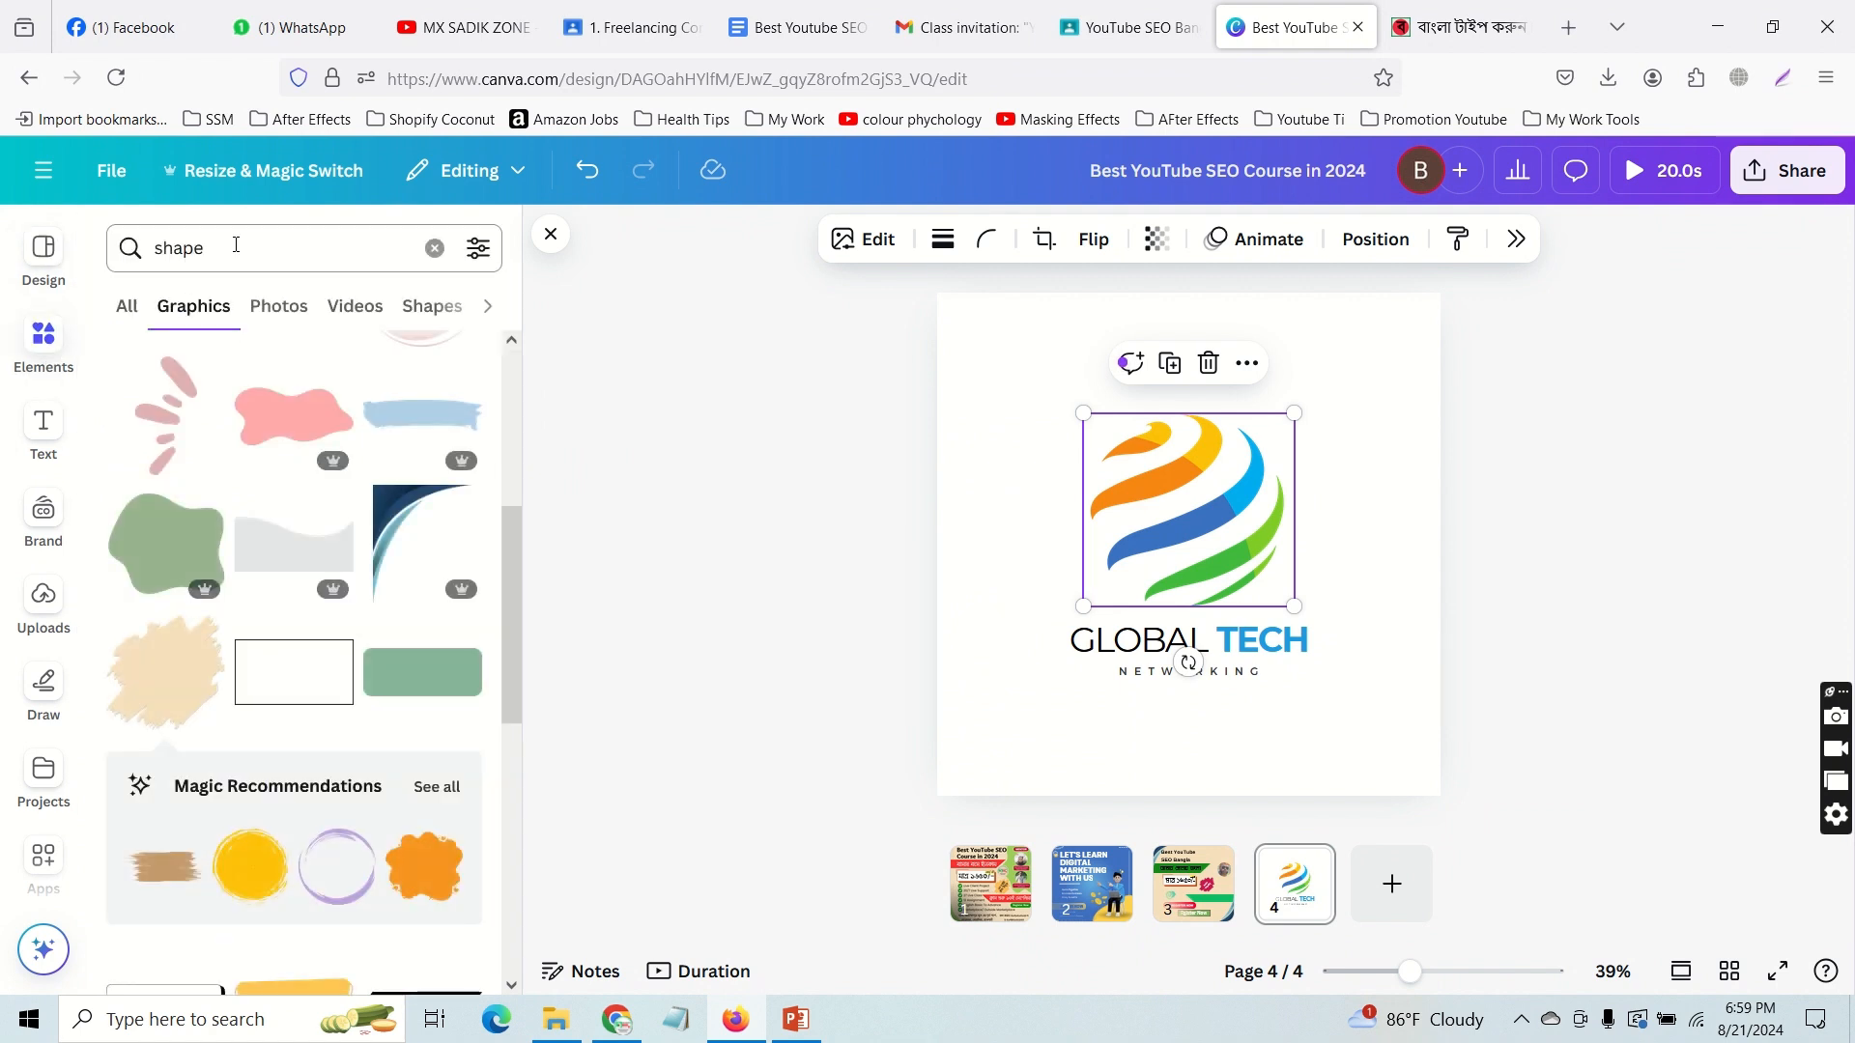
{"action": "left_click", "coordinate": [122, 257]}
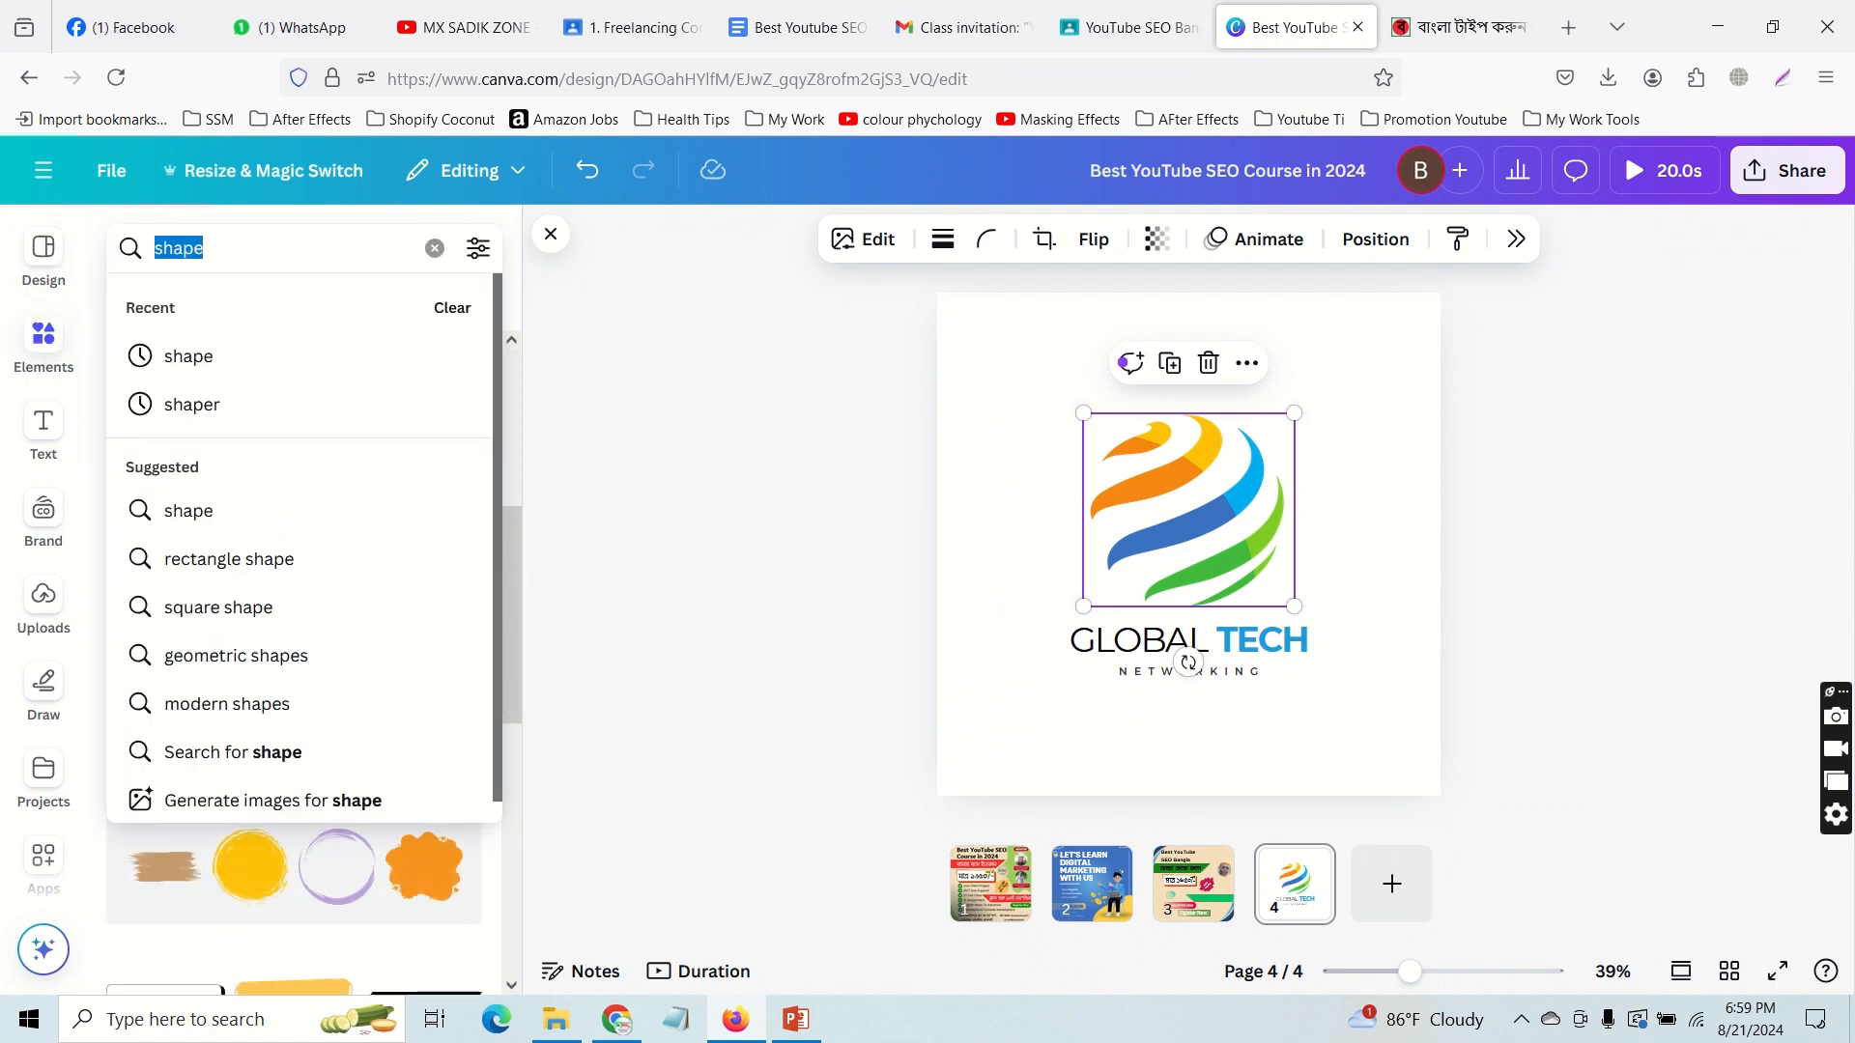
{"action": "type", "text": "sport"}
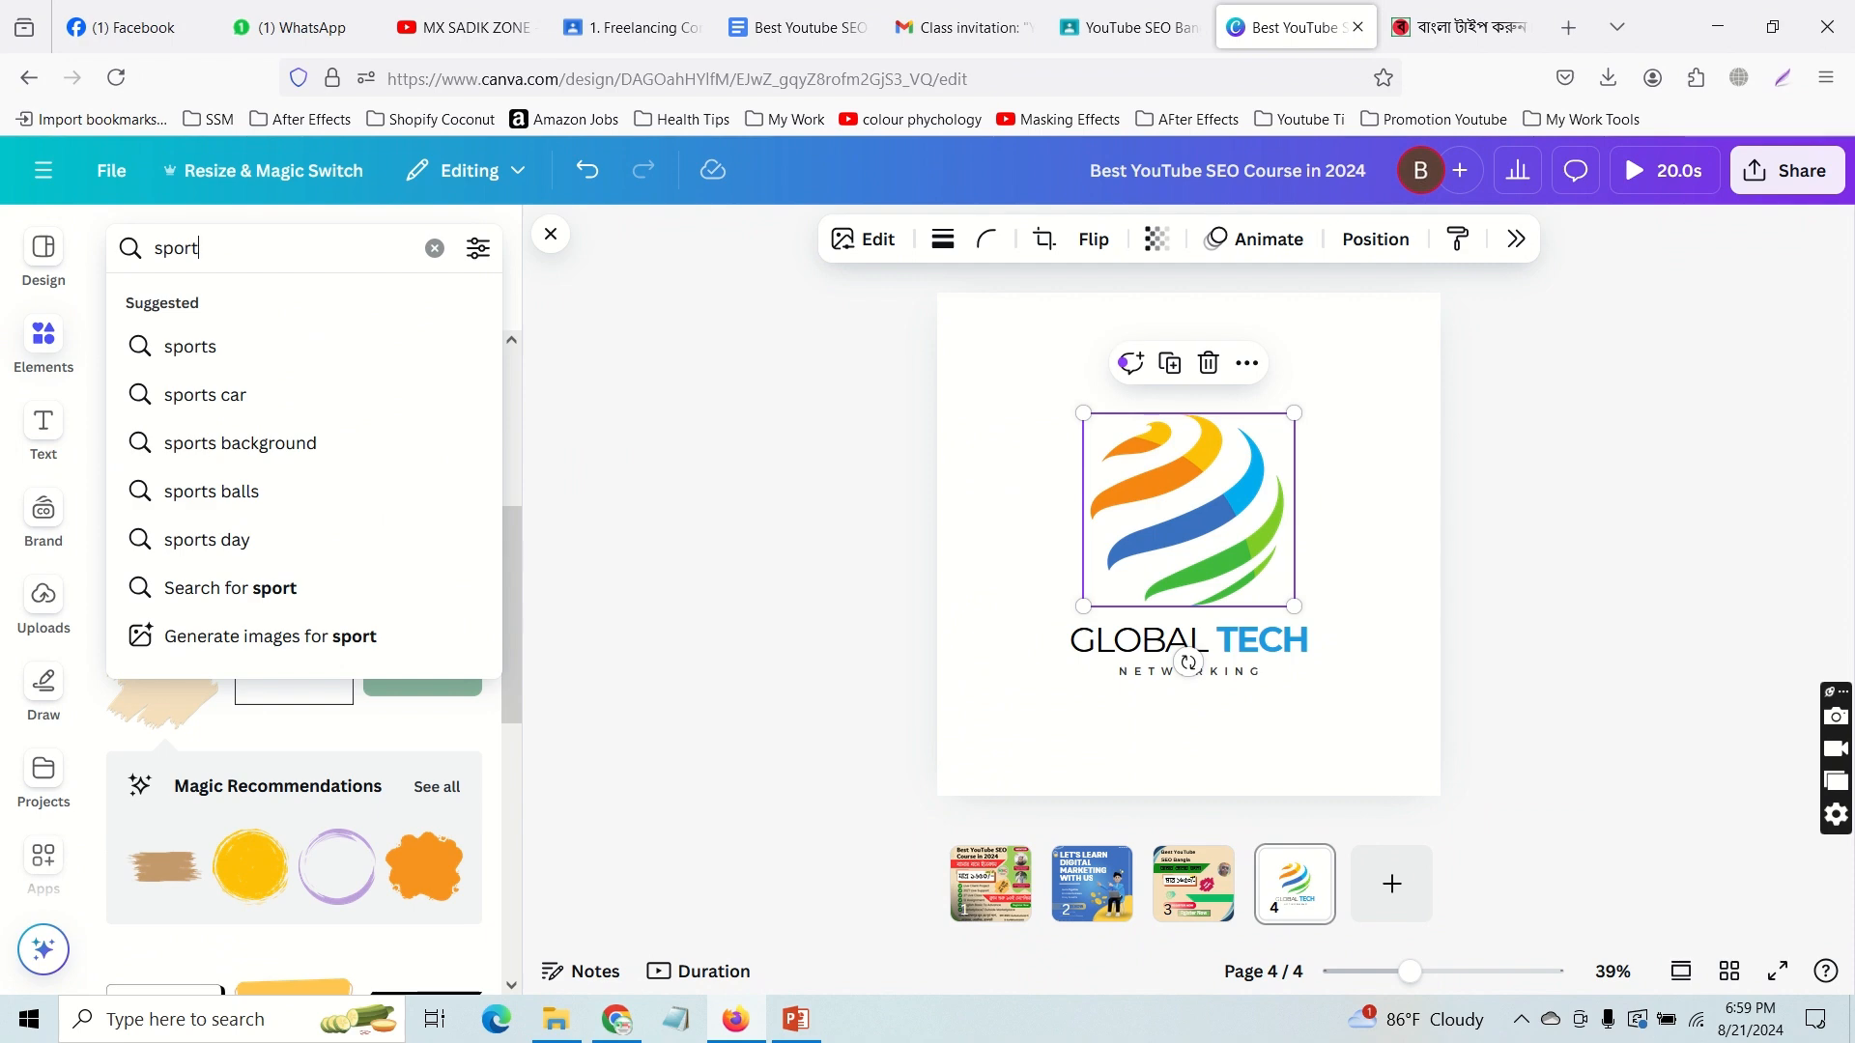
{"action": "key", "text": "ctrl+a"}
{"action": "type", "text": "cric"}
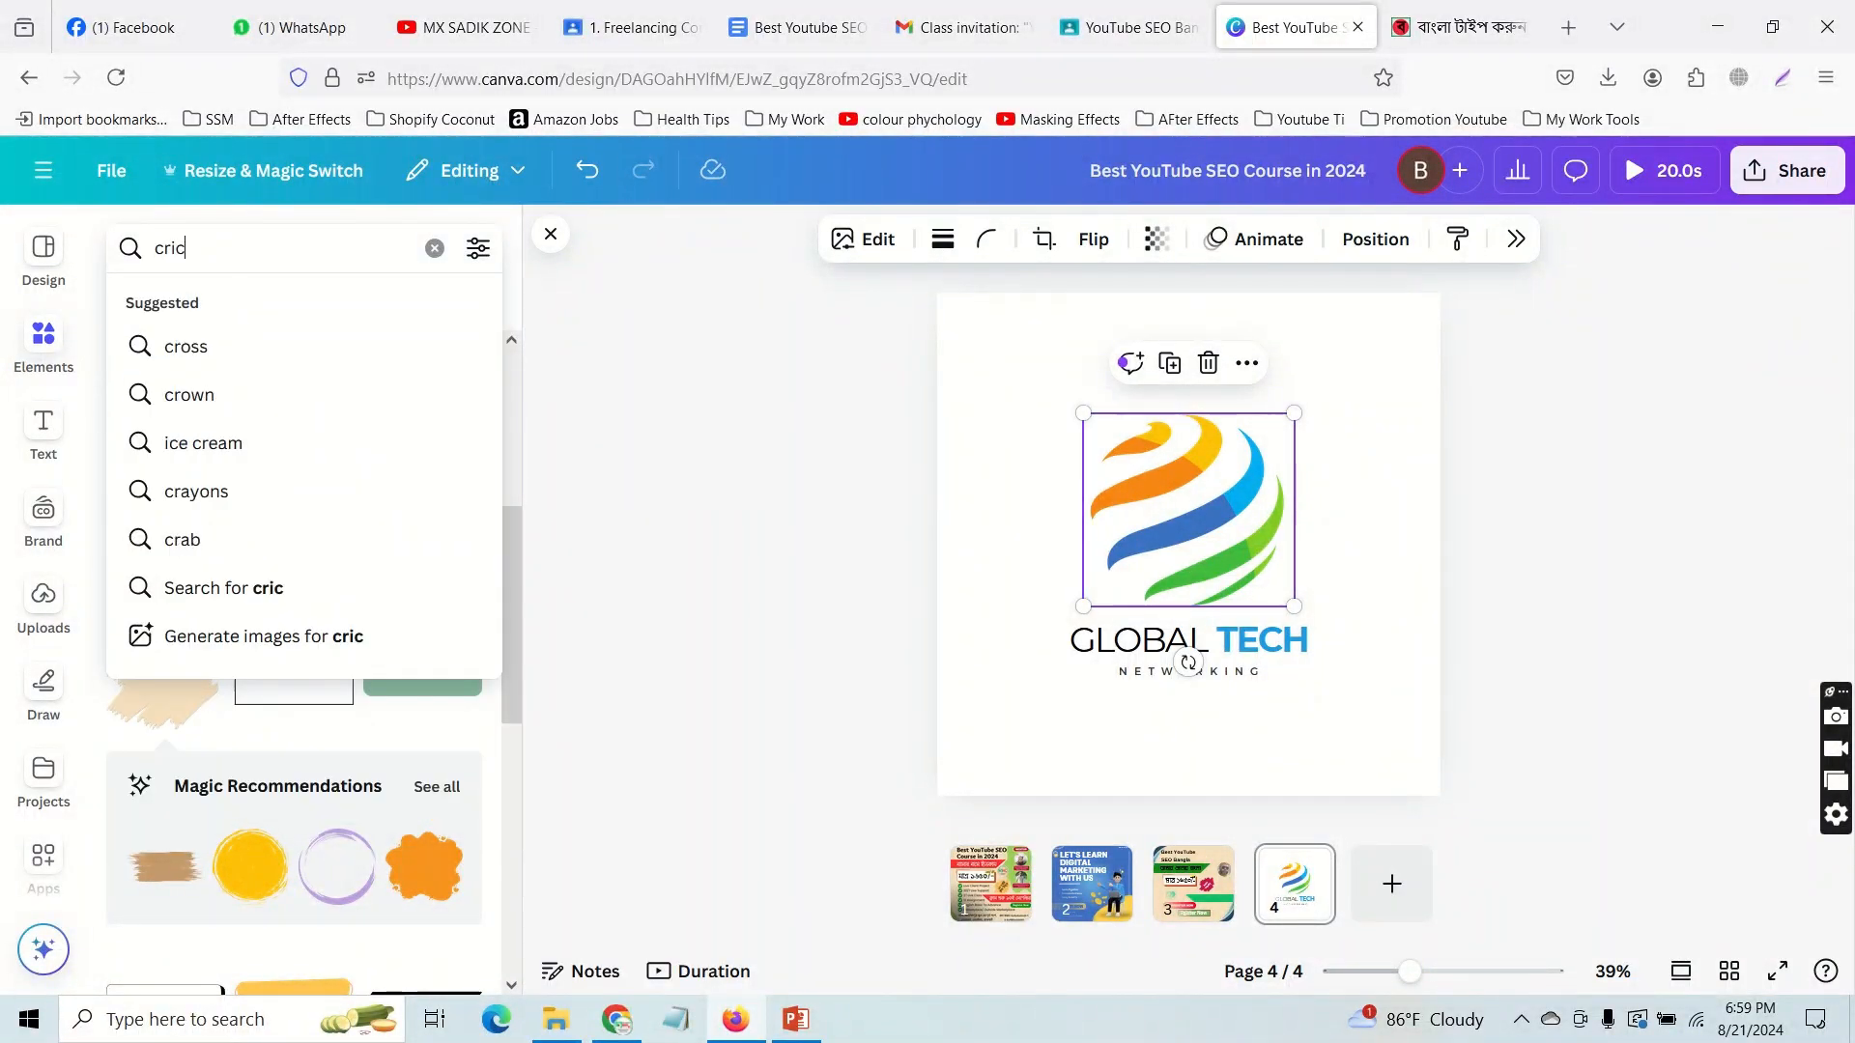
{"action": "type", "text": "ket"}
{"action": "key", "text": "Return"}
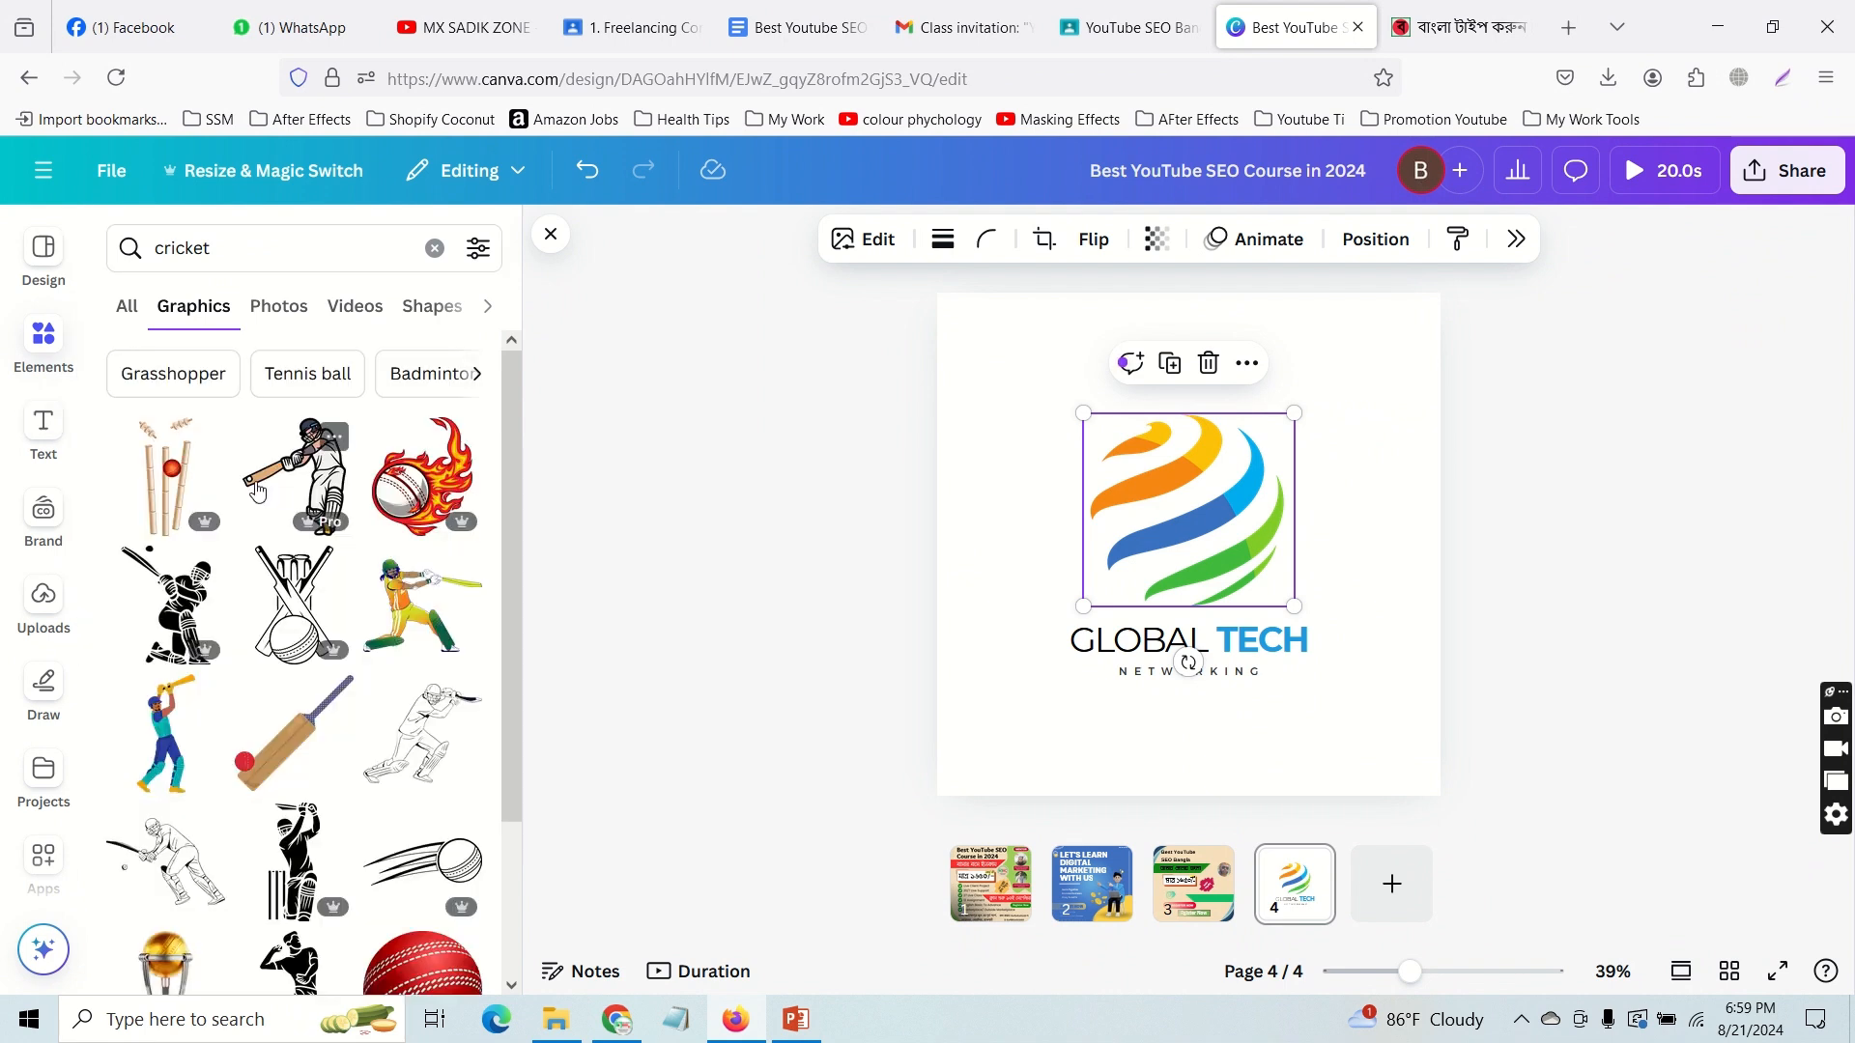
{"action": "left_click", "coordinate": [298, 485]}
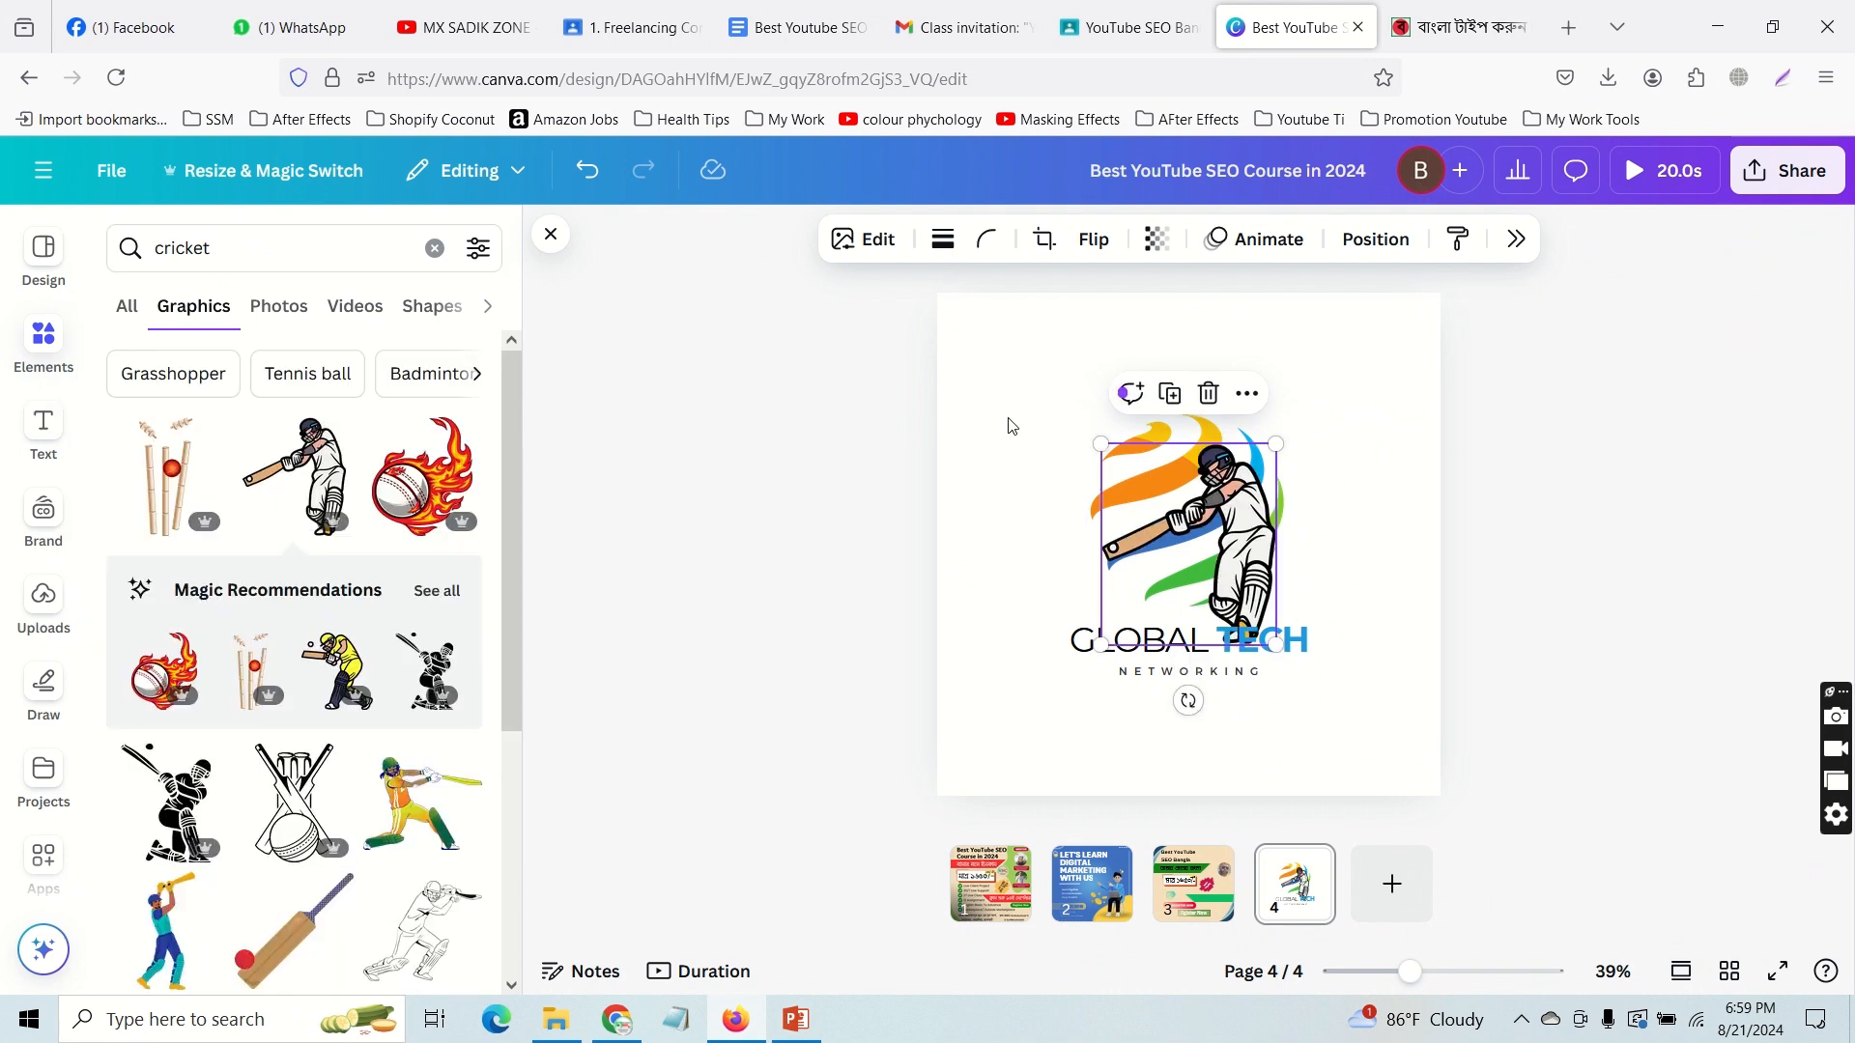
Step: Delete the striped globe from the logo and move the batsman up above the "GLOBAL TECH" text
{"action": "left_click", "coordinate": [1157, 434]}
{"action": "key", "text": "Delete"}
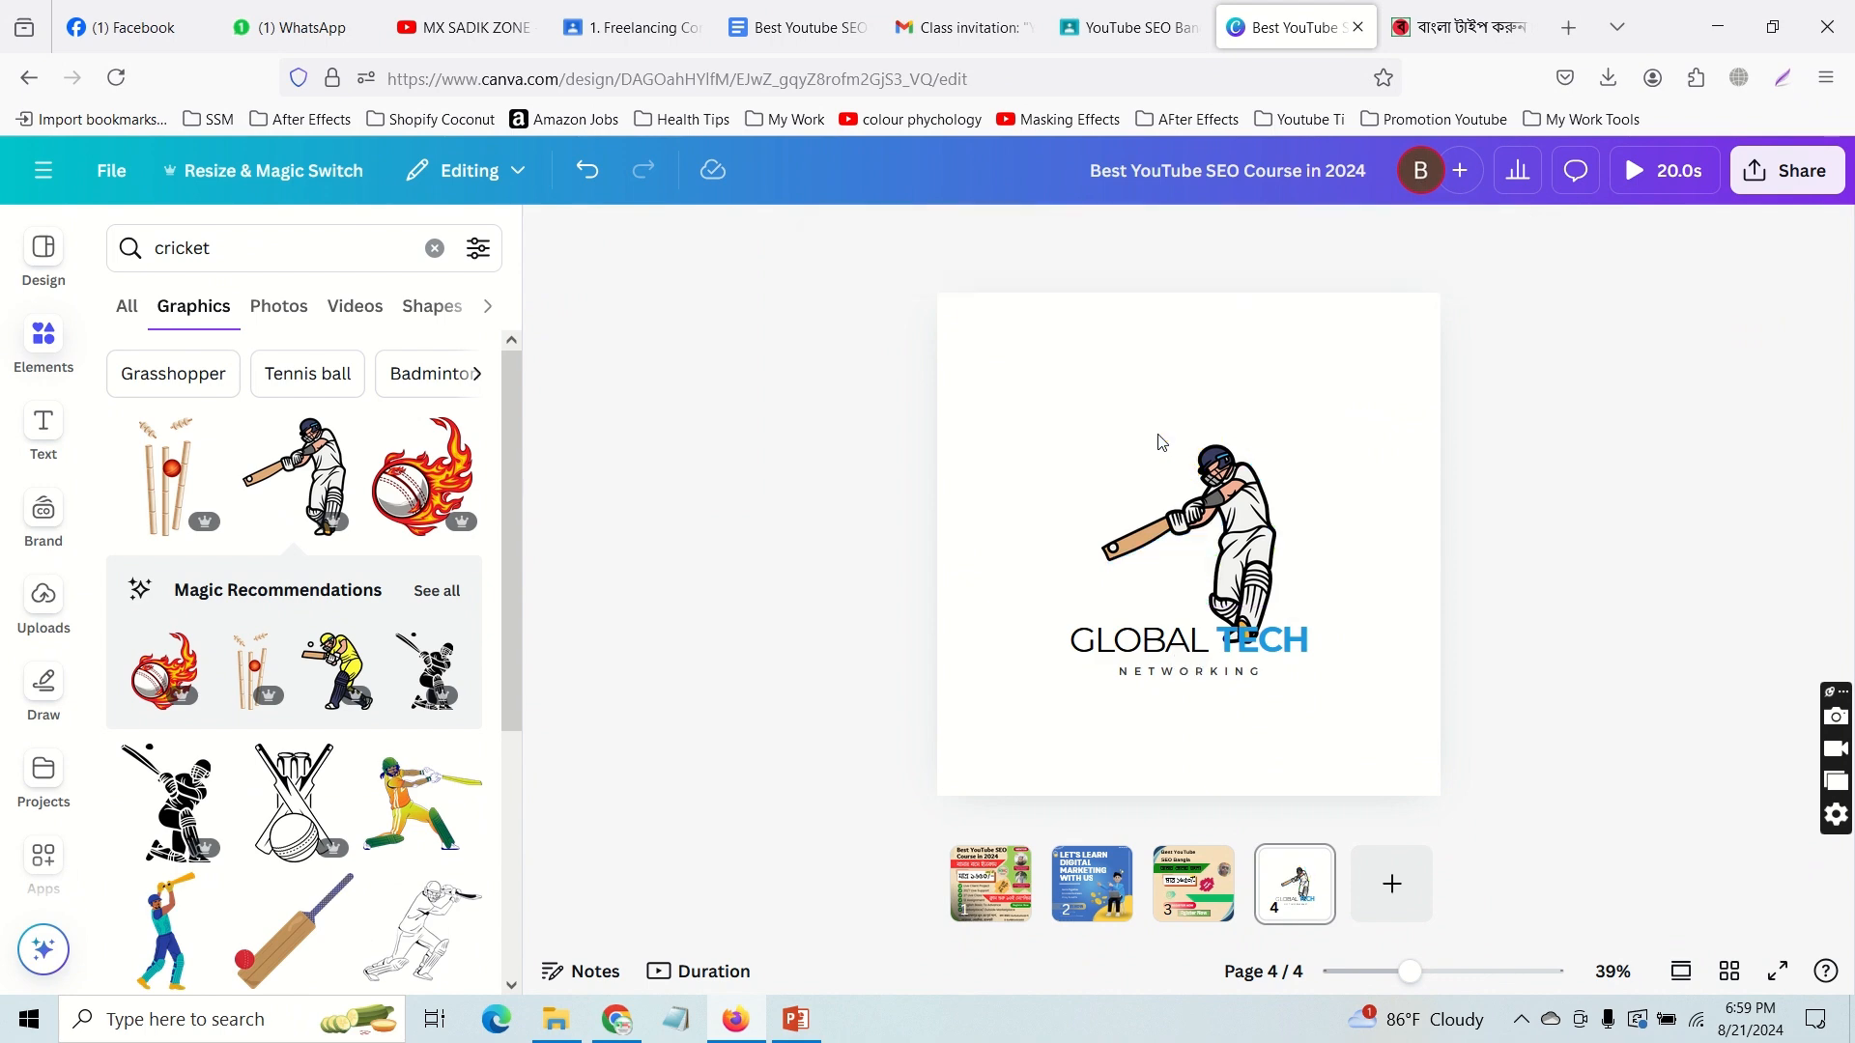
{"action": "left_click_drag", "start_coordinate": [1224, 513], "coordinate": [1167, 488]}
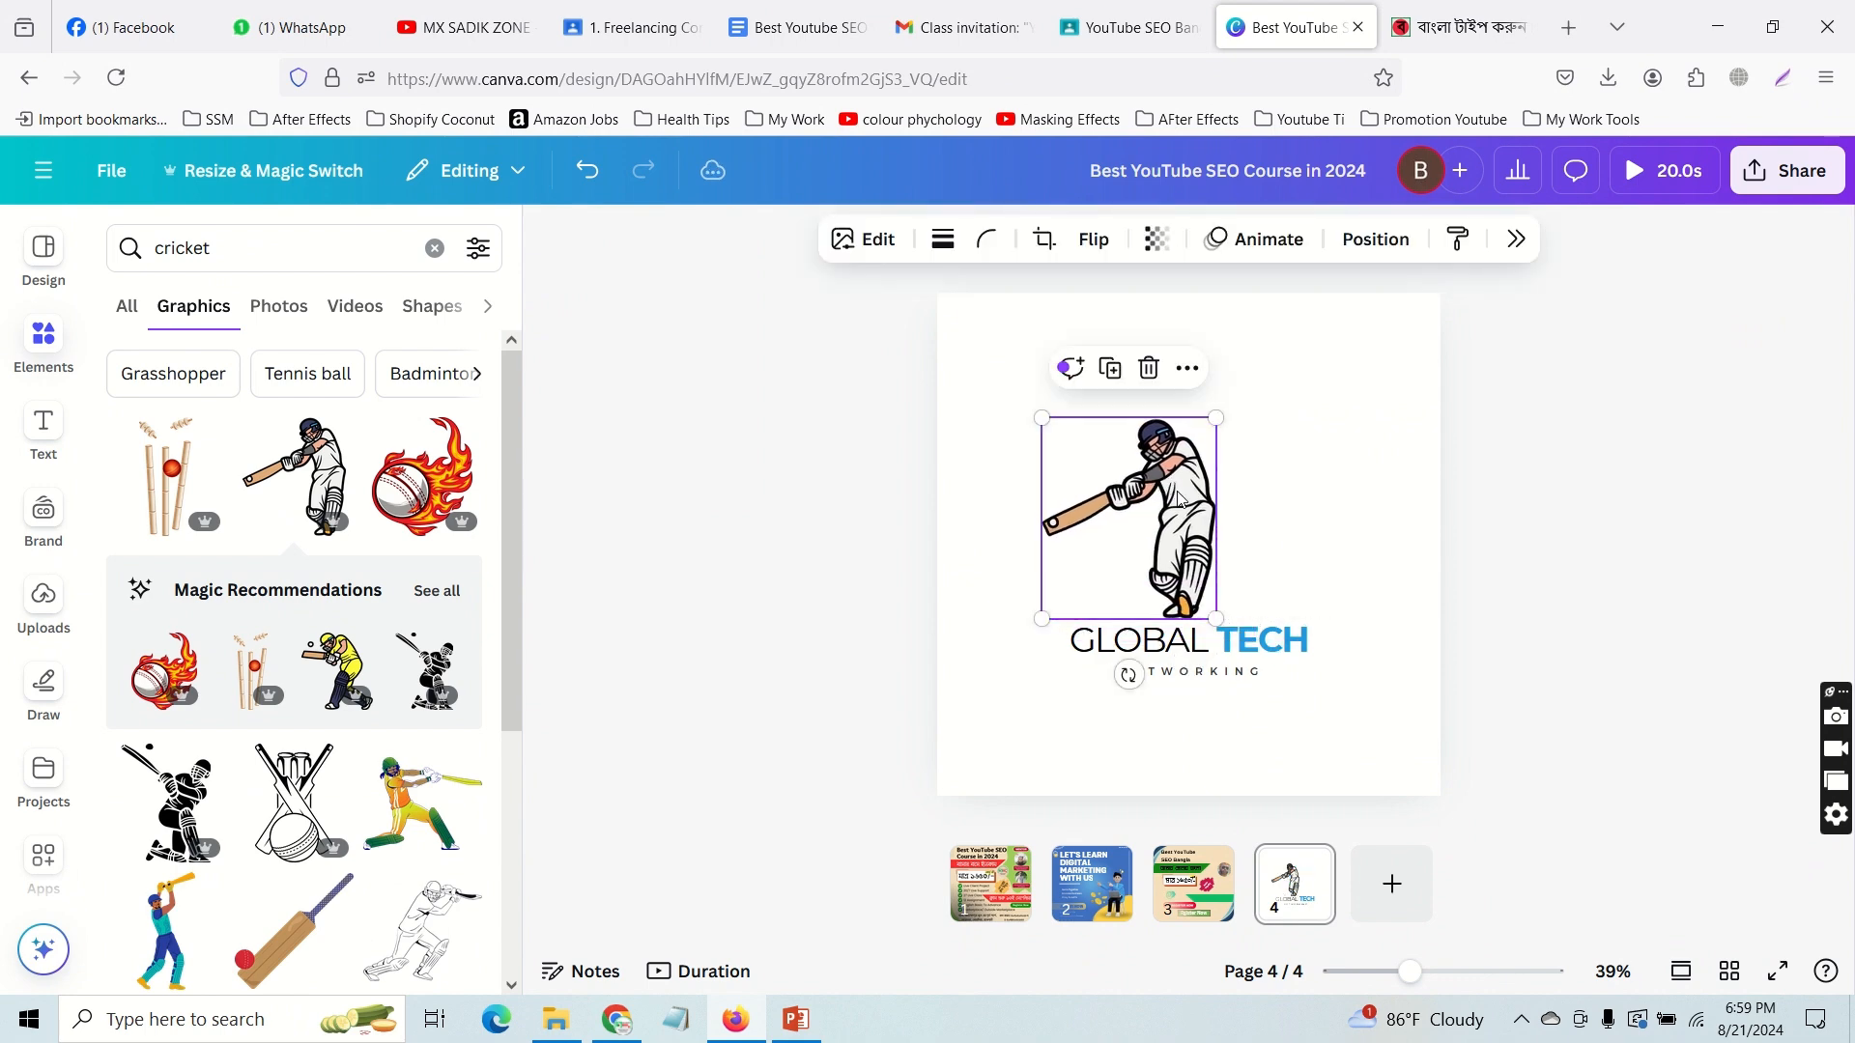
Step: Apply the Shadow effect to the "TECH" text and view its further text options
{"action": "left_click", "coordinate": [1273, 638]}
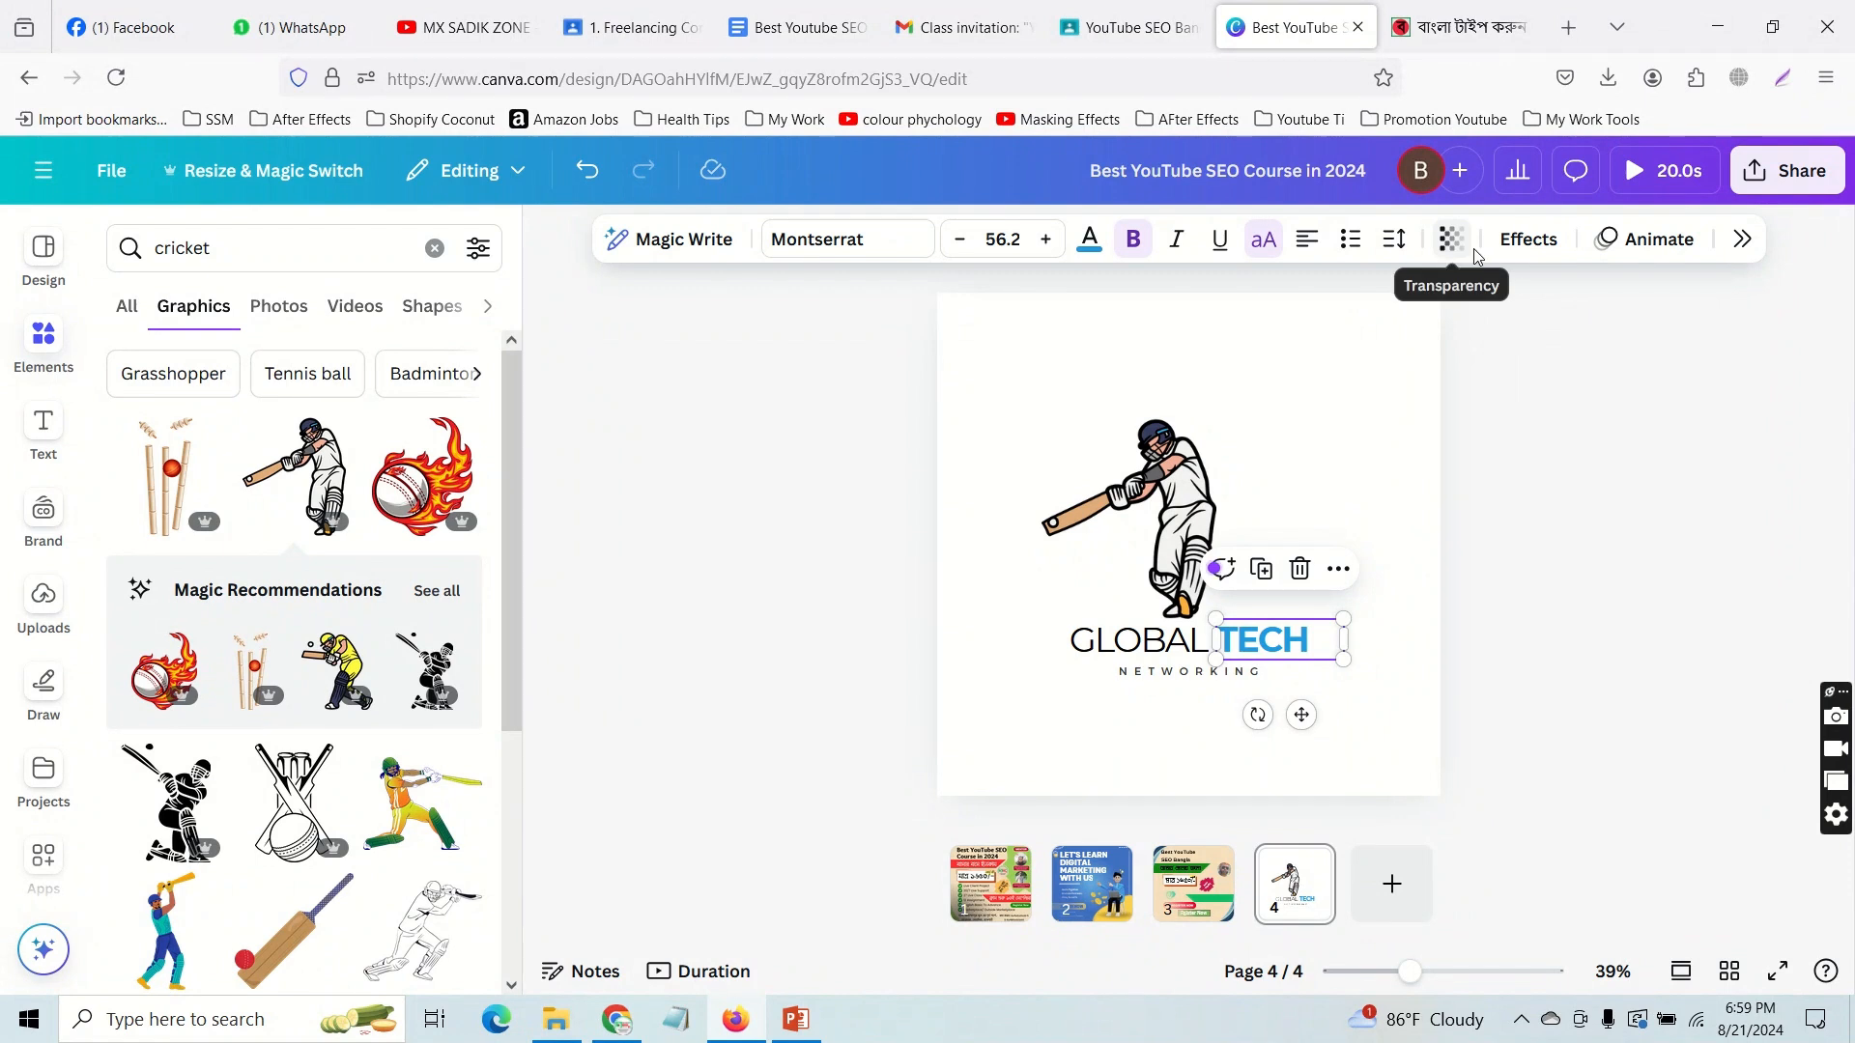
{"action": "left_click", "coordinate": [1528, 241]}
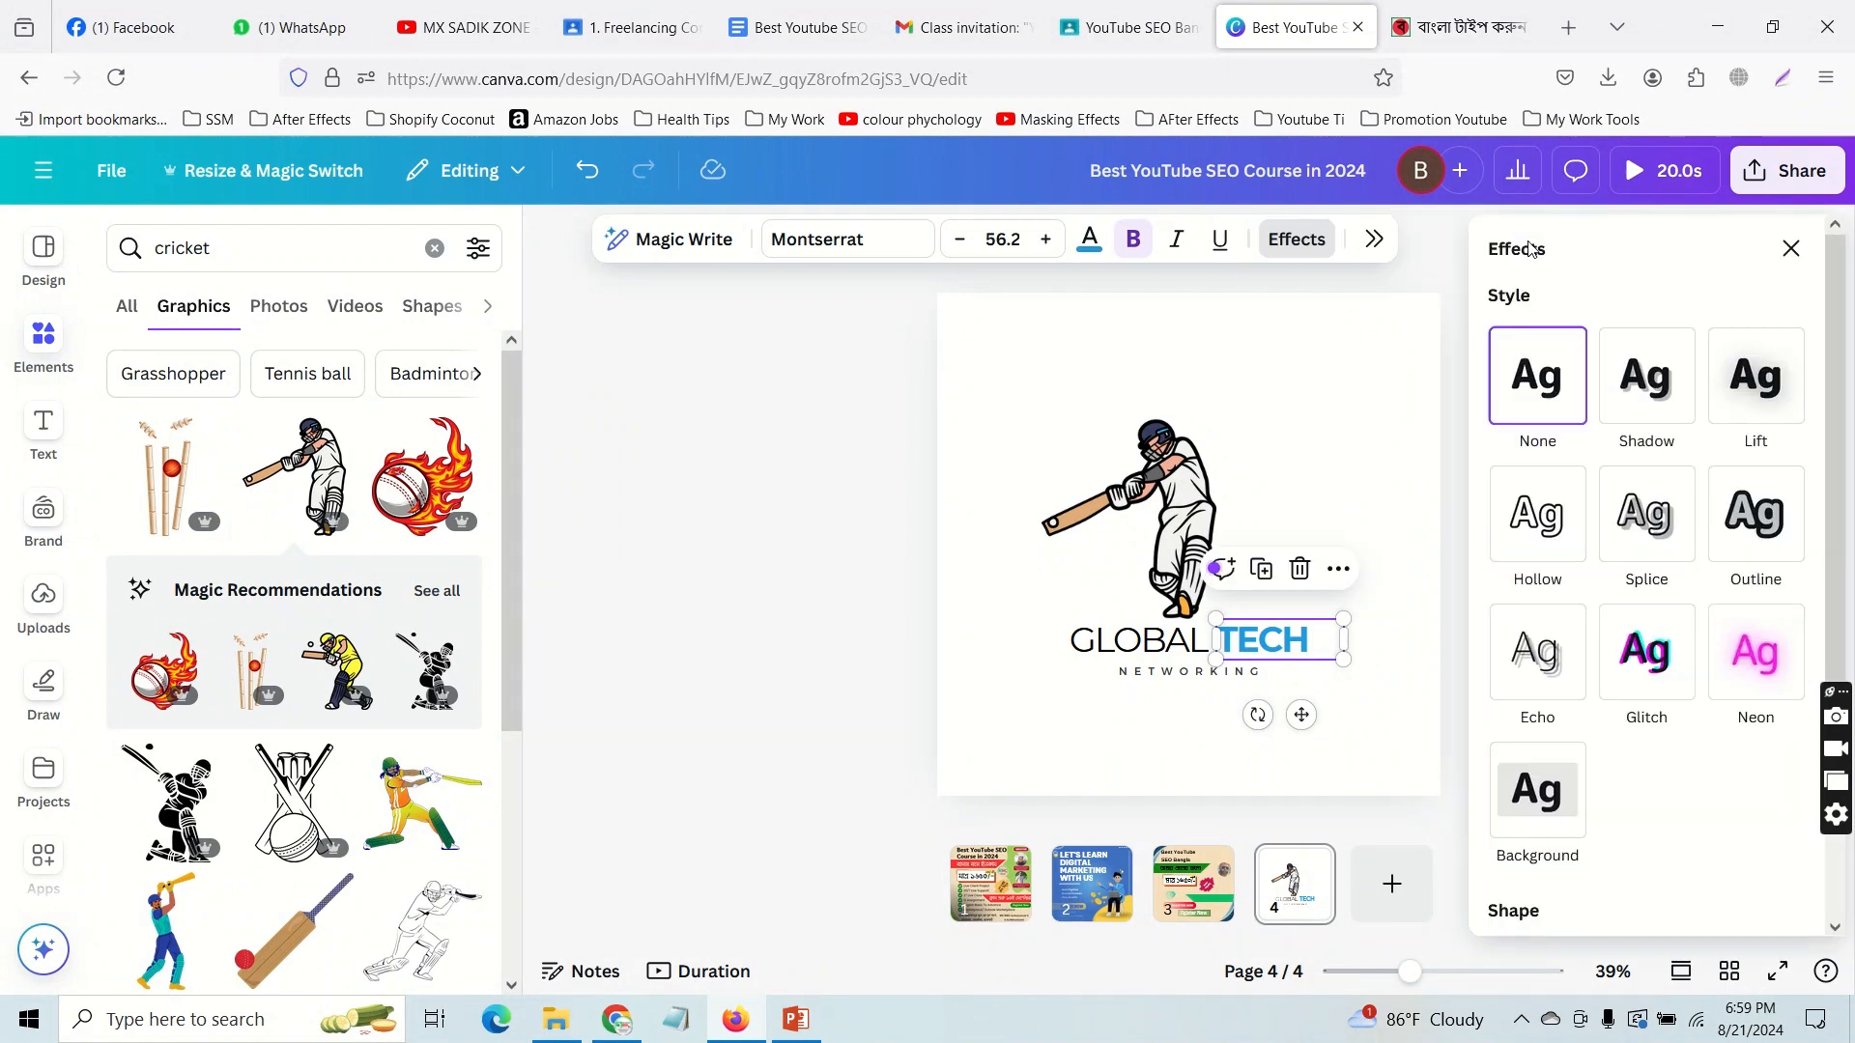
{"action": "left_click", "coordinate": [1633, 422]}
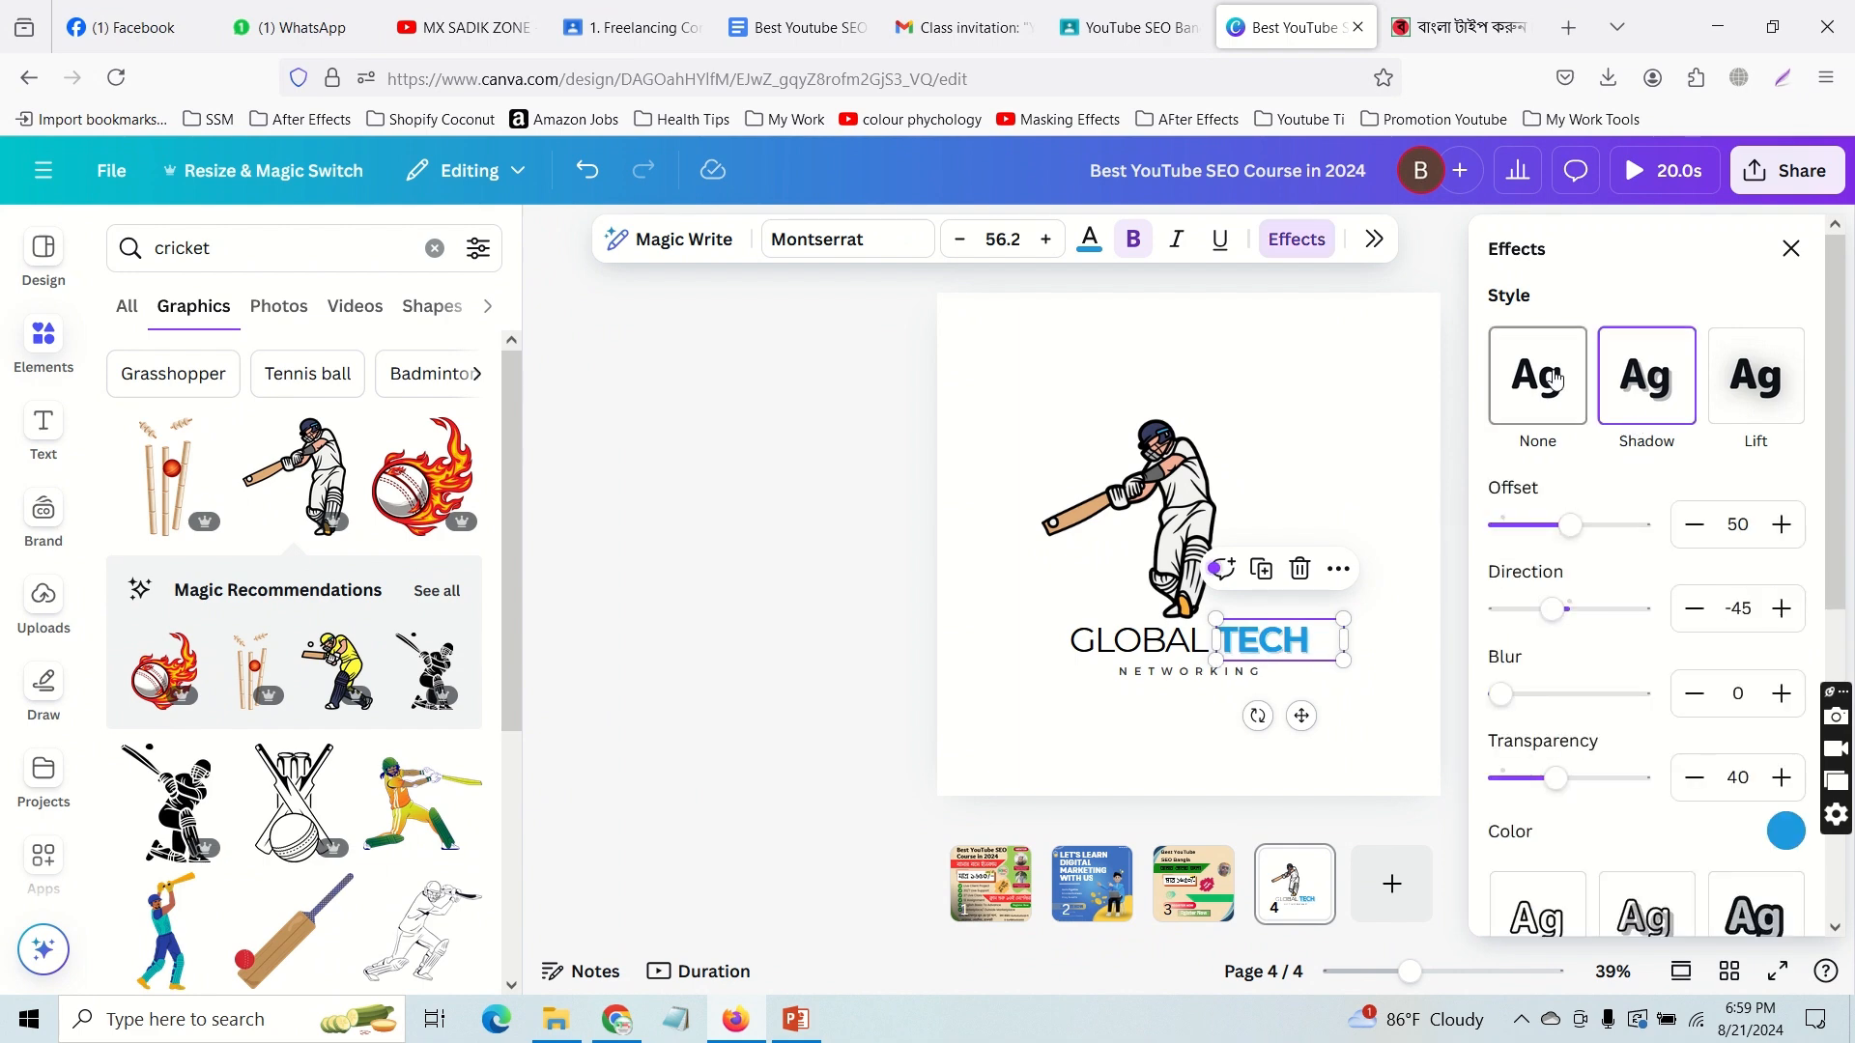
{"action": "left_click", "coordinate": [1384, 239]}
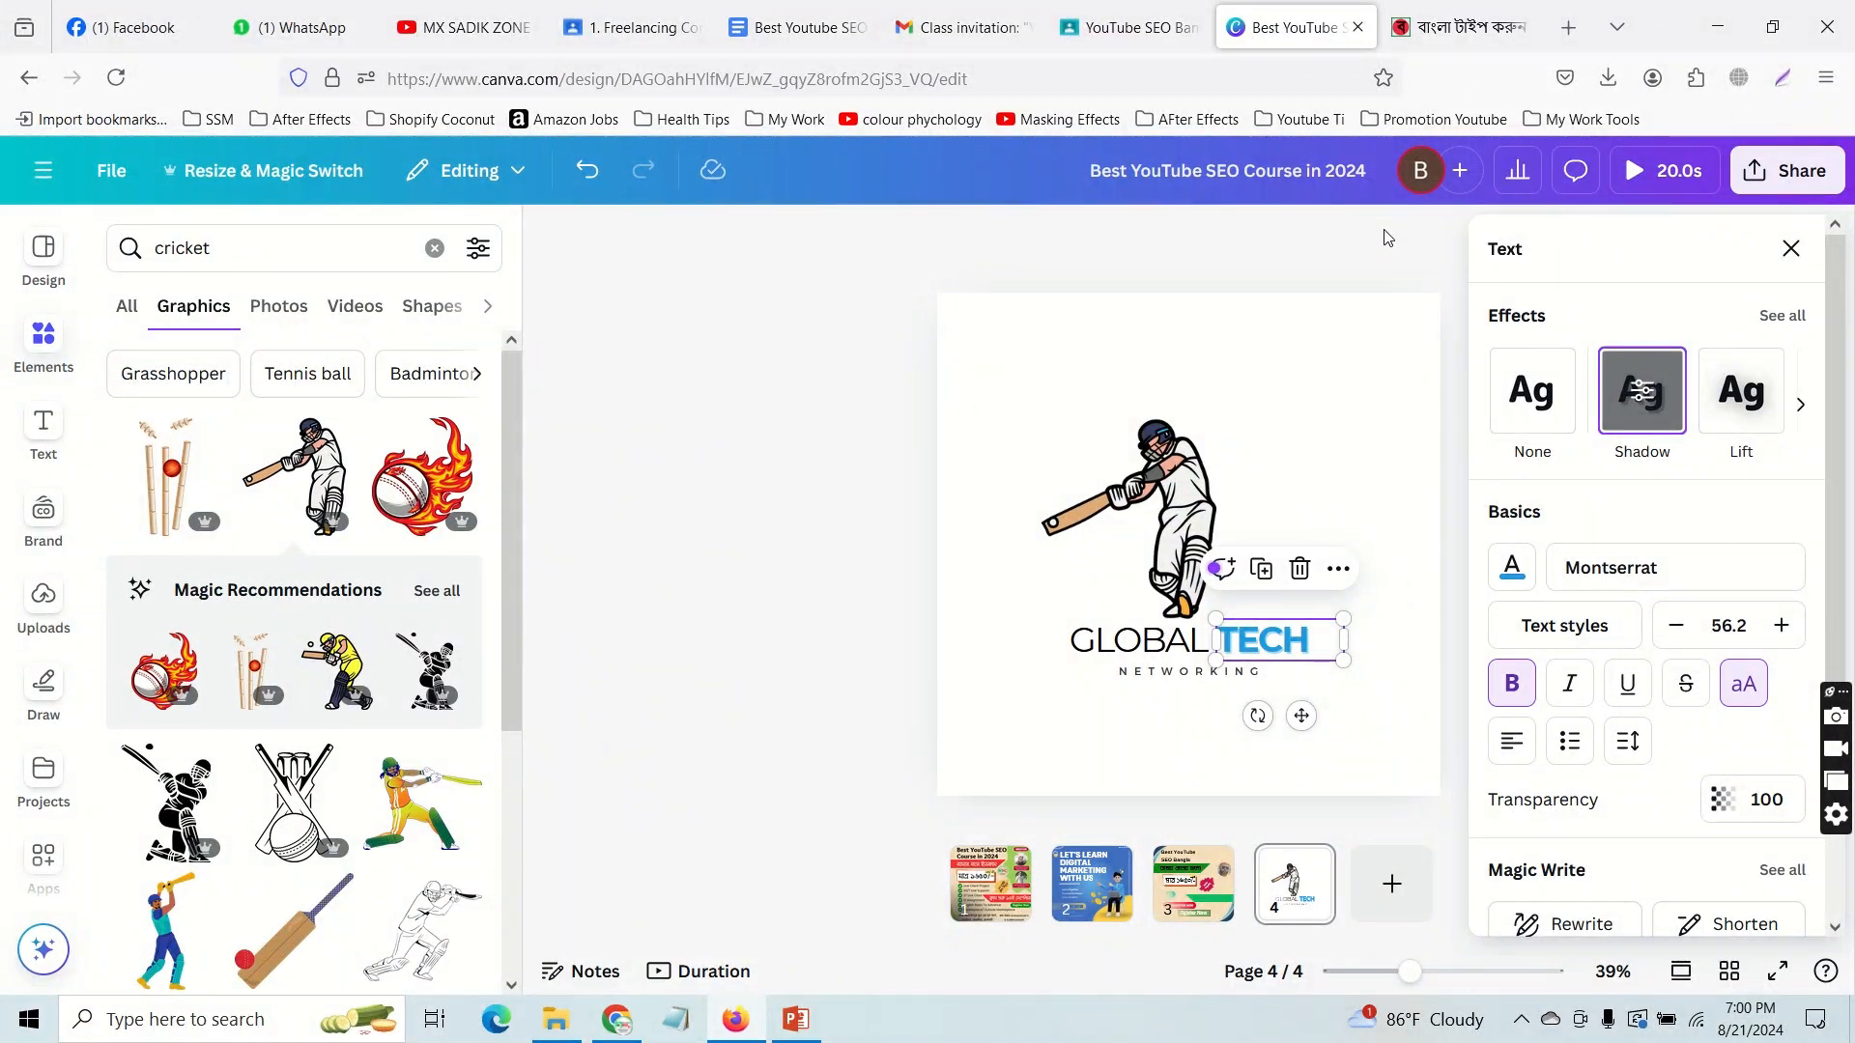
{"action": "left_click", "coordinate": [887, 318]}
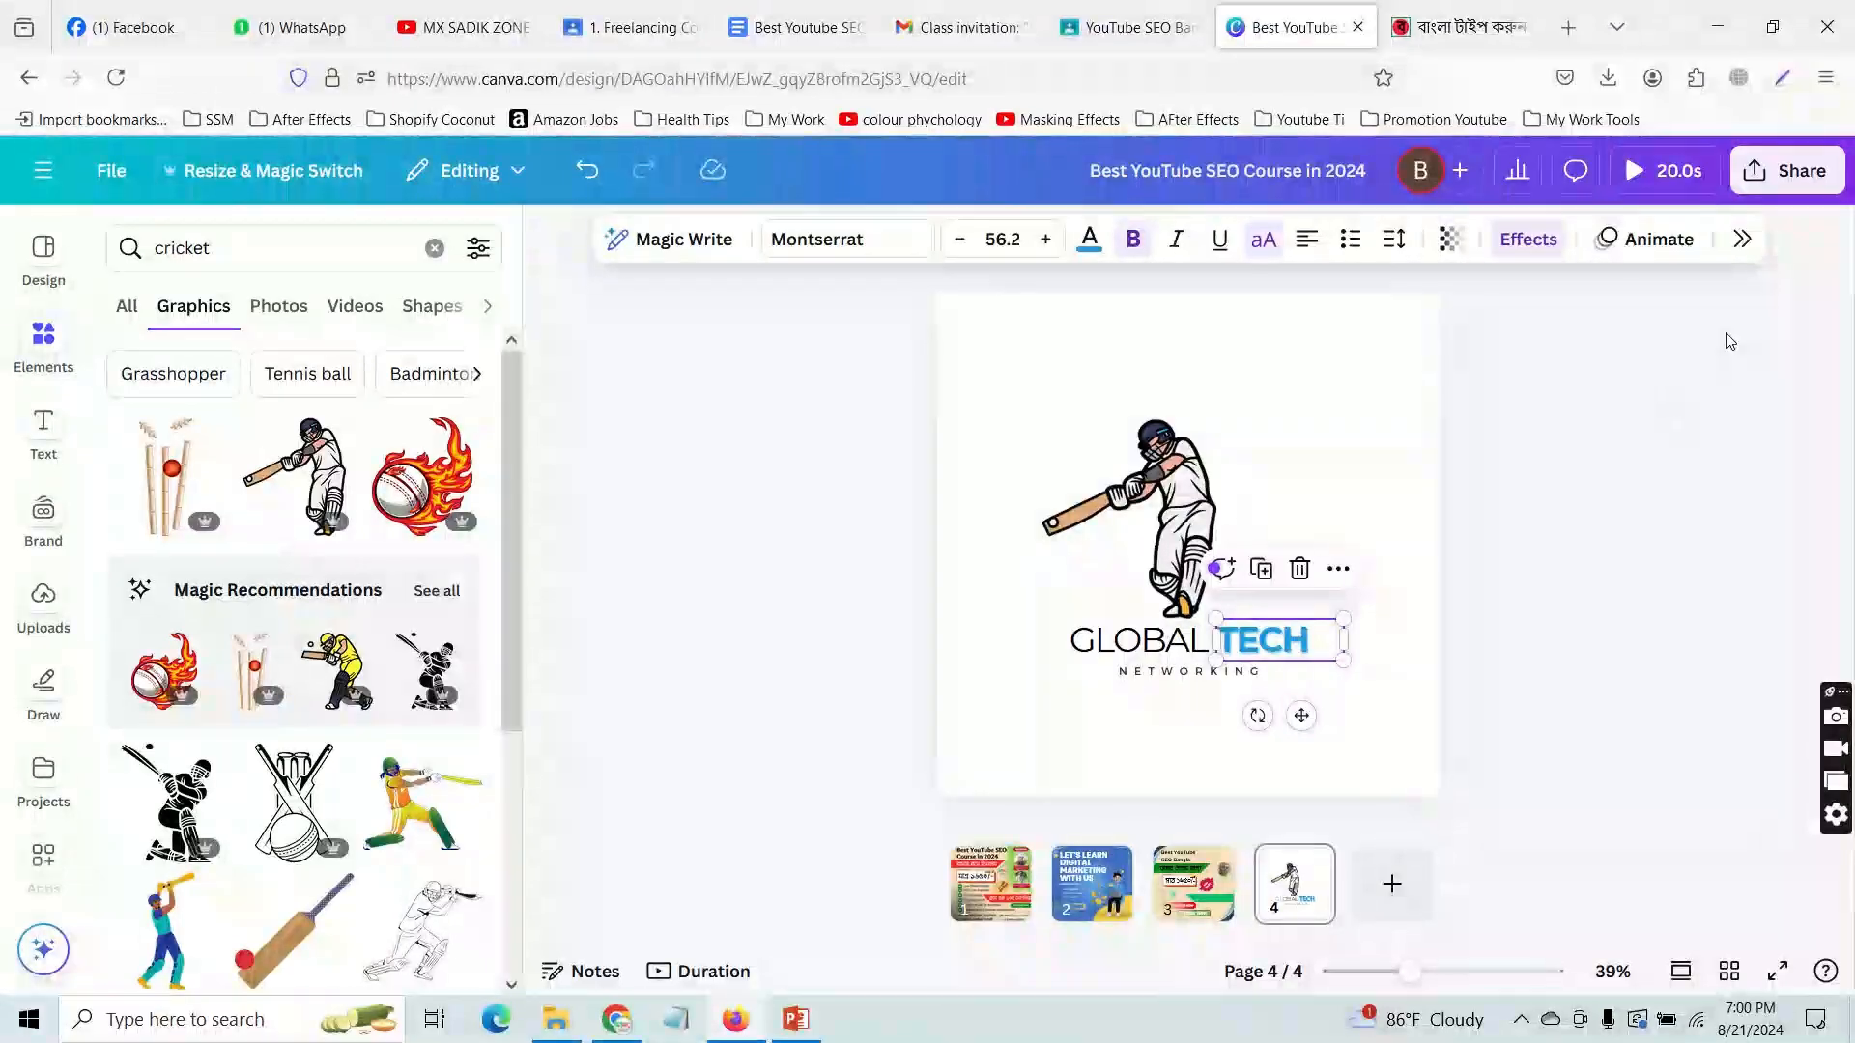
Step: Set up the design download for page 4 only, with PNG as the file type
{"action": "left_click", "coordinate": [1781, 183]}
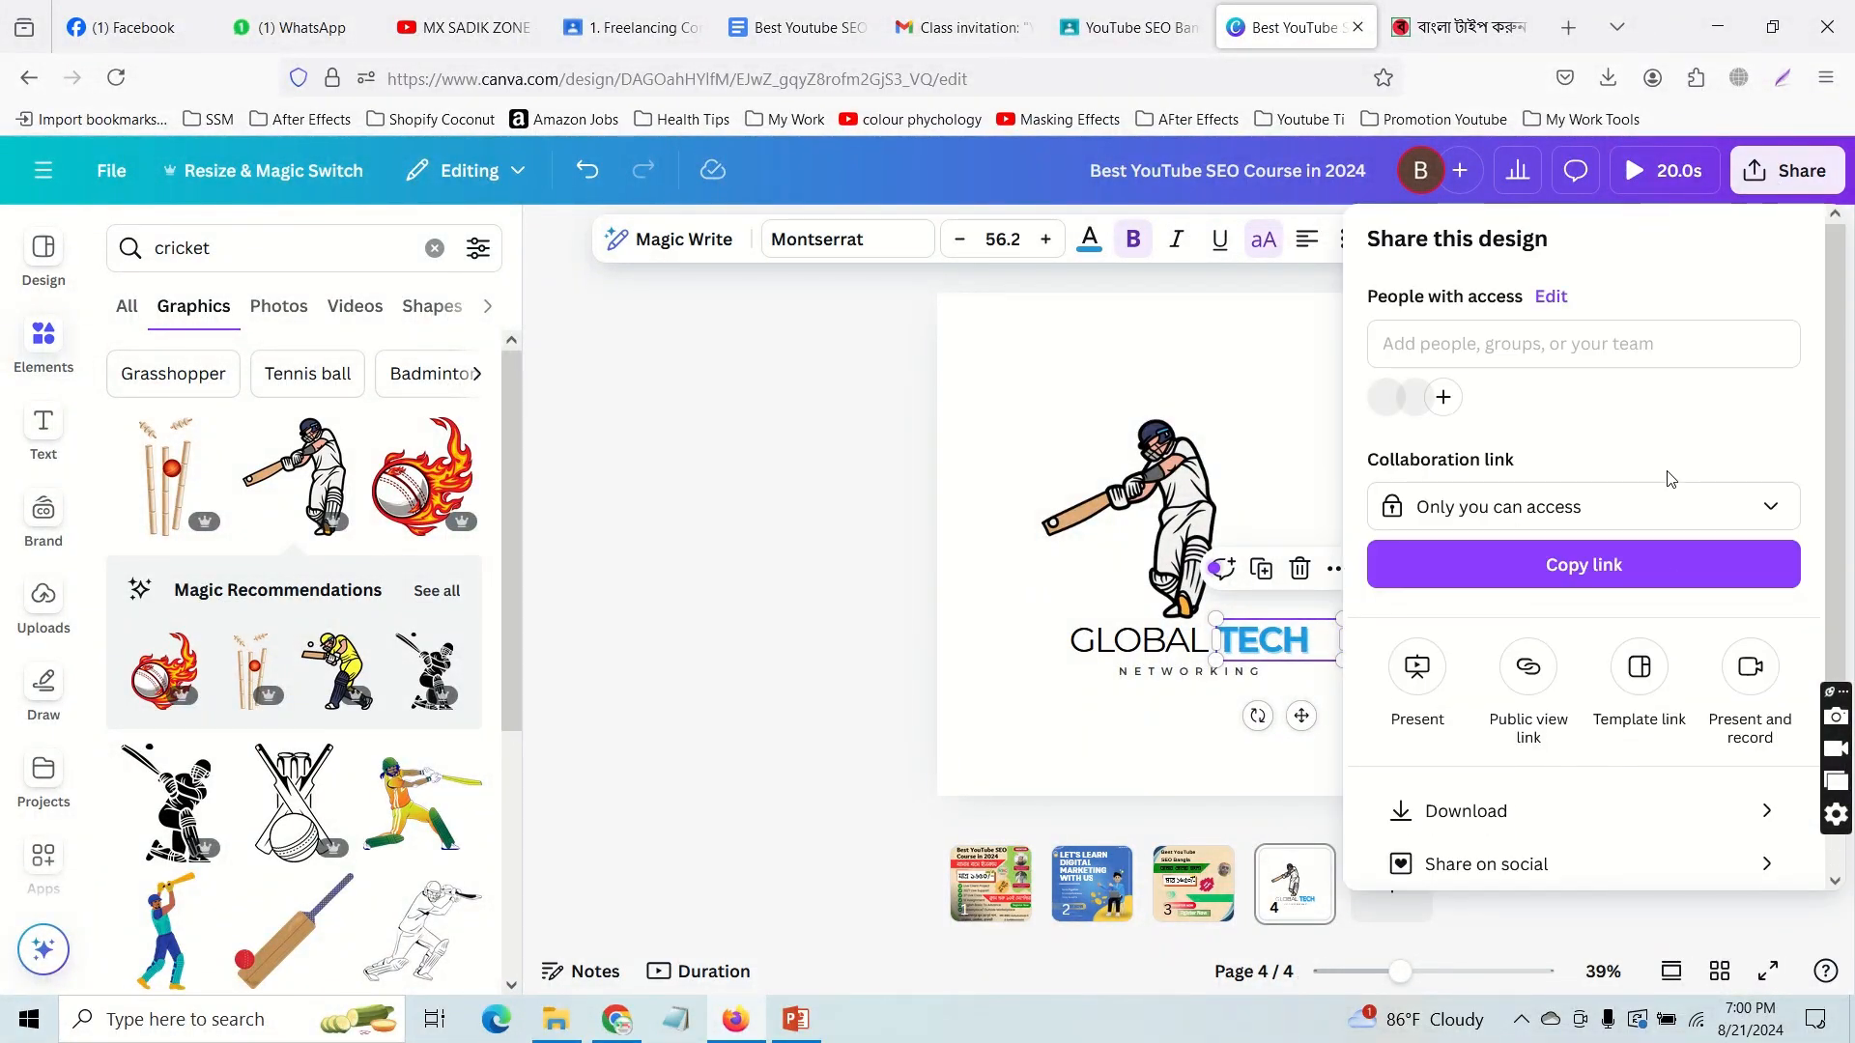
{"action": "left_click", "coordinate": [1625, 801]}
{"action": "left_click", "coordinate": [1633, 570]}
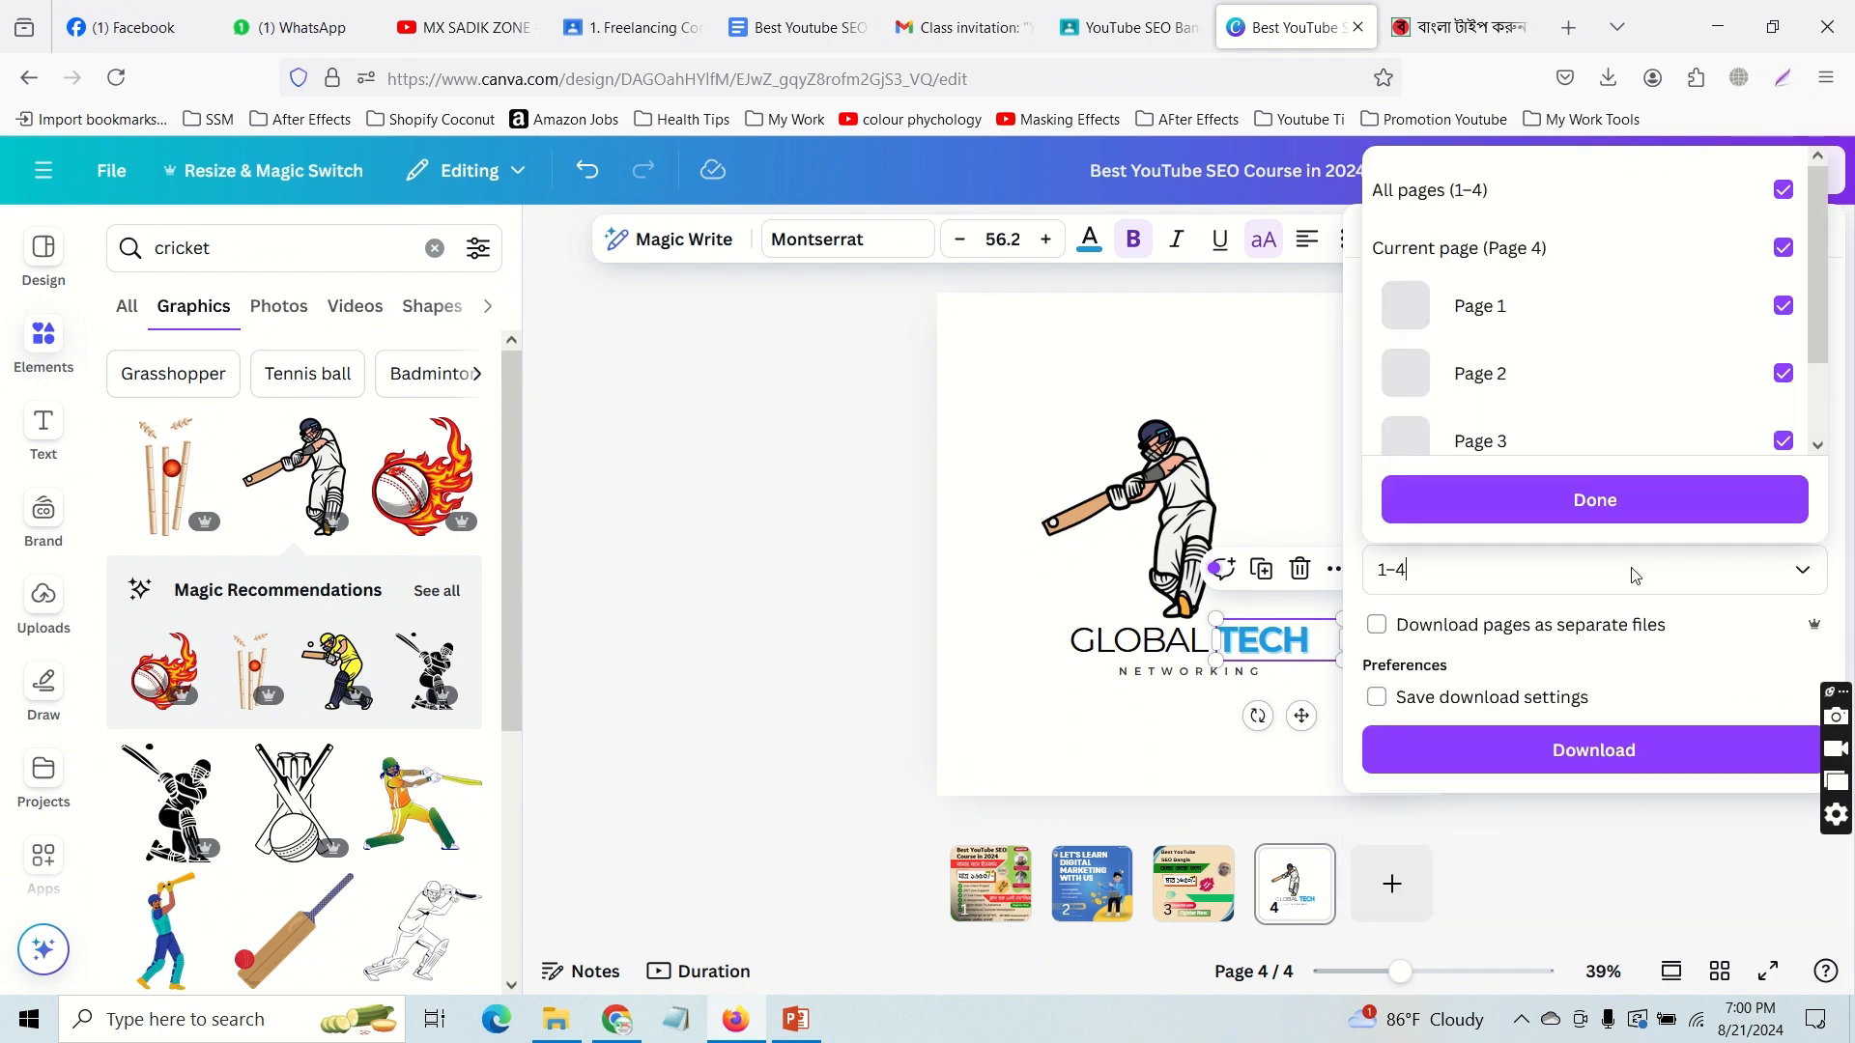
{"action": "left_click", "coordinate": [1777, 202]}
{"action": "left_click", "coordinate": [1781, 193]}
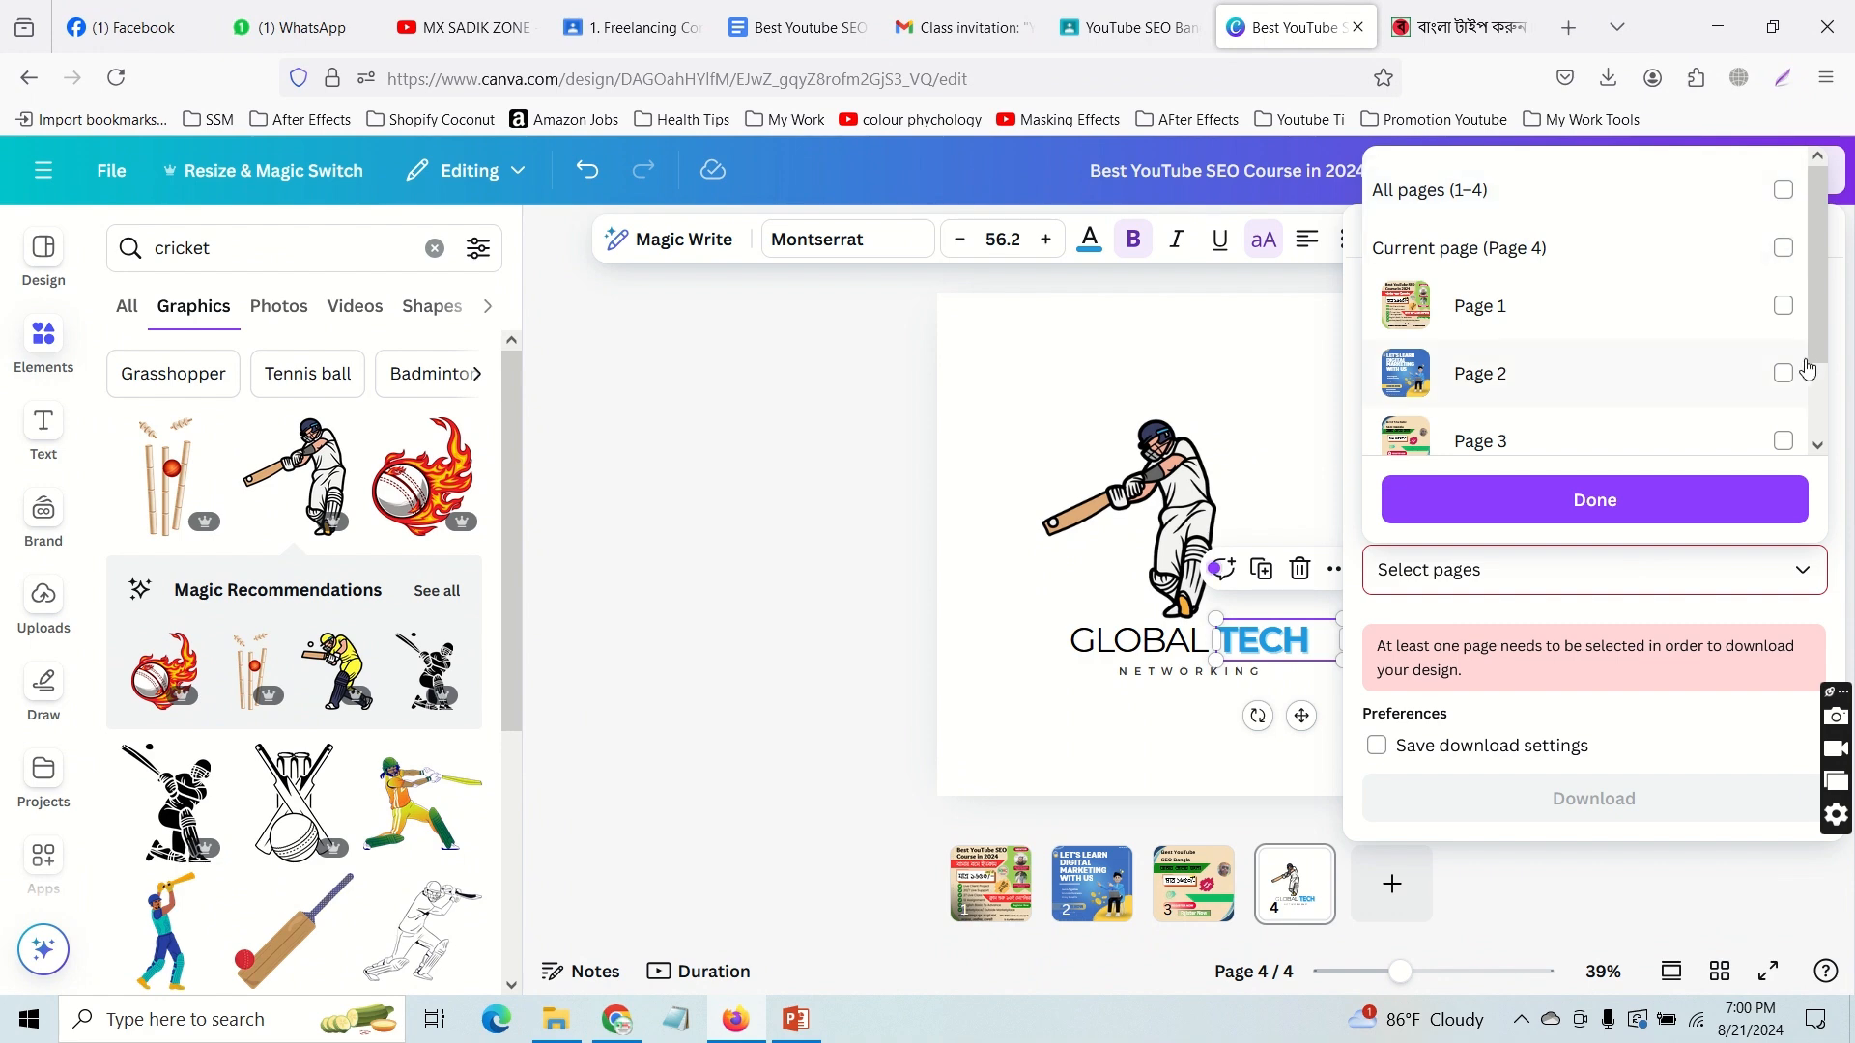
{"action": "scroll", "coordinate": [1787, 377], "scroll_direction": "down", "scroll_amount": 2}
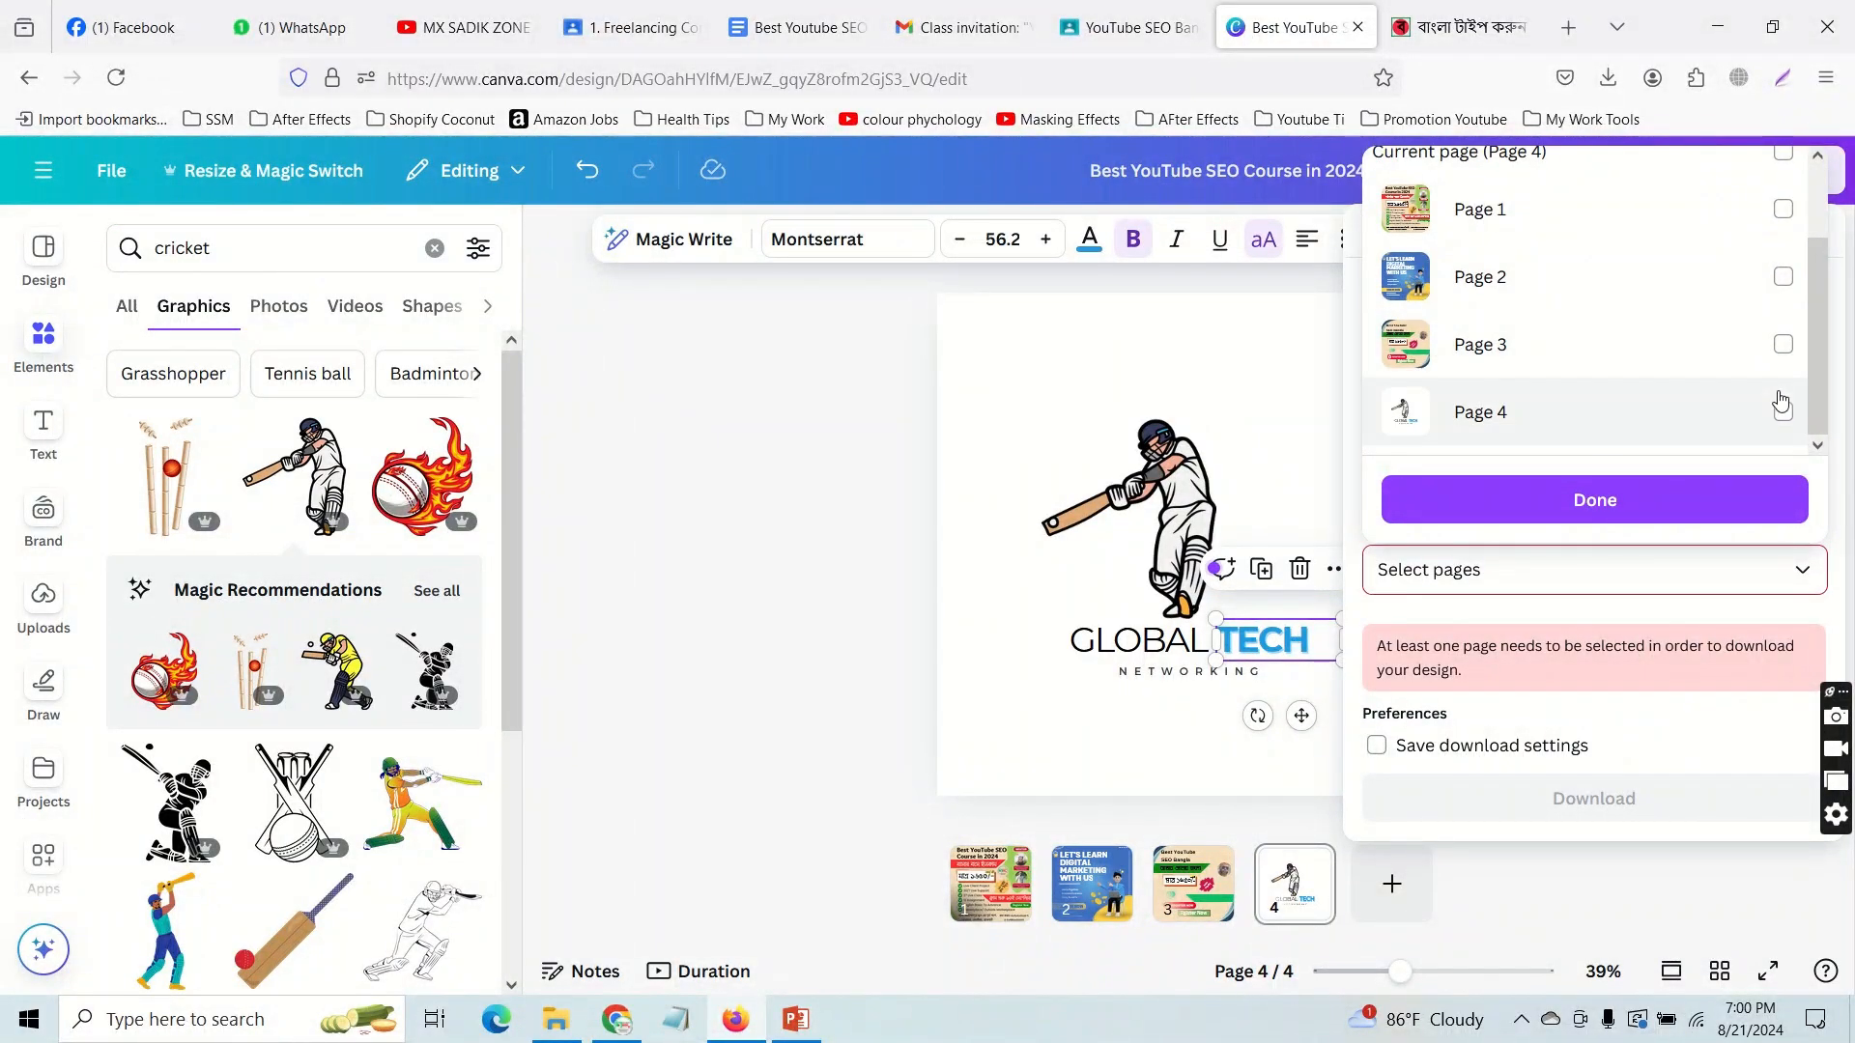
{"action": "left_click", "coordinate": [1783, 412]}
{"action": "left_click", "coordinate": [1730, 492]}
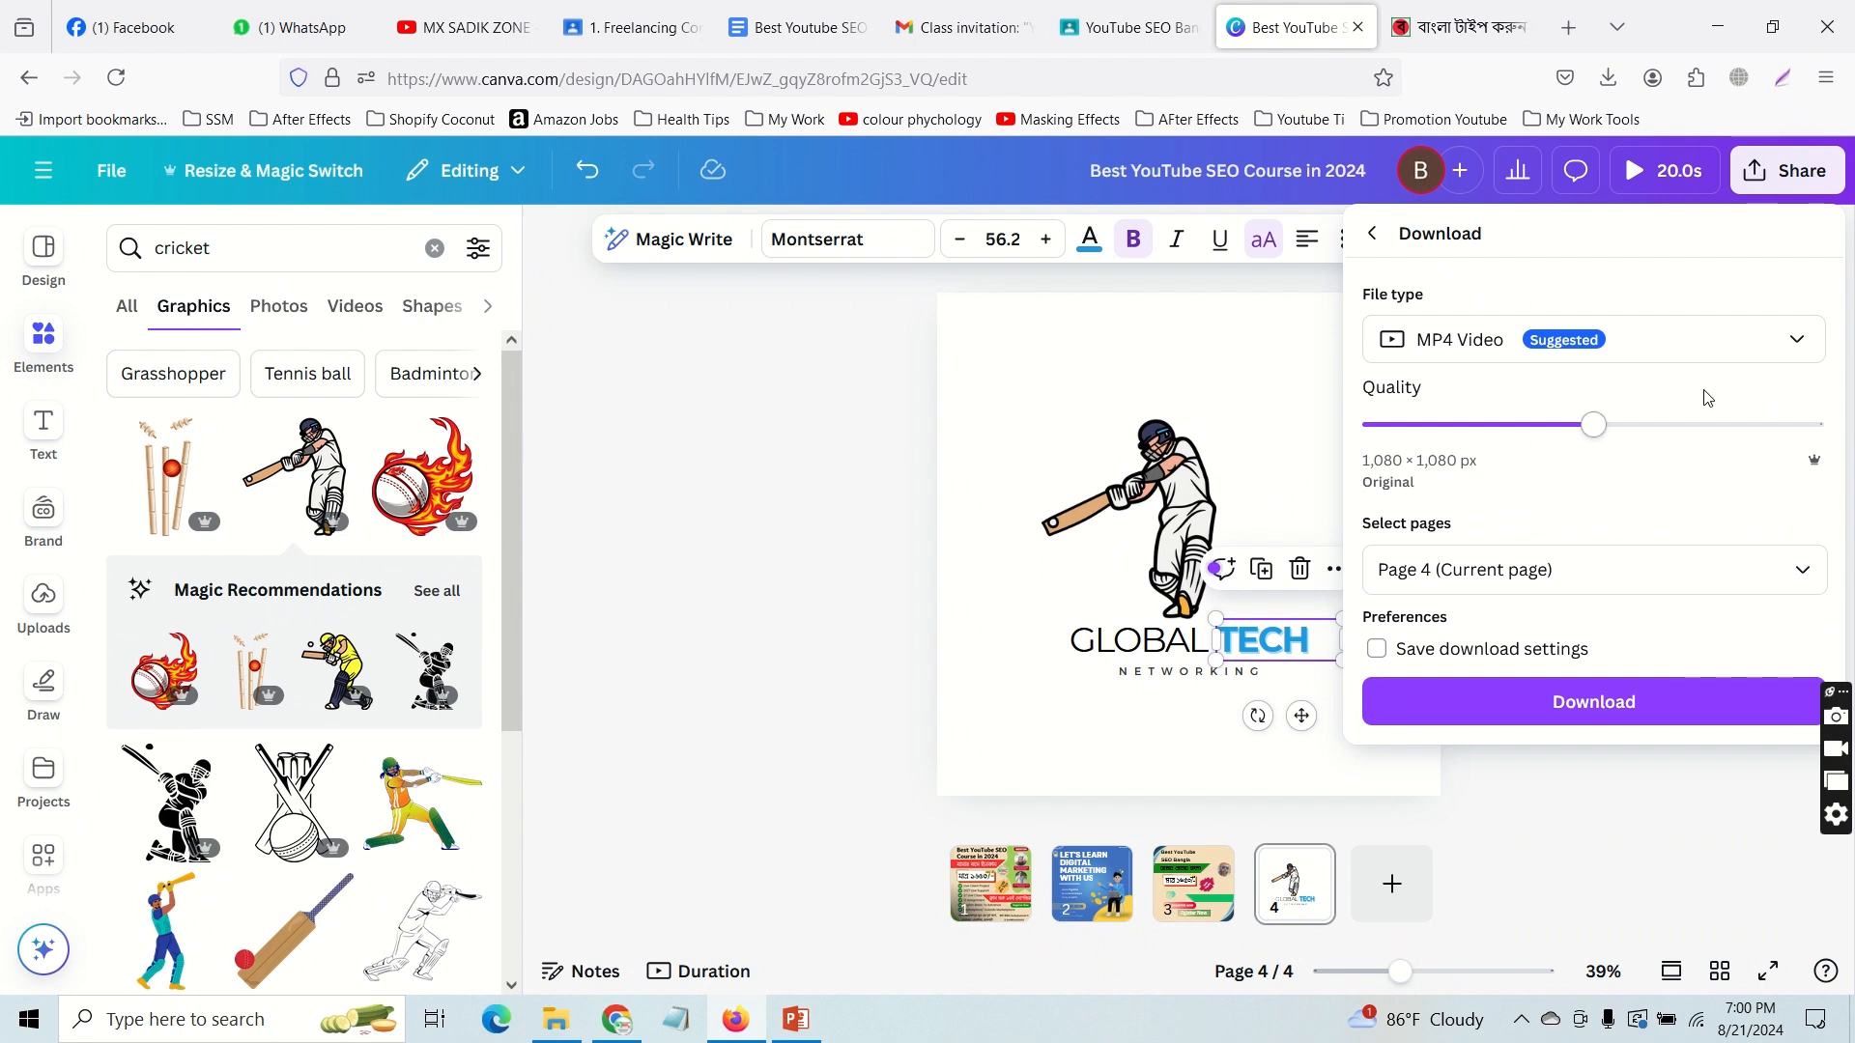
{"action": "left_click", "coordinate": [1688, 358]}
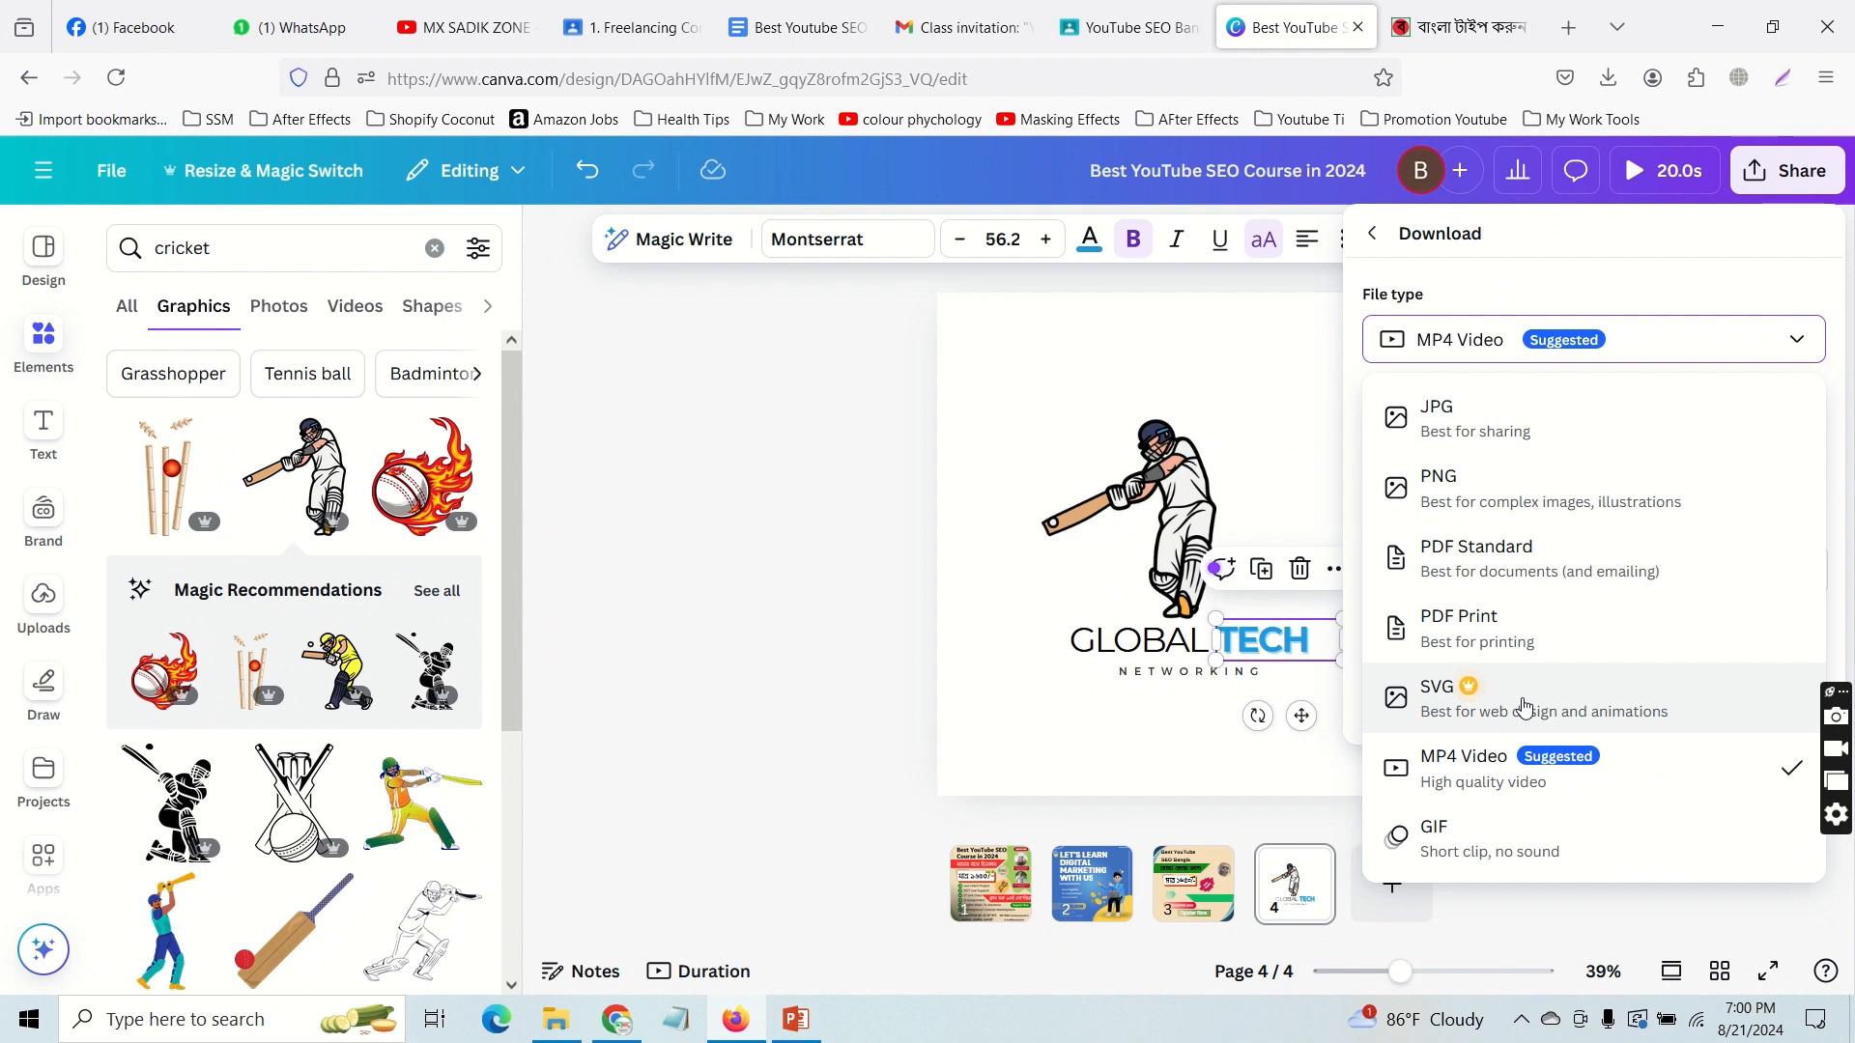
{"action": "left_click", "coordinate": [1502, 512]}
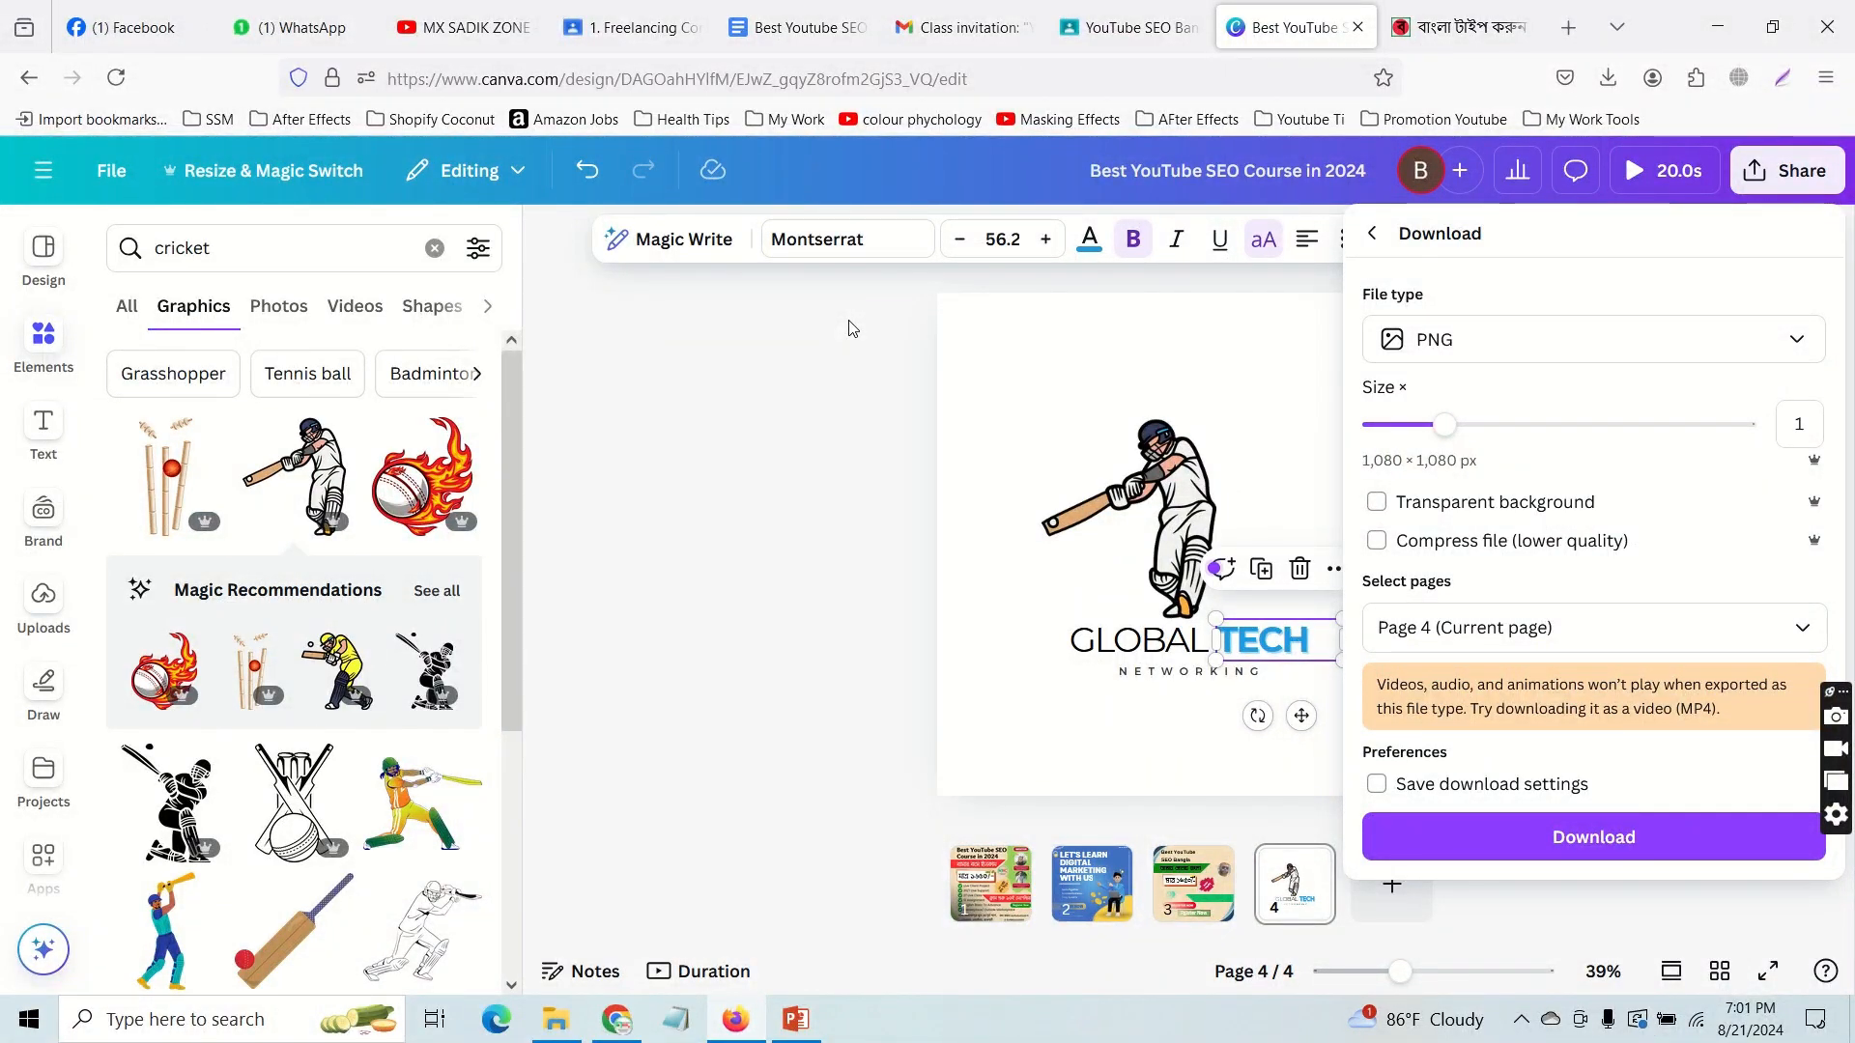
Step: Switch to the "Best Youtube SEO Course In 2024" document in Google Docs and insert "10" before "September, 2024" in the class schedule
{"action": "left_click", "coordinate": [654, 56]}
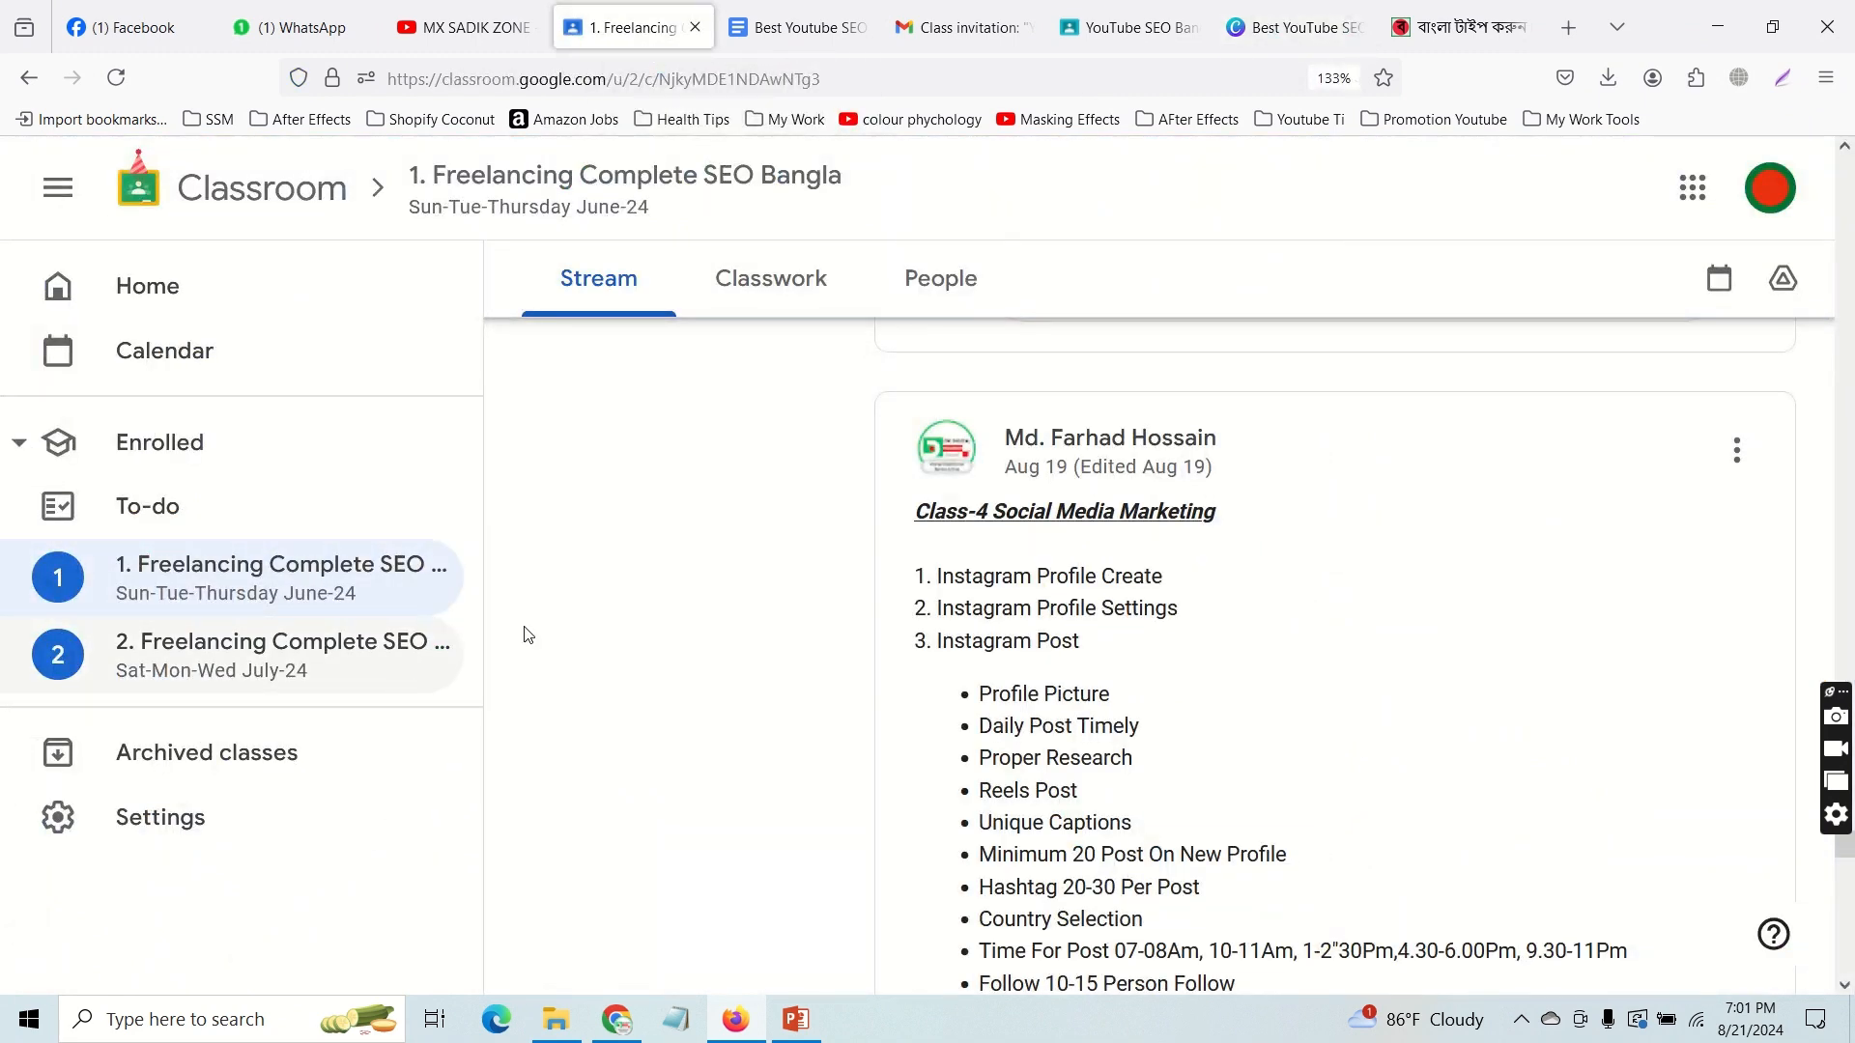
{"action": "left_click", "coordinate": [788, 38]}
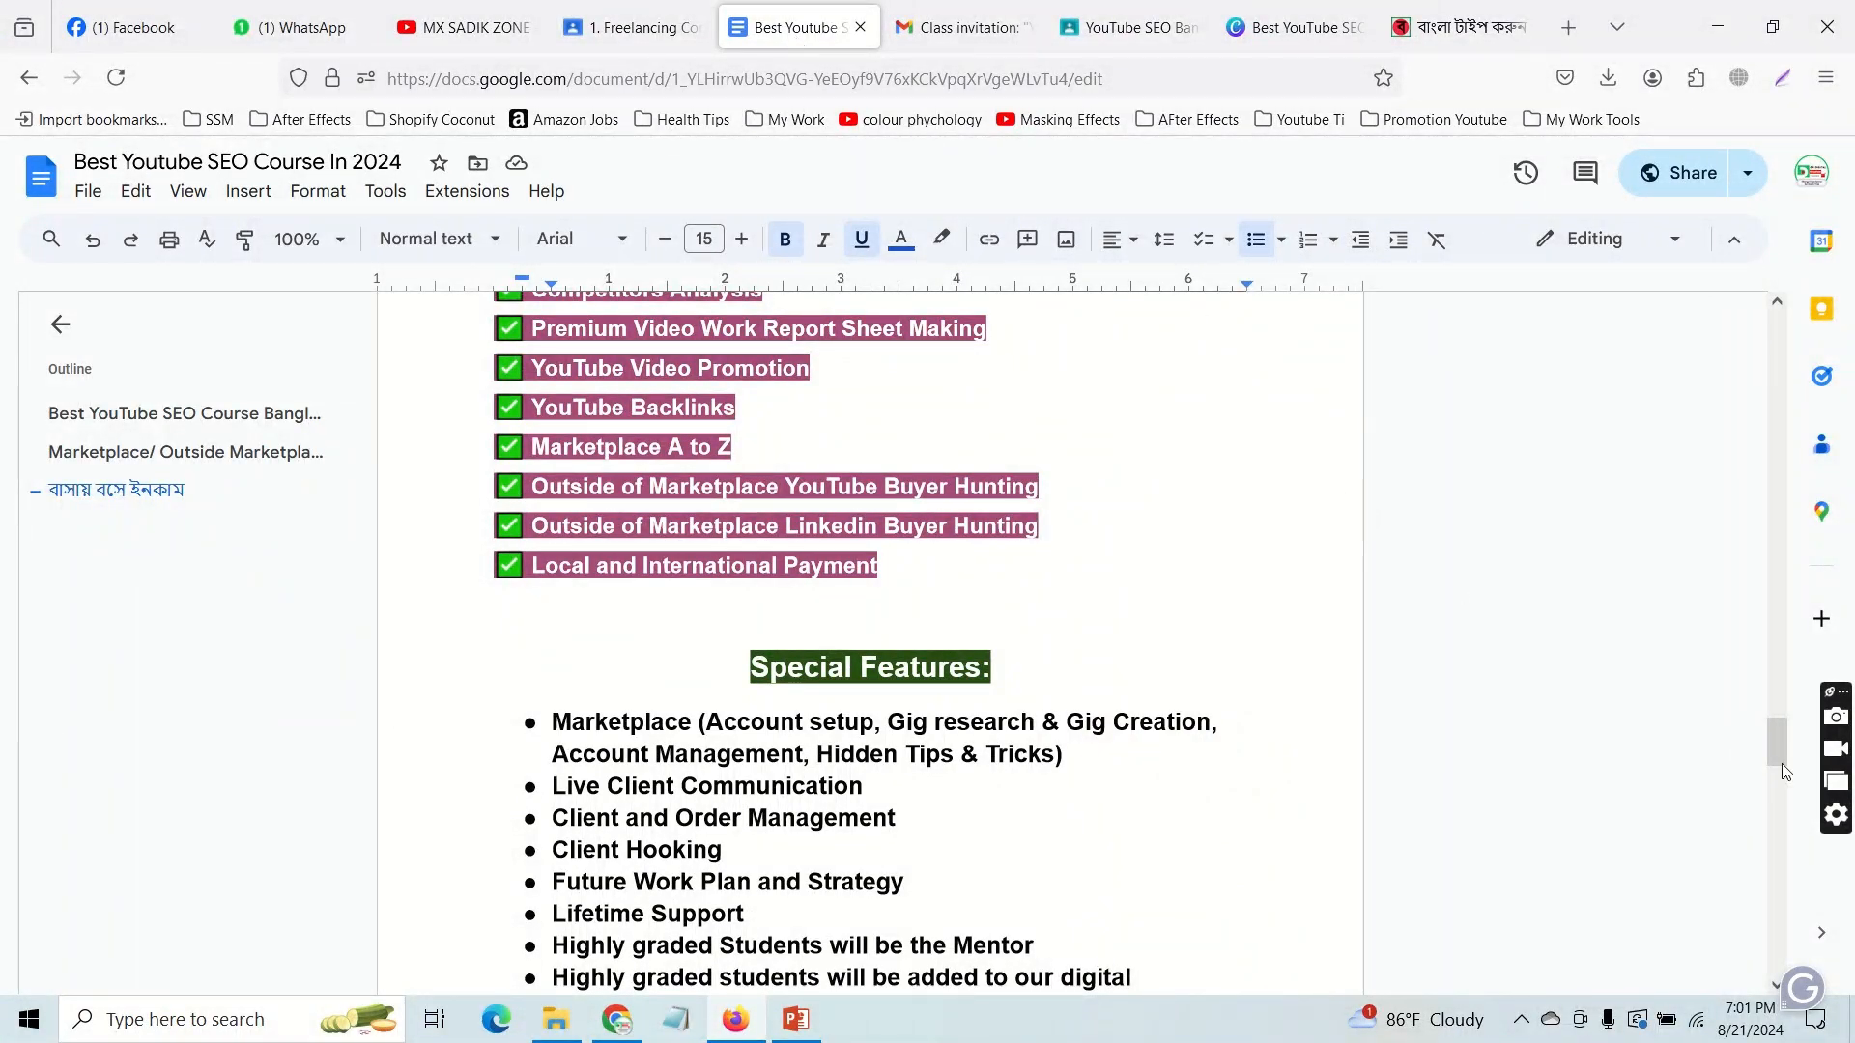
{"action": "left_click_drag", "start_coordinate": [1776, 747], "coordinate": [1772, 846]}
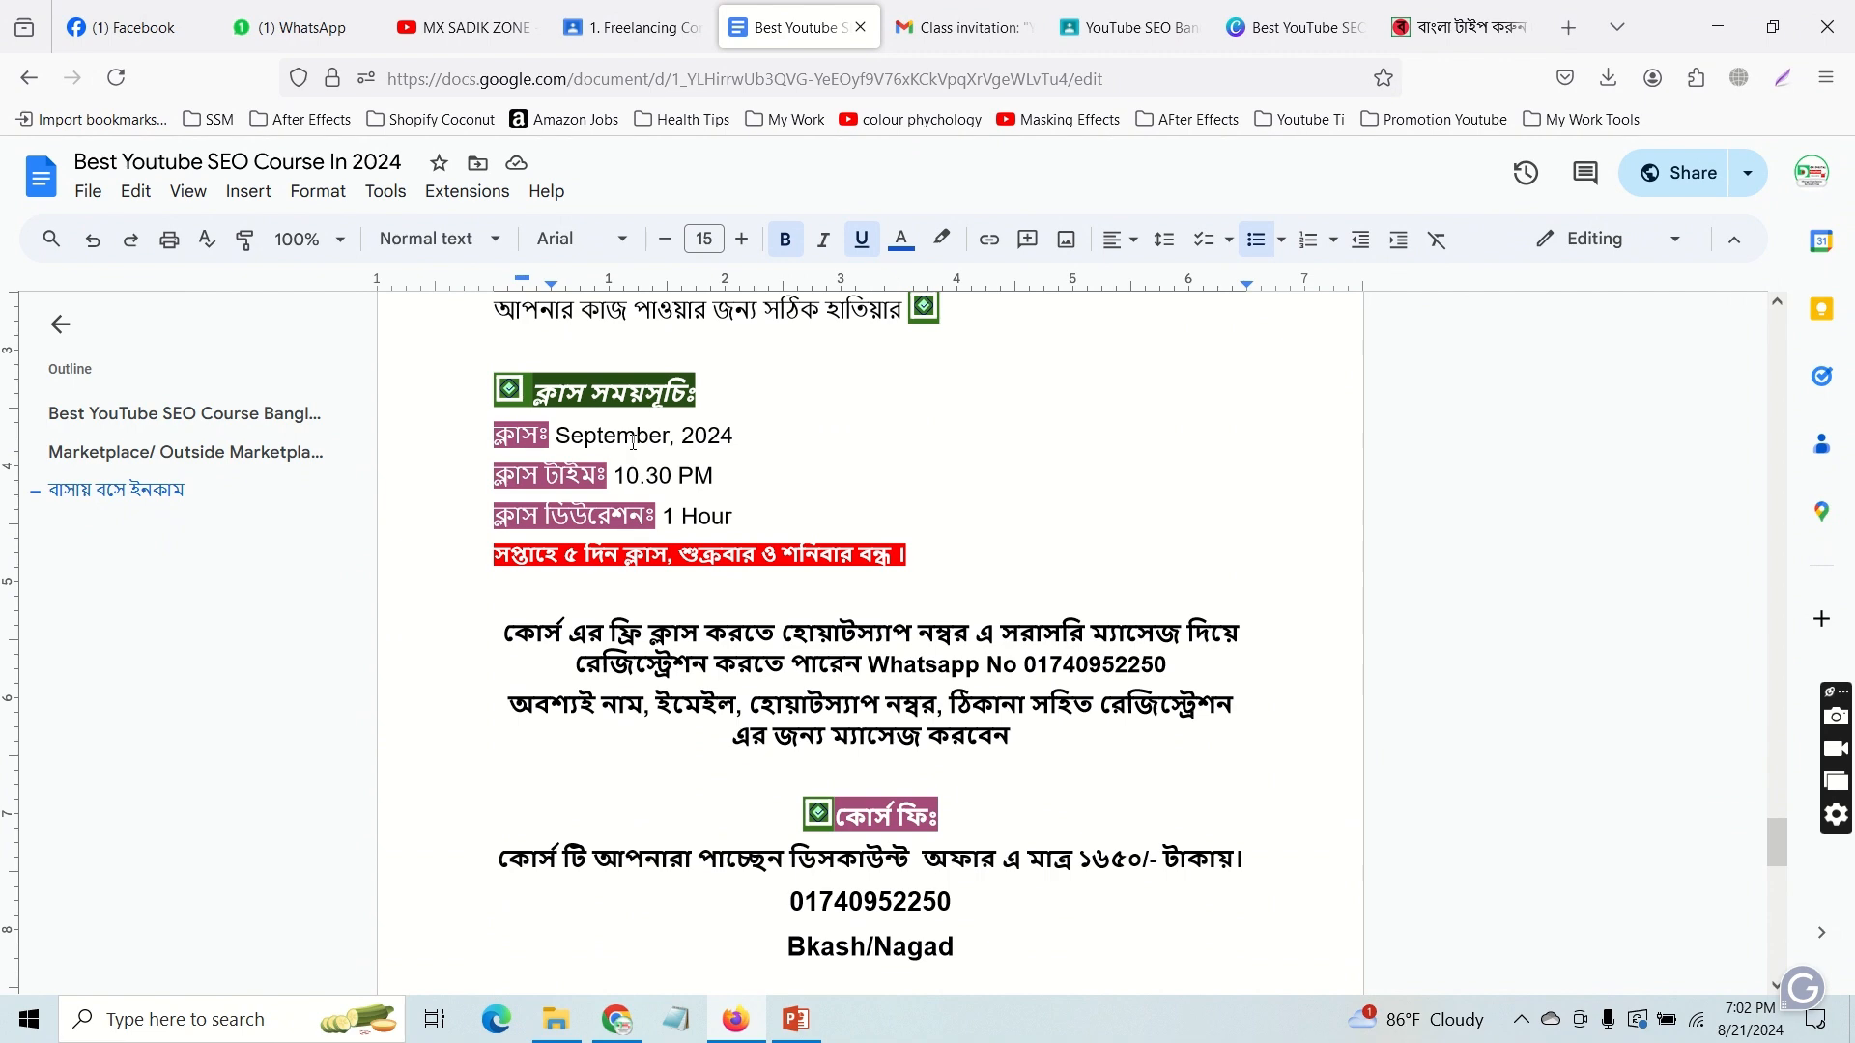
{"action": "left_click", "coordinate": [560, 436]}
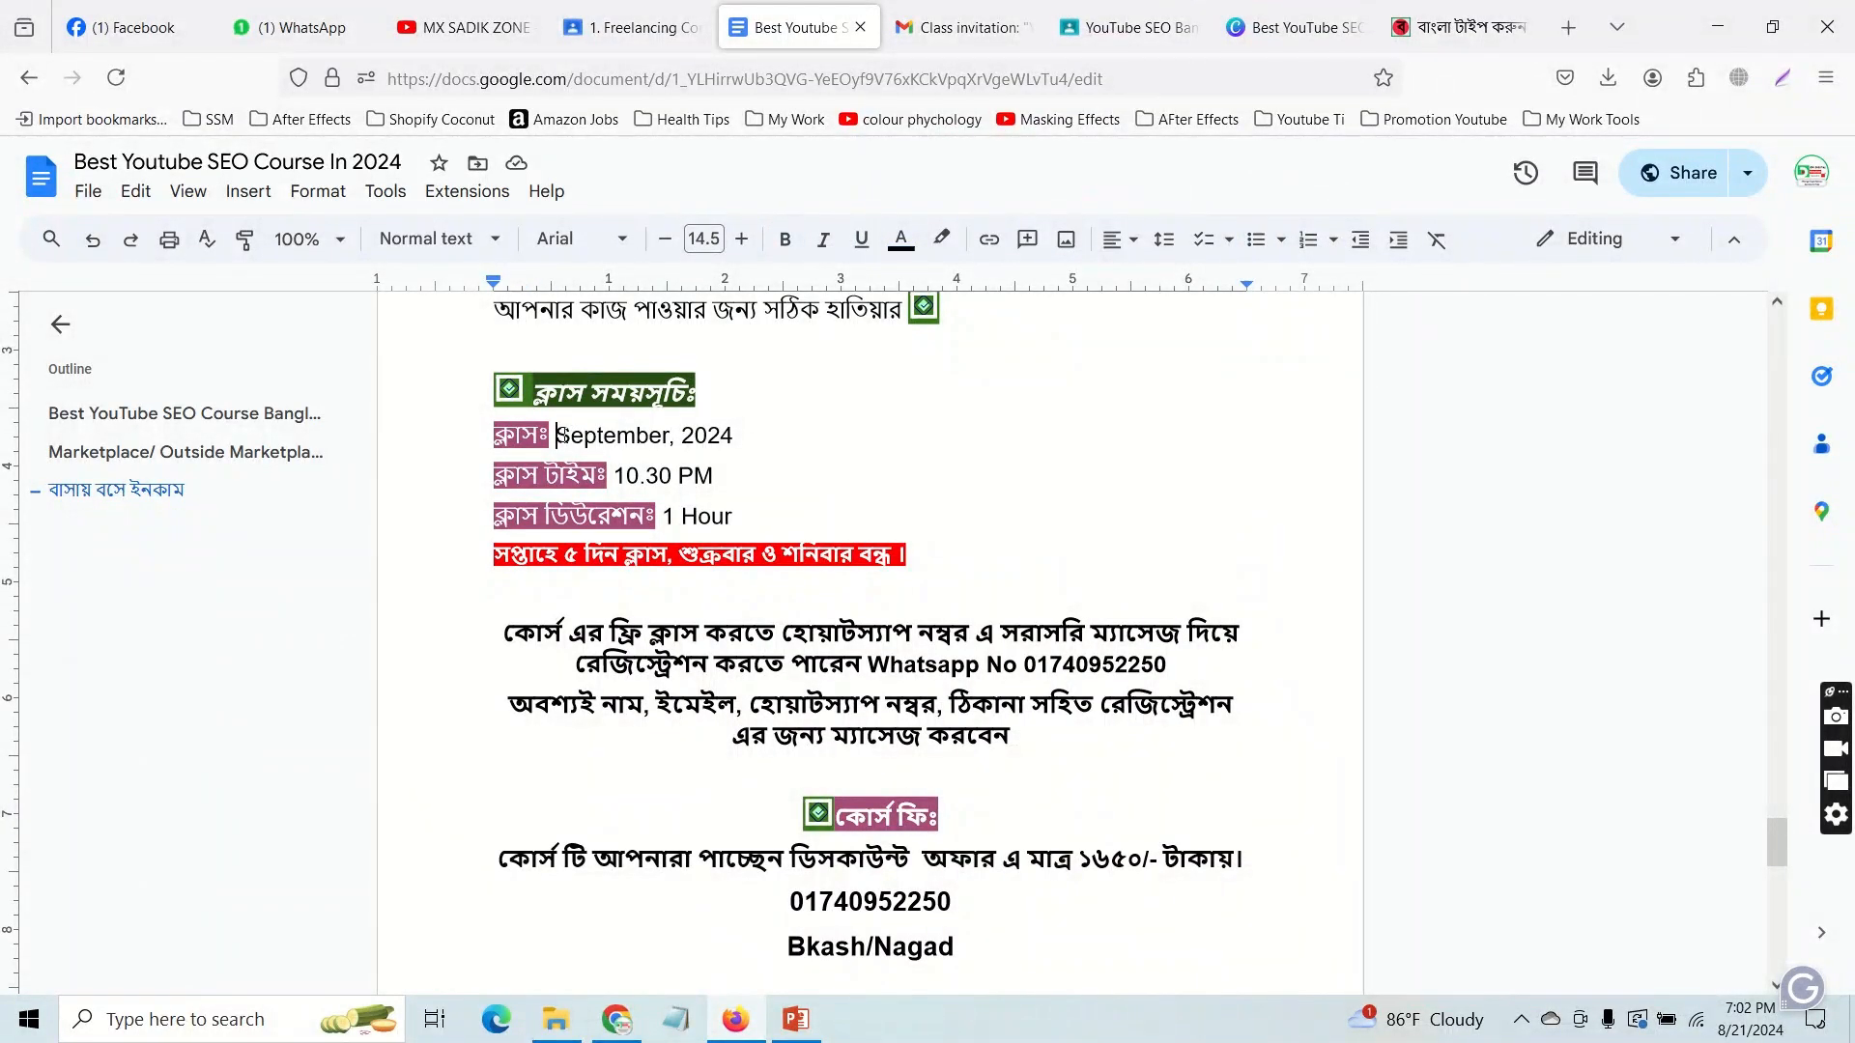
{"action": "type", "text": "10"}
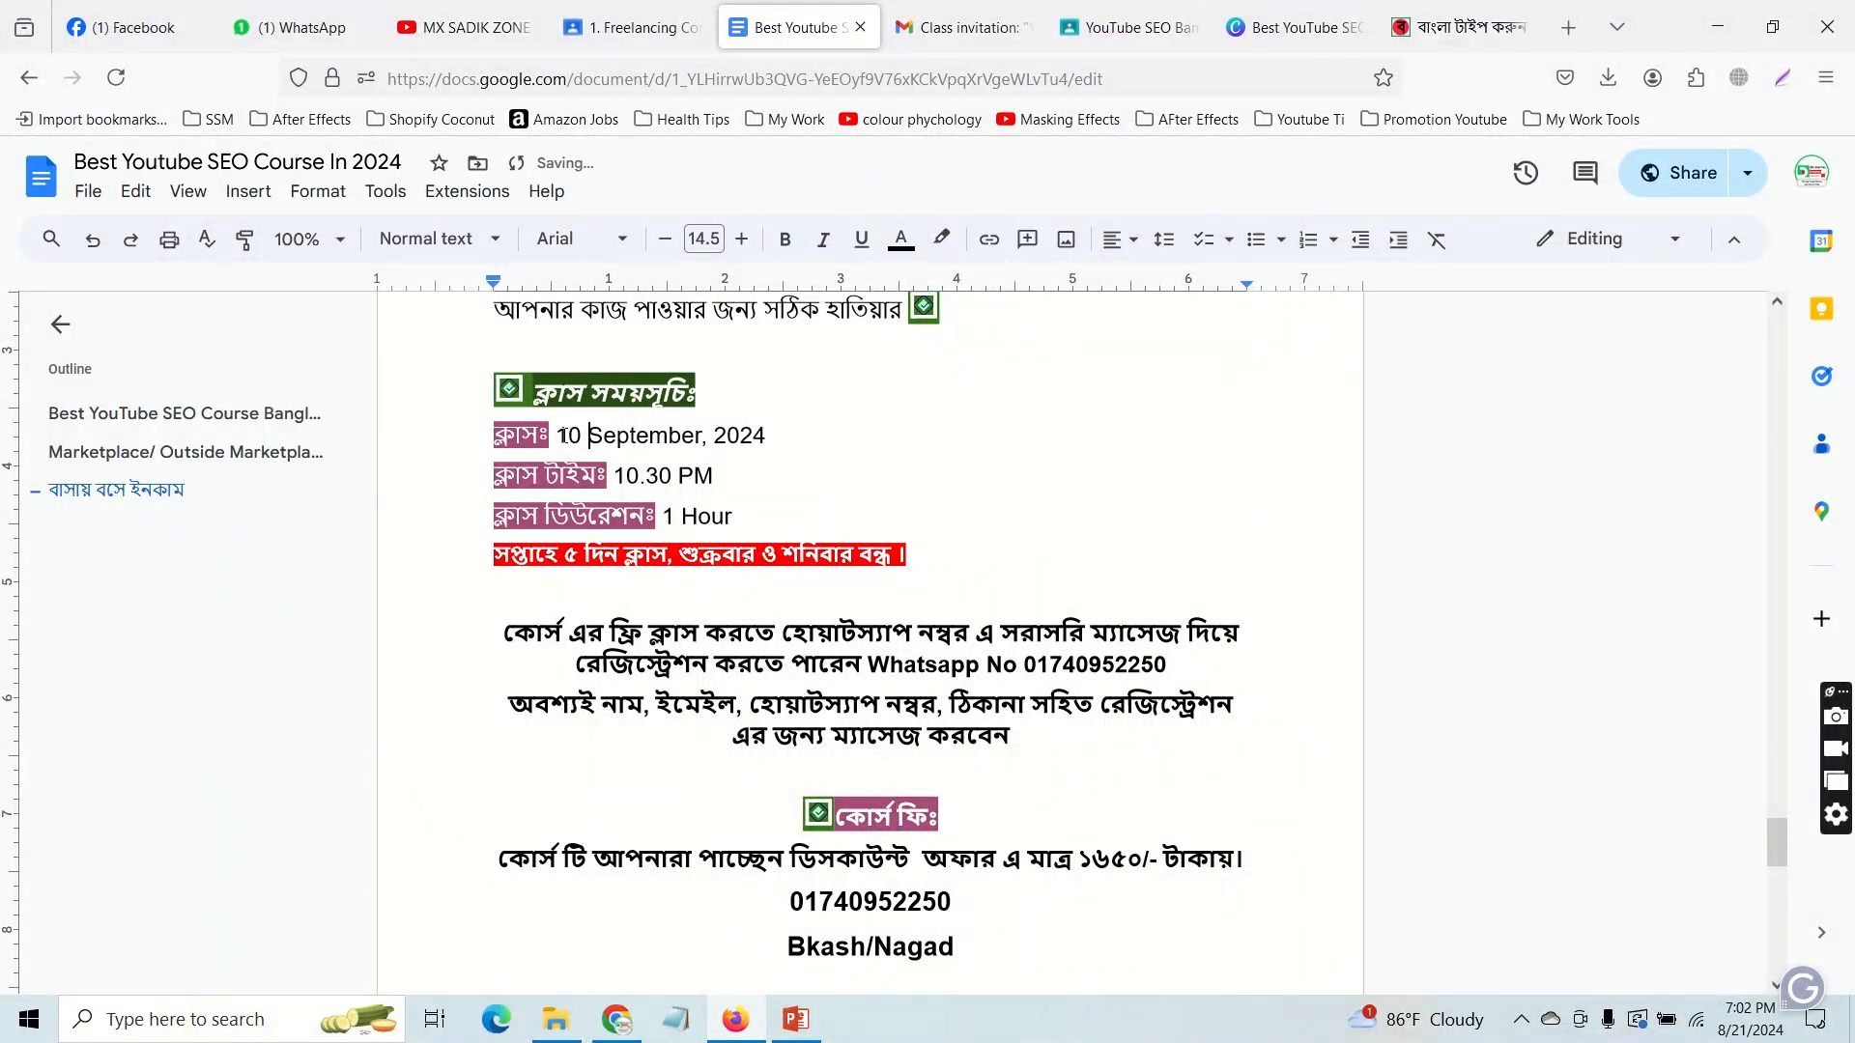